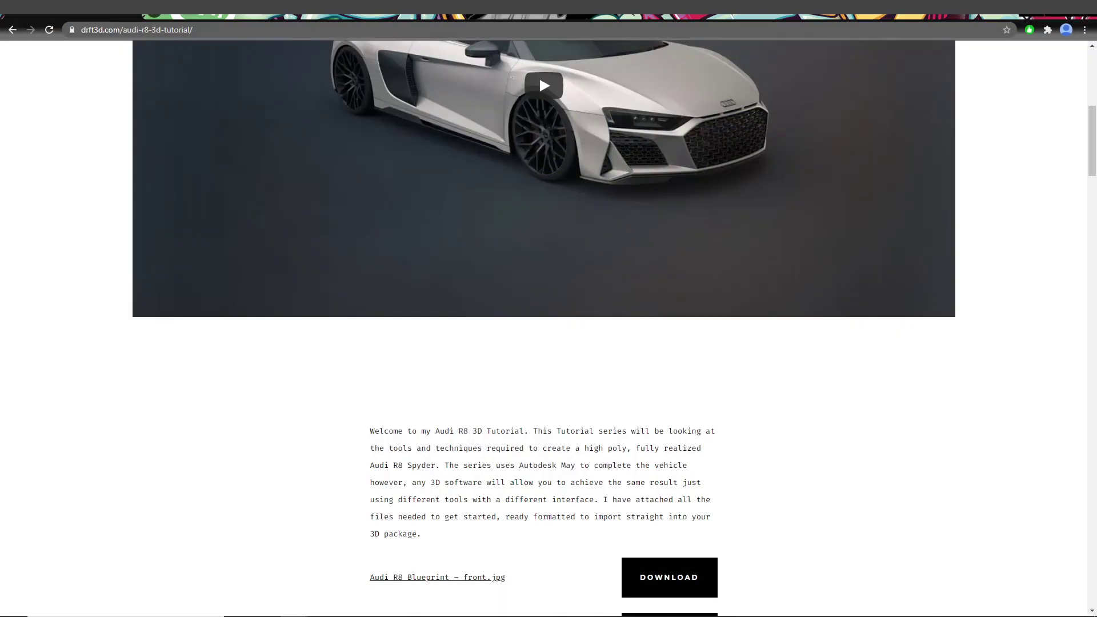
# Look through the Audi R8 tutorial page, covering the turntable preview, blueprint and wheel downloads, and tutorial parts
pyautogui.scroll(8, 629, 360)
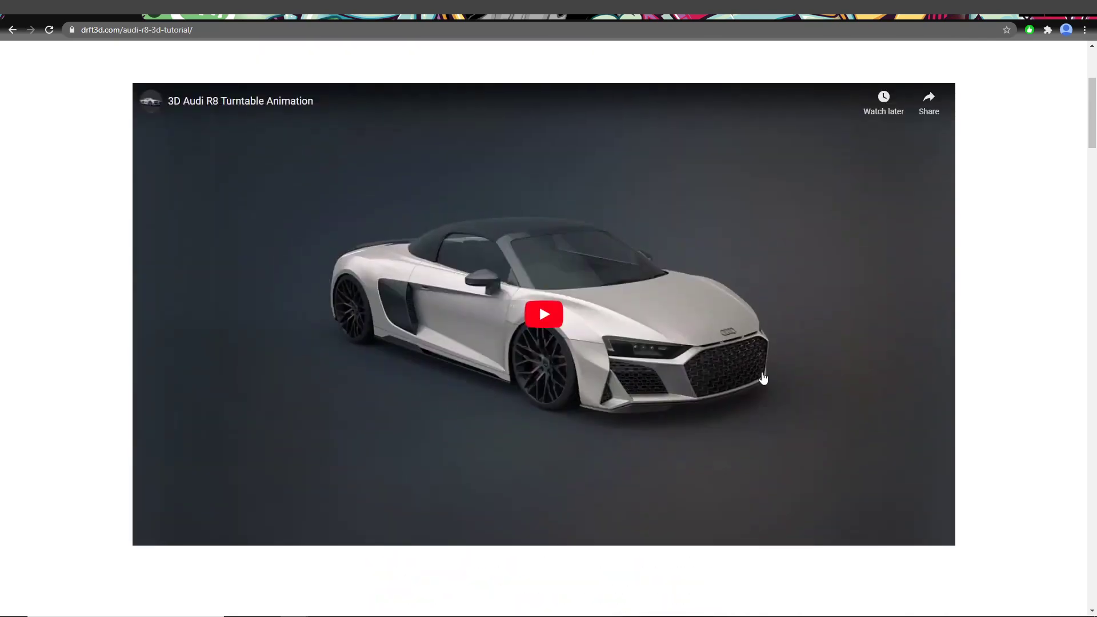
pyautogui.scroll(-4, 814, 397)
pyautogui.scroll(-8, 646, 320)
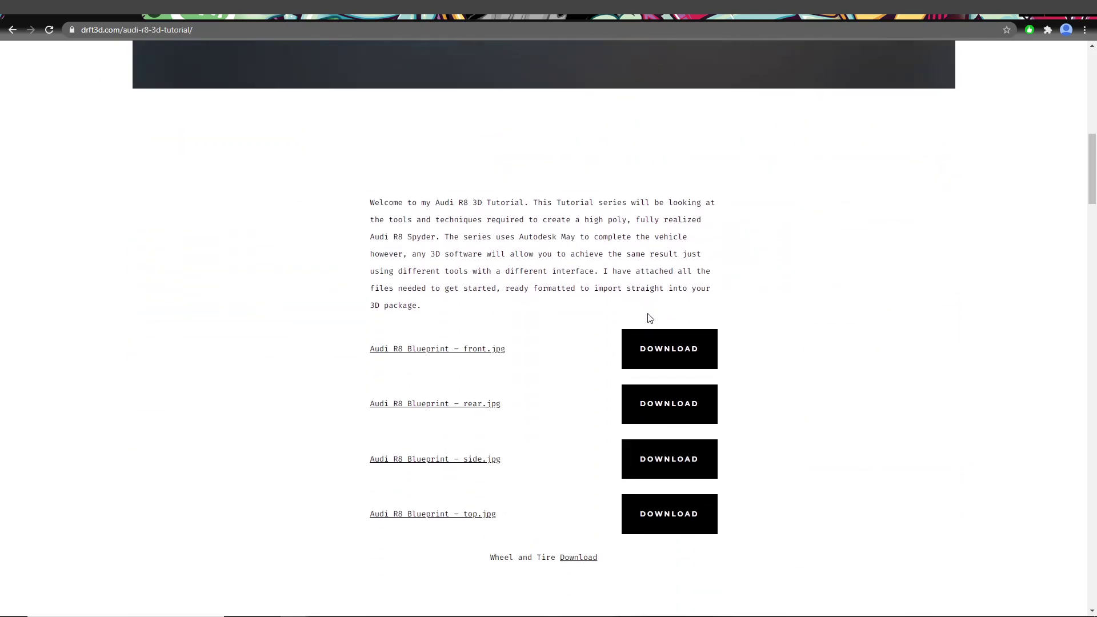
pyautogui.scroll(7, 823, 400)
pyautogui.scroll(-5, 600, 378)
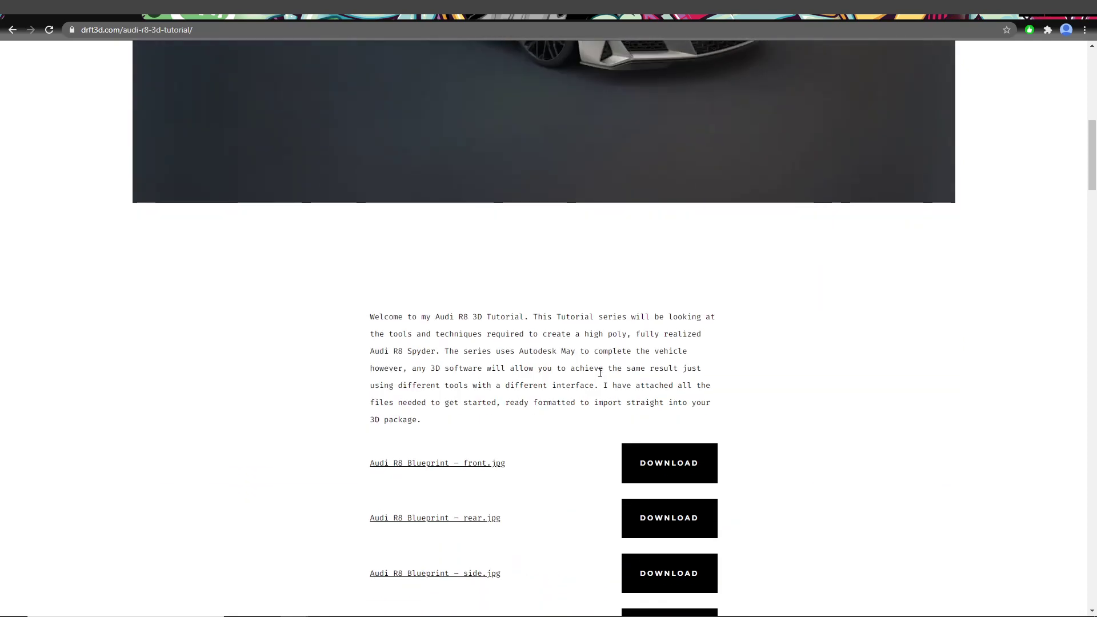
pyautogui.scroll(-3, 596, 369)
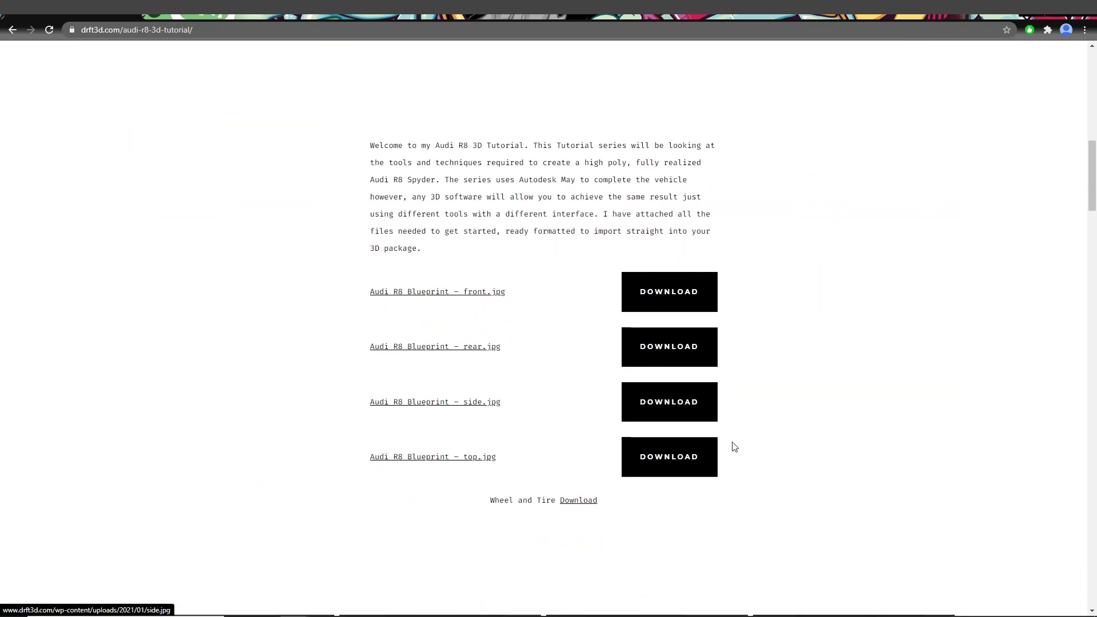
pyautogui.scroll(-9, 715, 452)
pyautogui.scroll(2, 563, 353)
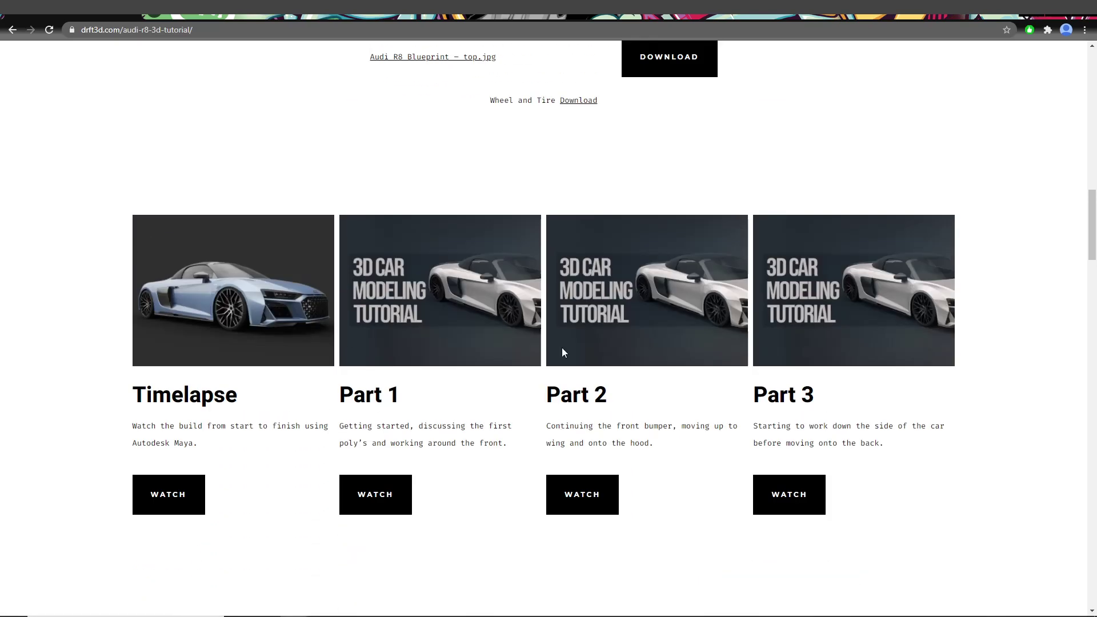
pyautogui.scroll(14, 563, 353)
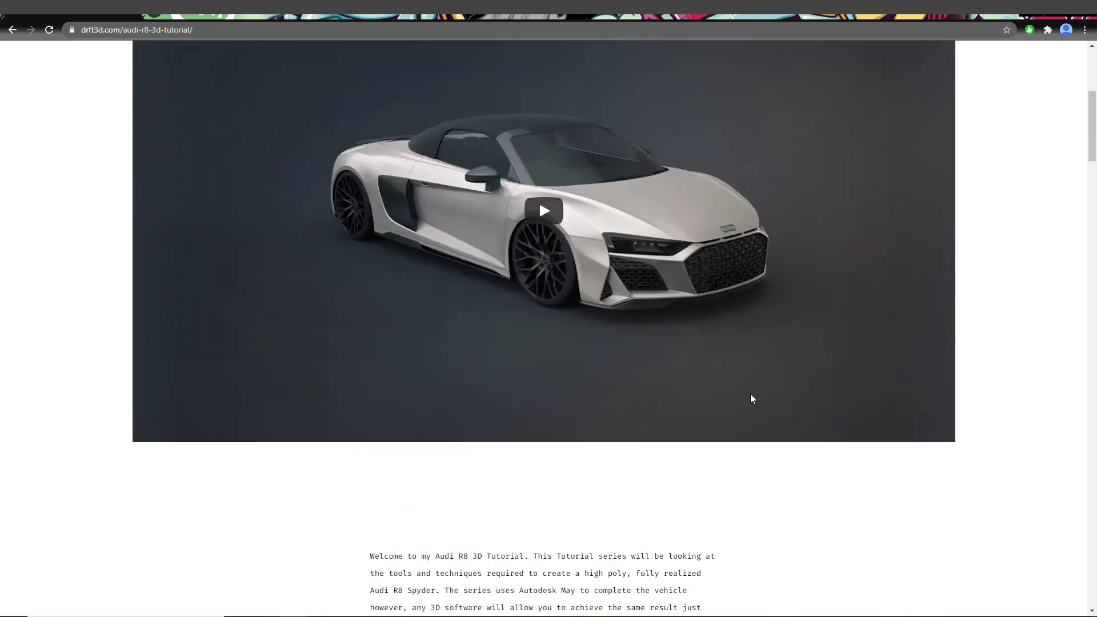
pyautogui.scroll(6, 752, 398)
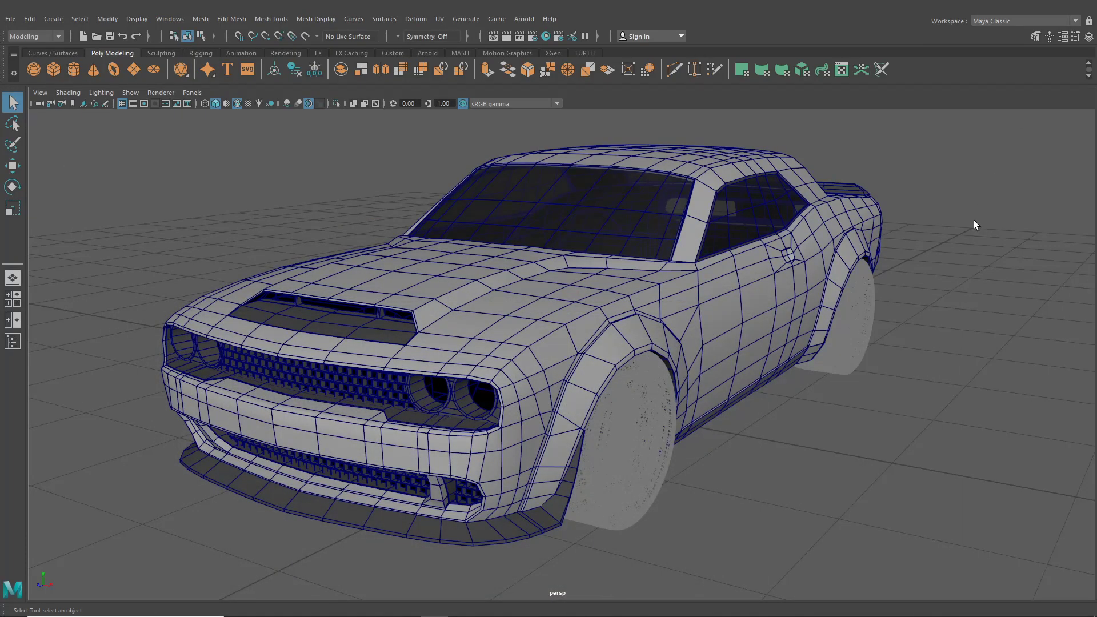
# Examine the car body's overall wireframe topology from the front three-quarter angle in Maya
pyautogui.keyDown('alt'); pyautogui.moveTo(925, 227); pyautogui.dragTo(859, 278); pyautogui.keyUp('alt')
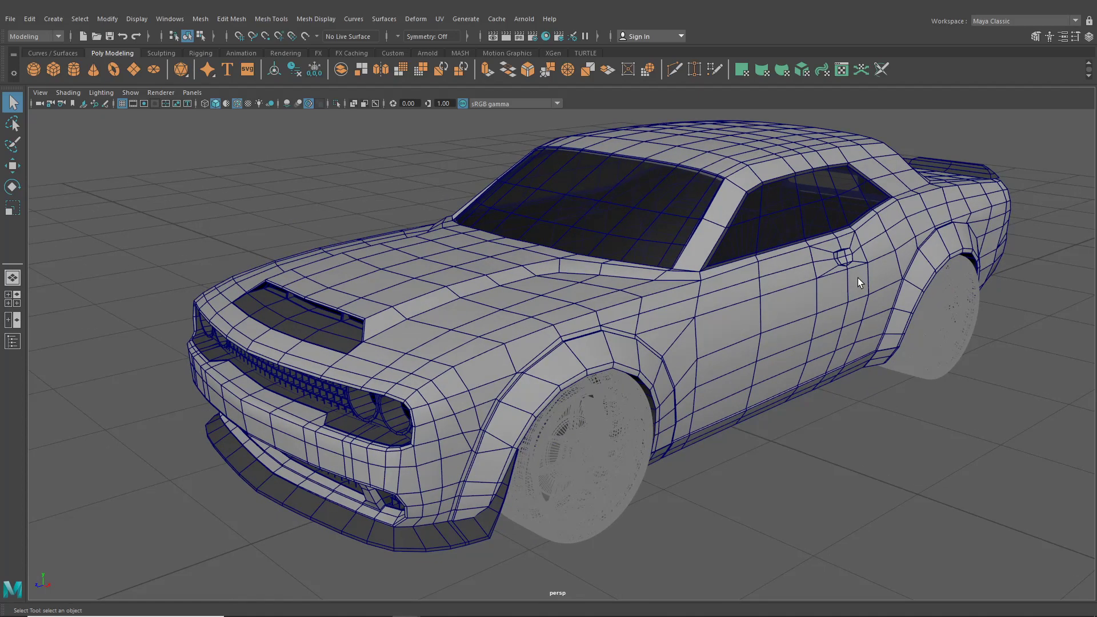
pyautogui.keyDown('alt'); pyautogui.moveTo(858, 278); pyautogui.dragTo(722, 313, button='right'); pyautogui.keyUp('alt')
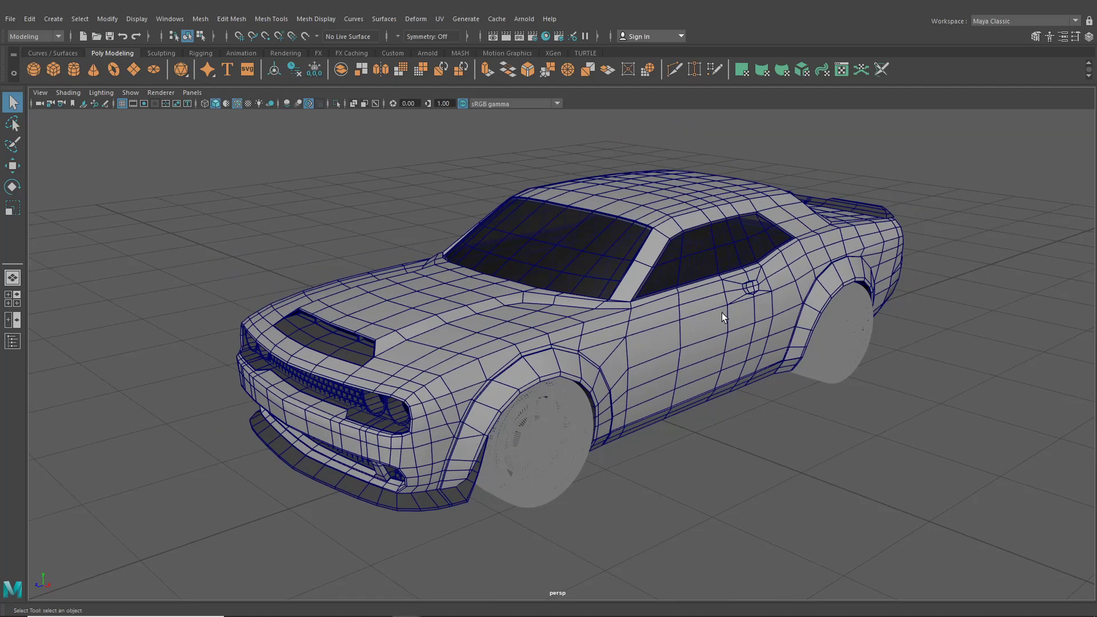
pyautogui.keyDown('alt'); pyautogui.moveTo(680, 319); pyautogui.dragTo(626, 339); pyautogui.keyUp('alt')
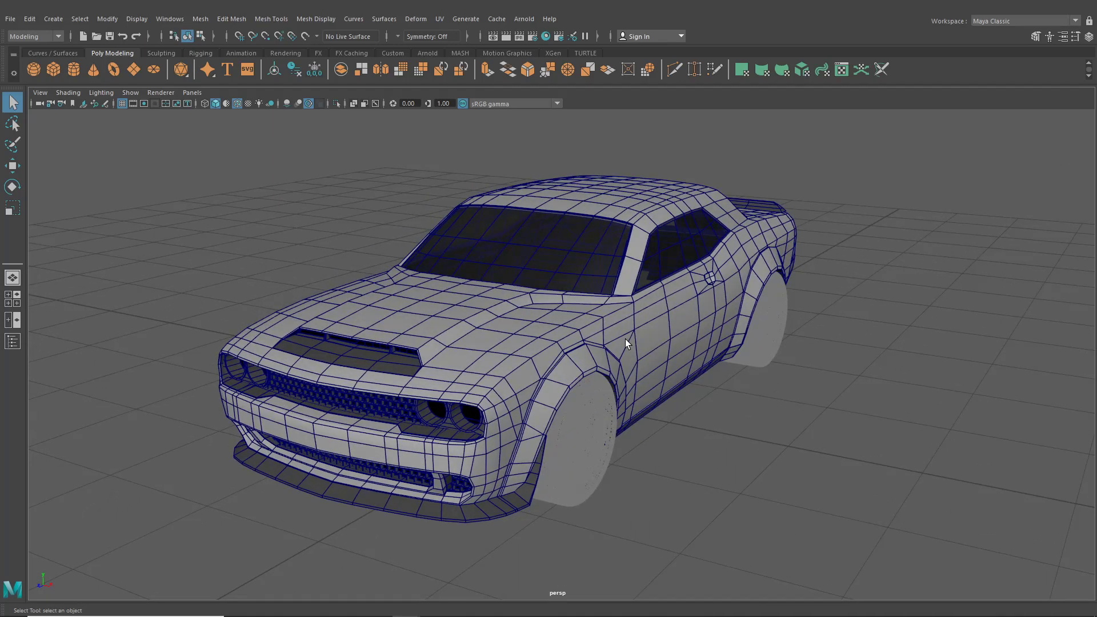
pyautogui.keyDown('alt'); pyautogui.moveTo(625, 338); pyautogui.dragTo(660, 335, button='right'); pyautogui.keyUp('alt')
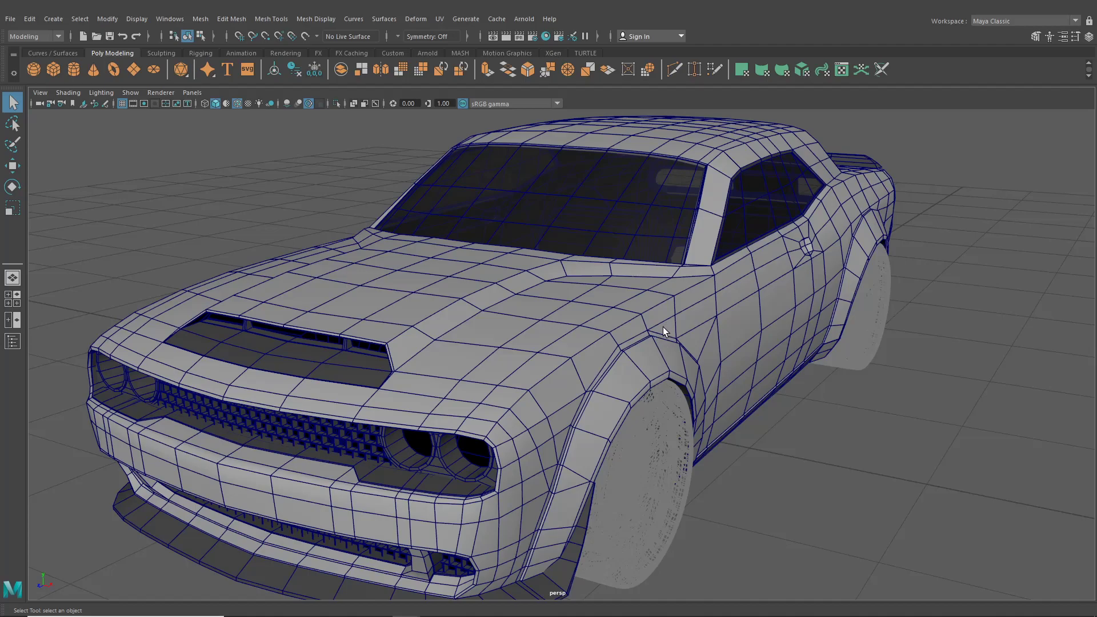
pyautogui.keyDown('alt'); pyautogui.moveTo(663, 327); pyautogui.dragTo(643, 348); pyautogui.keyUp('alt')
pyautogui.scroll(3, 642, 349)
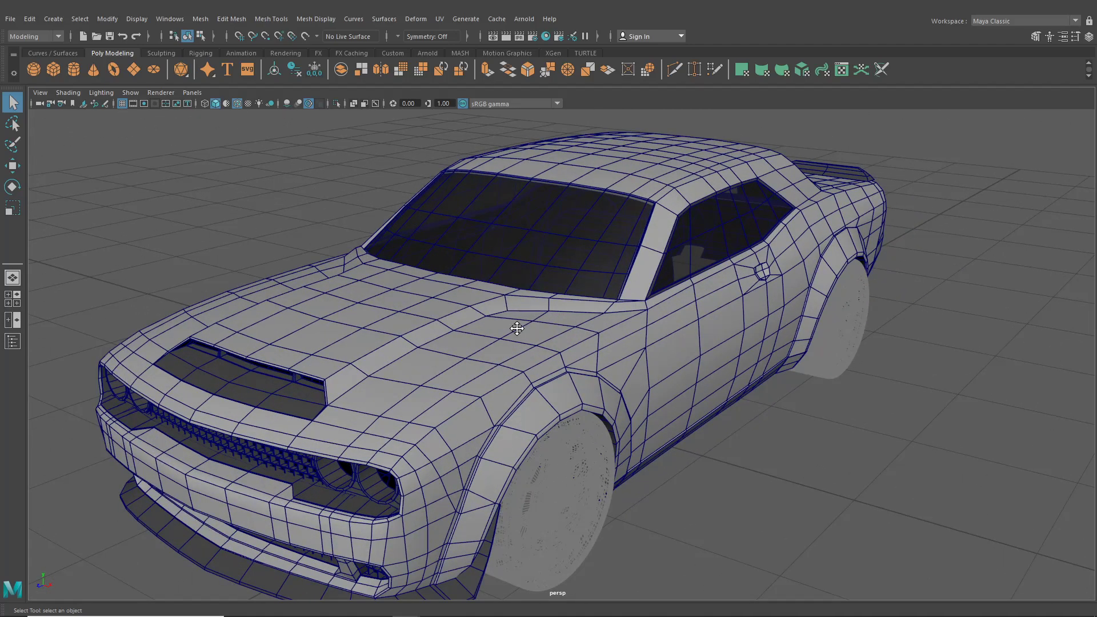
pyautogui.keyDown('alt'); pyautogui.moveTo(517, 328); pyautogui.dragTo(575, 312, button='middle'); pyautogui.keyUp('alt')
pyautogui.scroll(4, 555, 317)
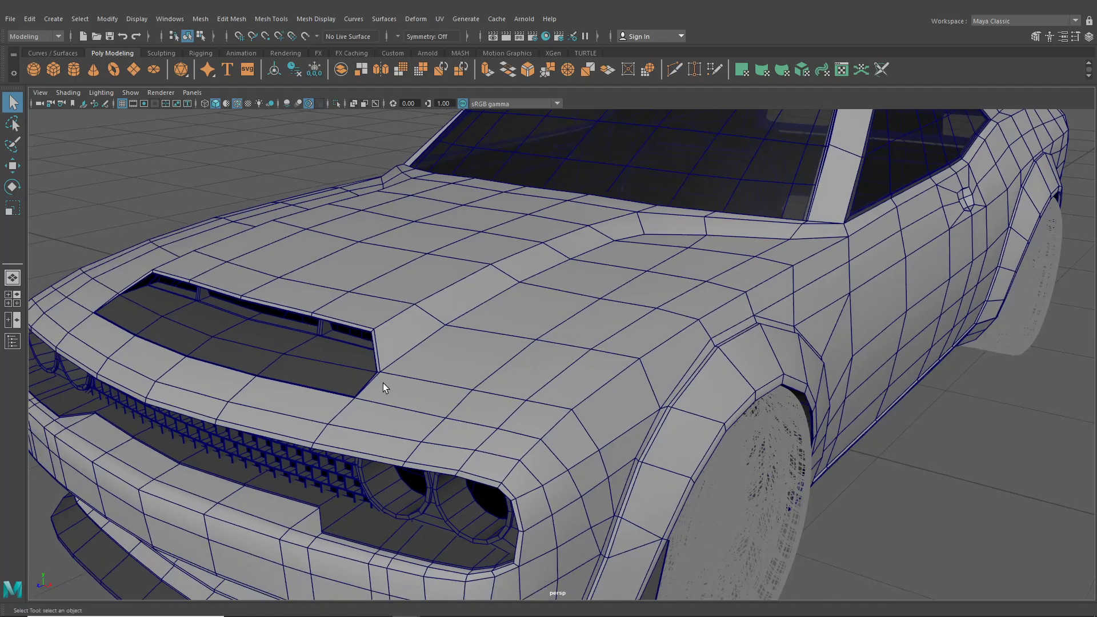
# Examine the polygon flow around the hood, front wheel arch and body side up close
pyautogui.keyDown('alt'); pyautogui.moveTo(326, 382); pyautogui.dragTo(427, 389); pyautogui.keyUp('alt')
pyautogui.keyDown('alt'); pyautogui.moveTo(426, 390); pyautogui.dragTo(331, 394, button='middle'); pyautogui.keyUp('alt')
pyautogui.keyDown('alt'); pyautogui.moveTo(332, 395); pyautogui.dragTo(804, 430, button='right'); pyautogui.keyUp('alt')
pyautogui.scroll(-5, 758, 445)
pyautogui.keyDown('alt'); pyautogui.moveTo(750, 441); pyautogui.dragTo(612, 437); pyautogui.keyUp('alt')
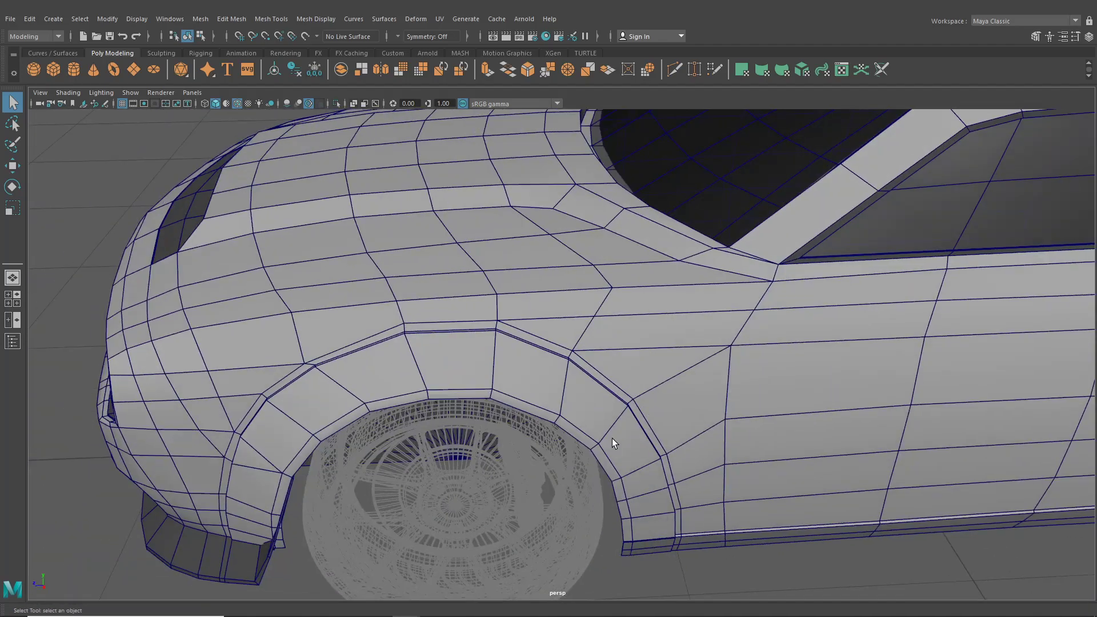
pyautogui.scroll(-4, 615, 434)
pyautogui.keyDown('alt'); pyautogui.moveTo(671, 353); pyautogui.dragTo(619, 375, button='middle'); pyautogui.keyUp('alt')
pyautogui.keyDown('alt'); pyautogui.moveTo(628, 313); pyautogui.dragTo(666, 301); pyautogui.keyUp('alt')
pyautogui.keyDown('alt'); pyautogui.moveTo(692, 280); pyautogui.dragTo(598, 341, button='middle'); pyautogui.keyUp('alt')
pyautogui.scroll(4, 599, 340)
pyautogui.scroll(-4, 505, 383)
pyautogui.keyDown('alt'); pyautogui.moveTo(506, 404); pyautogui.dragTo(578, 386); pyautogui.keyUp('alt')
# Show the front blueprint view and put the unmirrored half of the car body into vertex editing mode
pyautogui.click(13, 298)
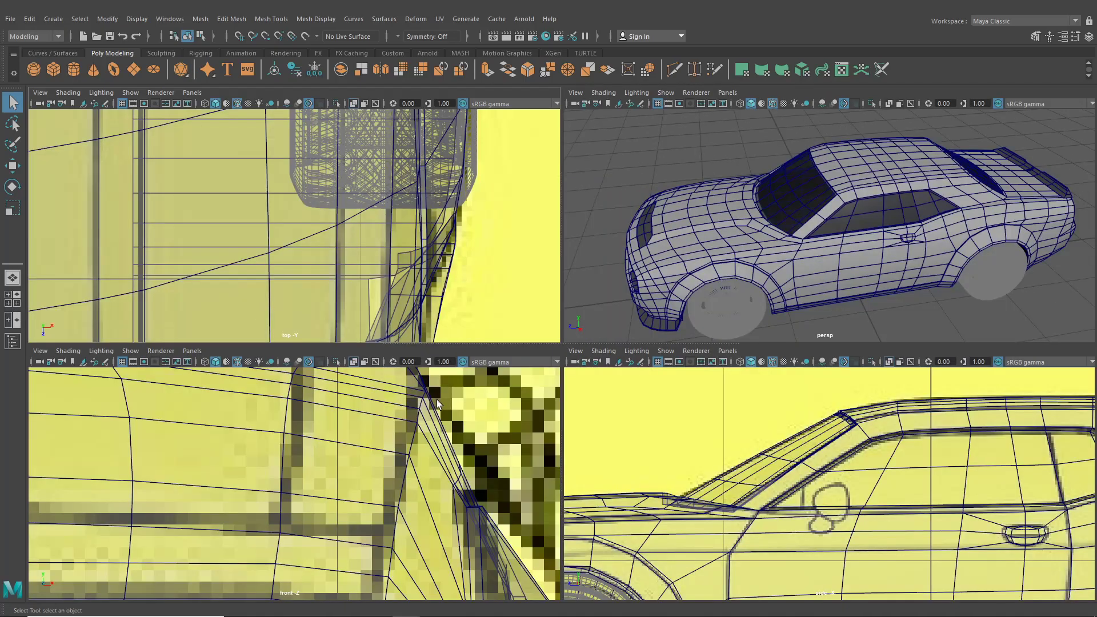
pyautogui.press('space')
pyautogui.scroll(10, 514, 425)
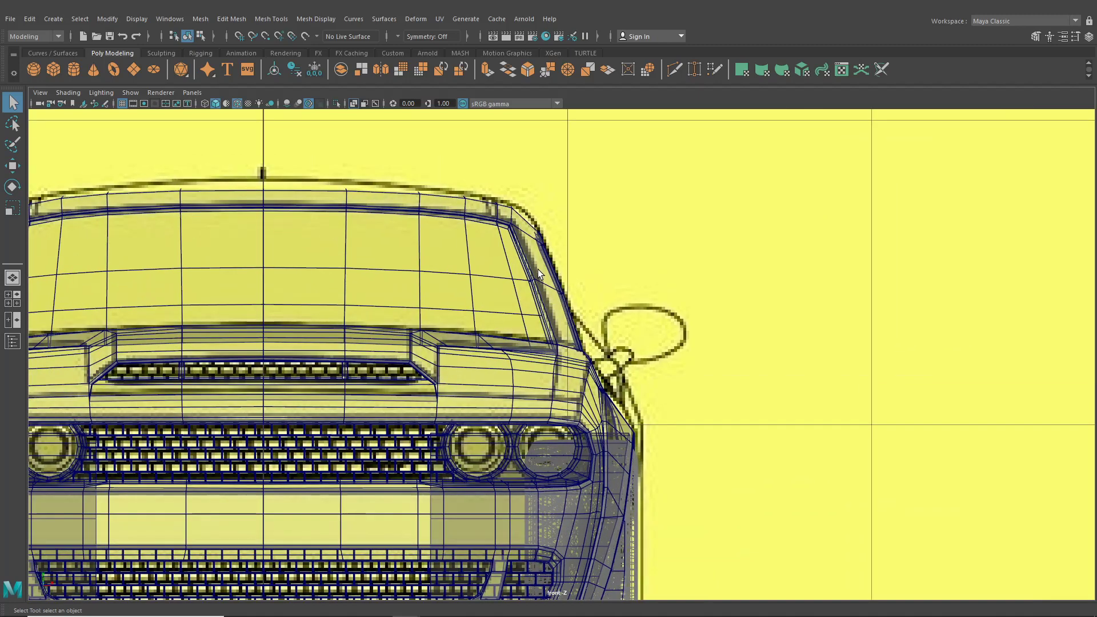
pyautogui.click(537, 269)
pyautogui.moveTo(527, 237); pyautogui.dragTo(466, 245, button='right')
pyautogui.scroll(2, 478, 333)
pyautogui.moveTo(479, 334); pyautogui.dragTo(423, 296, button='right')
pyautogui.scroll(-7, 532, 357)
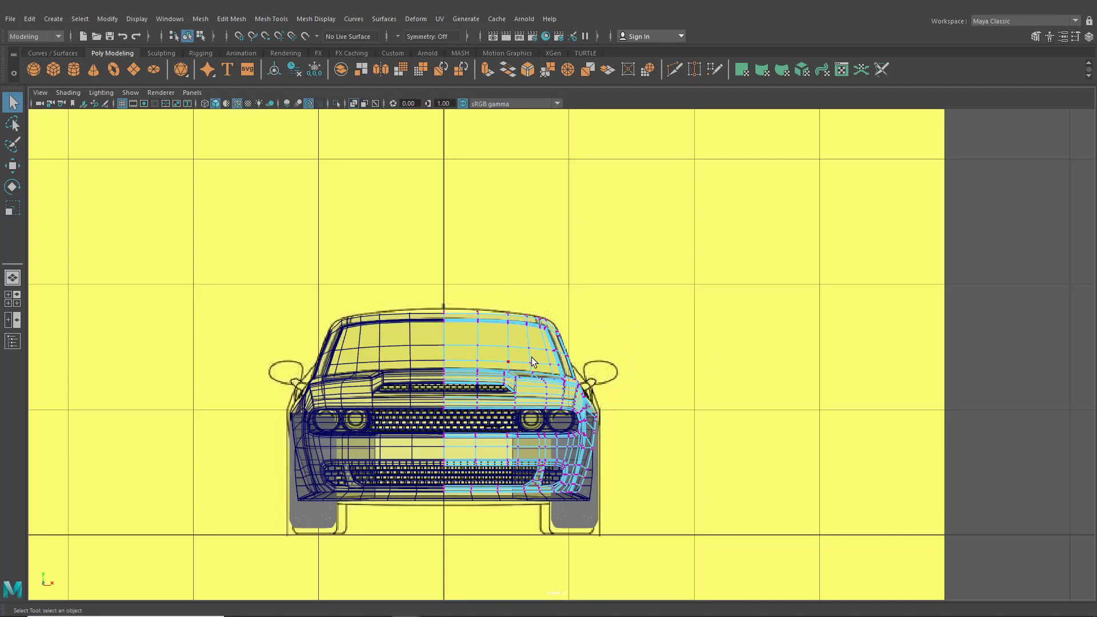
# Move the vertices midway along the windshield's side edge outward to follow the blueprint in the top view
pyautogui.click(10, 277)
pyautogui.scroll(-1, 670, 328)
pyautogui.keyDown('alt'); pyautogui.moveTo(670, 328); pyautogui.dragTo(656, 347); pyautogui.keyUp('alt')
pyautogui.scroll(4, 672, 352)
pyautogui.keyDown('alt'); pyautogui.moveTo(656, 347); pyautogui.dragTo(630, 365, button='middle'); pyautogui.keyUp('alt')
pyautogui.scroll(3, 567, 341)
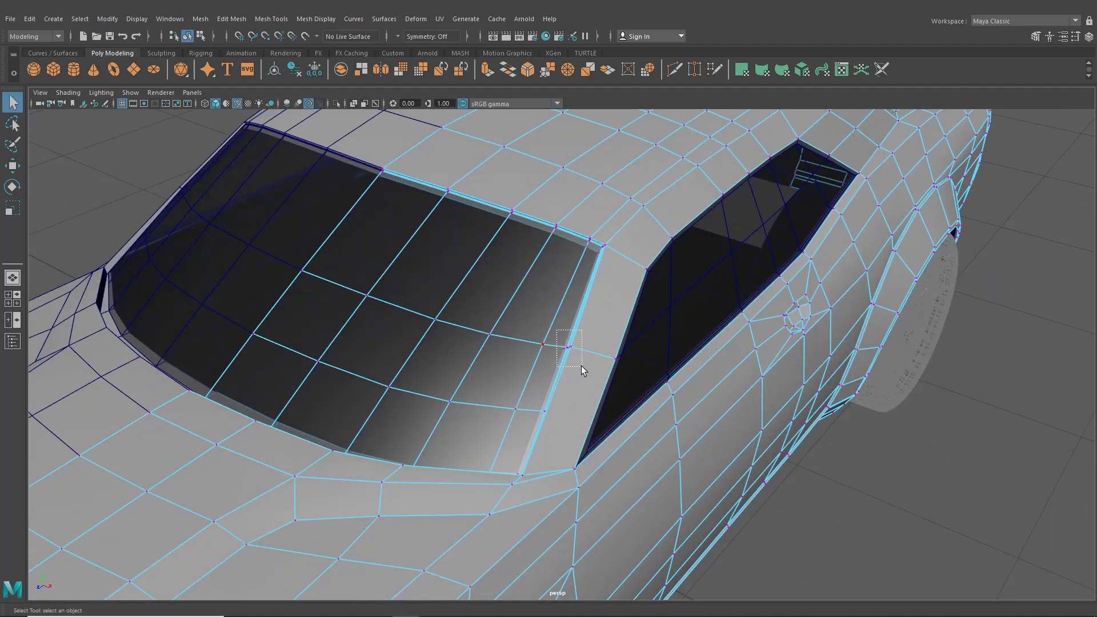
pyautogui.moveTo(557, 330); pyautogui.dragTo(581, 366)
pyautogui.scroll(6, 581, 369)
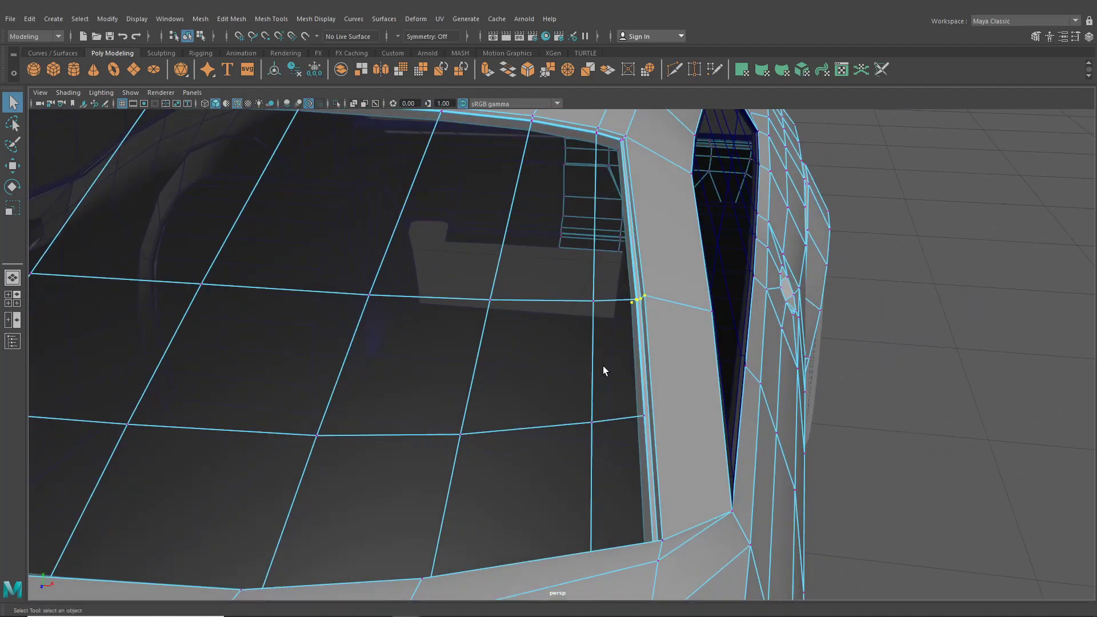
pyautogui.click(13, 167)
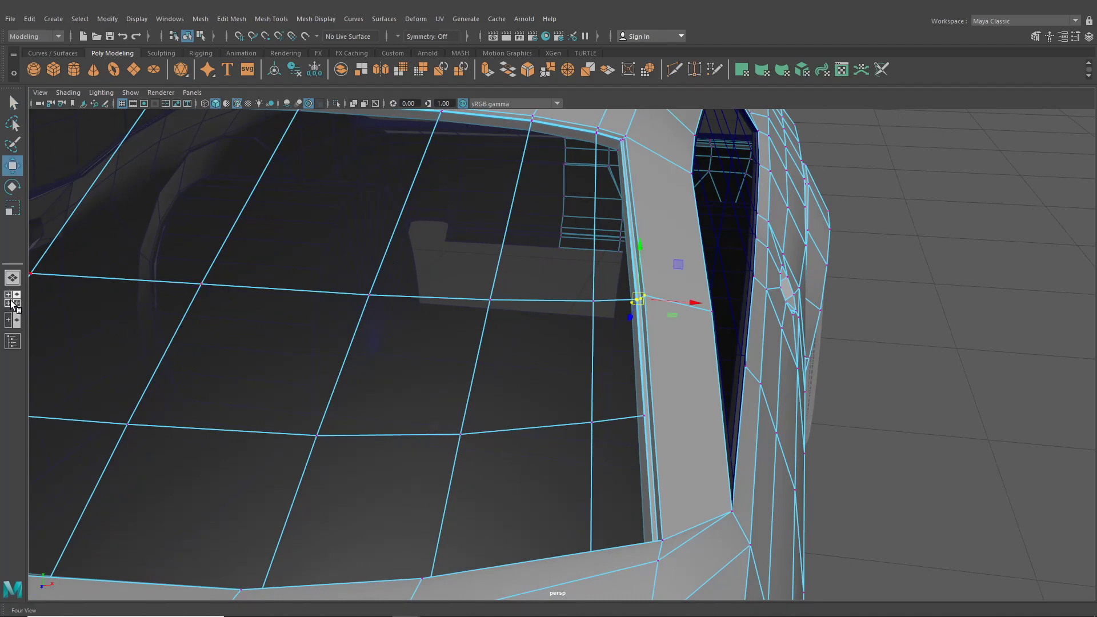
pyautogui.press('space')
pyautogui.press('a')
pyautogui.scroll(10, 349, 274)
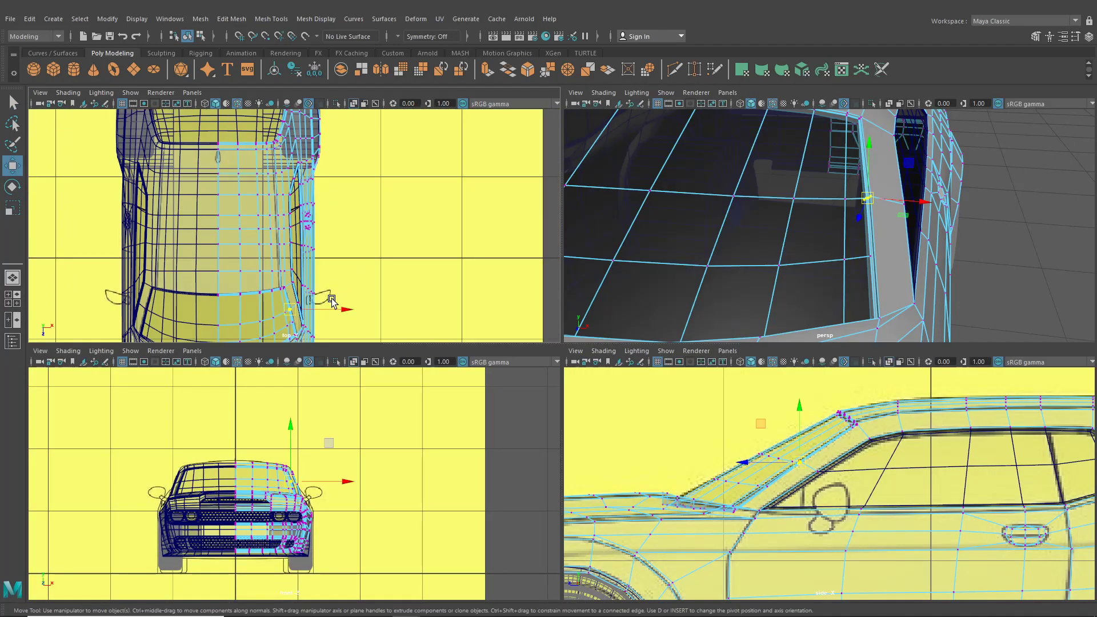
pyautogui.scroll(4, 358, 235)
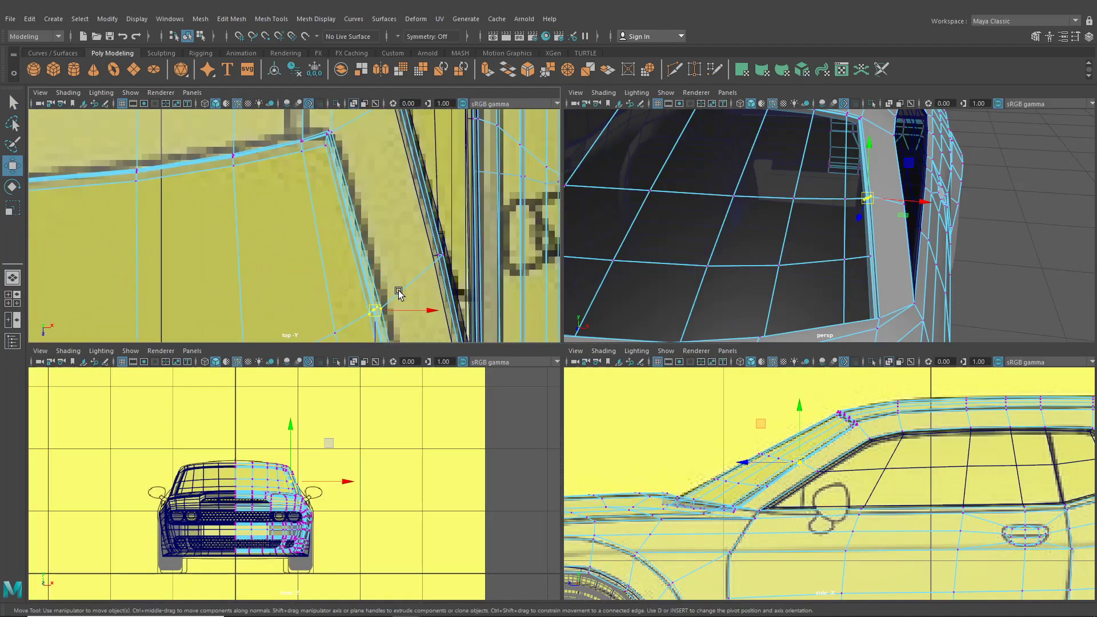
pyautogui.moveTo(430, 310); pyautogui.dragTo(445, 313)
# Move the vertices at the windshield's upper corner outward to match the top-view blueprint
pyautogui.keyDown('alt'); pyautogui.moveTo(371, 191); pyautogui.dragTo(386, 249, button='middle'); pyautogui.keyUp('alt')
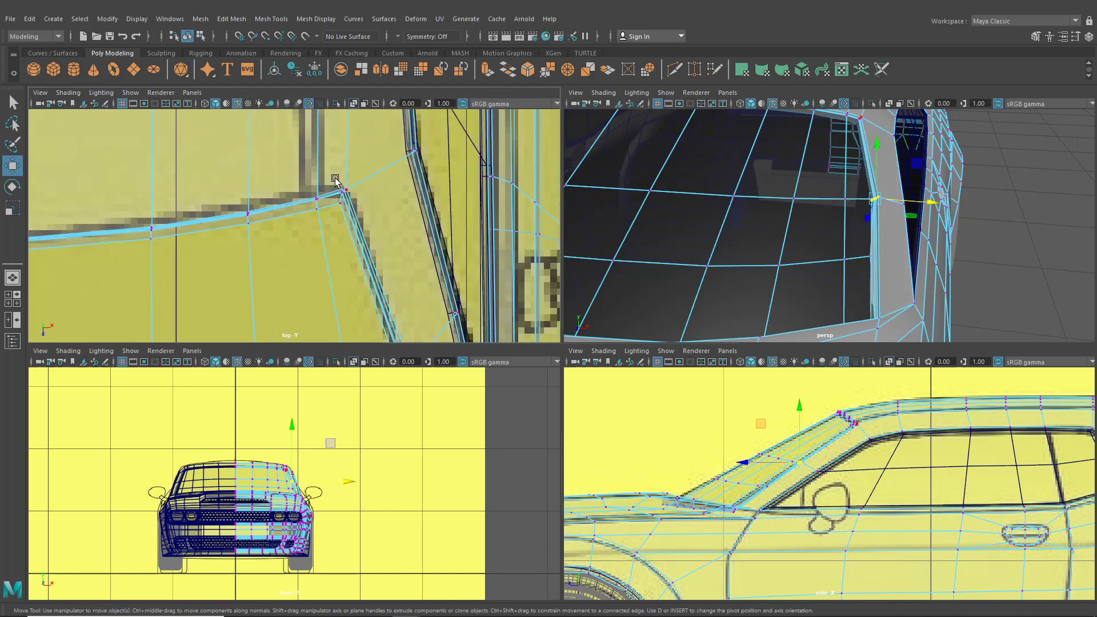
pyautogui.moveTo(336, 179); pyautogui.dragTo(387, 198)
pyautogui.keyDown('alt'); pyautogui.moveTo(382, 179); pyautogui.dragTo(389, 307, button='middle'); pyautogui.keyUp('alt')
pyautogui.scroll(-5, 359, 204)
pyautogui.scroll(5, 367, 211)
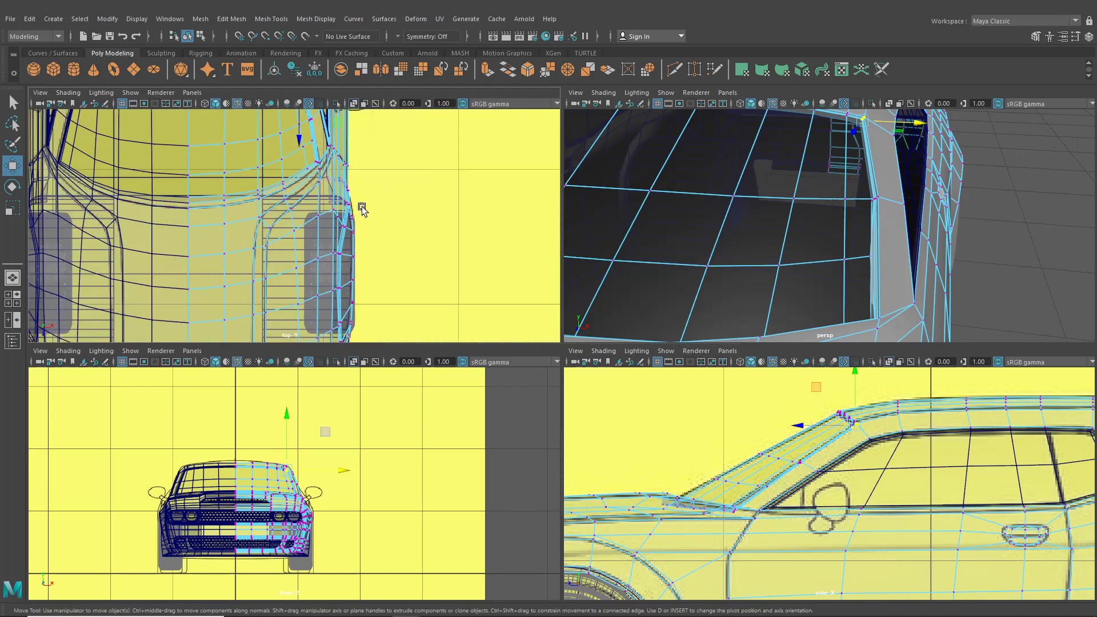
# Fine-tune the vertices midway along the windshield's side edge against the front and side blueprints
pyautogui.click(372, 216)
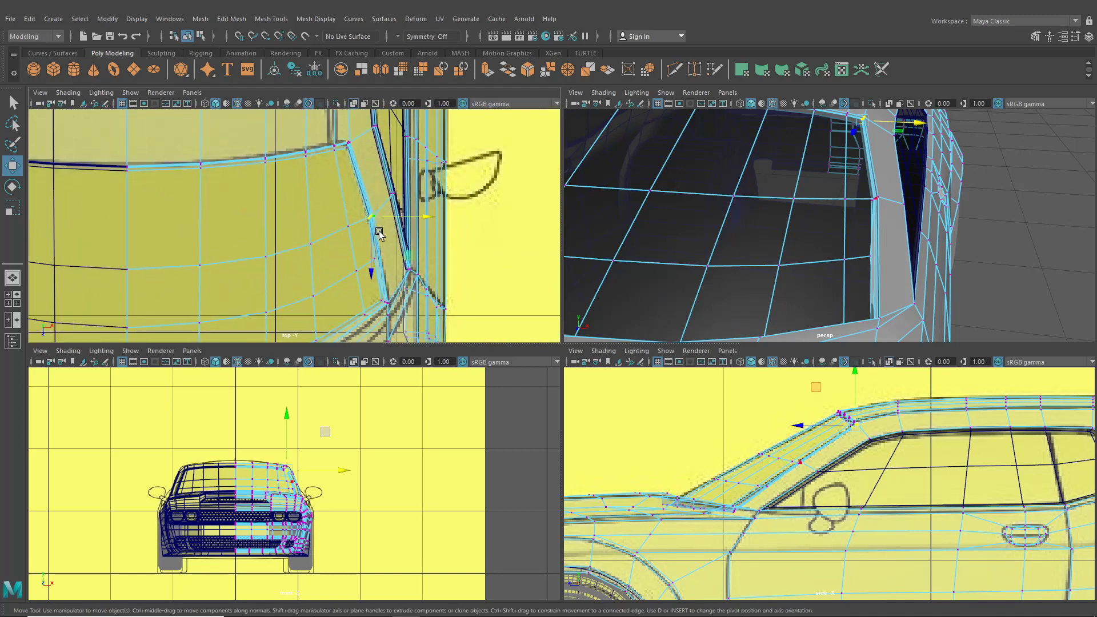
pyautogui.scroll(5, 328, 464)
pyautogui.scroll(5, 327, 464)
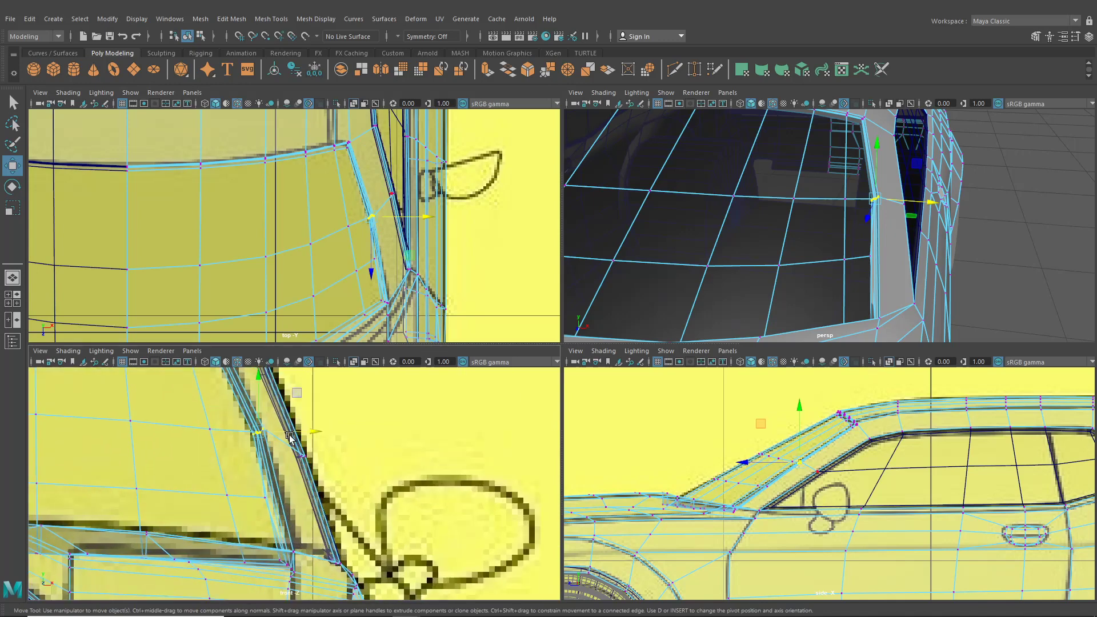
pyautogui.moveTo(315, 434); pyautogui.dragTo(316, 430)
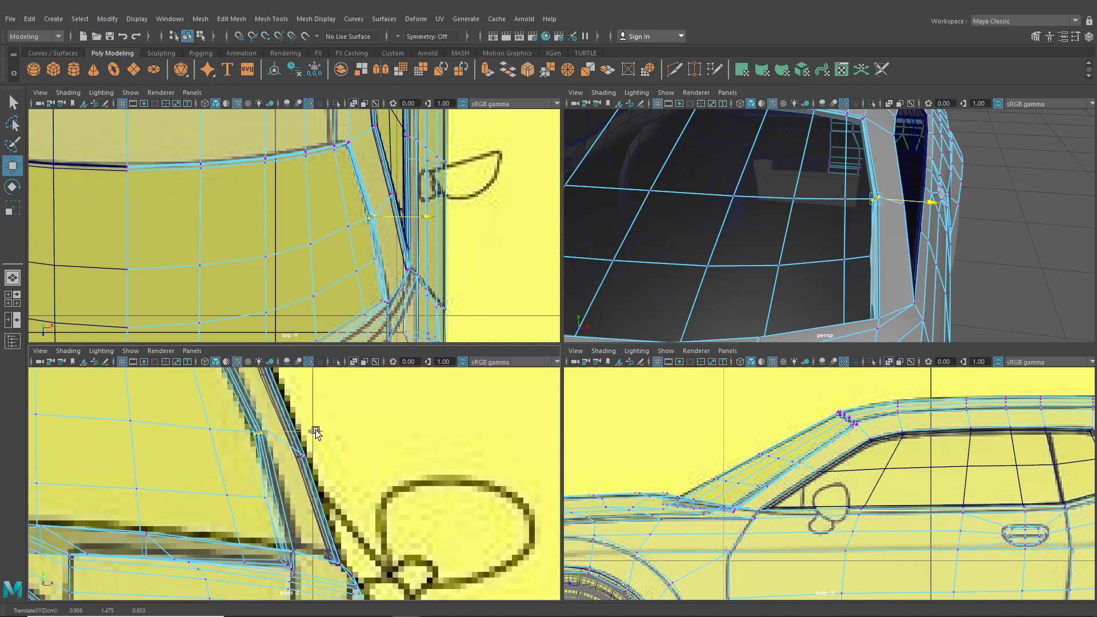
pyautogui.scroll(5, 790, 468)
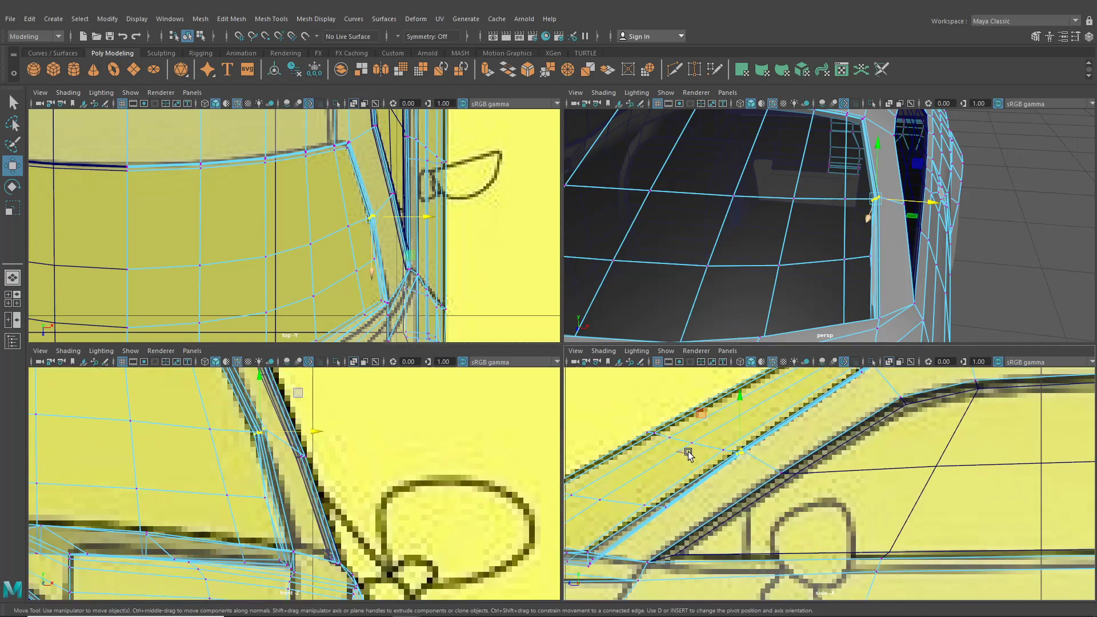
pyautogui.moveTo(688, 454); pyautogui.dragTo(692, 452)
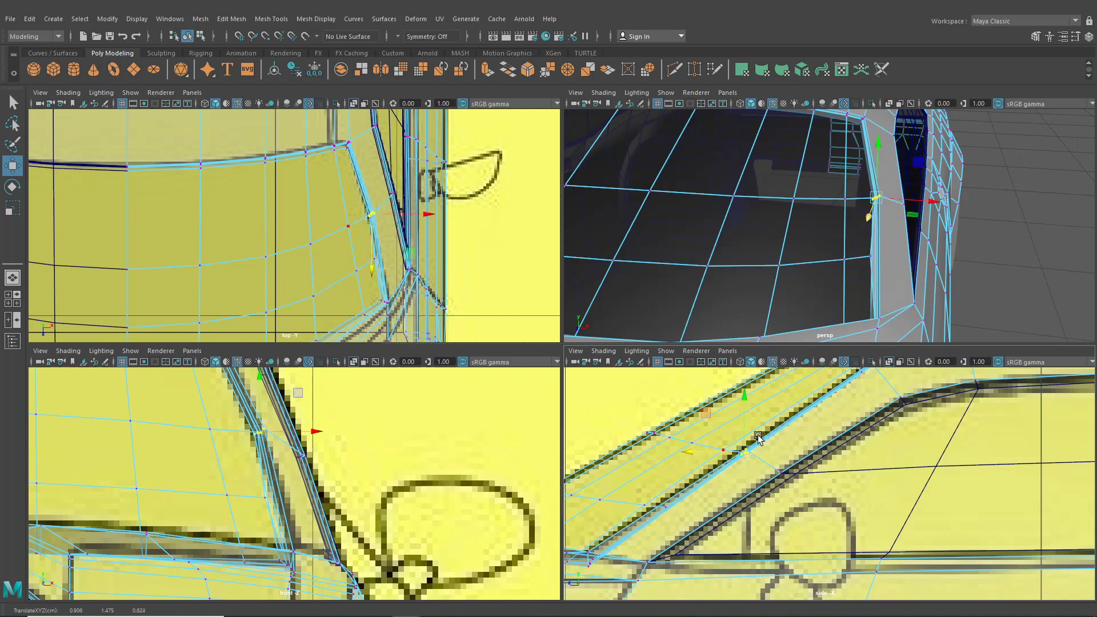
# Shift the windshield's upper corner vertices lengthwise to align with the side-view blueprint
pyautogui.keyDown('alt'); pyautogui.moveTo(858, 395); pyautogui.dragTo(816, 444, button='middle'); pyautogui.keyUp('alt')
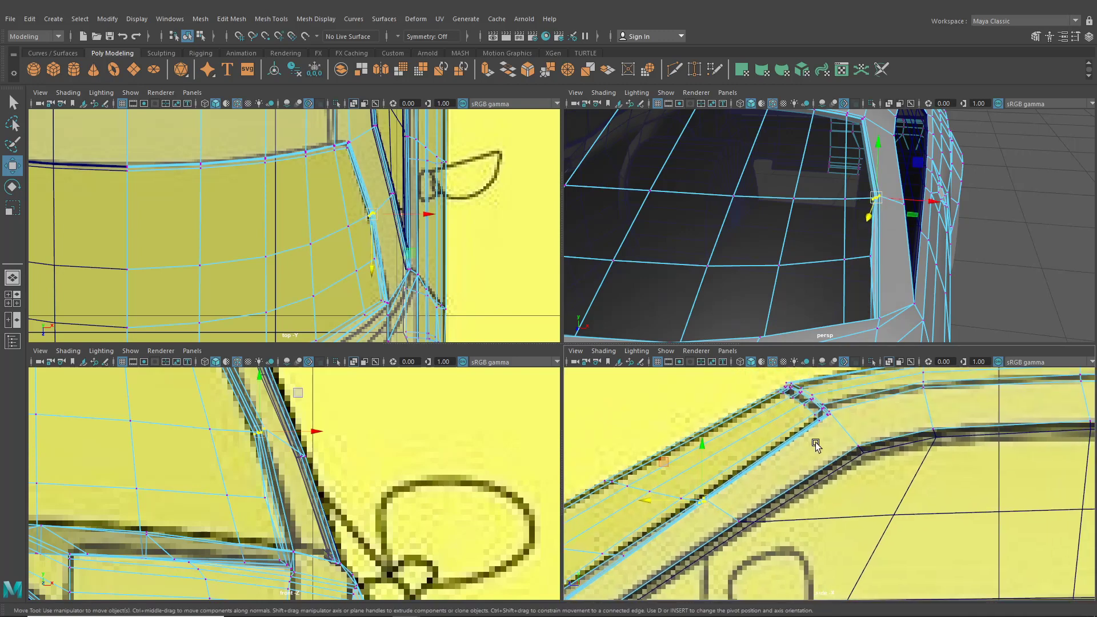
pyautogui.click(816, 410)
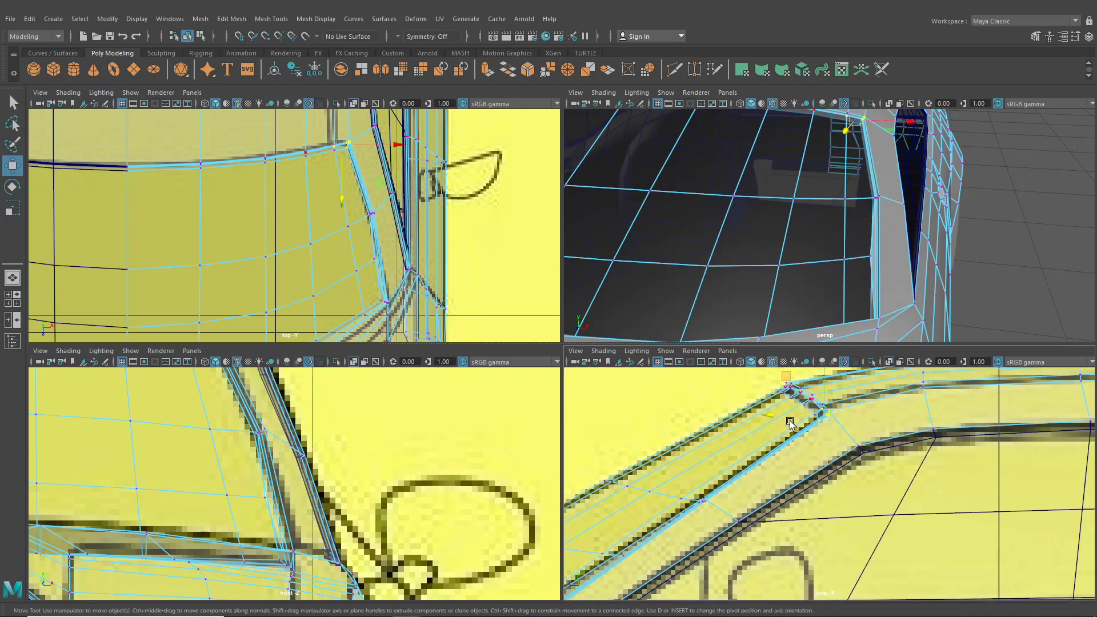
pyautogui.click(827, 414)
pyautogui.moveTo(770, 419); pyautogui.dragTo(774, 420)
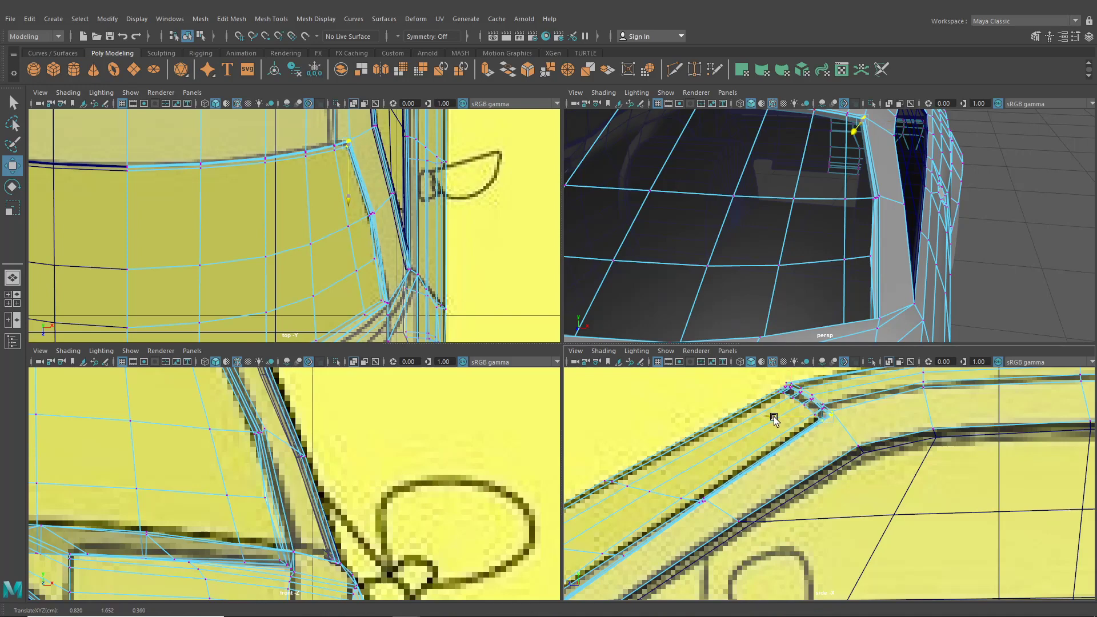
# Delete the lower of the two crosswise edge loops running through the windshield glass, including its vertices
pyautogui.keyDown('alt'); pyautogui.moveTo(741, 493); pyautogui.dragTo(896, 384, button='middle'); pyautogui.keyUp('alt')
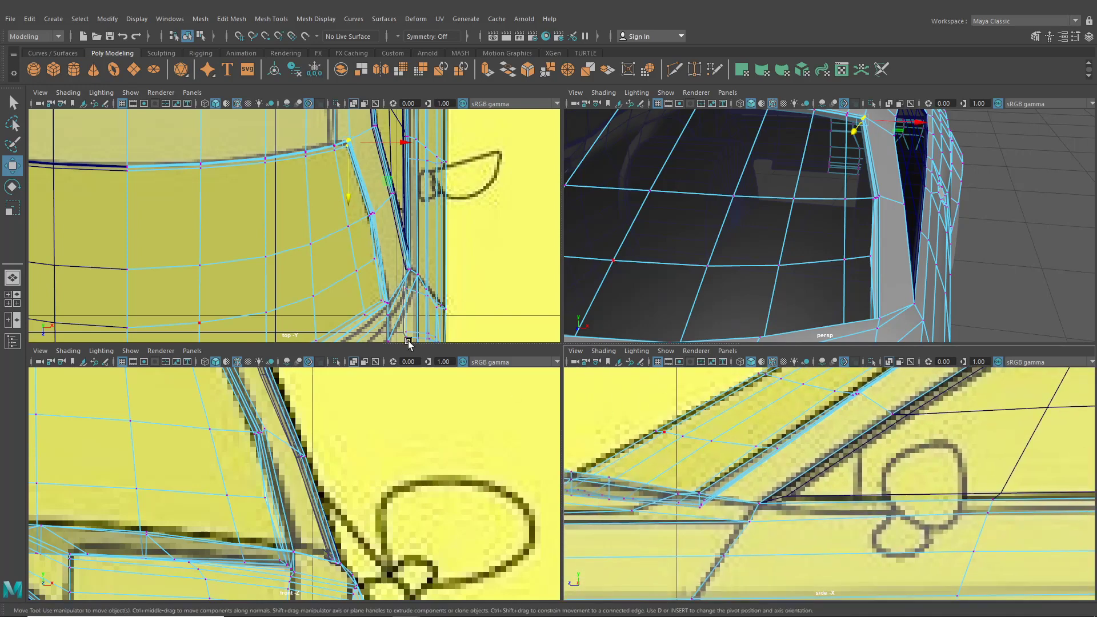
pyautogui.scroll(5, 367, 281)
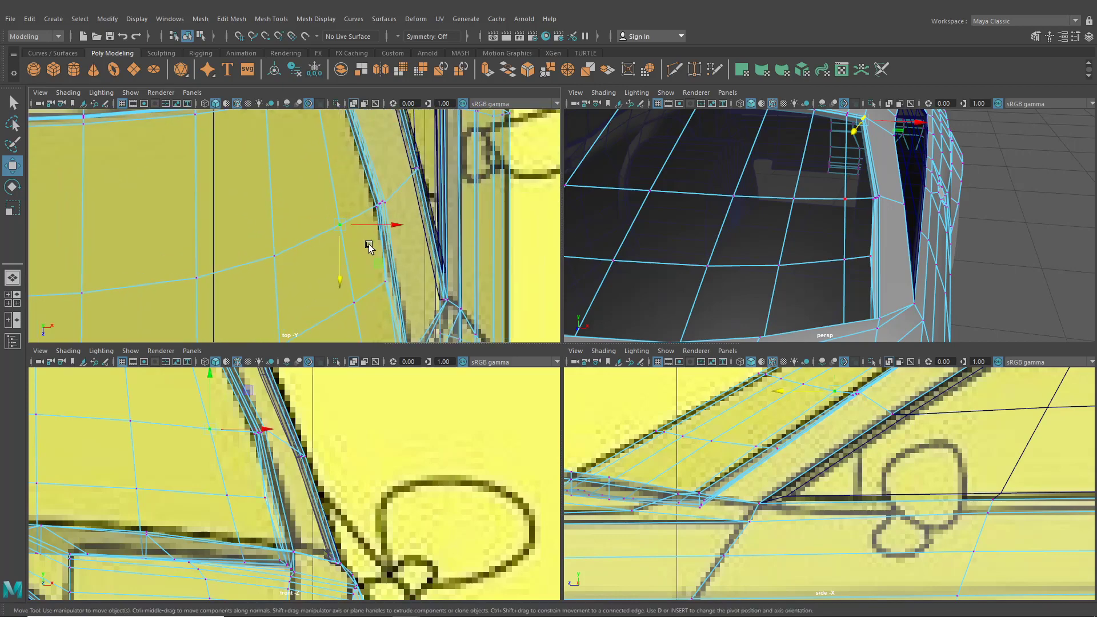
pyautogui.click(386, 282)
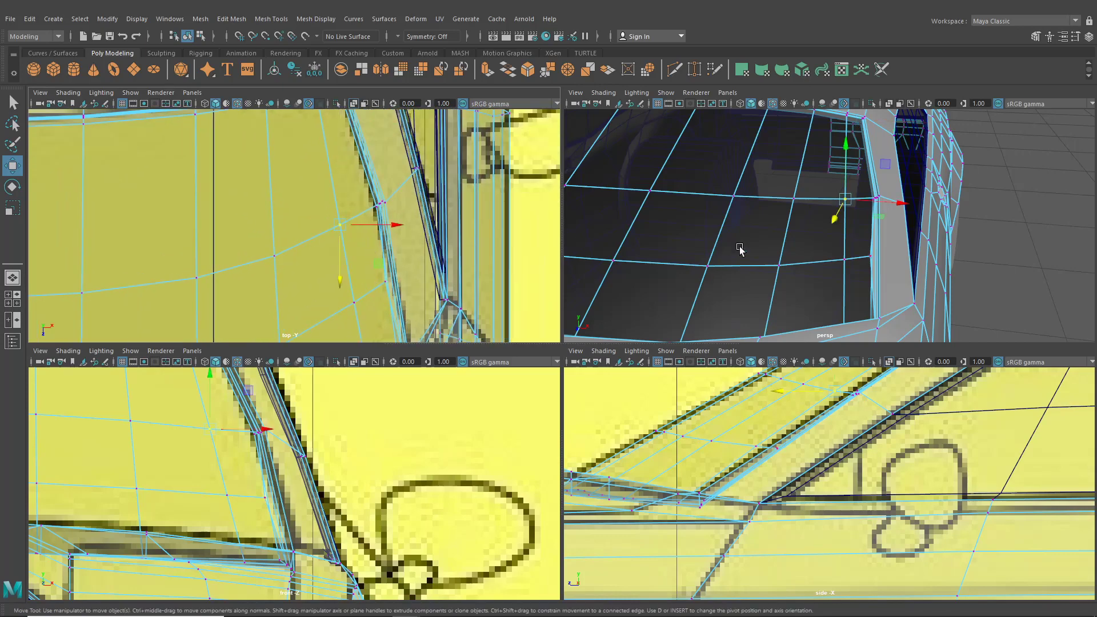
pyautogui.press('space')
pyautogui.keyDown('alt'); pyautogui.moveTo(752, 283); pyautogui.dragTo(654, 296); pyautogui.keyUp('alt')
pyautogui.keyDown('alt'); pyautogui.moveTo(653, 297); pyautogui.dragTo(698, 262, button='middle'); pyautogui.keyUp('alt')
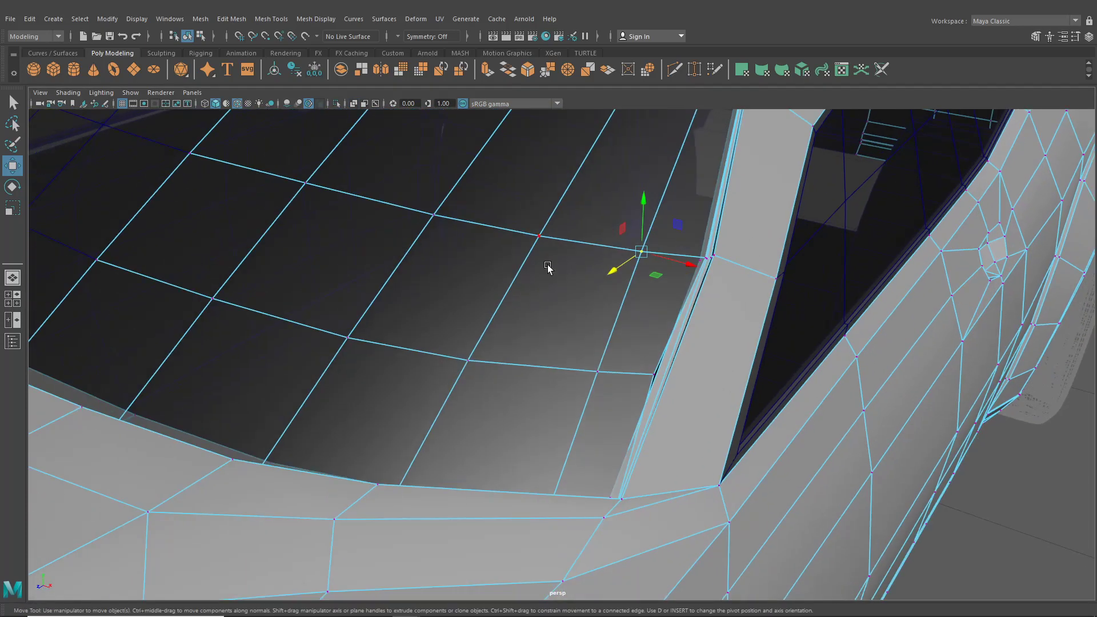
pyautogui.moveTo(547, 267); pyautogui.dragTo(539, 228, button='right')
pyautogui.doubleClick(535, 365)
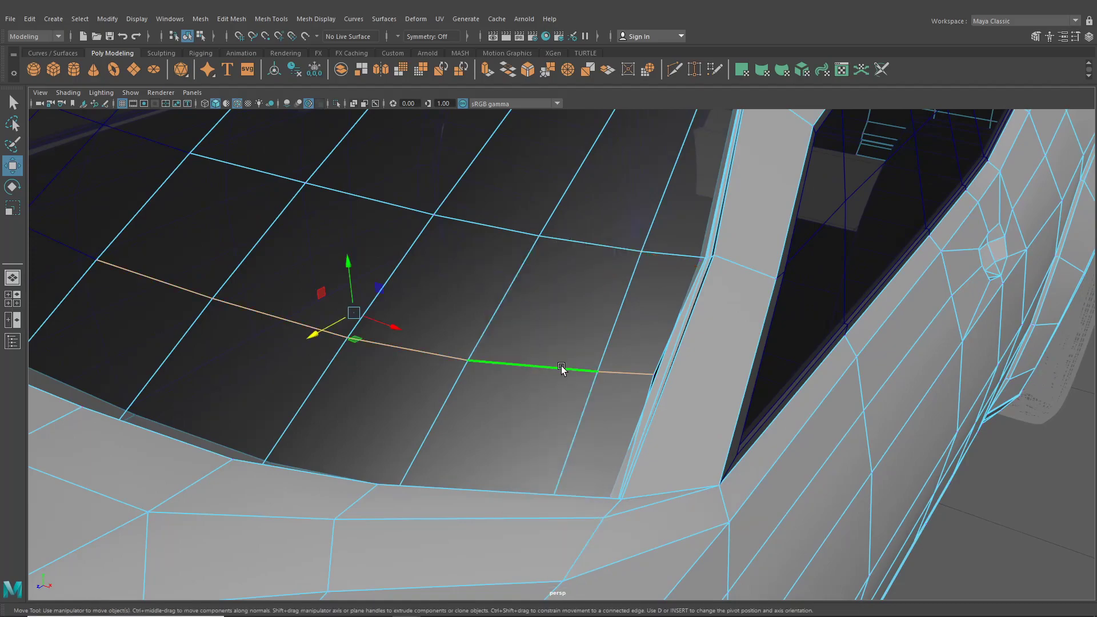
pyautogui.hotkey('ctrl', 'Delete')
pyautogui.scroll(-5, 562, 367)
pyautogui.keyDown('alt'); pyautogui.moveTo(563, 369); pyautogui.dragTo(516, 376); pyautogui.keyUp('alt')
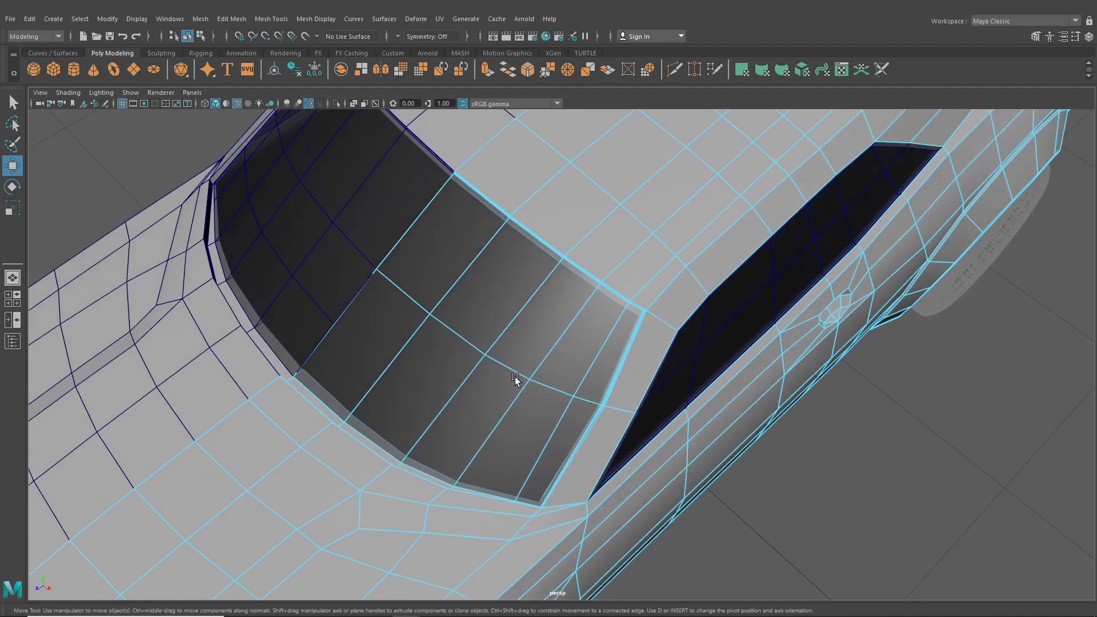
# Move the windshield's lower corner vertices and the adjacent cowl vertex outward to follow the top-view blueprint
pyautogui.keyDown('alt'); pyautogui.moveTo(515, 376); pyautogui.dragTo(509, 341, button='middle'); pyautogui.keyUp('alt')
pyautogui.scroll(3, 509, 340)
pyautogui.keyDown('alt'); pyautogui.moveTo(497, 369); pyautogui.dragTo(549, 332); pyautogui.keyUp('alt')
pyautogui.moveTo(610, 387); pyautogui.dragTo(574, 390, button='right')
pyautogui.moveTo(600, 487); pyautogui.dragTo(598, 481)
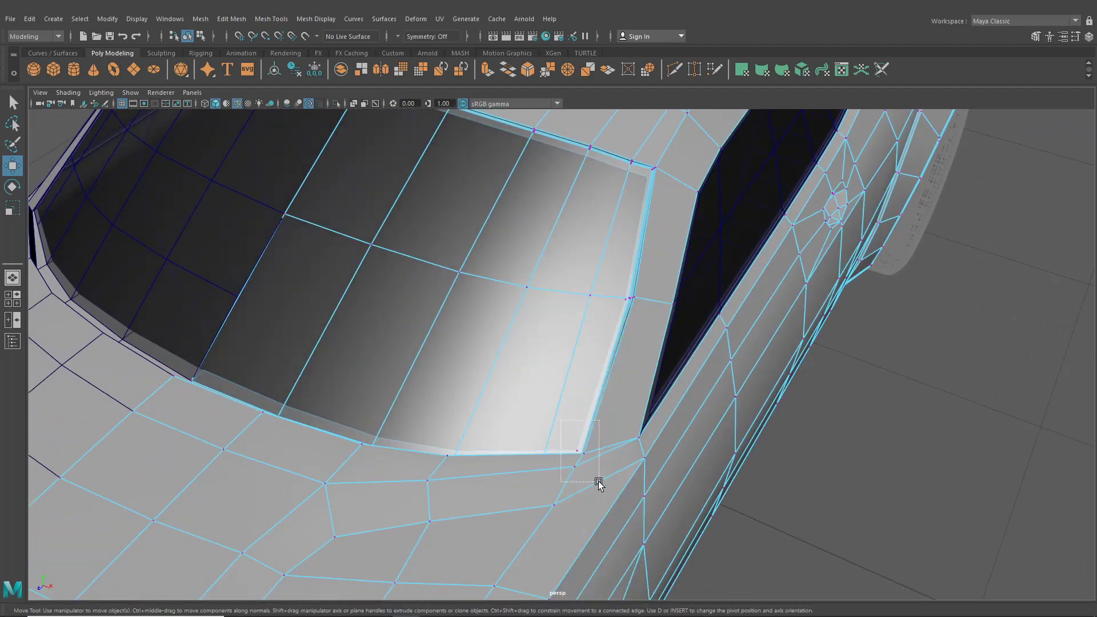
pyautogui.click(10, 301)
pyautogui.press('space')
pyautogui.scroll(-10, 424, 319)
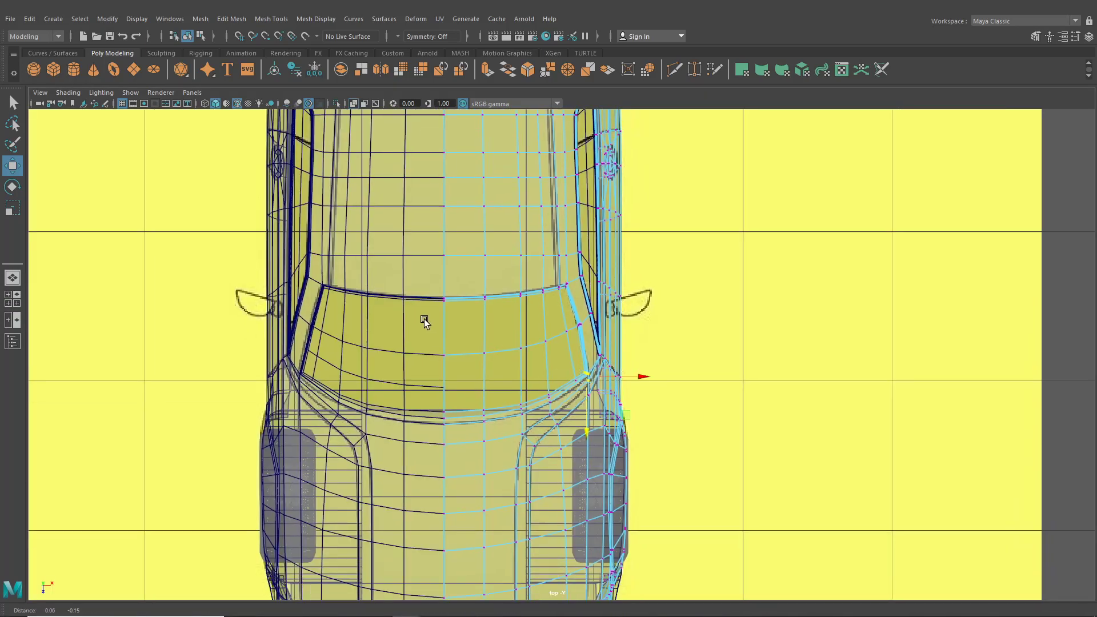
pyautogui.keyDown('alt'); pyautogui.moveTo(477, 399); pyautogui.dragTo(419, 333, button='middle'); pyautogui.keyUp('alt')
pyautogui.scroll(7, 419, 333)
pyautogui.keyDown('alt'); pyautogui.moveTo(460, 240); pyautogui.dragTo(471, 336, button='middle'); pyautogui.keyUp('alt')
pyautogui.scroll(2, 471, 336)
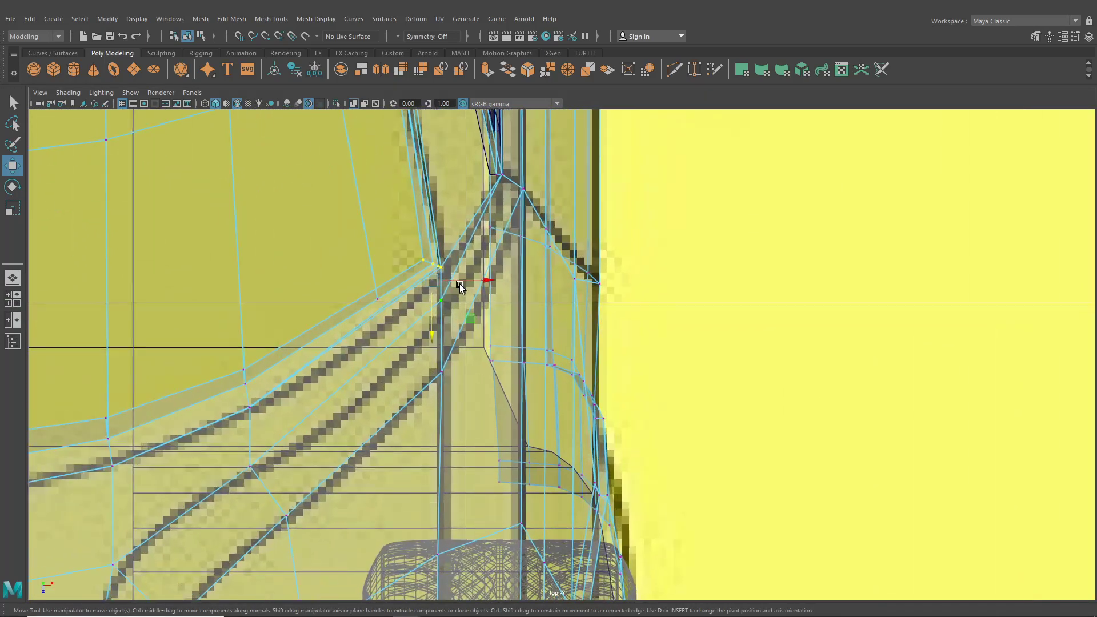
pyautogui.moveTo(442, 281); pyautogui.dragTo(444, 282)
pyautogui.moveTo(403, 234); pyautogui.dragTo(464, 303)
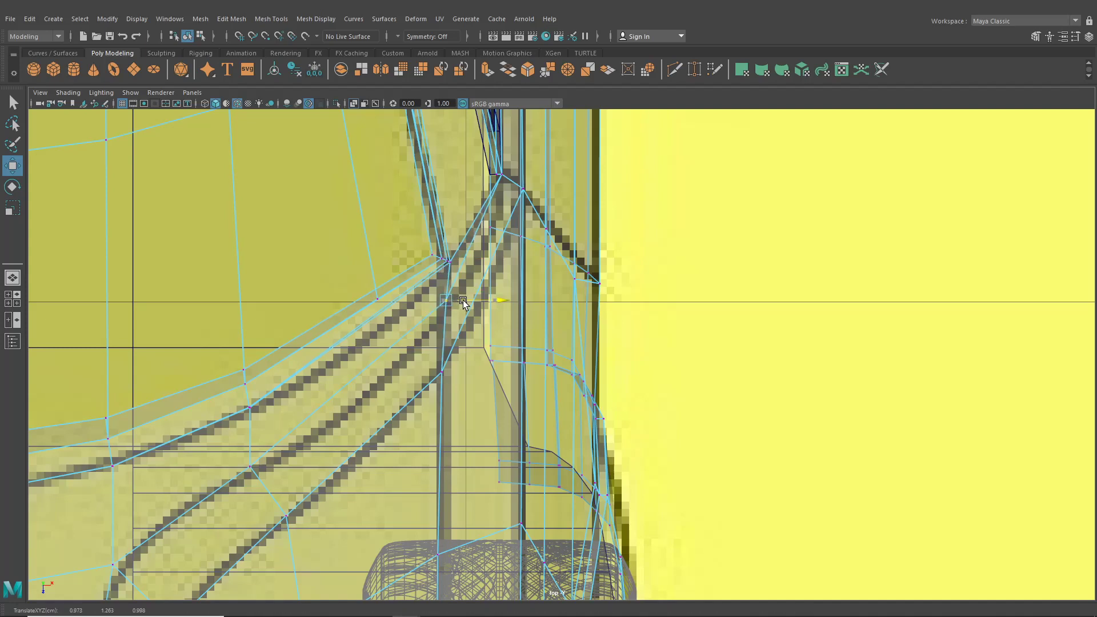
# Fine-tune the windshield's lower corner vertices outward and toward the roof against the top-view blueprint
pyautogui.moveTo(422, 242); pyautogui.dragTo(452, 266)
pyautogui.keyDown('alt'); pyautogui.moveTo(453, 268); pyautogui.dragTo(482, 396, button='middle'); pyautogui.keyUp('alt')
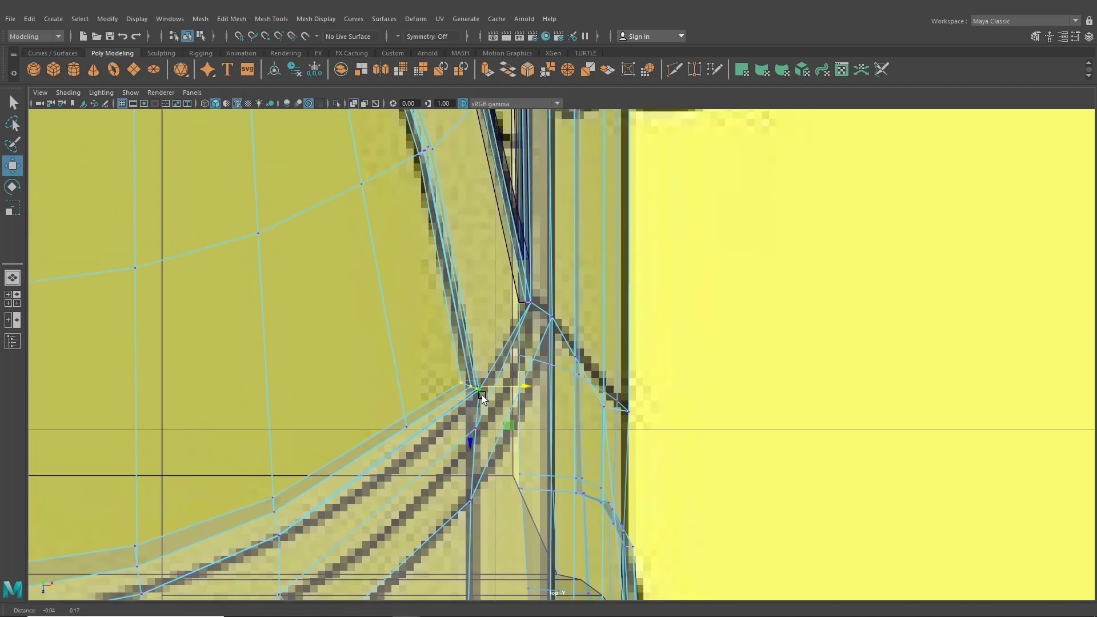
pyautogui.moveTo(482, 394); pyautogui.dragTo(481, 380)
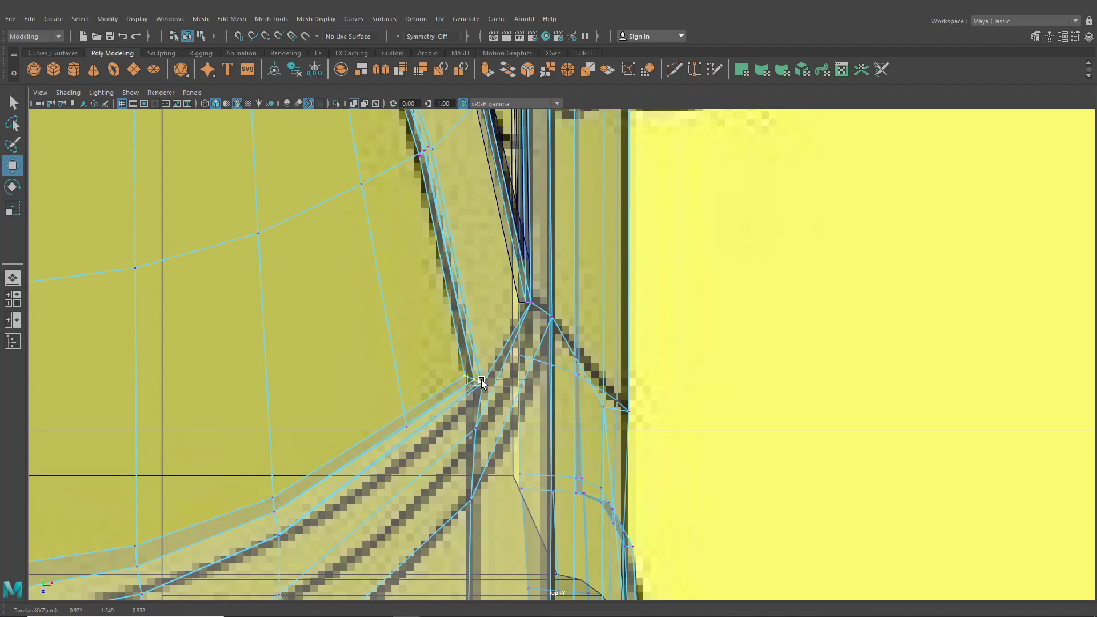
pyautogui.scroll(-5, 462, 400)
pyautogui.scroll(5, 381, 317)
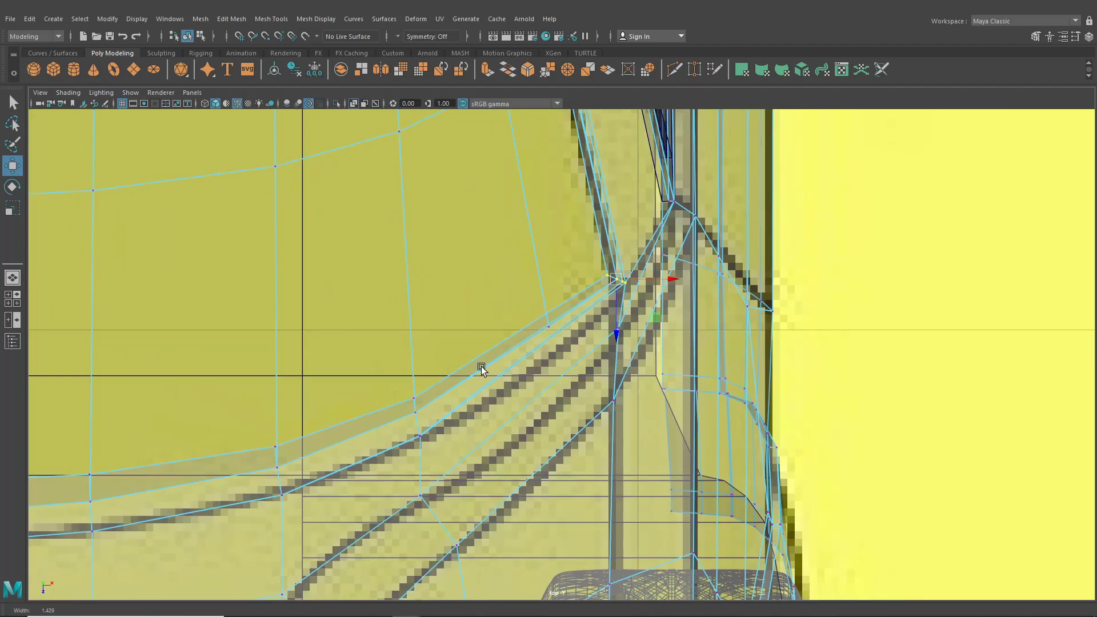
pyautogui.scroll(2, 448, 366)
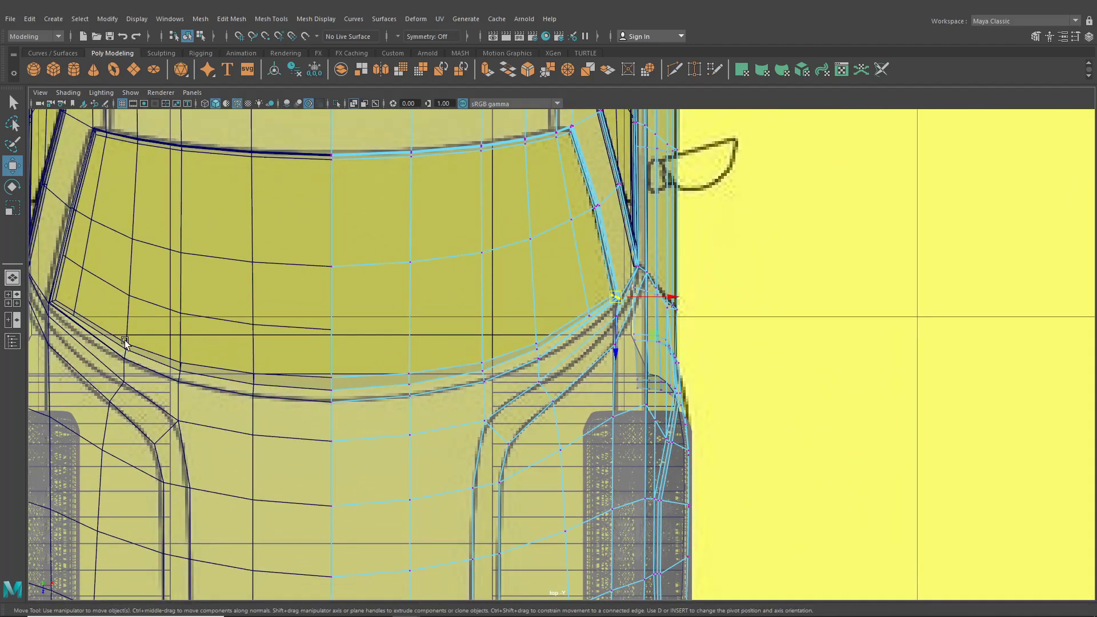
# Leave component editing and examine the reshaped windshield and pillars on the whole car in perspective
pyautogui.click(12, 280)
pyautogui.keyDown('alt'); pyautogui.moveTo(361, 335); pyautogui.dragTo(137, 34); pyautogui.keyUp('alt')
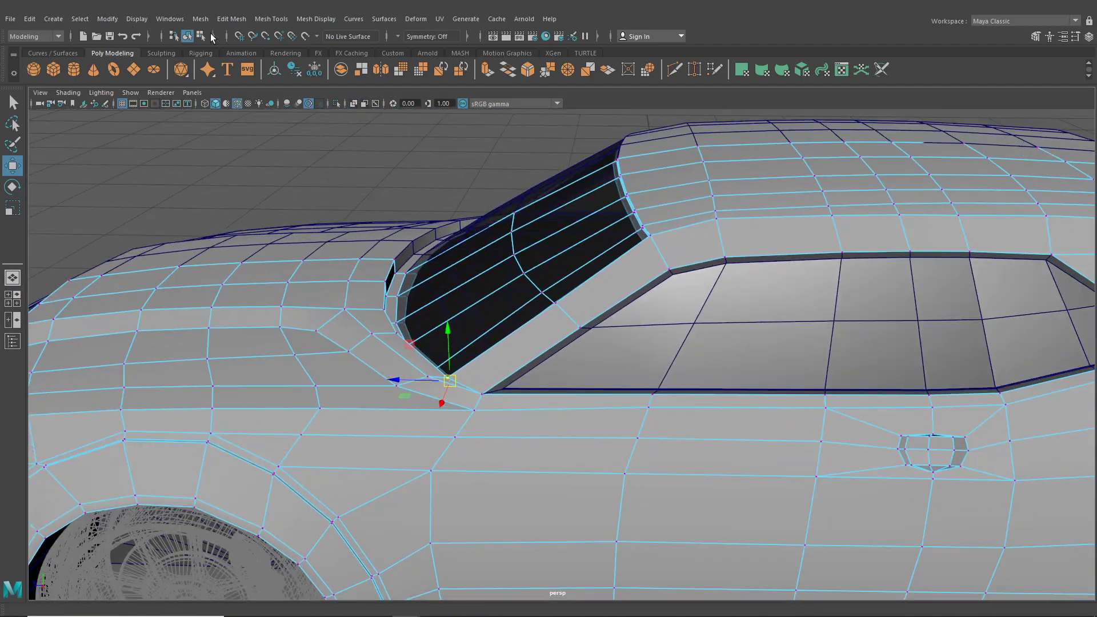
pyautogui.click(186, 38)
pyautogui.click(369, 186)
pyautogui.scroll(-5, 408, 235)
pyautogui.keyDown('alt'); pyautogui.moveTo(416, 239); pyautogui.dragTo(560, 294); pyautogui.keyUp('alt')
pyautogui.scroll(-5, 565, 292)
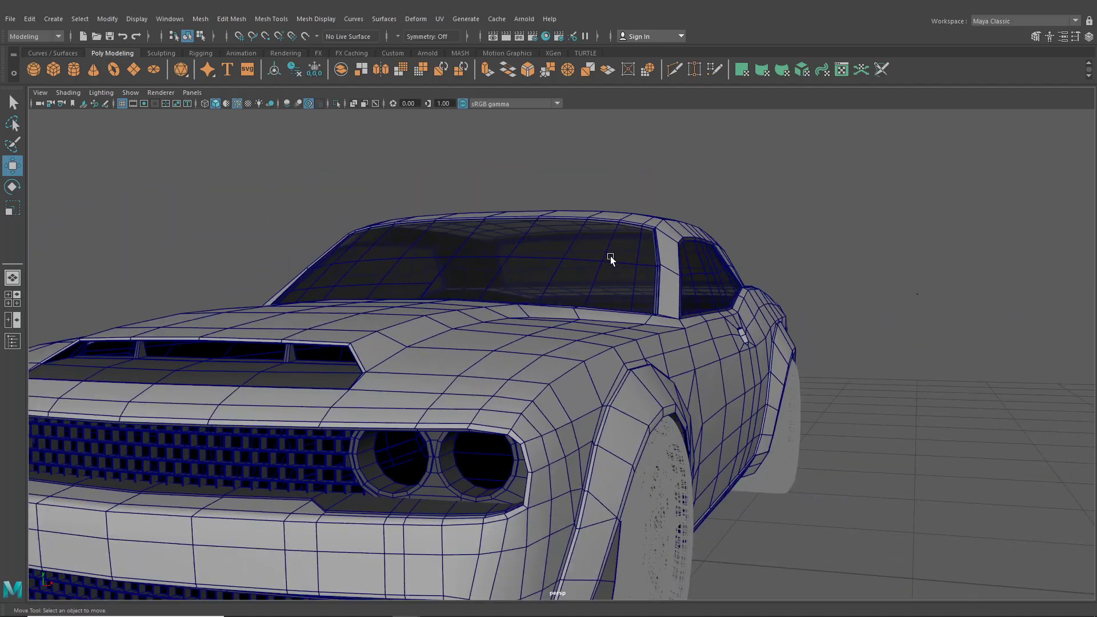
pyautogui.keyDown('alt'); pyautogui.moveTo(619, 263); pyautogui.dragTo(555, 312); pyautogui.keyUp('alt')
pyautogui.scroll(4, 754, 266)
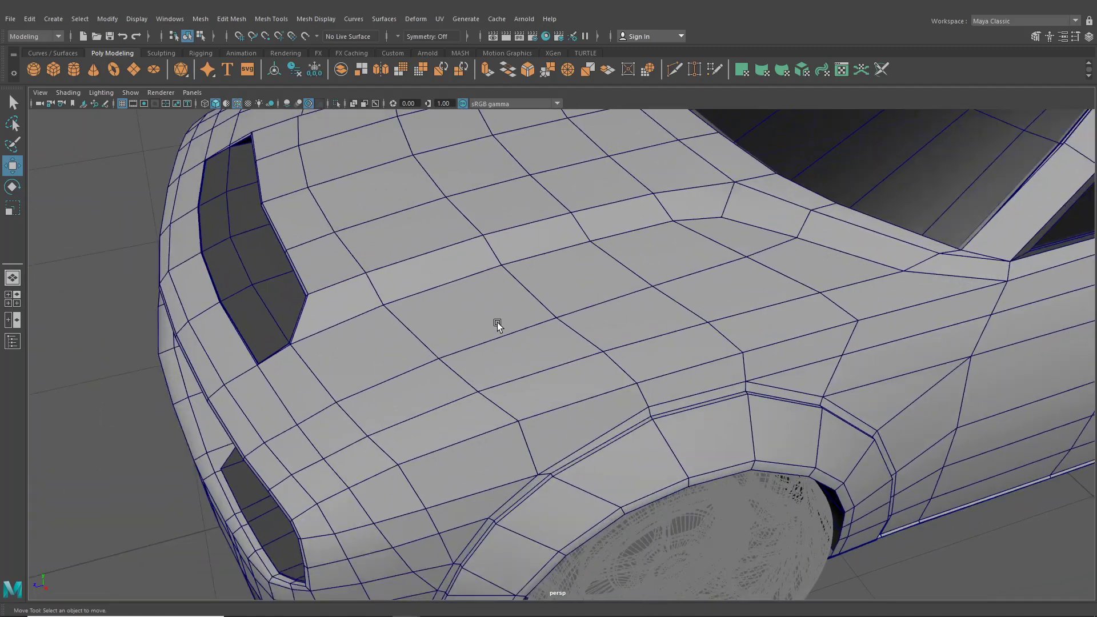
# Isolate the car body mesh and frame the area around the hood scoop opening's corner
pyautogui.keyDown('alt'); pyautogui.moveTo(497, 322); pyautogui.dragTo(595, 321); pyautogui.keyUp('alt')
pyautogui.keyDown('alt'); pyautogui.moveTo(595, 321); pyautogui.dragTo(549, 283, button='middle'); pyautogui.keyUp('alt')
pyautogui.scroll(3, 557, 286)
pyautogui.keyDown('alt'); pyautogui.moveTo(557, 288); pyautogui.dragTo(652, 397); pyautogui.keyUp('alt')
pyautogui.scroll(3, 595, 384)
pyautogui.click(516, 337)
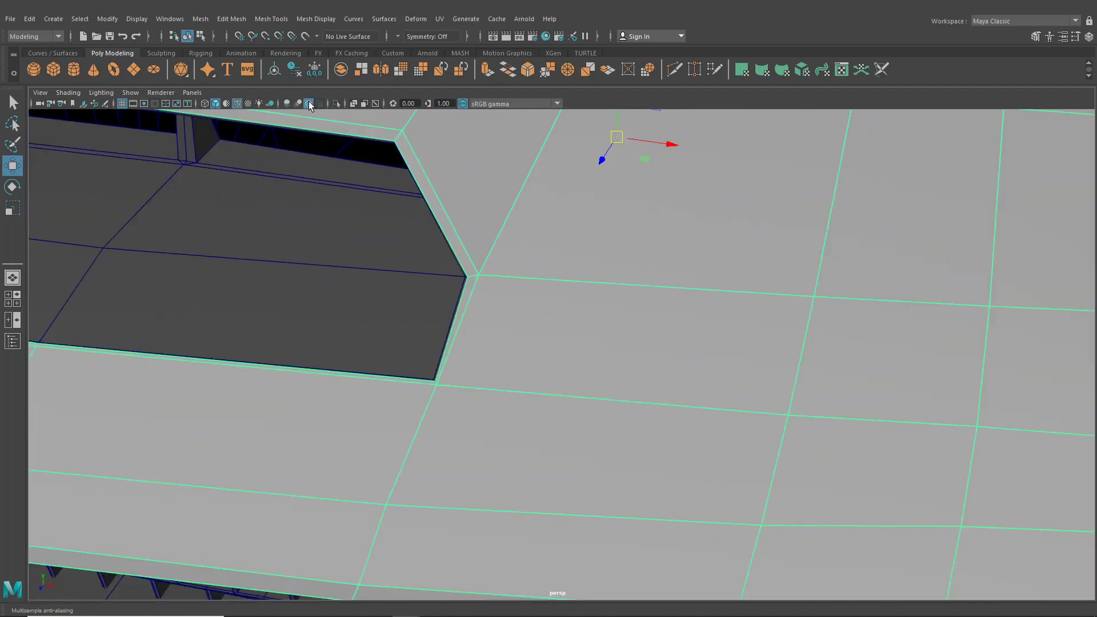
pyautogui.click(336, 104)
pyautogui.keyDown('alt'); pyautogui.moveTo(520, 311); pyautogui.dragTo(620, 311); pyautogui.keyUp('alt')
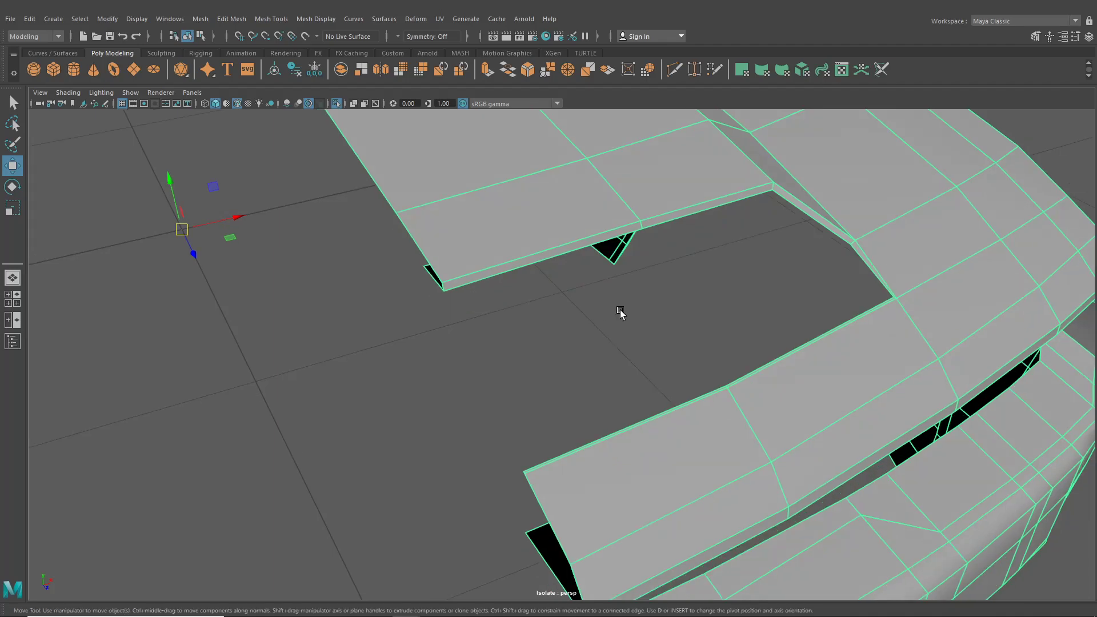
pyautogui.scroll(4, 589, 301)
pyautogui.click(324, 22)
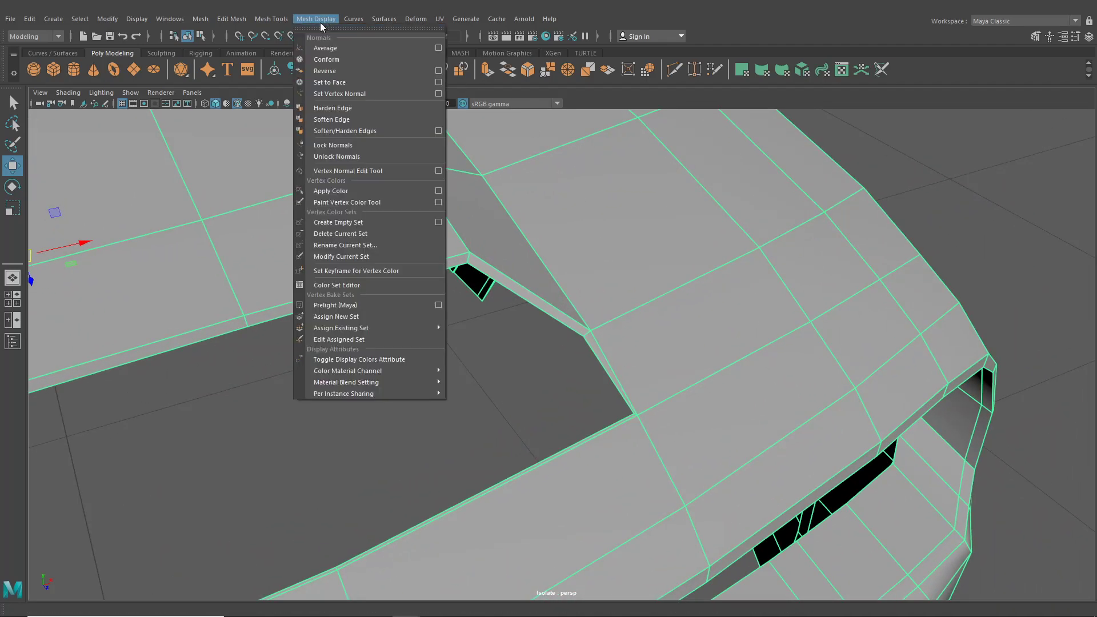
pyautogui.moveTo(273, 19)
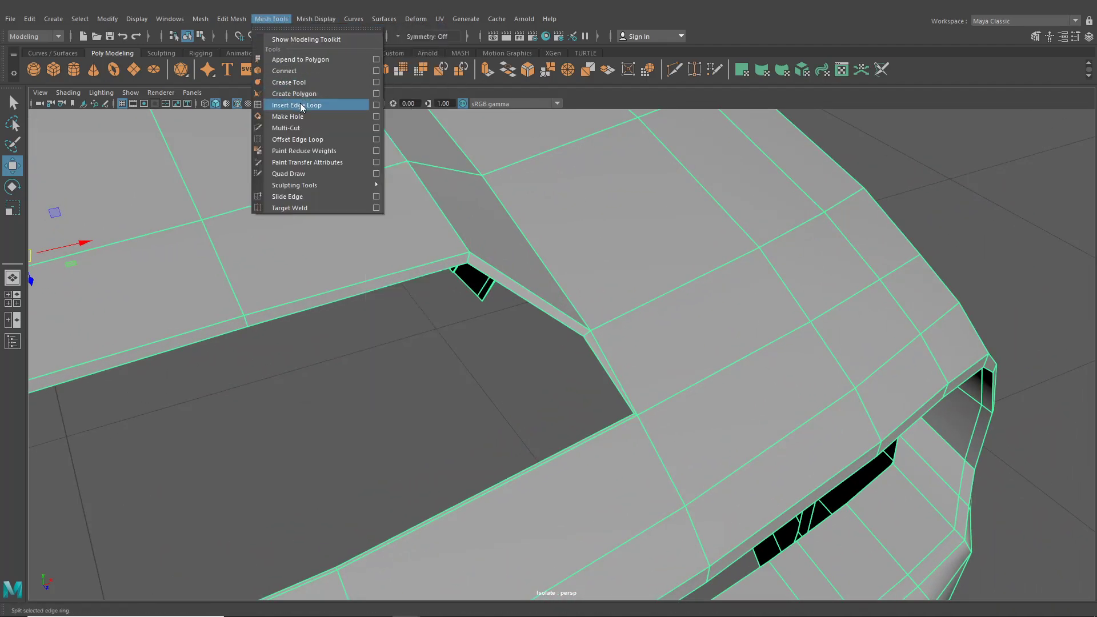
pyautogui.click(676, 72)
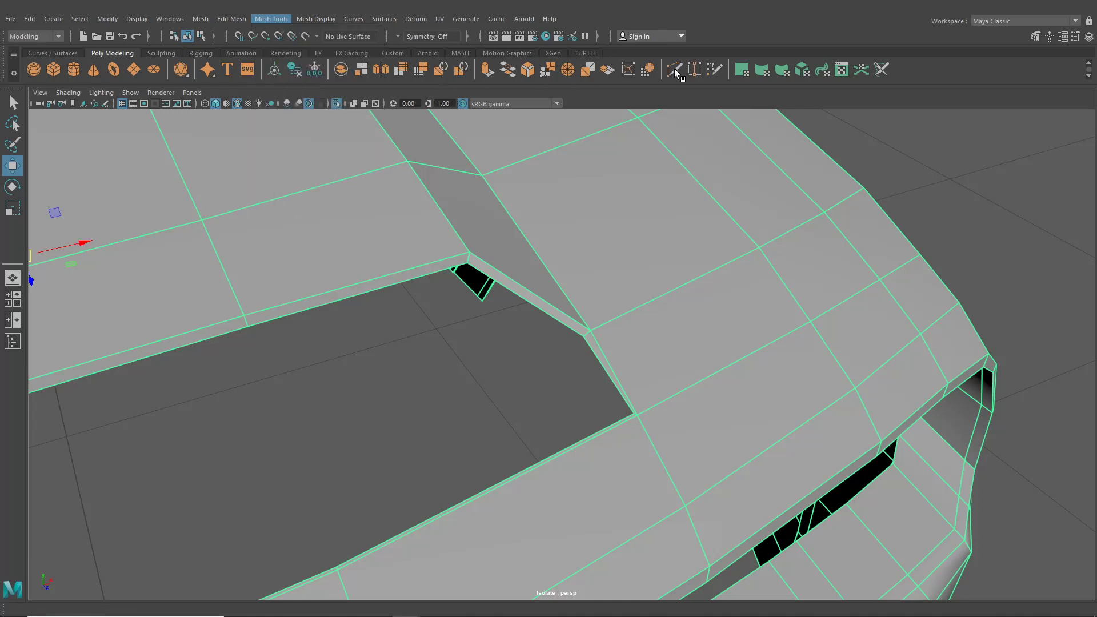
pyautogui.keyDown('alt'); pyautogui.moveTo(678, 237); pyautogui.dragTo(646, 266); pyautogui.keyUp('alt')
pyautogui.scroll(3, 709, 314)
pyautogui.click(777, 356)
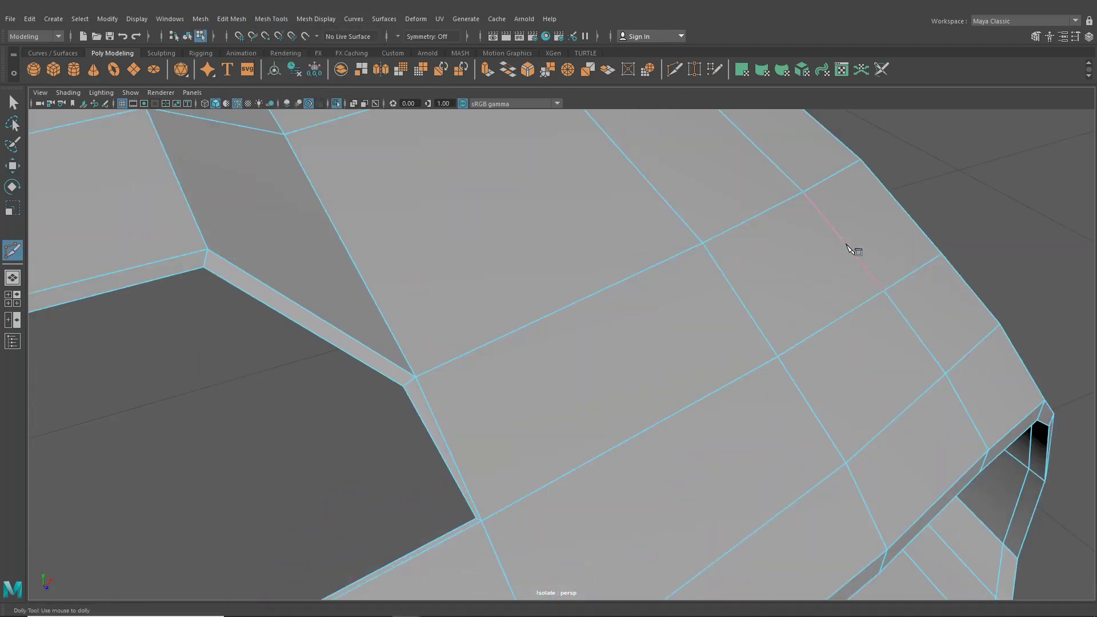
pyautogui.click(885, 291)
pyautogui.click(14, 103)
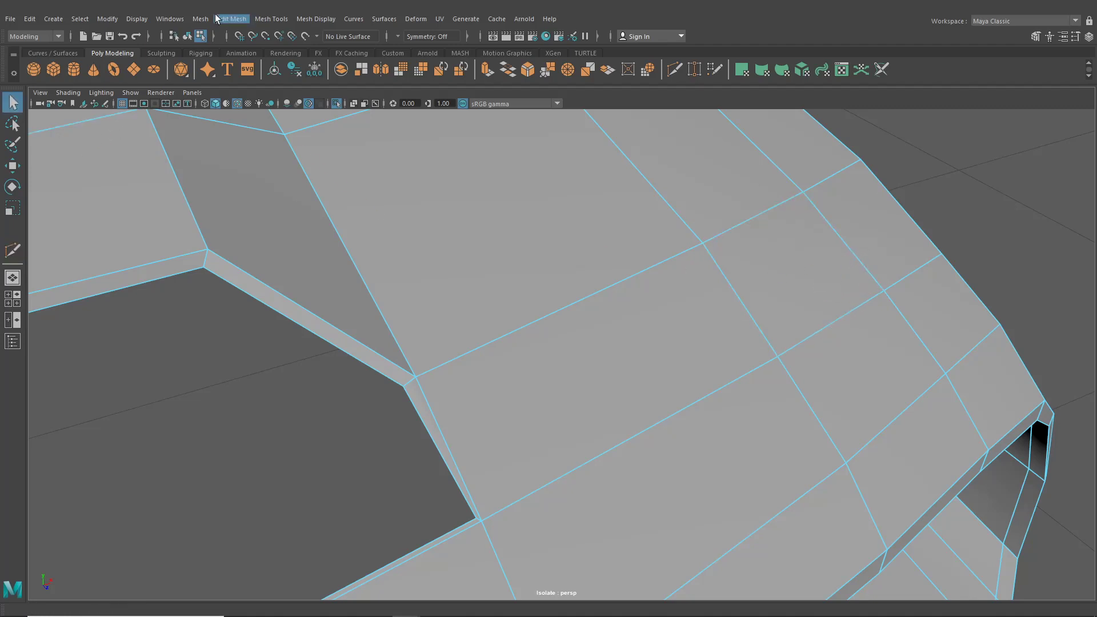
# Insert an edge loop across the hood face beside the scoop opening's short angled side, about midway
pyautogui.click(278, 20)
pyautogui.click(293, 105)
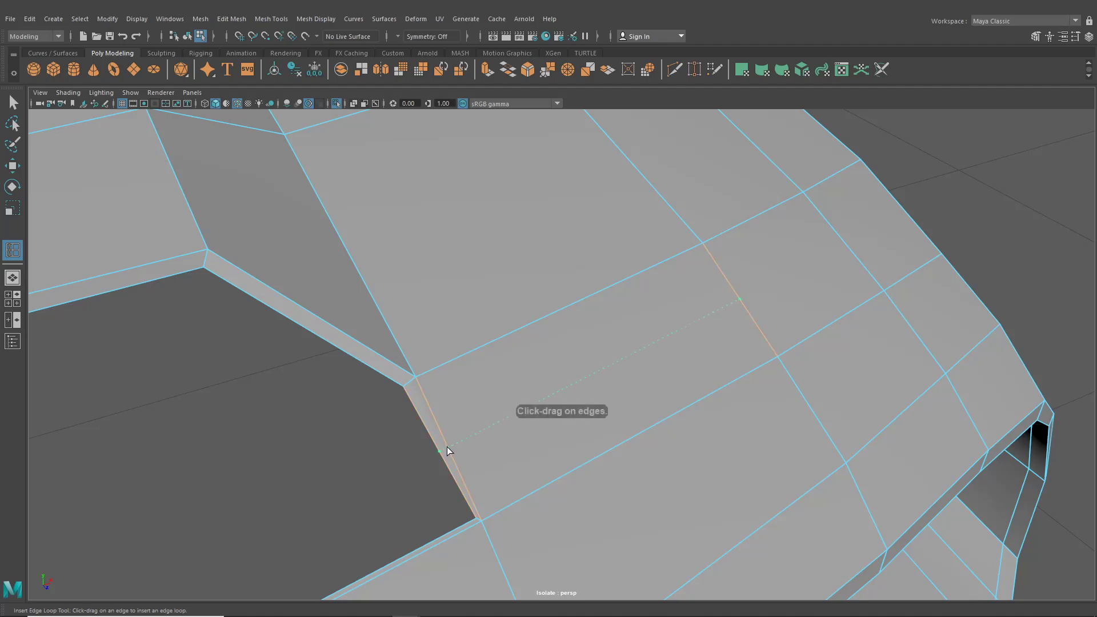
pyautogui.keyDown('alt'); pyautogui.moveTo(449, 448); pyautogui.dragTo(497, 450); pyautogui.keyUp('alt')
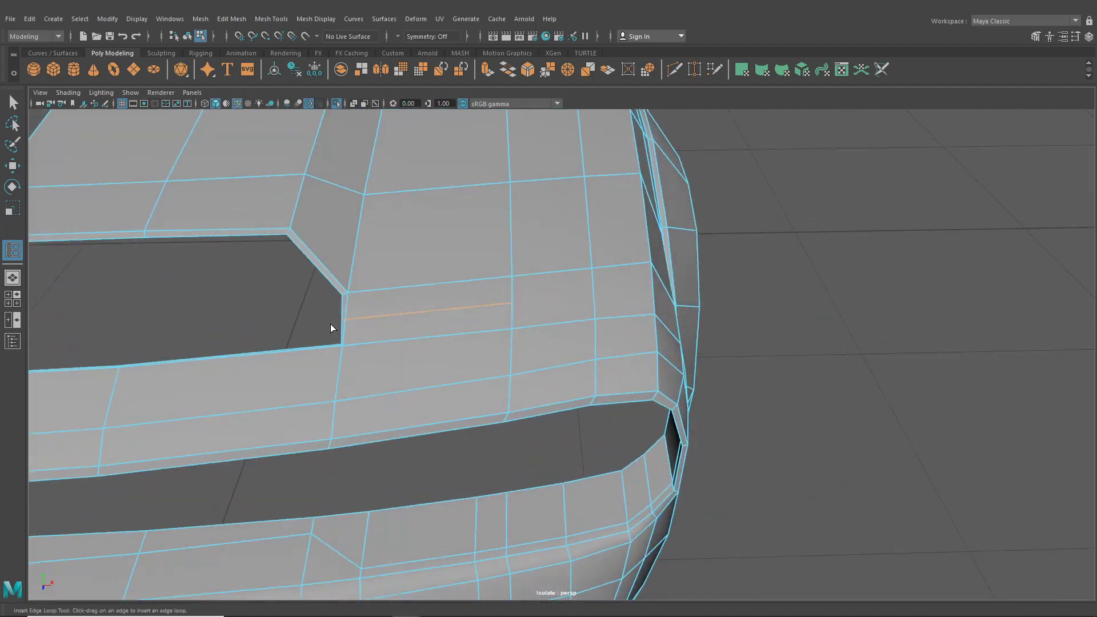
pyautogui.keyDown('alt'); pyautogui.moveTo(451, 331); pyautogui.dragTo(383, 386); pyautogui.keyUp('alt')
pyautogui.keyDown('alt'); pyautogui.moveTo(383, 385); pyautogui.dragTo(466, 413, button='middle'); pyautogui.keyUp('alt')
pyautogui.scroll(3, 465, 413)
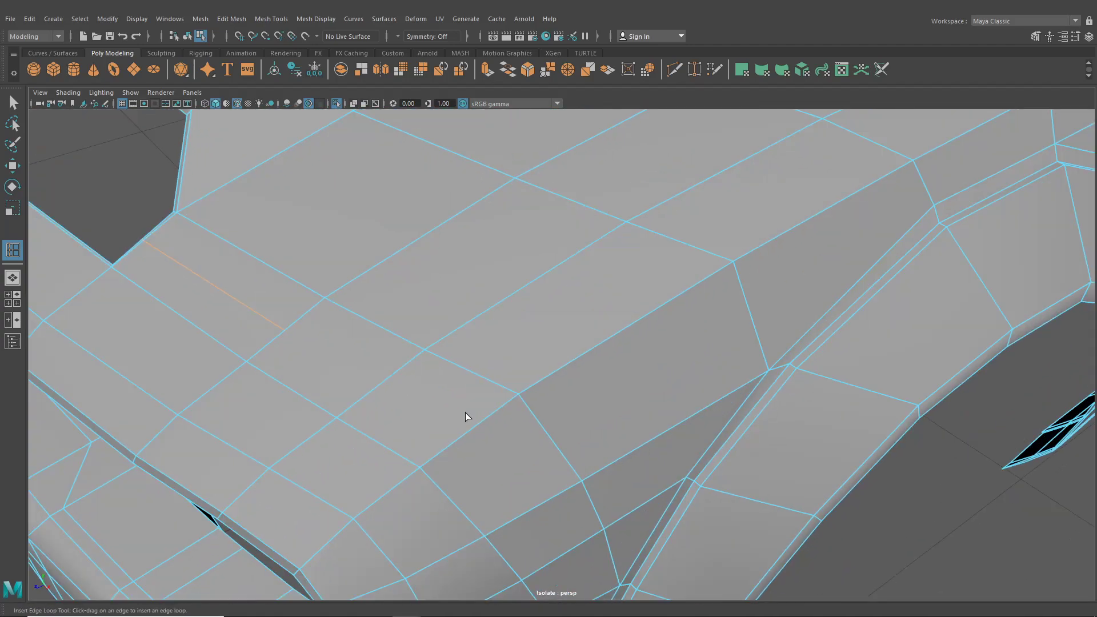
# Target Weld the inserted loop's outer end vertex to the neighbouring grid vertex toward the front of the hood
pyautogui.click(13, 104)
pyautogui.moveTo(282, 225); pyautogui.dragTo(220, 228, button='right')
pyautogui.keyDown('alt'); pyautogui.moveTo(290, 242); pyautogui.dragTo(369, 240, button='middle'); pyautogui.keyUp('alt')
pyautogui.scroll(3, 377, 243)
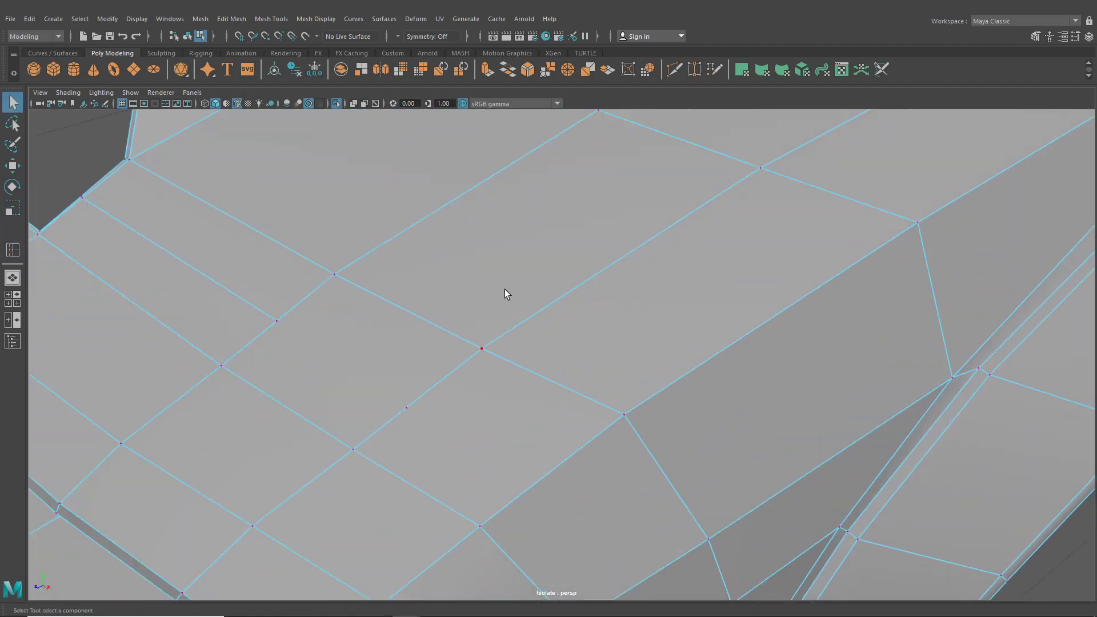
pyautogui.click(694, 70)
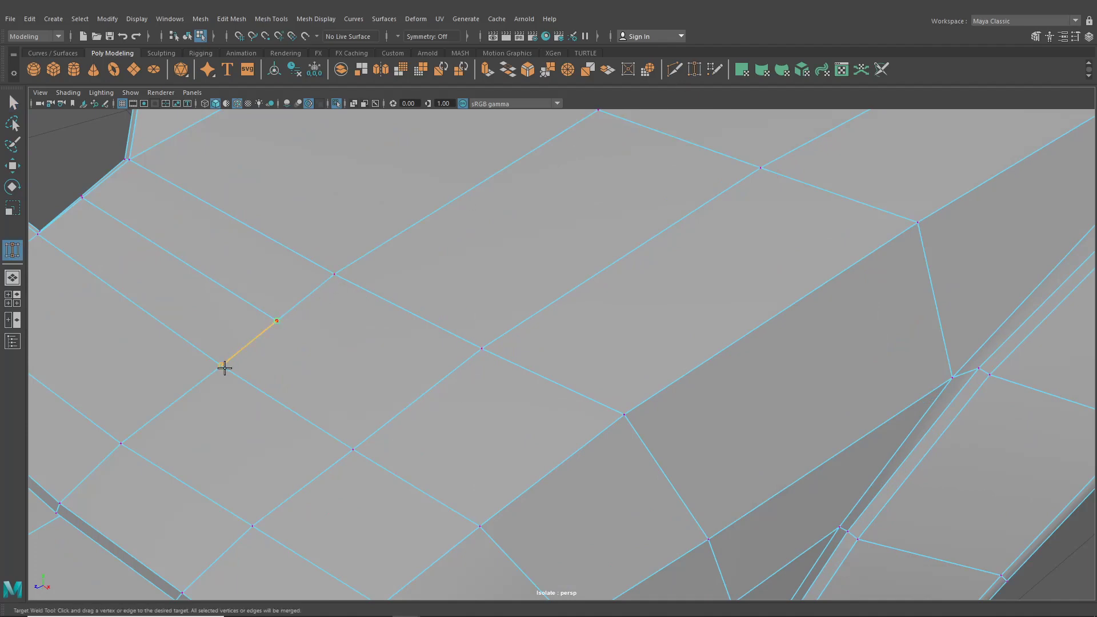
pyautogui.moveTo(225, 368); pyautogui.dragTo(225, 368)
pyautogui.scroll(-4, 319, 326)
pyautogui.keyDown('alt'); pyautogui.moveTo(318, 326); pyautogui.dragTo(353, 328); pyautogui.keyUp('alt')
pyautogui.keyDown('alt'); pyautogui.moveTo(353, 328); pyautogui.dragTo(530, 352, button='middle'); pyautogui.keyUp('alt')
pyautogui.scroll(2, 530, 353)
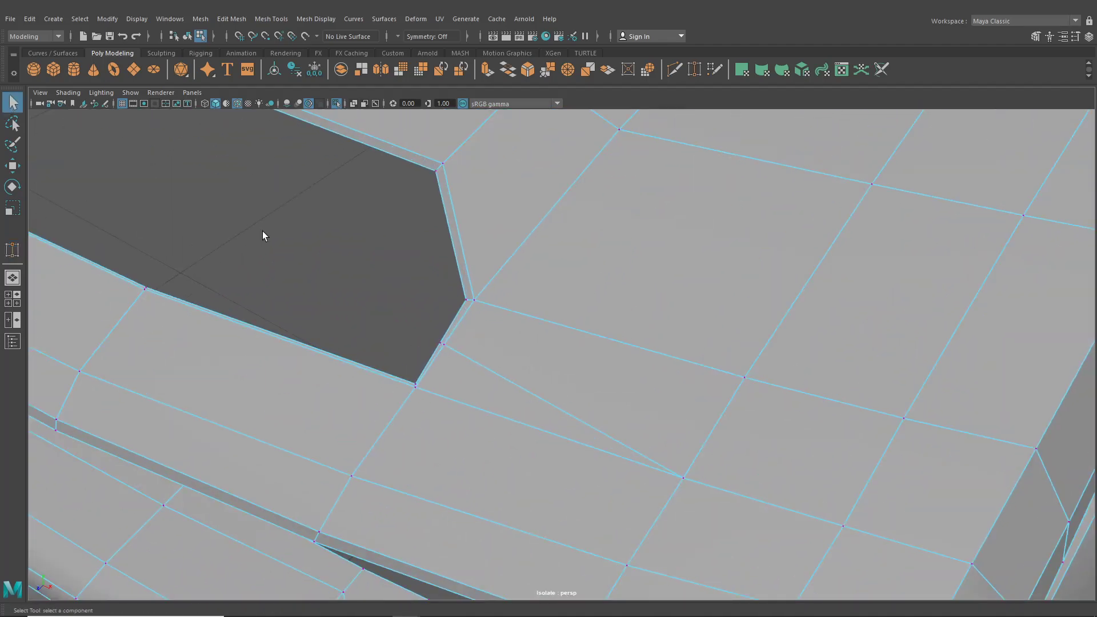
# Delete the narrow lip faces along the front edge of the hood scoop opening, up to the inserted edge
pyautogui.keyDown('alt'); pyautogui.moveTo(262, 236); pyautogui.dragTo(575, 333); pyautogui.keyUp('alt')
pyautogui.keyDown('alt'); pyautogui.moveTo(652, 372); pyautogui.dragTo(813, 357); pyautogui.keyUp('alt')
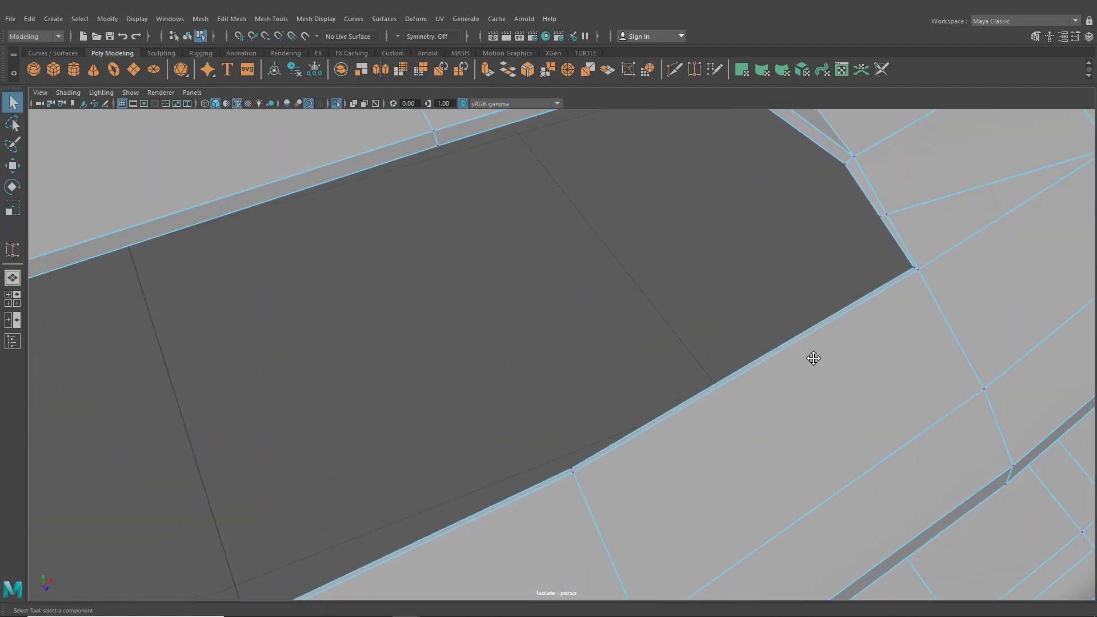
pyautogui.keyDown('alt'); pyautogui.moveTo(814, 358); pyautogui.dragTo(708, 357, button='middle'); pyautogui.keyUp('alt')
pyautogui.keyDown('alt'); pyautogui.moveTo(708, 357); pyautogui.dragTo(791, 374); pyautogui.keyUp('alt')
pyautogui.keyDown('alt'); pyautogui.moveTo(792, 374); pyautogui.dragTo(515, 481, button='middle'); pyautogui.keyUp('alt')
pyautogui.keyDown('alt'); pyautogui.moveTo(514, 482); pyautogui.dragTo(485, 395); pyautogui.keyUp('alt')
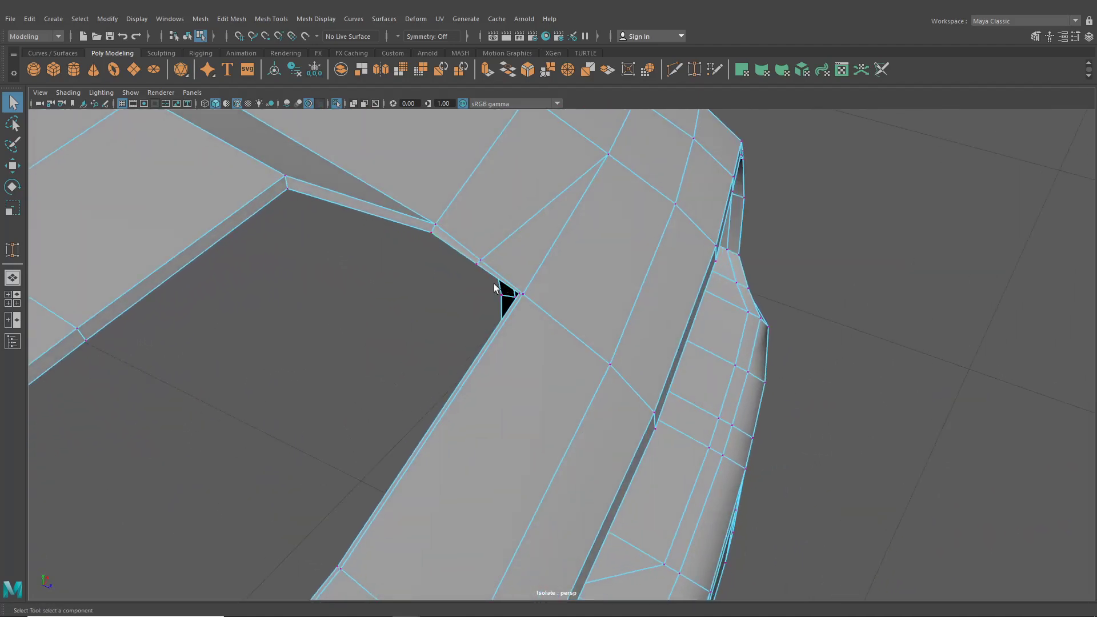
pyautogui.keyDown('alt'); pyautogui.moveTo(495, 288); pyautogui.dragTo(484, 464); pyautogui.keyUp('alt')
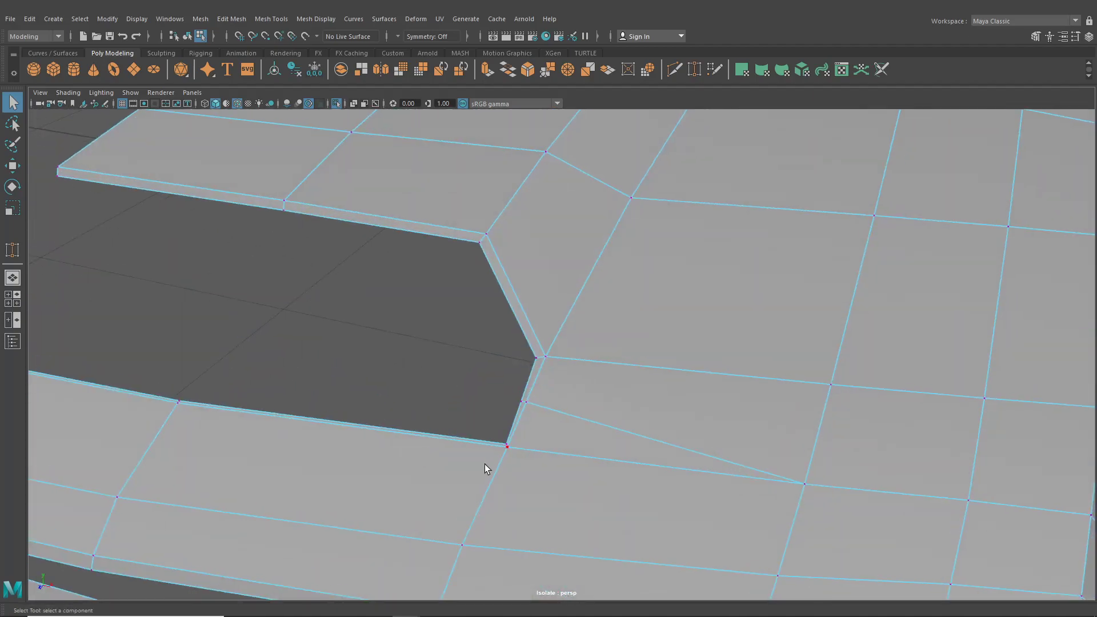
pyautogui.moveTo(485, 468); pyautogui.dragTo(511, 403, button='right')
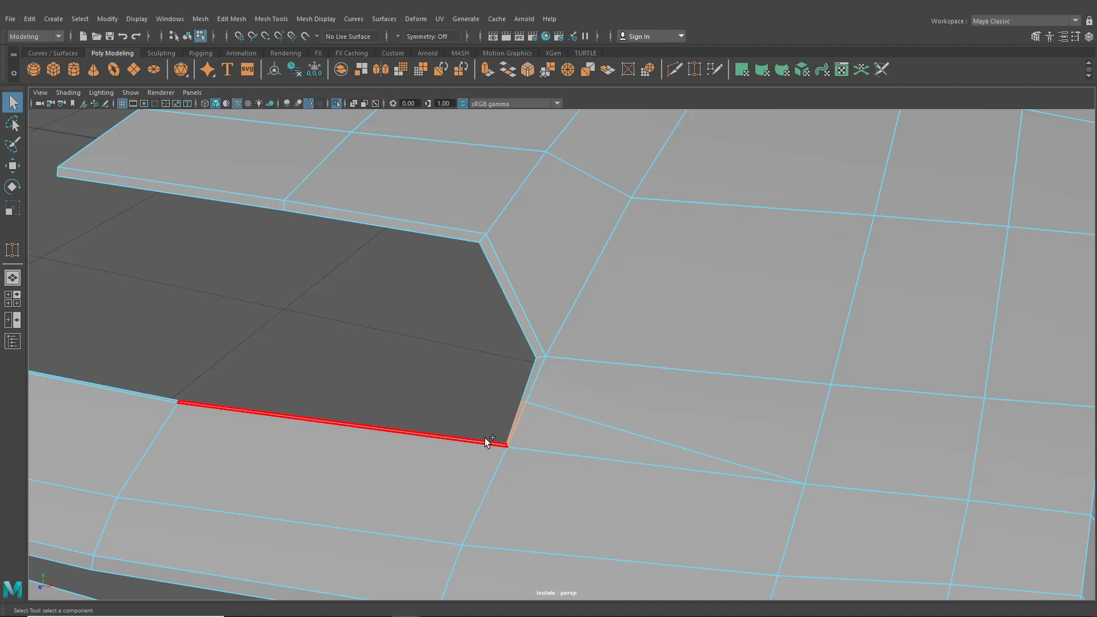
pyautogui.moveTo(485, 439); pyautogui.dragTo(300, 406)
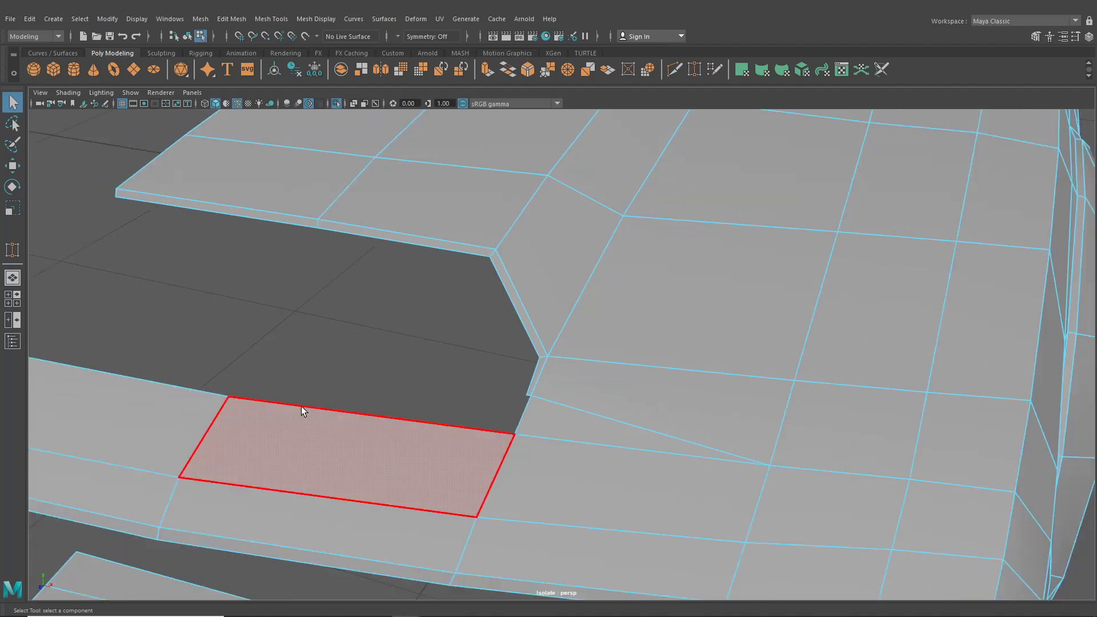
# Extrude the two border edges along the front of the hood scoop opening and pull the new edges downward
pyautogui.moveTo(301, 290); pyautogui.dragTo(303, 321, button='right')
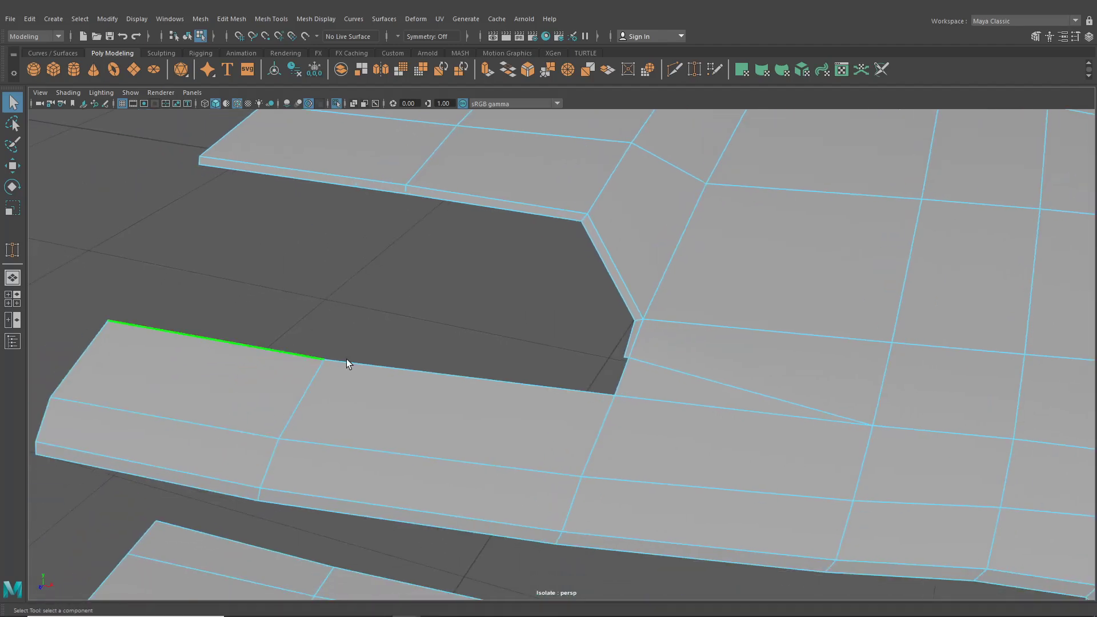
pyautogui.keyDown('shift'); pyautogui.click(413, 375); pyautogui.keyUp('shift')
pyautogui.hotkey('ctrl', 'e')
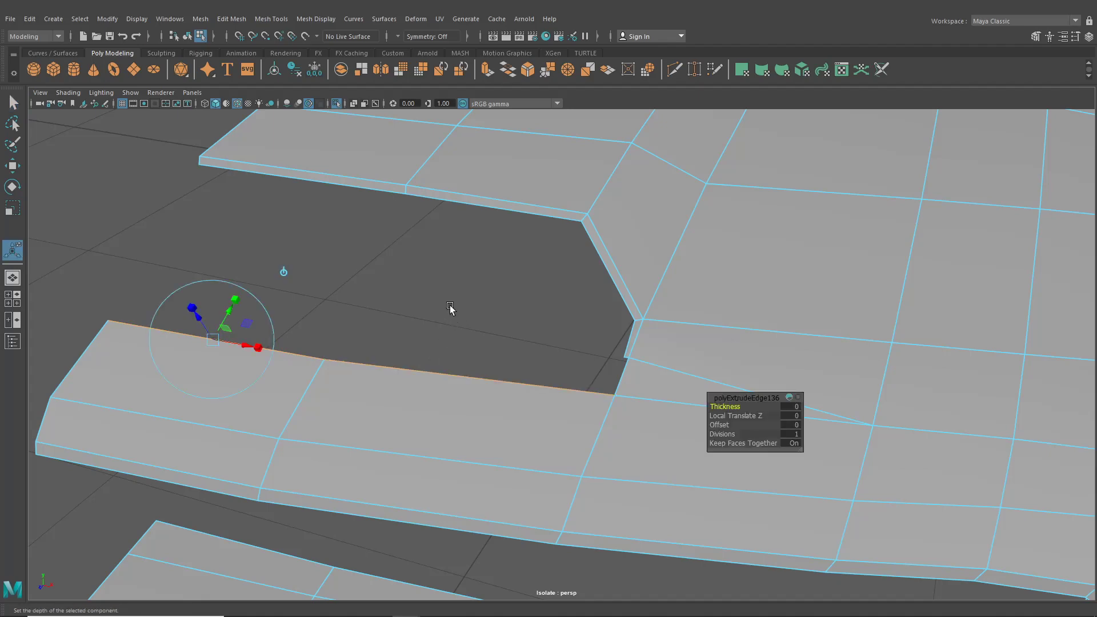
pyautogui.click(284, 273)
pyautogui.moveTo(331, 368); pyautogui.dragTo(393, 337)
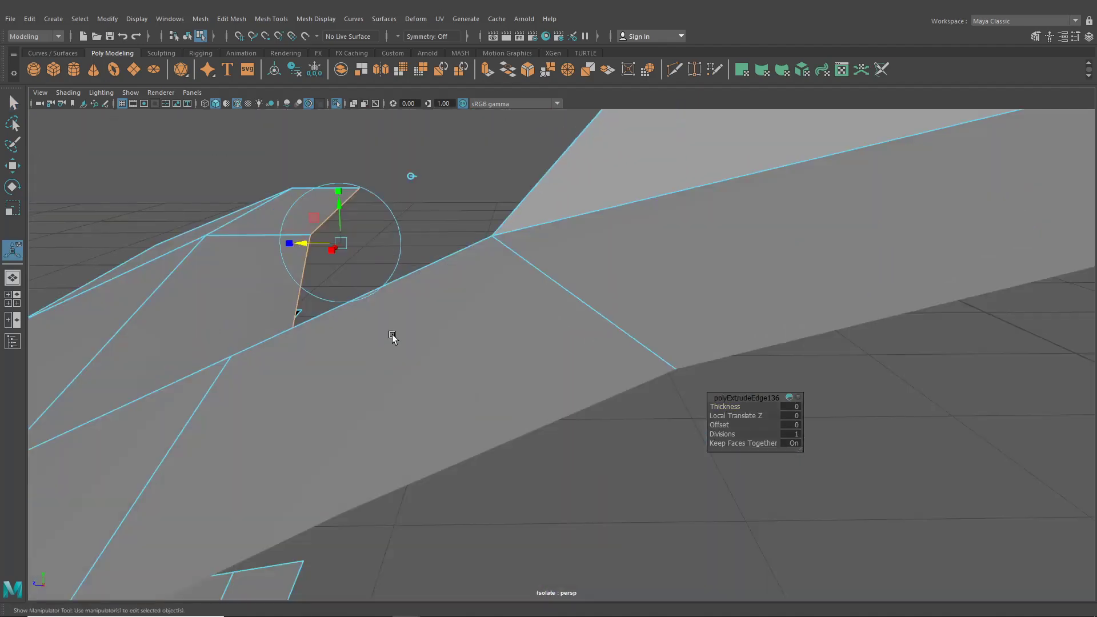
pyautogui.keyDown('alt'); pyautogui.moveTo(354, 278); pyautogui.dragTo(552, 352); pyautogui.keyUp('alt')
pyautogui.moveTo(412, 316); pyautogui.dragTo(433, 446)
pyautogui.moveTo(400, 406); pyautogui.dragTo(400, 409)
pyautogui.keyDown('alt'); pyautogui.moveTo(487, 422); pyautogui.dragTo(448, 396); pyautogui.keyUp('alt')
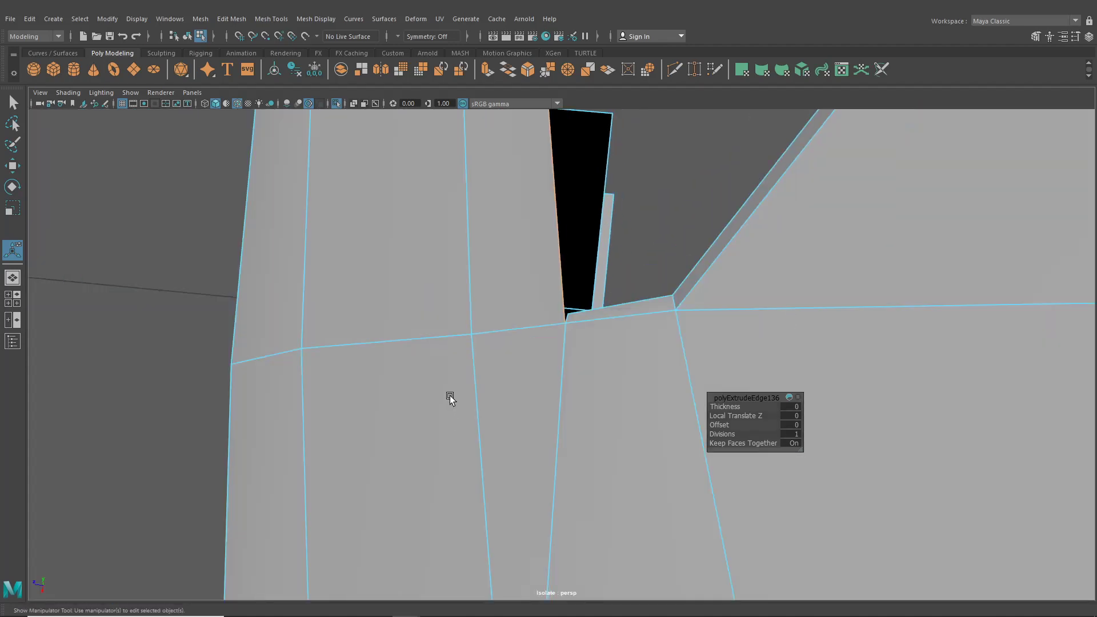
# Target Weld the side lip's end vertex to the adjacent vertex at the front corner of the scoop opening
pyautogui.moveTo(466, 290); pyautogui.dragTo(429, 299, button='right')
pyautogui.press('q')
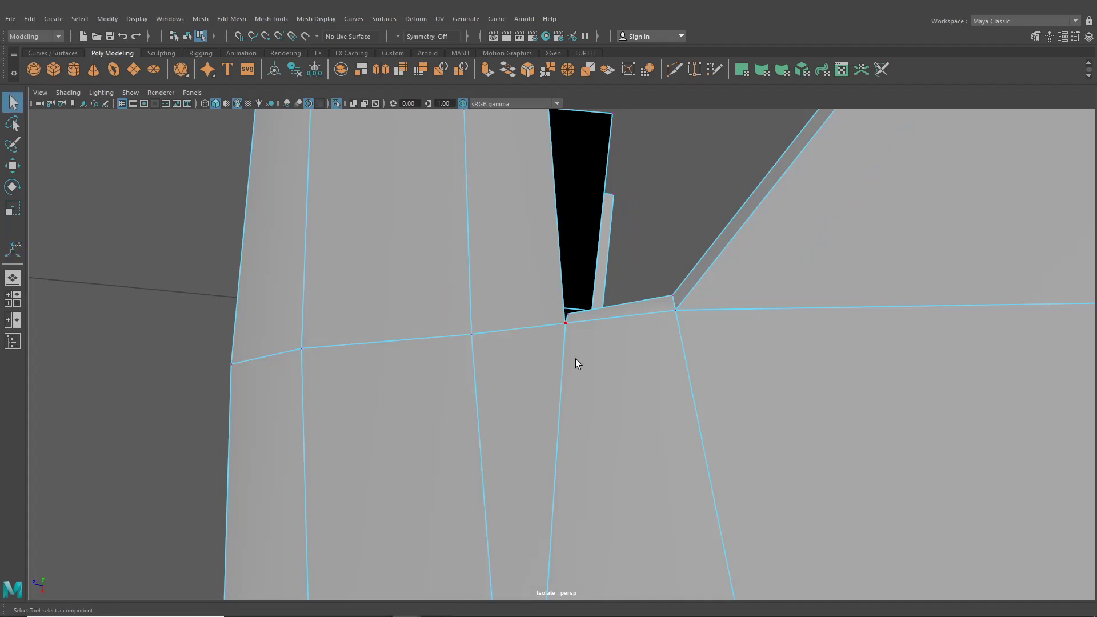
pyautogui.click(697, 73)
pyautogui.keyDown('alt'); pyautogui.moveTo(608, 251); pyautogui.dragTo(562, 276); pyautogui.keyUp('alt')
pyautogui.keyDown('alt'); pyautogui.moveTo(477, 282); pyautogui.dragTo(467, 342); pyautogui.keyUp('alt')
pyautogui.scroll(2, 402, 353)
pyautogui.scroll(-2, 401, 344)
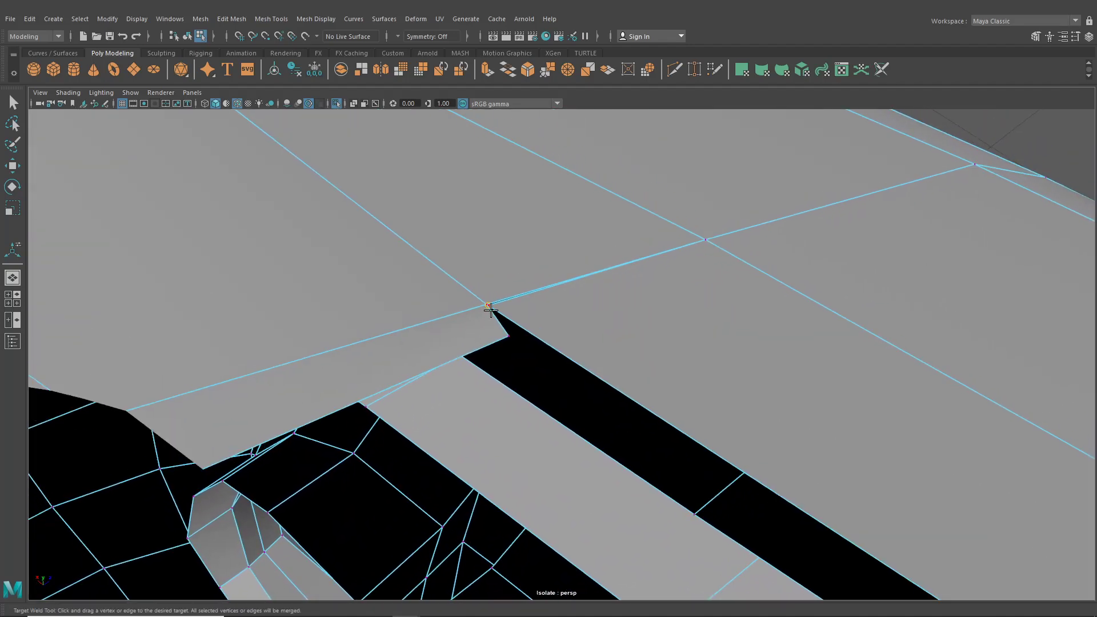
pyautogui.moveTo(480, 302); pyautogui.dragTo(488, 304)
pyautogui.scroll(-5, 485, 369)
pyautogui.keyDown('alt'); pyautogui.moveTo(485, 370); pyautogui.dragTo(438, 363); pyautogui.keyUp('alt')
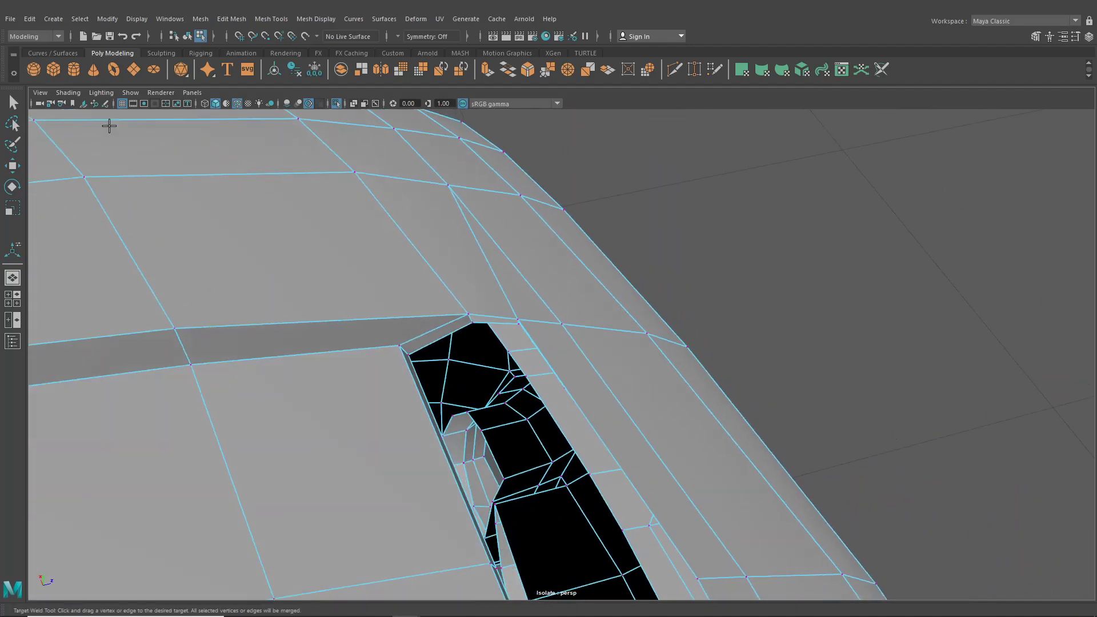
# Set the transform constraint to Edge and slide the scoop opening's front corner vertex slightly along its edge
pyautogui.click(13, 166)
pyautogui.scroll(2, 430, 312)
pyautogui.click(496, 308)
pyautogui.moveTo(496, 334)
pyautogui.keyDown('alt'); pyautogui.mouseDown()
pyautogui.moveTo(476, 317)
pyautogui.moveTo(489, 324)
pyautogui.mouseUp(); pyautogui.keyUp('alt')
pyautogui.scroll(4, 488, 325)
pyautogui.click(1035, 37)
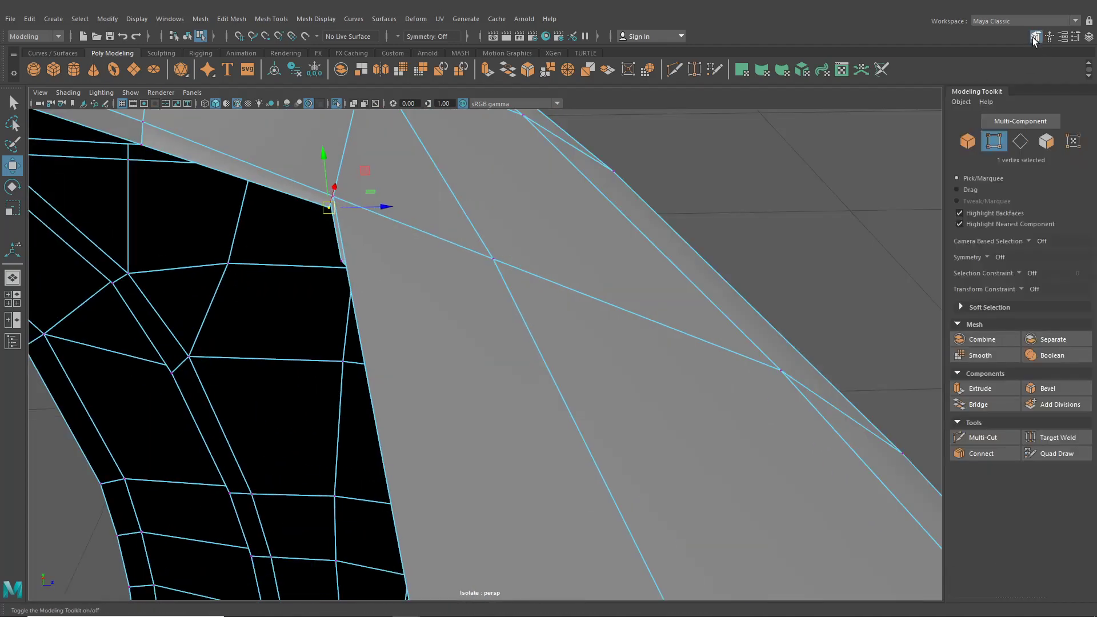
pyautogui.click(1022, 289)
pyautogui.click(1031, 307)
pyautogui.moveTo(372, 213); pyautogui.dragTo(366, 209)
pyautogui.scroll(-7, 394, 223)
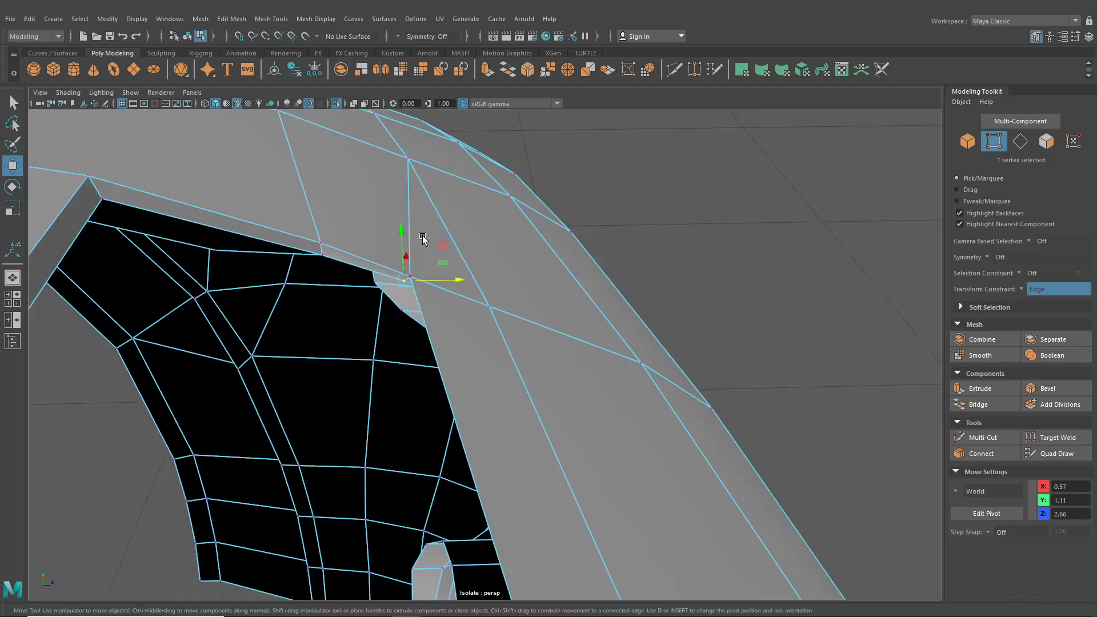
# Extrude the scoop opening's front border edges into a thin lip, offset slightly inward and down
pyautogui.moveTo(495, 322); pyautogui.dragTo(494, 264, button='right')
pyautogui.click(472, 370)
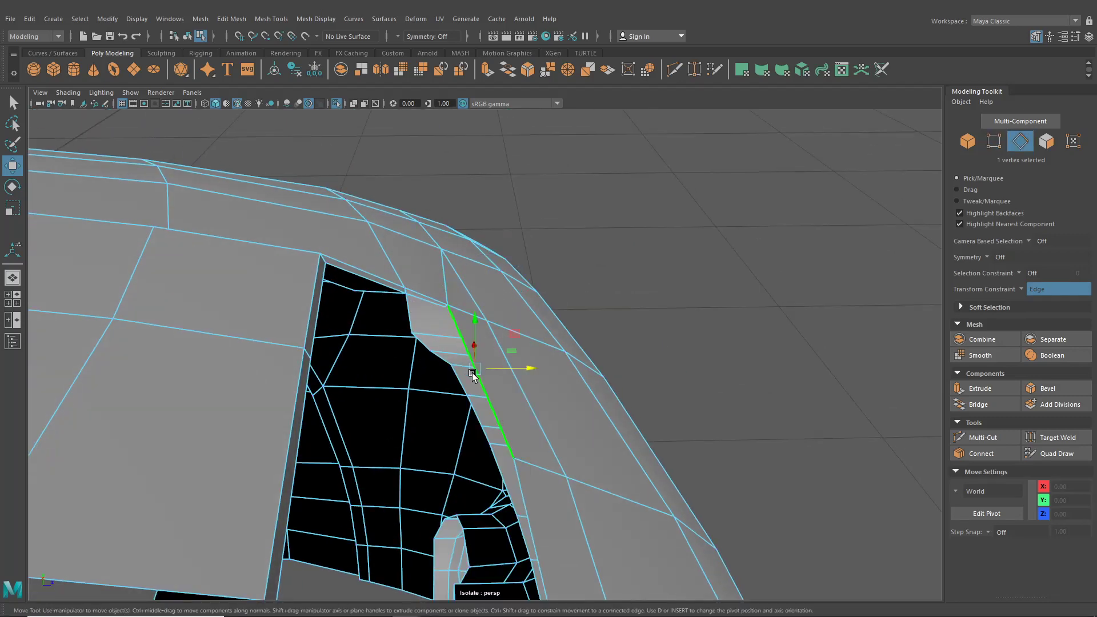
pyautogui.keyDown('alt'); pyautogui.moveTo(474, 373); pyautogui.dragTo(474, 352); pyautogui.keyUp('alt')
pyautogui.keyDown('shift'); pyautogui.click(522, 415); pyautogui.keyUp('shift')
pyautogui.scroll(-5, 525, 415)
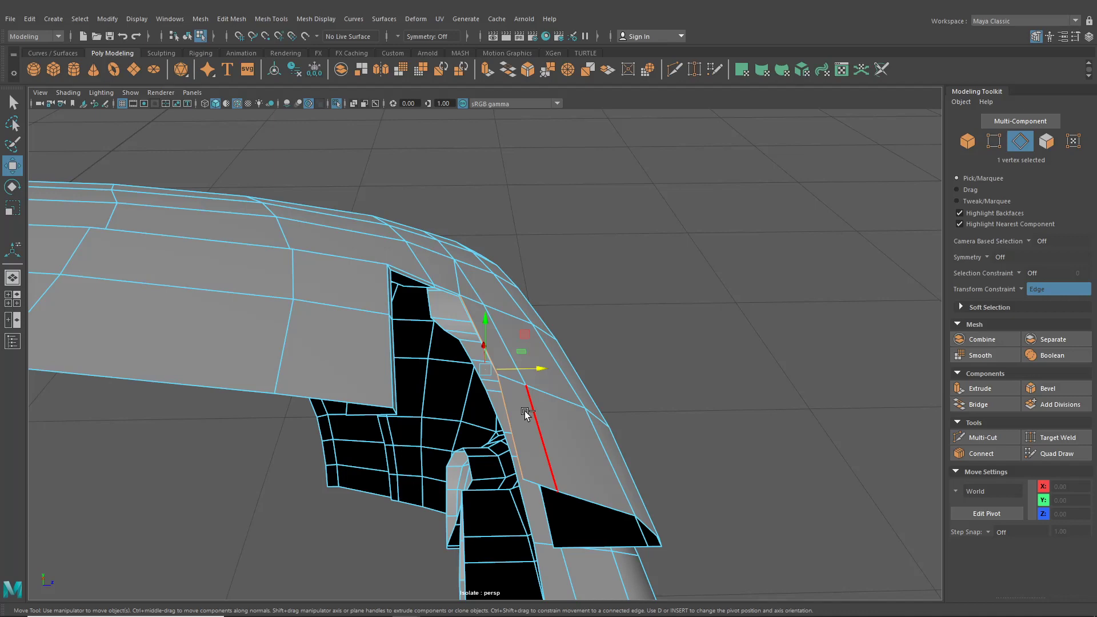
pyautogui.hotkey('ctrl', 'e')
pyautogui.scroll(4, 524, 410)
pyautogui.keyDown('alt'); pyautogui.moveTo(524, 409); pyautogui.dragTo(510, 371); pyautogui.keyUp('alt')
pyautogui.keyDown('alt'); pyautogui.moveTo(510, 372); pyautogui.dragTo(503, 355, button='middle'); pyautogui.keyUp('alt')
pyautogui.scroll(4, 503, 355)
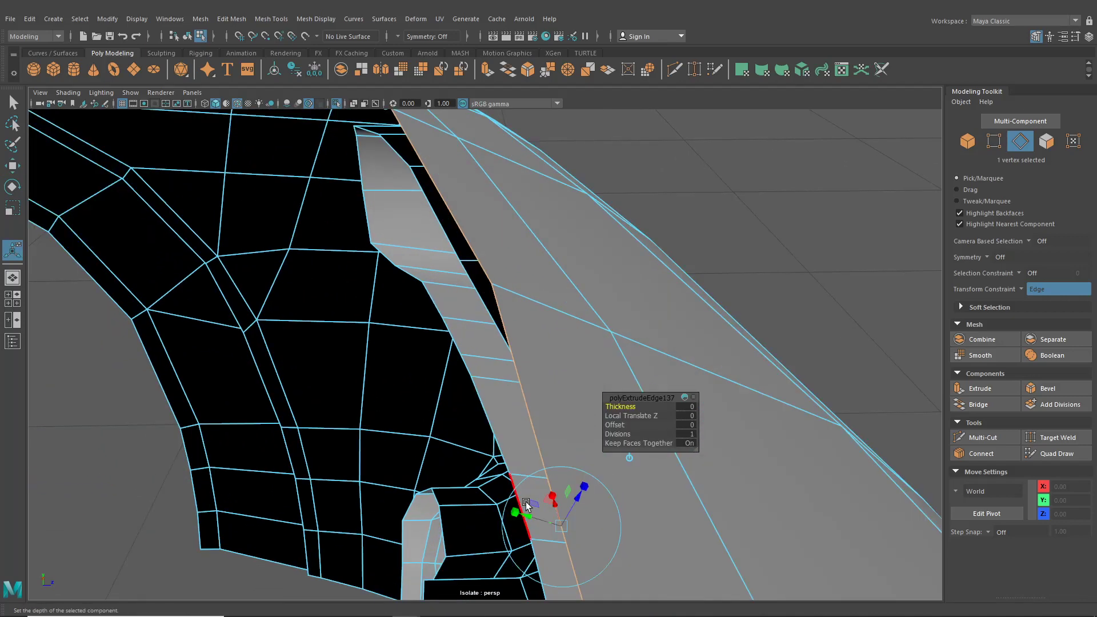
pyautogui.moveTo(529, 514); pyautogui.dragTo(517, 511)
pyautogui.moveTo(476, 337)
pyautogui.keyDown('alt'); pyautogui.mouseDown(button='middle')
pyautogui.moveTo(502, 421)
pyautogui.moveTo(470, 328)
pyautogui.mouseUp(button='middle'); pyautogui.keyUp('alt')
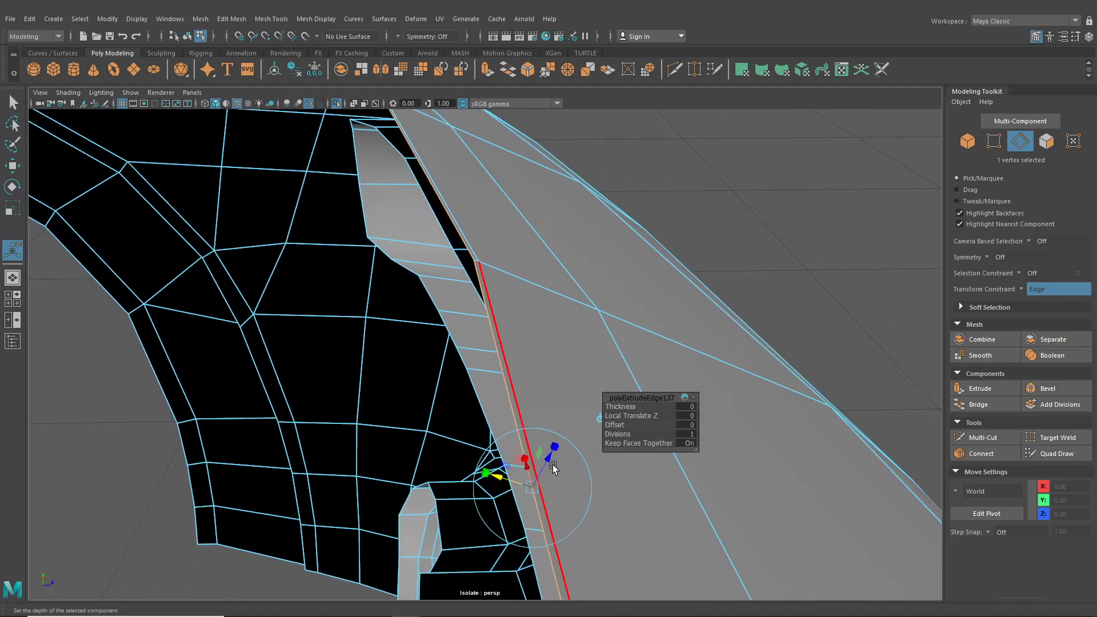
pyautogui.moveTo(545, 460); pyautogui.dragTo(541, 469)
pyautogui.keyDown('alt'); pyautogui.moveTo(519, 340); pyautogui.dragTo(538, 410, button='middle'); pyautogui.keyUp('alt')
pyautogui.scroll(5, 558, 444)
# Slide the thin front lip's corner vertex toward the end vertex of the opening's side lip
pyautogui.keyDown('alt'); pyautogui.moveTo(538, 410); pyautogui.dragTo(553, 141); pyautogui.keyUp('alt')
pyautogui.click(692, 73)
pyautogui.moveTo(439, 259); pyautogui.dragTo(388, 258, button='right')
pyautogui.keyDown('alt'); pyautogui.moveTo(431, 405); pyautogui.dragTo(531, 333); pyautogui.keyUp('alt')
pyautogui.click(12, 165)
pyautogui.keyDown('alt'); pyautogui.moveTo(115, 206); pyautogui.dragTo(559, 327, button='right'); pyautogui.keyUp('alt')
pyautogui.click(608, 314)
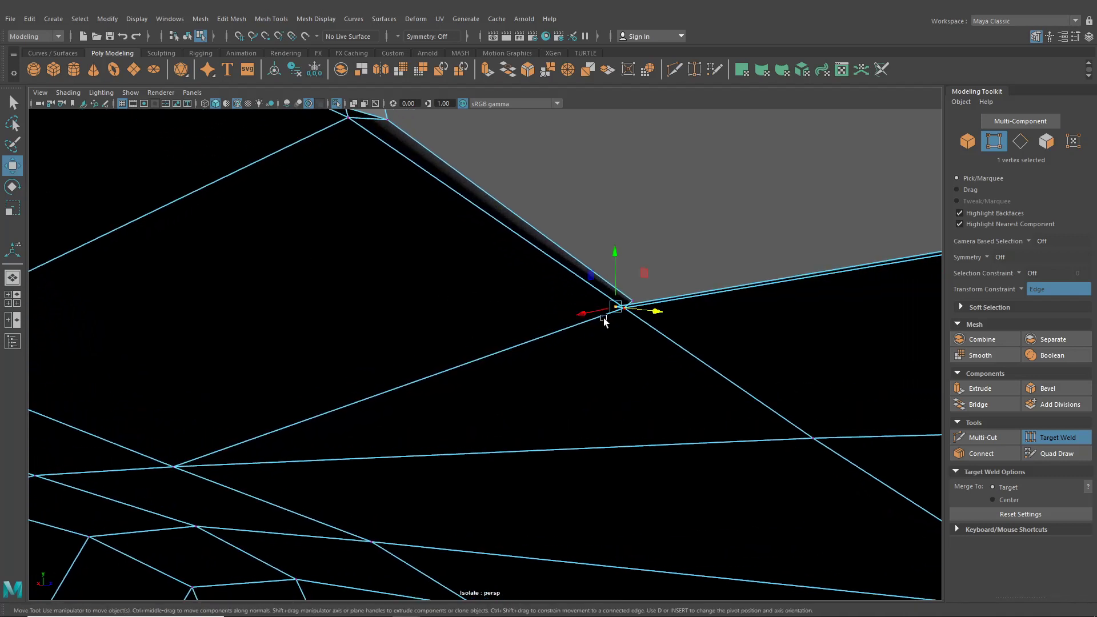
pyautogui.moveTo(656, 311); pyautogui.dragTo(544, 423)
pyautogui.press('f')
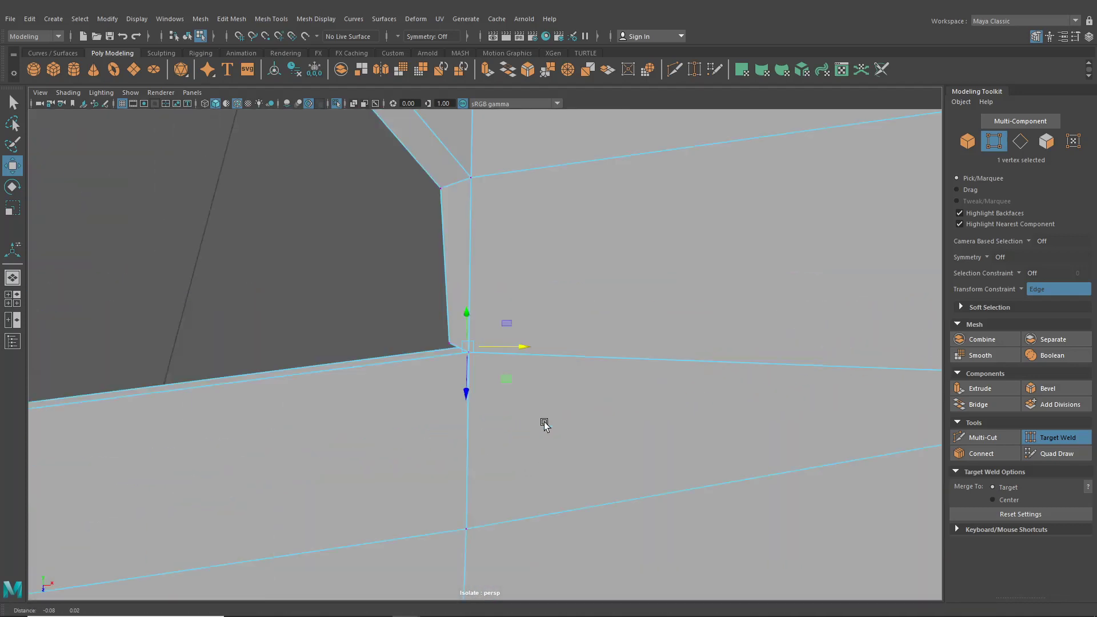
pyautogui.keyDown('alt'); pyautogui.moveTo(543, 423); pyautogui.dragTo(558, 421, button='middle'); pyautogui.keyUp('alt')
pyautogui.moveTo(657, 387); pyautogui.dragTo(655, 381)
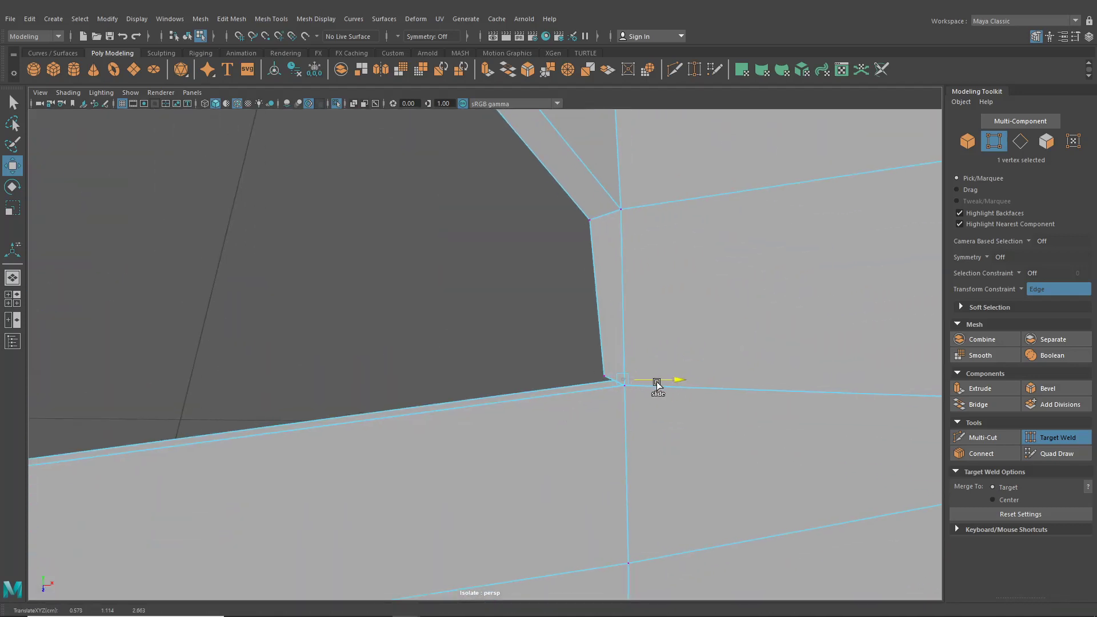
pyautogui.moveTo(622, 378); pyautogui.dragTo(602, 380)
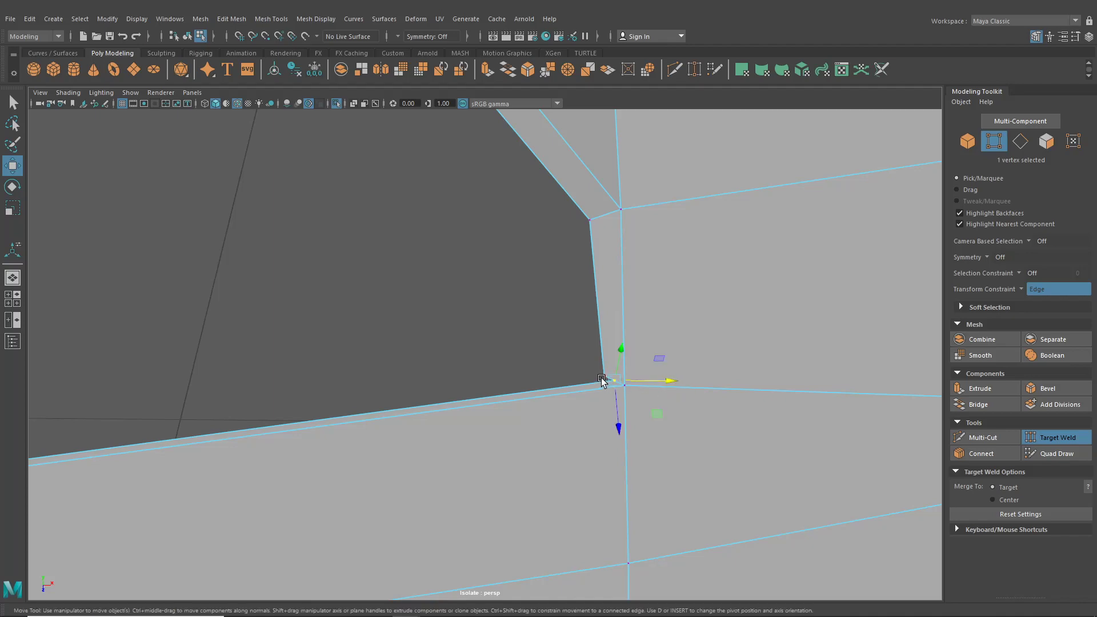
# Target Weld the front lip's corner vertex and the side lip's end vertex together at the scoop opening
pyautogui.click(696, 72)
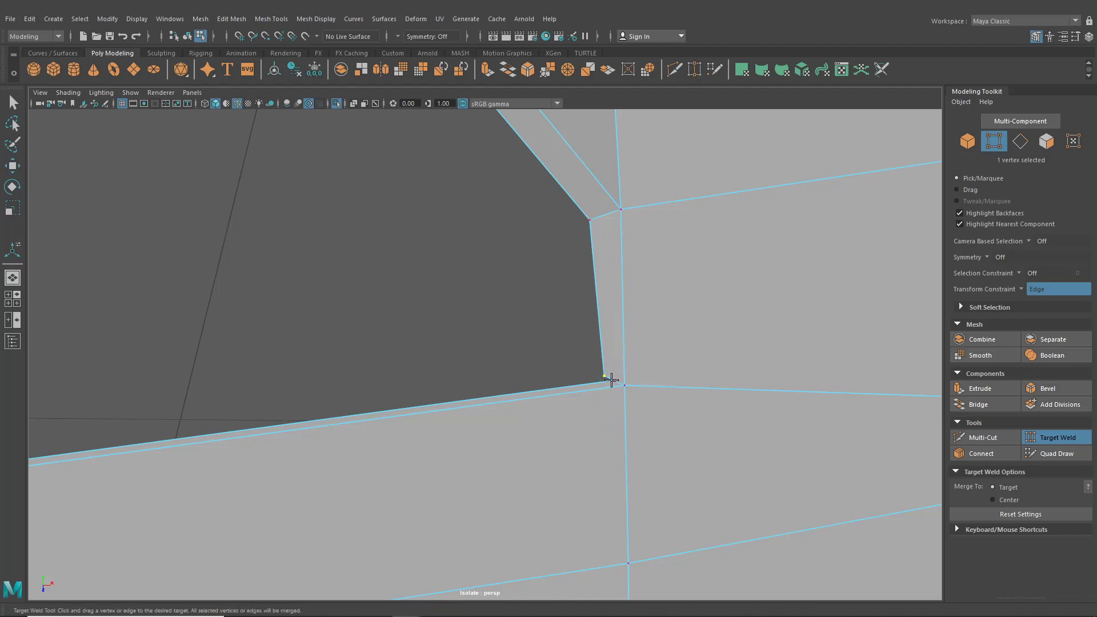
pyautogui.scroll(-5, 632, 434)
pyautogui.keyDown('alt'); pyautogui.moveTo(632, 435); pyautogui.dragTo(732, 402); pyautogui.keyUp('alt')
pyautogui.keyDown('alt'); pyautogui.moveTo(634, 414); pyautogui.dragTo(694, 389, button='middle'); pyautogui.keyUp('alt')
pyautogui.keyDown('alt'); pyautogui.moveTo(694, 388); pyautogui.dragTo(529, 420); pyautogui.keyUp('alt')
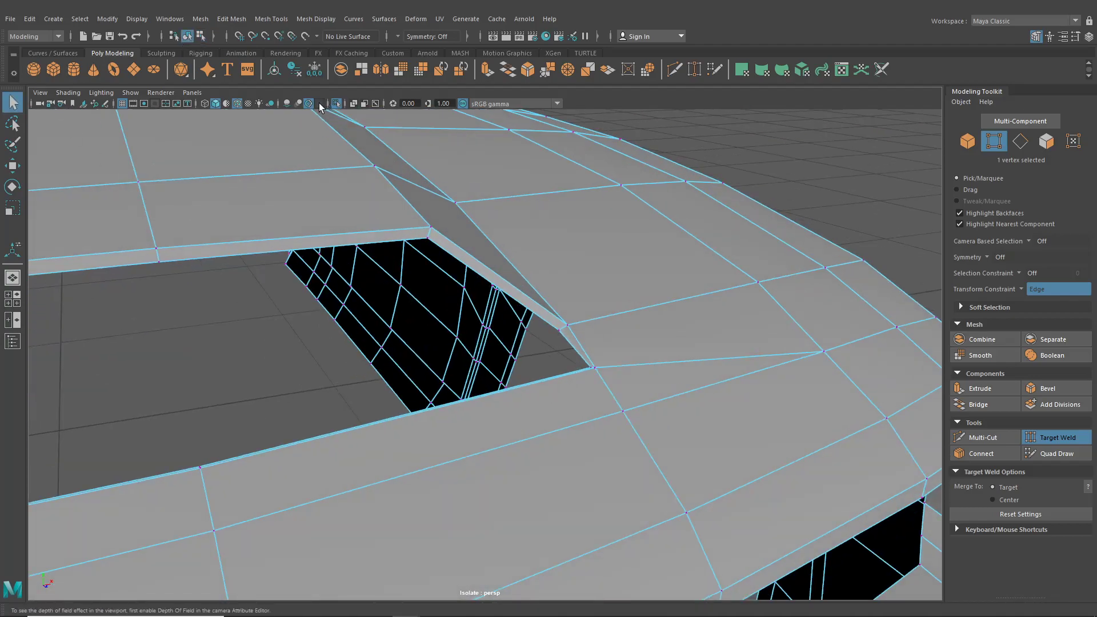
# Show all meshes again, then isolate the car body half together with the dark panel inside the hood scoop opening
pyautogui.press('F8')
pyautogui.hotkey('ctrl', '1')
pyautogui.keyDown('alt'); pyautogui.moveTo(433, 279); pyautogui.dragTo(448, 364); pyautogui.keyUp('alt')
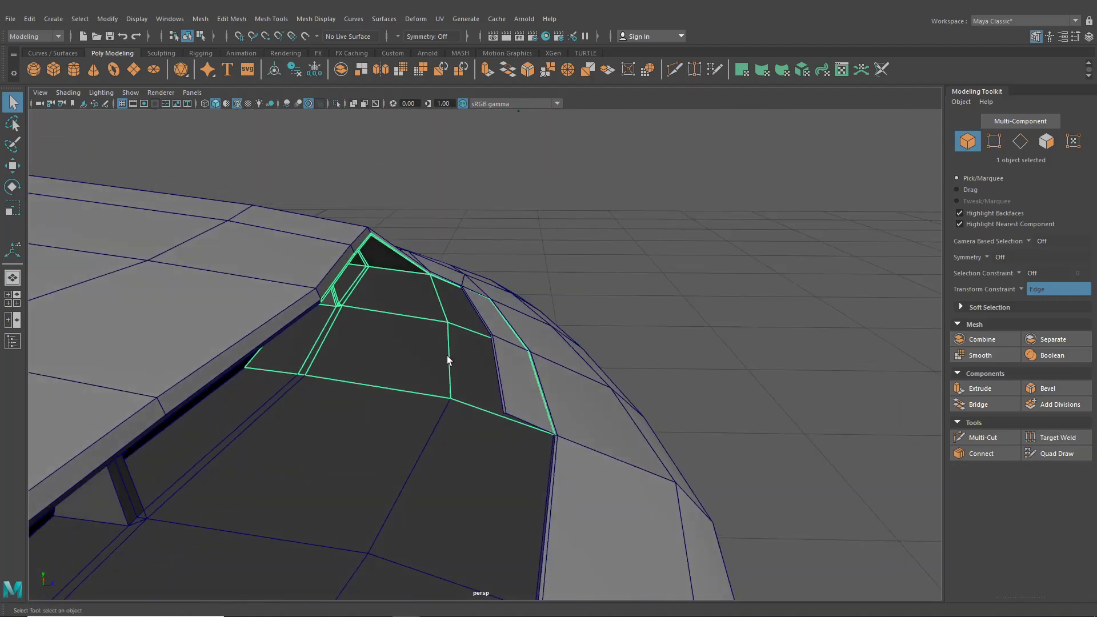
pyautogui.keyDown('alt'); pyautogui.moveTo(448, 365); pyautogui.dragTo(439, 334, button='middle'); pyautogui.keyUp('alt')
pyautogui.keyDown('alt'); pyautogui.moveTo(440, 334); pyautogui.dragTo(533, 456, button='right'); pyautogui.keyUp('alt')
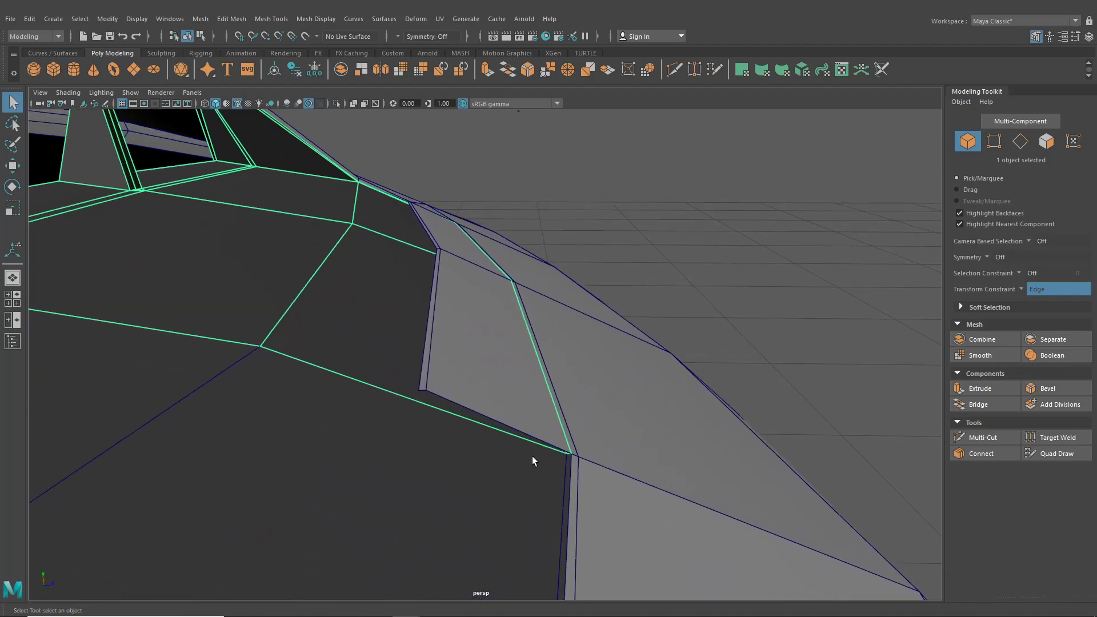
pyautogui.moveTo(327, 266); pyautogui.dragTo(276, 270, button='right')
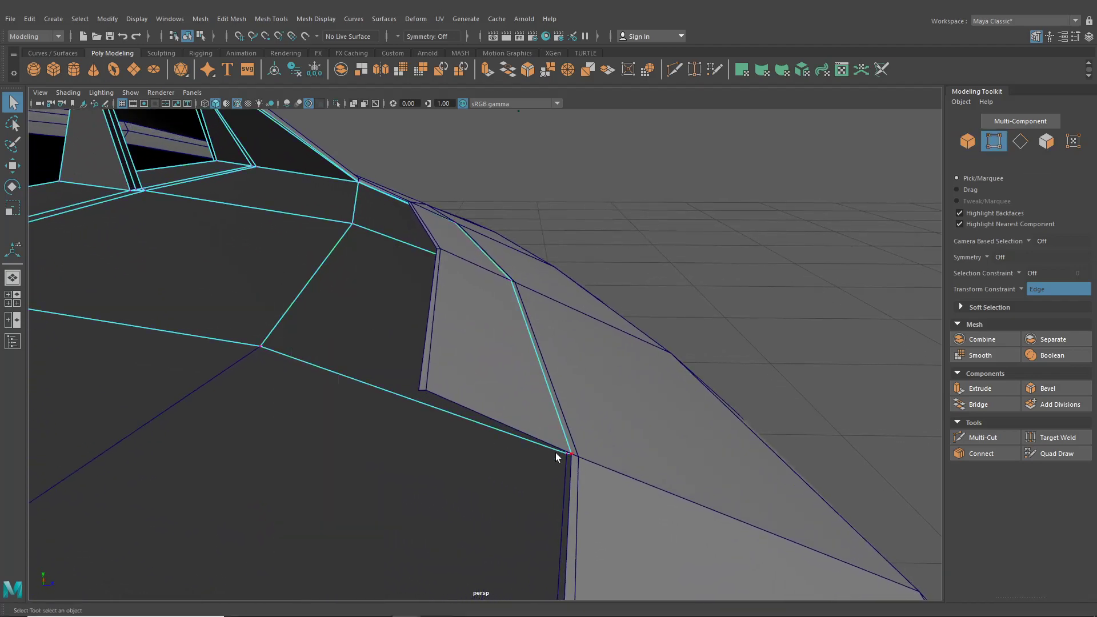
pyautogui.click(11, 168)
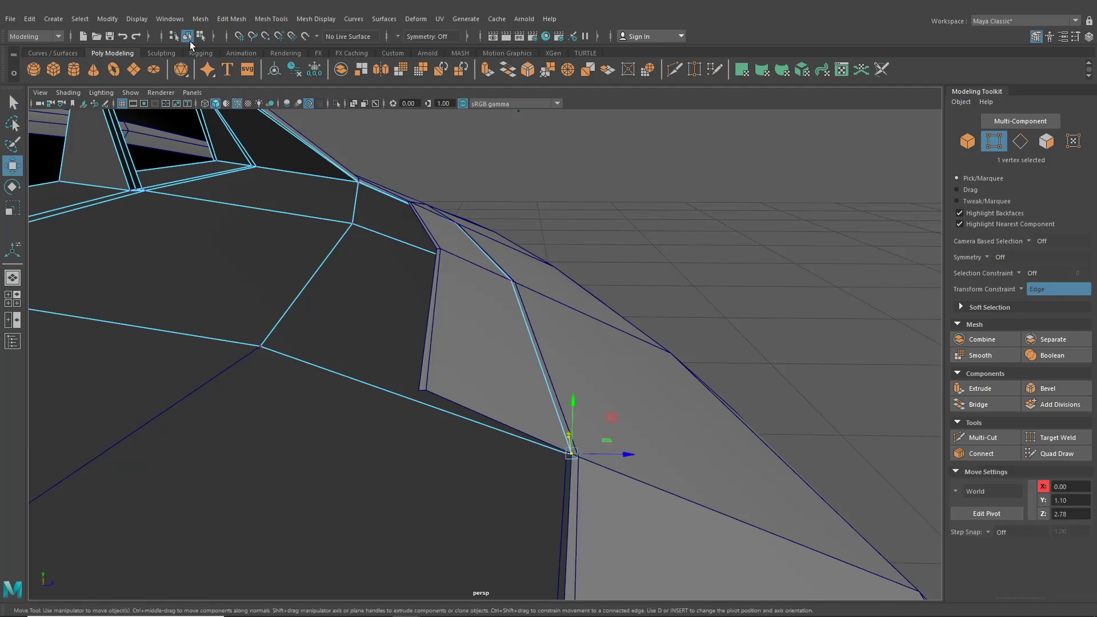
pyautogui.click(188, 36)
pyautogui.click(490, 321)
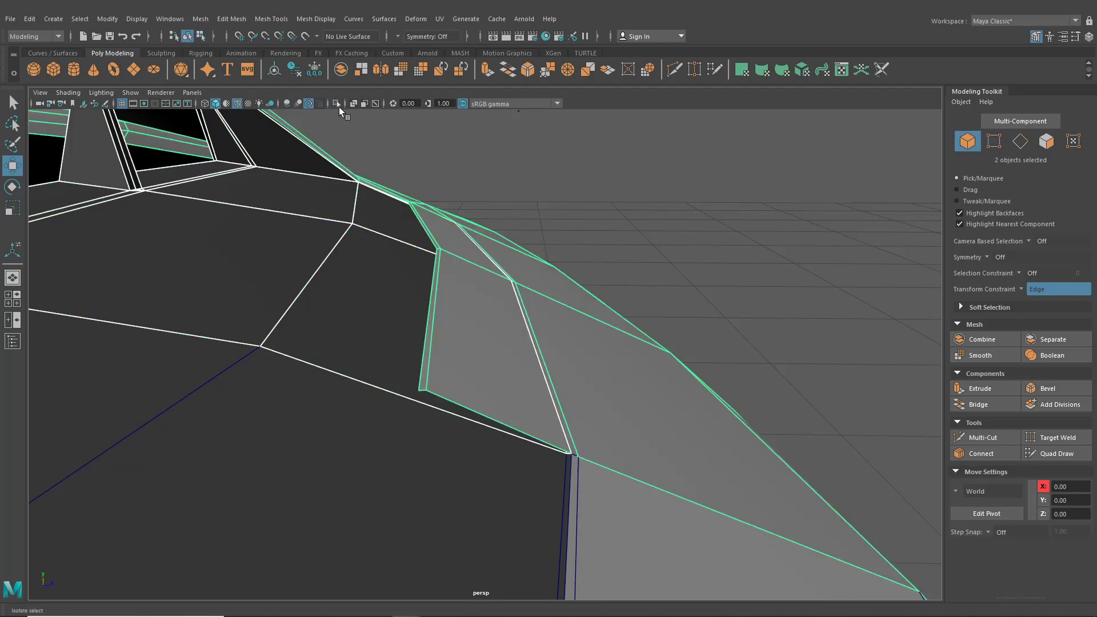
pyautogui.click(340, 108)
# Delete the narrow vertical lip faces along the front edge of the dark inner scoop panel
pyautogui.click(336, 294)
pyautogui.moveTo(336, 290); pyautogui.dragTo(299, 294, button='right')
pyautogui.keyDown('alt'); pyautogui.moveTo(321, 304); pyautogui.dragTo(391, 336); pyautogui.keyUp('alt')
pyautogui.moveTo(394, 220); pyautogui.dragTo(394, 242, button='right')
pyautogui.click(394, 239)
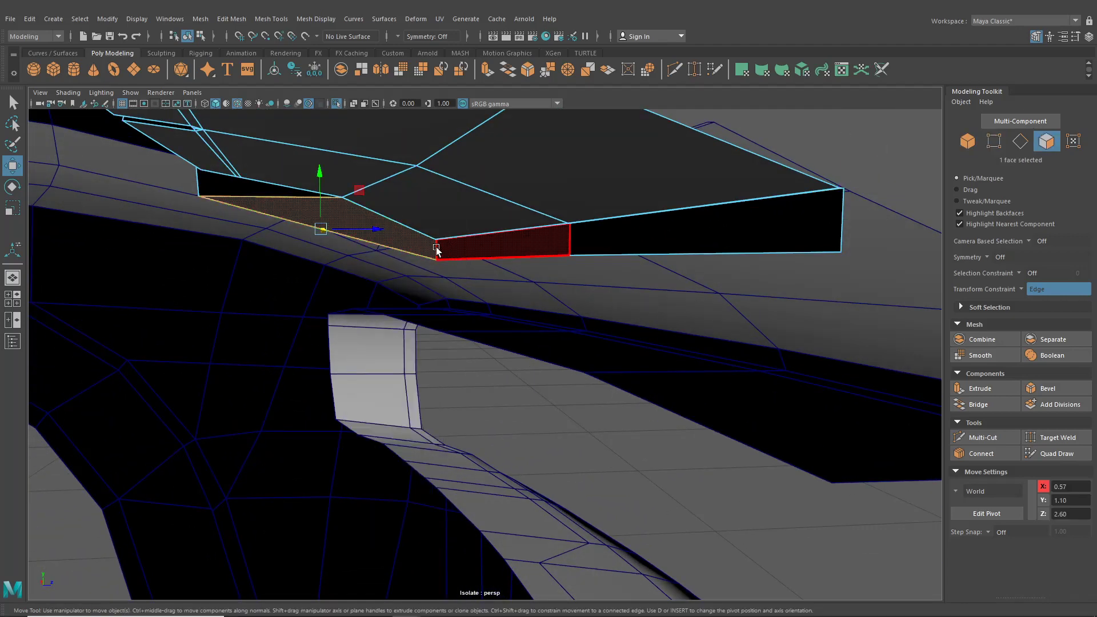
pyautogui.keyDown('shift'); pyautogui.click(493, 249); pyautogui.keyUp('shift')
pyautogui.keyDown('shift'); pyautogui.click(587, 245); pyautogui.keyUp('shift')
pyautogui.press('Delete')
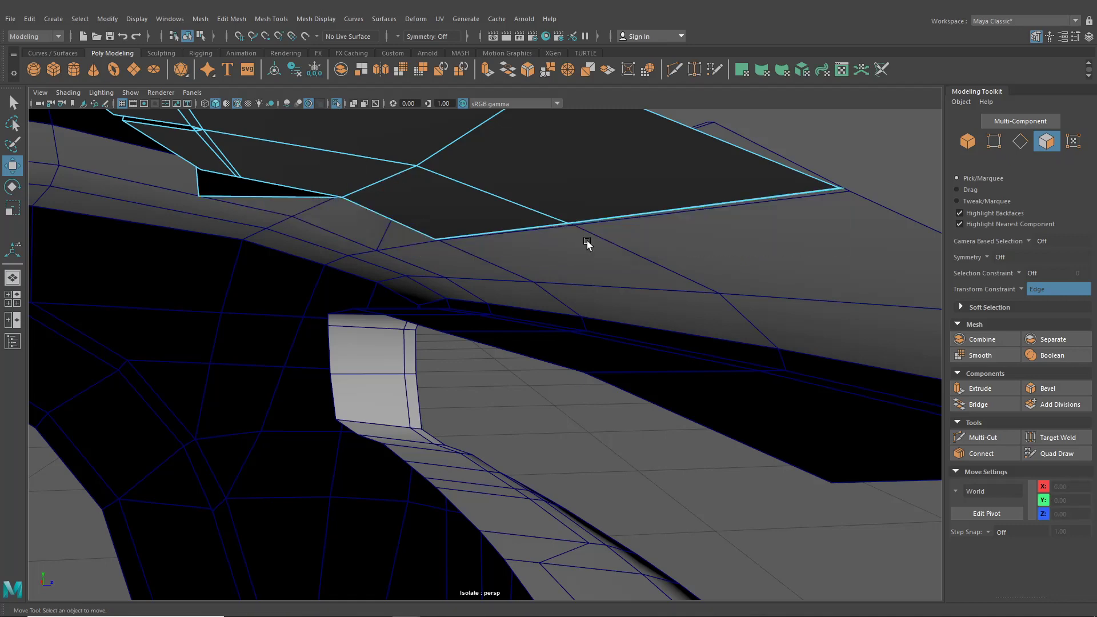
# Turn off the transform constraint and snap the inner panel's front centreline vertex back to the body's lip corner at the opening
pyautogui.keyDown('alt'); pyautogui.moveTo(587, 243); pyautogui.dragTo(497, 259); pyautogui.keyUp('alt')
pyautogui.rightClick(427, 264)
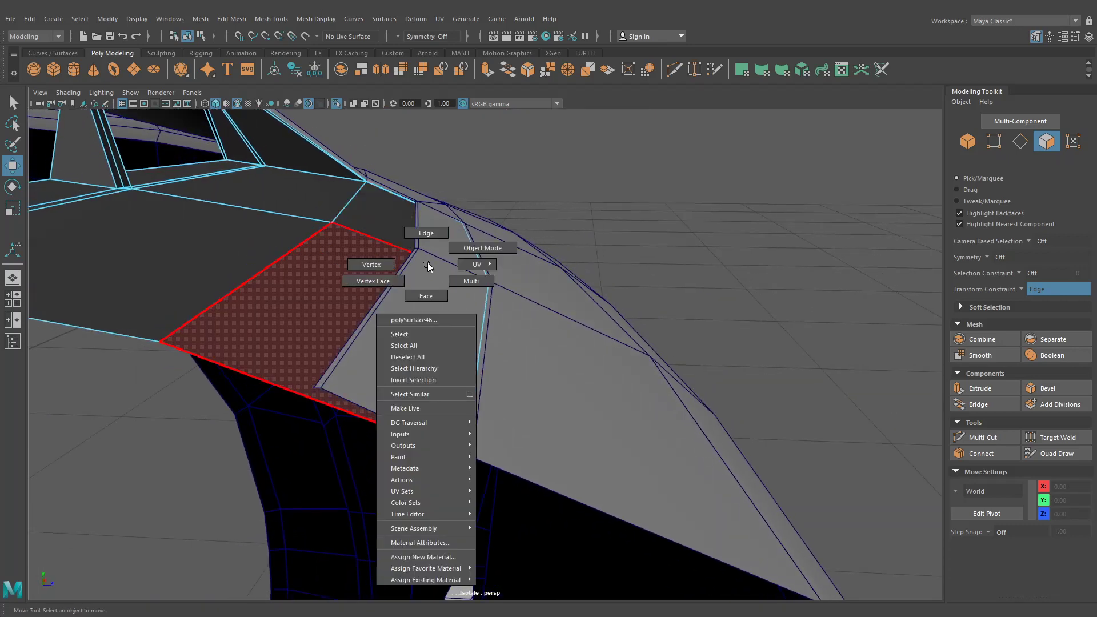
pyautogui.click(426, 233)
pyautogui.keyDown('alt'); pyautogui.moveTo(374, 265); pyautogui.dragTo(424, 296); pyautogui.keyUp('alt')
pyautogui.hotkey('ctrl', 'z')
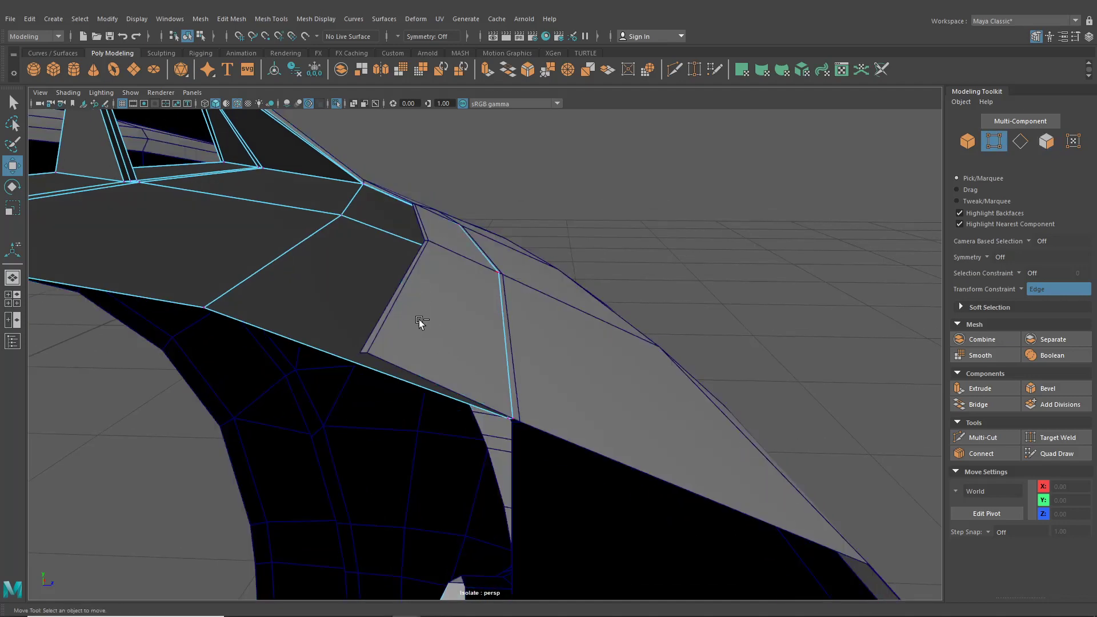
pyautogui.click(517, 423)
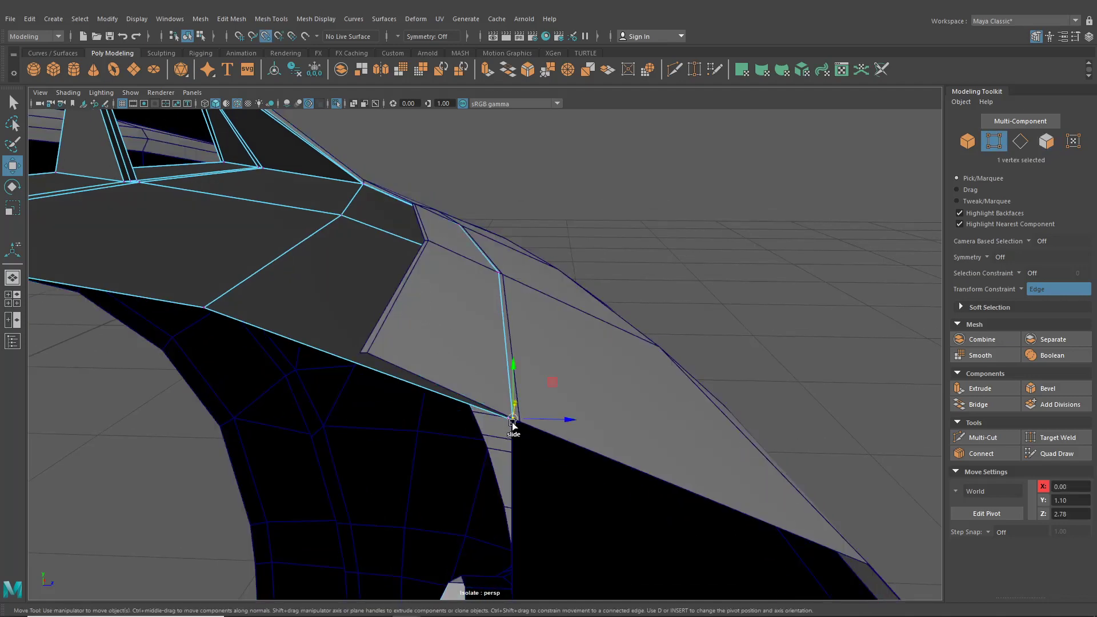
pyautogui.moveTo(514, 422); pyautogui.dragTo(511, 421)
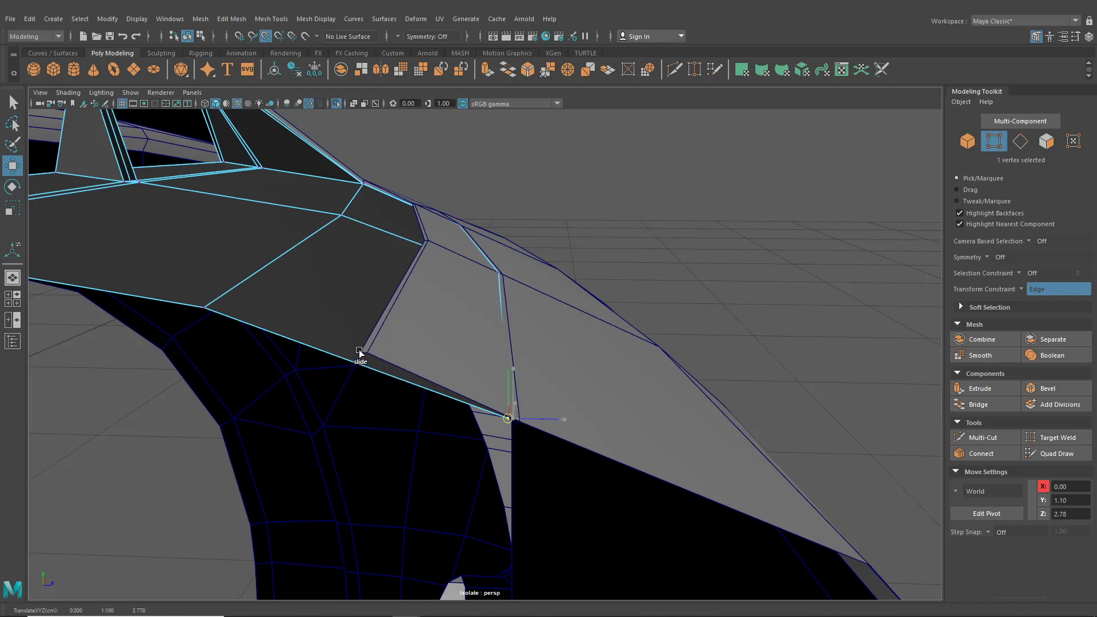
pyautogui.click(1028, 294)
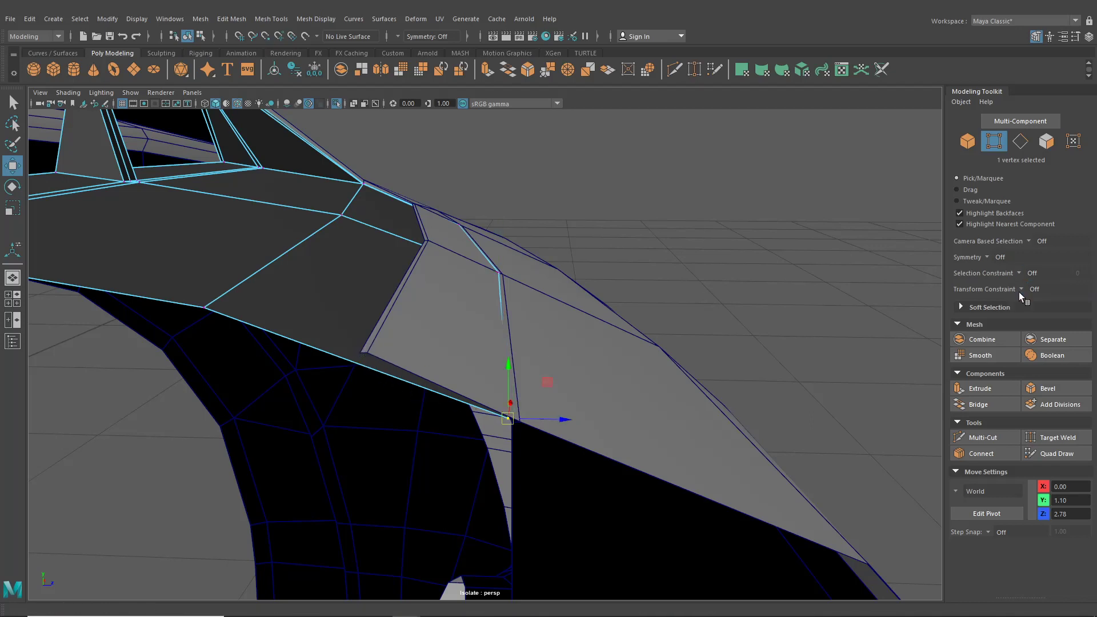
pyautogui.press('v')
pyautogui.moveTo(509, 418); pyautogui.dragTo(370, 353)
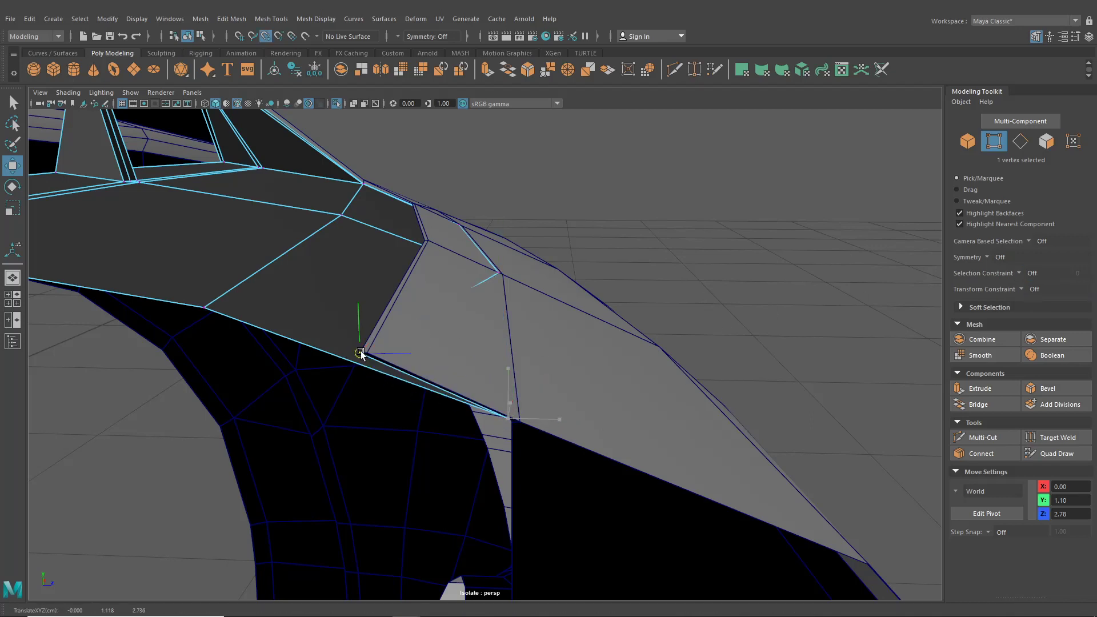
pyautogui.moveTo(490, 392); pyautogui.dragTo(360, 357)
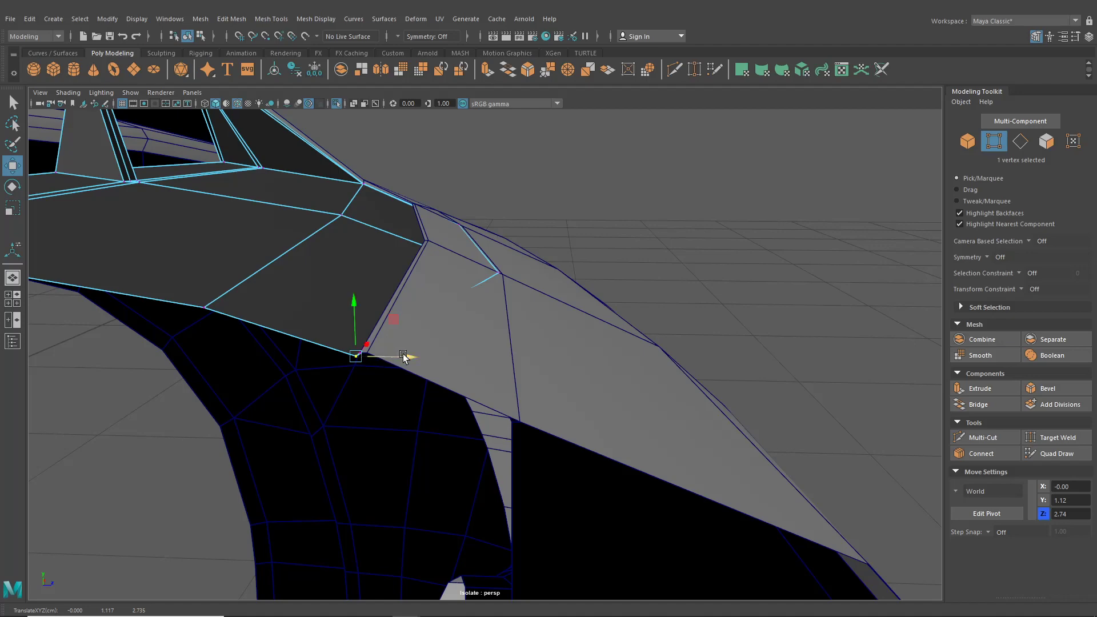
# Snap the inner panel's next front-edge vertex to the adjacent corner of the body's opening lip
pyautogui.keyDown('alt'); pyautogui.moveTo(404, 356); pyautogui.dragTo(472, 362); pyautogui.keyUp('alt')
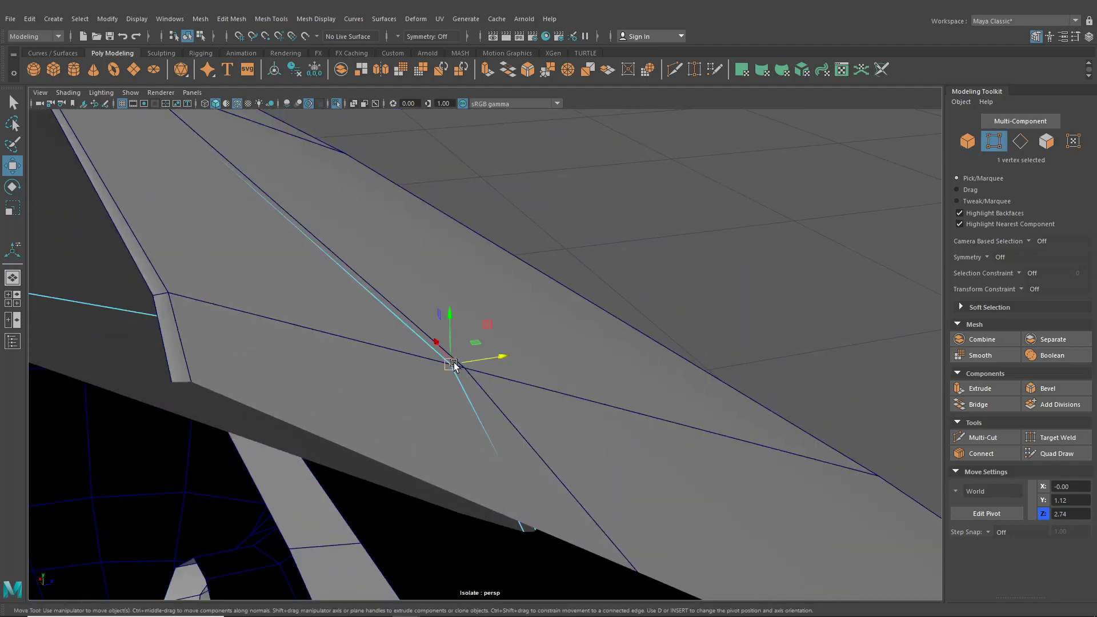
pyautogui.click(154, 296)
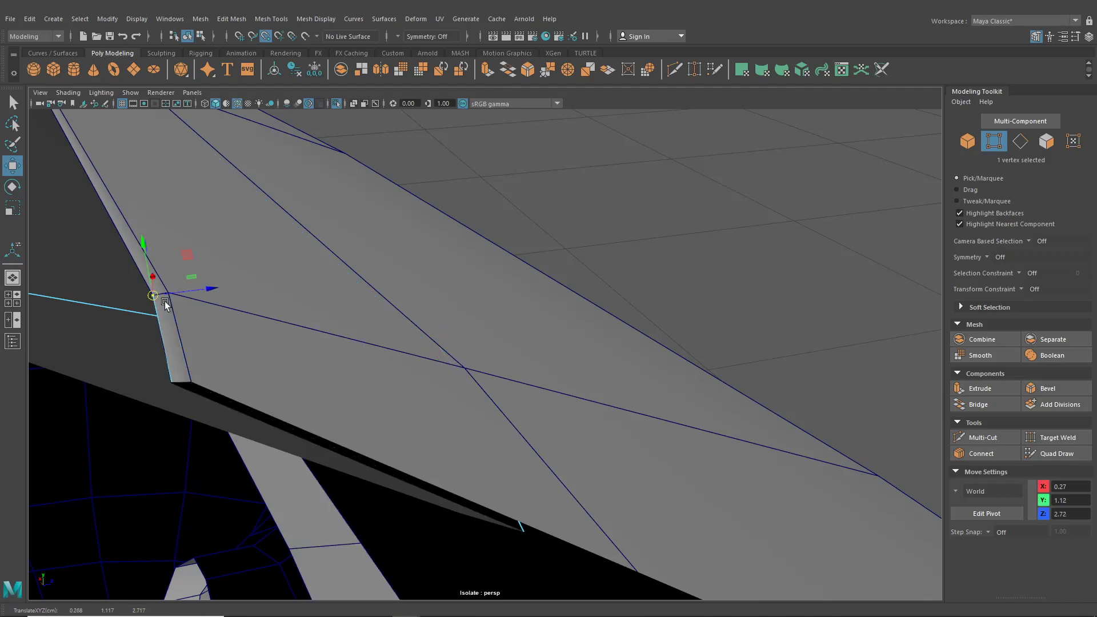
# Fine-tune the snapped second front-edge vertex of the inner scoop panel along Z and Y so it tucks against the body's lip
pyautogui.moveTo(368, 295); pyautogui.dragTo(538, 410)
pyautogui.press('v')
pyautogui.moveTo(445, 368); pyautogui.dragTo(200, 291)
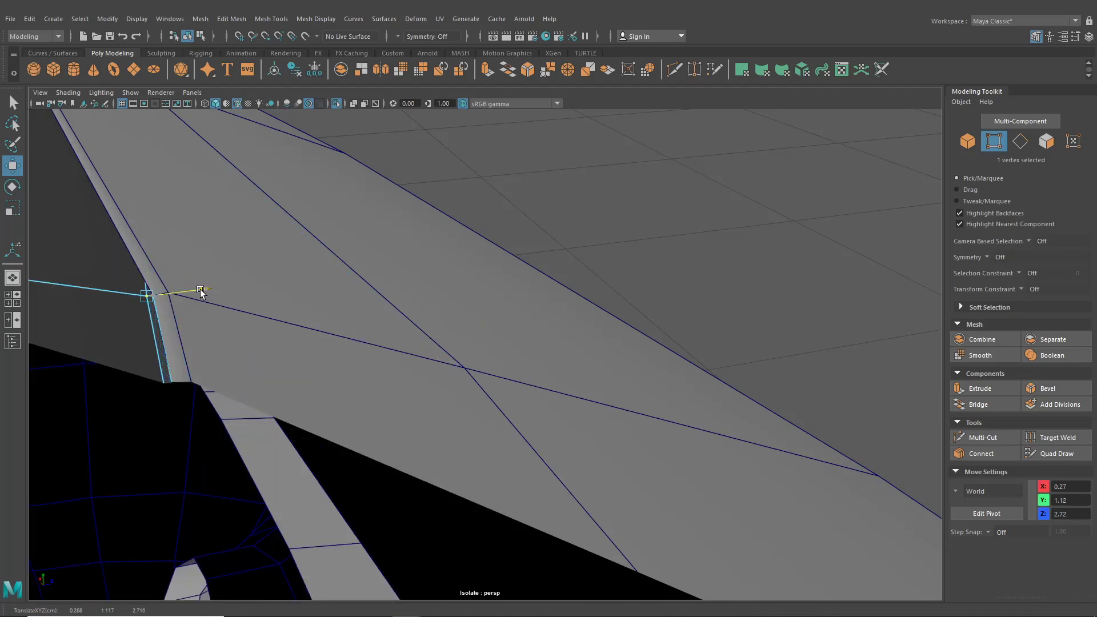
pyautogui.moveTo(139, 257); pyautogui.dragTo(139, 256)
pyautogui.scroll(-5, 299, 353)
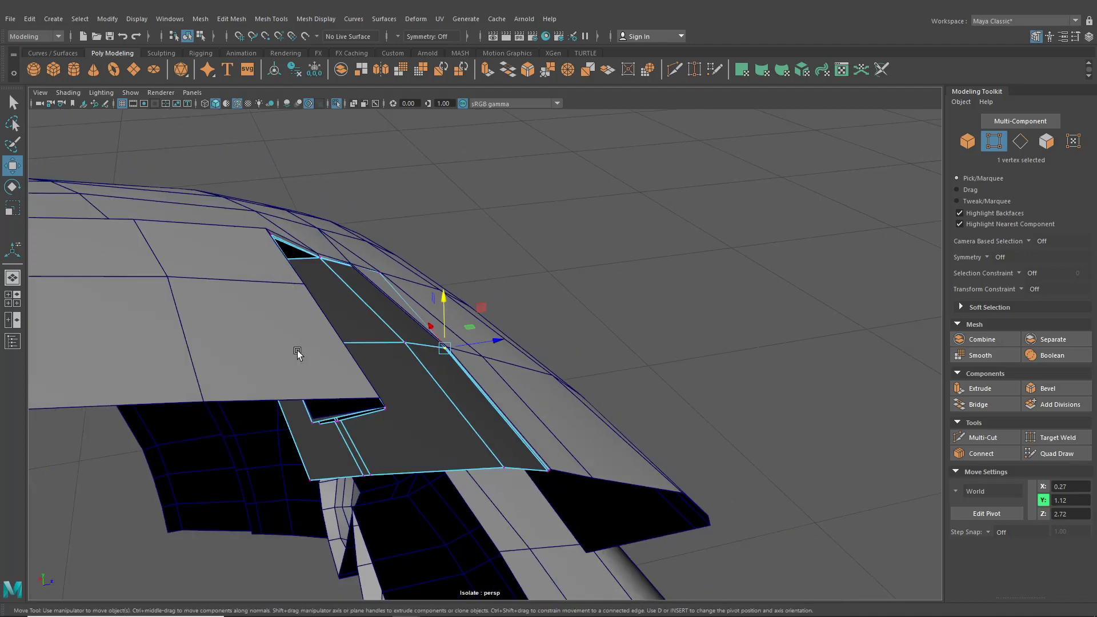
# Snap the inner panel's outer front corner vertex to the body's lip corner at the lower outer end of the scoop opening
pyautogui.keyDown('alt'); pyautogui.moveTo(299, 353); pyautogui.dragTo(387, 350); pyautogui.keyUp('alt')
pyautogui.scroll(3, 387, 351)
pyautogui.keyDown('alt'); pyautogui.moveTo(386, 350); pyautogui.dragTo(318, 312, button='middle'); pyautogui.keyUp('alt')
pyautogui.keyDown('alt'); pyautogui.moveTo(293, 285); pyautogui.dragTo(290, 324); pyautogui.keyUp('alt')
pyautogui.keyDown('alt'); pyautogui.moveTo(317, 330); pyautogui.dragTo(326, 393); pyautogui.keyUp('alt')
pyautogui.keyDown('alt'); pyautogui.moveTo(326, 393); pyautogui.dragTo(337, 380, button='middle'); pyautogui.keyUp('alt')
pyautogui.keyDown('alt'); pyautogui.moveTo(359, 445); pyautogui.dragTo(502, 375); pyautogui.keyUp('alt')
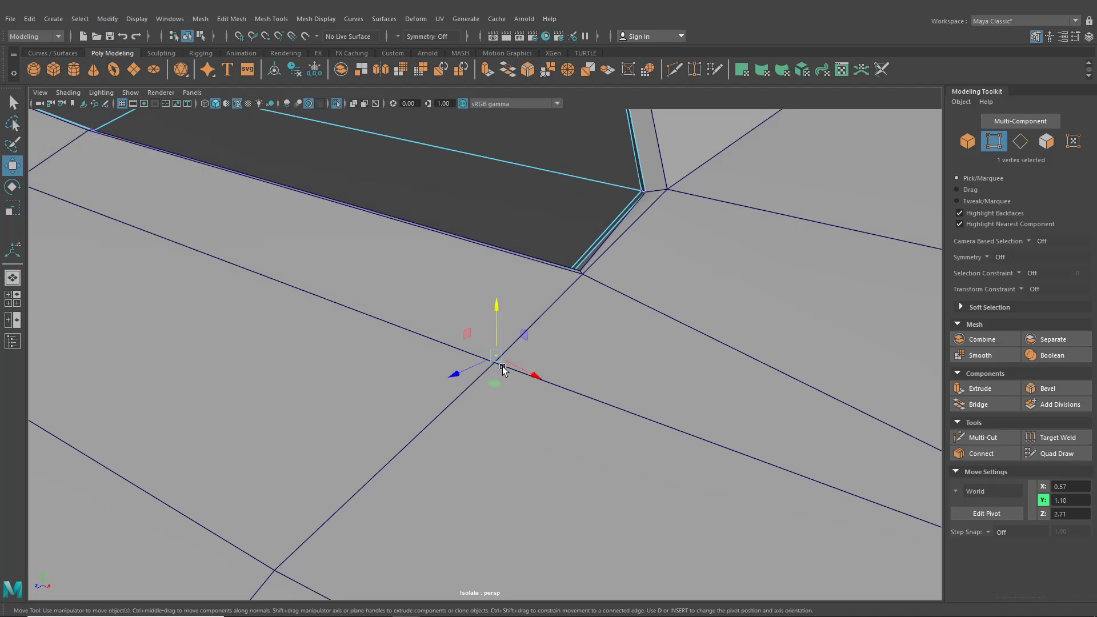
pyautogui.press('F8')
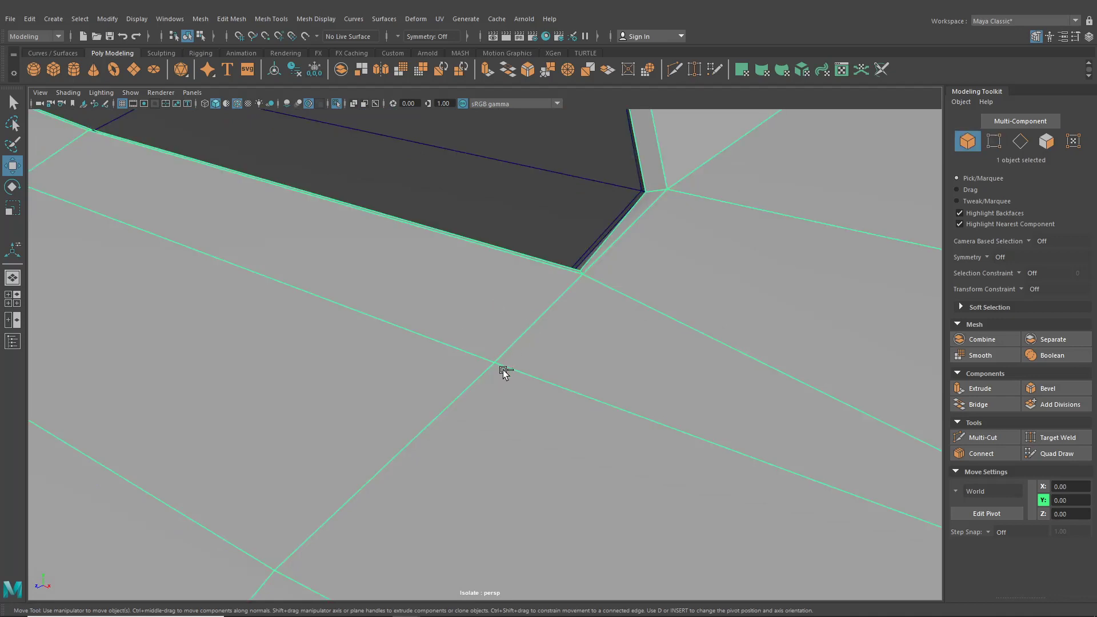
pyautogui.press('F8')
pyautogui.moveTo(500, 370); pyautogui.dragTo(576, 272)
pyautogui.scroll(-5, 576, 286)
pyautogui.keyDown('alt'); pyautogui.moveTo(577, 320); pyautogui.dragTo(586, 427); pyautogui.keyUp('alt')
pyautogui.scroll(-4, 708, 338)
pyautogui.scroll(5, 585, 426)
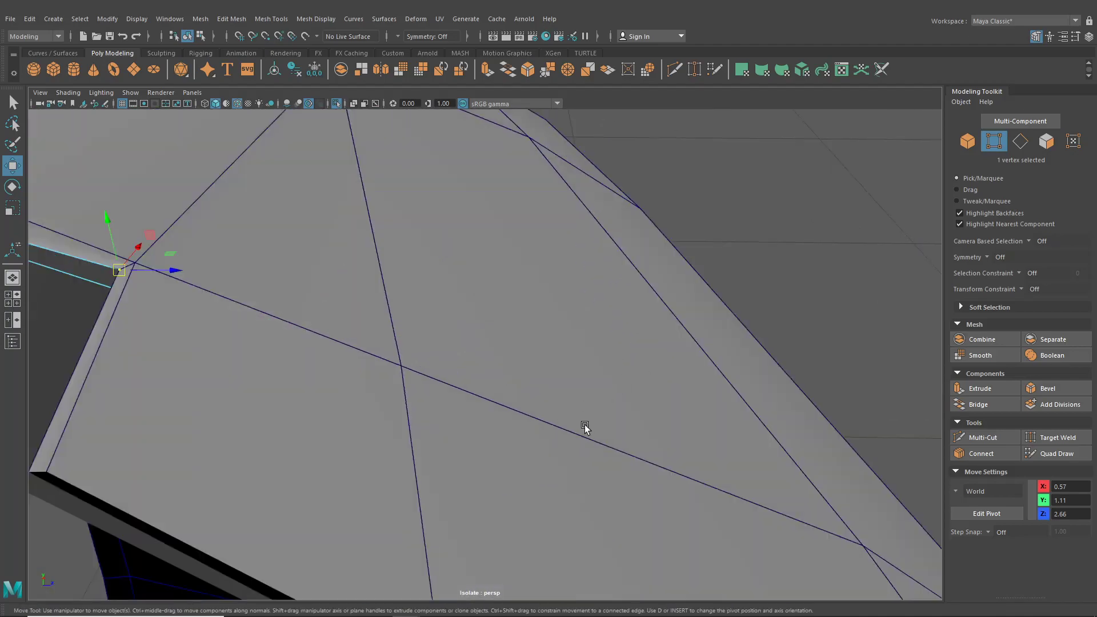
pyautogui.scroll(-7, 531, 463)
pyautogui.moveTo(561, 474); pyautogui.dragTo(424, 305)
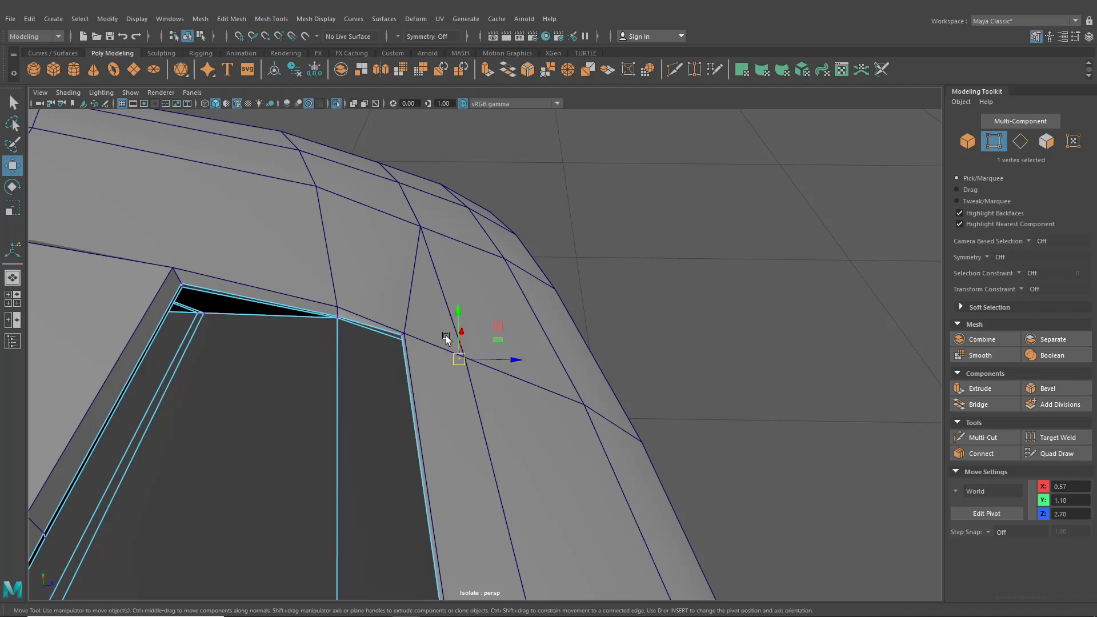
pyautogui.moveTo(460, 361); pyautogui.dragTo(410, 341)
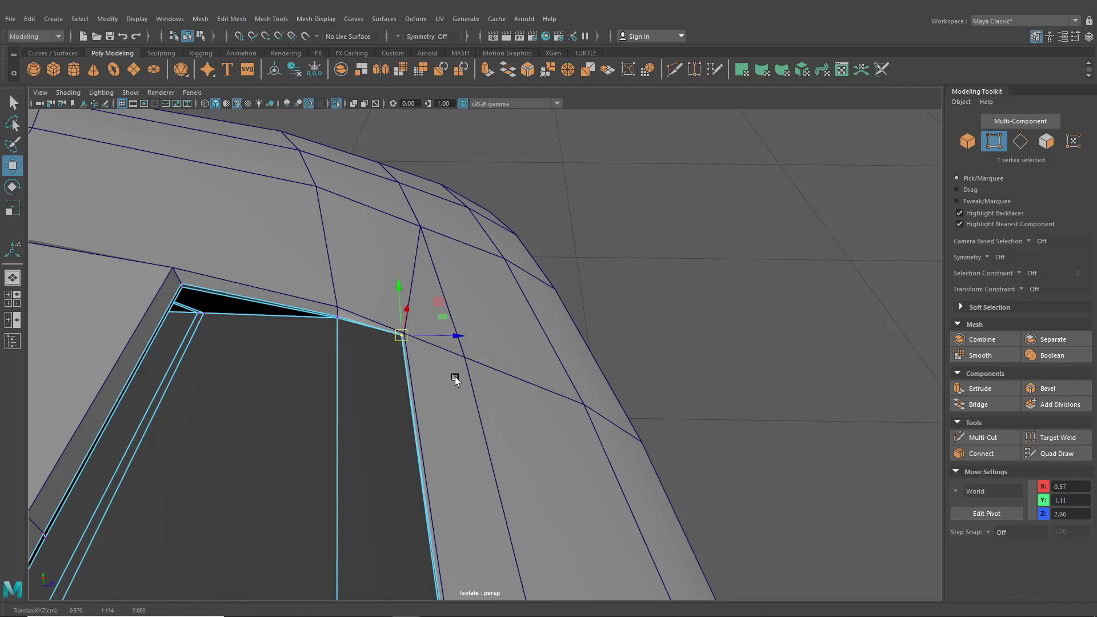
# Nudge the inner panel's outer front corner vertex slightly along Z and Y to tuck it under the lip
pyautogui.keyDown('alt'); pyautogui.moveTo(455, 378); pyautogui.dragTo(526, 312); pyautogui.keyUp('alt')
pyautogui.scroll(5, 513, 389)
pyautogui.moveTo(558, 359); pyautogui.dragTo(558, 359)
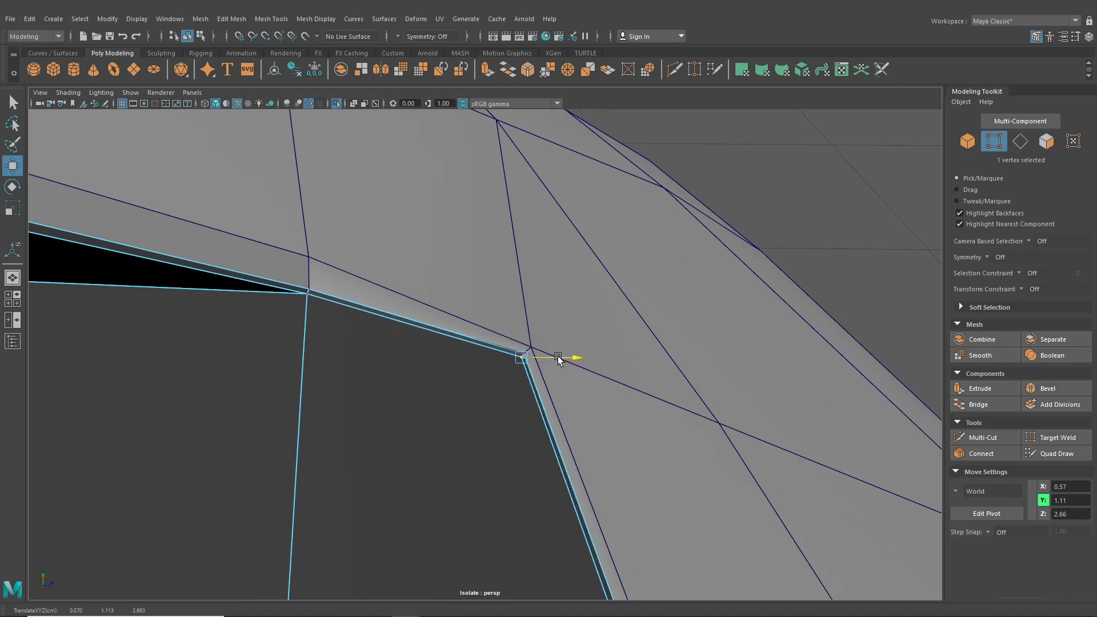
pyautogui.scroll(-8, 557, 359)
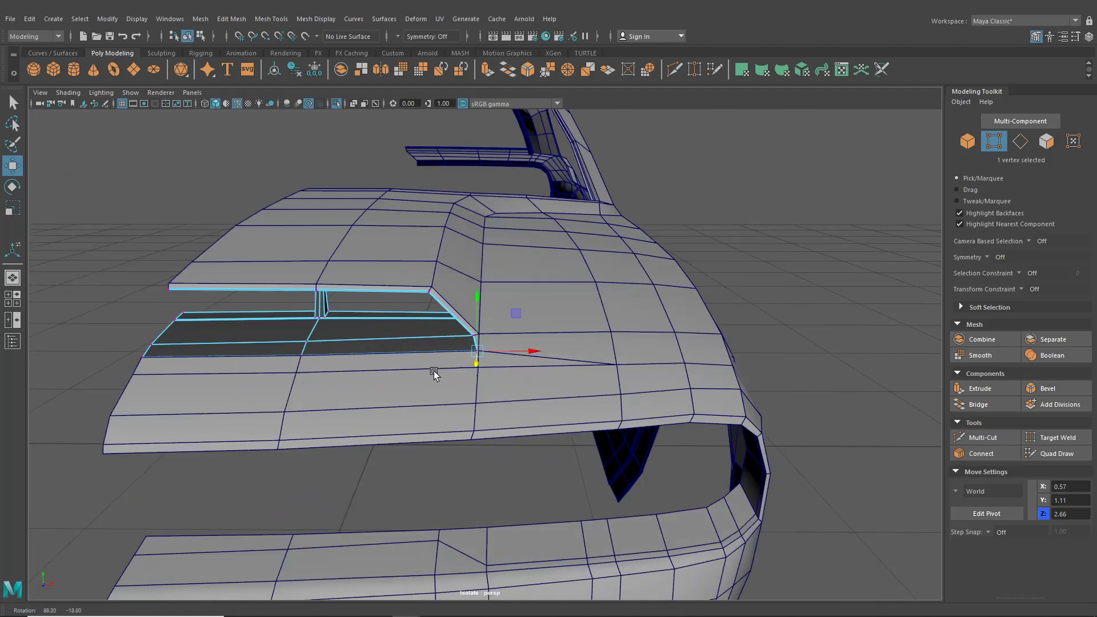
# Return to object mode, preview the body half smoothed with the wireframe overlay off, and examine the scoop opening
pyautogui.click(198, 39)
pyautogui.click(188, 39)
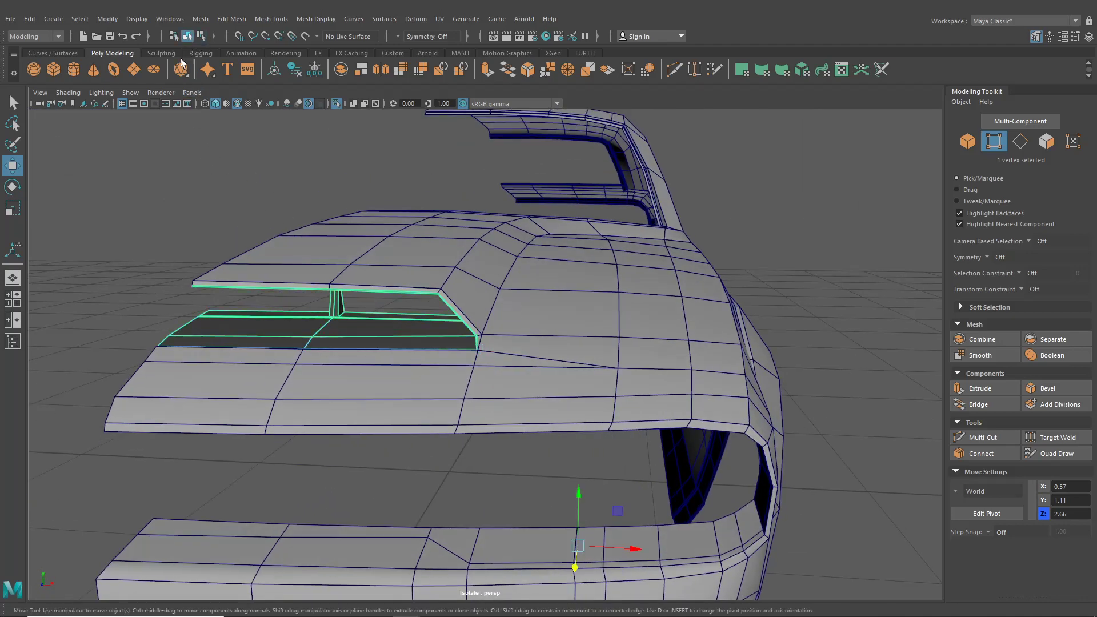
pyautogui.click(158, 221)
pyautogui.keyDown('alt'); pyautogui.moveTo(224, 275); pyautogui.dragTo(330, 360); pyautogui.keyUp('alt')
pyautogui.keyDown('alt'); pyautogui.moveTo(330, 360); pyautogui.dragTo(475, 362, button='right'); pyautogui.keyUp('alt')
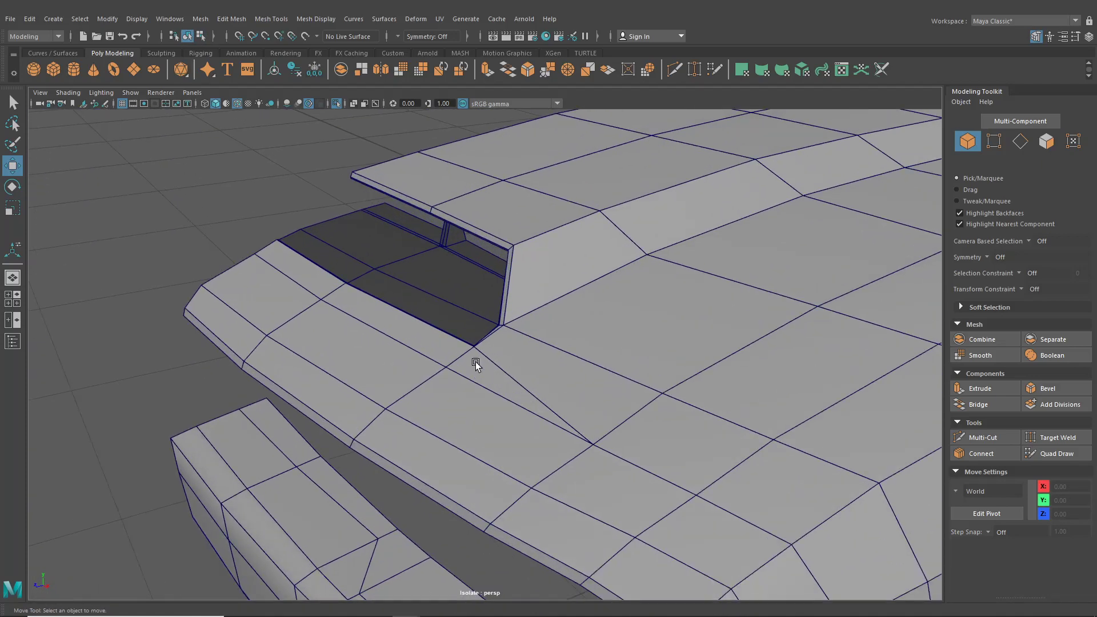
pyautogui.click(581, 397)
pyautogui.press('3')
pyautogui.click(206, 202)
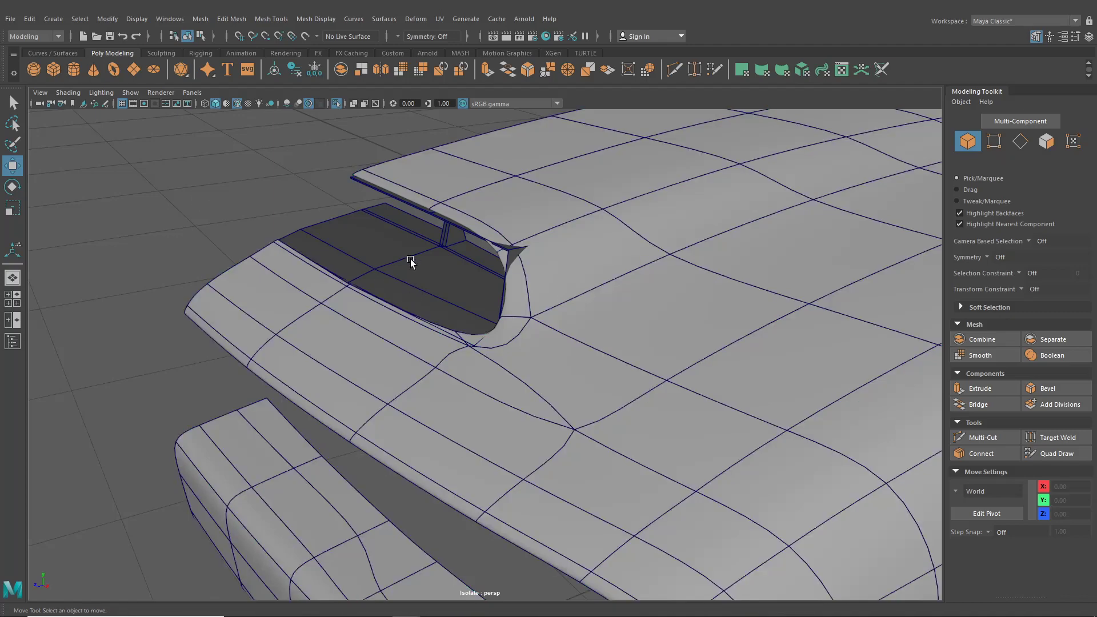
pyautogui.click(240, 102)
pyautogui.moveTo(269, 154)
pyautogui.keyDown('alt'); pyautogui.mouseDown()
pyautogui.moveTo(515, 341)
pyautogui.moveTo(436, 355)
pyautogui.moveTo(500, 388)
pyautogui.moveTo(432, 354)
pyautogui.moveTo(548, 408)
pyautogui.moveTo(504, 412)
pyautogui.moveTo(612, 439)
pyautogui.moveTo(558, 382)
pyautogui.mouseUp(); pyautogui.keyUp('alt')
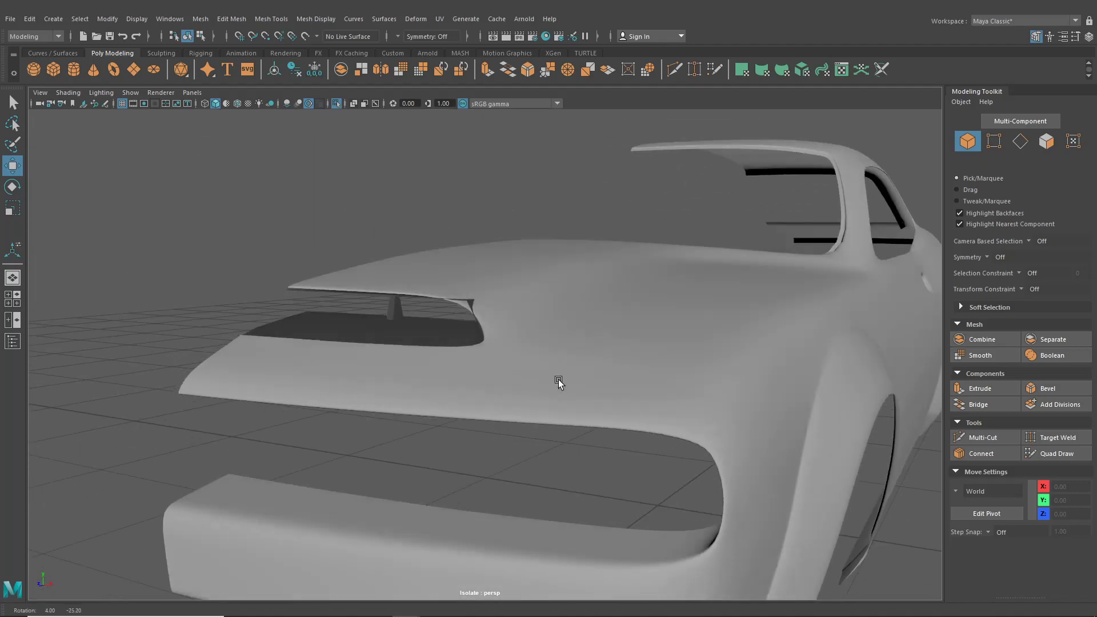
# Turn off the smooth preview on the body half and end isolation to show the whole car
pyautogui.click(559, 364)
pyautogui.press('1')
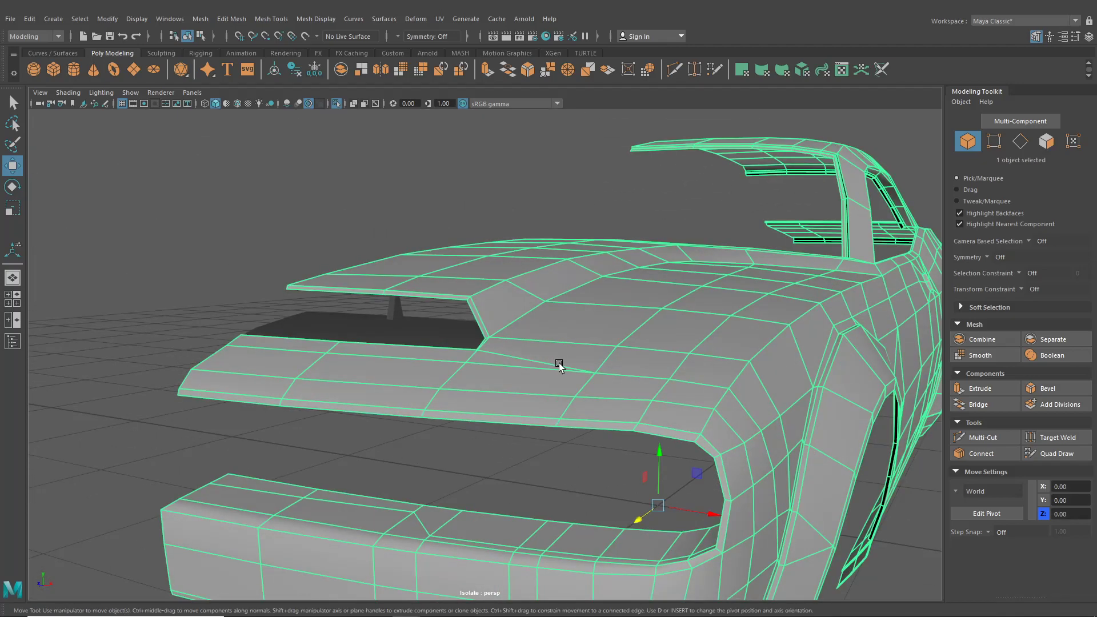
pyautogui.click(337, 104)
pyautogui.scroll(-5, 680, 411)
pyautogui.click(788, 484)
pyautogui.moveTo(736, 433)
pyautogui.keyDown('alt'); pyautogui.mouseDown()
pyautogui.moveTo(616, 423)
pyautogui.moveTo(694, 446)
pyautogui.moveTo(743, 412)
pyautogui.mouseUp(); pyautogui.keyUp('alt')
pyautogui.scroll(-5, 743, 412)
pyautogui.keyDown('alt'); pyautogui.moveTo(727, 427); pyautogui.dragTo(649, 490, button='middle'); pyautogui.keyUp('alt')
pyautogui.keyDown('alt'); pyautogui.moveTo(650, 489); pyautogui.dragTo(593, 491); pyautogui.keyUp('alt')
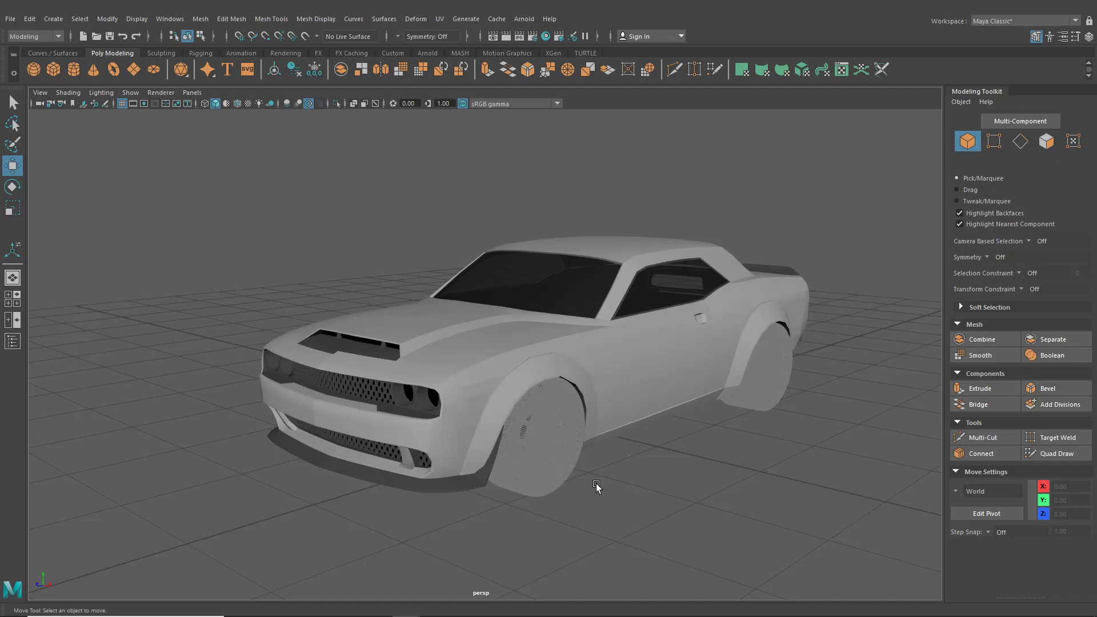
# In the front view, raise the two body vertices between the hood scoop corner and the headlights to the blueprint's hood line
pyautogui.scroll(5, 561, 428)
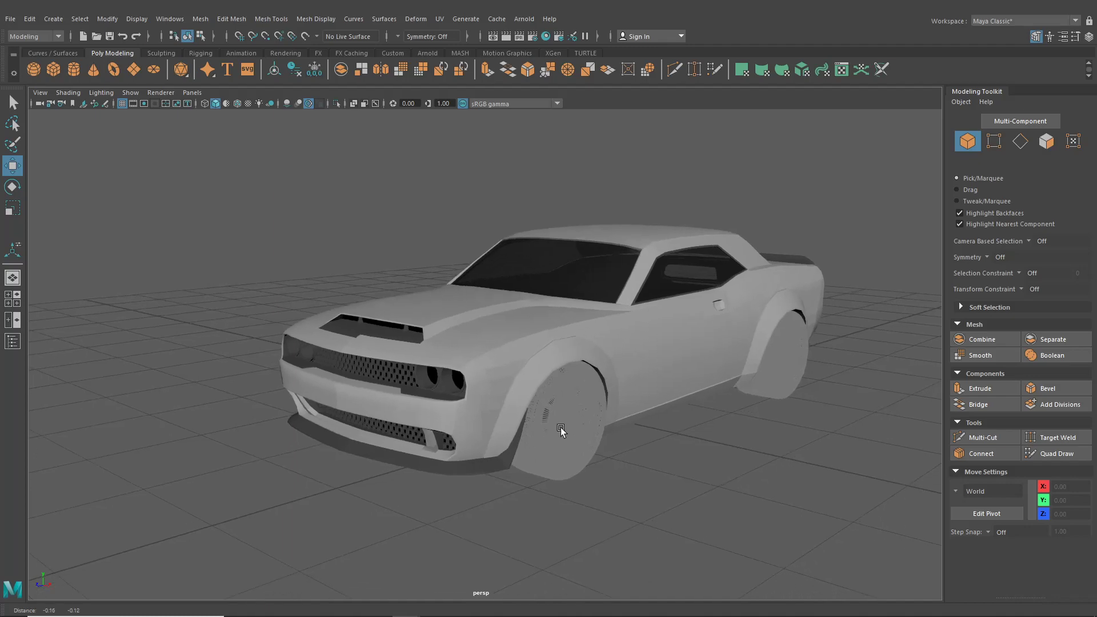
pyautogui.keyDown('alt'); pyautogui.moveTo(217, 316); pyautogui.dragTo(258, 348); pyautogui.keyUp('alt')
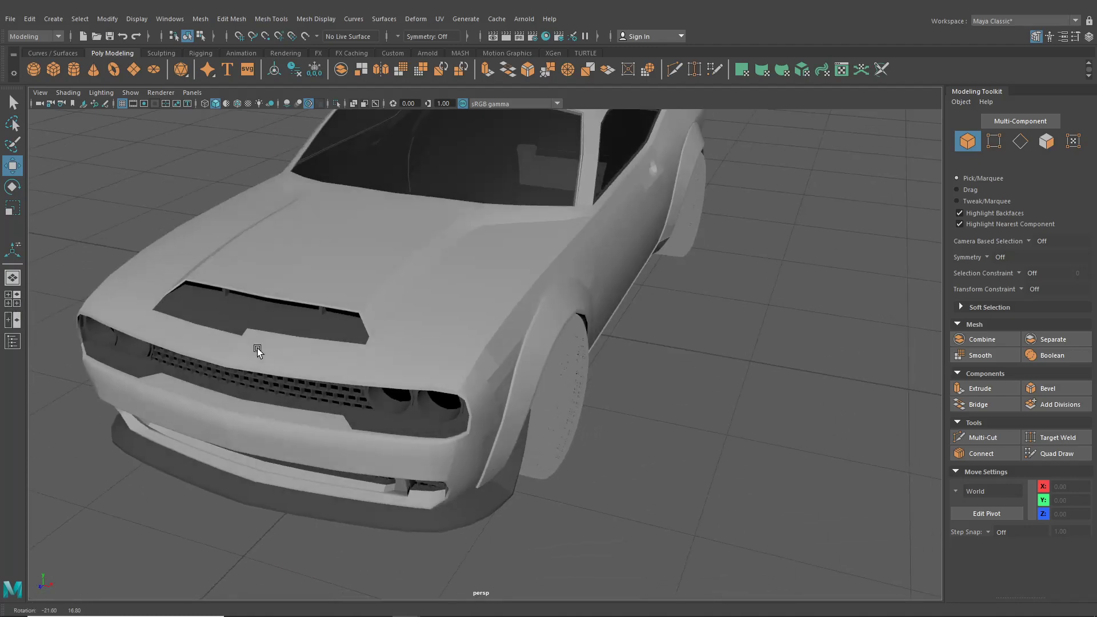
pyautogui.click(229, 336)
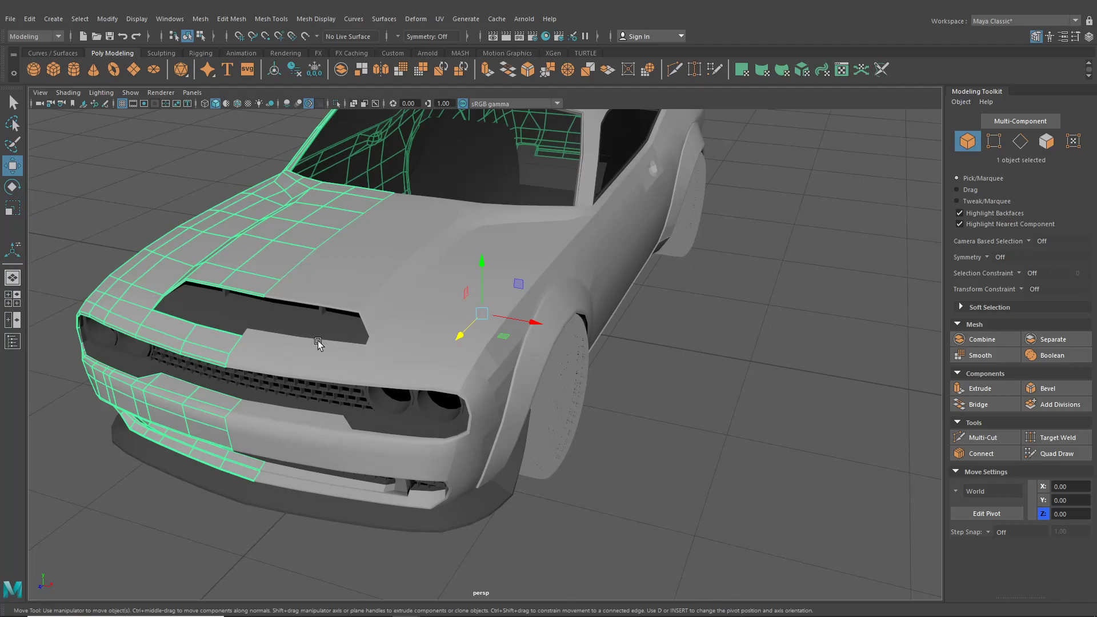
pyautogui.press('f')
pyautogui.press('space')
pyautogui.press('space')
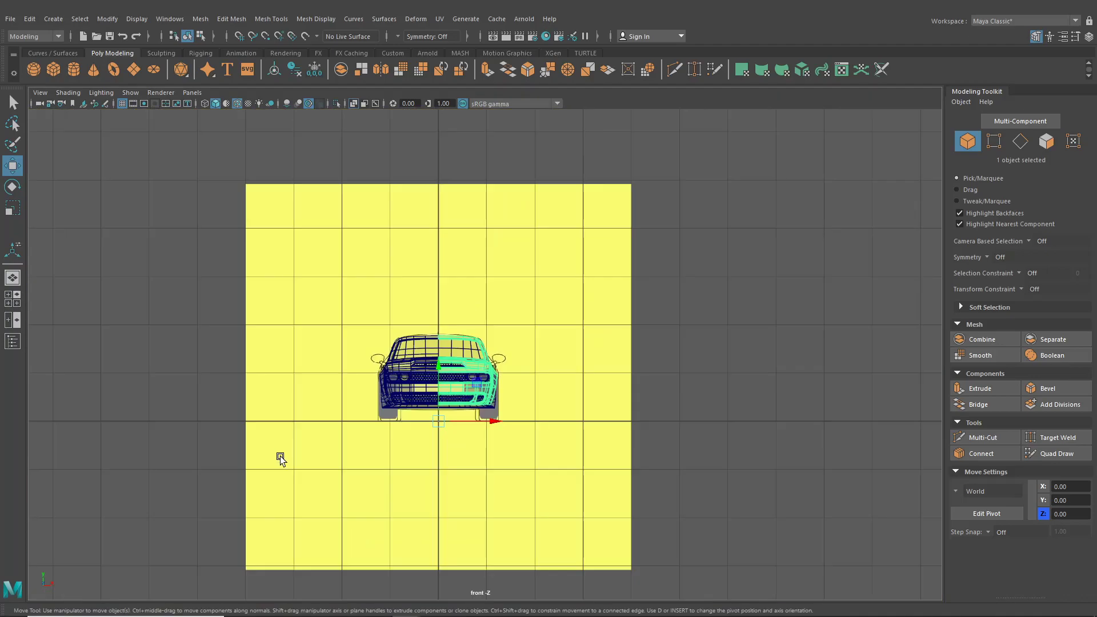
pyautogui.keyDown('alt'); pyautogui.moveTo(280, 456); pyautogui.dragTo(362, 425, button='middle'); pyautogui.keyUp('alt')
pyautogui.scroll(5, 323, 476)
pyautogui.scroll(5, 364, 426)
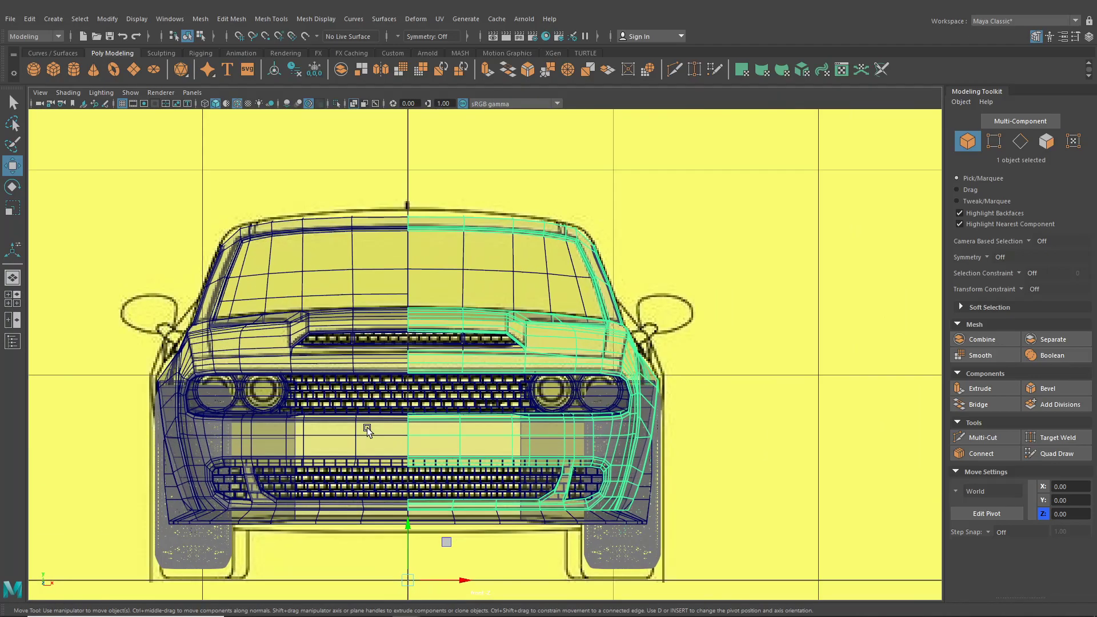
pyautogui.scroll(10, 367, 427)
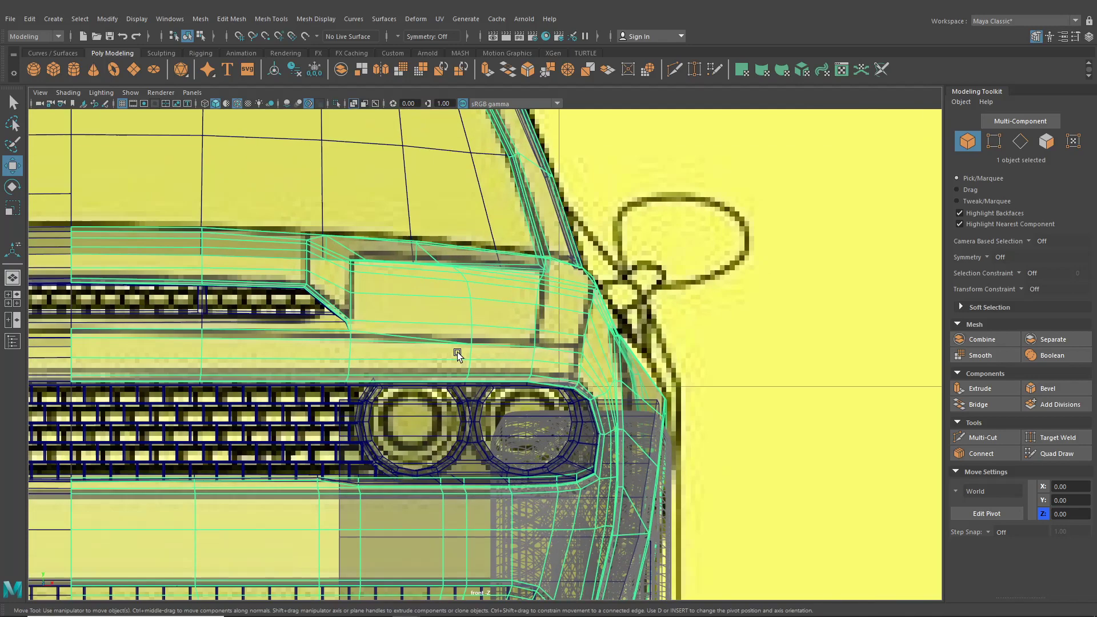
pyautogui.scroll(2, 458, 355)
pyautogui.moveTo(515, 333); pyautogui.dragTo(483, 295, button='right')
pyautogui.scroll(2, 497, 332)
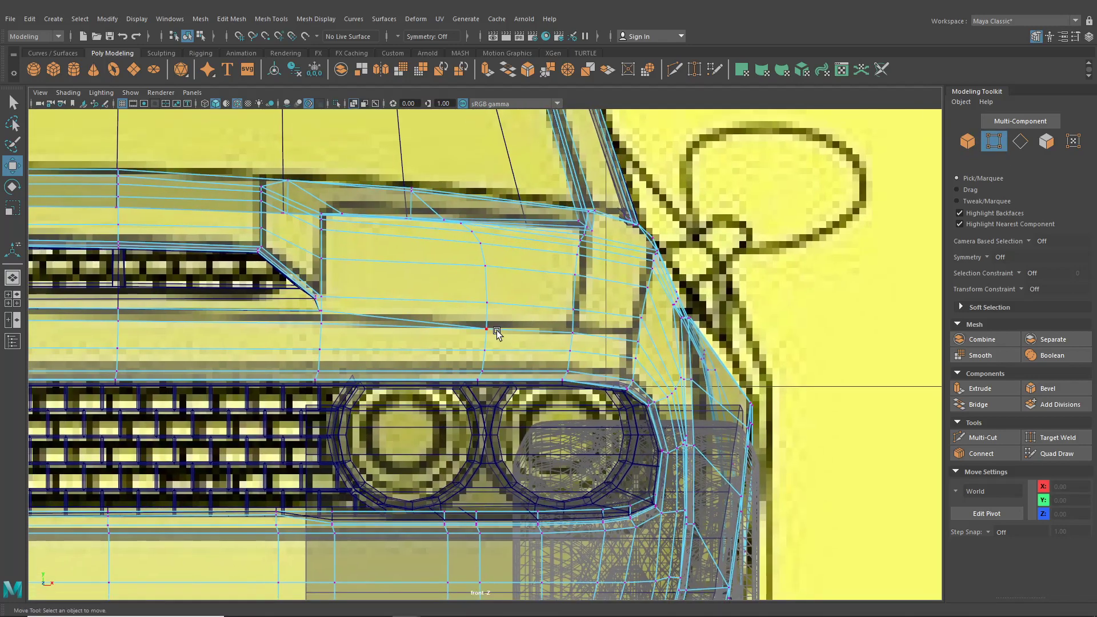
pyautogui.click(492, 331)
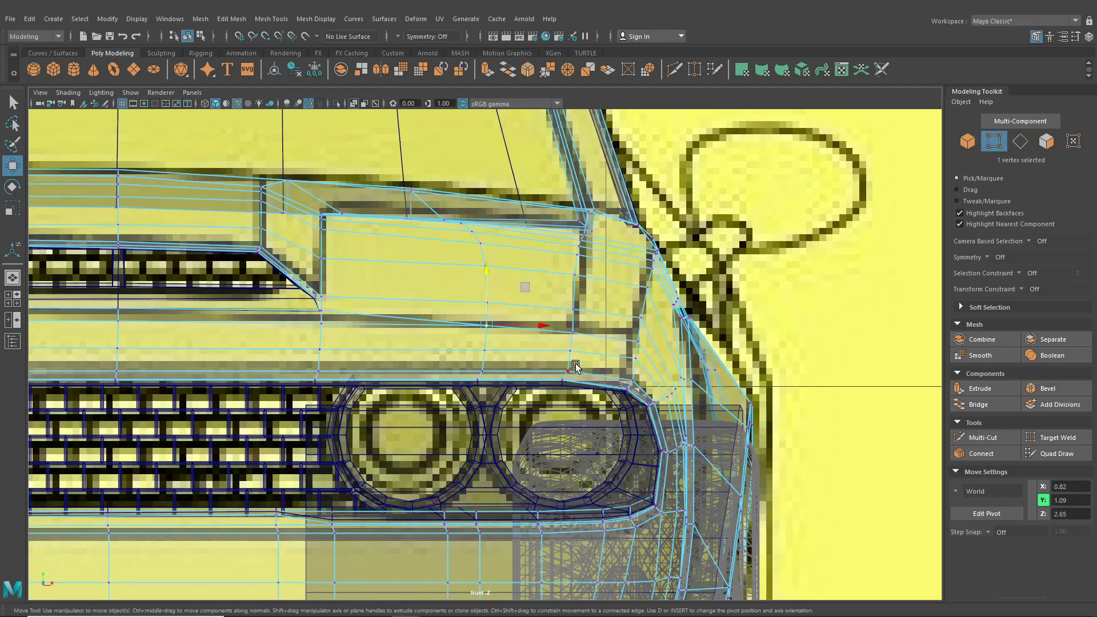
pyautogui.moveTo(573, 306); pyautogui.dragTo(575, 303)
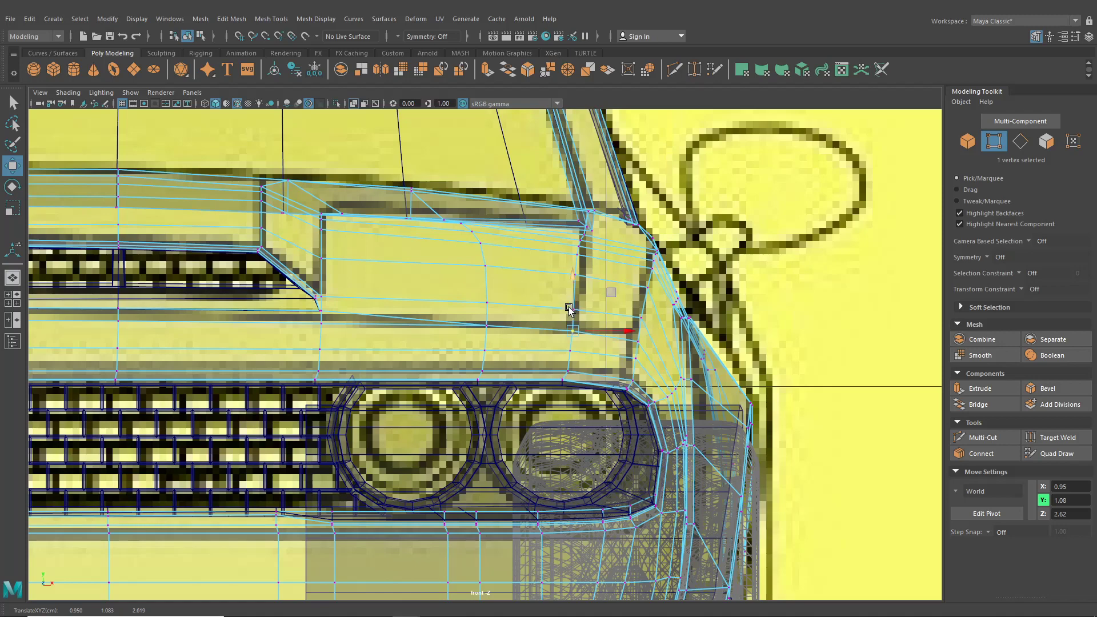
pyautogui.keyDown('alt'); pyautogui.moveTo(587, 353); pyautogui.dragTo(569, 343, button='middle'); pyautogui.keyUp('alt')
# Examine the body mesh against the side blueprint around the front wheel arch, door and sill
pyautogui.click(13, 299)
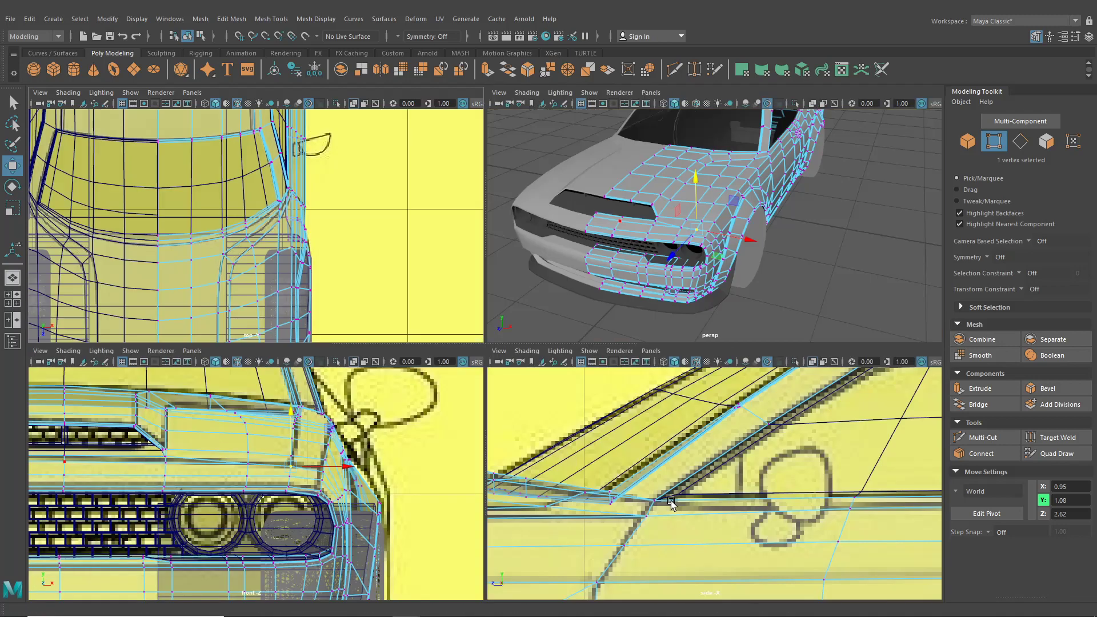
pyautogui.scroll(-8, 680, 524)
pyautogui.scroll(5, 679, 526)
pyautogui.scroll(-4, 640, 517)
pyautogui.scroll(4, 617, 510)
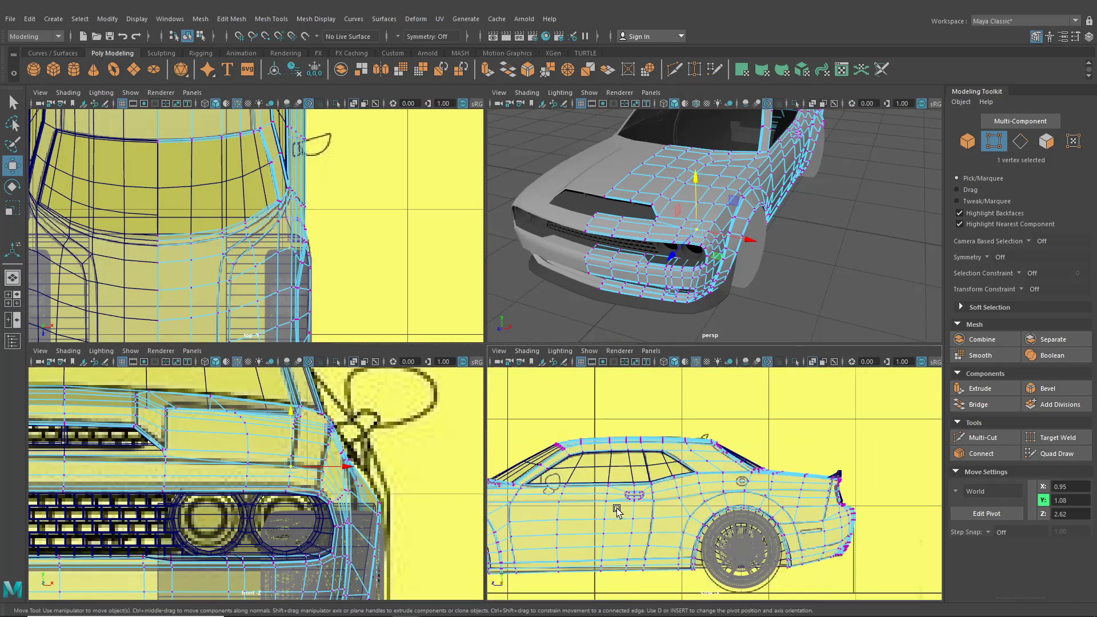
pyautogui.press('space')
pyautogui.keyDown('alt'); pyautogui.moveTo(608, 444); pyautogui.dragTo(684, 424, button='middle'); pyautogui.keyUp('alt')
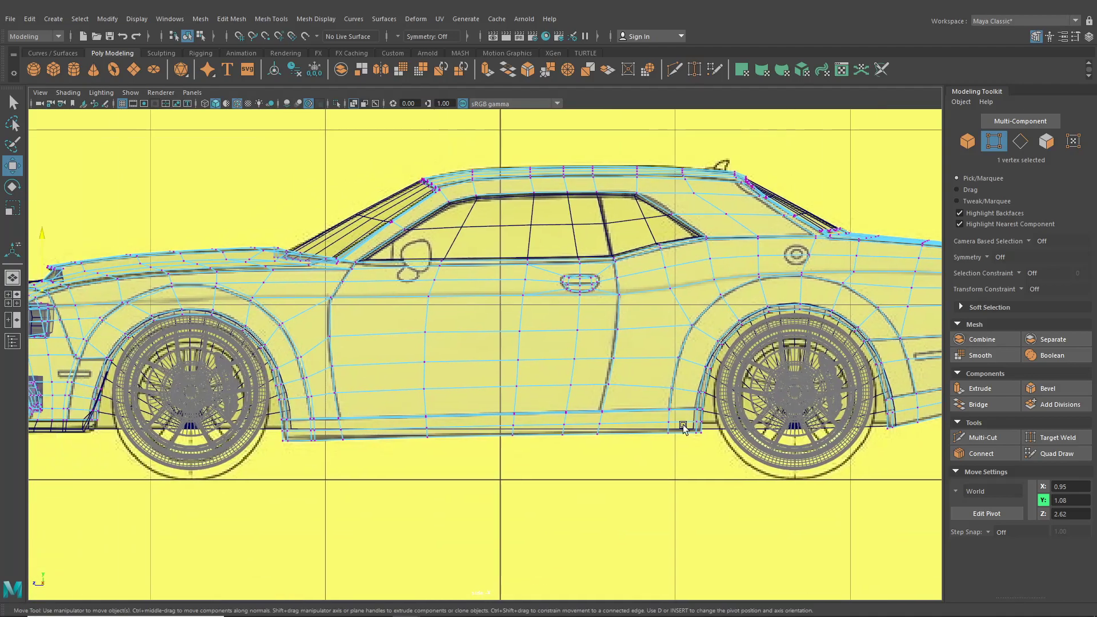
pyautogui.scroll(5, 643, 468)
pyautogui.keyDown('alt'); pyautogui.moveTo(285, 472); pyautogui.dragTo(367, 447, button='middle'); pyautogui.keyUp('alt')
pyautogui.scroll(1, 286, 457)
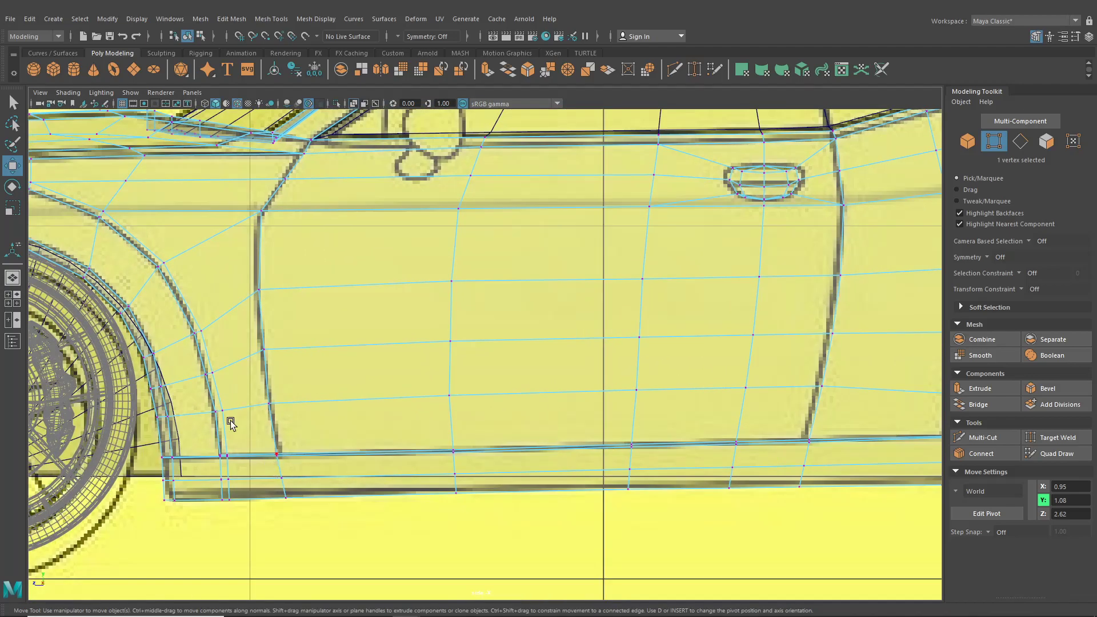
# In the perspective view, target weld the doubled vertices of the narrow strip crossing the sill behind the front wheel
pyautogui.click(13, 277)
pyautogui.keyDown('alt'); pyautogui.moveTo(349, 412); pyautogui.dragTo(281, 399); pyautogui.keyUp('alt')
pyautogui.keyDown('alt'); pyautogui.moveTo(486, 434); pyautogui.dragTo(205, 375, button='middle'); pyautogui.keyUp('alt')
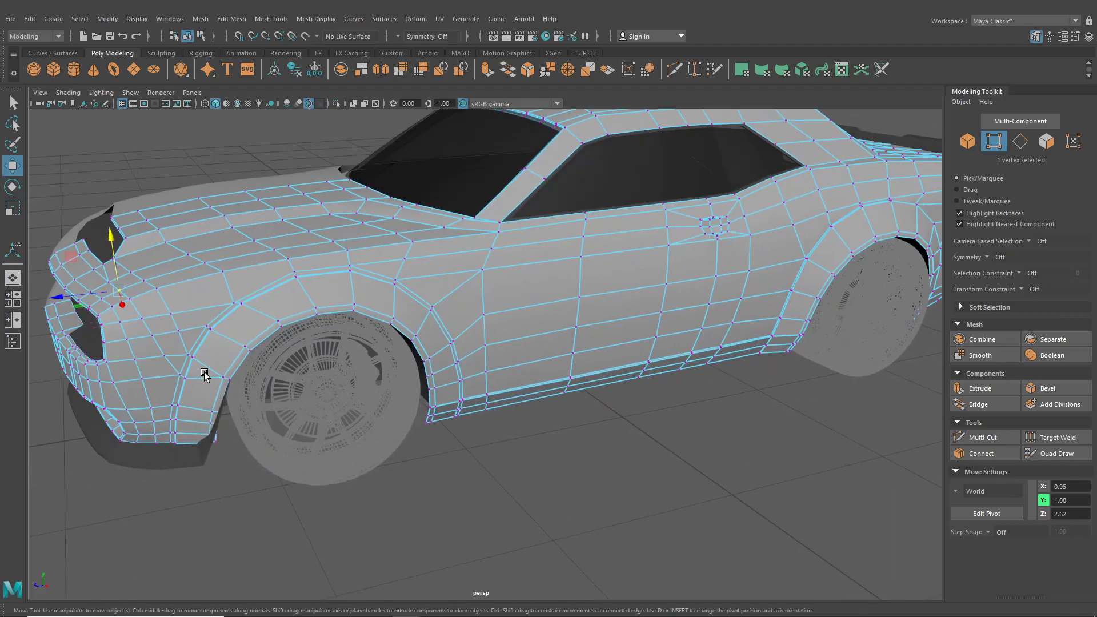
pyautogui.scroll(5, 411, 454)
pyautogui.keyDown('alt'); pyautogui.moveTo(412, 453); pyautogui.dragTo(385, 463); pyautogui.keyUp('alt')
pyautogui.keyDown('alt'); pyautogui.moveTo(385, 463); pyautogui.dragTo(501, 395, button='middle'); pyautogui.keyUp('alt')
pyautogui.keyDown('alt'); pyautogui.moveTo(550, 413); pyautogui.dragTo(500, 394); pyautogui.keyUp('alt')
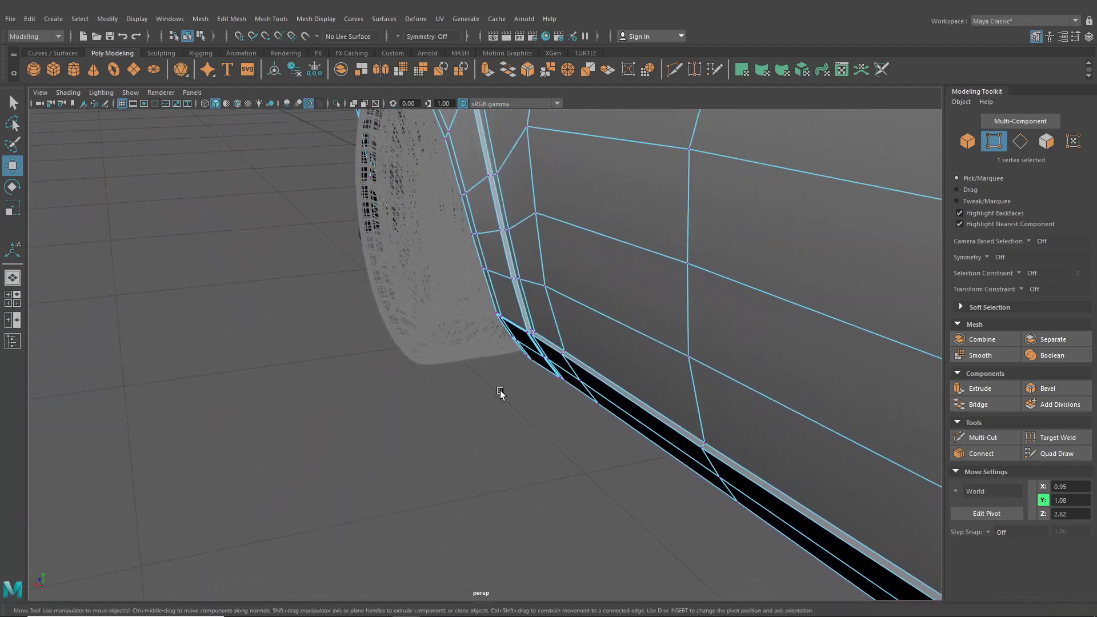
pyautogui.keyDown('alt'); pyautogui.moveTo(500, 395); pyautogui.dragTo(725, 527, button='right'); pyautogui.keyUp('alt')
pyautogui.keyDown('alt'); pyautogui.moveTo(616, 346); pyautogui.dragTo(594, 408, button='middle'); pyautogui.keyUp('alt')
pyautogui.keyDown('alt'); pyautogui.moveTo(563, 380); pyautogui.dragTo(603, 429, button='right'); pyautogui.keyUp('alt')
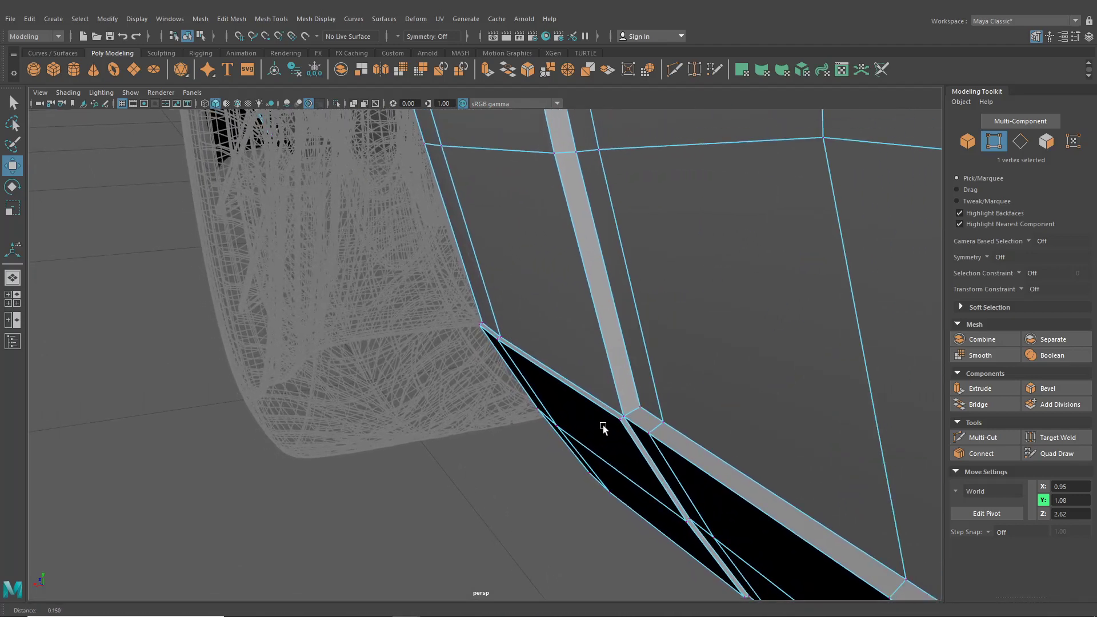
pyautogui.keyDown('alt'); pyautogui.moveTo(604, 428); pyautogui.dragTo(629, 417); pyautogui.keyUp('alt')
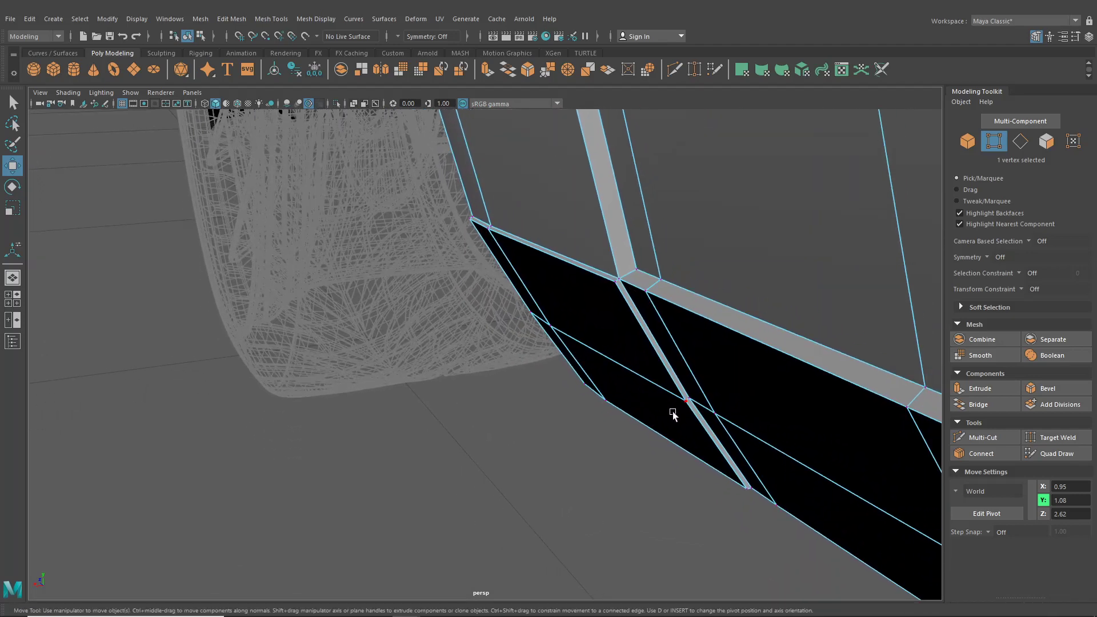
pyautogui.click(693, 72)
pyautogui.rightClick(603, 291)
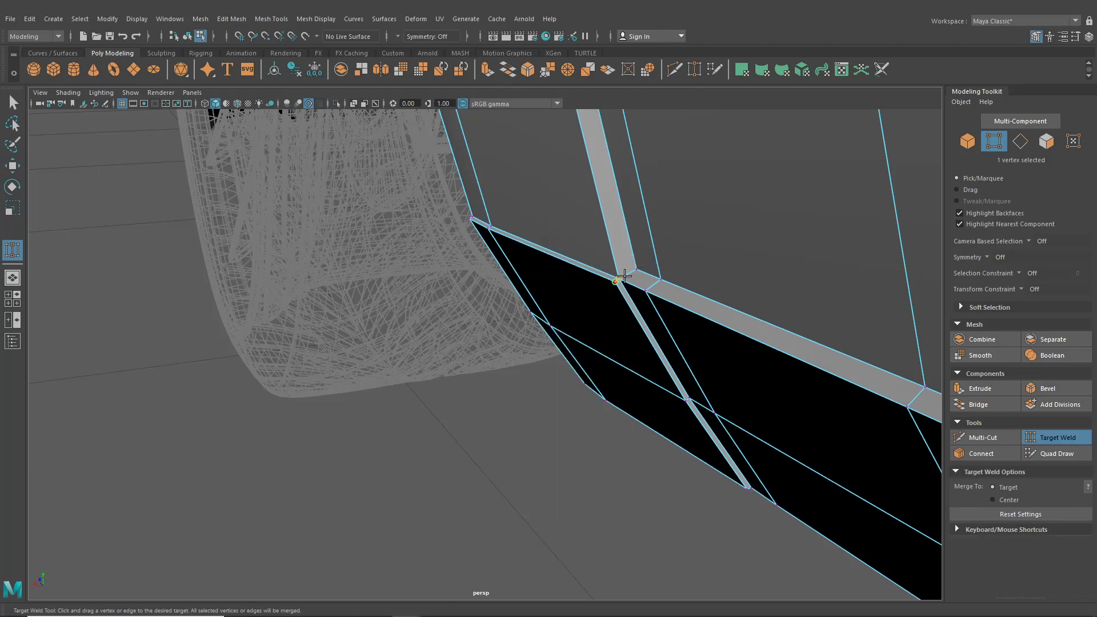
pyautogui.moveTo(625, 276); pyautogui.dragTo(624, 276)
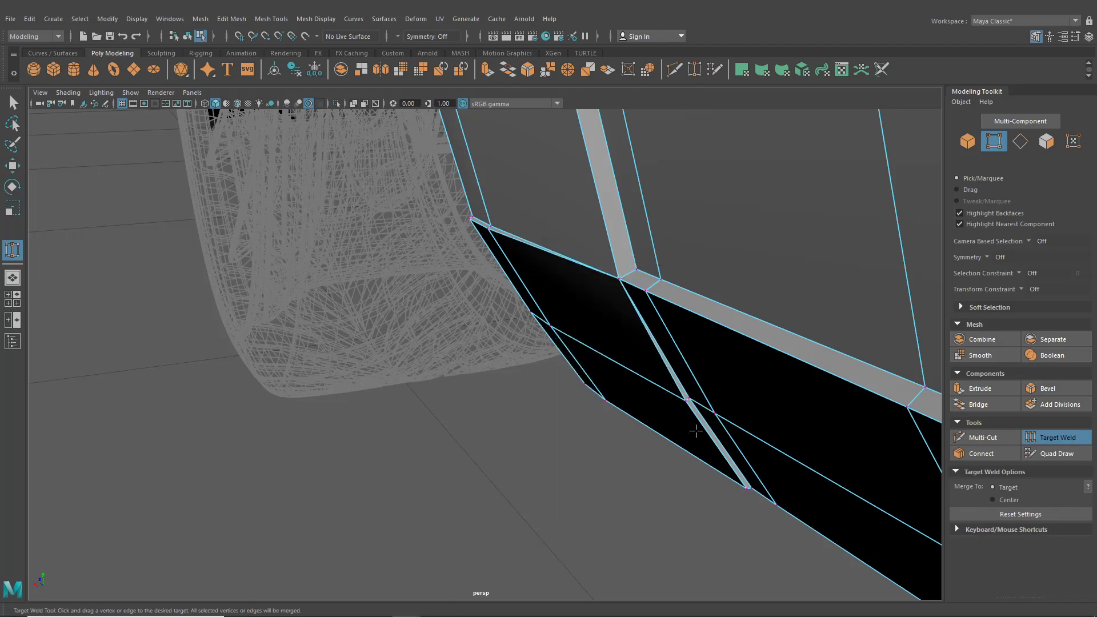
pyautogui.moveTo(697, 395); pyautogui.dragTo(697, 395)
pyautogui.keyDown('alt'); pyautogui.moveTo(736, 471); pyautogui.dragTo(699, 412, button='middle'); pyautogui.keyUp('alt')
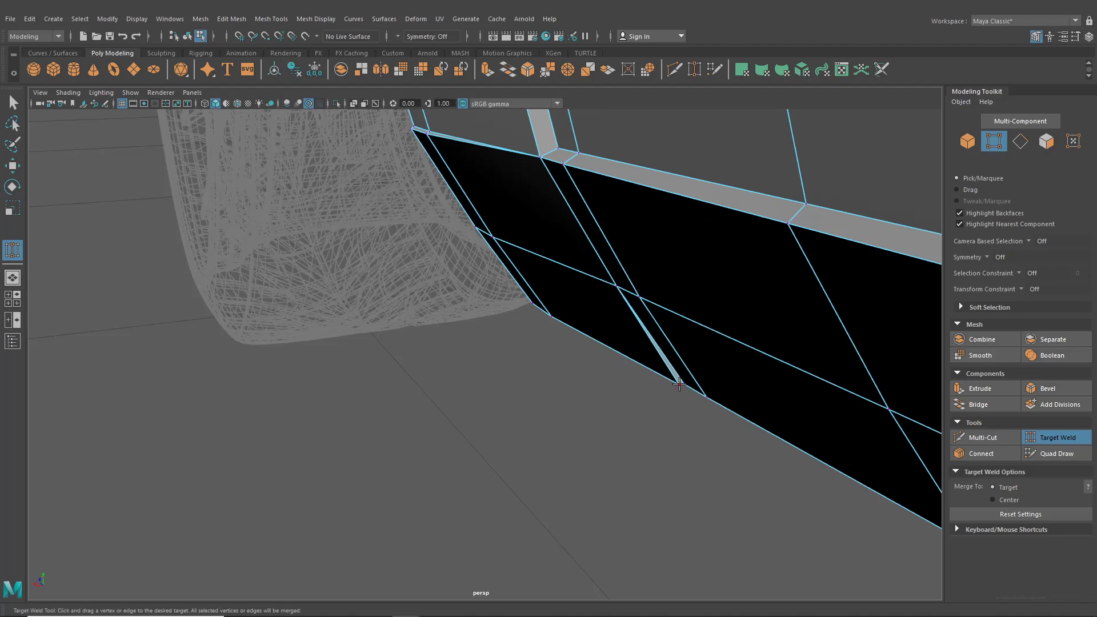
# Target weld the doubled vertices along the sill's upper edge at its front corner beside the wheel arch
pyautogui.keyDown('alt'); pyautogui.moveTo(685, 396); pyautogui.dragTo(581, 429); pyautogui.keyUp('alt')
pyautogui.keyDown('alt'); pyautogui.moveTo(581, 430); pyautogui.dragTo(520, 460, button='middle'); pyautogui.keyUp('alt')
pyautogui.keyDown('alt'); pyautogui.moveTo(375, 363); pyautogui.dragTo(426, 413, button='right'); pyautogui.keyUp('alt')
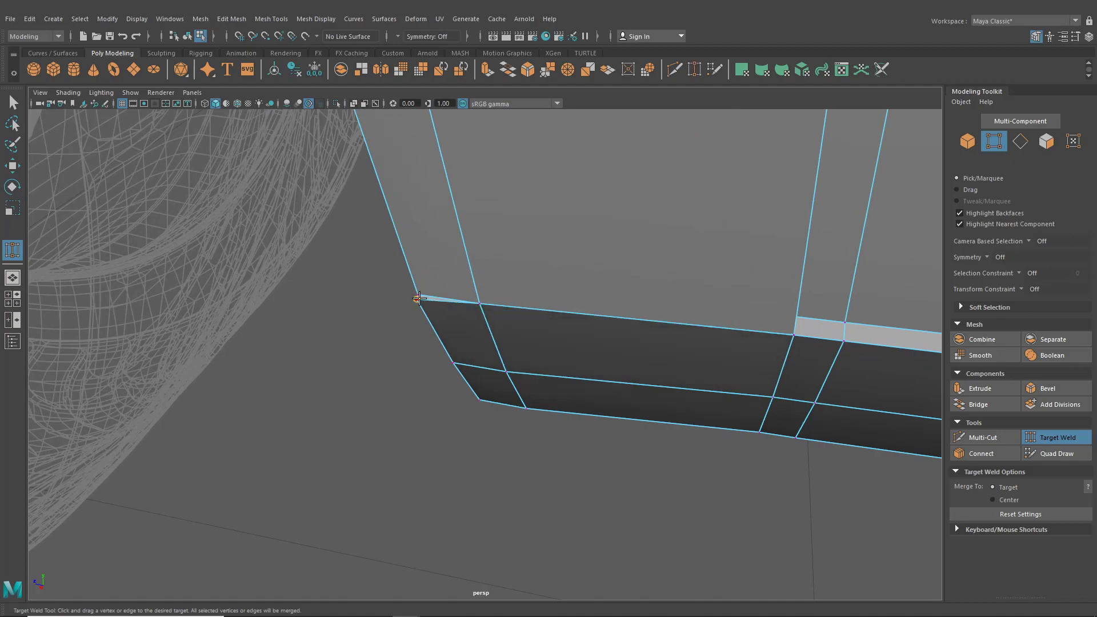
pyautogui.keyDown('alt'); pyautogui.moveTo(440, 382); pyautogui.dragTo(478, 370); pyautogui.keyUp('alt')
pyautogui.keyDown('alt'); pyautogui.moveTo(477, 370); pyautogui.dragTo(539, 360, button='right'); pyautogui.keyUp('alt')
pyautogui.keyDown('alt'); pyautogui.moveTo(539, 360); pyautogui.dragTo(559, 363); pyautogui.keyUp('alt')
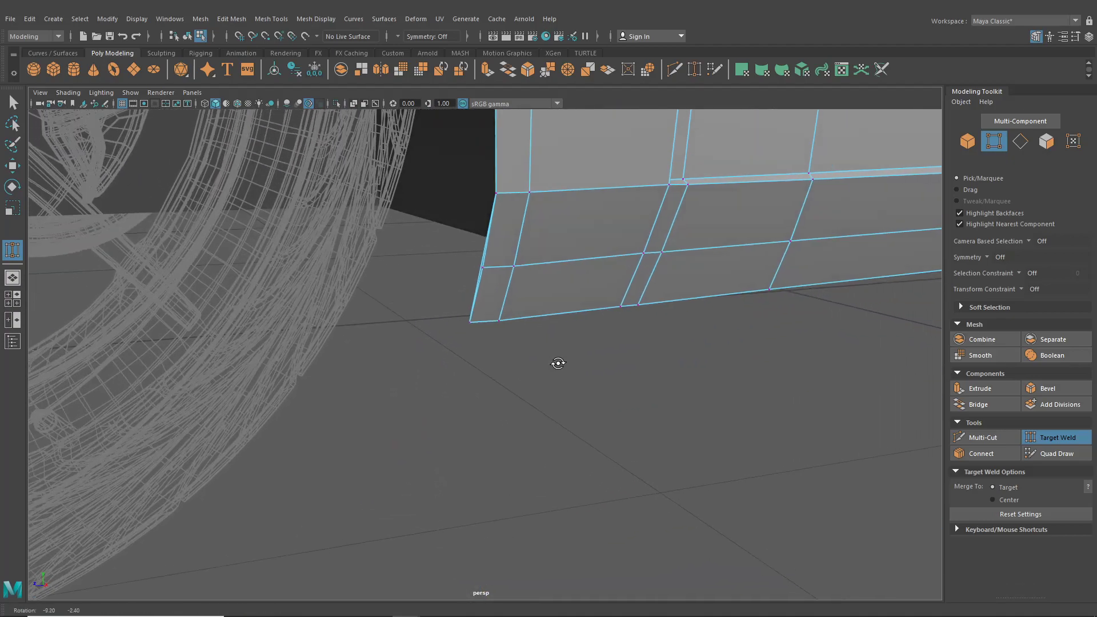
pyautogui.keyDown('alt'); pyautogui.moveTo(558, 362); pyautogui.dragTo(462, 331, button='right'); pyautogui.keyUp('alt')
pyautogui.keyDown('alt'); pyautogui.moveTo(462, 330); pyautogui.dragTo(466, 306); pyautogui.keyUp('alt')
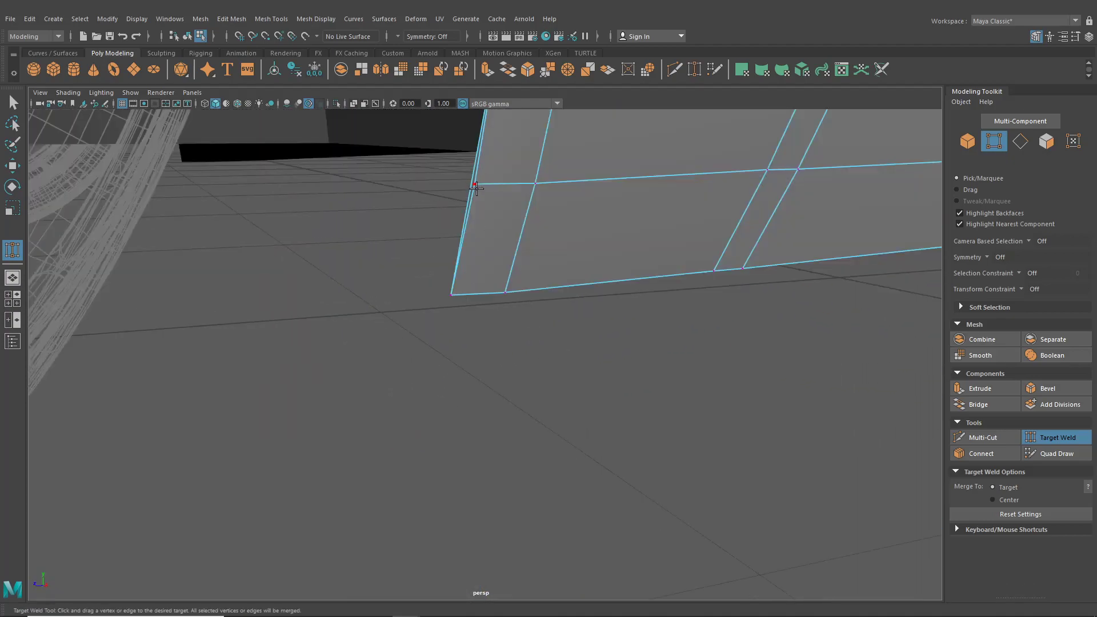
pyautogui.moveTo(476, 188)
pyautogui.keyDown('alt'); pyautogui.mouseDown()
pyautogui.moveTo(480, 206)
pyautogui.moveTo(465, 206)
pyautogui.mouseUp(); pyautogui.keyUp('alt')
# Delete the leftover sliver face along the sill's front edge at the front wheel arch
pyautogui.click(14, 104)
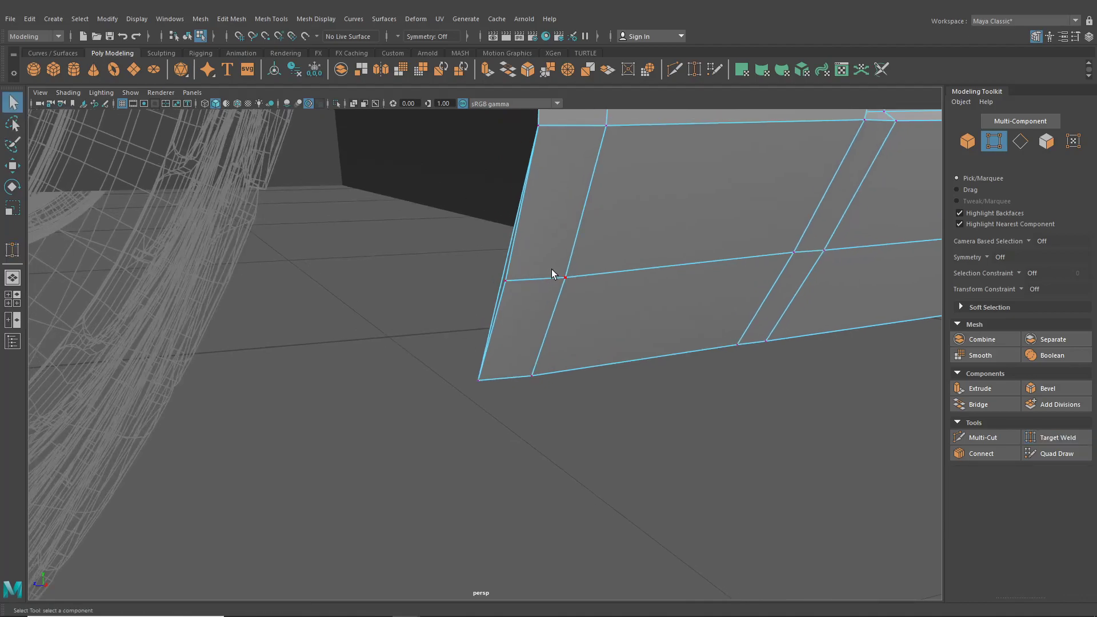
pyautogui.moveTo(551, 269); pyautogui.dragTo(534, 291, button='right')
pyautogui.click(506, 308)
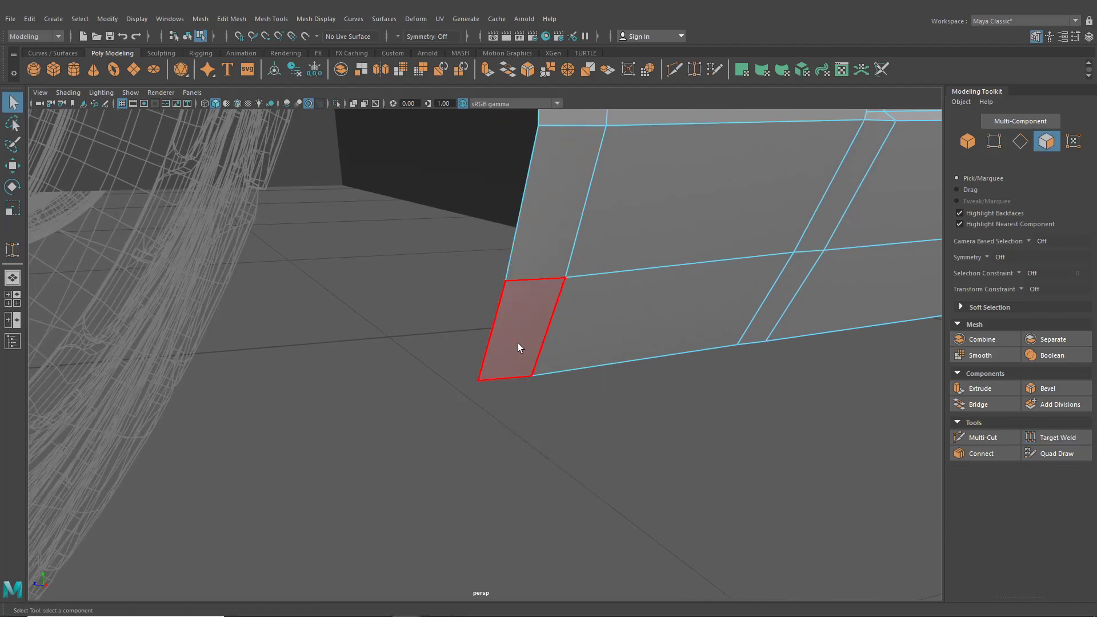
pyautogui.keyDown('alt'); pyautogui.moveTo(518, 347); pyautogui.dragTo(491, 380); pyautogui.keyUp('alt')
# Target weld the doubled vertices of the narrow strip crossing the sill ahead of the rear wheel
pyautogui.scroll(-4, 536, 397)
pyautogui.keyDown('alt'); pyautogui.moveTo(606, 397); pyautogui.dragTo(457, 394, button='middle'); pyautogui.keyUp('alt')
pyautogui.keyDown('alt'); pyautogui.moveTo(646, 397); pyautogui.dragTo(406, 409, button='middle'); pyautogui.keyUp('alt')
pyautogui.keyDown('alt'); pyautogui.moveTo(438, 411); pyautogui.dragTo(622, 413); pyautogui.keyUp('alt')
pyautogui.keyDown('alt'); pyautogui.moveTo(622, 414); pyautogui.dragTo(246, 420, button='middle'); pyautogui.keyUp('alt')
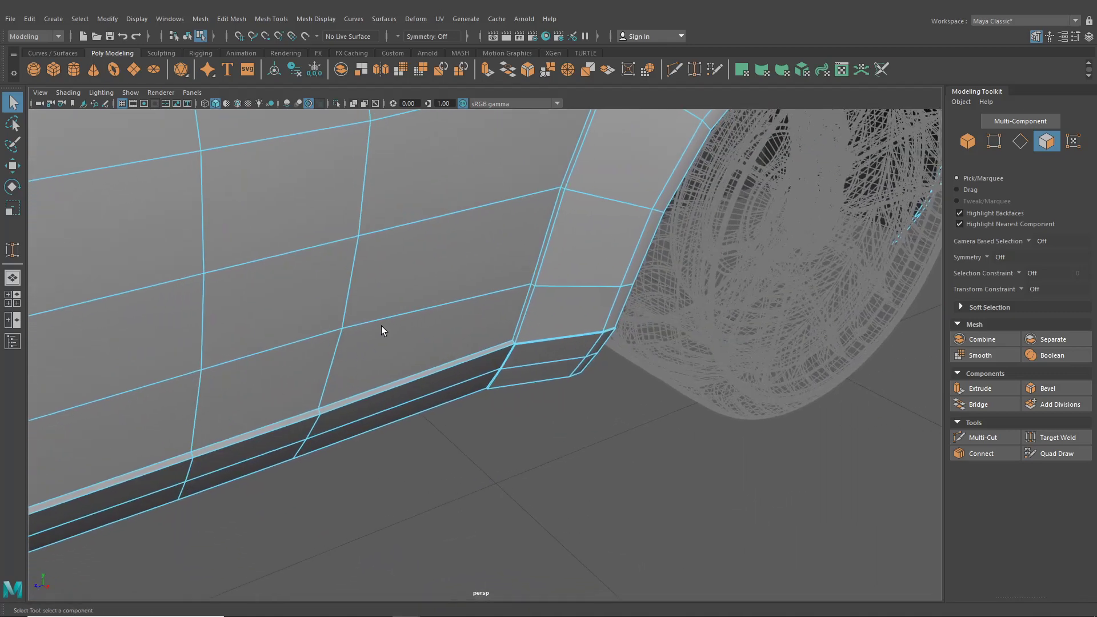
pyautogui.keyDown('alt'); pyautogui.moveTo(381, 325); pyautogui.dragTo(557, 419, button='right'); pyautogui.keyUp('alt')
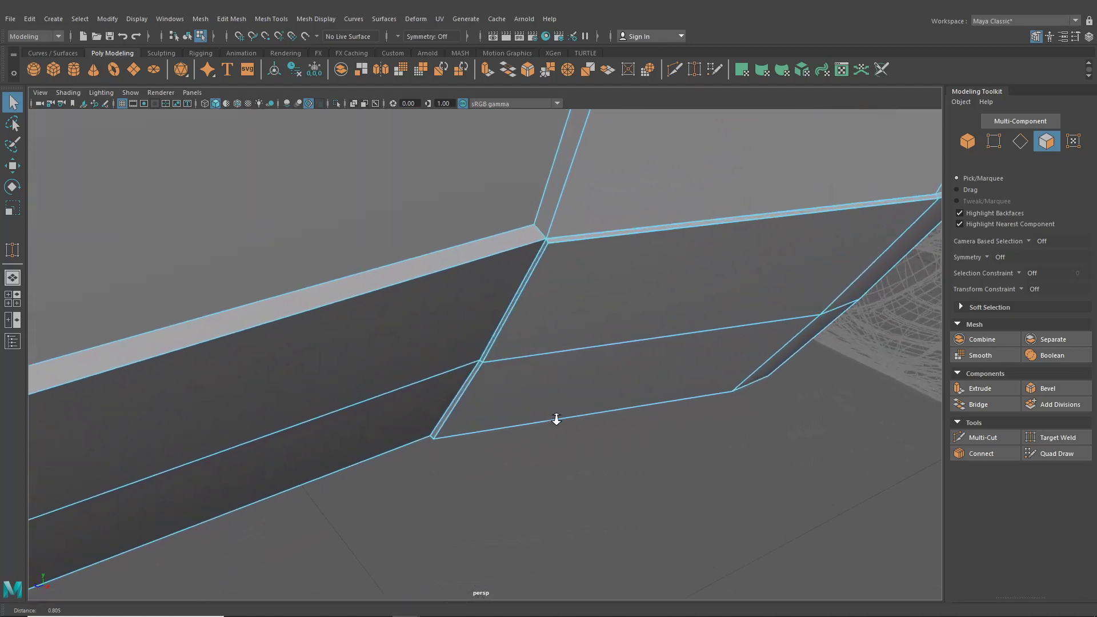
pyautogui.click(695, 69)
pyautogui.moveTo(632, 273); pyautogui.dragTo(562, 252, button='right')
pyautogui.moveTo(547, 237); pyautogui.dragTo(539, 274)
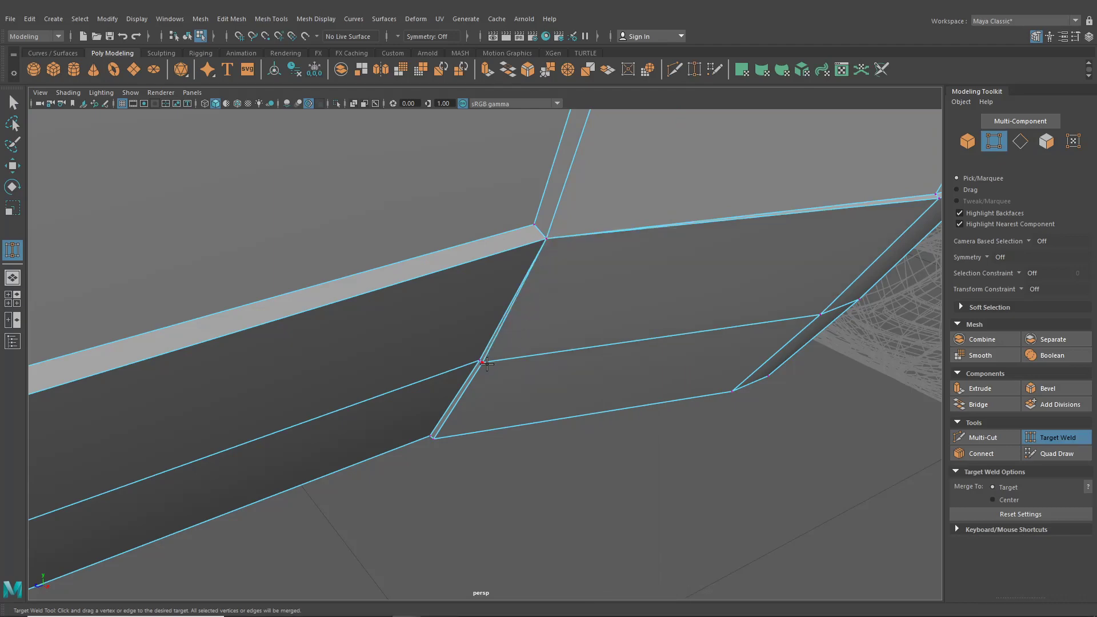
pyautogui.moveTo(476, 356); pyautogui.dragTo(418, 431)
# Weld the doubled vertices at the sill's rear corner and clear the sliver face left at the rear wheel arch
pyautogui.scroll(-4, 589, 467)
pyautogui.keyDown('alt'); pyautogui.moveTo(578, 466); pyautogui.dragTo(469, 388); pyautogui.keyUp('alt')
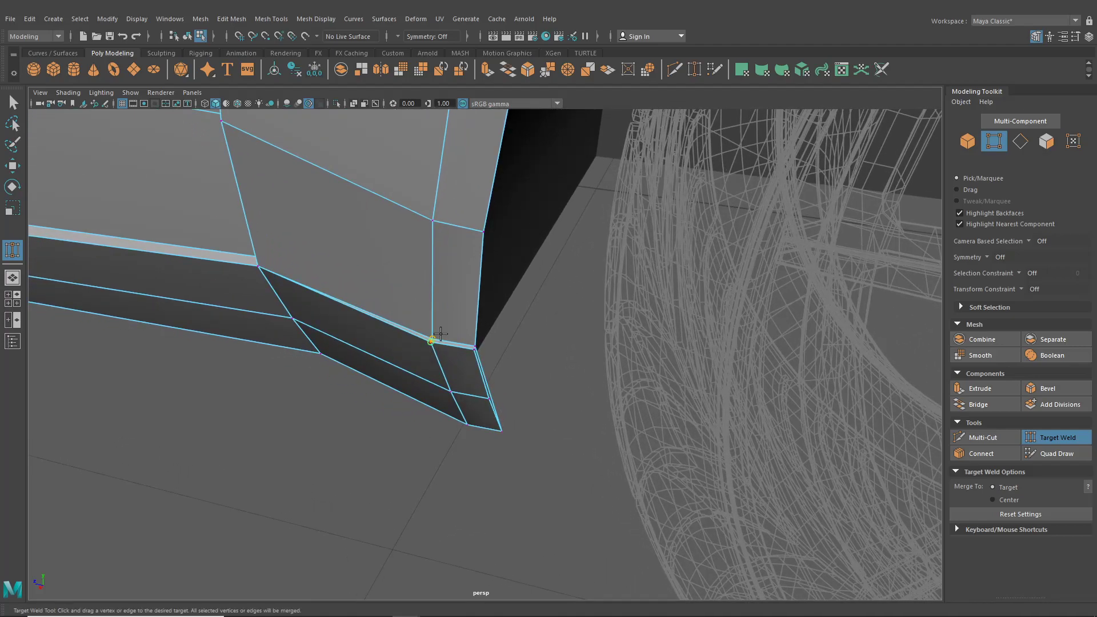
pyautogui.keyDown('alt'); pyautogui.moveTo(475, 341); pyautogui.dragTo(445, 412); pyautogui.keyUp('alt')
pyautogui.press('q')
pyautogui.moveTo(335, 251); pyautogui.dragTo(386, 254, button='right')
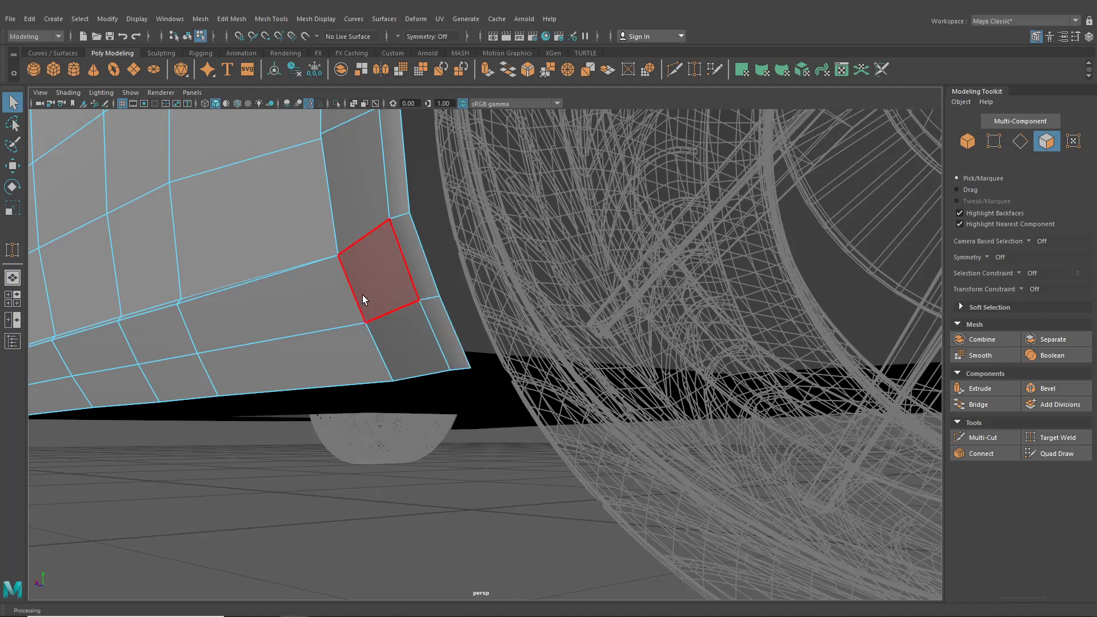
# Examine the sill and door mesh in perspective and against the side blueprint, with vertex selection active
pyautogui.scroll(-2, 362, 303)
pyautogui.keyDown('alt'); pyautogui.moveTo(361, 320); pyautogui.dragTo(462, 369); pyautogui.keyUp('alt')
pyautogui.scroll(-3, 462, 369)
pyautogui.keyDown('alt'); pyautogui.moveTo(461, 369); pyautogui.dragTo(544, 354, button='middle'); pyautogui.keyUp('alt')
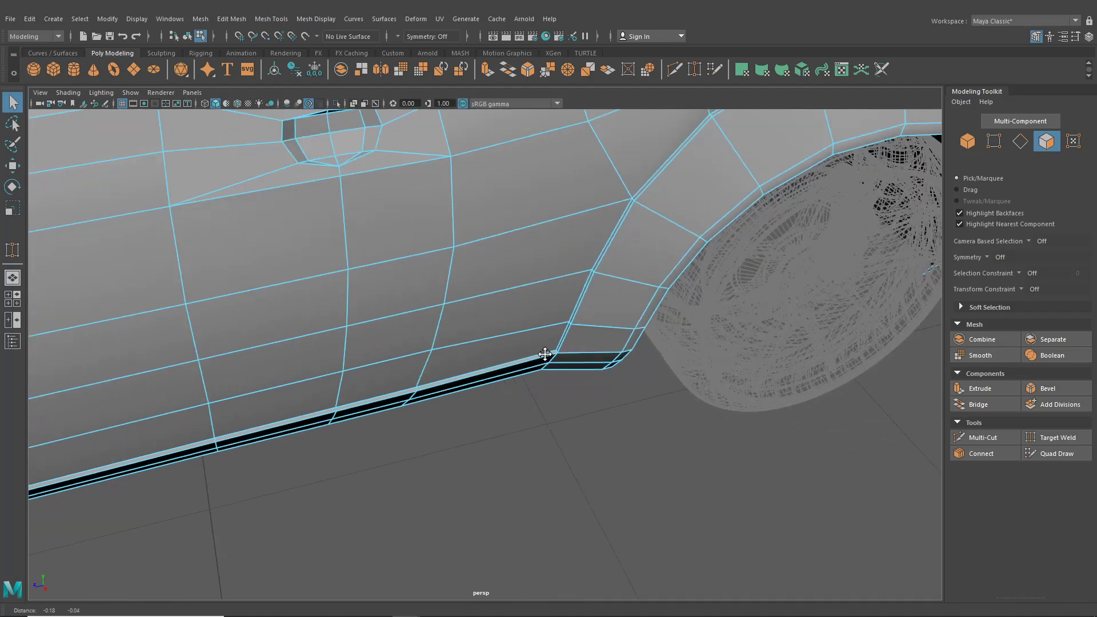
pyautogui.keyDown('alt'); pyautogui.moveTo(544, 354); pyautogui.dragTo(496, 321); pyautogui.keyUp('alt')
pyautogui.click(10, 305)
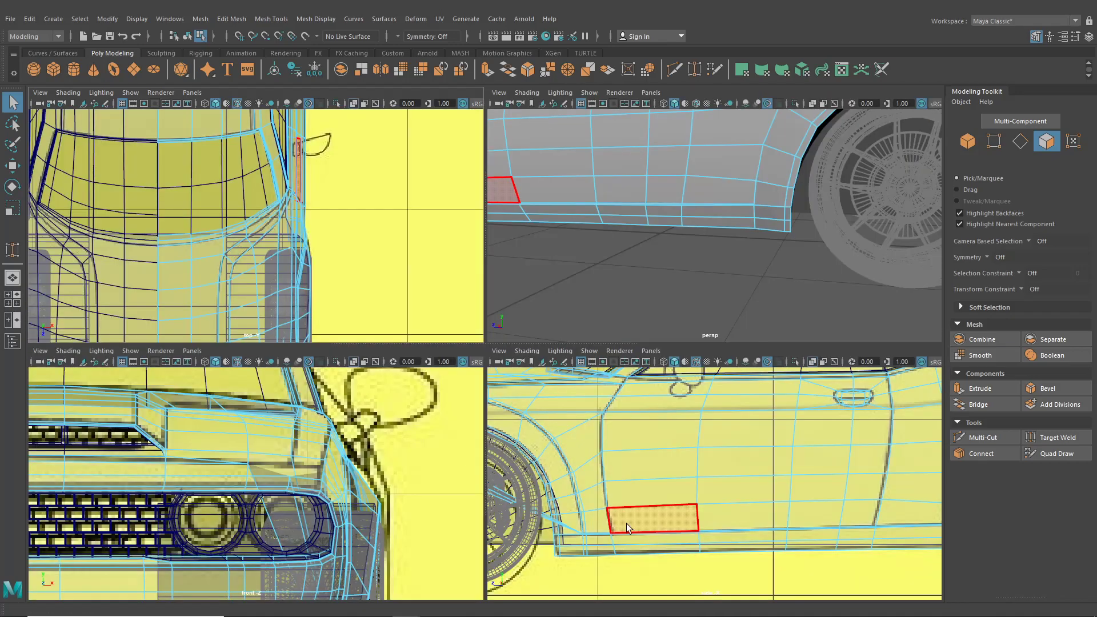
pyautogui.press('space')
pyautogui.keyDown('alt'); pyautogui.moveTo(639, 527); pyautogui.dragTo(602, 498, button='middle'); pyautogui.keyUp('alt')
pyautogui.keyDown('alt'); pyautogui.moveTo(640, 413); pyautogui.dragTo(570, 385, button='middle'); pyautogui.keyUp('alt')
pyautogui.moveTo(575, 346); pyautogui.dragTo(339, 339, button='right')
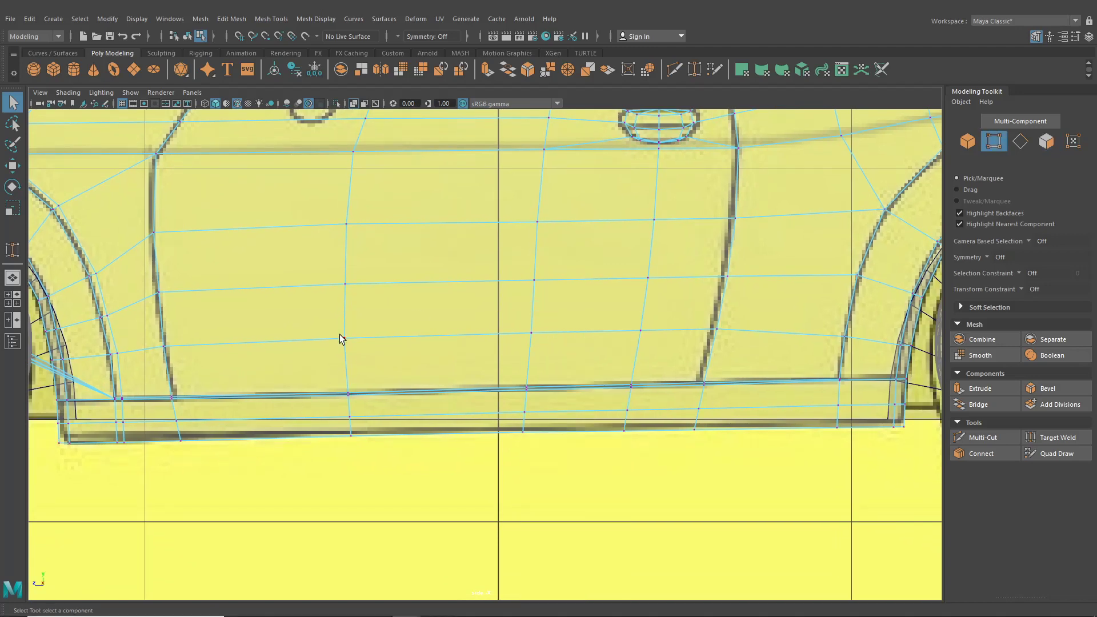
pyautogui.keyDown('alt'); pyautogui.moveTo(166, 424); pyautogui.dragTo(348, 438, button='middle'); pyautogui.keyUp('alt')
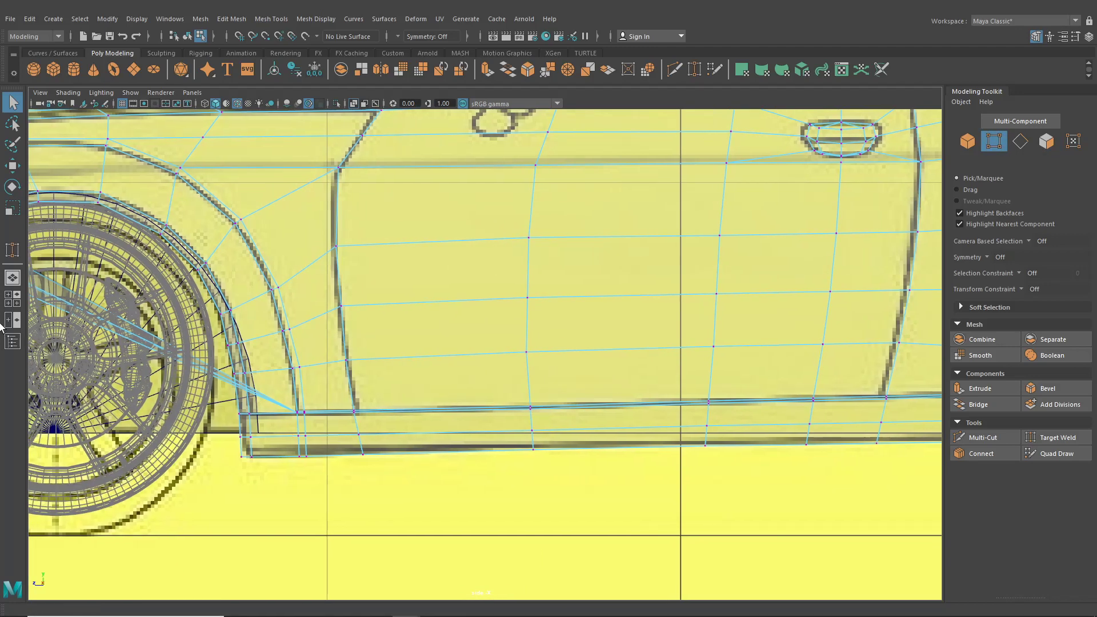
# Inspect the stray edges across the front wheel in perspective and undo the sill welds and deletions that caused them
pyautogui.click(14, 278)
pyautogui.scroll(-3, 629, 427)
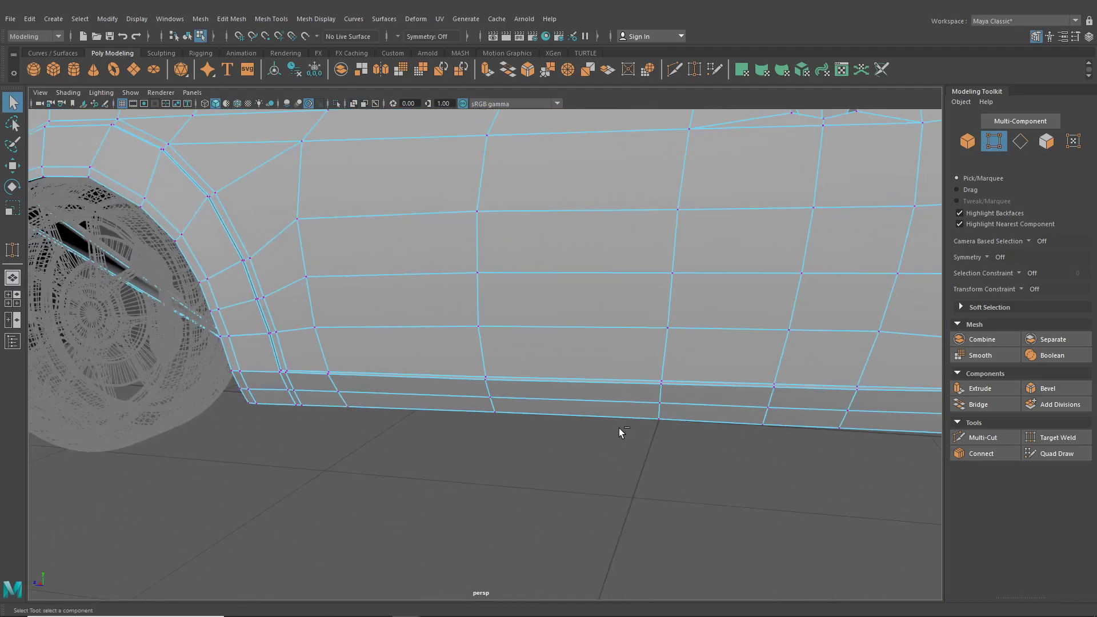
pyautogui.scroll(-2, 619, 427)
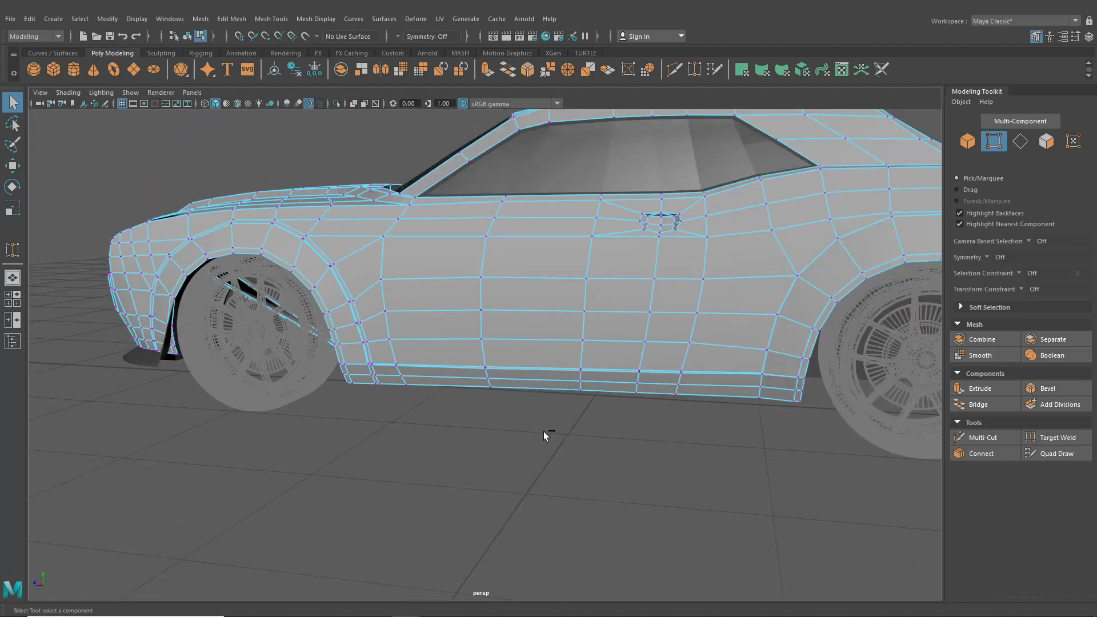
pyautogui.keyDown('alt'); pyautogui.moveTo(449, 433); pyautogui.dragTo(464, 435); pyautogui.keyUp('alt')
pyautogui.click(355, 383)
pyautogui.keyDown('alt'); pyautogui.moveTo(356, 386); pyautogui.dragTo(247, 327); pyautogui.keyUp('alt')
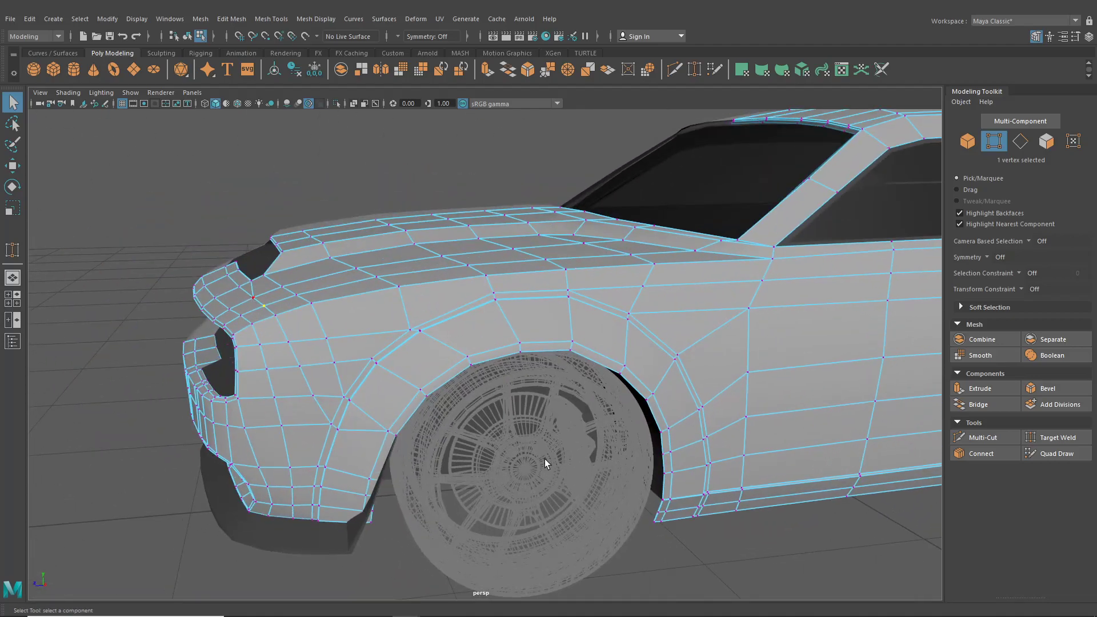
# Target weld the doubled sill vertices again, from the front corner at the wheel arch back to the strip below the door line
pyautogui.keyDown('alt'); pyautogui.moveTo(544, 458); pyautogui.dragTo(600, 483, button='right'); pyautogui.keyUp('alt')
pyautogui.keyDown('alt'); pyautogui.moveTo(600, 483); pyautogui.dragTo(379, 369, button='middle'); pyautogui.keyUp('alt')
pyautogui.keyDown('alt'); pyautogui.moveTo(379, 369); pyautogui.dragTo(417, 380, button='right'); pyautogui.keyUp('alt')
pyautogui.keyDown('alt'); pyautogui.moveTo(417, 380); pyautogui.dragTo(448, 309, button='middle'); pyautogui.keyUp('alt')
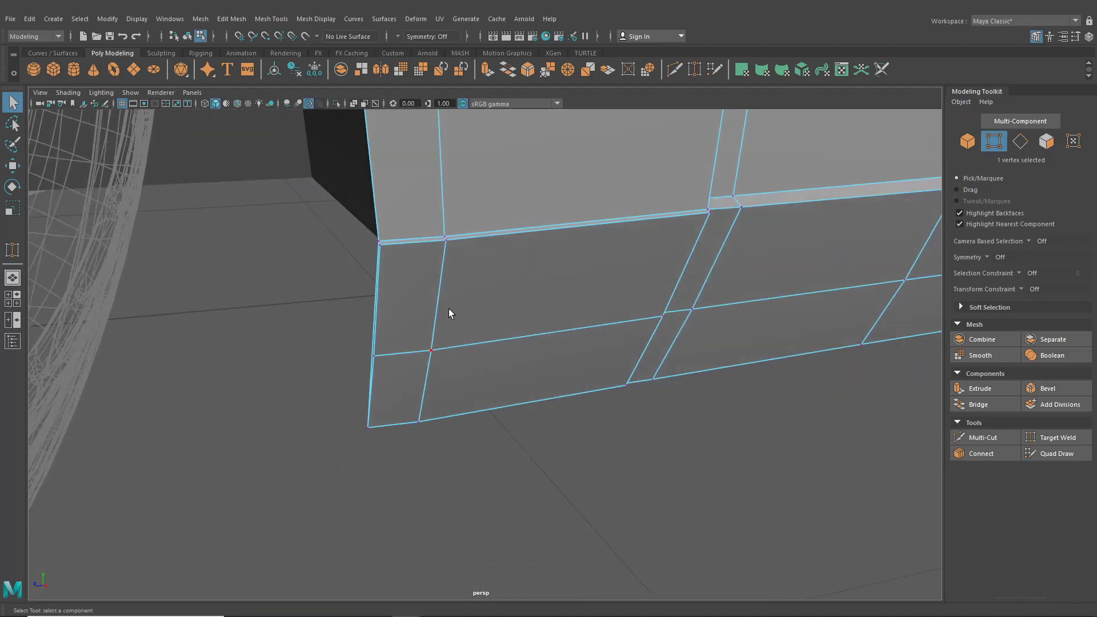
pyautogui.click(692, 69)
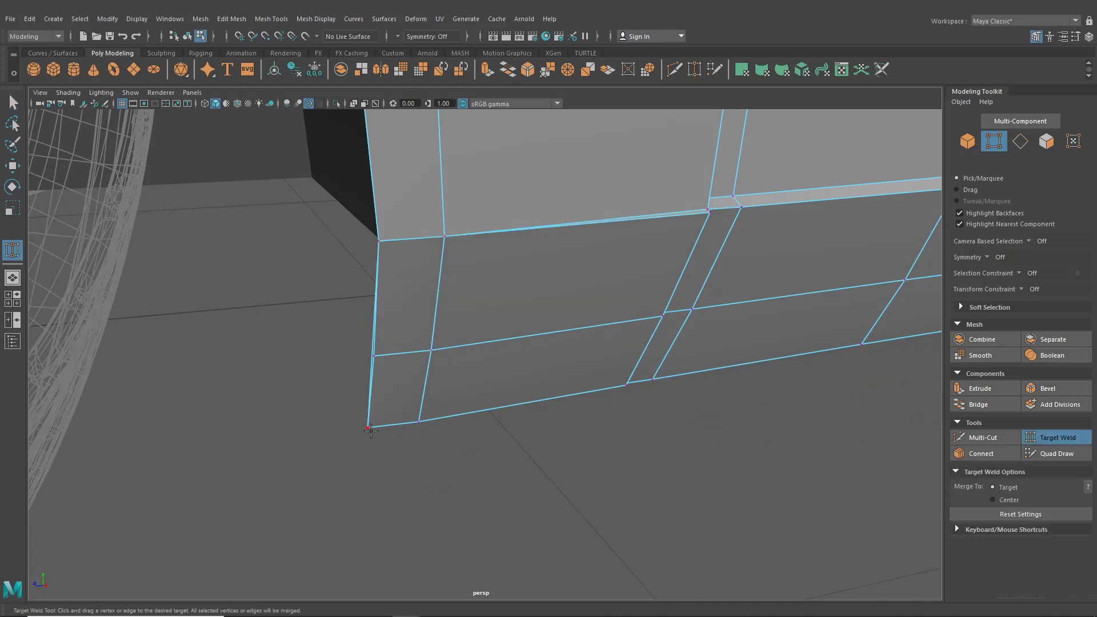
pyautogui.keyDown('alt'); pyautogui.moveTo(371, 421); pyautogui.dragTo(523, 385); pyautogui.keyUp('alt')
pyautogui.scroll(3, 379, 368)
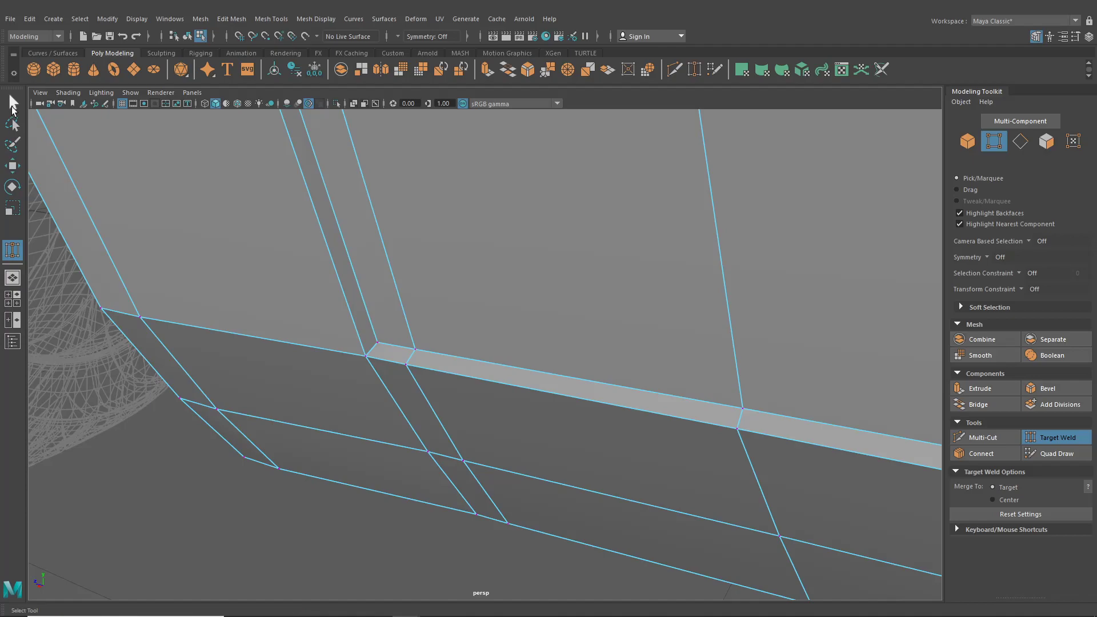
# In face mode, delete the sliver face along the sill's front edge behind the front wheel
pyautogui.click(13, 104)
pyautogui.press('F11')
pyautogui.moveTo(312, 343)
pyautogui.keyDown('alt'); pyautogui.mouseDown()
pyautogui.moveTo(362, 380)
pyautogui.moveTo(440, 371)
pyautogui.moveTo(386, 414)
pyautogui.moveTo(324, 358)
pyautogui.mouseUp(); pyautogui.keyUp('alt')
pyautogui.click(292, 360)
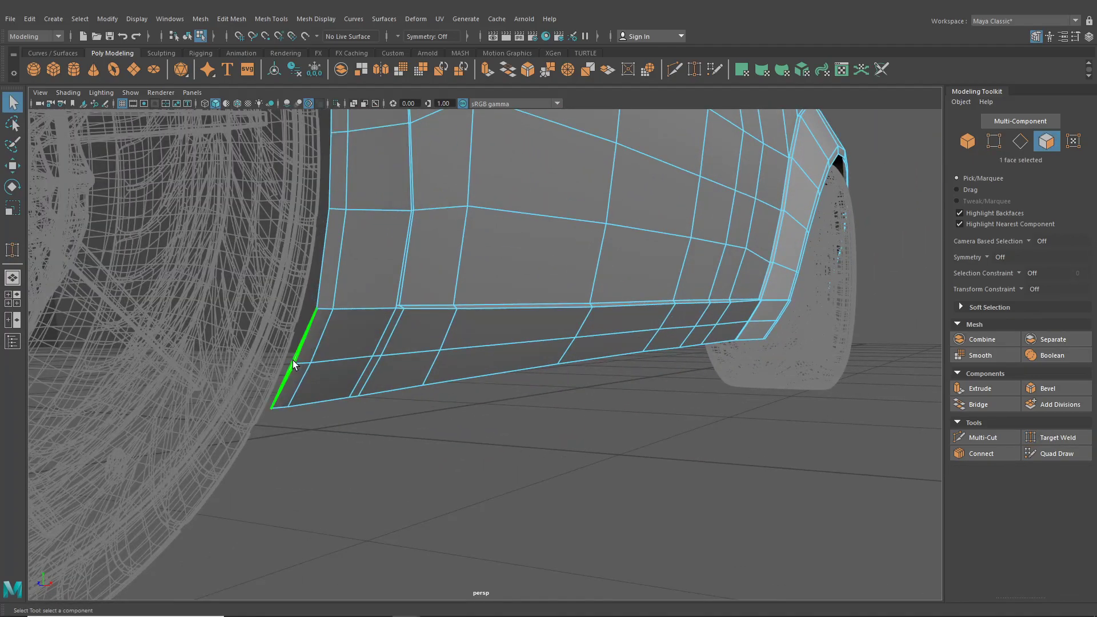
pyautogui.click(338, 412)
# Target weld the doubled vertices along the sill's upper edge between the door strip and the rear wheel arch corner
pyautogui.keyDown('alt'); pyautogui.moveTo(355, 400); pyautogui.dragTo(618, 421); pyautogui.keyUp('alt')
pyautogui.keyDown('alt'); pyautogui.moveTo(619, 421); pyautogui.dragTo(320, 343, button='middle'); pyautogui.keyUp('alt')
pyautogui.keyDown('alt'); pyautogui.moveTo(321, 348); pyautogui.dragTo(522, 393); pyautogui.keyUp('alt')
pyautogui.keyDown('alt'); pyautogui.moveTo(523, 393); pyautogui.dragTo(327, 329, button='middle'); pyautogui.keyUp('alt')
pyautogui.keyDown('alt'); pyautogui.moveTo(327, 329); pyautogui.dragTo(549, 377, button='right'); pyautogui.keyUp('alt')
pyautogui.moveTo(704, 324); pyautogui.dragTo(629, 325, button='right')
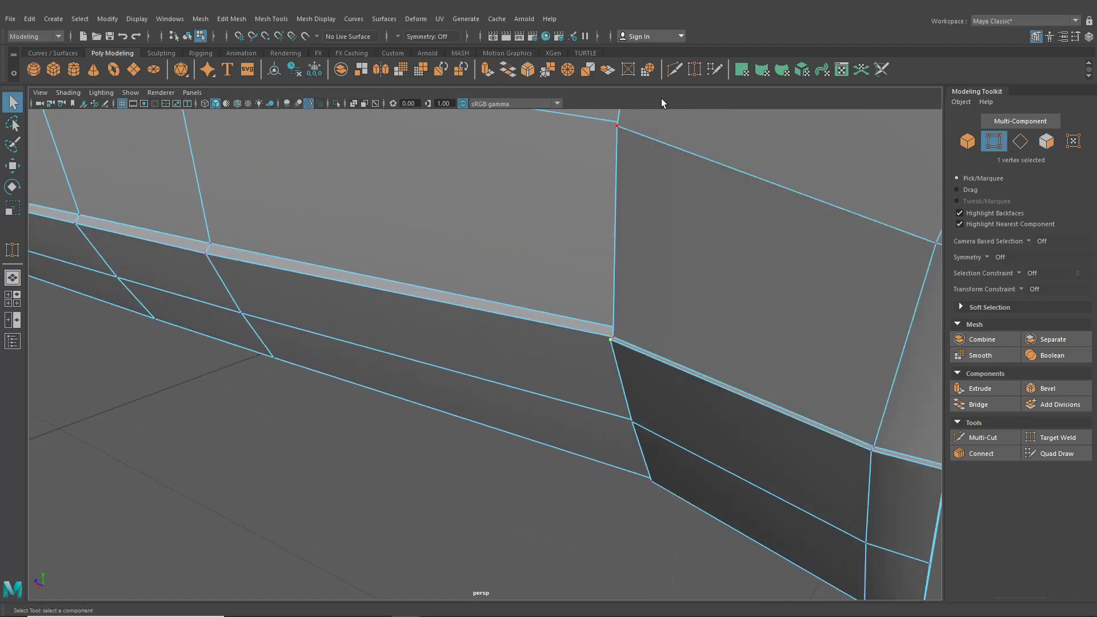
pyautogui.press('y')
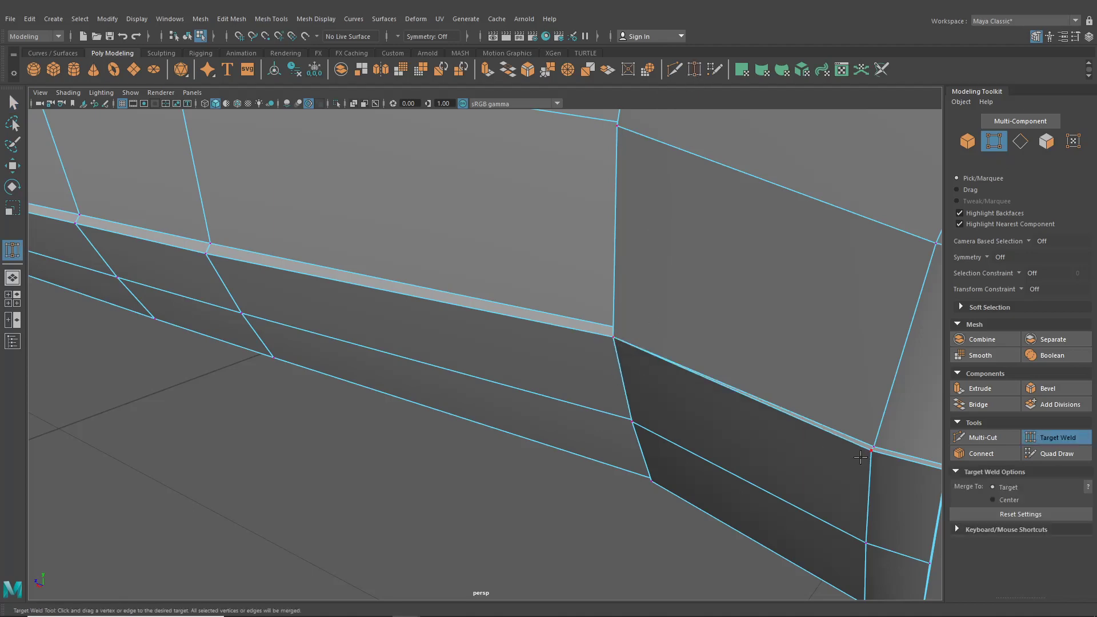
pyautogui.keyDown('alt'); pyautogui.moveTo(876, 444); pyautogui.dragTo(783, 430); pyautogui.keyUp('alt')
pyautogui.keyDown('alt'); pyautogui.moveTo(786, 486); pyautogui.dragTo(727, 530); pyautogui.keyUp('alt')
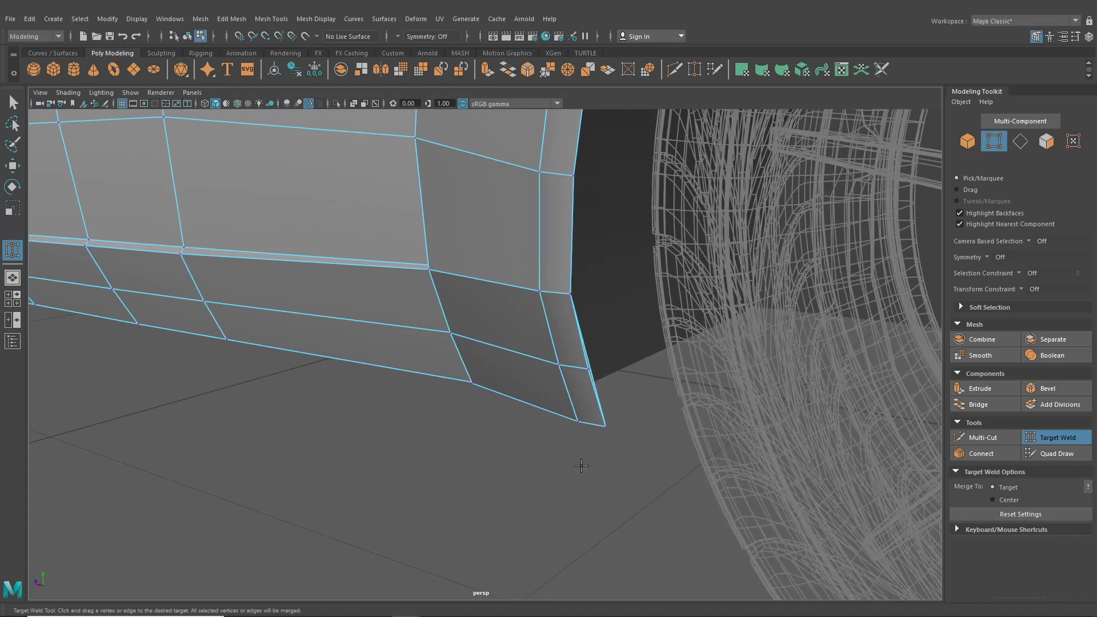
# Target weld the remaining doubled vertices down the narrow strip crossing the sill ahead of the rear wheel
pyautogui.keyDown('alt'); pyautogui.moveTo(581, 466); pyautogui.dragTo(728, 475); pyautogui.keyUp('alt')
pyautogui.keyDown('alt'); pyautogui.moveTo(747, 469); pyautogui.dragTo(691, 468, button='right'); pyautogui.keyUp('alt')
pyautogui.keyDown('alt'); pyautogui.moveTo(692, 468); pyautogui.dragTo(337, 492, button='middle'); pyautogui.keyUp('alt')
pyautogui.keyDown('alt'); pyautogui.moveTo(527, 365); pyautogui.dragTo(748, 388, button='right'); pyautogui.keyUp('alt')
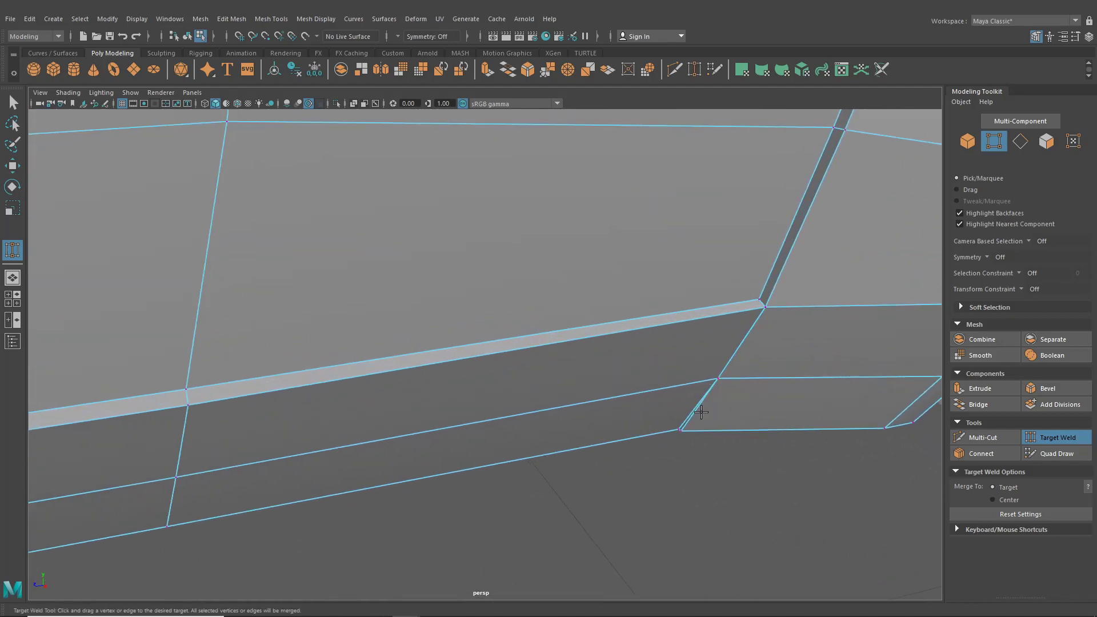
pyautogui.moveTo(668, 423); pyautogui.dragTo(667, 423)
# In face mode, delete the sliver face along the sill's rear edge ahead of the rear wheel
pyautogui.keyDown('alt'); pyautogui.moveTo(836, 425); pyautogui.dragTo(423, 400); pyautogui.keyUp('alt')
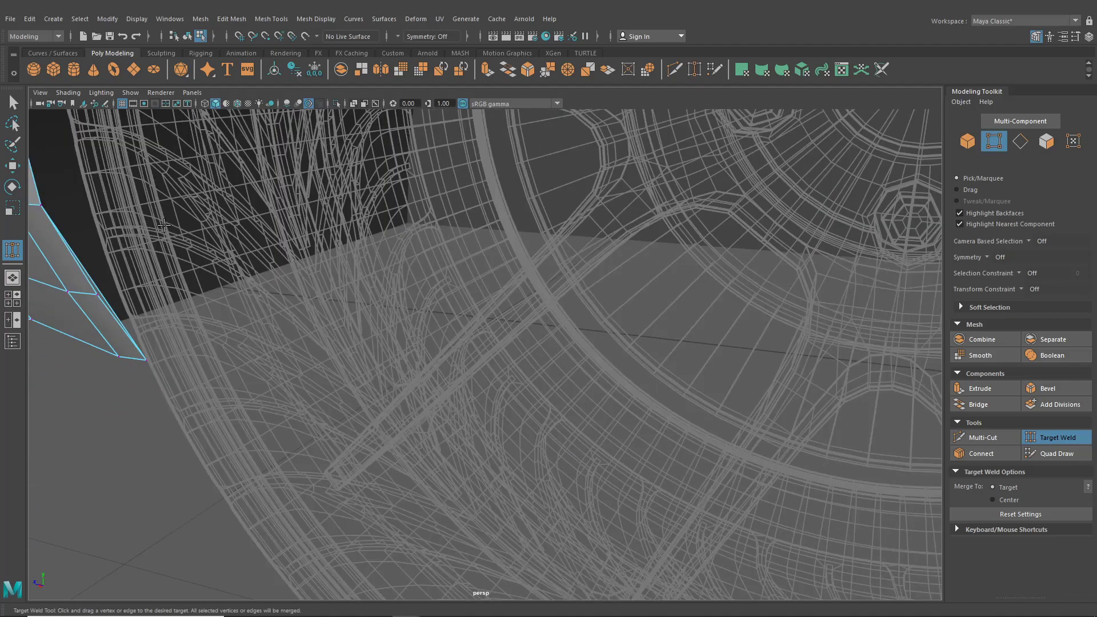
pyautogui.click(12, 103)
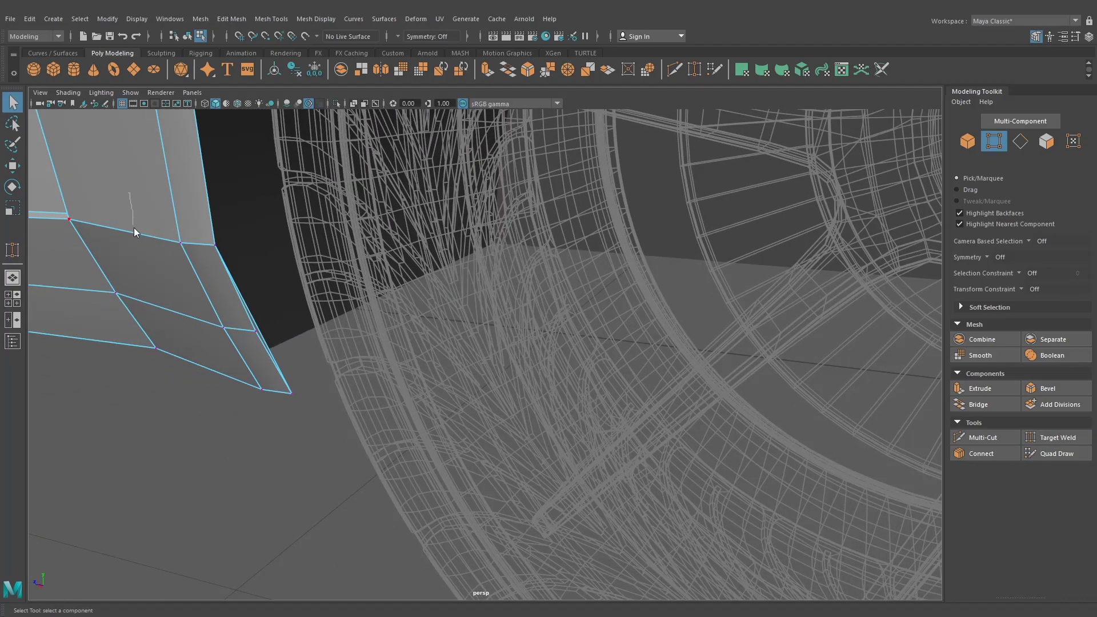
pyautogui.moveTo(131, 226); pyautogui.dragTo(148, 268, button='right')
pyautogui.click(252, 319)
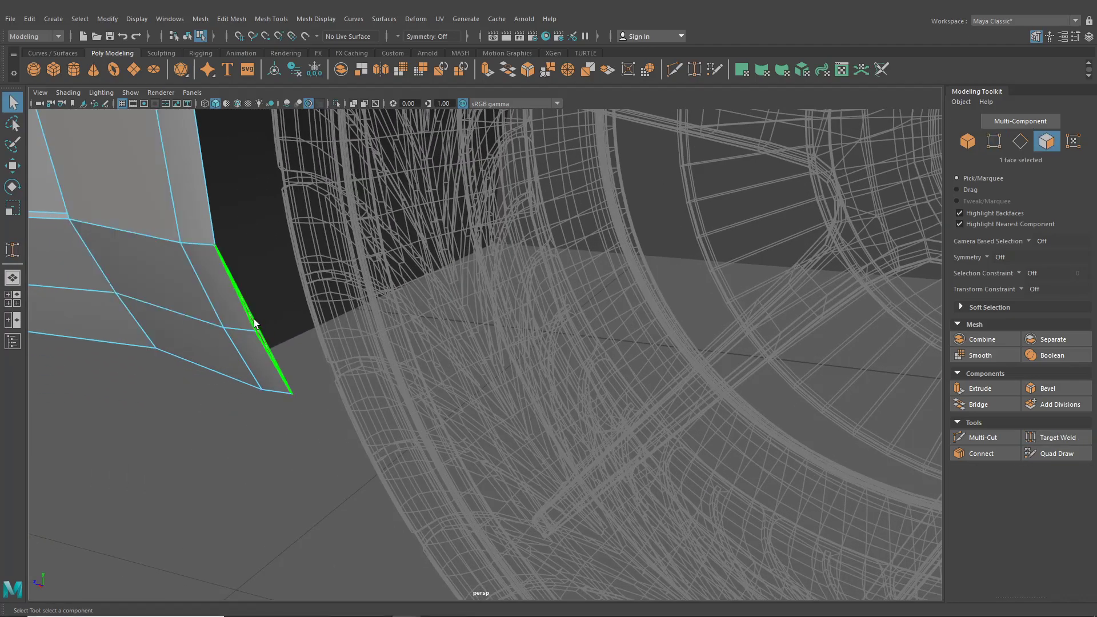
pyautogui.press('Delete')
pyautogui.scroll(-5, 245, 325)
# In the side view, select the vertices along the sill's upper edge between the wheel arches and nudge them vertically onto the blueprint line
pyautogui.click(17, 303)
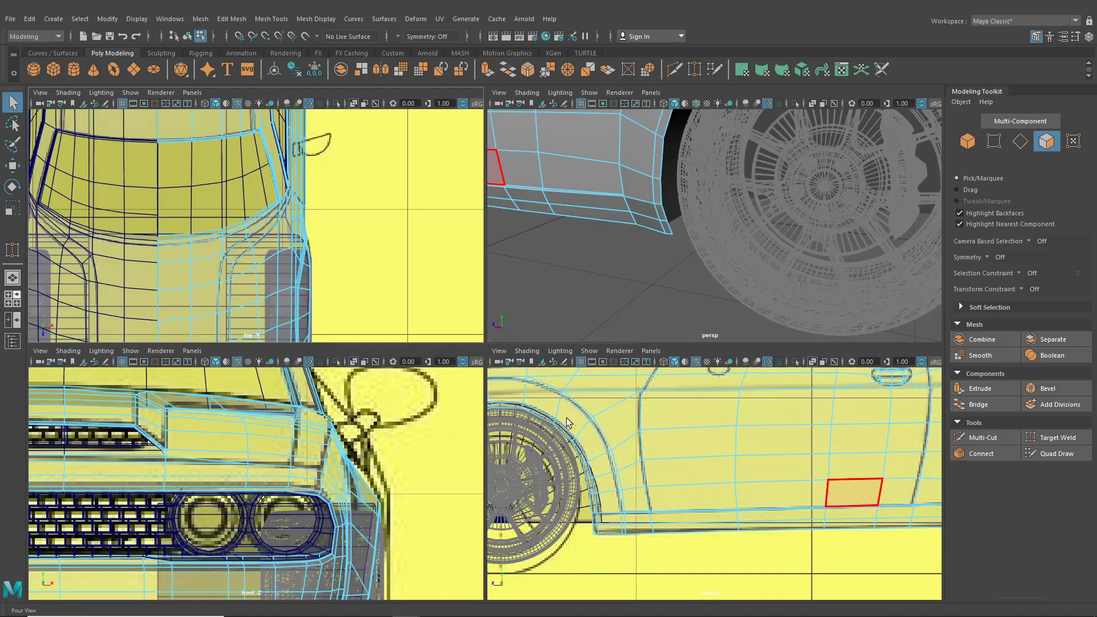
pyautogui.press('space')
pyautogui.moveTo(555, 290); pyautogui.dragTo(503, 288, button='right')
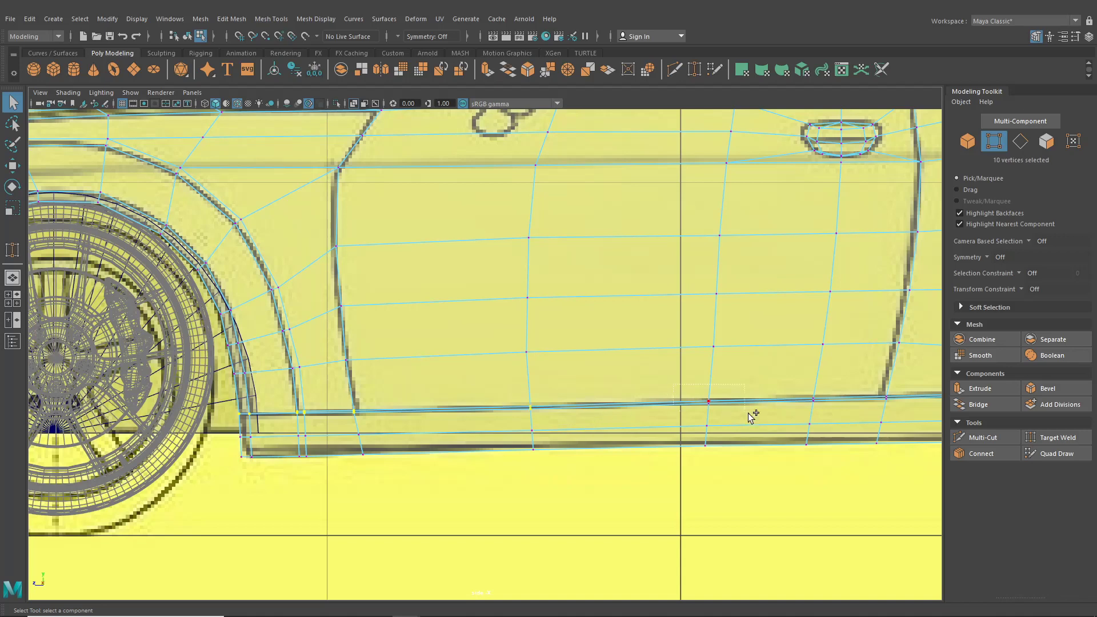
pyautogui.keyDown('shift'); pyautogui.moveTo(749, 413); pyautogui.dragTo(752, 413); pyautogui.keyUp('shift')
pyautogui.keyDown('alt'); pyautogui.moveTo(726, 416); pyautogui.dragTo(483, 420, button='middle'); pyautogui.keyUp('alt')
pyautogui.keyDown('shift'); pyautogui.moveTo(548, 389); pyautogui.dragTo(615, 410); pyautogui.keyUp('shift')
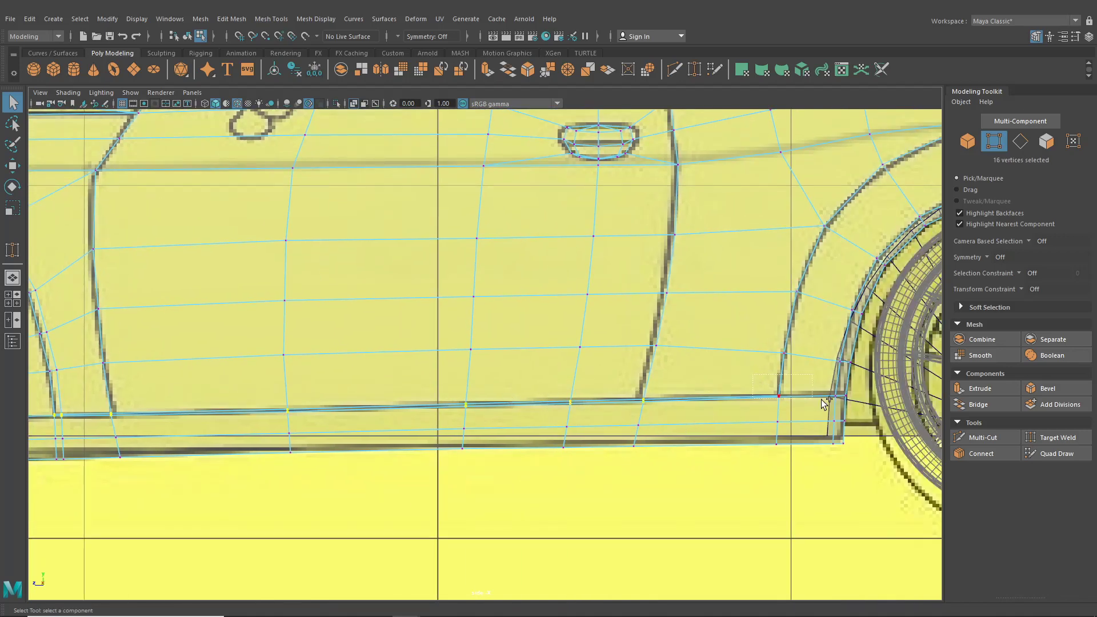
pyautogui.click(13, 171)
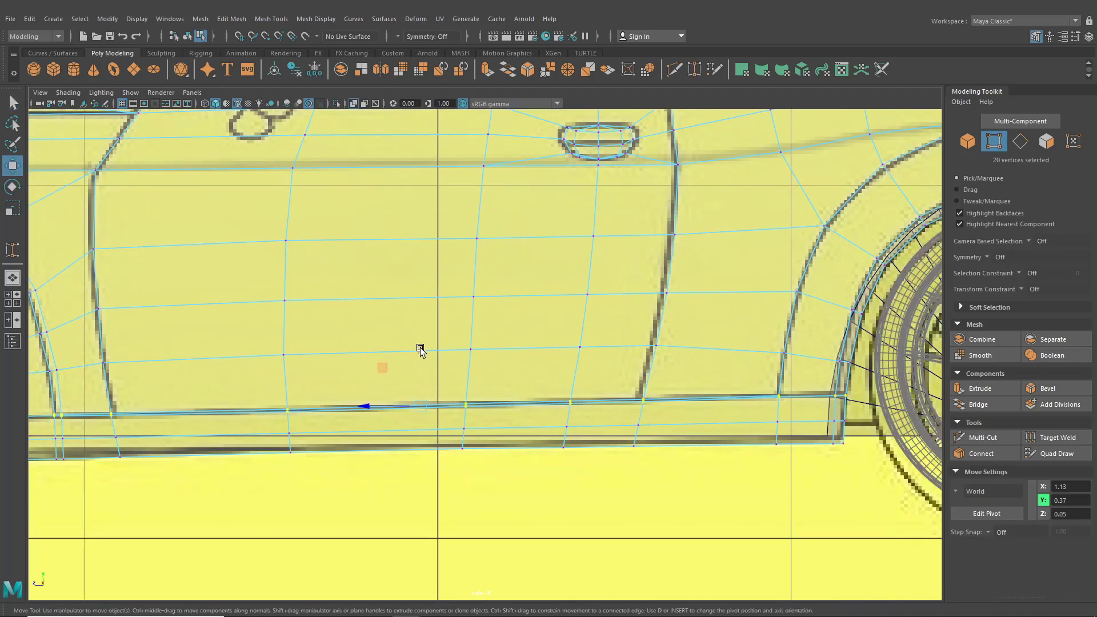
pyautogui.moveTo(420, 348); pyautogui.dragTo(421, 350)
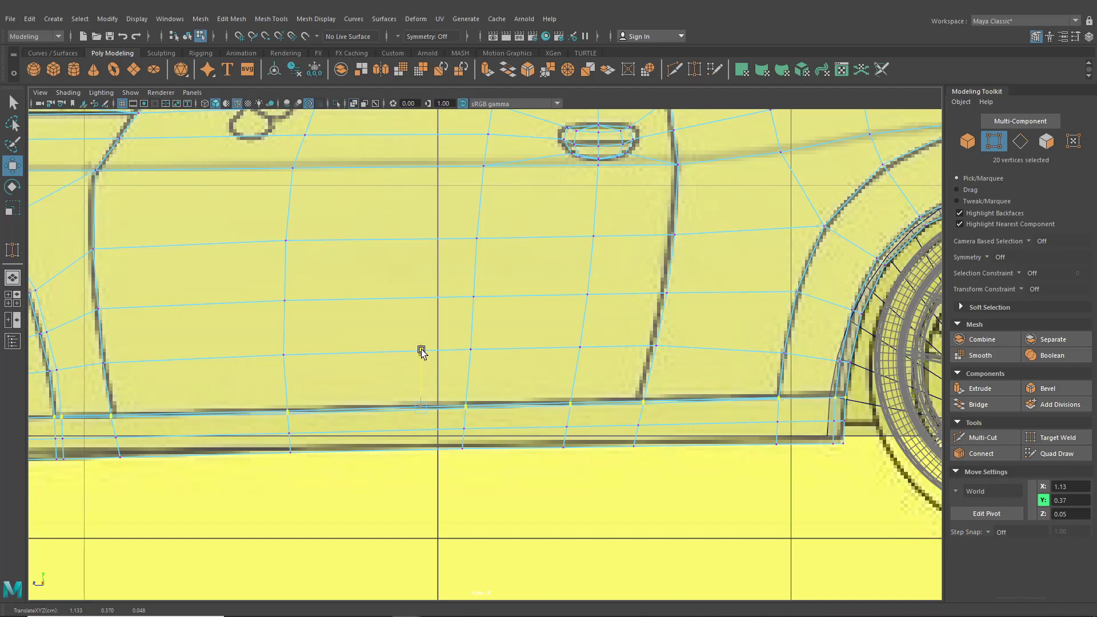
pyautogui.keyDown('alt'); pyautogui.moveTo(421, 351); pyautogui.dragTo(524, 346, button='middle'); pyautogui.keyUp('alt')
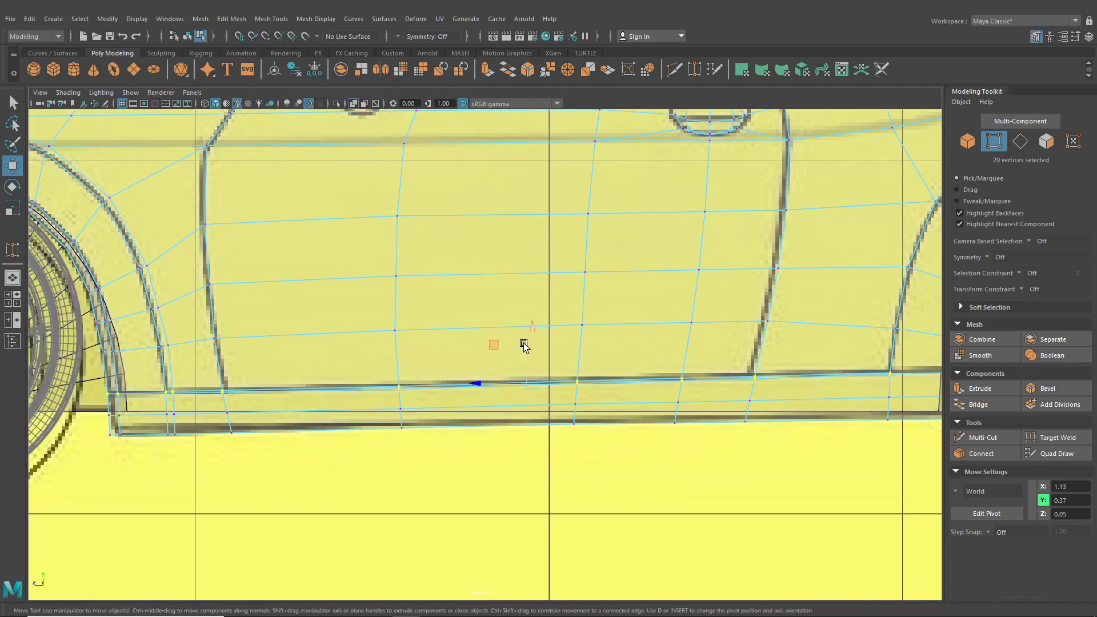
# Insert an edge loop across the lower door faces, just above the narrow strip along the sill's upper edge
pyautogui.click(257, 21)
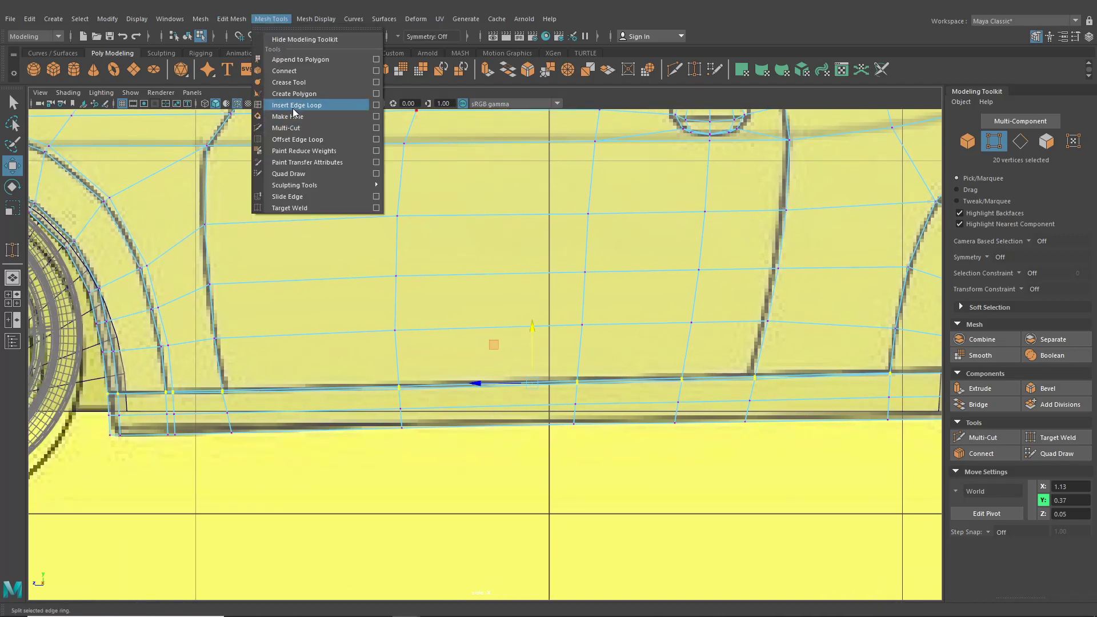
pyautogui.click(293, 107)
pyautogui.keyDown('alt'); pyautogui.moveTo(511, 296); pyautogui.dragTo(325, 292, button='middle'); pyautogui.keyUp('alt')
pyautogui.scroll(2, 518, 351)
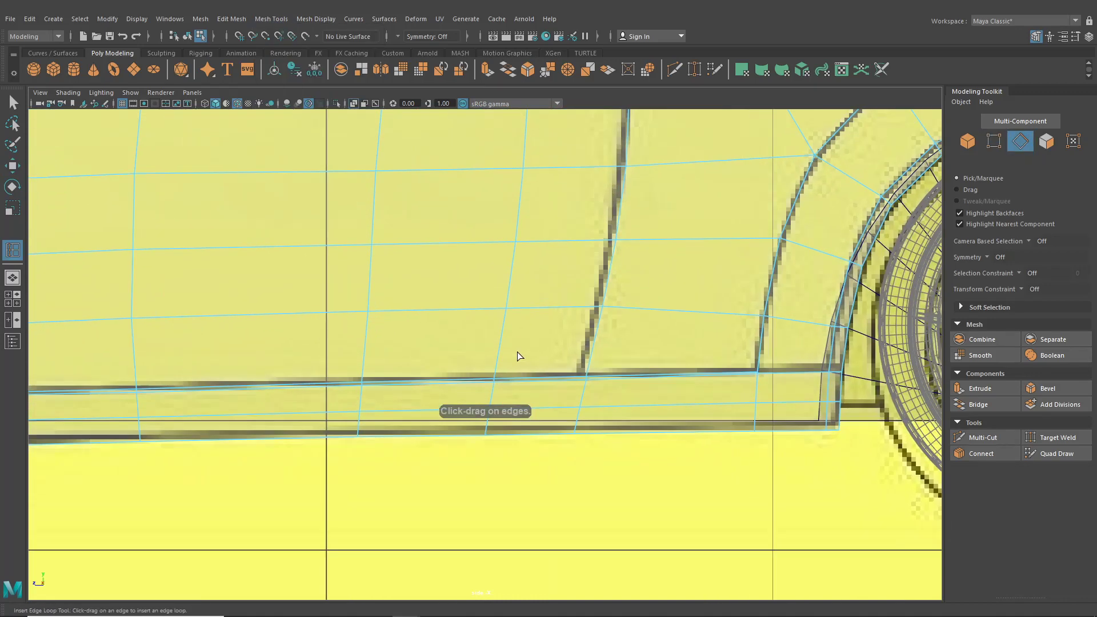
pyautogui.click(494, 376)
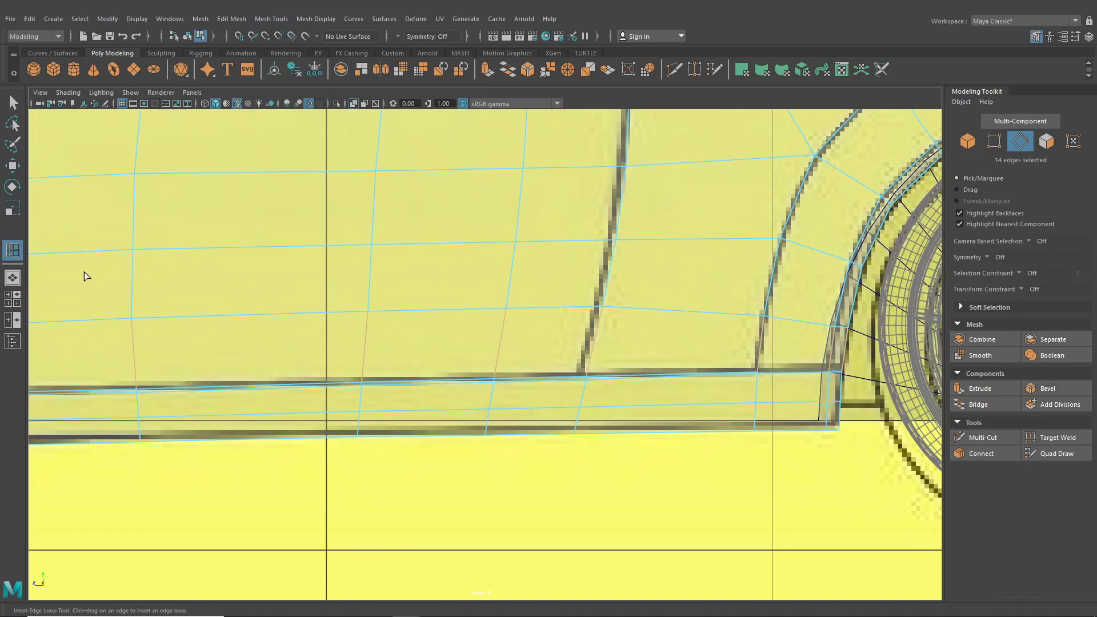
pyautogui.click(14, 285)
pyautogui.keyDown('alt'); pyautogui.moveTo(483, 379); pyautogui.dragTo(640, 377, button='middle'); pyautogui.keyUp('alt')
pyautogui.keyDown('alt'); pyautogui.moveTo(639, 377); pyautogui.dragTo(617, 399); pyautogui.keyUp('alt')
pyautogui.keyDown('alt'); pyautogui.moveTo(616, 395); pyautogui.dragTo(661, 377, button='right'); pyautogui.keyUp('alt')
pyautogui.keyDown('alt'); pyautogui.moveTo(640, 338); pyautogui.dragTo(583, 353, button='middle'); pyautogui.keyUp('alt')
pyautogui.keyDown('alt'); pyautogui.moveTo(583, 353); pyautogui.dragTo(677, 431, button='right'); pyautogui.keyUp('alt')
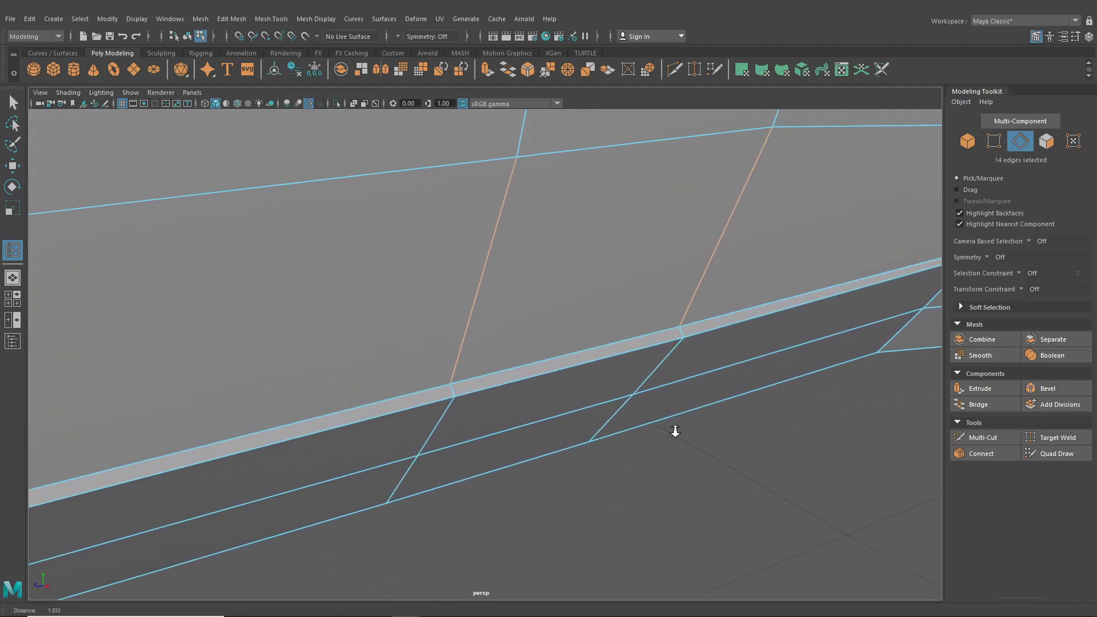
pyautogui.keyDown('alt'); pyautogui.moveTo(671, 405); pyautogui.dragTo(619, 419, button='middle'); pyautogui.keyUp('alt')
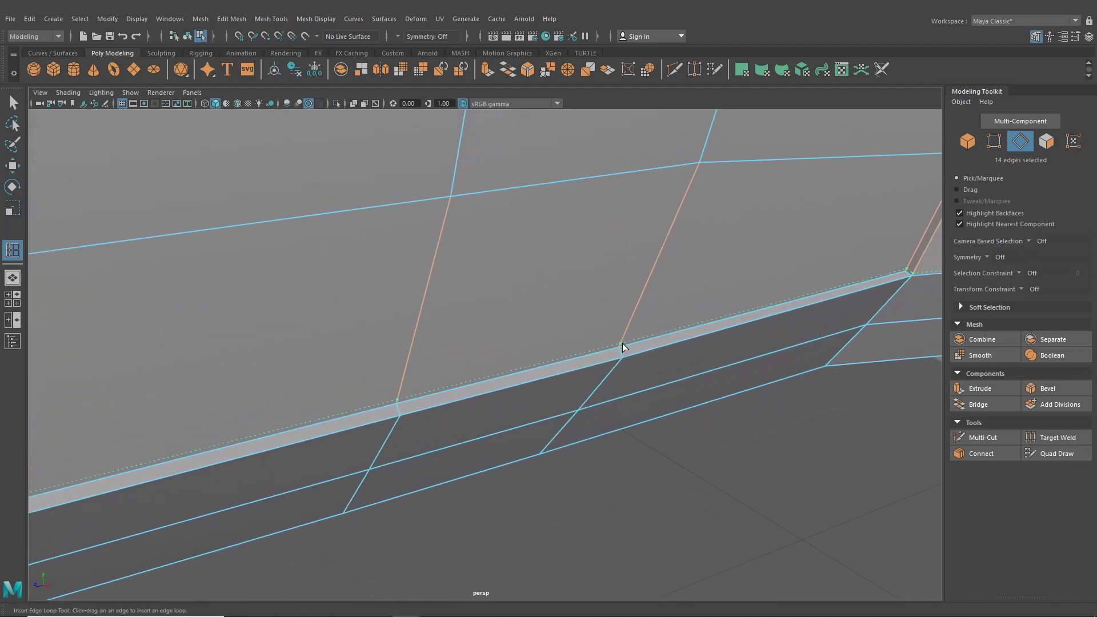
pyautogui.moveTo(622, 344); pyautogui.dragTo(623, 344)
pyautogui.keyDown('alt'); pyautogui.moveTo(623, 344); pyautogui.dragTo(529, 328); pyautogui.keyUp('alt')
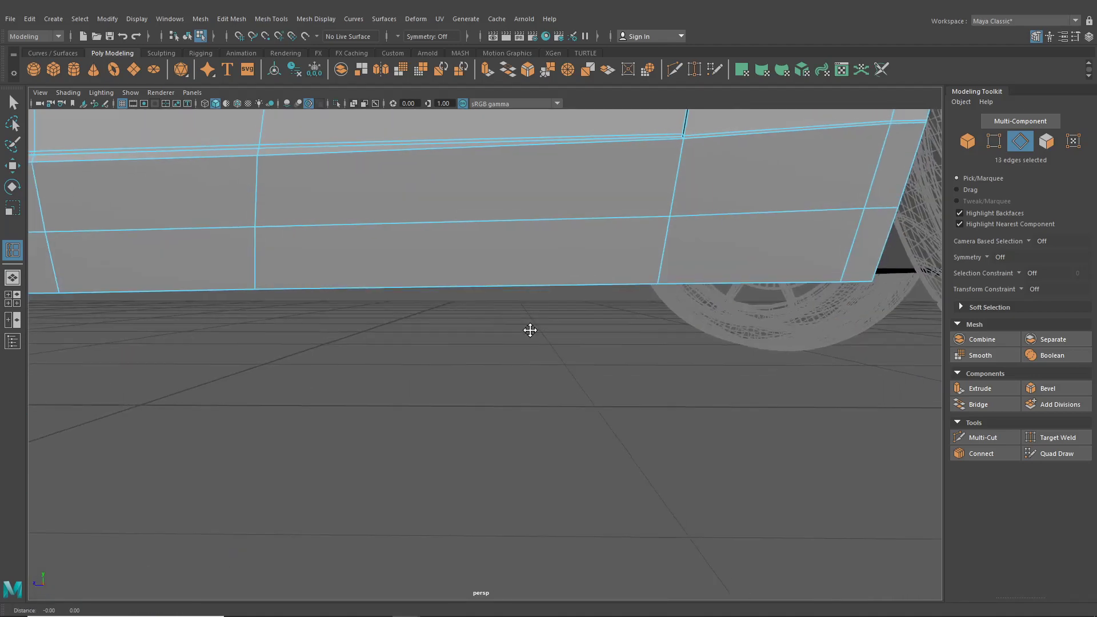
# In face mode, select the thin row of faces between the new edge loop and the sill strip, and delete it
pyautogui.keyDown('alt'); pyautogui.moveTo(530, 328); pyautogui.dragTo(766, 367, button='middle'); pyautogui.keyUp('alt')
pyautogui.keyDown('alt'); pyautogui.moveTo(526, 357); pyautogui.dragTo(789, 371, button='middle'); pyautogui.keyUp('alt')
pyautogui.keyDown('alt'); pyautogui.moveTo(389, 366); pyautogui.dragTo(591, 375, button='middle'); pyautogui.keyUp('alt')
pyautogui.keyDown('alt'); pyautogui.moveTo(573, 358); pyautogui.dragTo(382, 350, button='right'); pyautogui.keyUp('alt')
pyautogui.keyDown('alt'); pyautogui.moveTo(383, 350); pyautogui.dragTo(476, 351, button='middle'); pyautogui.keyUp('alt')
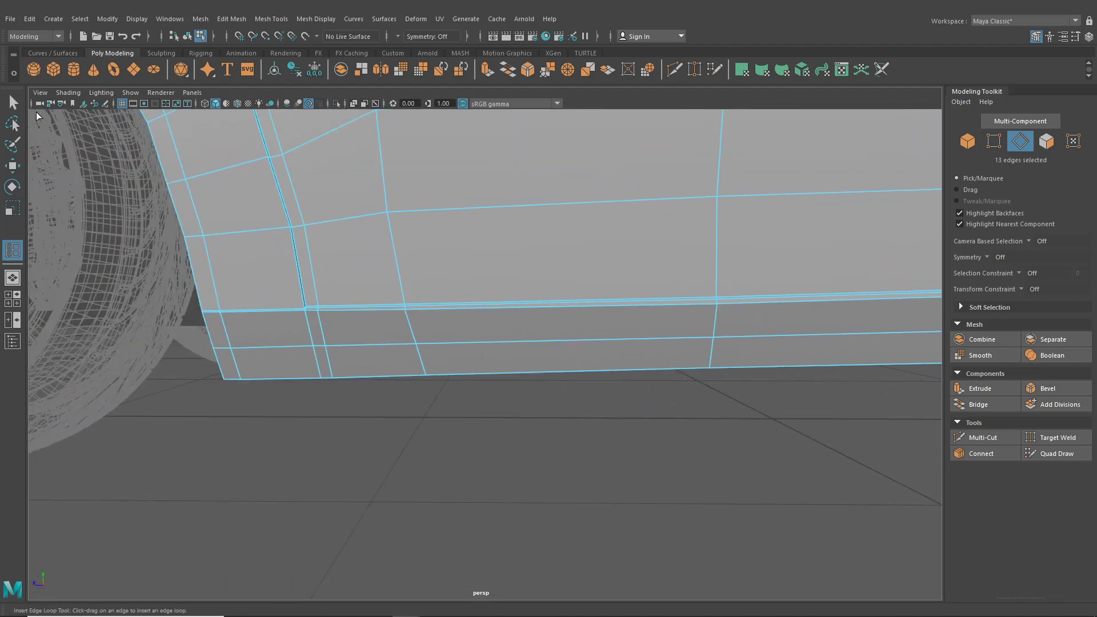
pyautogui.click(12, 102)
pyautogui.moveTo(390, 218); pyautogui.dragTo(479, 365, button='right')
pyautogui.click(338, 249)
pyautogui.keyDown('shift'); pyautogui.doubleClick(296, 251); pyautogui.keyUp('shift')
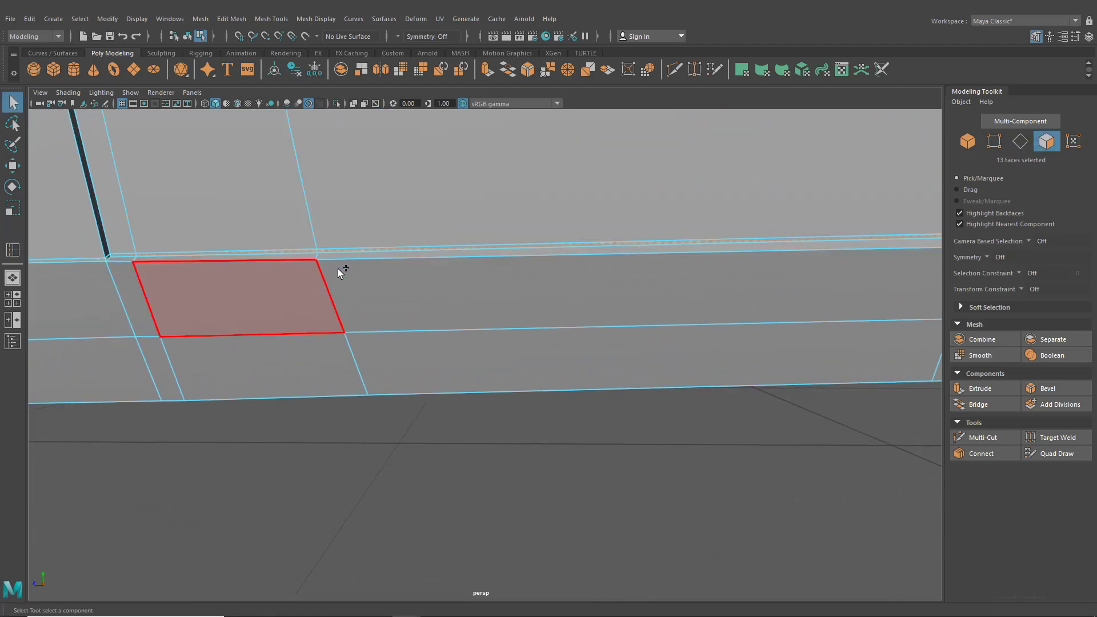
pyautogui.scroll(-4, 343, 271)
pyautogui.keyDown('alt'); pyautogui.moveTo(598, 331); pyautogui.dragTo(506, 345, button='middle'); pyautogui.keyUp('alt')
pyautogui.press('Delete')
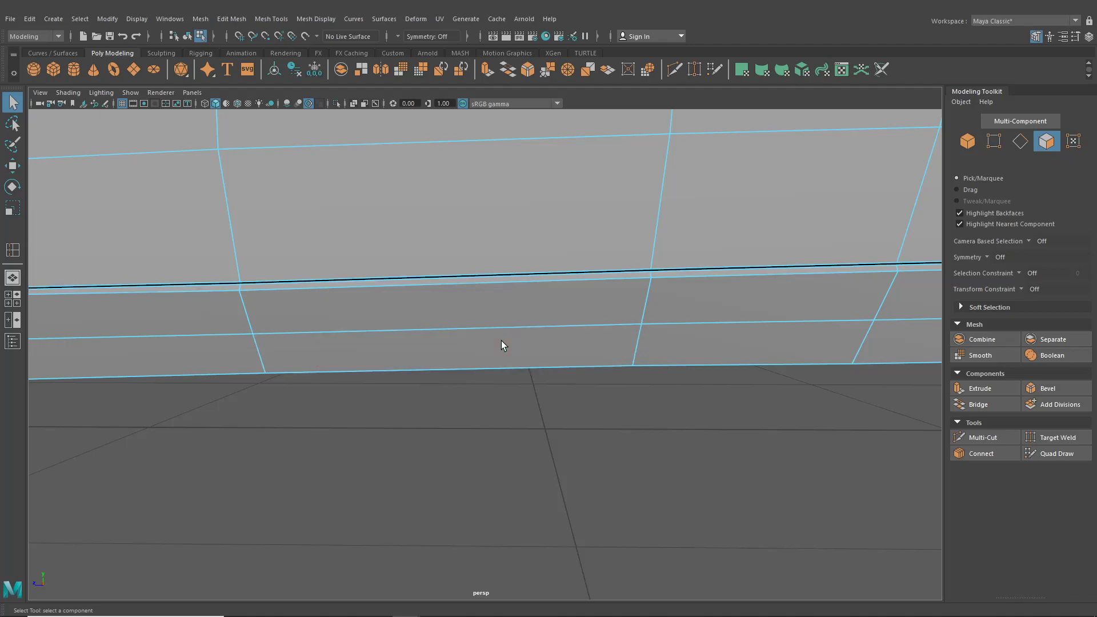
# Return to object mode with nothing selected and examine the gap between the door and the sill
pyautogui.scroll(-3, 501, 341)
pyautogui.click(188, 36)
pyautogui.click(413, 430)
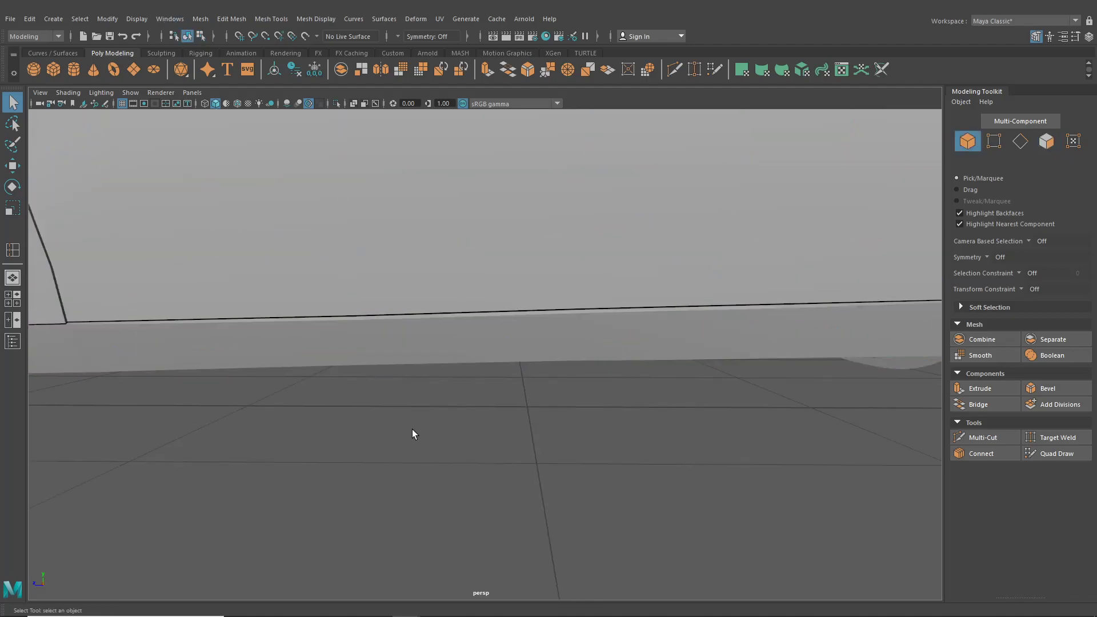
pyautogui.scroll(-3, 414, 435)
pyautogui.moveTo(455, 429)
pyautogui.keyDown('alt'); pyautogui.mouseDown()
pyautogui.moveTo(466, 428)
pyautogui.moveTo(350, 433)
pyautogui.moveTo(413, 463)
pyautogui.moveTo(388, 418)
pyautogui.moveTo(456, 426)
pyautogui.mouseUp(); pyautogui.keyUp('alt')
pyautogui.keyDown('alt'); pyautogui.moveTo(428, 403); pyautogui.dragTo(489, 381, button='middle'); pyautogui.keyUp('alt')
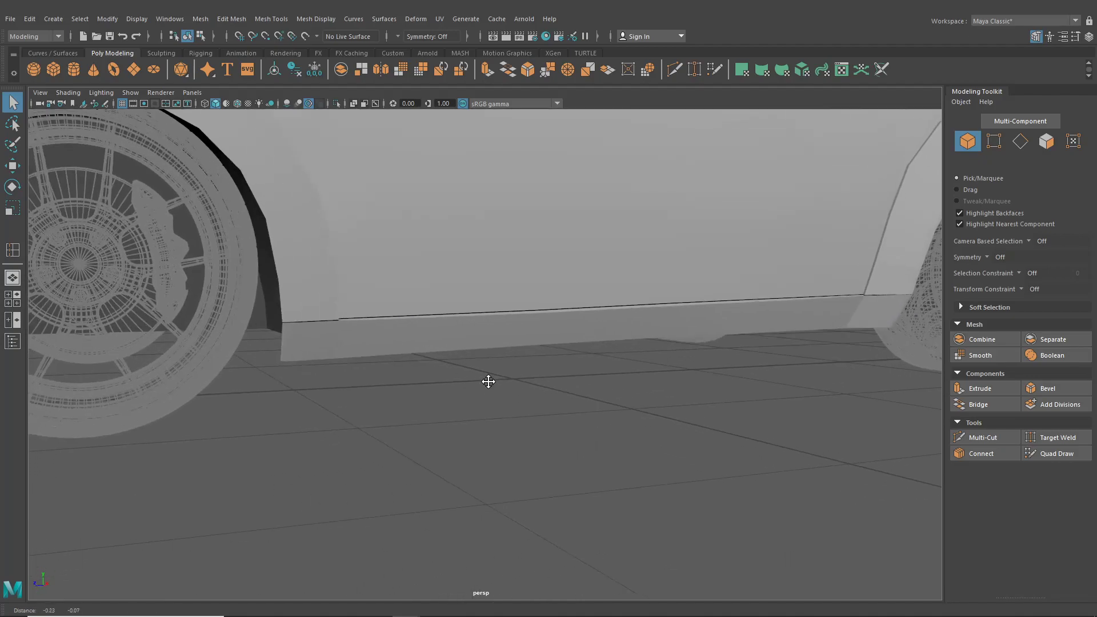
pyautogui.keyDown('alt'); pyautogui.moveTo(489, 382); pyautogui.dragTo(313, 295); pyautogui.keyUp('alt')
# Select the sill's middle row of vertices from front to rear, and move it slightly outward and down to round the sill
pyautogui.click(362, 340)
pyautogui.moveTo(235, 251); pyautogui.dragTo(217, 296, button='right')
pyautogui.moveTo(309, 312); pyautogui.dragTo(311, 312)
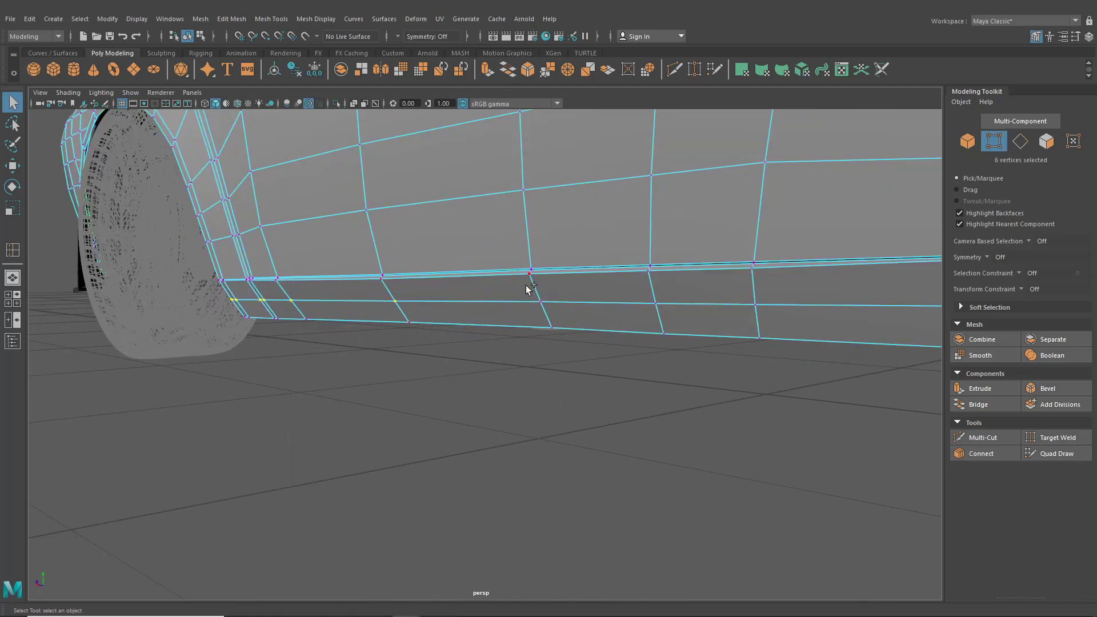
pyautogui.keyDown('alt'); pyautogui.moveTo(781, 331); pyautogui.dragTo(565, 331, button='middle'); pyautogui.keyUp('alt')
pyautogui.keyDown('shift'); pyautogui.moveTo(536, 288); pyautogui.dragTo(707, 337); pyautogui.keyUp('shift')
pyautogui.click(12, 171)
pyautogui.keyDown('alt'); pyautogui.moveTo(153, 273); pyautogui.dragTo(212, 280); pyautogui.keyUp('alt')
pyautogui.moveTo(179, 319); pyautogui.dragTo(175, 313)
pyautogui.moveTo(176, 312); pyautogui.dragTo(176, 312)
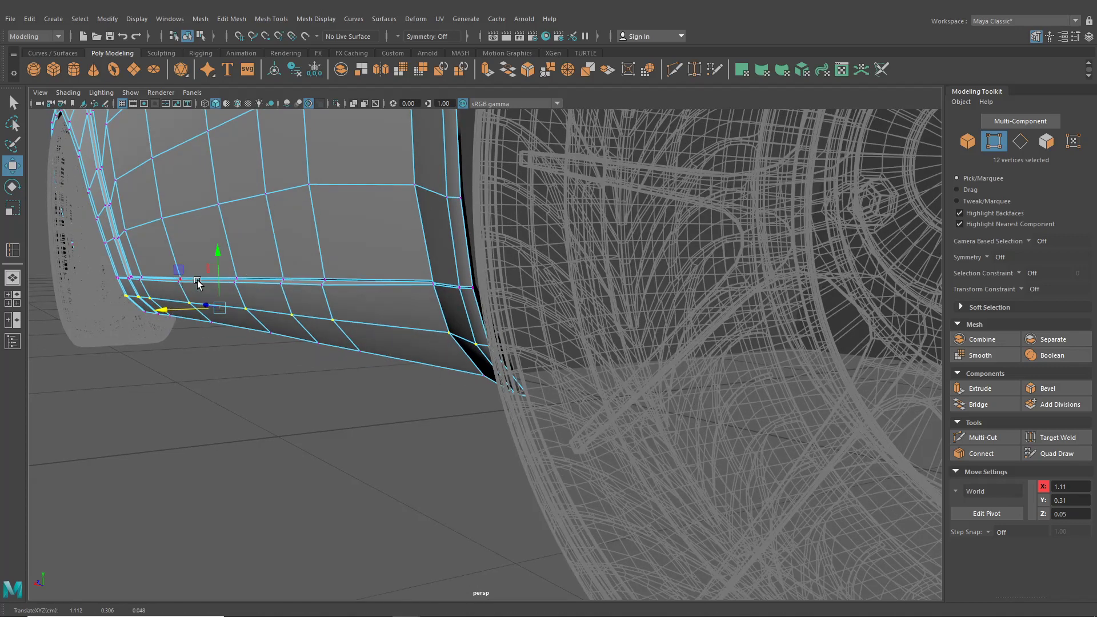
pyautogui.moveTo(218, 280); pyautogui.dragTo(185, 313)
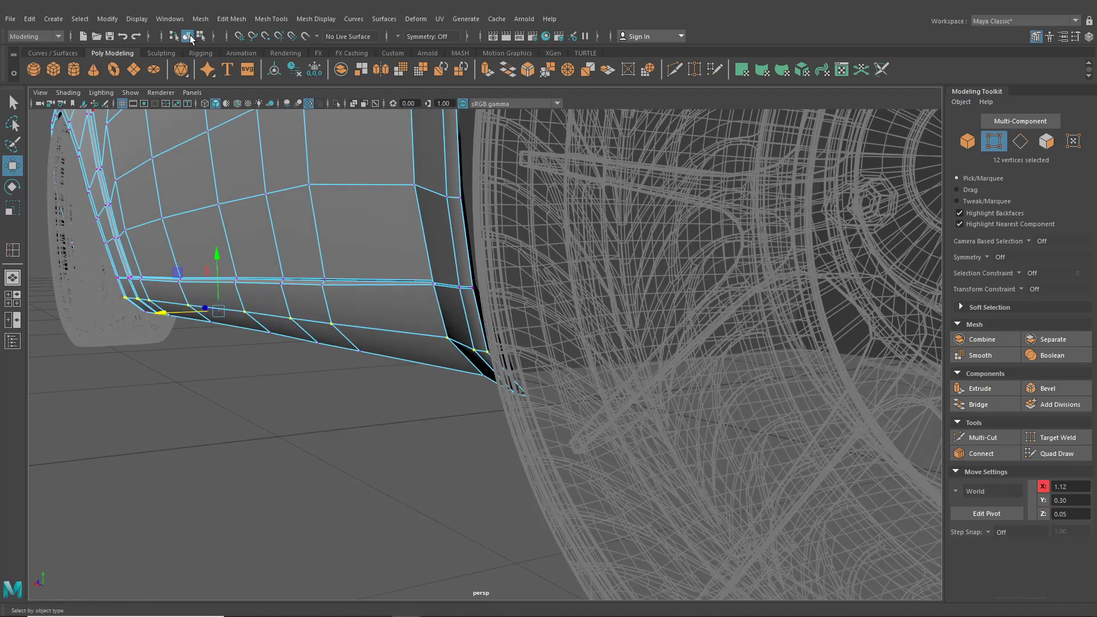
# Examine the smoothed sill in object mode, return the body to its unsmoothed display and check the whole car
pyautogui.click(187, 36)
pyautogui.click(254, 366)
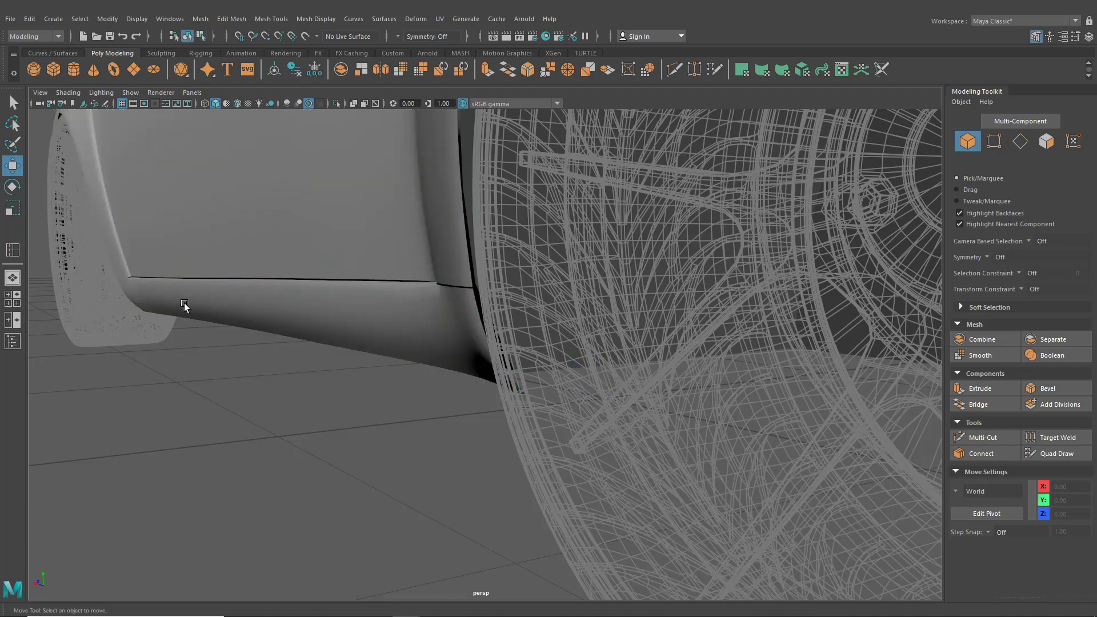
pyautogui.keyDown('alt'); pyautogui.moveTo(231, 335); pyautogui.dragTo(451, 384); pyautogui.keyUp('alt')
pyautogui.scroll(-4, 353, 345)
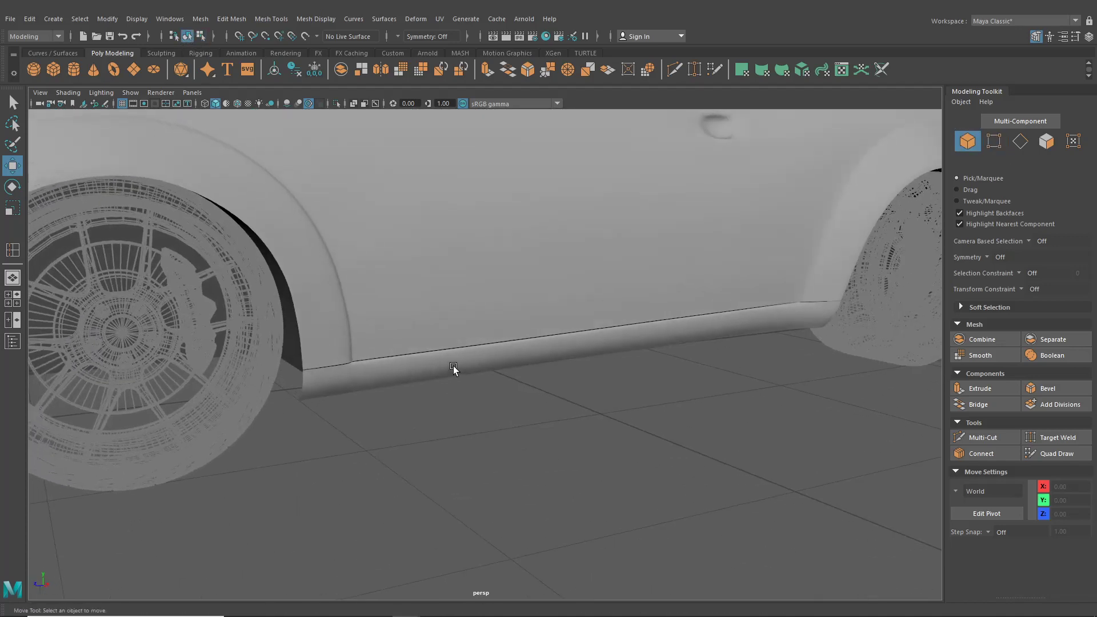
pyautogui.click(453, 367)
pyautogui.click(441, 440)
pyautogui.click(482, 367)
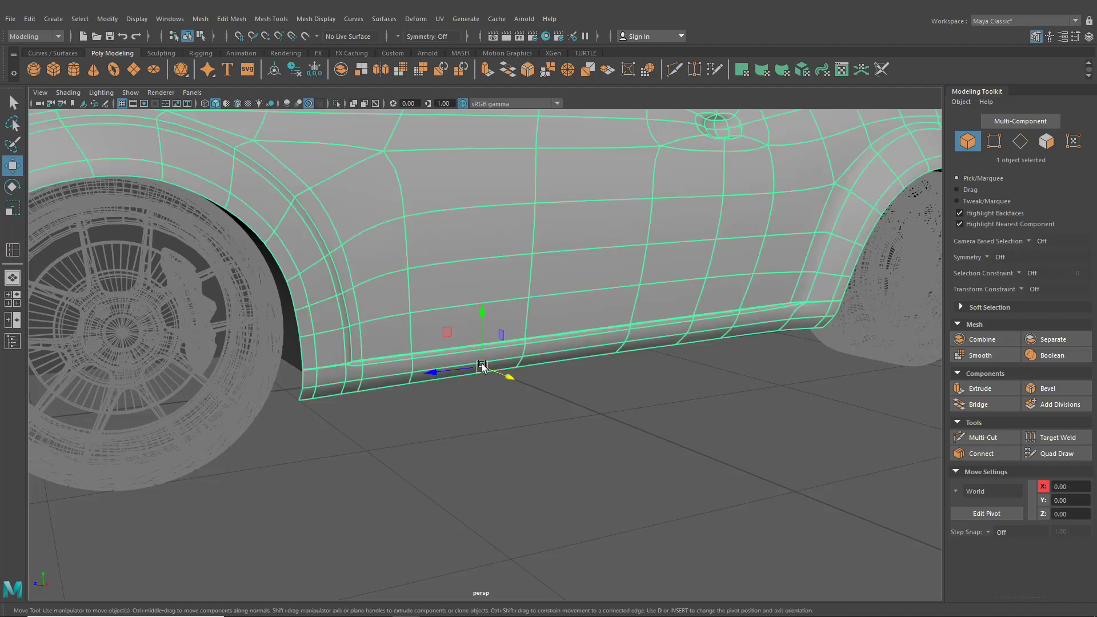
pyautogui.press('1')
pyautogui.scroll(-4, 493, 387)
pyautogui.keyDown('alt'); pyautogui.moveTo(490, 408); pyautogui.dragTo(425, 428); pyautogui.keyUp('alt')
pyautogui.click(424, 430)
pyautogui.scroll(-3, 428, 420)
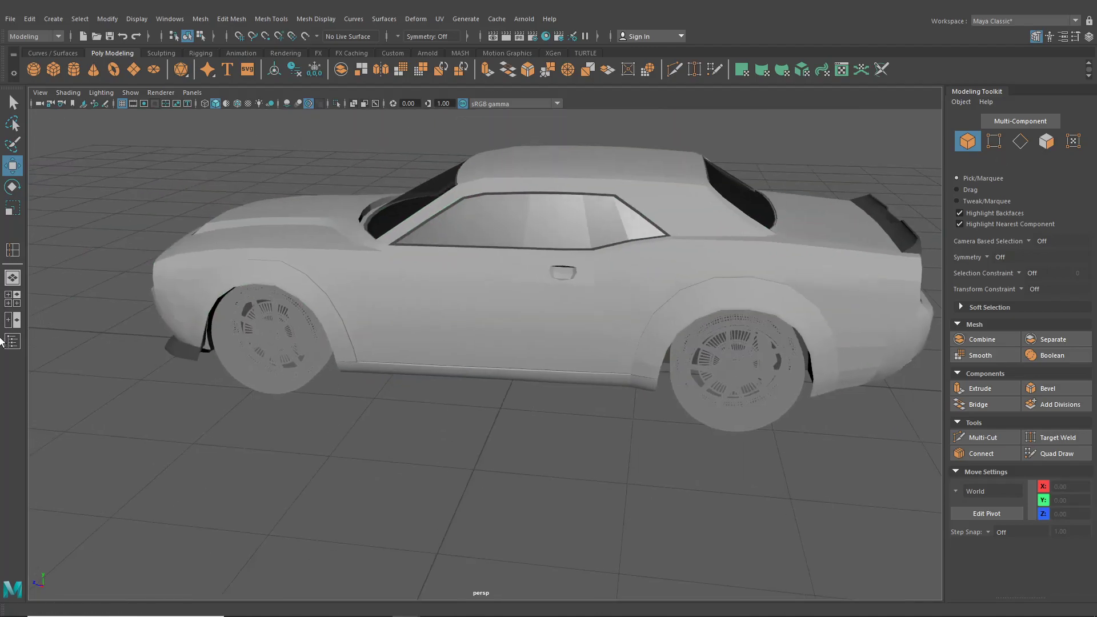
# In the side view, shift the sill vertices below the door's rear edge lengthwise to line up with the blueprint's door seam
pyautogui.click(10, 307)
pyautogui.press('space')
pyautogui.scroll(6, 528, 435)
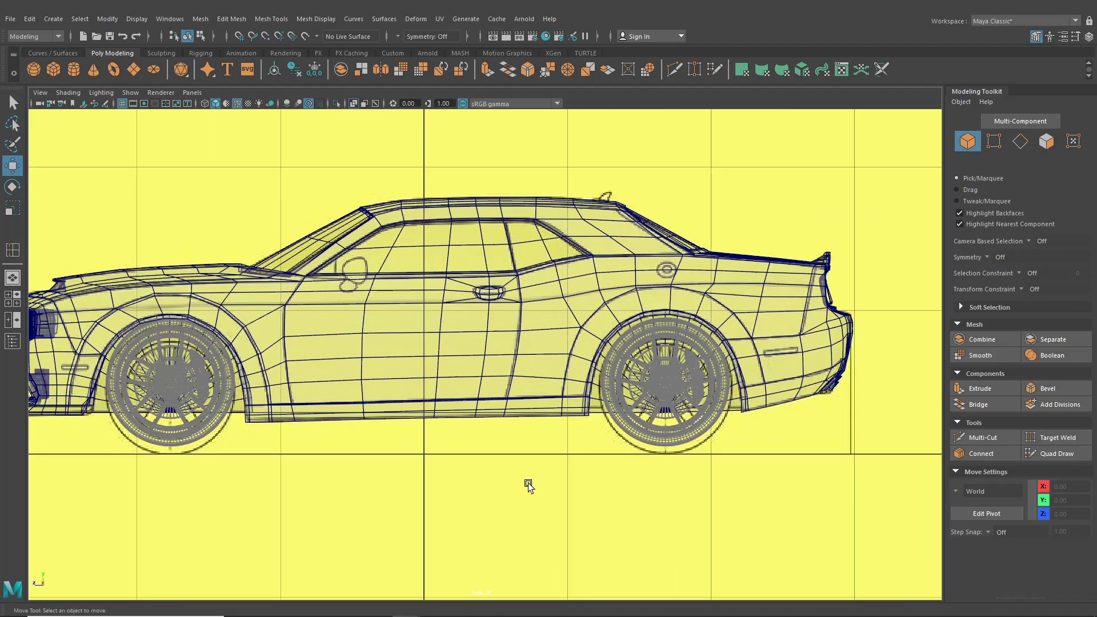
pyautogui.click(527, 389)
pyautogui.scroll(5, 497, 375)
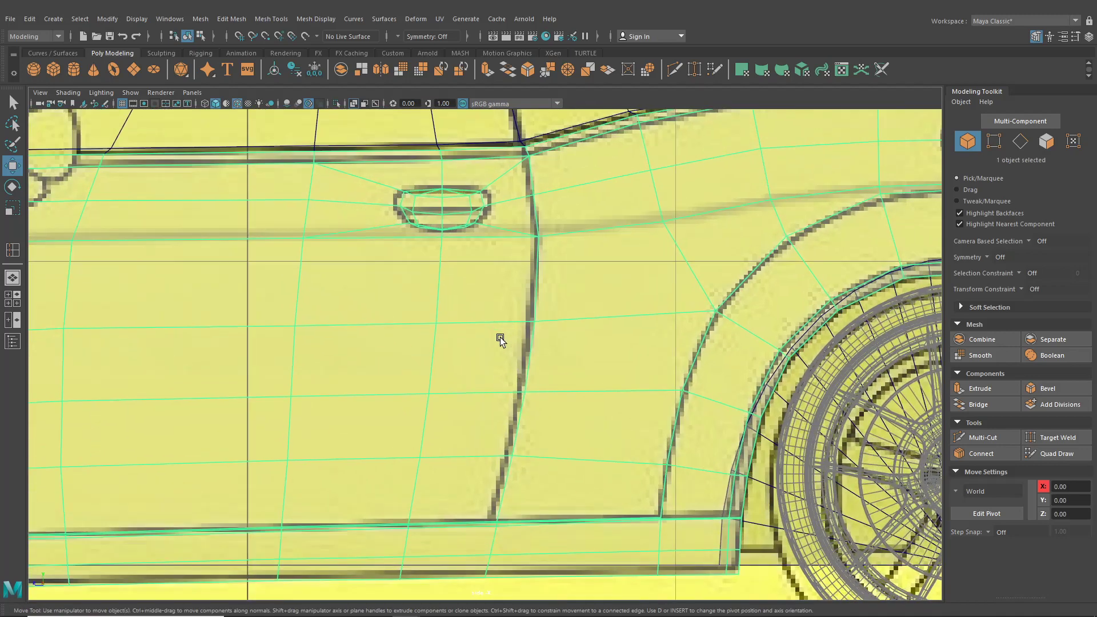
pyautogui.moveTo(521, 293); pyautogui.dragTo(474, 292, button='right')
pyautogui.moveTo(544, 576); pyautogui.dragTo(545, 574)
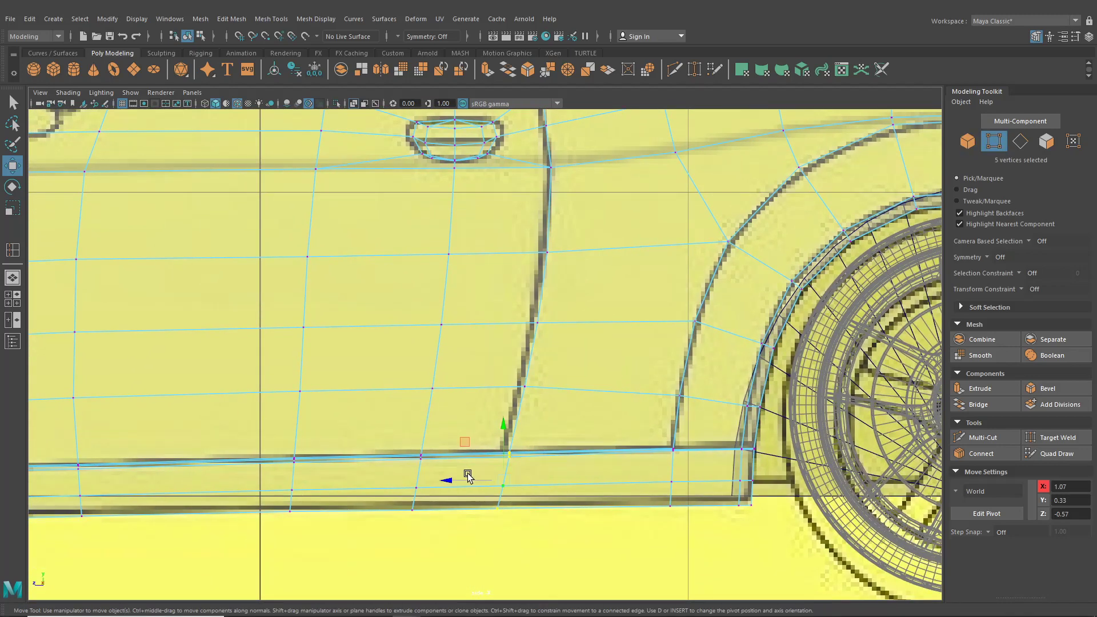
pyautogui.moveTo(469, 484); pyautogui.dragTo(466, 484)
# Move individual vertices along the door's rear edge, up to the one beside the handle, to follow the blueprint's door seam
pyautogui.click(524, 385)
pyautogui.moveTo(496, 387); pyautogui.dragTo(511, 325)
pyautogui.scroll(2, 529, 284)
pyautogui.keyDown('alt'); pyautogui.moveTo(524, 291); pyautogui.dragTo(522, 424, button='middle'); pyautogui.keyUp('alt')
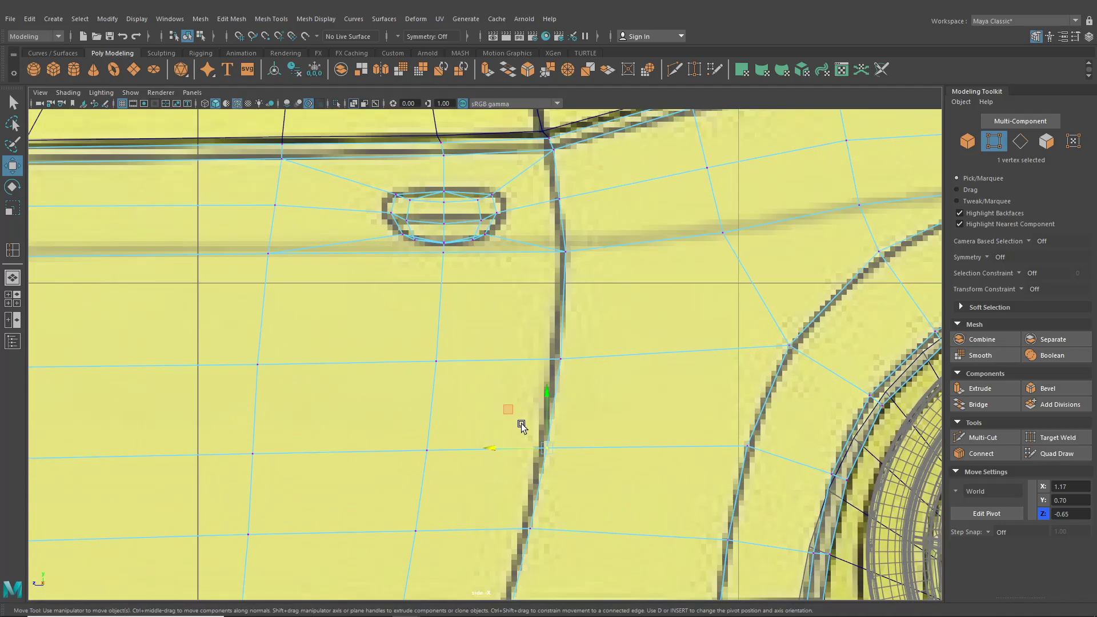
pyautogui.keyDown('alt'); pyautogui.moveTo(556, 204); pyautogui.dragTo(517, 296, button='middle'); pyautogui.keyUp('alt')
pyautogui.scroll(2, 519, 295)
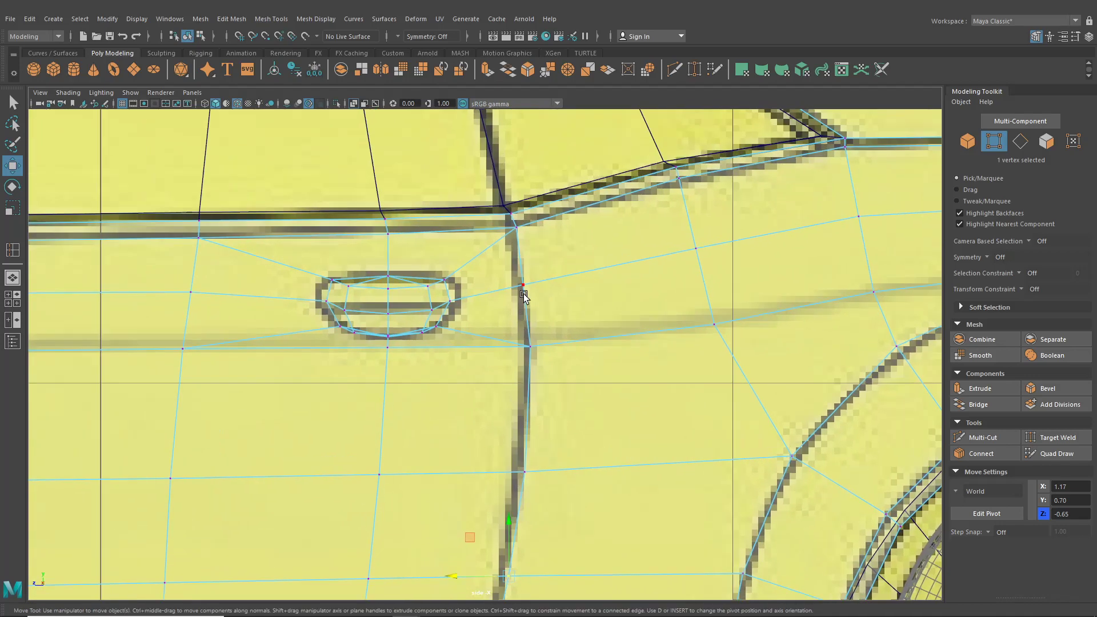
pyautogui.click(522, 287)
pyautogui.moveTo(480, 289); pyautogui.dragTo(480, 287)
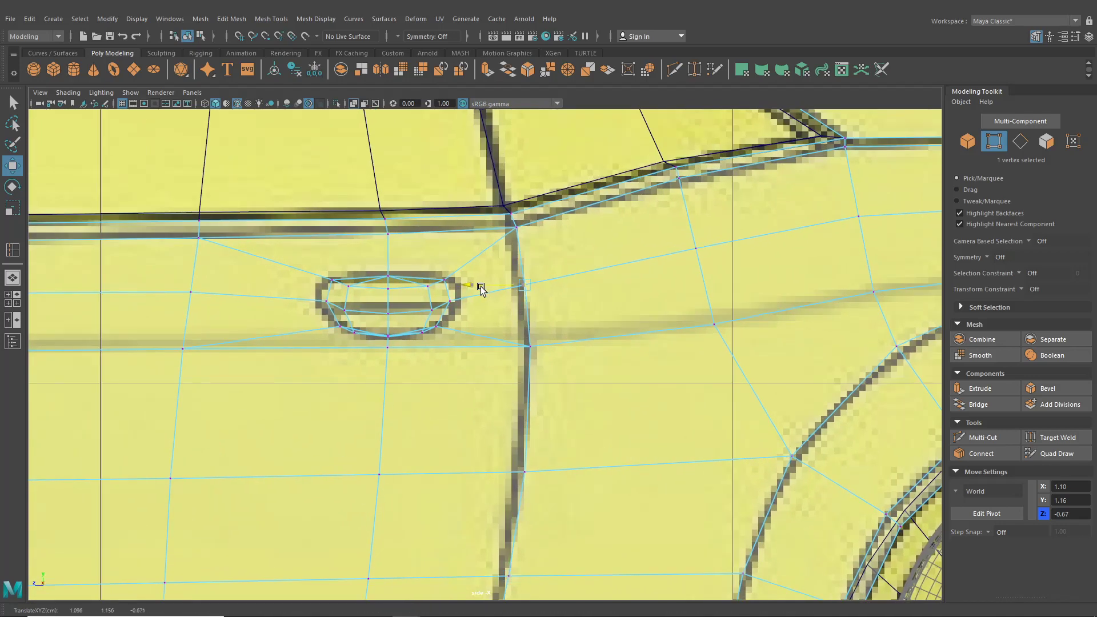
# Move vertices along the slanted upper part of the door's front edge onto the blueprint's door seam
pyautogui.scroll(-10, 600, 448)
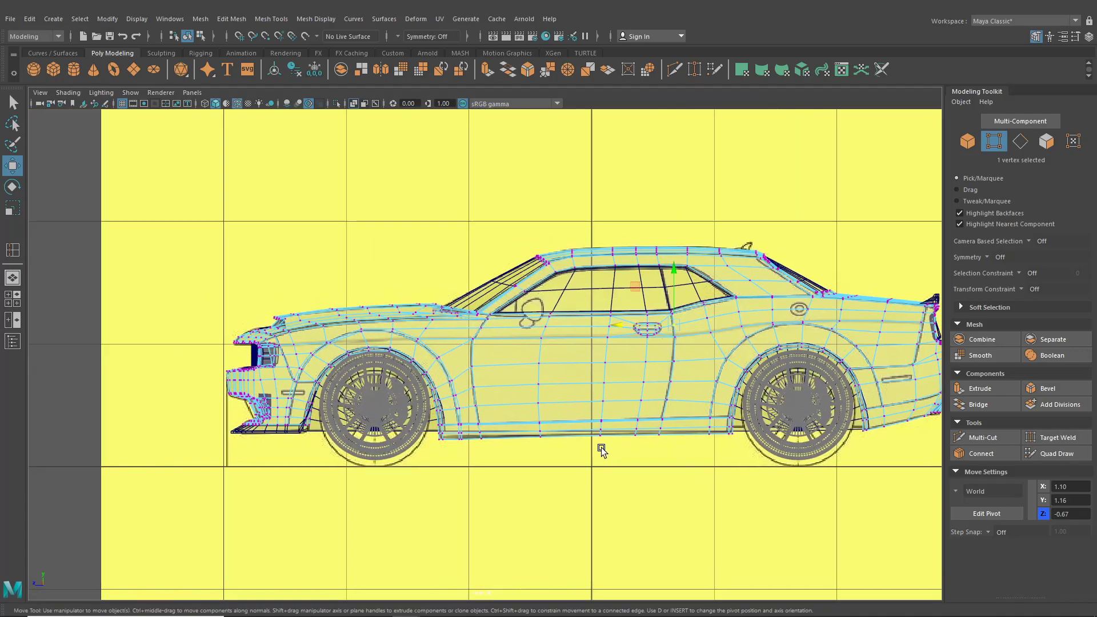
pyautogui.scroll(10, 514, 436)
pyautogui.scroll(3, 508, 434)
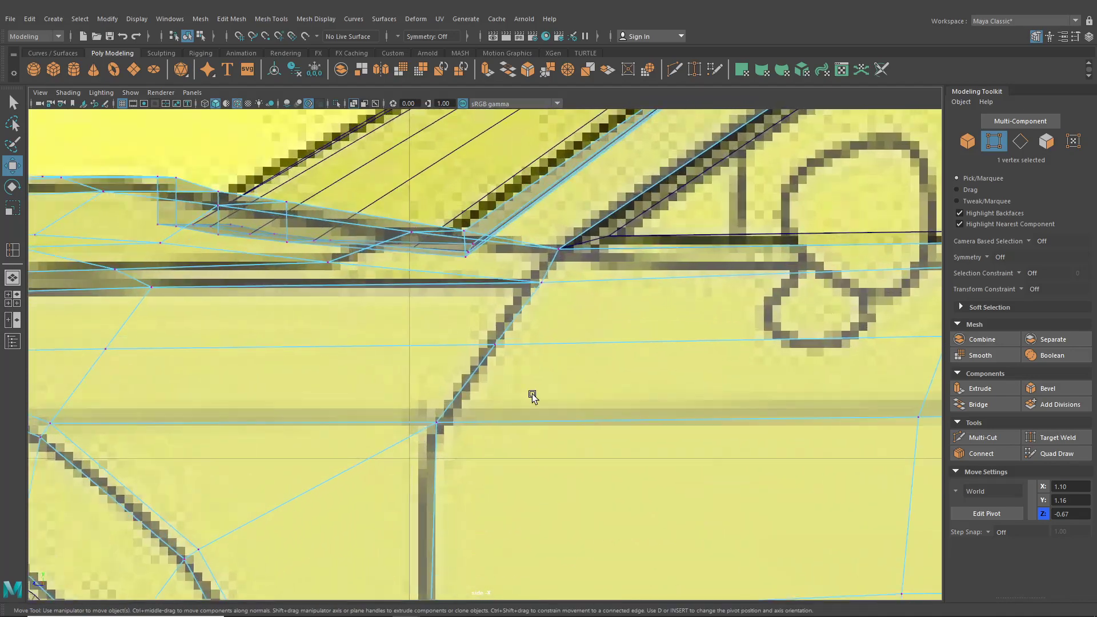
pyautogui.click(556, 250)
pyautogui.moveTo(529, 252); pyautogui.dragTo(496, 284)
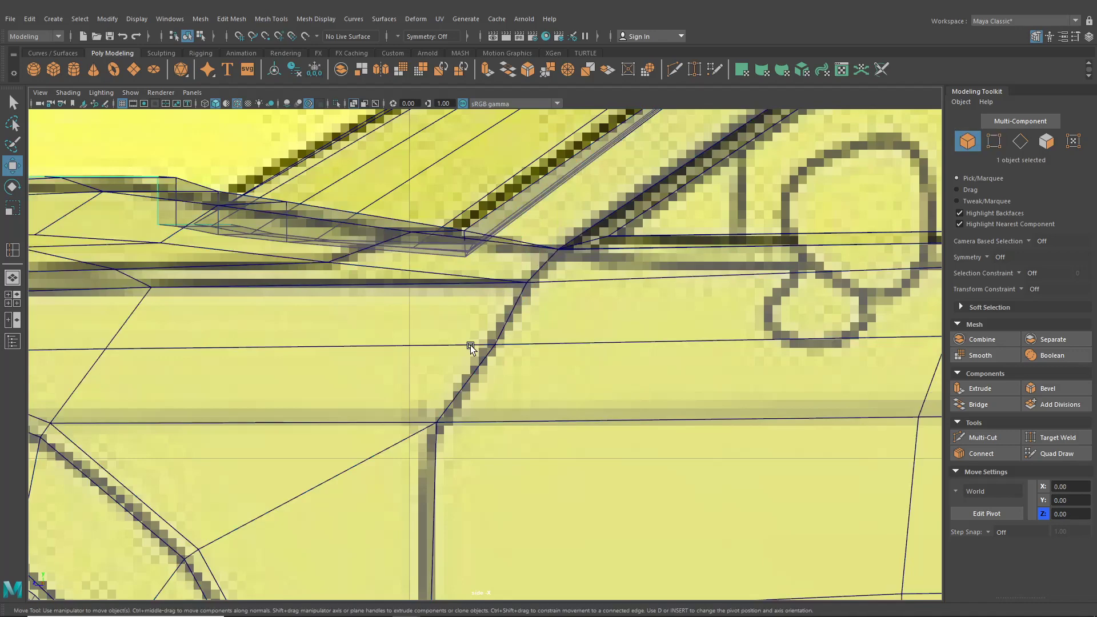
pyautogui.click(506, 360)
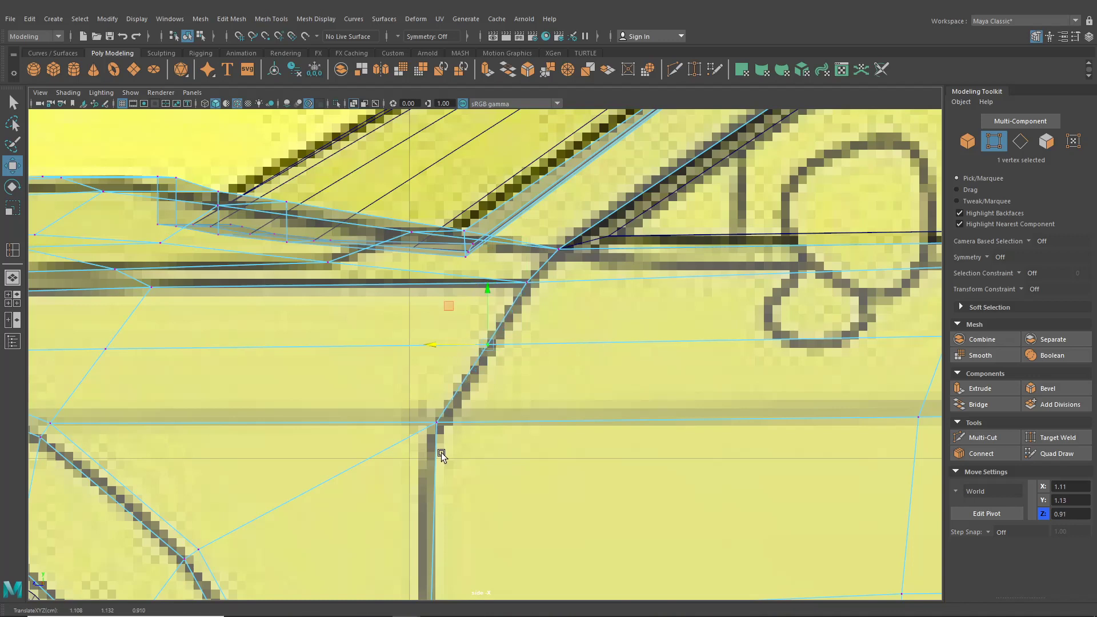
pyautogui.keyDown('alt'); pyautogui.moveTo(441, 455); pyautogui.dragTo(464, 332, button='middle'); pyautogui.keyUp('alt')
pyautogui.moveTo(436, 332); pyautogui.dragTo(427, 357)
# Shift vertices along the lower, near-vertical part of the door's front edge lengthwise to follow the blueprint's door seam
pyautogui.keyDown('alt'); pyautogui.moveTo(442, 455); pyautogui.dragTo(446, 356, button='middle'); pyautogui.keyUp('alt')
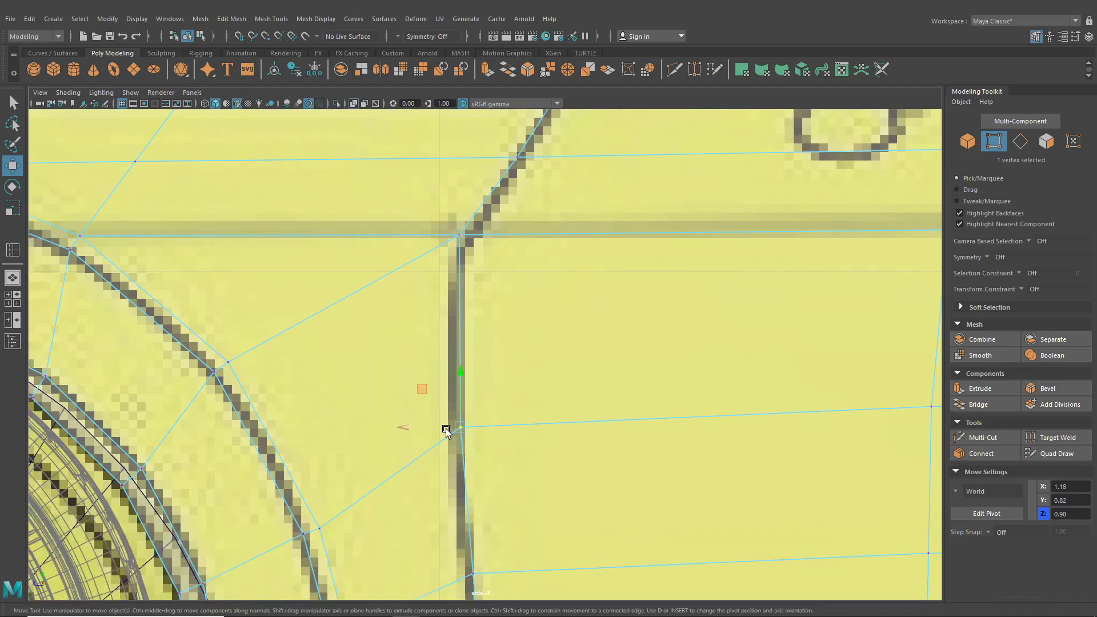
pyautogui.moveTo(446, 429); pyautogui.dragTo(434, 431)
pyautogui.keyDown('alt'); pyautogui.moveTo(460, 506); pyautogui.dragTo(474, 393, button='middle'); pyautogui.keyUp('alt')
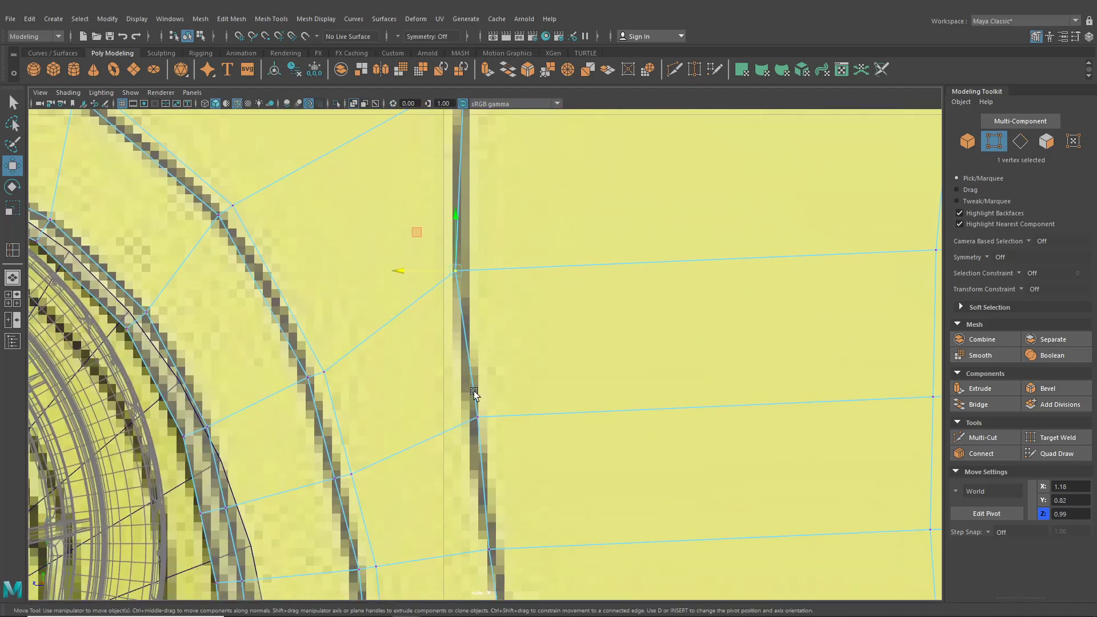
pyautogui.click(479, 421)
pyautogui.moveTo(460, 421); pyautogui.dragTo(451, 420)
pyautogui.keyDown('alt'); pyautogui.moveTo(461, 496); pyautogui.dragTo(459, 346, button='middle'); pyautogui.keyUp('alt')
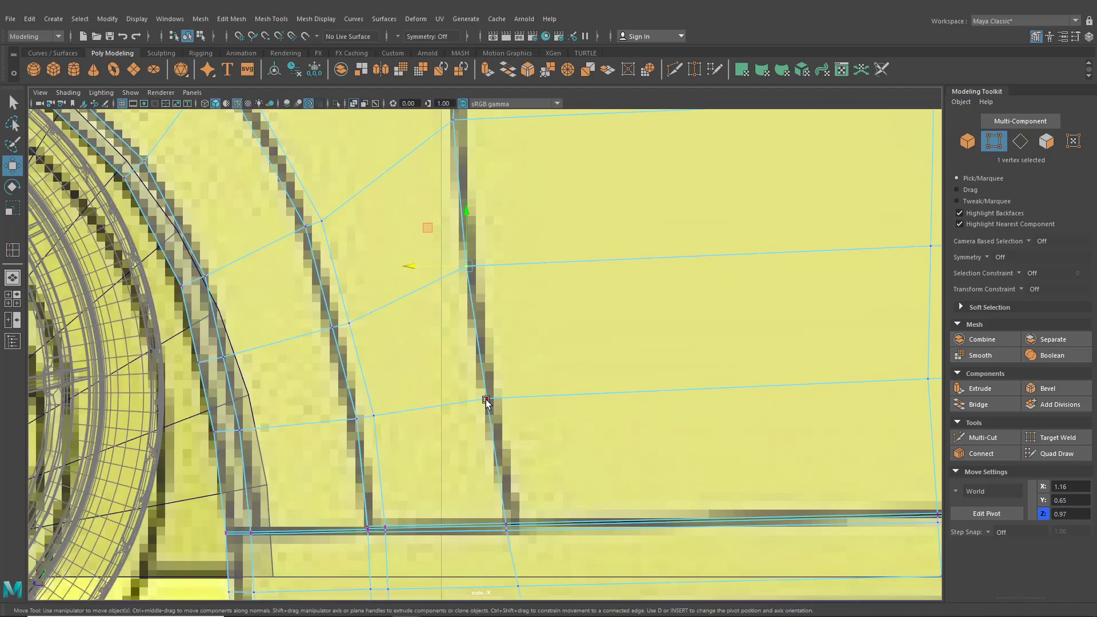
pyautogui.moveTo(469, 404); pyautogui.dragTo(468, 404)
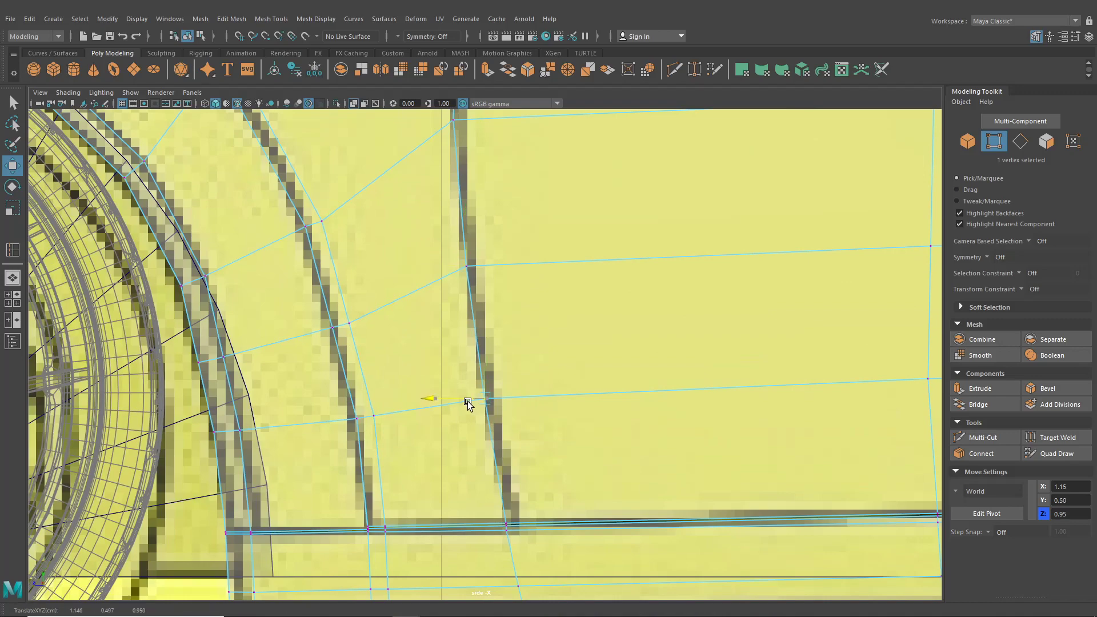
# Examine the reshaped door edges and surrounding body panels from several angles in the perspective view
pyautogui.click(14, 281)
pyautogui.scroll(-4, 346, 354)
pyautogui.keyDown('alt'); pyautogui.moveTo(367, 356); pyautogui.dragTo(407, 372); pyautogui.keyUp('alt')
pyautogui.scroll(6, 412, 375)
pyautogui.scroll(2, 411, 375)
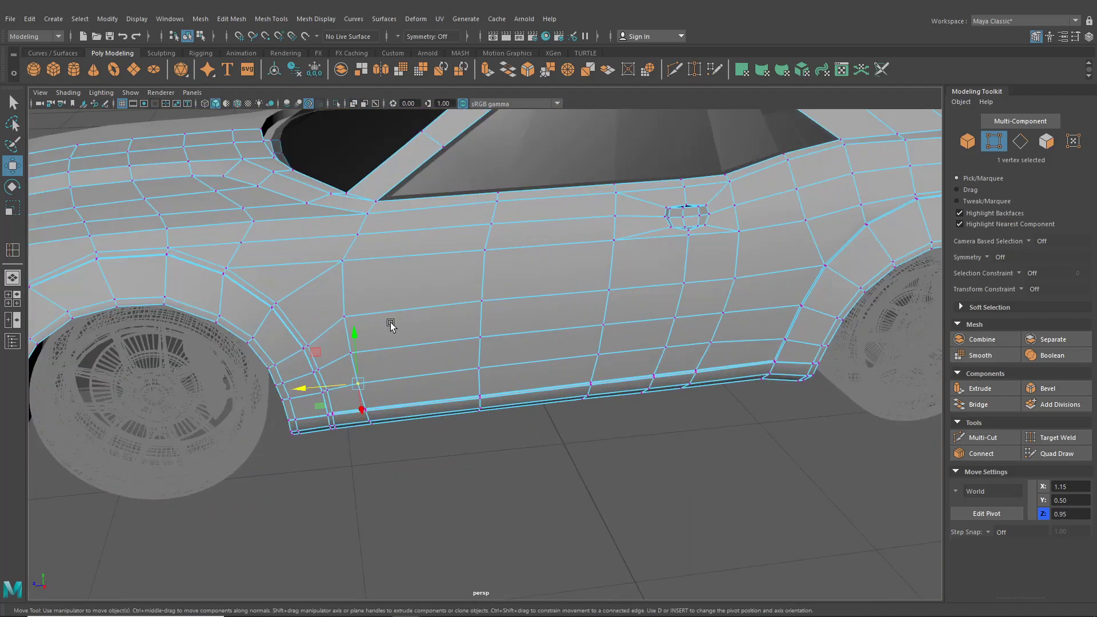
pyautogui.keyDown('alt'); pyautogui.moveTo(391, 321); pyautogui.dragTo(393, 359); pyautogui.keyUp('alt')
pyautogui.click(396, 380)
pyautogui.scroll(-4, 419, 396)
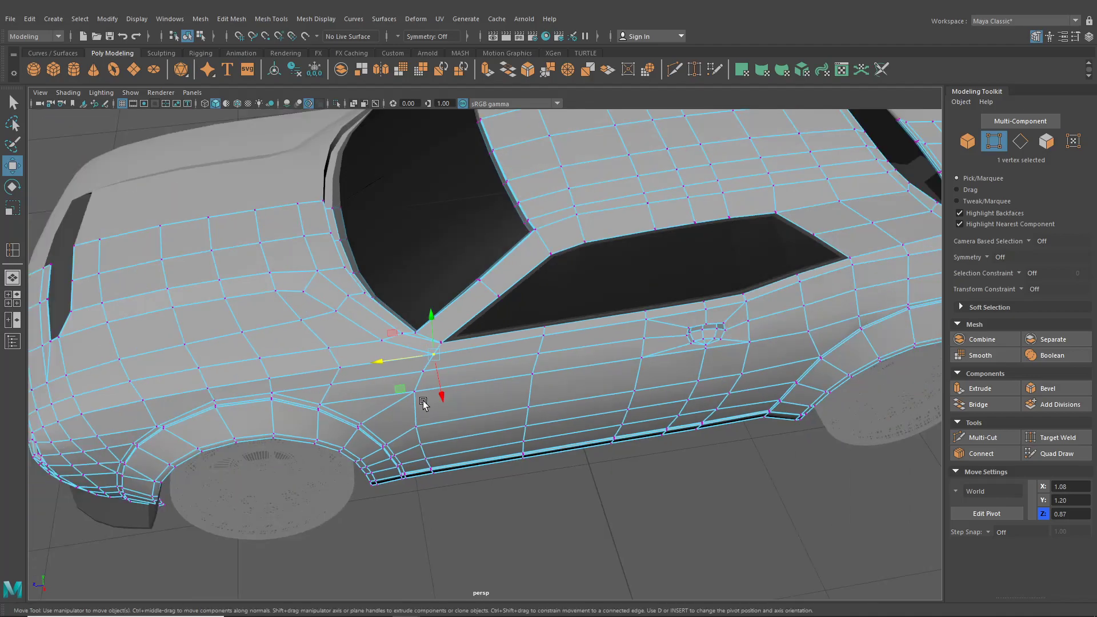
pyautogui.keyDown('alt'); pyautogui.moveTo(421, 399); pyautogui.dragTo(387, 379); pyautogui.keyUp('alt')
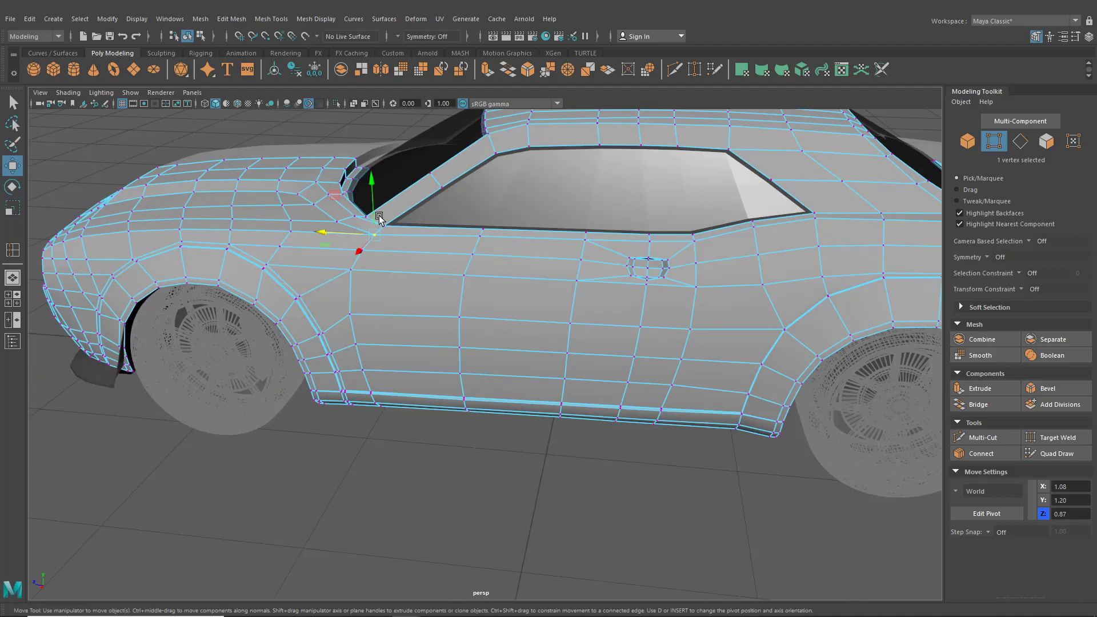
# Insert an edge loop close behind the door's front edge, running from the window corner down to the sill
pyautogui.click(271, 18)
pyautogui.click(286, 107)
pyautogui.keyDown('alt'); pyautogui.moveTo(380, 255); pyautogui.dragTo(514, 341, button='right'); pyautogui.keyUp('alt')
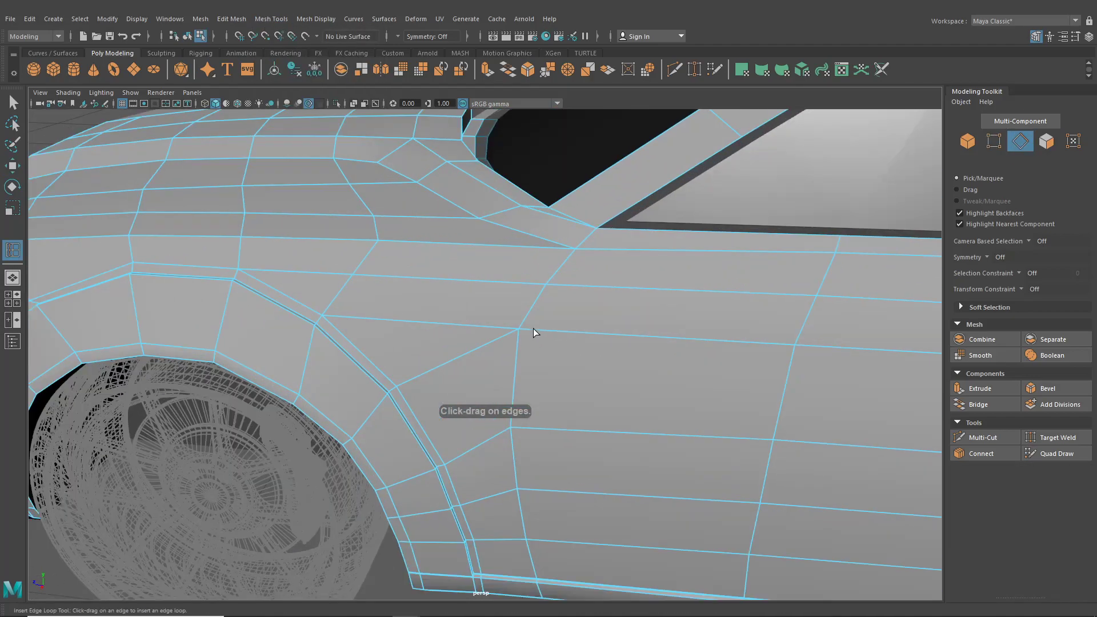
pyautogui.click(521, 330)
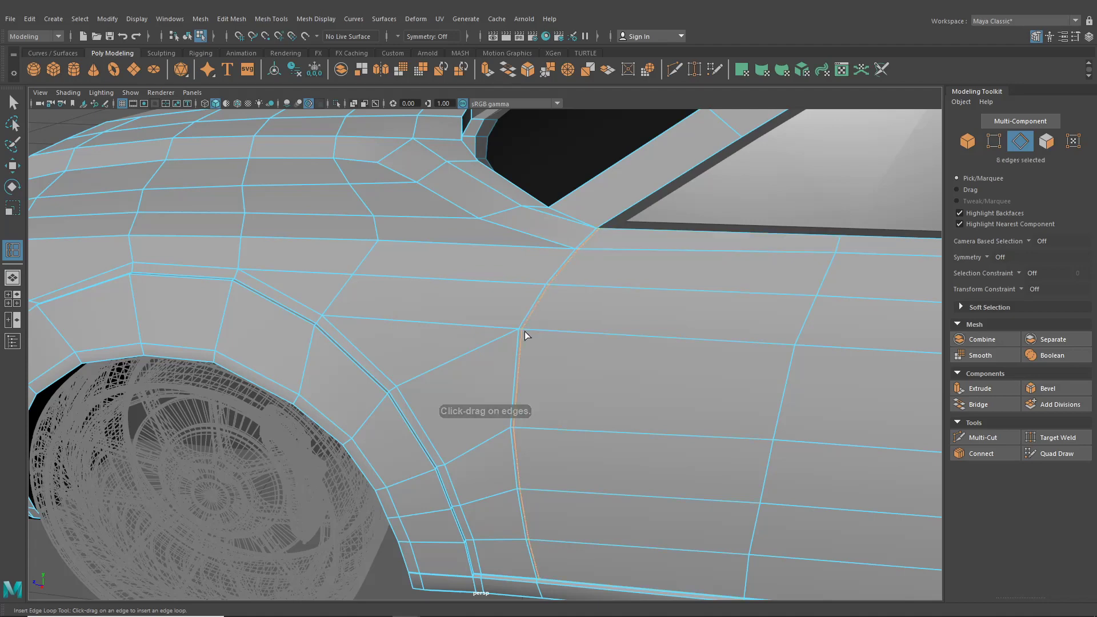
pyautogui.keyDown('alt'); pyautogui.moveTo(522, 335); pyautogui.dragTo(568, 355); pyautogui.keyUp('alt')
pyautogui.click(13, 105)
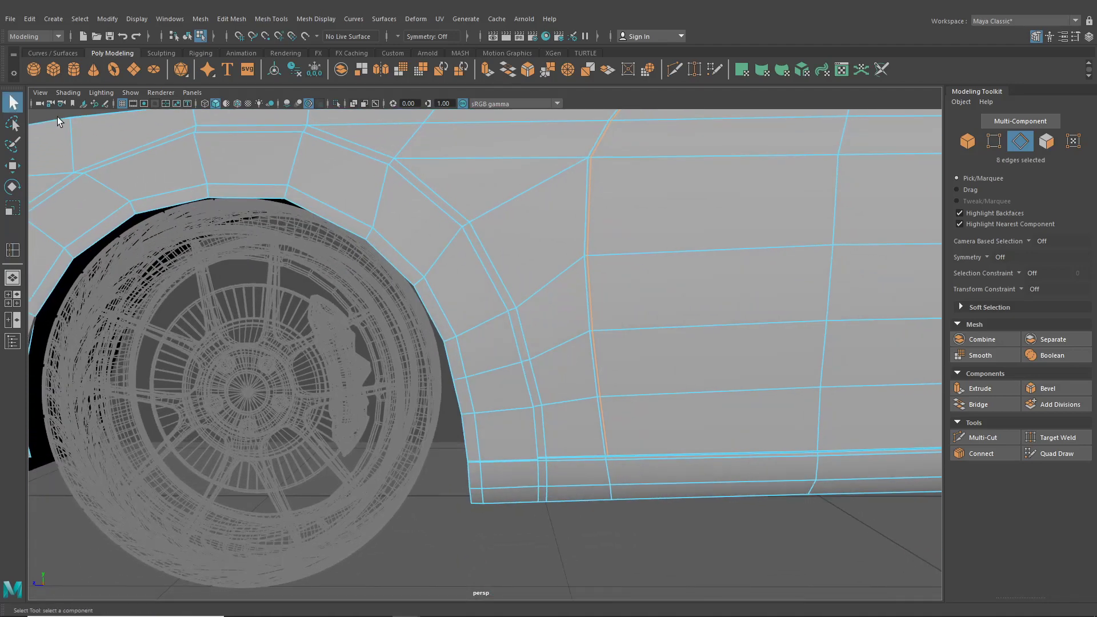
# Select the narrow strip of faces along the door's front edge and delete it to open a gap
pyautogui.moveTo(532, 207); pyautogui.dragTo(532, 238, button='right')
pyautogui.keyDown('alt'); pyautogui.moveTo(523, 241); pyautogui.dragTo(463, 300, button='middle'); pyautogui.keyUp('alt')
pyautogui.keyDown('alt'); pyautogui.moveTo(463, 300); pyautogui.dragTo(555, 308, button='right'); pyautogui.keyUp('alt')
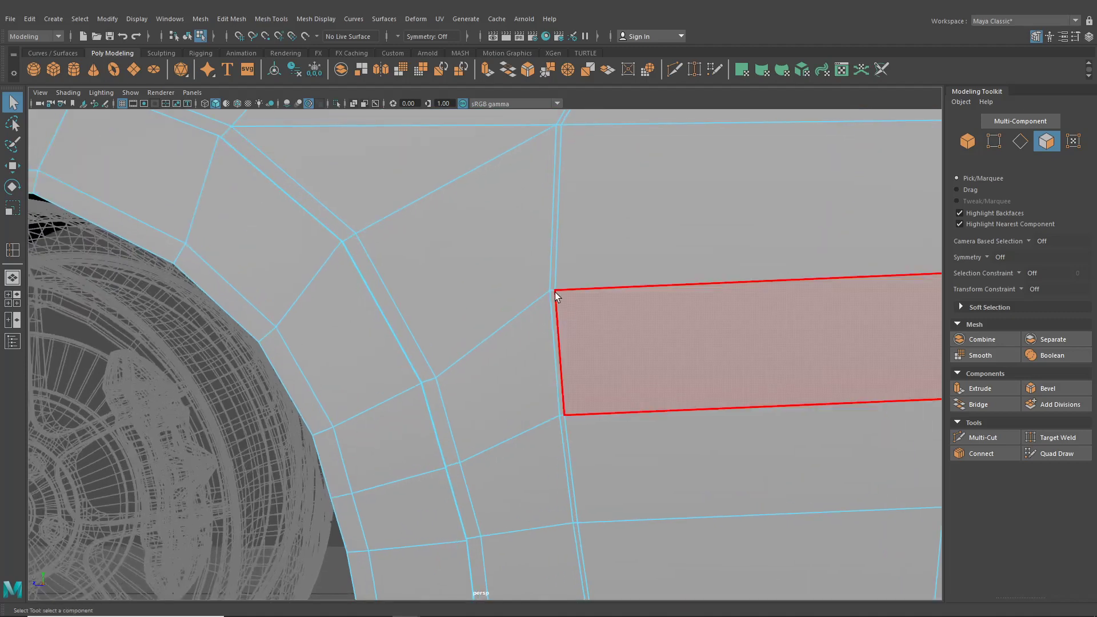
pyautogui.click(554, 301)
pyautogui.keyDown('shift'); pyautogui.doubleClick(554, 301); pyautogui.keyUp('shift')
pyautogui.press('Delete')
pyautogui.keyDown('alt'); pyautogui.moveTo(629, 348); pyautogui.dragTo(576, 345, button='right'); pyautogui.keyUp('alt')
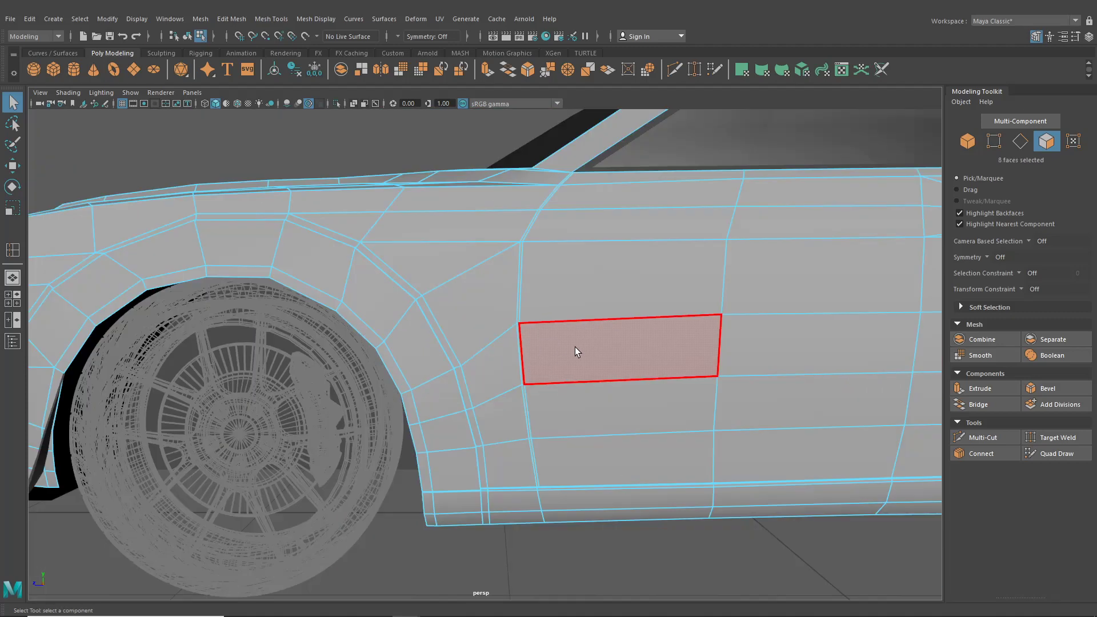
pyautogui.press('Delete')
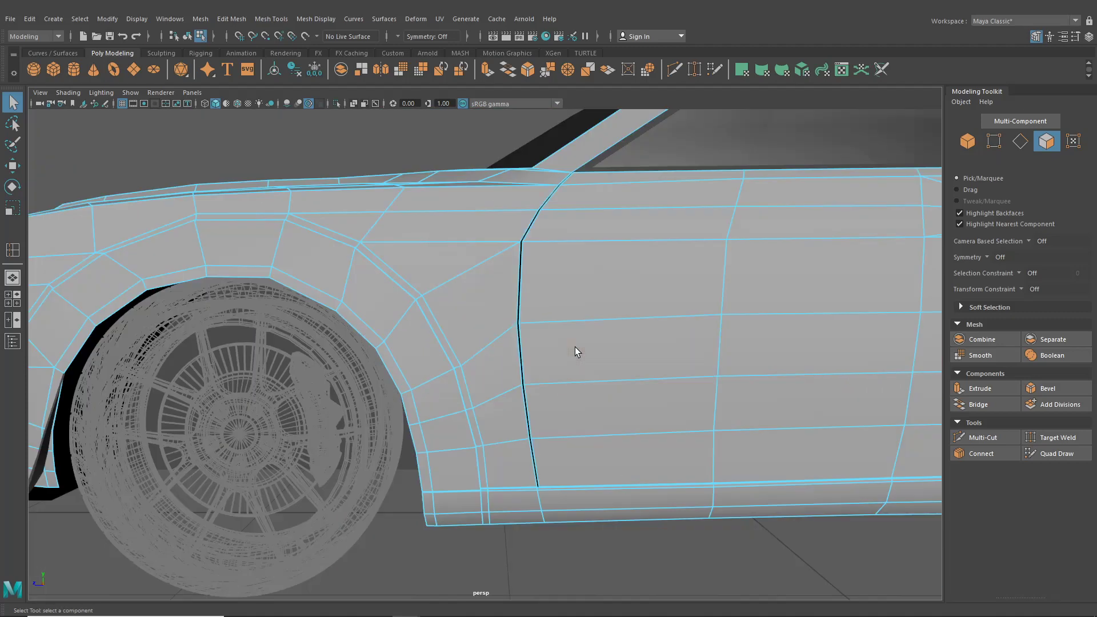
# Inspect the front door gap in object mode, and undo the strip deletion and the edge loop
pyautogui.click(187, 36)
pyautogui.click(612, 516)
pyautogui.keyDown('alt'); pyautogui.moveTo(557, 393); pyautogui.dragTo(541, 382, button='right'); pyautogui.keyUp('alt')
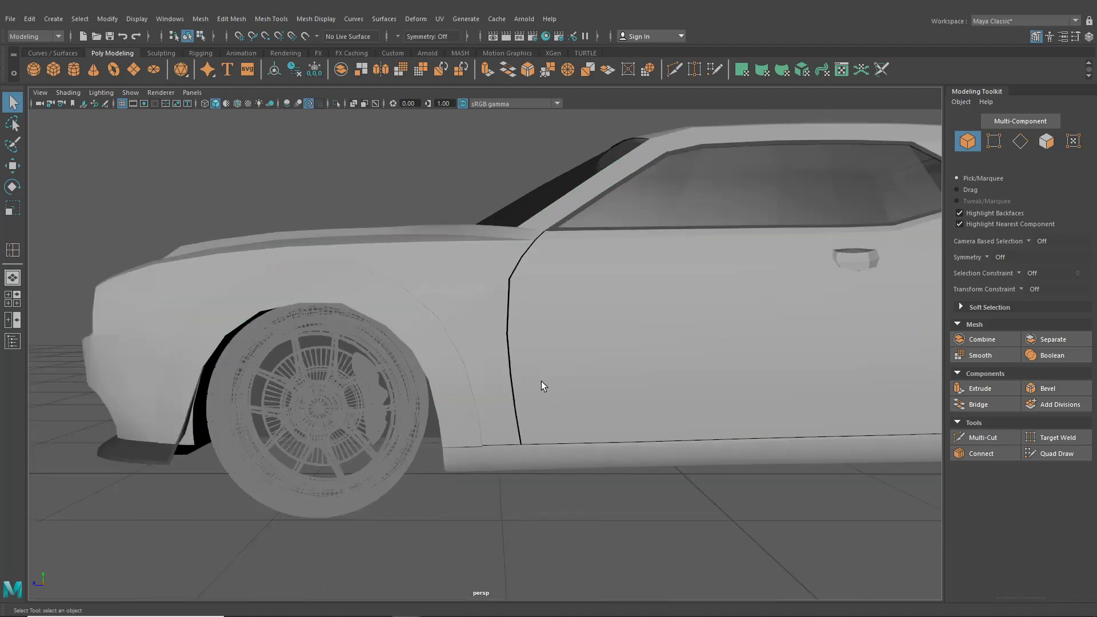
pyautogui.moveTo(517, 343)
pyautogui.keyDown('alt'); pyautogui.mouseDown()
pyautogui.moveTo(559, 365)
pyautogui.moveTo(531, 347)
pyautogui.mouseUp(); pyautogui.keyUp('alt')
pyautogui.scroll(5, 567, 394)
pyautogui.keyDown('alt'); pyautogui.moveTo(599, 396); pyautogui.dragTo(515, 372, button='middle'); pyautogui.keyUp('alt')
pyautogui.doubleClick(566, 394)
pyautogui.click(543, 385)
pyautogui.hotkey('ctrl', 'z')
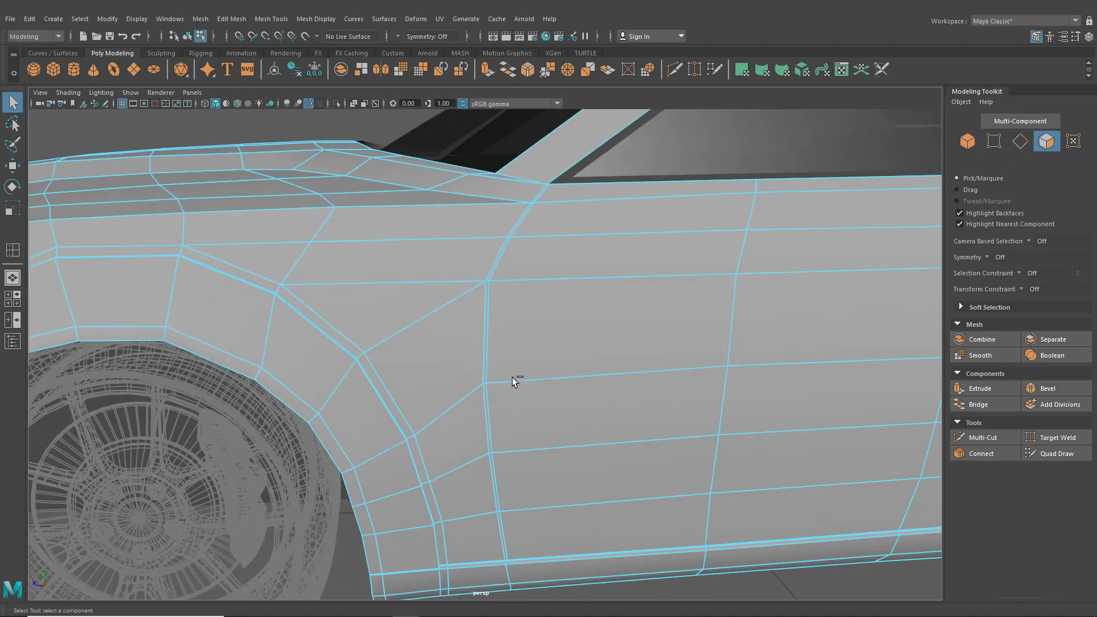
pyautogui.hotkey('ctrl', 'z')
# Insert an edge loop tightly against the door's front edge to outline a thinner door gap
pyautogui.click(17, 249)
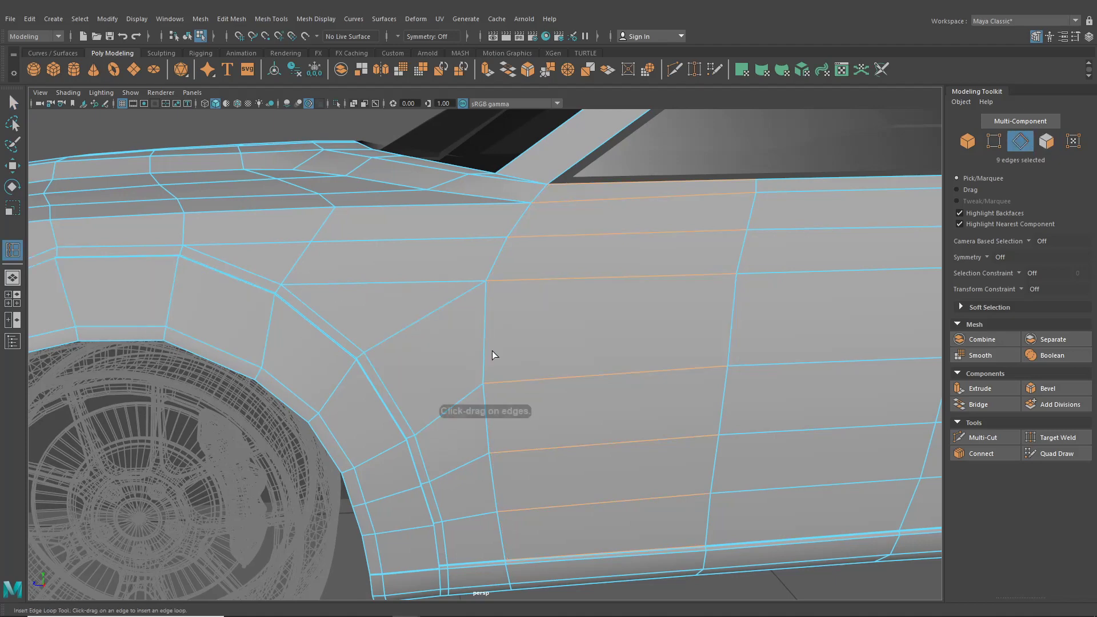
pyautogui.scroll(6, 492, 351)
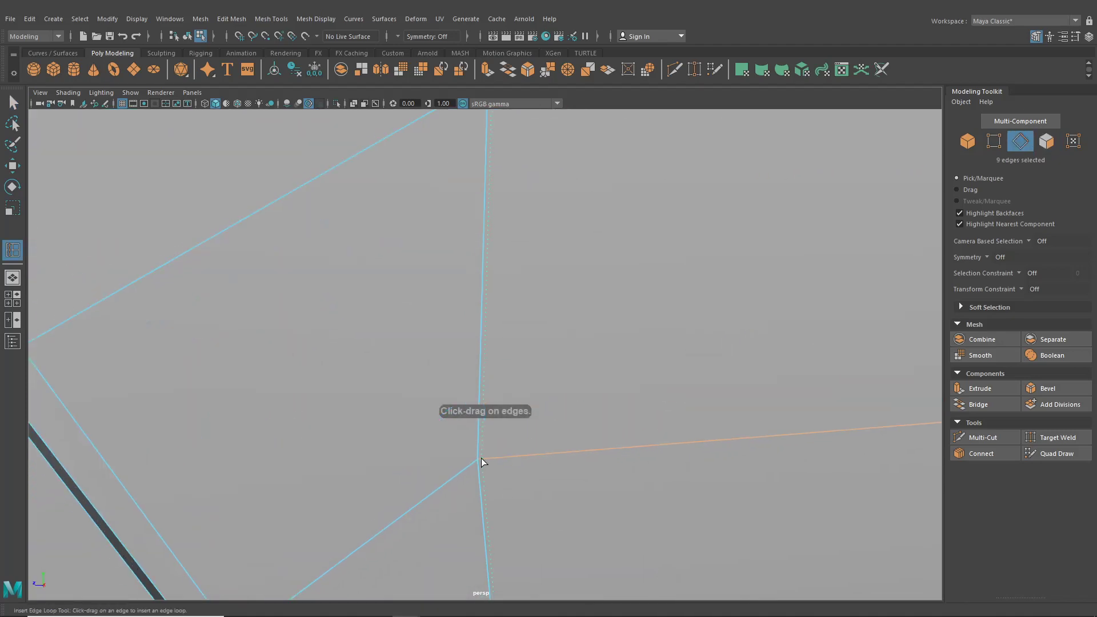
pyautogui.scroll(-4, 480, 460)
pyautogui.keyDown('alt'); pyautogui.moveTo(478, 461); pyautogui.dragTo(482, 417); pyautogui.keyUp('alt')
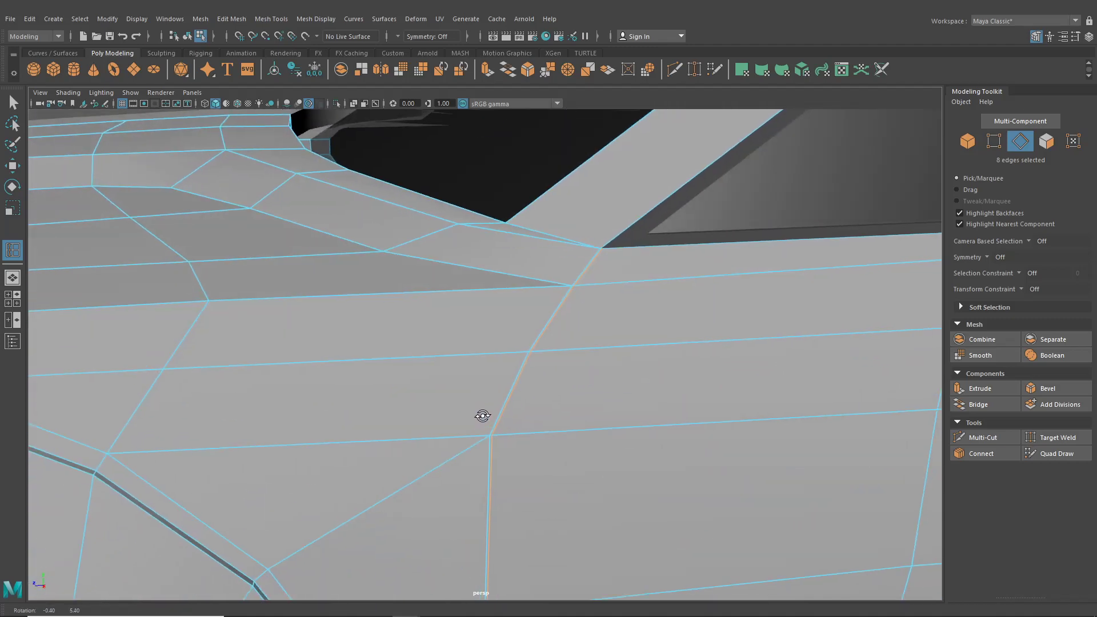
# Set the transform constraint to Edge and slide the new loop's upper vertices near the window corner to even out the strip
pyautogui.click(12, 166)
pyautogui.moveTo(465, 289); pyautogui.dragTo(423, 299, button='right')
pyautogui.scroll(3, 490, 385)
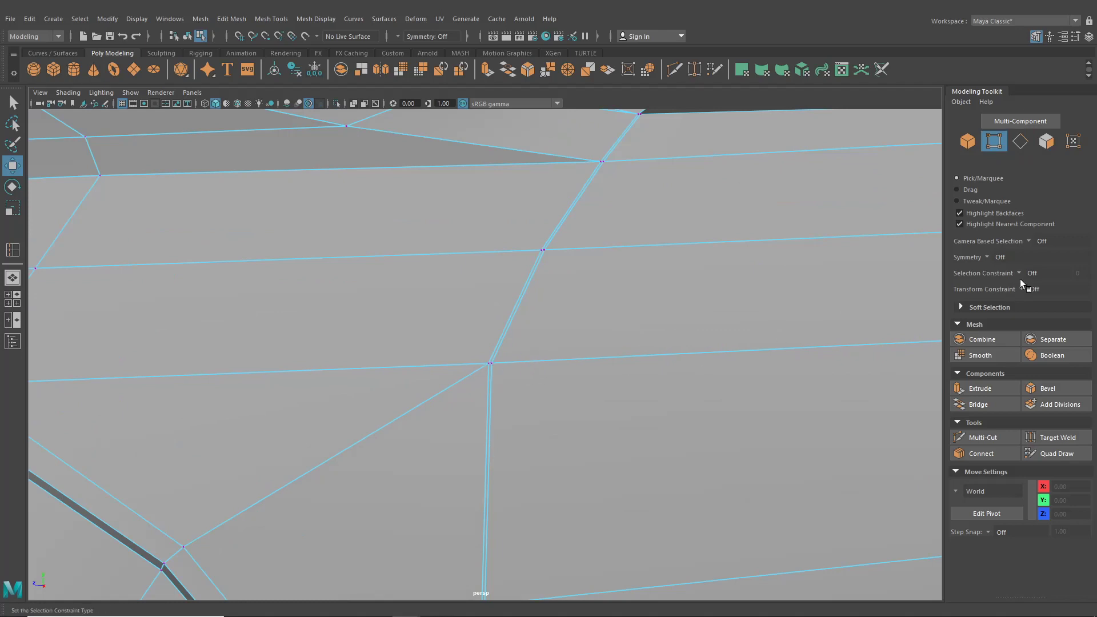
pyautogui.click(1022, 284)
pyautogui.click(1035, 300)
pyautogui.scroll(3, 709, 337)
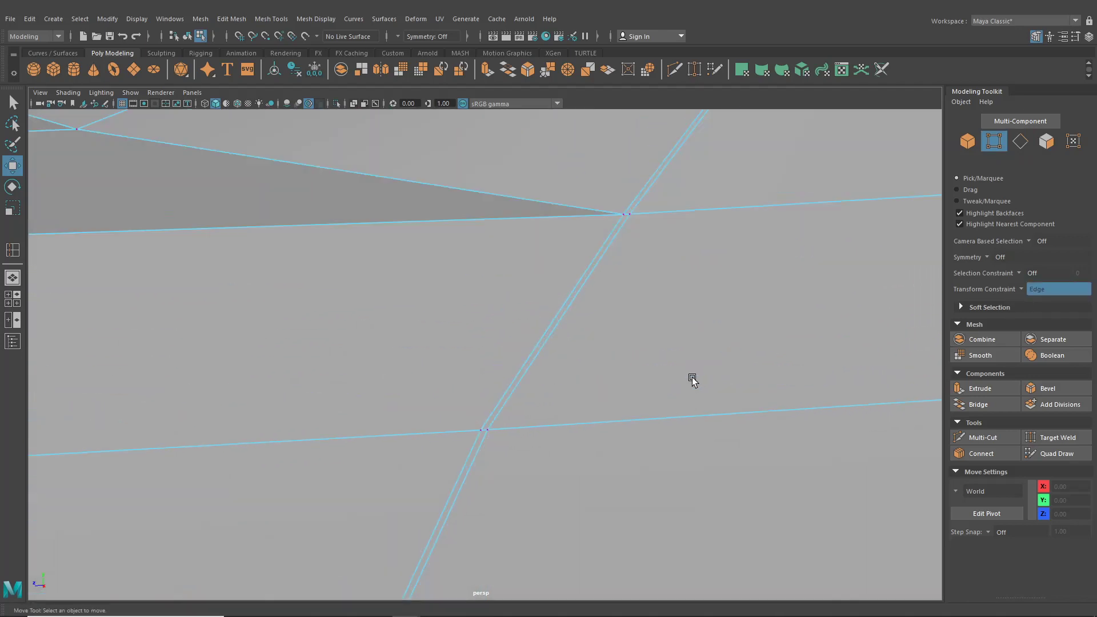
pyautogui.click(510, 429)
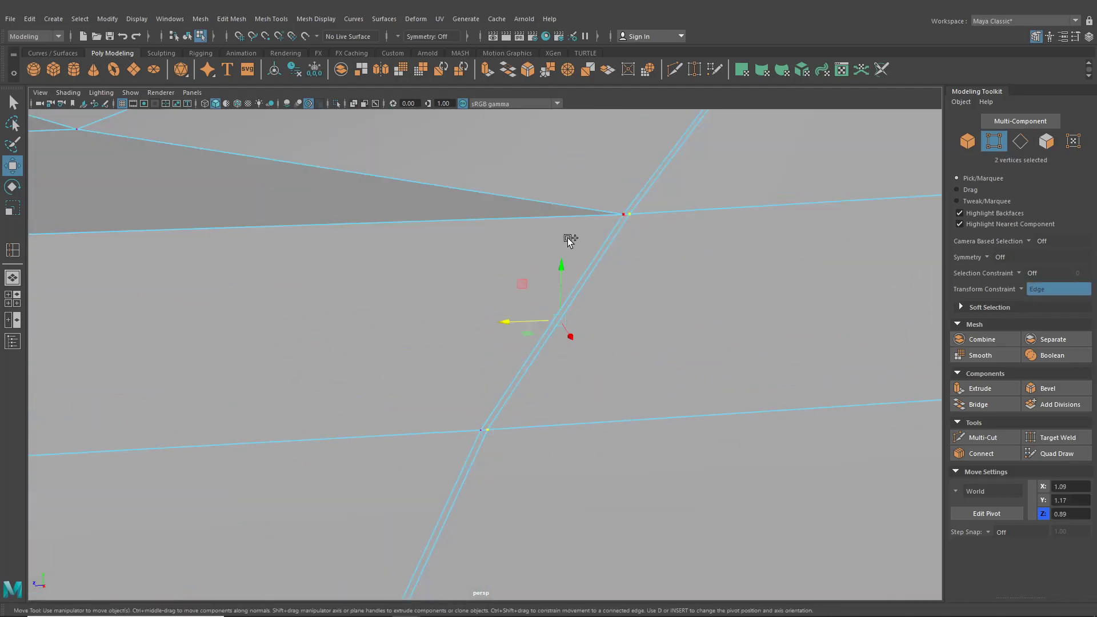
pyautogui.scroll(-4, 509, 321)
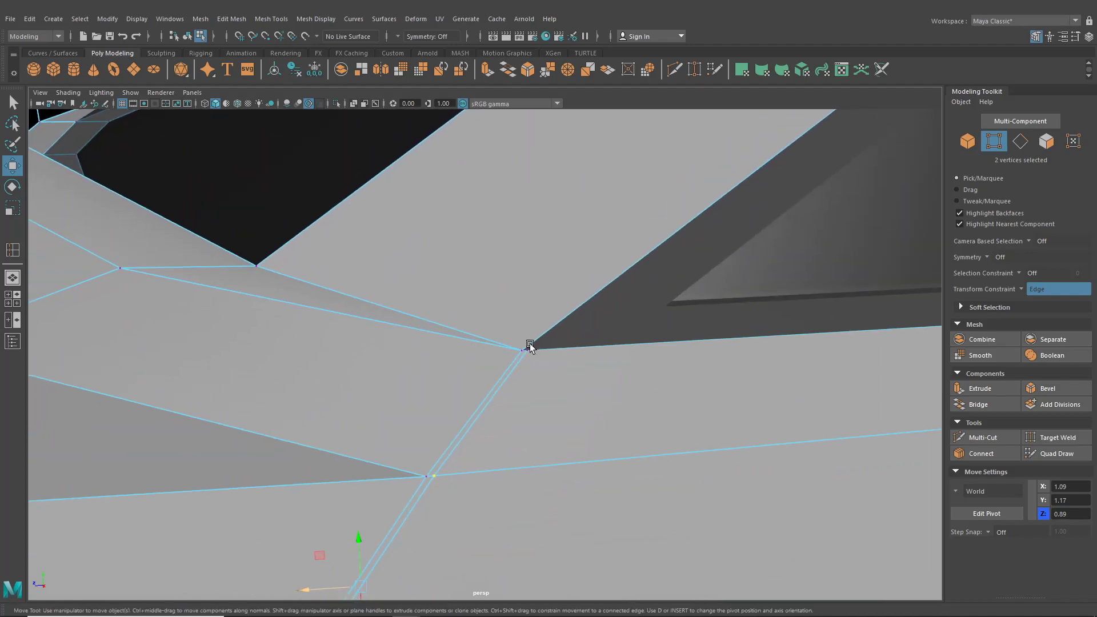
pyautogui.moveTo(510, 351); pyautogui.dragTo(502, 350)
pyautogui.keyDown('alt'); pyautogui.moveTo(502, 382); pyautogui.dragTo(517, 250, button='middle'); pyautogui.keyUp('alt')
pyautogui.scroll(-4, 432, 260)
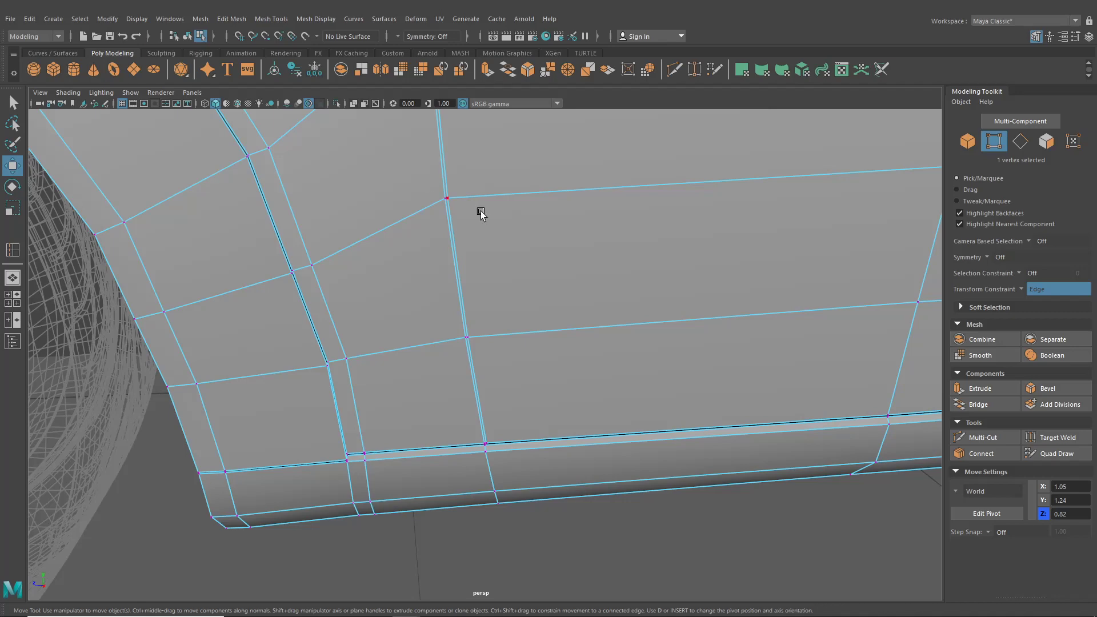
# Delete the thin strip of faces along the door's front edge and return to object mode
pyautogui.moveTo(481, 217); pyautogui.dragTo(460, 291, button='right')
pyautogui.click(461, 290)
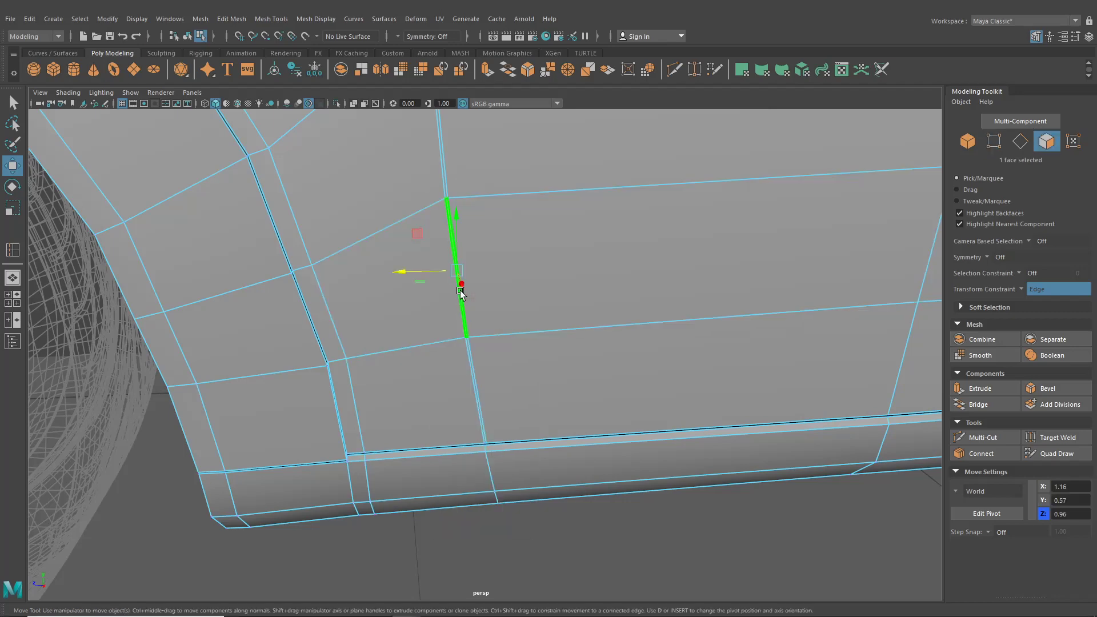
pyautogui.keyDown('shift'); pyautogui.doubleClick(470, 352); pyautogui.keyUp('shift')
pyautogui.press('Delete')
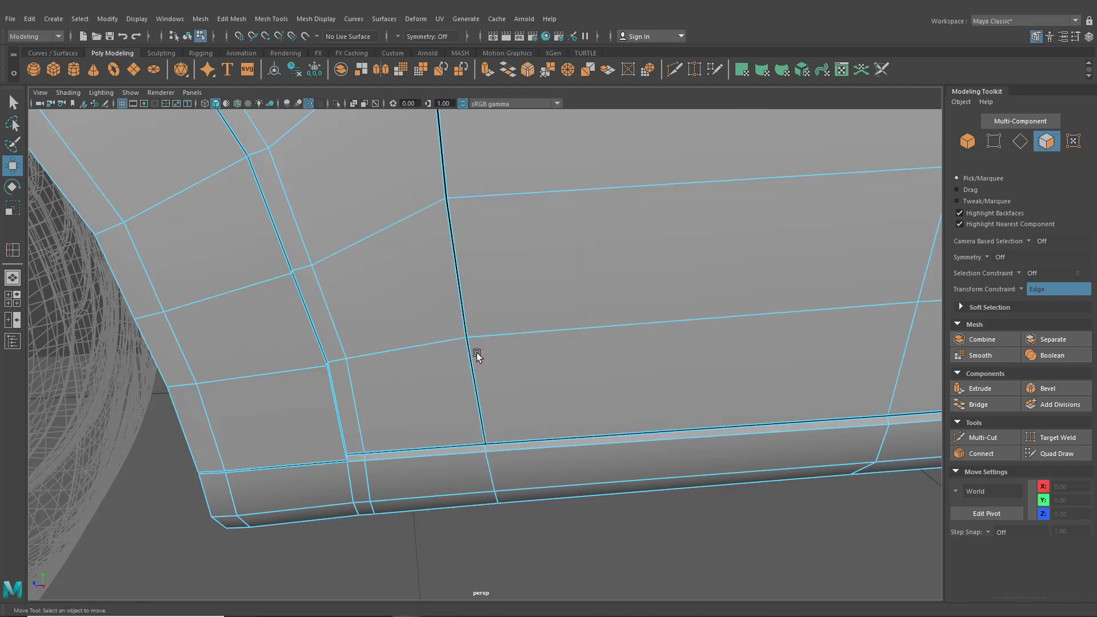
pyautogui.scroll(-4, 481, 354)
pyautogui.click(187, 38)
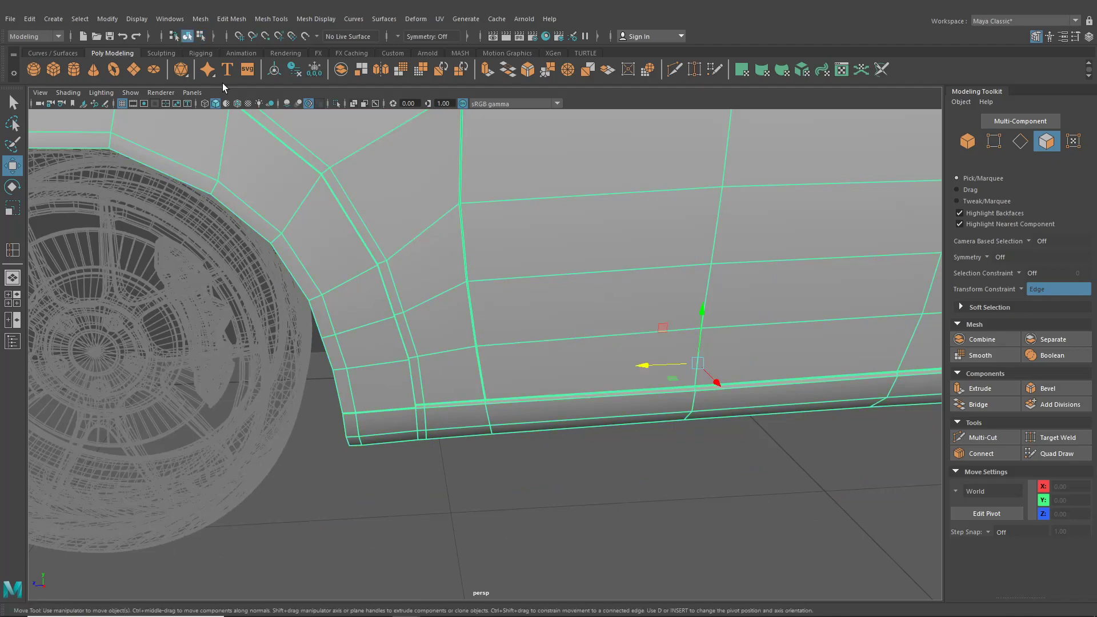
# Cut a new edge with Multi-Cut tightly alongside the door's rear edge, from the vertex above the door handle to the one below it
pyautogui.click(509, 456)
pyautogui.keyDown('alt'); pyautogui.moveTo(509, 456); pyautogui.dragTo(481, 345); pyautogui.keyUp('alt')
pyautogui.click(482, 345)
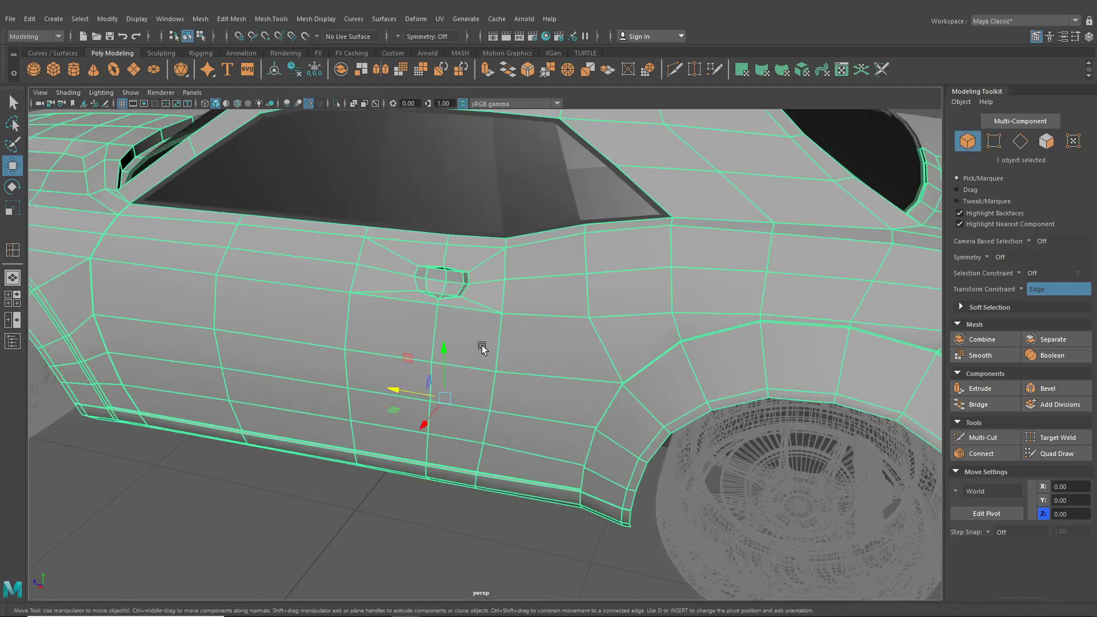
pyautogui.scroll(3, 482, 345)
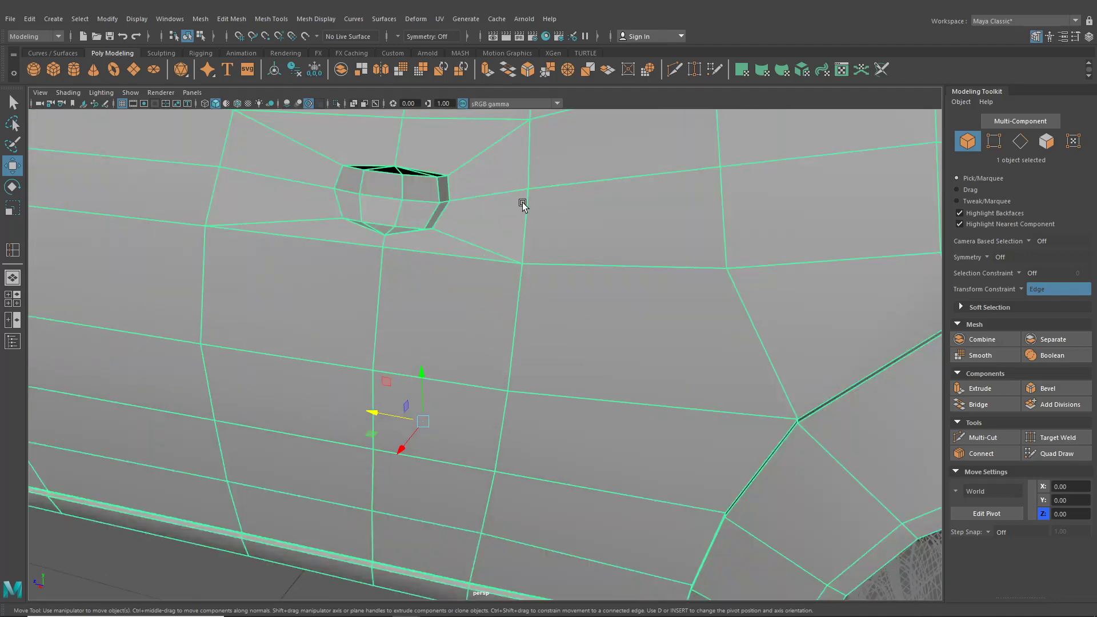
pyautogui.keyDown('alt'); pyautogui.moveTo(517, 277); pyautogui.dragTo(527, 313); pyautogui.keyUp('alt')
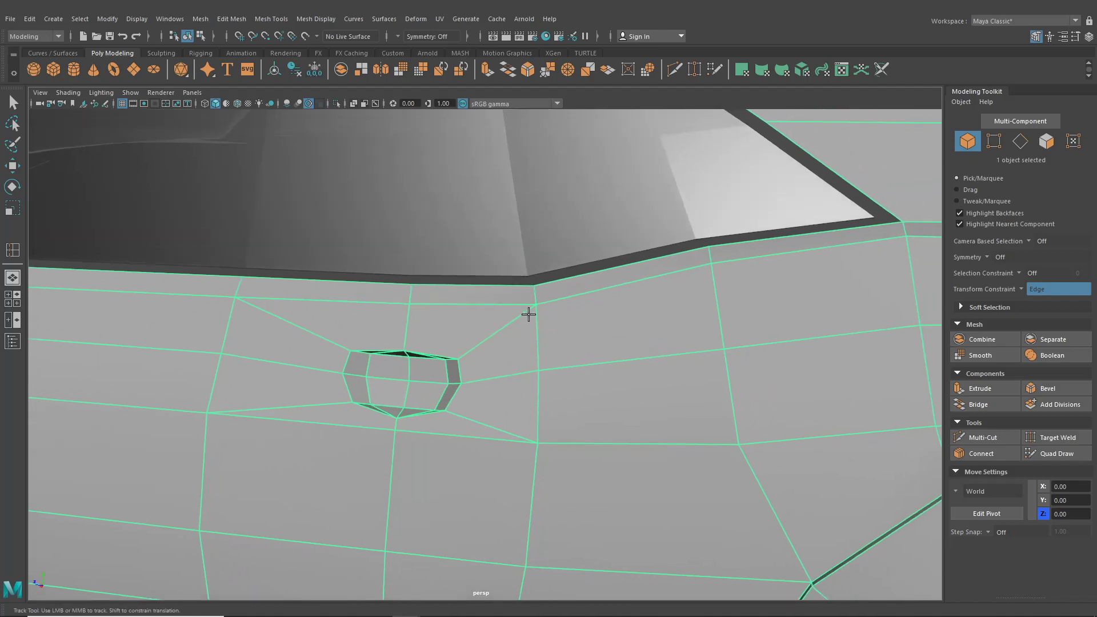
pyautogui.keyDown('alt'); pyautogui.moveTo(526, 314); pyautogui.dragTo(645, 404, button='right'); pyautogui.keyUp('alt')
pyautogui.keyDown('alt'); pyautogui.moveTo(644, 404); pyautogui.dragTo(691, 78, button='middle'); pyautogui.keyUp('alt')
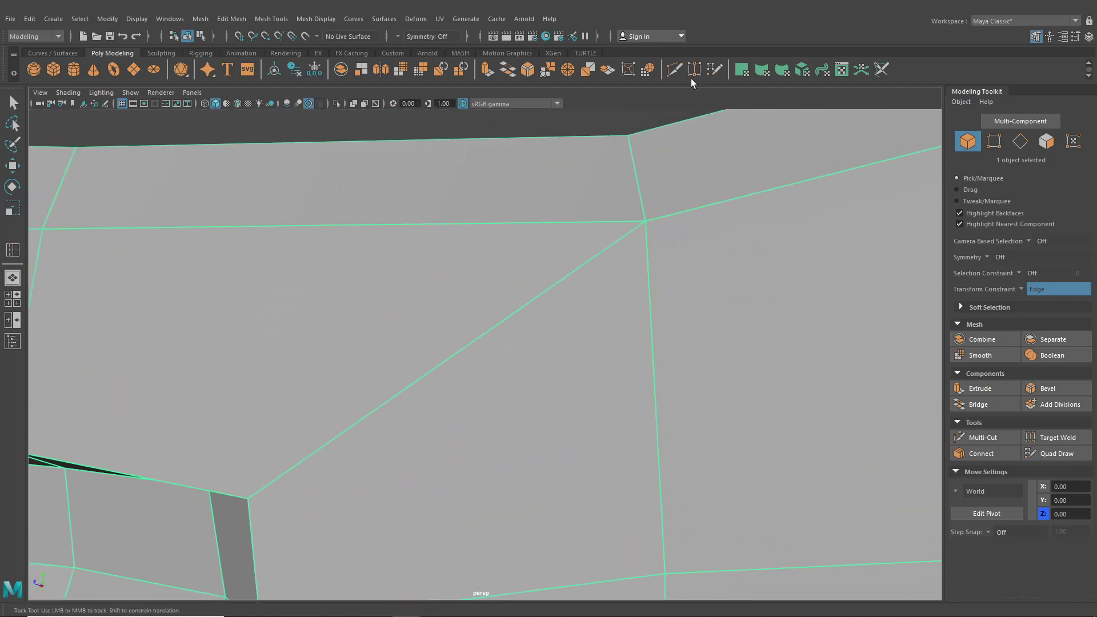
pyautogui.click(676, 63)
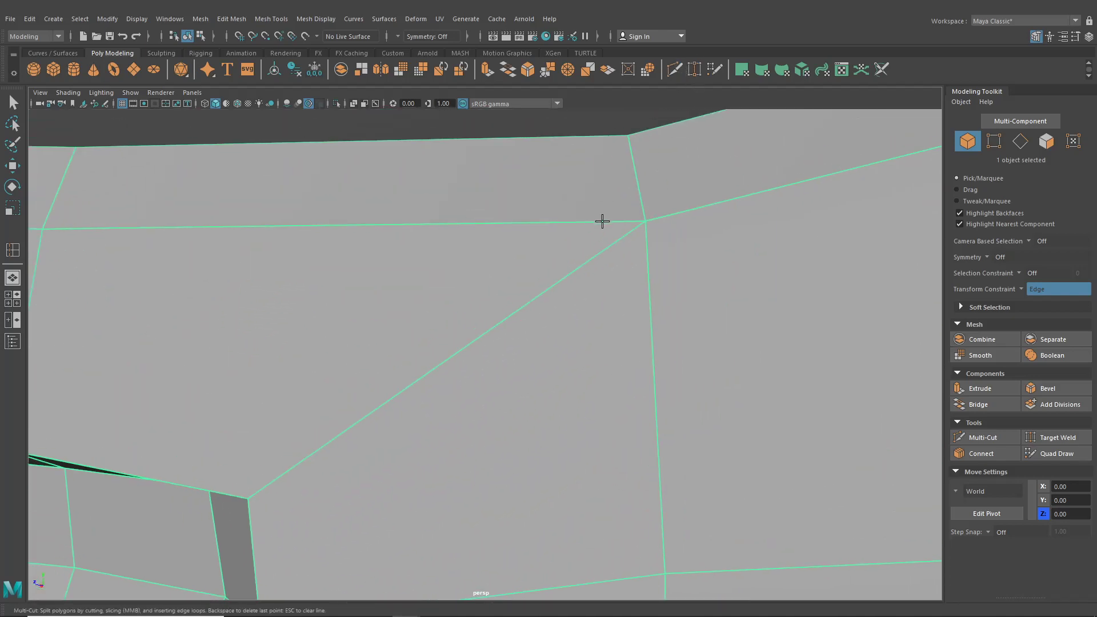
pyautogui.click(638, 221)
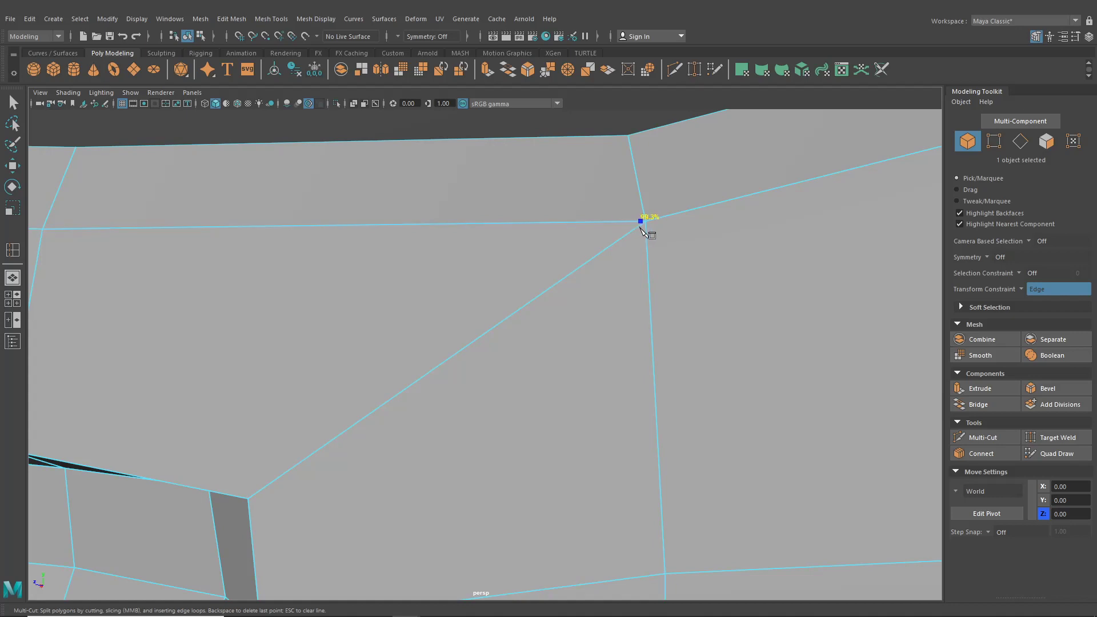
pyautogui.keyDown('alt'); pyautogui.moveTo(649, 279); pyautogui.dragTo(639, 480, button='middle'); pyautogui.keyUp('alt')
pyautogui.click(638, 502)
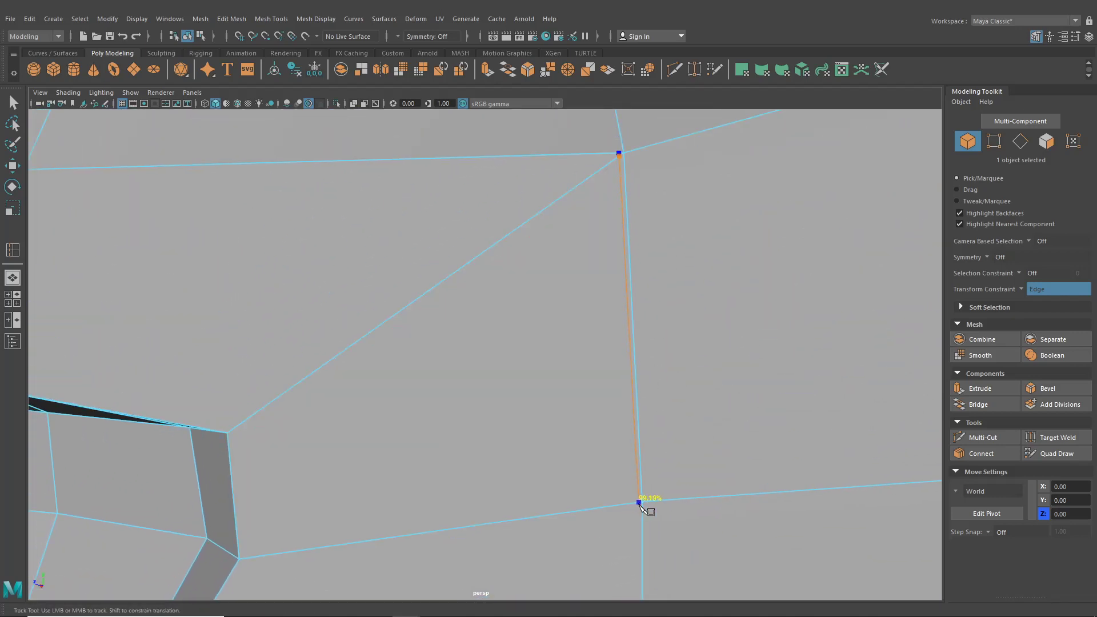
pyautogui.keyDown('alt'); pyautogui.moveTo(636, 506); pyautogui.dragTo(632, 306, button='middle'); pyautogui.keyUp('alt')
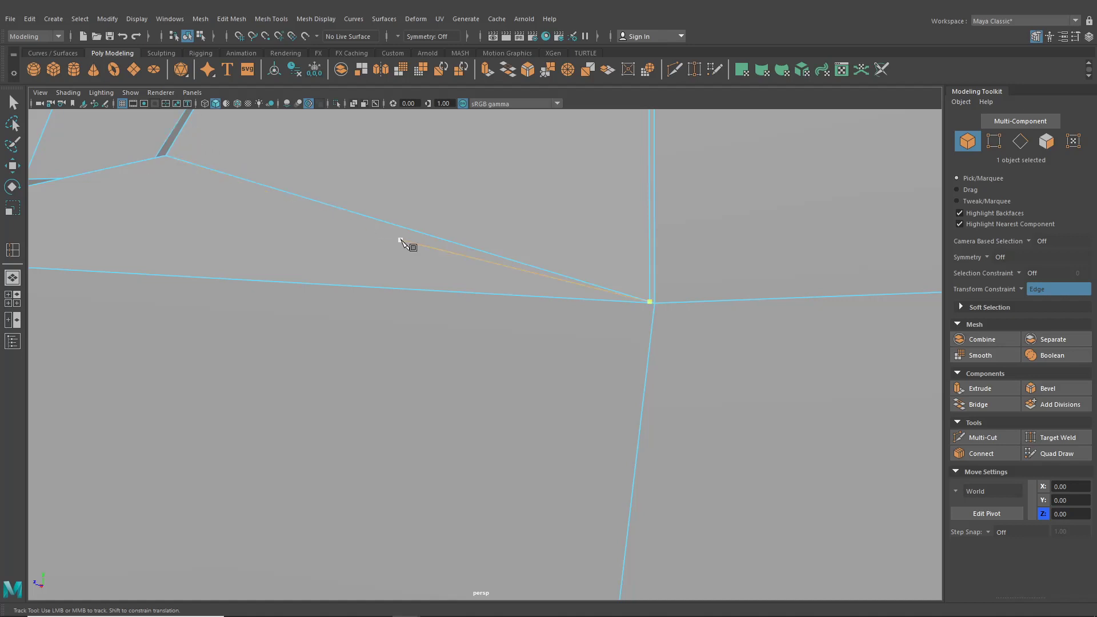
pyautogui.keyDown('alt'); pyautogui.moveTo(401, 241); pyautogui.dragTo(343, 255, button='middle'); pyautogui.keyUp('alt')
# Merge the closely spaced vertices where the new cut meets the edges running from the door handle's corners
pyautogui.click(18, 106)
pyautogui.keyDown('alt'); pyautogui.moveTo(430, 278); pyautogui.dragTo(450, 235, button='right'); pyautogui.keyUp('alt')
pyautogui.keyDown('alt'); pyautogui.moveTo(538, 240); pyautogui.dragTo(536, 243, button='right'); pyautogui.keyUp('alt')
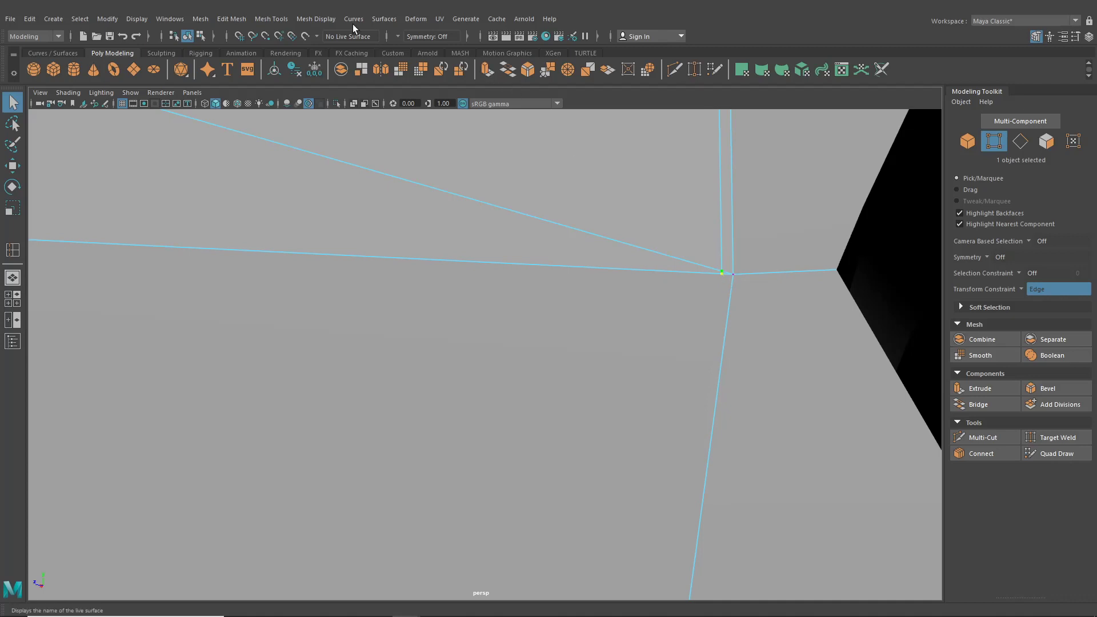
pyautogui.click(231, 19)
pyautogui.click(245, 151)
pyautogui.keyDown('alt'); pyautogui.moveTo(581, 262); pyautogui.dragTo(570, 376, button='middle'); pyautogui.keyUp('alt')
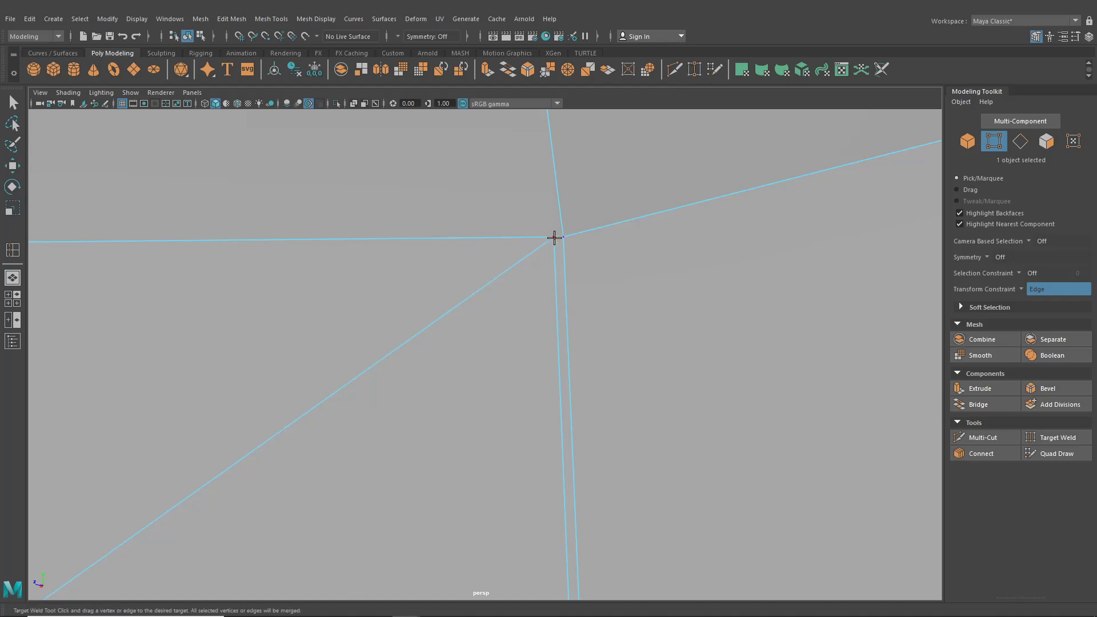
pyautogui.scroll(-6, 554, 237)
pyautogui.keyDown('alt'); pyautogui.moveTo(554, 241); pyautogui.dragTo(553, 274, button='middle'); pyautogui.keyUp('alt')
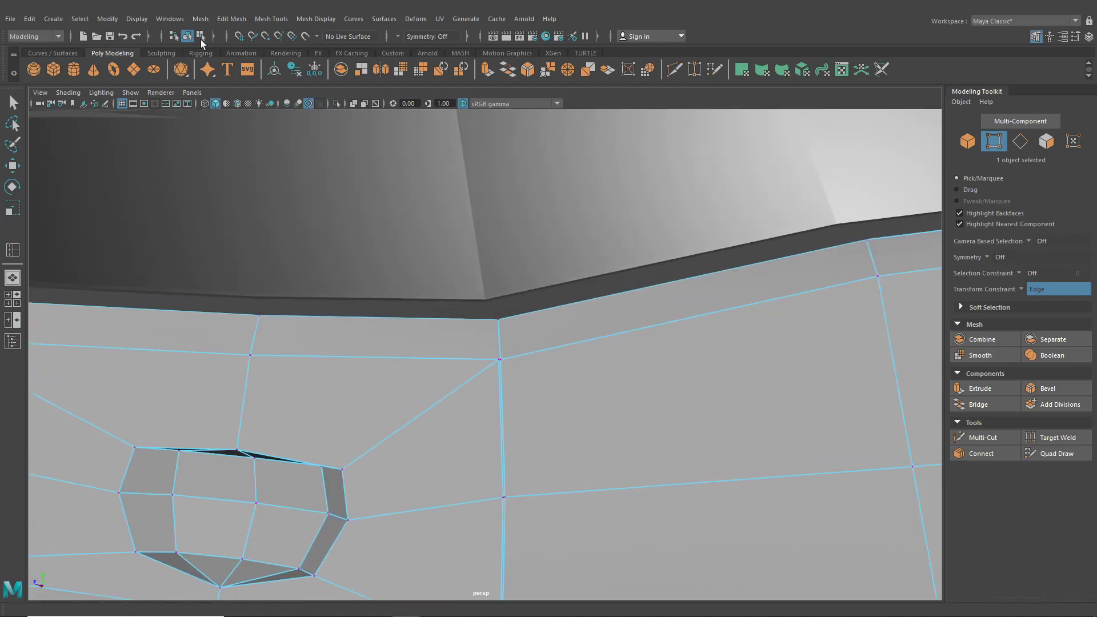
# With the body isolated, insert an edge loop across the thin window rim at the door's rear corner and cut it down to the new strip
pyautogui.click(337, 106)
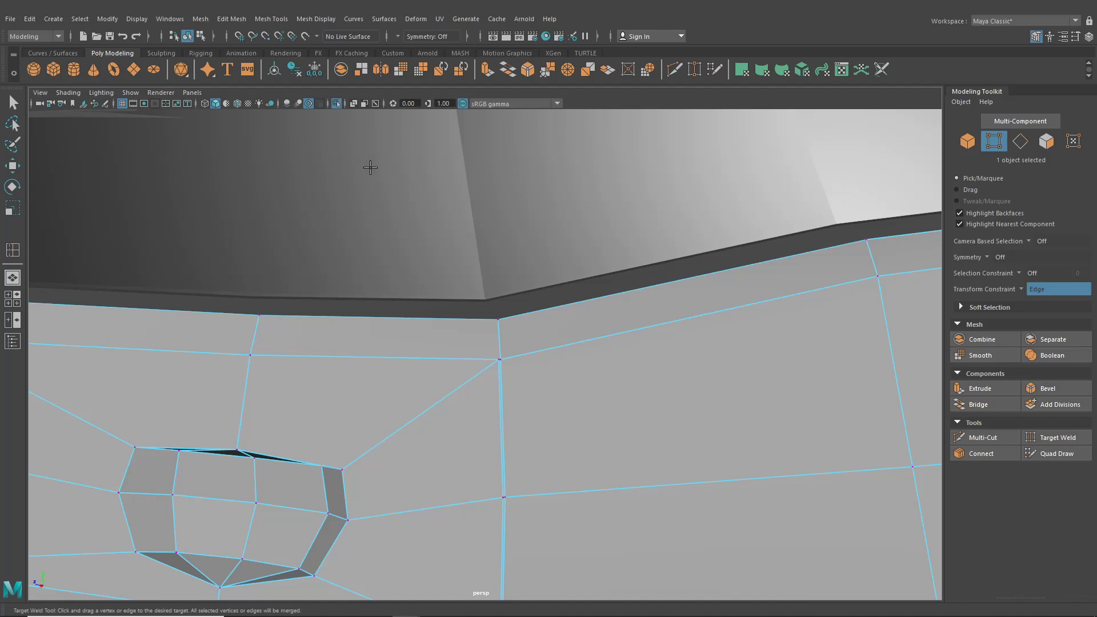
pyautogui.press('q')
pyautogui.keyDown('alt'); pyautogui.moveTo(398, 254); pyautogui.dragTo(421, 237, button='middle'); pyautogui.keyUp('alt')
pyautogui.keyDown('alt'); pyautogui.moveTo(421, 237); pyautogui.dragTo(456, 303, button='right'); pyautogui.keyUp('alt')
pyautogui.click(272, 18)
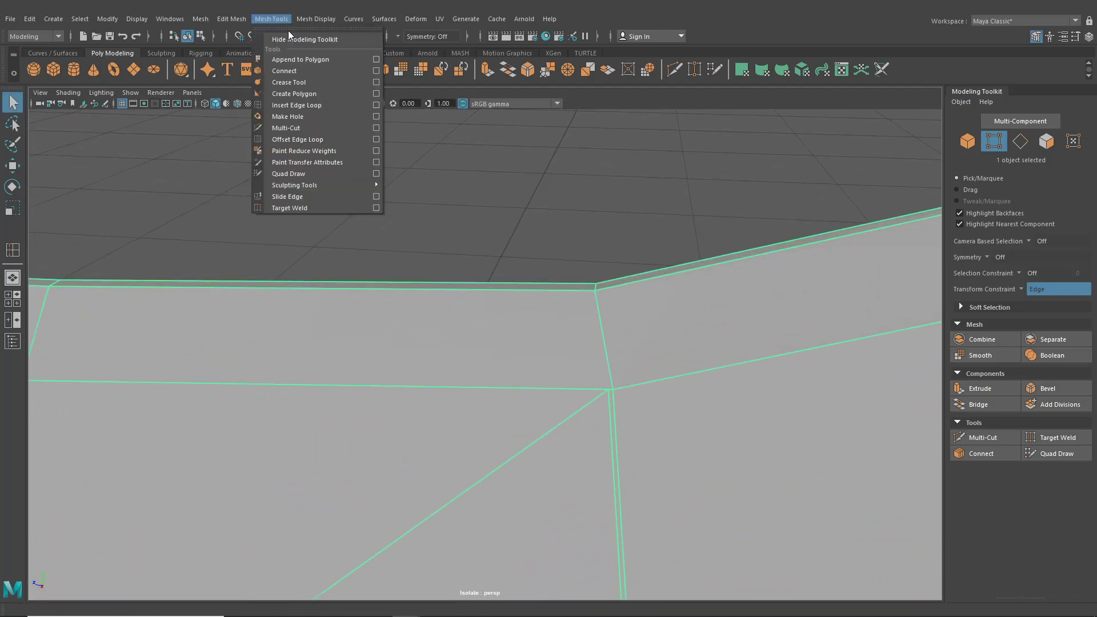
pyautogui.click(299, 107)
pyautogui.scroll(2, 548, 219)
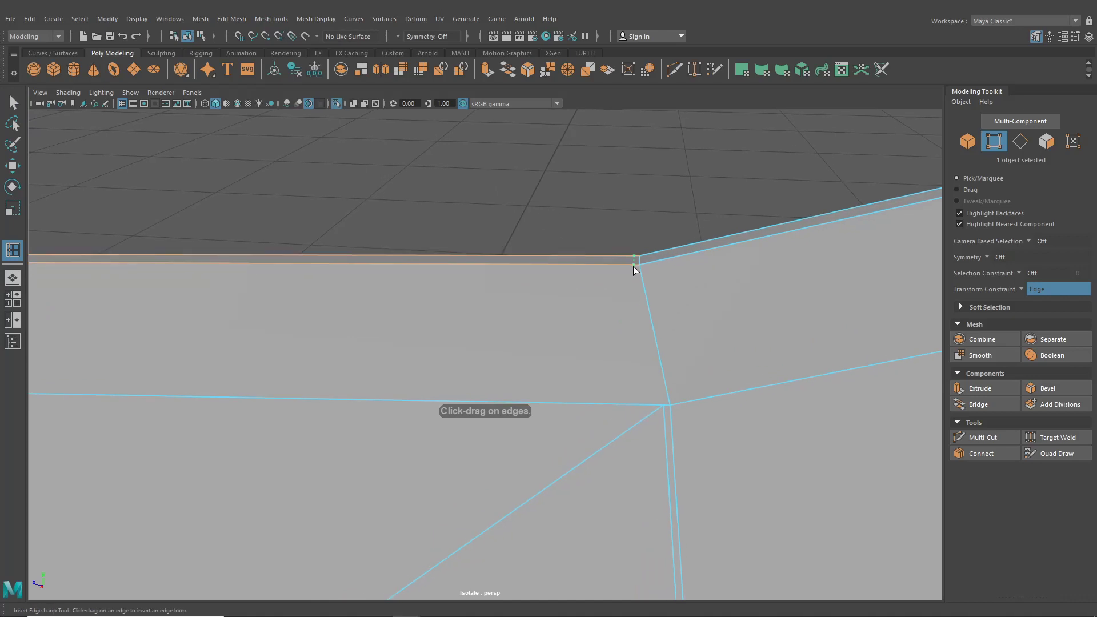
pyautogui.click(699, 75)
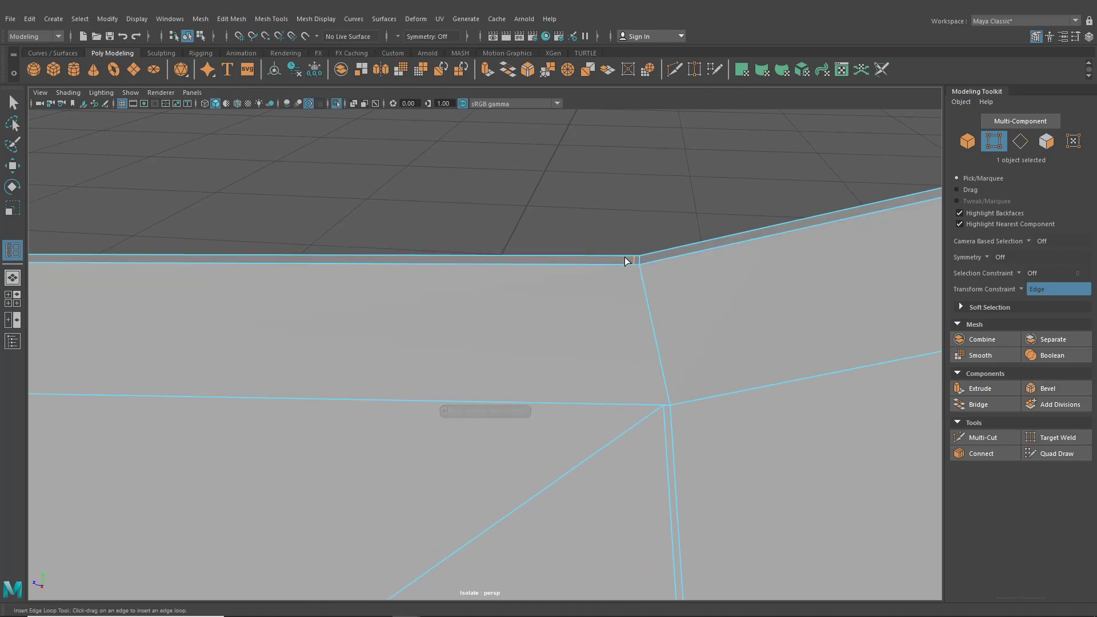
pyautogui.moveTo(615, 264); pyautogui.dragTo(637, 281)
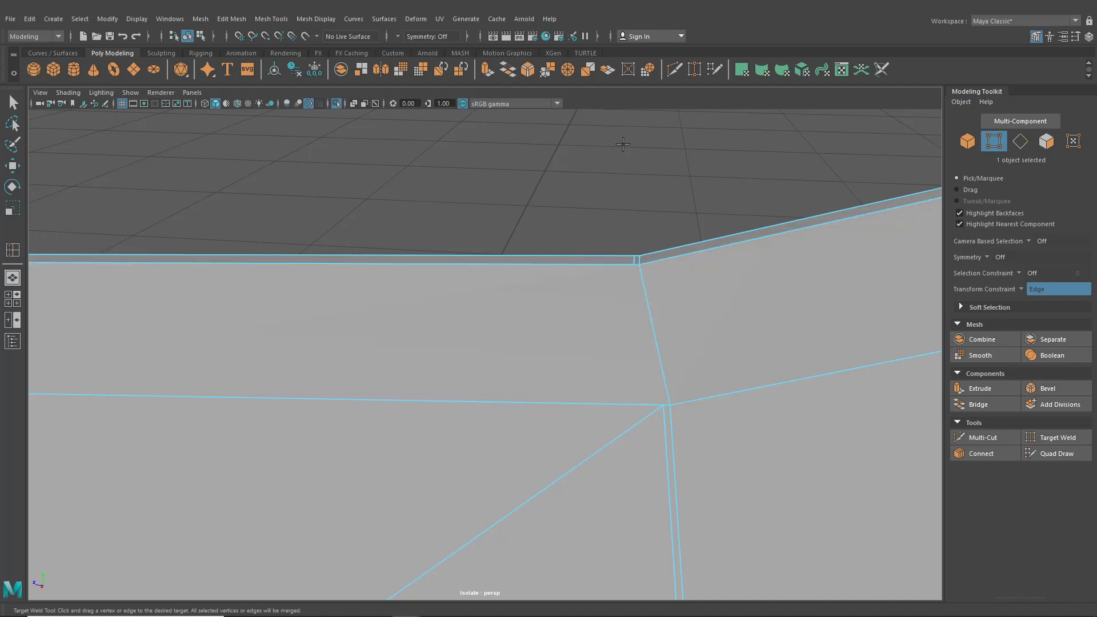
pyautogui.click(675, 71)
pyautogui.click(634, 264)
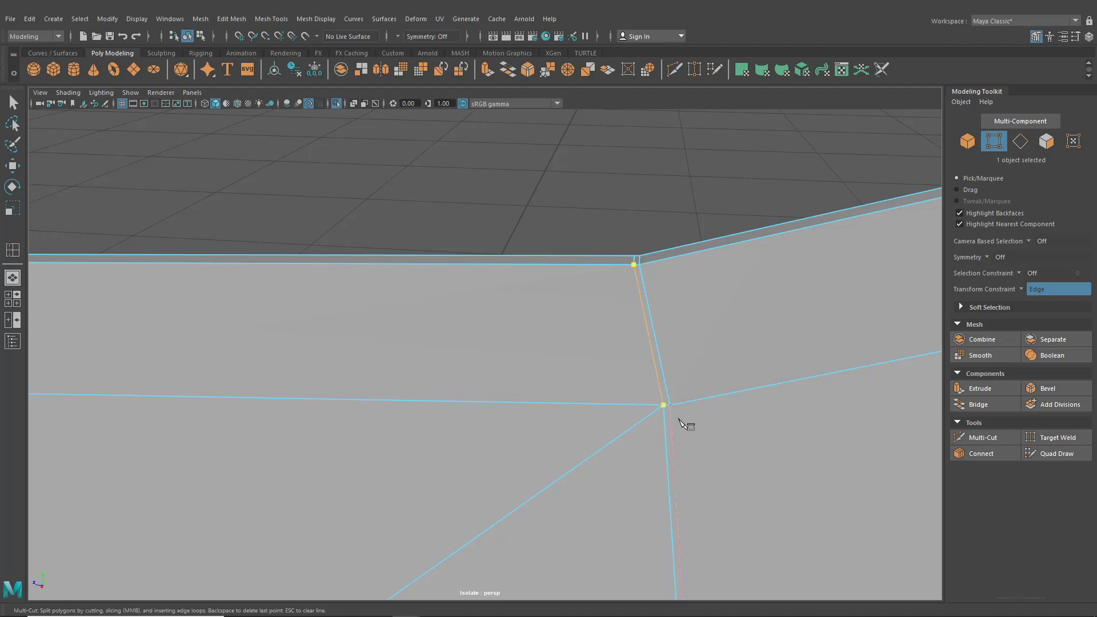
# Insert an edge loop tightly alongside the lower part of the door's rear edge, down to the sill
pyautogui.scroll(-8, 679, 418)
pyautogui.keyDown('alt'); pyautogui.moveTo(654, 406); pyautogui.dragTo(674, 234, button='middle'); pyautogui.keyUp('alt')
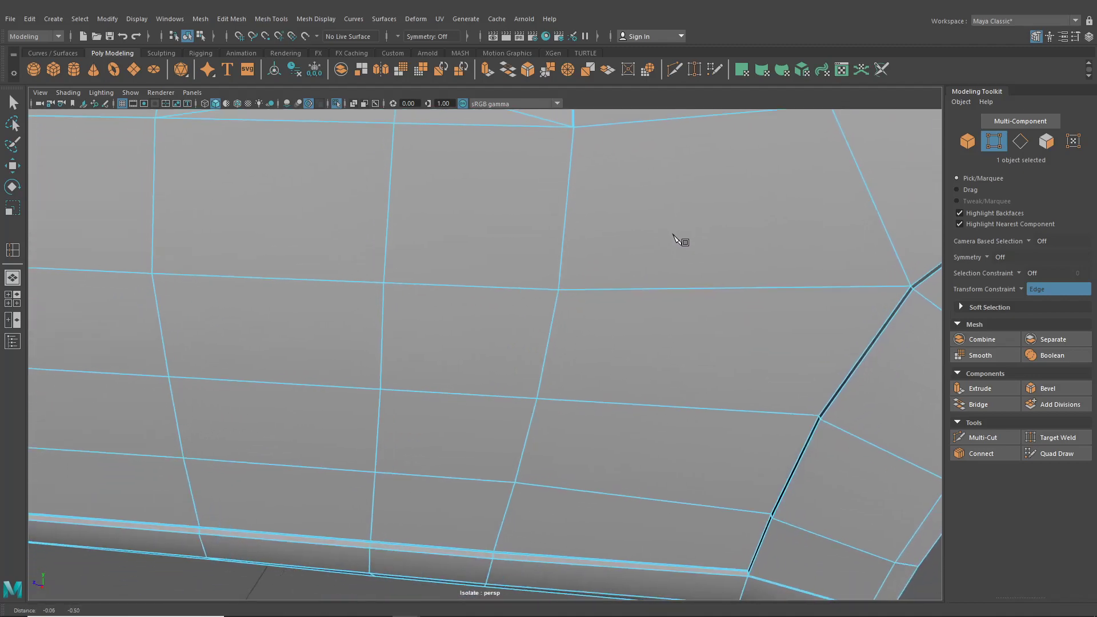
pyautogui.keyDown('alt'); pyautogui.moveTo(679, 240); pyautogui.dragTo(681, 270); pyautogui.keyUp('alt')
pyautogui.click(276, 19)
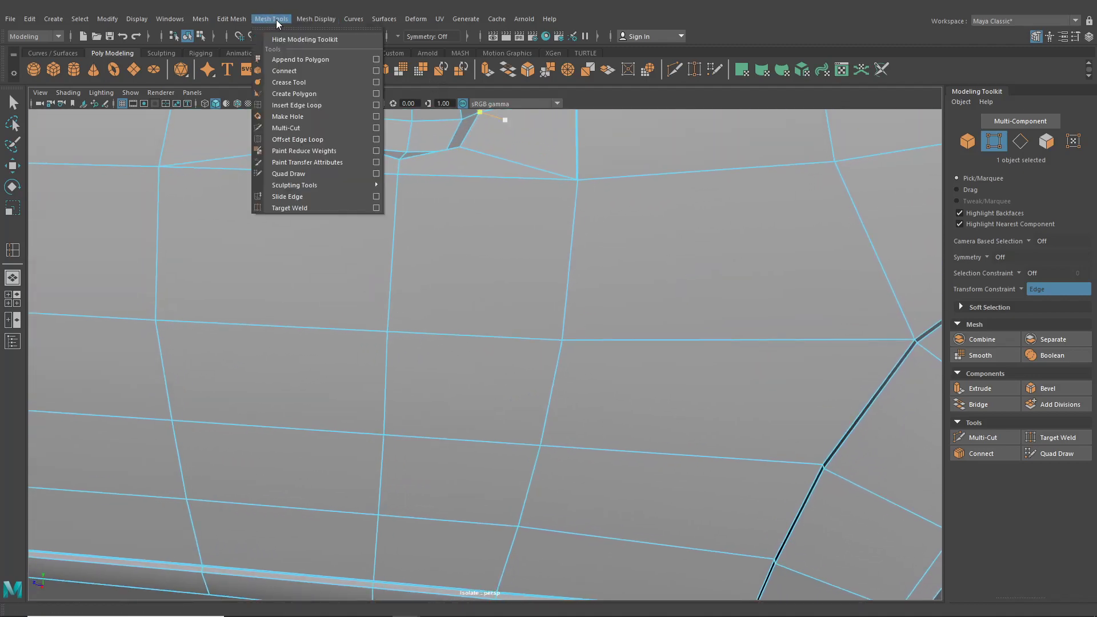
pyautogui.click(290, 107)
pyautogui.keyDown('alt'); pyautogui.moveTo(482, 298); pyautogui.dragTo(478, 239); pyautogui.keyUp('alt')
pyautogui.keyDown('alt'); pyautogui.moveTo(478, 239); pyautogui.dragTo(521, 371, button='right'); pyautogui.keyUp('alt')
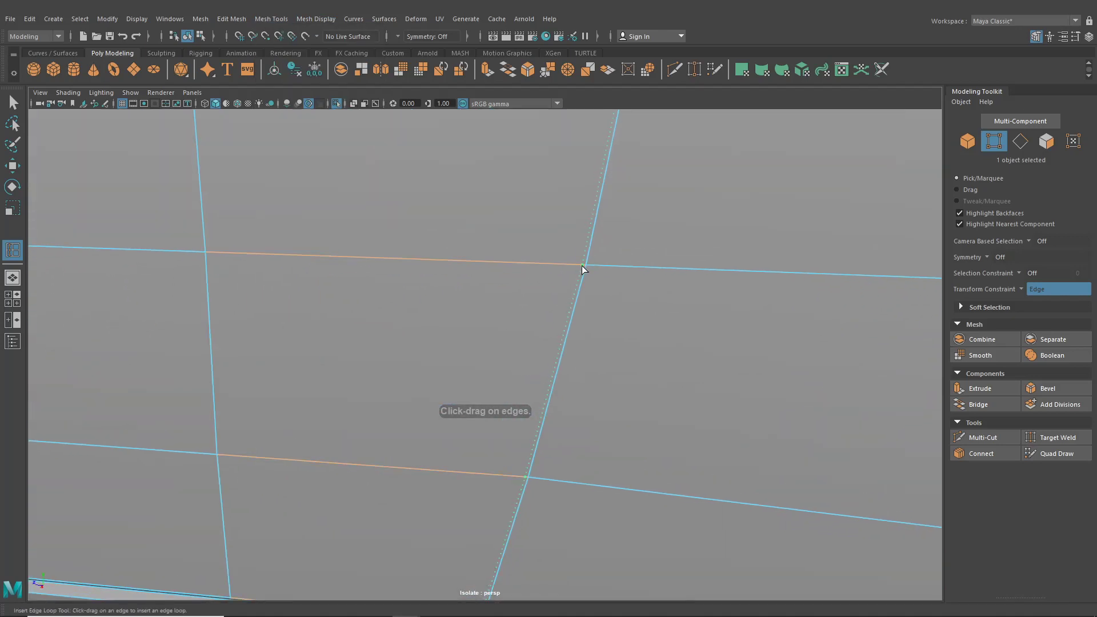
pyautogui.keyDown('alt'); pyautogui.moveTo(582, 266); pyautogui.dragTo(571, 395, button='middle'); pyautogui.keyUp('alt')
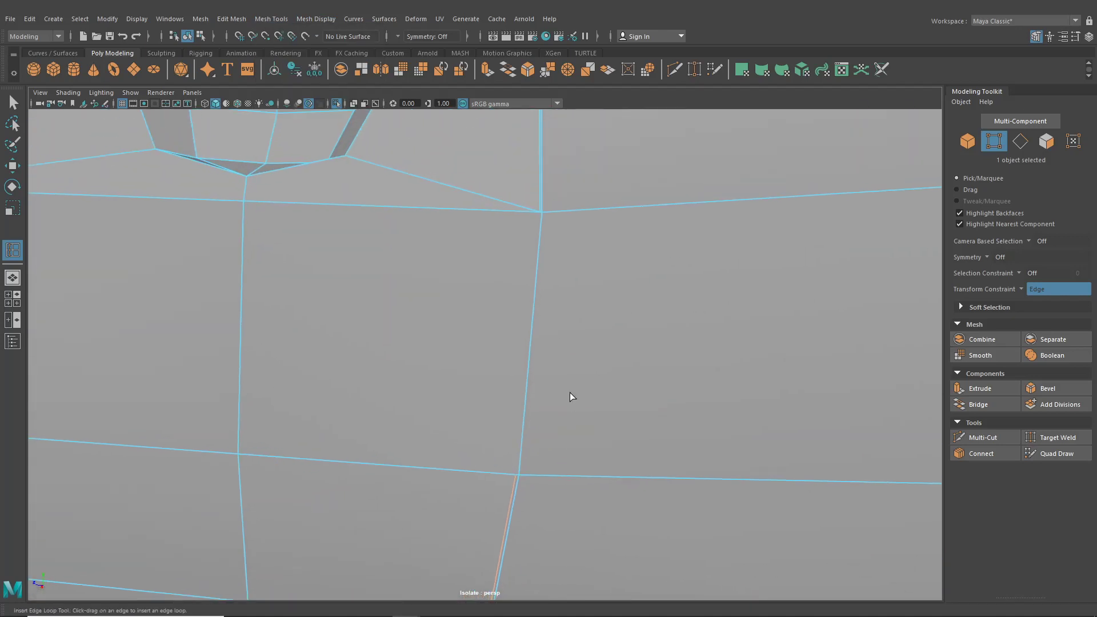
# Connect the lower loop to the vertex below the door handle with Multi-Cut, completing the thin strip along the door's rear edge
pyautogui.click(675, 70)
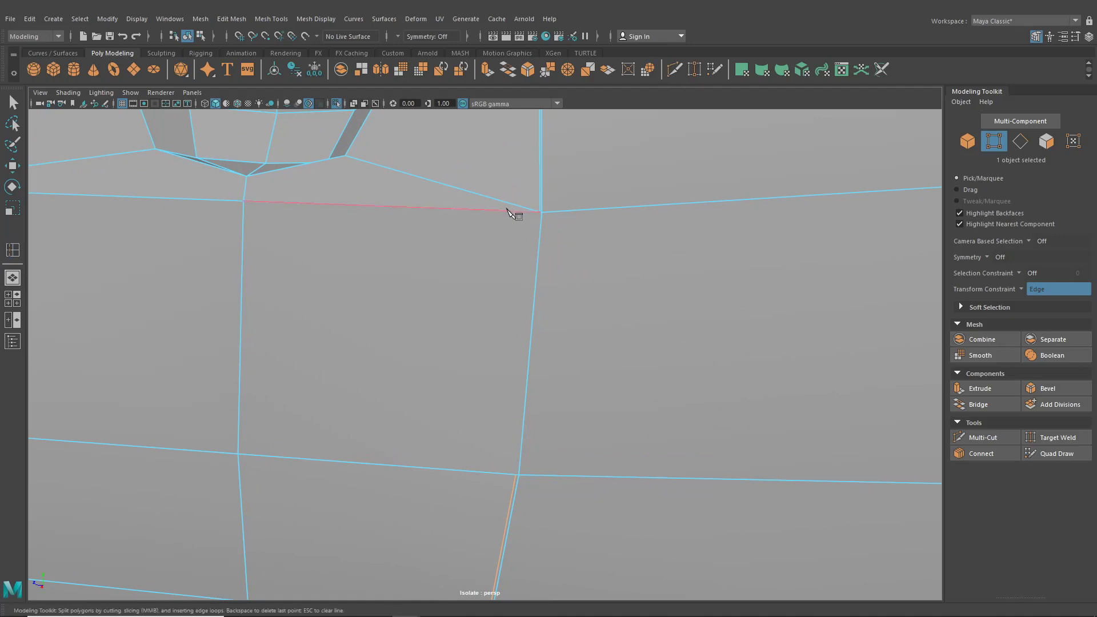
pyautogui.click(540, 212)
pyautogui.press('Escape')
pyautogui.scroll(-5, 575, 464)
pyautogui.keyDown('alt'); pyautogui.moveTo(567, 421); pyautogui.dragTo(574, 380, button='middle'); pyautogui.keyUp('alt')
pyautogui.scroll(-2, 576, 379)
pyautogui.click(13, 103)
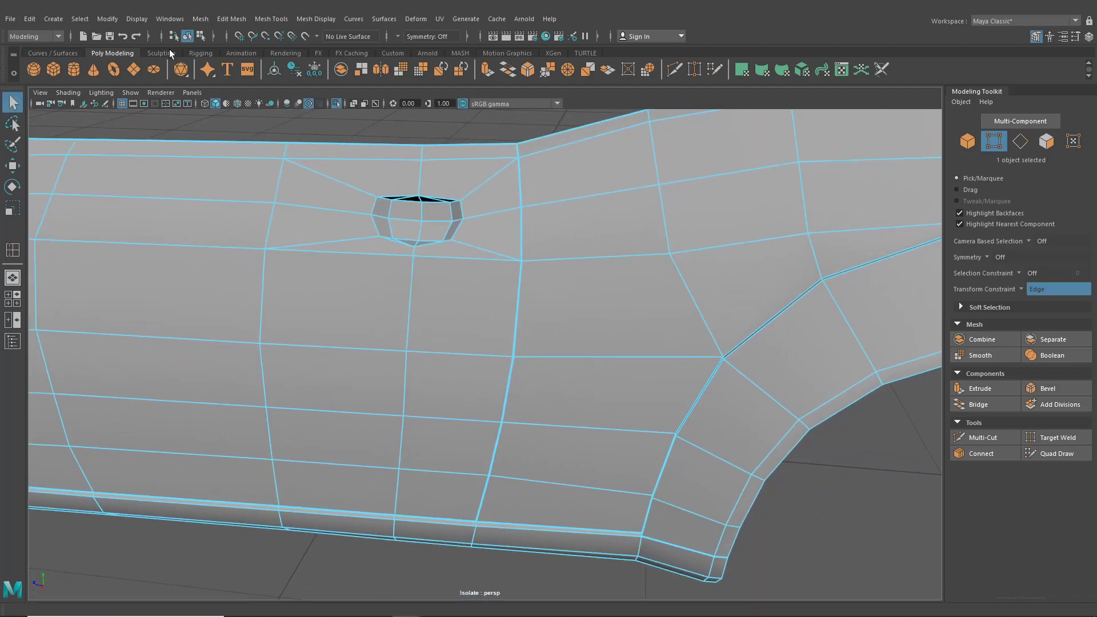
# Delete the thin strip of faces along the door's rear edge and inspect the gap in object mode
pyautogui.click(475, 293)
pyautogui.keyDown('alt'); pyautogui.moveTo(475, 292); pyautogui.dragTo(542, 337); pyautogui.keyUp('alt')
pyautogui.keyDown('alt'); pyautogui.moveTo(714, 444); pyautogui.dragTo(573, 341); pyautogui.keyUp('alt')
pyautogui.moveTo(573, 341); pyautogui.dragTo(565, 341, button='right')
pyautogui.keyDown('alt'); pyautogui.moveTo(564, 337); pyautogui.dragTo(519, 314); pyautogui.keyUp('alt')
pyautogui.keyDown('alt'); pyautogui.moveTo(520, 314); pyautogui.dragTo(643, 464, button='right'); pyautogui.keyUp('alt')
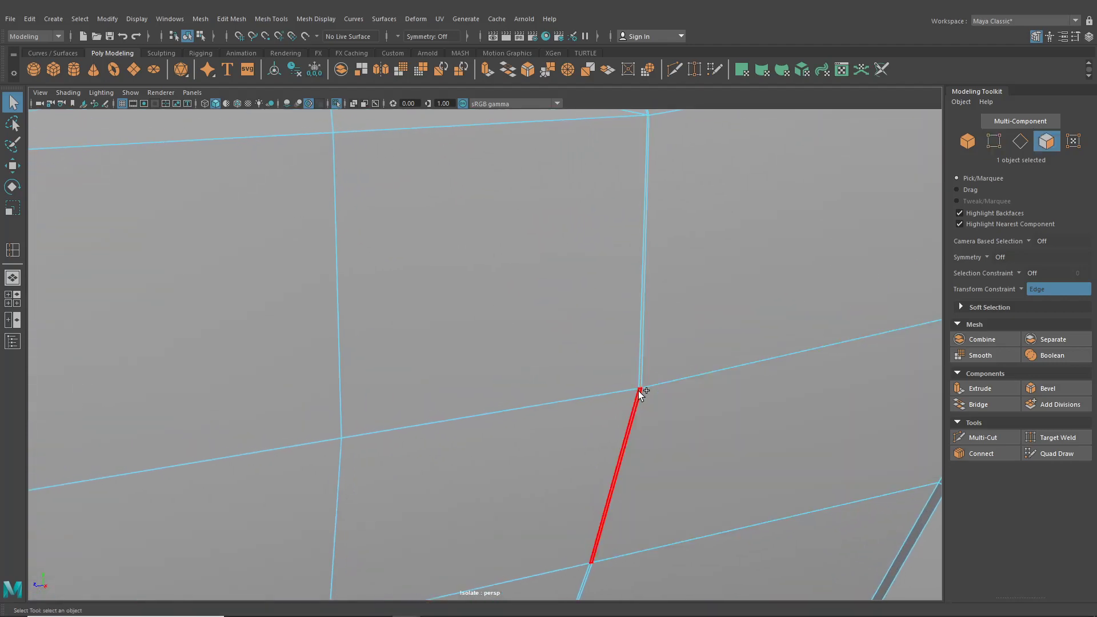
pyautogui.scroll(-4, 634, 446)
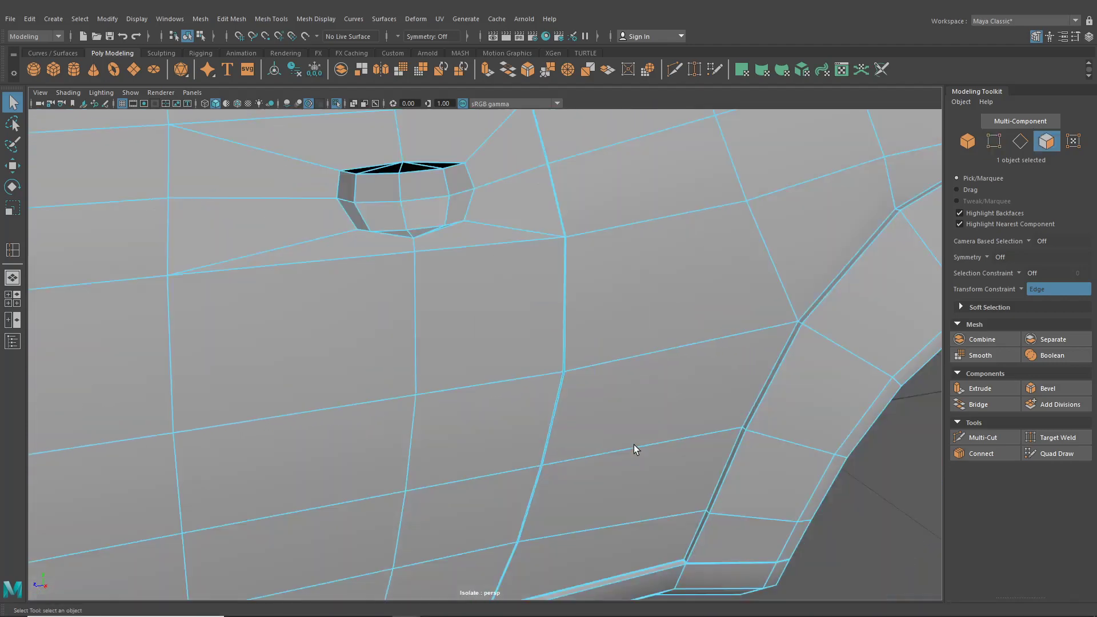
pyautogui.scroll(-4, 573, 391)
pyautogui.keyDown('alt'); pyautogui.moveTo(572, 391); pyautogui.dragTo(531, 400); pyautogui.keyUp('alt')
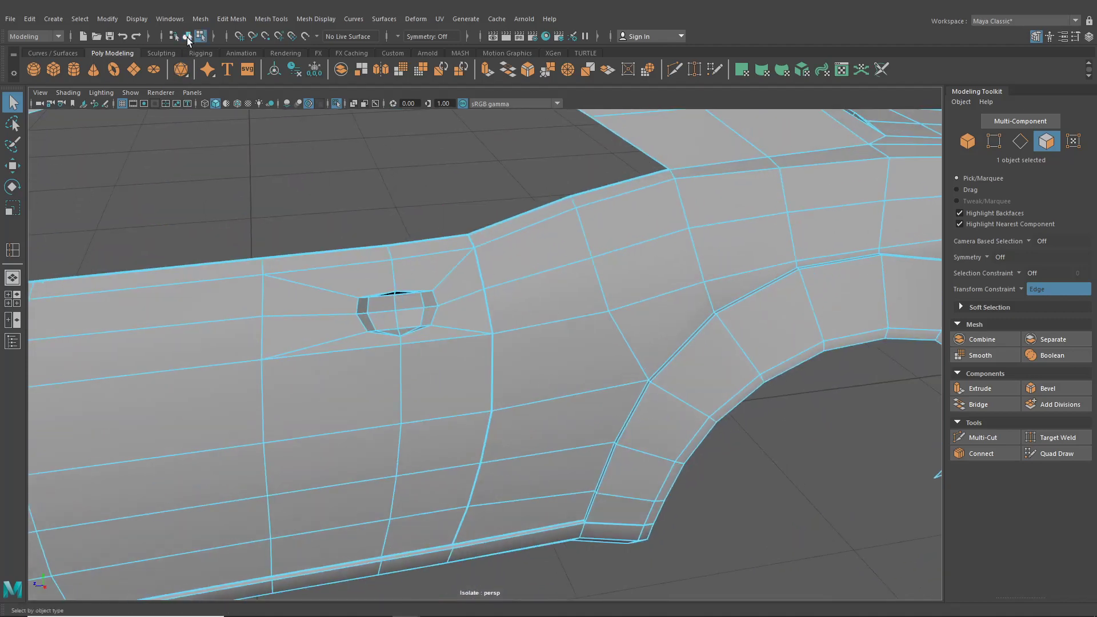
pyautogui.click(274, 203)
pyautogui.keyDown('alt'); pyautogui.moveTo(325, 250); pyautogui.dragTo(366, 252); pyautogui.keyUp('alt')
pyautogui.scroll(-4, 320, 245)
pyautogui.scroll(6, 365, 253)
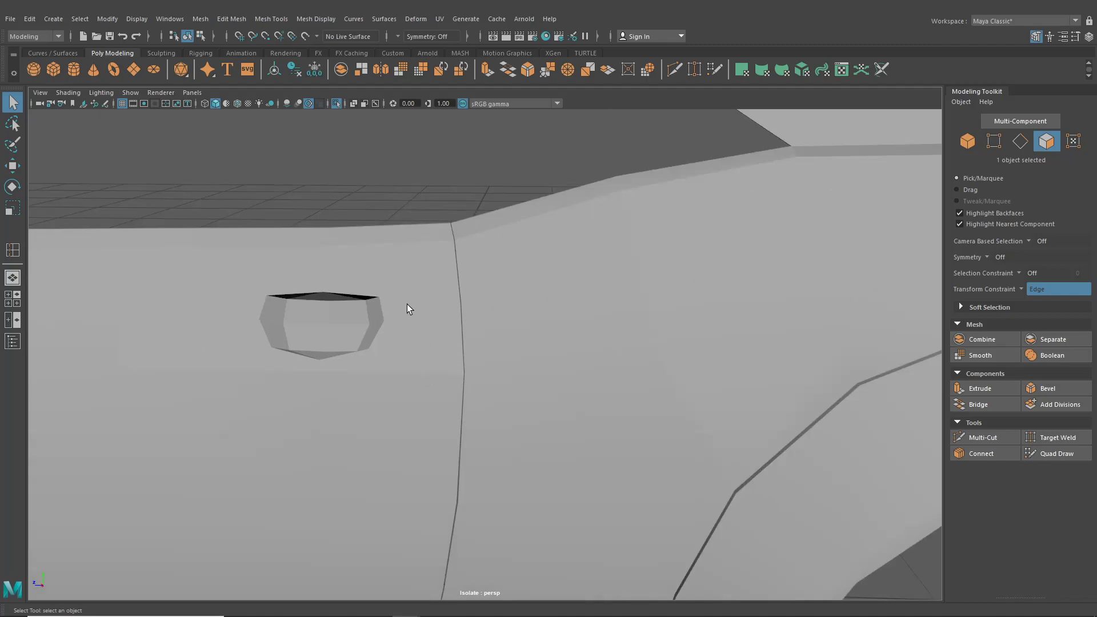
# Slide the door-side vertices at the top of the rear gap along their edges to even out its width below the window
pyautogui.moveTo(407, 291); pyautogui.dragTo(365, 283, button='right')
pyautogui.scroll(6, 387, 336)
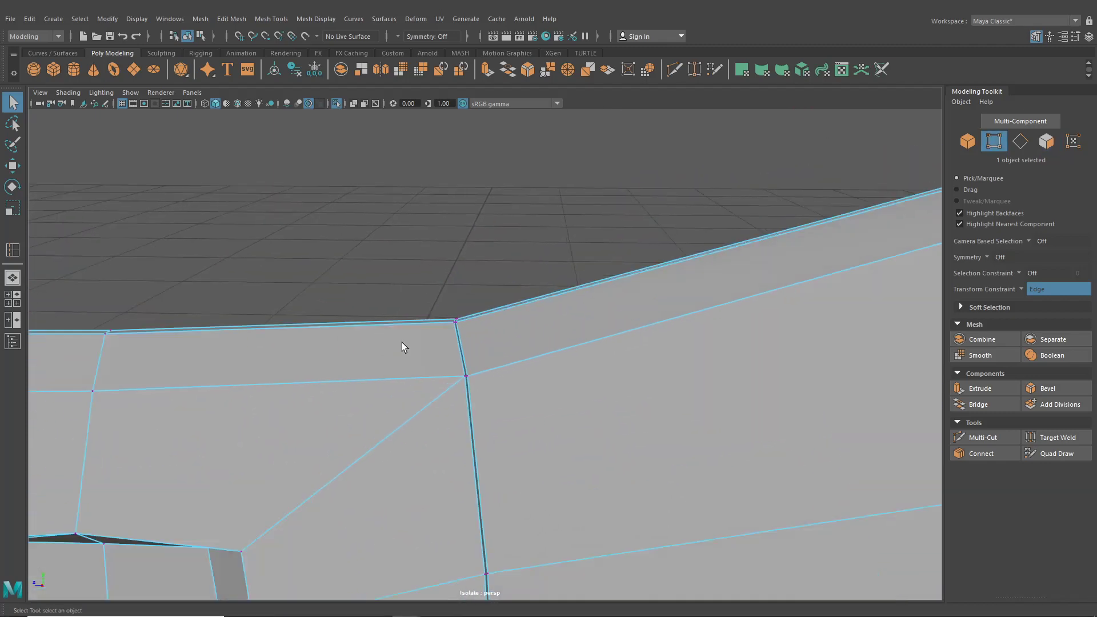
pyautogui.click(13, 166)
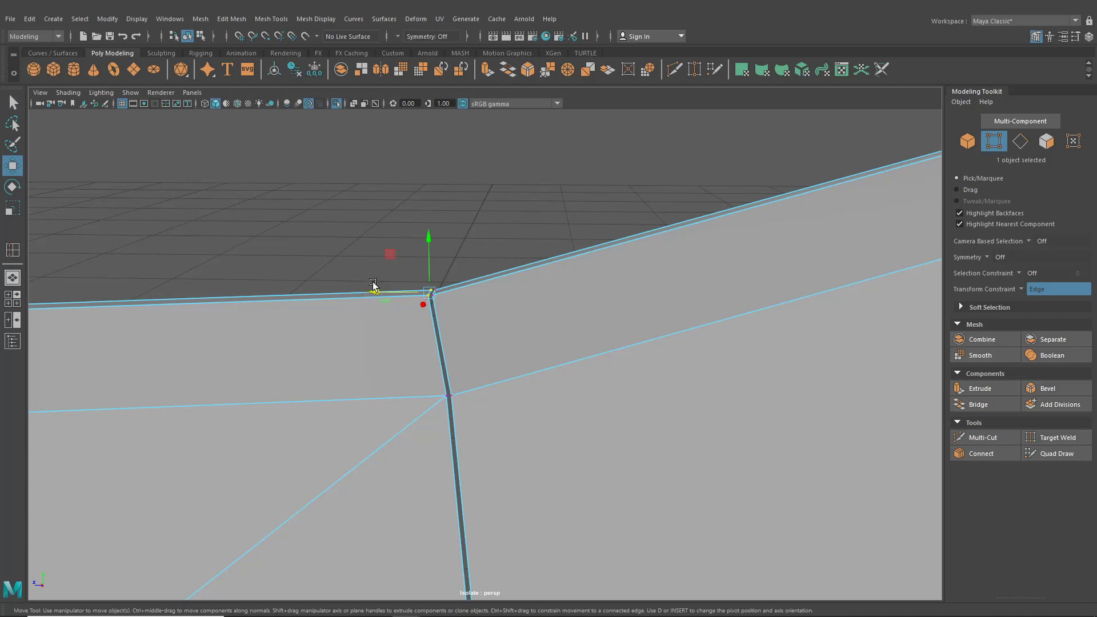
pyautogui.moveTo(372, 284); pyautogui.dragTo(382, 291)
pyautogui.click(446, 396)
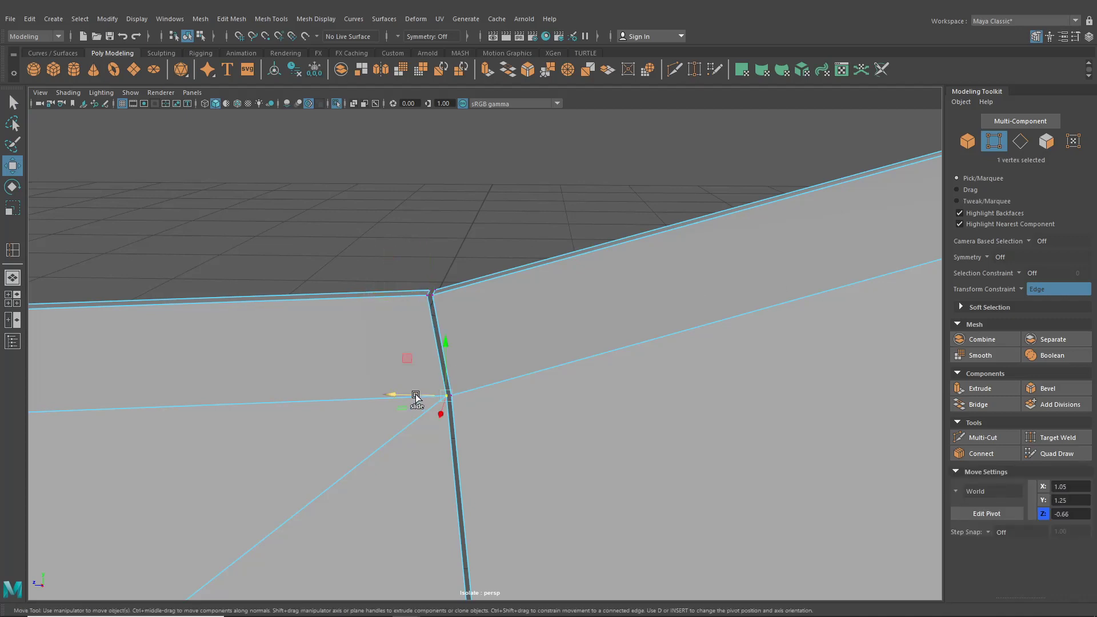
pyautogui.moveTo(415, 395); pyautogui.dragTo(414, 396)
# Slide the door-side gap vertices beside and below the door handle along their edges to widen the rear gap evenly
pyautogui.keyDown('alt'); pyautogui.moveTo(436, 442); pyautogui.dragTo(423, 350, button='middle'); pyautogui.keyUp('alt')
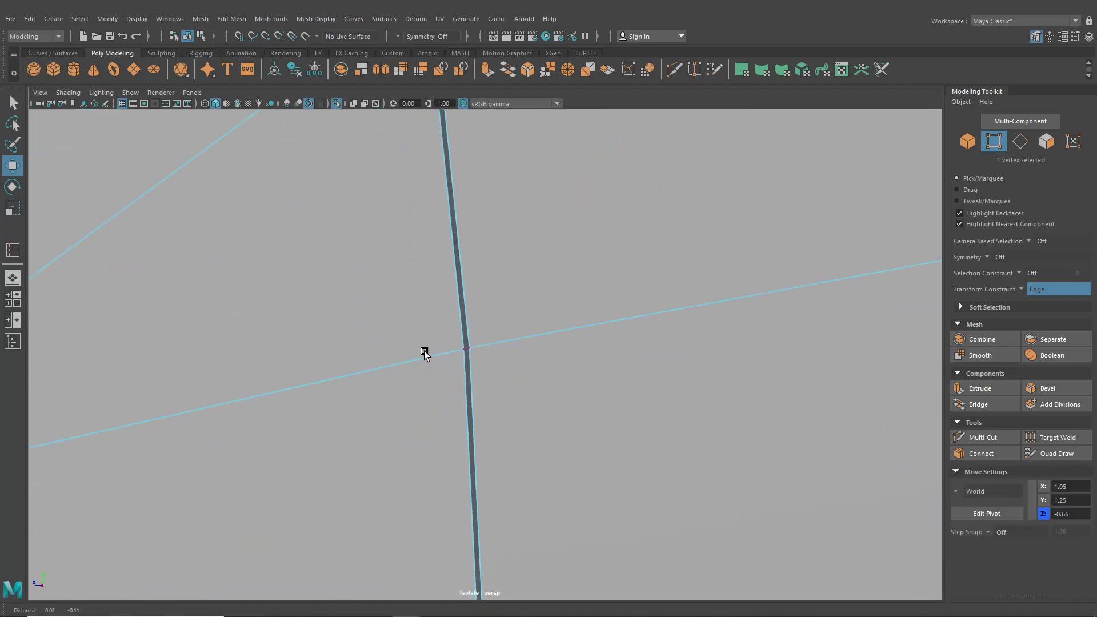
pyautogui.click(459, 351)
pyautogui.moveTo(438, 351); pyautogui.dragTo(436, 351)
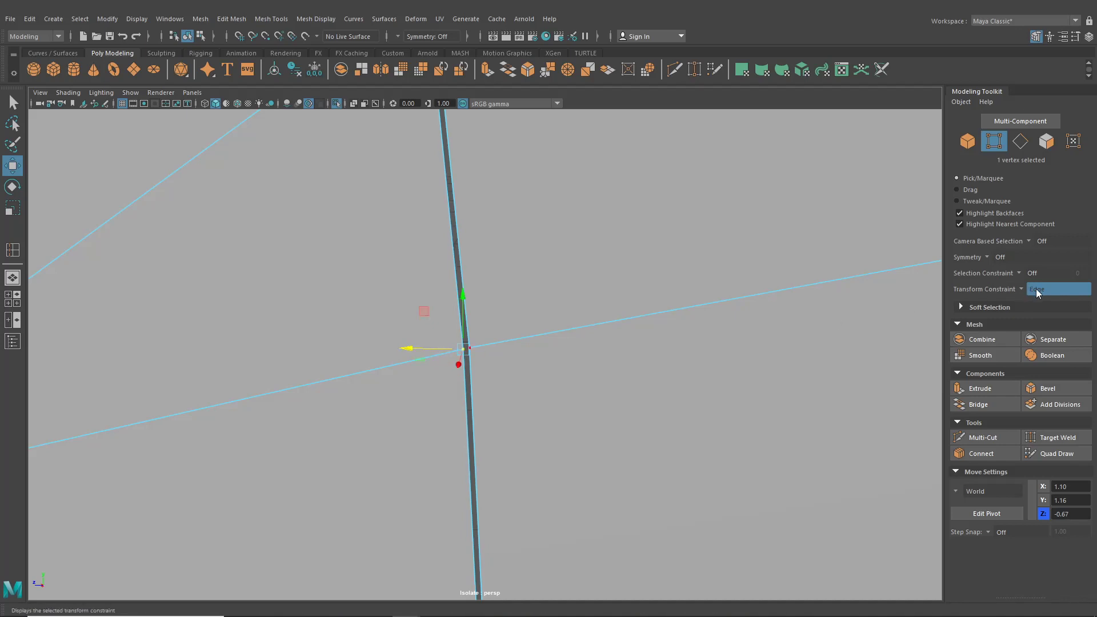
pyautogui.keyDown('alt'); pyautogui.moveTo(620, 400); pyautogui.dragTo(608, 345, button='middle'); pyautogui.keyUp('alt')
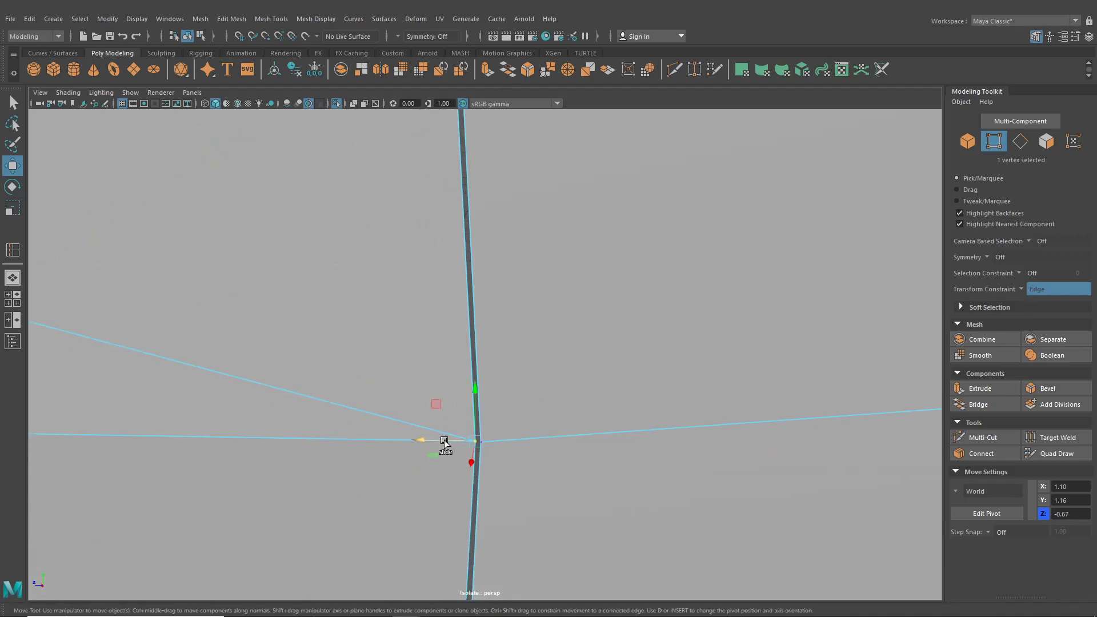
pyautogui.moveTo(444, 441); pyautogui.dragTo(450, 342)
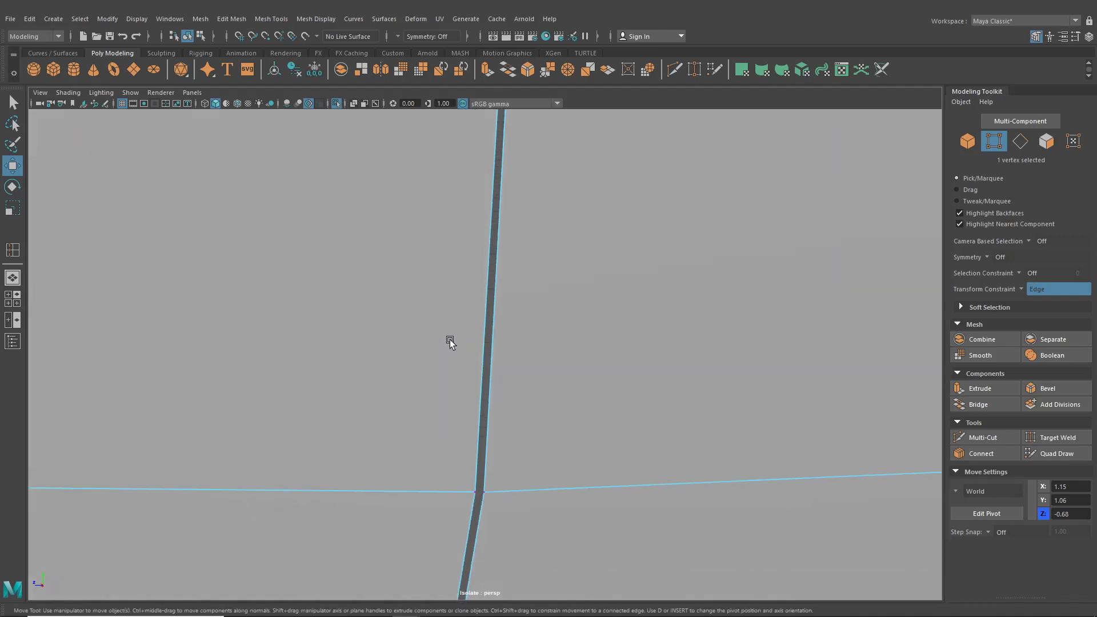
pyautogui.click(477, 493)
pyautogui.moveTo(443, 491); pyautogui.dragTo(456, 466)
# Fine-tune the gap vertices at the handle's lower corner and beside the handle so the rear gap keeps a consistent width
pyautogui.scroll(-3, 445, 485)
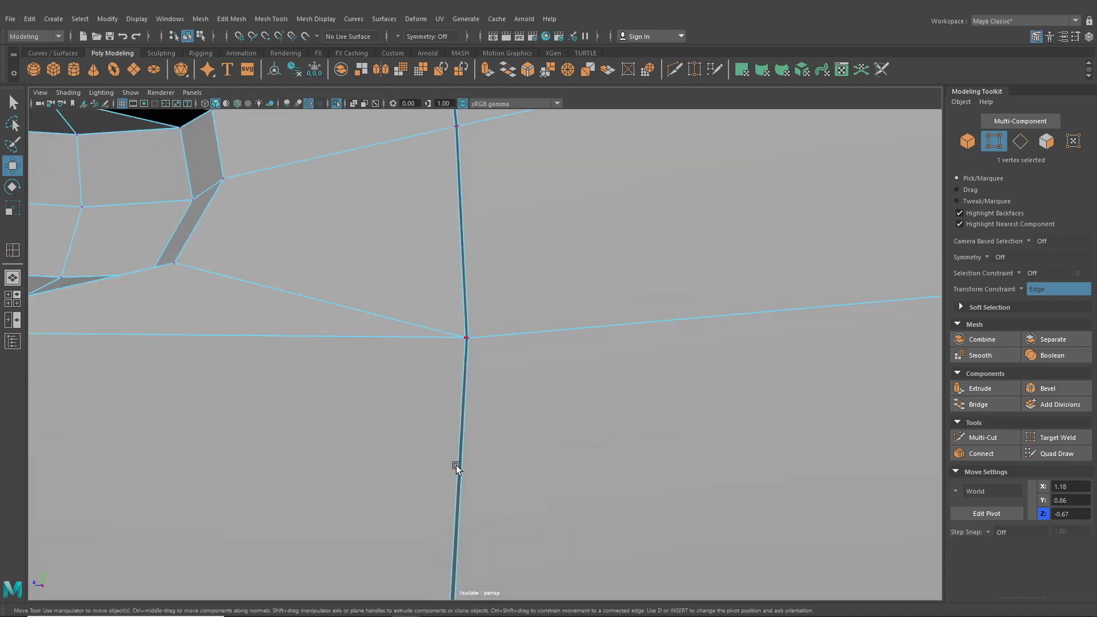
pyautogui.moveTo(433, 346); pyautogui.dragTo(431, 340)
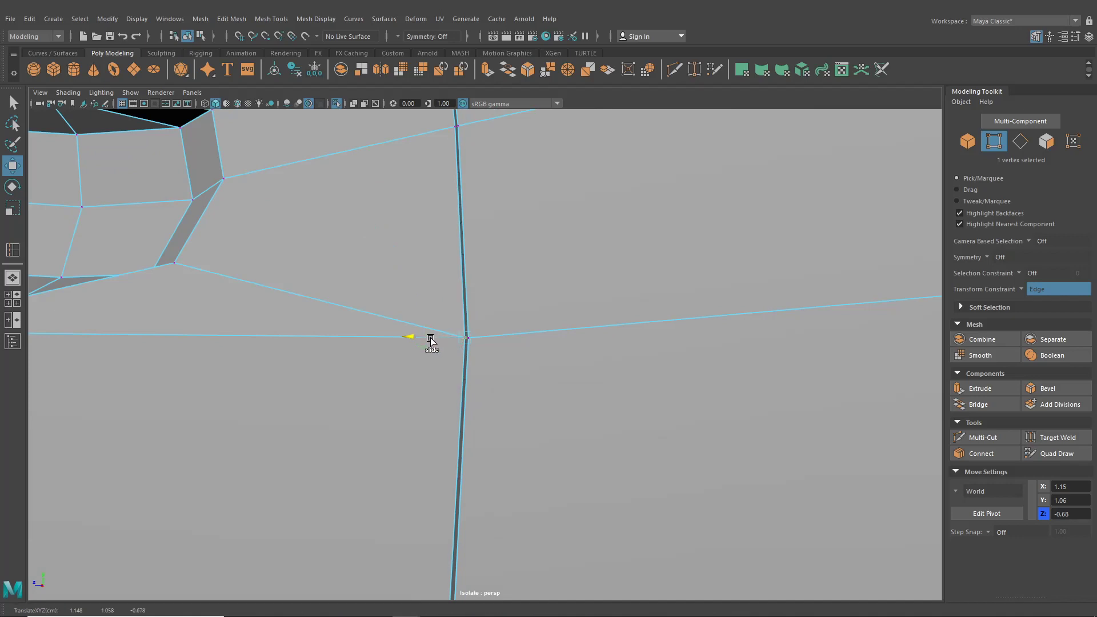
pyautogui.click(413, 133)
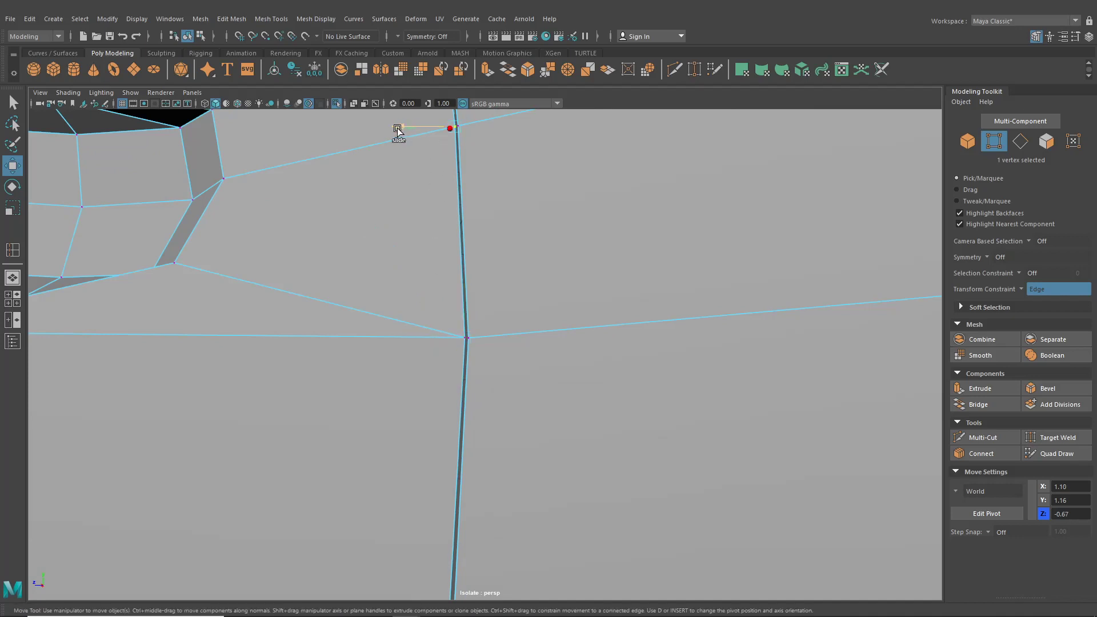
pyautogui.moveTo(397, 130); pyautogui.dragTo(397, 130)
pyautogui.keyDown('alt'); pyautogui.moveTo(400, 129); pyautogui.dragTo(425, 220, button='middle'); pyautogui.keyUp('alt')
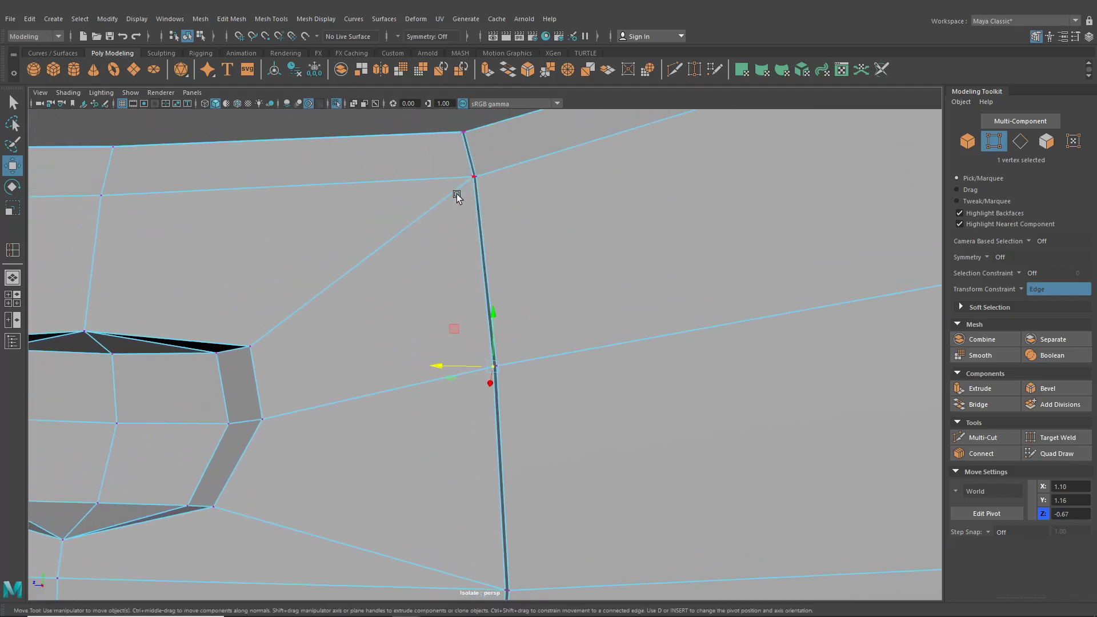
# Slide the upper and middle vertices of the door's rear seam slightly forward along Z, keeping them on their edges
pyautogui.click(472, 178)
pyautogui.moveTo(427, 176); pyautogui.dragTo(425, 176)
pyautogui.scroll(-5, 468, 275)
pyautogui.keyDown('alt'); pyautogui.moveTo(483, 326); pyautogui.dragTo(495, 142, button='middle'); pyautogui.keyUp('alt')
pyautogui.scroll(3, 497, 308)
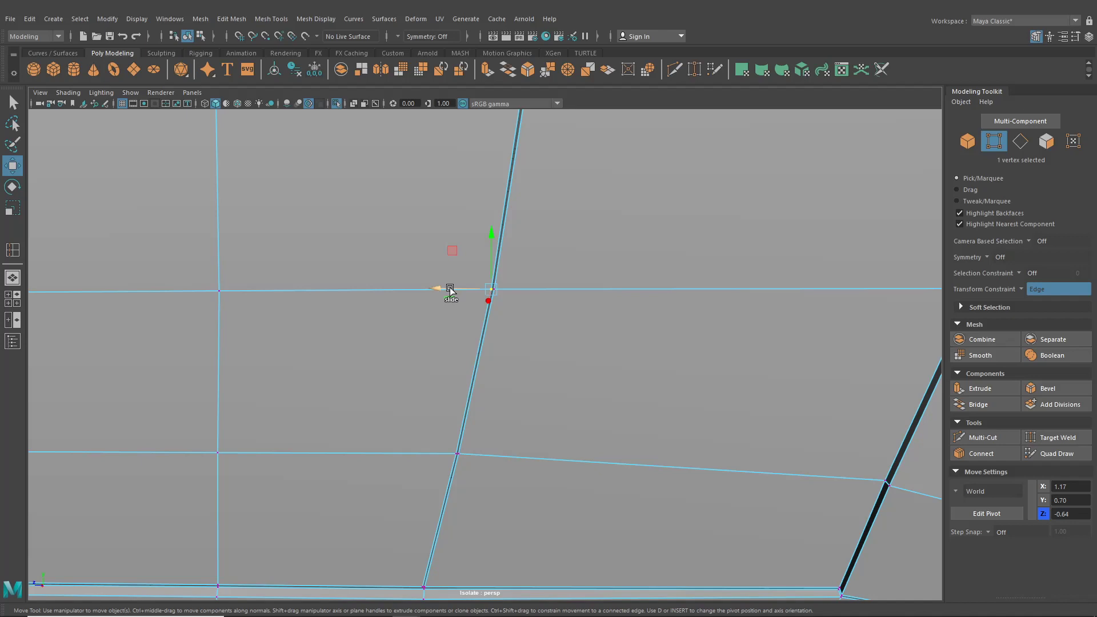
pyautogui.moveTo(450, 291); pyautogui.dragTo(449, 290)
# Slide the two lowest vertices of the door's rear seam above the sill slightly forward along their edges
pyautogui.click(453, 448)
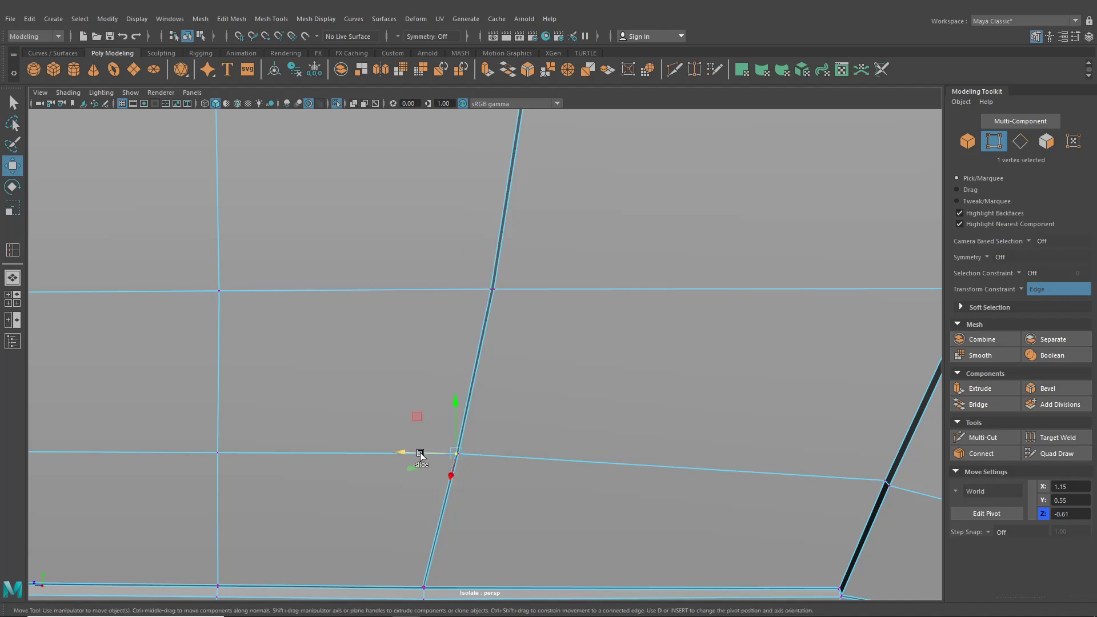
pyautogui.moveTo(420, 452); pyautogui.dragTo(419, 453)
pyautogui.click(417, 582)
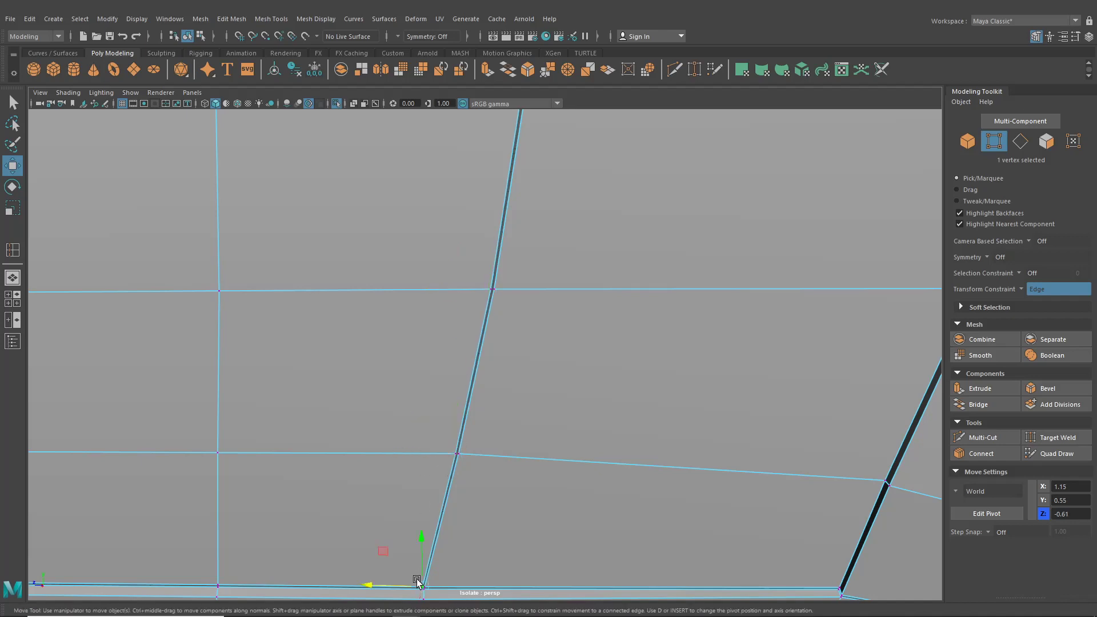
pyautogui.moveTo(390, 581); pyautogui.dragTo(388, 581)
pyautogui.scroll(-5, 372, 377)
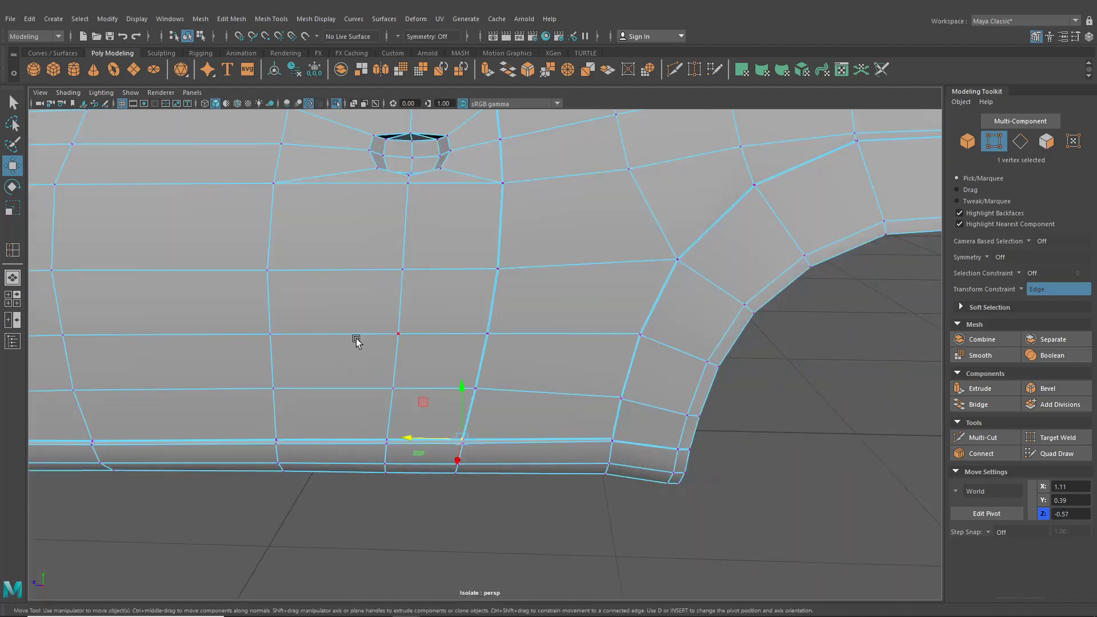
# Return the car body from vertex editing to object mode and clear the selection
pyautogui.click(12, 122)
pyautogui.click(13, 102)
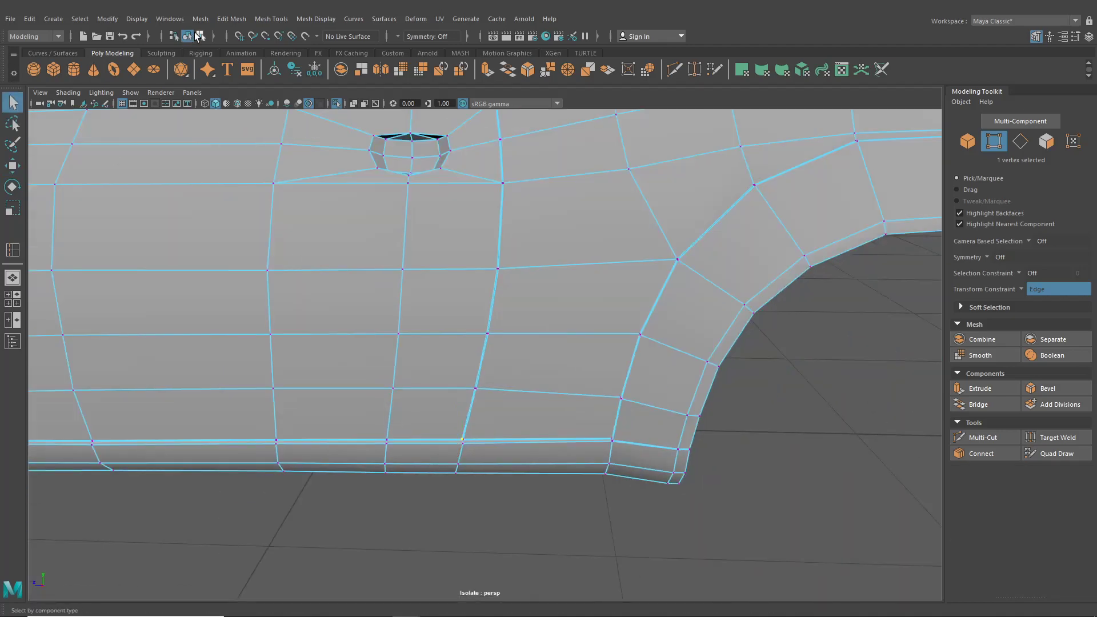
pyautogui.click(191, 36)
pyautogui.click(704, 396)
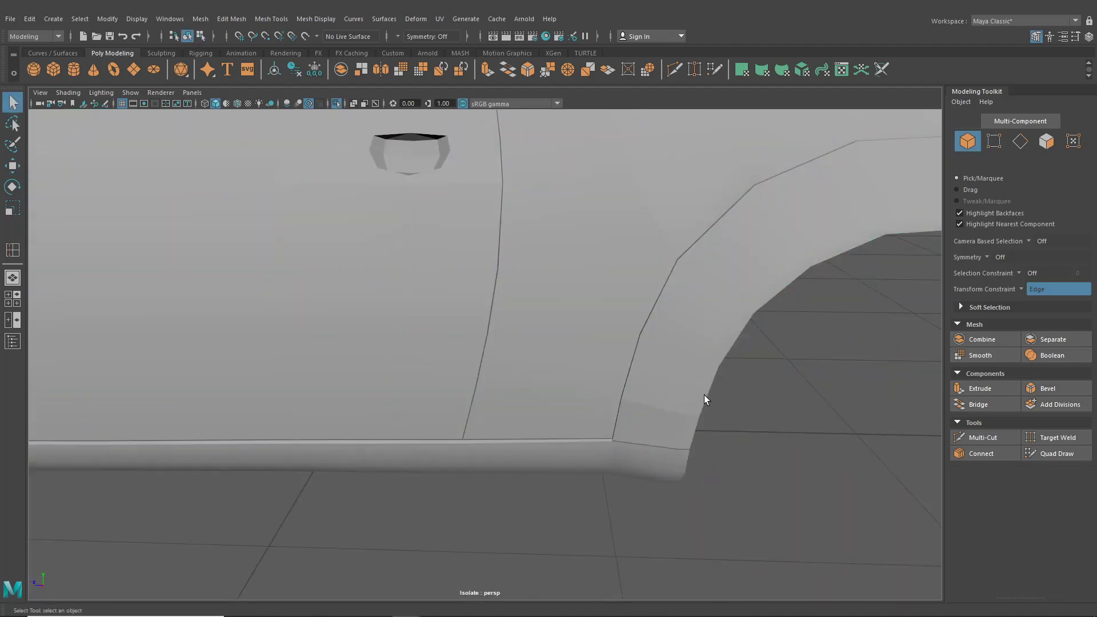
pyautogui.scroll(-5, 674, 395)
pyautogui.keyDown('alt'); pyautogui.moveTo(620, 389); pyautogui.dragTo(478, 367); pyautogui.keyUp('alt')
pyautogui.scroll(-4, 651, 401)
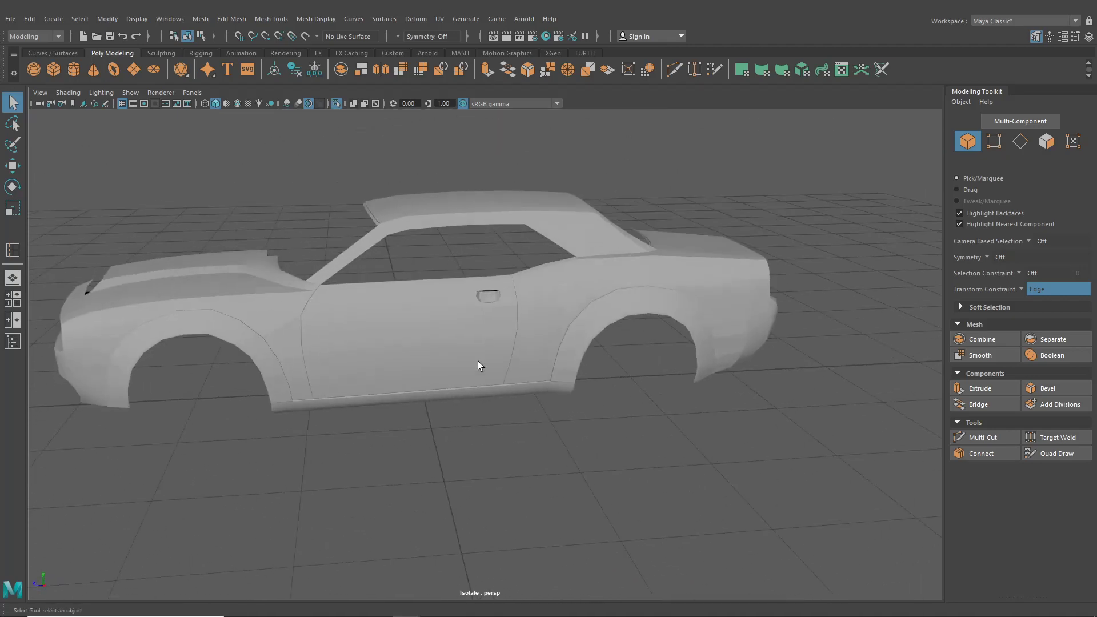
# Check the door seam and side panels in smooth mesh preview, then restore the unsmoothed display and select the body
pyautogui.click(469, 351)
pyautogui.scroll(5, 474, 406)
pyautogui.click(495, 469)
pyautogui.scroll(2, 510, 474)
pyautogui.scroll(4, 519, 475)
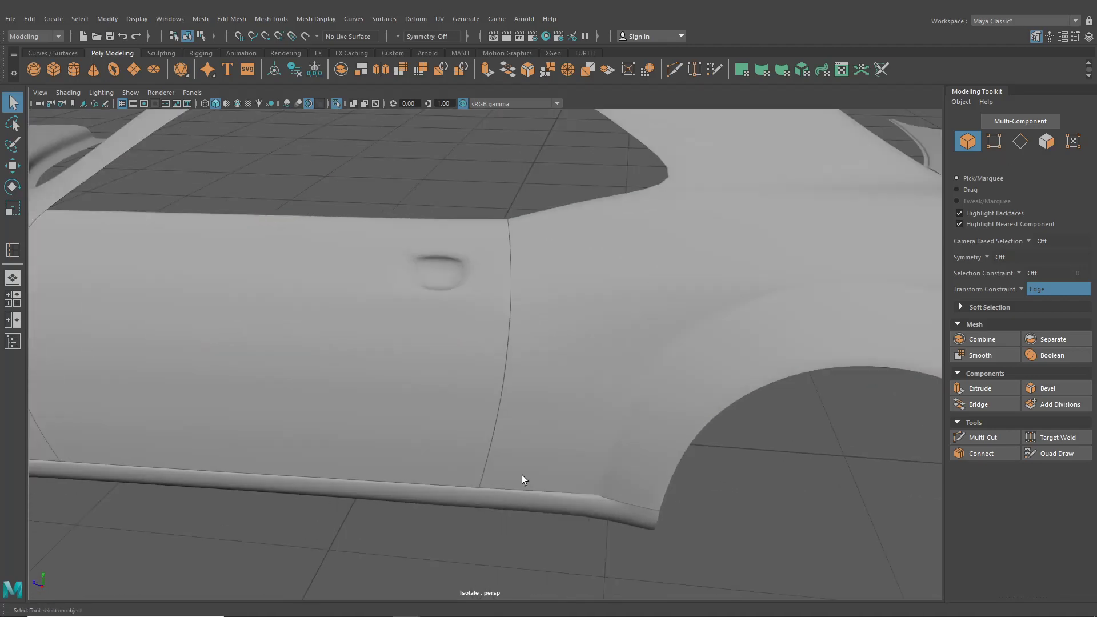
pyautogui.keyDown('alt'); pyautogui.moveTo(444, 401); pyautogui.dragTo(501, 362); pyautogui.keyUp('alt')
pyautogui.scroll(-5, 503, 366)
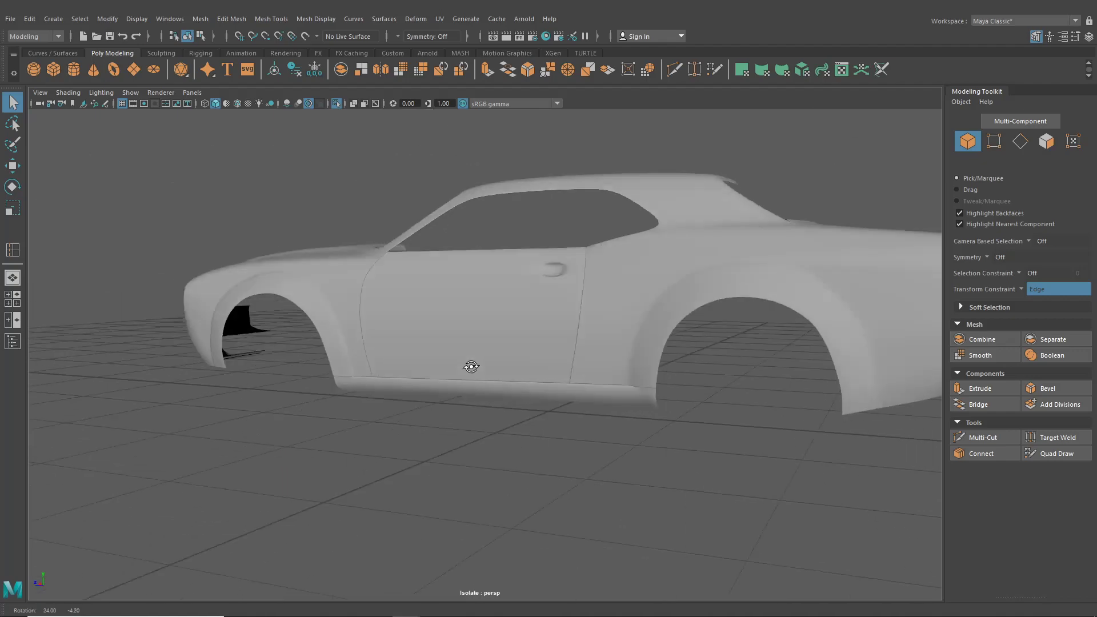
pyautogui.scroll(2, 503, 380)
pyautogui.click(494, 358)
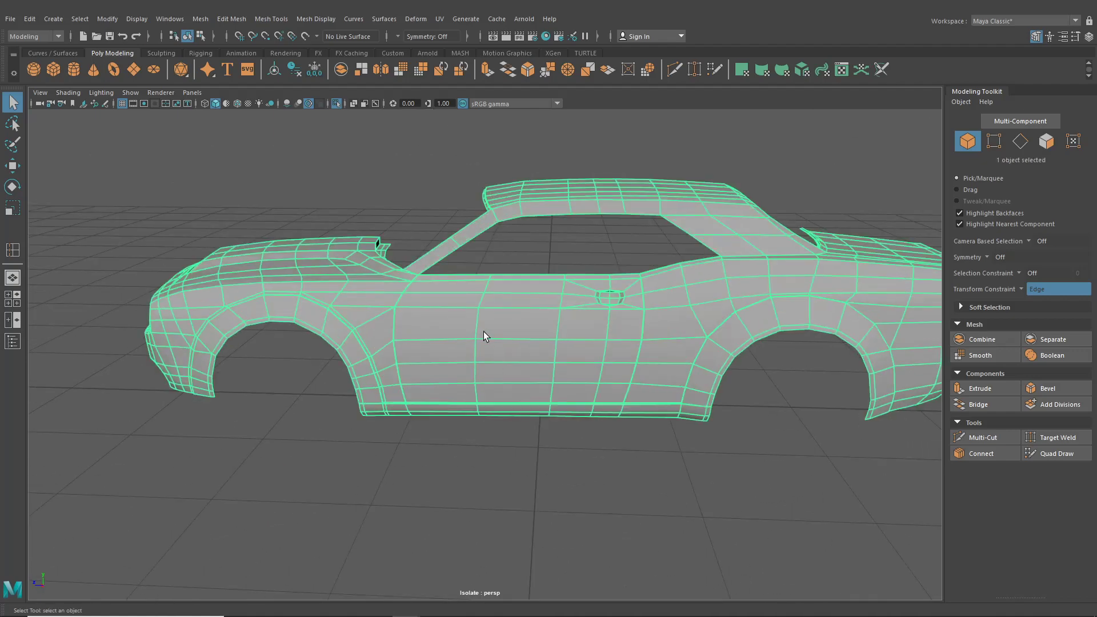
# Inspect the front end in perspective, then show it in the side view against the blueprint
pyautogui.keyDown('alt'); pyautogui.moveTo(484, 331); pyautogui.dragTo(529, 316); pyautogui.keyUp('alt')
pyautogui.scroll(5, 443, 320)
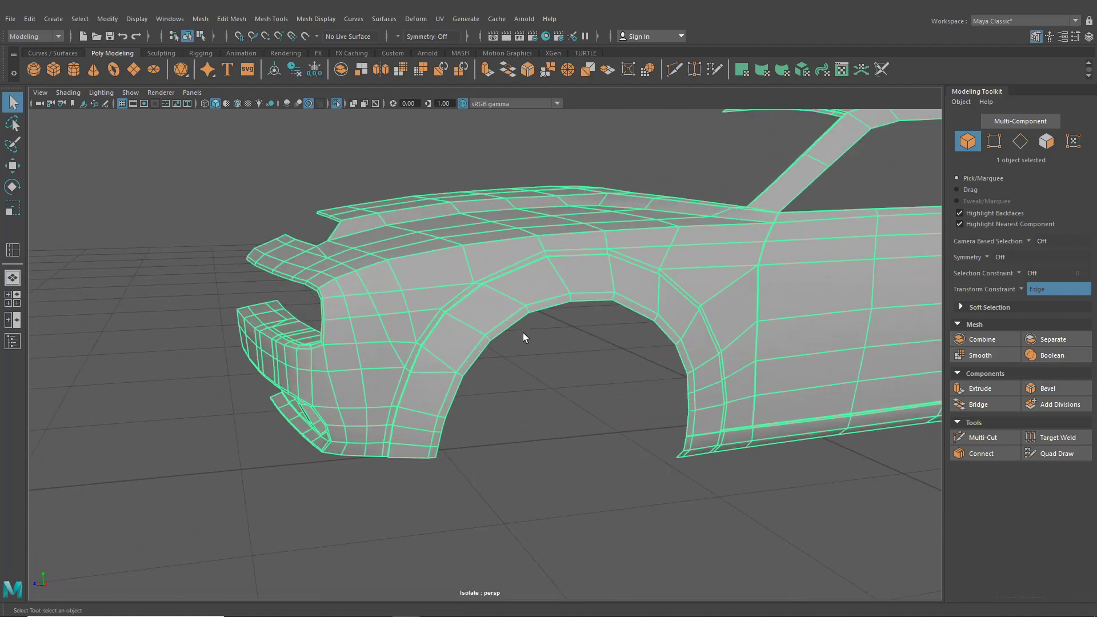
pyautogui.keyDown('alt'); pyautogui.moveTo(125, 270); pyautogui.dragTo(344, 298); pyautogui.keyUp('alt')
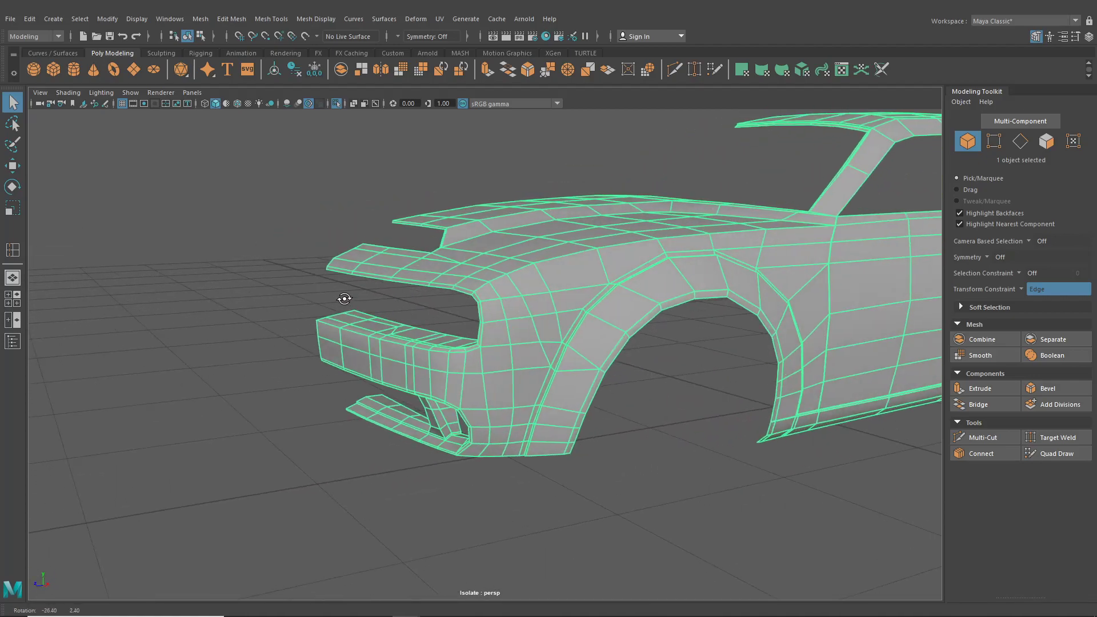
pyautogui.scroll(5, 395, 303)
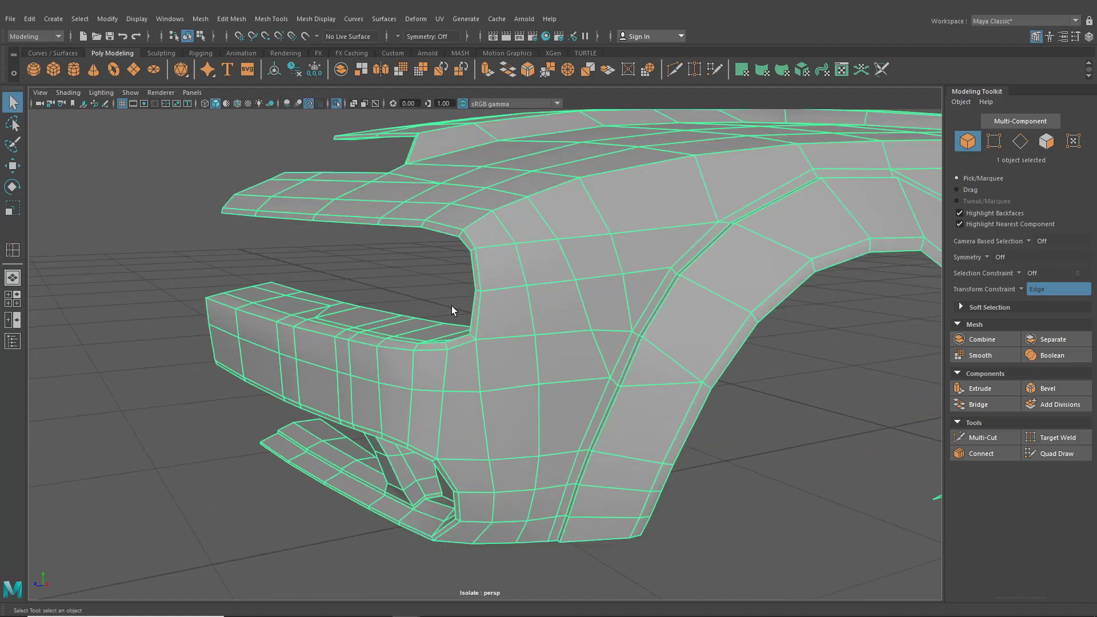
pyautogui.click(16, 299)
pyautogui.press('space')
pyautogui.scroll(-7, 598, 423)
pyautogui.keyDown('alt'); pyautogui.moveTo(597, 407); pyautogui.dragTo(620, 413, button='middle'); pyautogui.keyUp('alt')
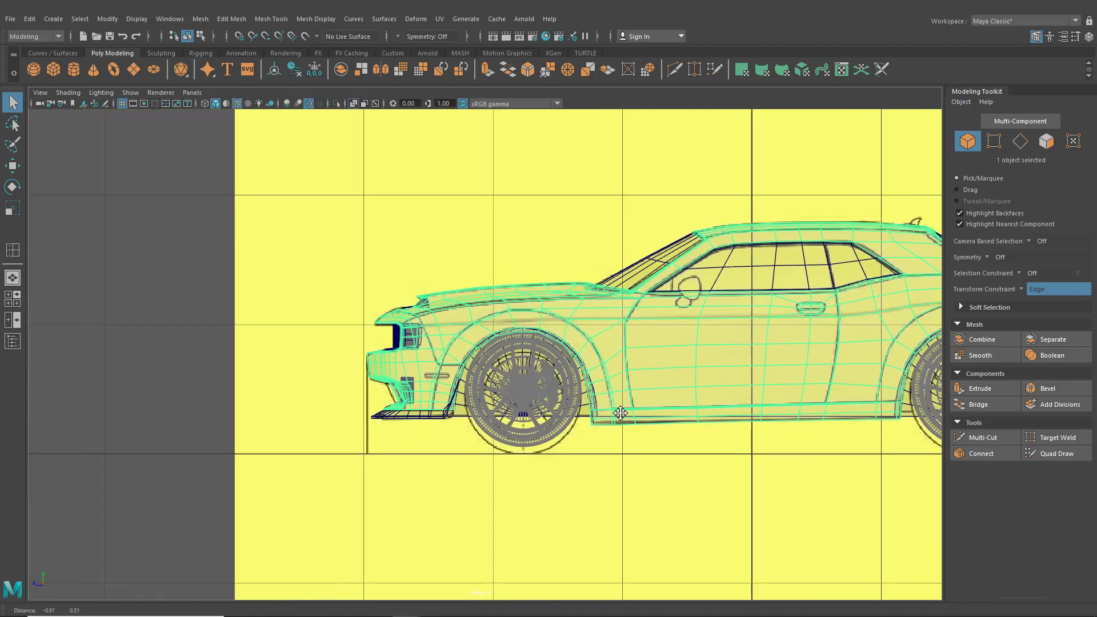
pyautogui.scroll(8, 427, 413)
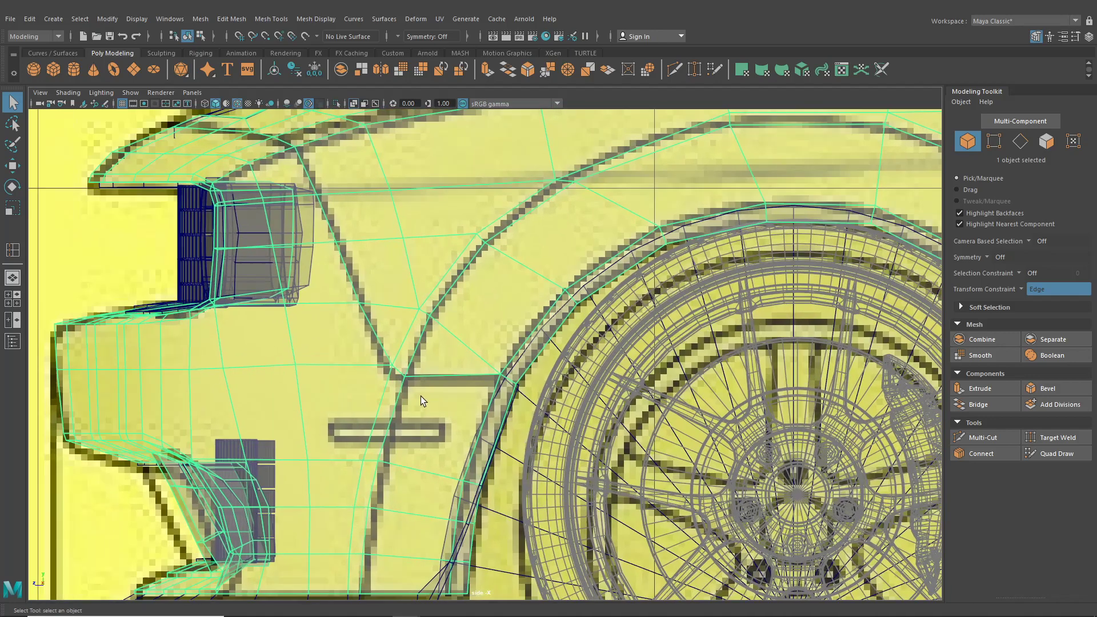
# Switch the body to vertex editing and slide the nose vertex above the headlight forward along its edge
pyautogui.keyDown('alt'); pyautogui.moveTo(380, 239); pyautogui.dragTo(399, 284, button='middle'); pyautogui.keyUp('alt')
pyautogui.moveTo(375, 252); pyautogui.dragTo(327, 256, button='right')
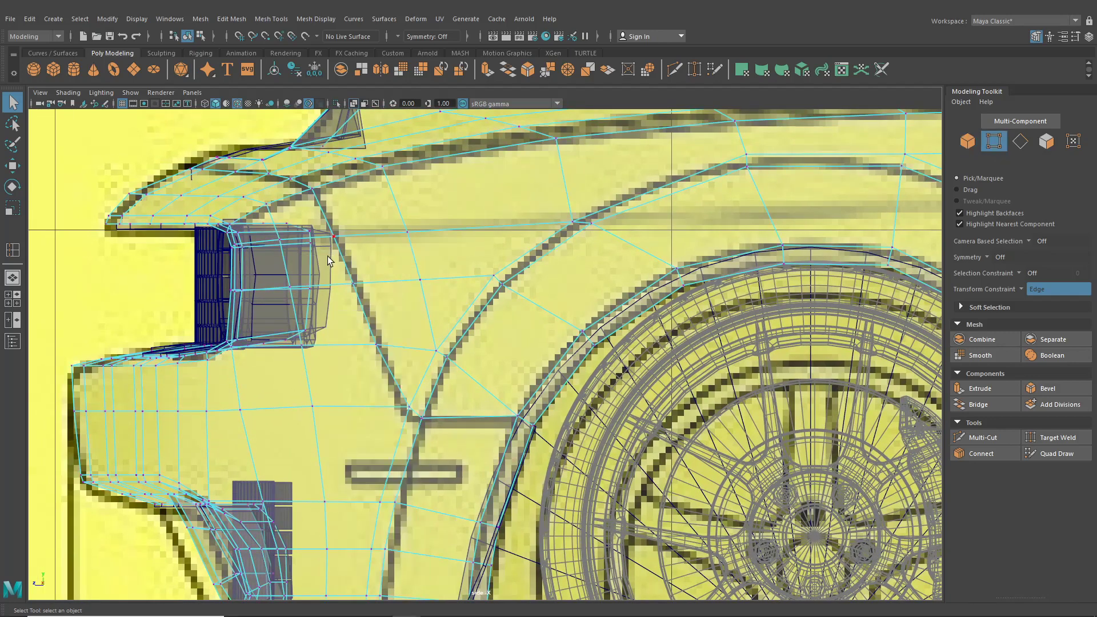
pyautogui.keyDown('alt'); pyautogui.moveTo(200, 171); pyautogui.dragTo(246, 213, button='middle'); pyautogui.keyUp('alt')
pyautogui.scroll(2, 246, 214)
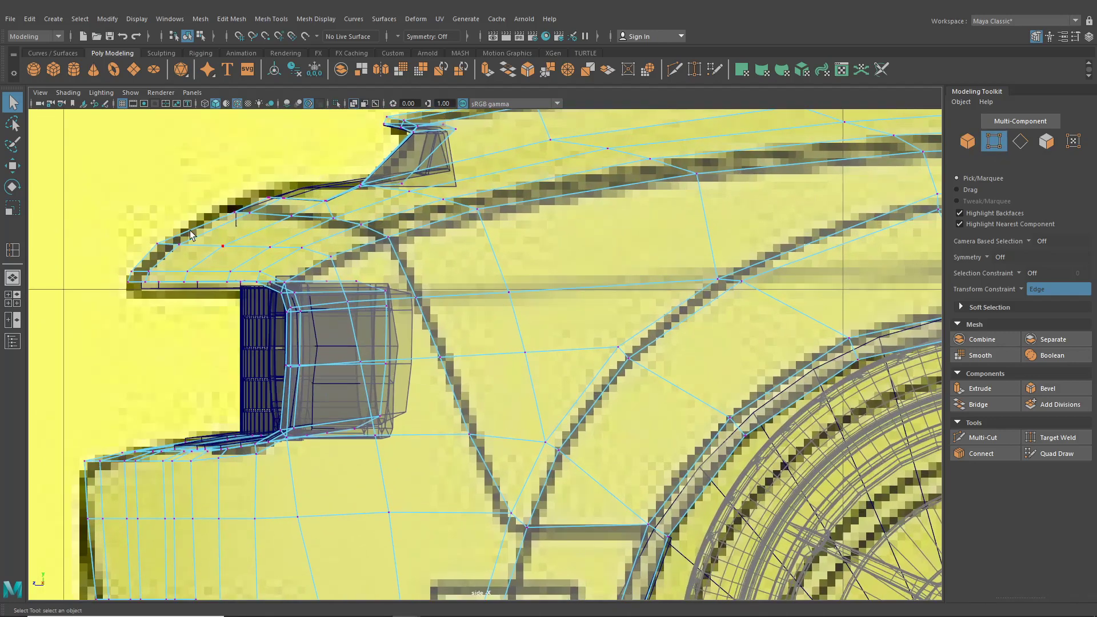
pyautogui.click(12, 168)
pyautogui.click(330, 222)
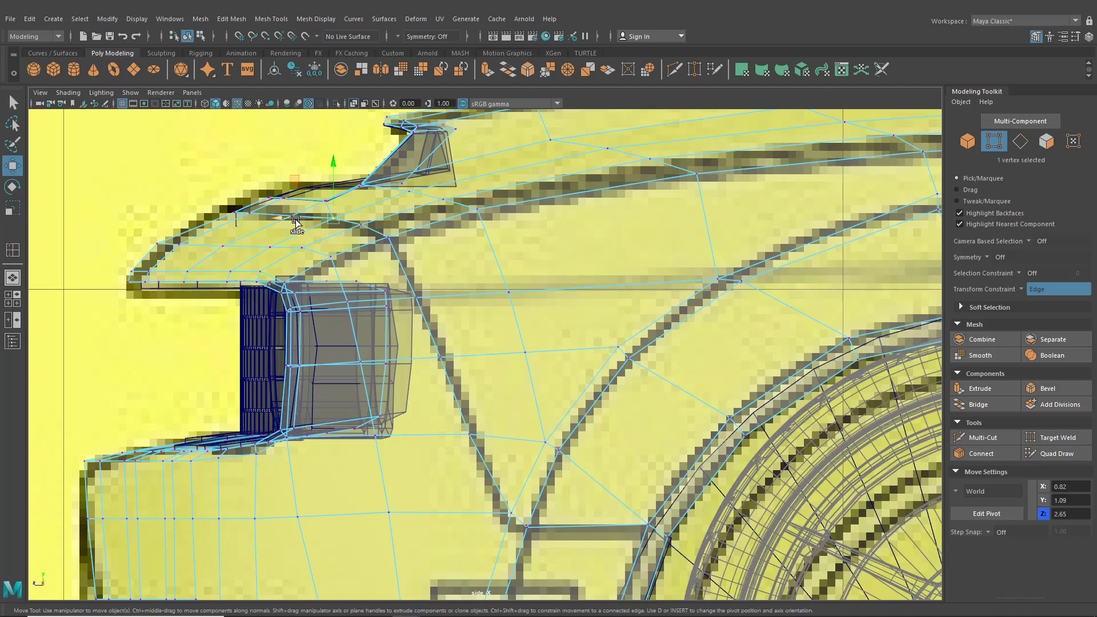
pyautogui.keyDown('shift'); pyautogui.moveTo(330, 221); pyautogui.dragTo(370, 290, button='middle'); pyautogui.keyUp('shift')
# Slide the remaining vertices of that nose row forward along their edges toward the blueprint outline, ending at the centre line
pyautogui.click(299, 212)
pyautogui.scroll(2, 342, 287)
pyautogui.moveTo(301, 277); pyautogui.dragTo(295, 274)
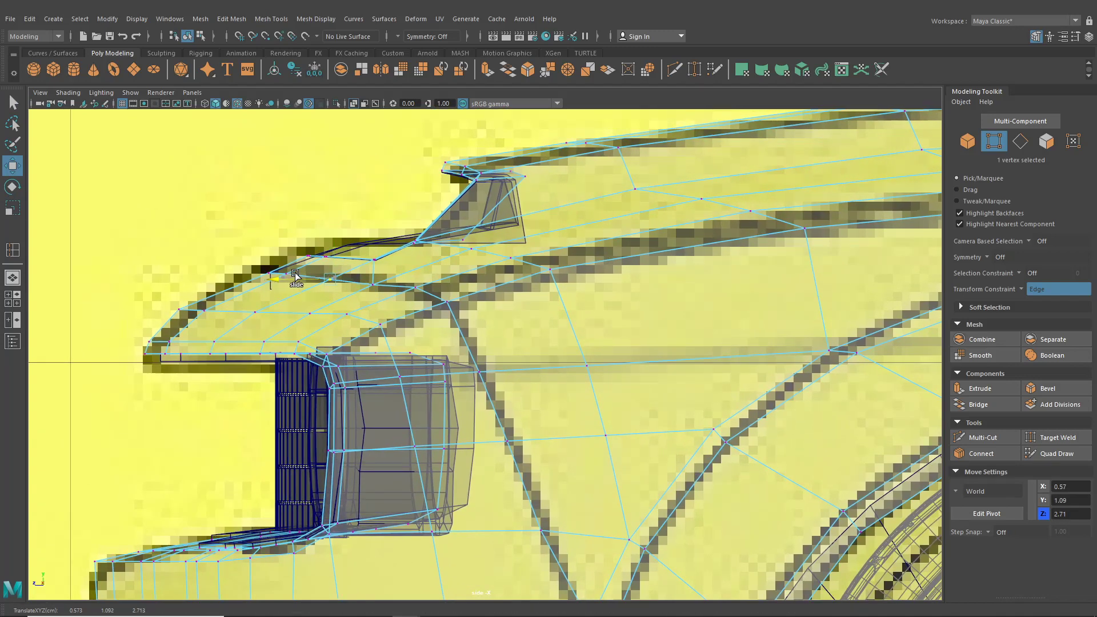
pyautogui.scroll(3, 295, 276)
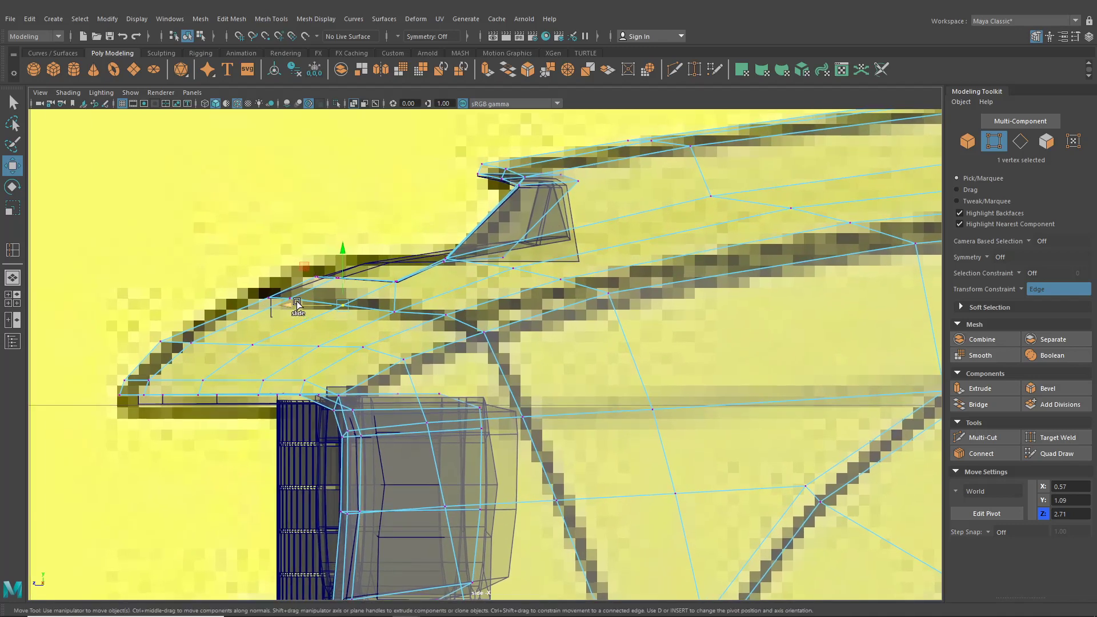
pyautogui.keyDown('shift'); pyautogui.moveTo(296, 297); pyautogui.dragTo(247, 295, button='middle'); pyautogui.keyUp('shift')
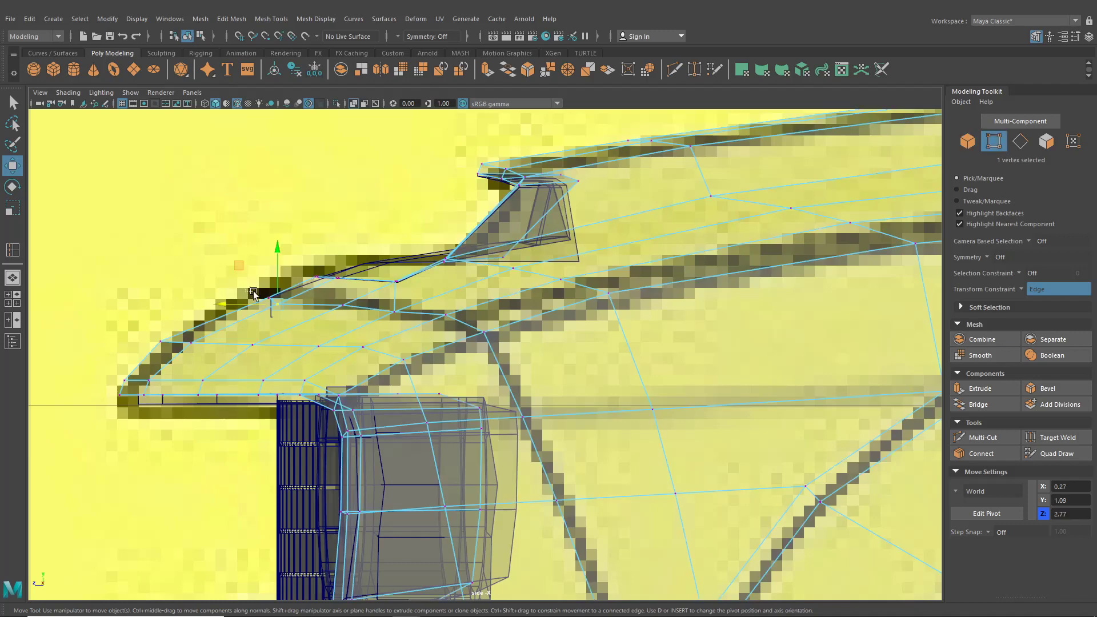
pyautogui.keyDown('shift'); pyautogui.moveTo(260, 299); pyautogui.dragTo(233, 303, button='middle'); pyautogui.keyUp('shift')
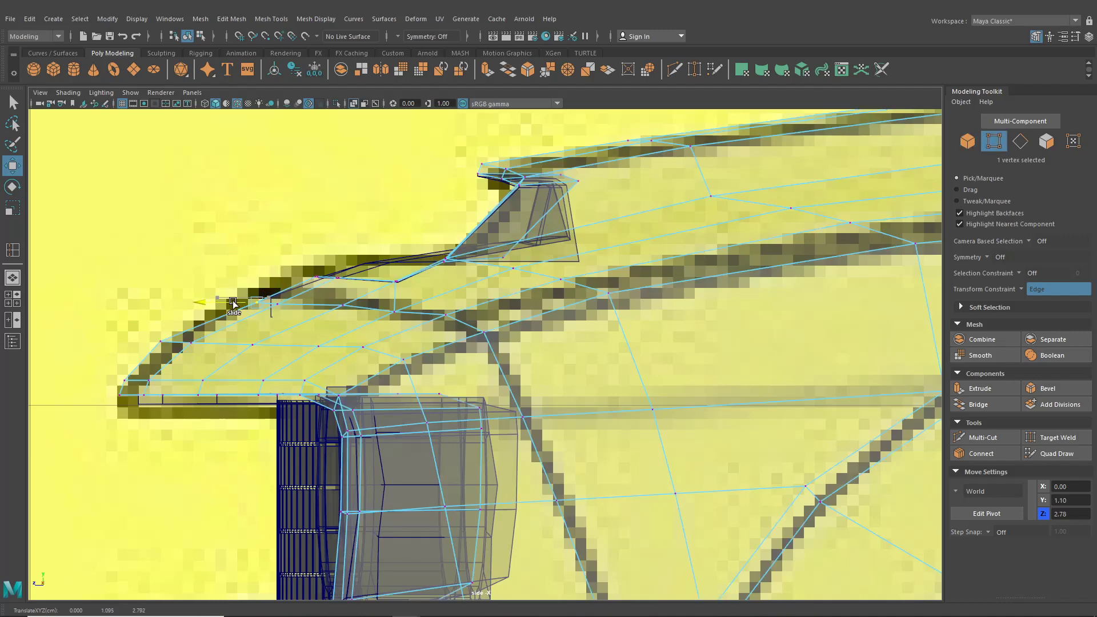
pyautogui.keyDown('shift'); pyautogui.moveTo(281, 307); pyautogui.dragTo(343, 74, button='middle'); pyautogui.keyUp('shift')
# In the top view, isolate the body half together with the blueprint plane
pyautogui.click(14, 299)
pyautogui.press('space')
pyautogui.scroll(4, 380, 285)
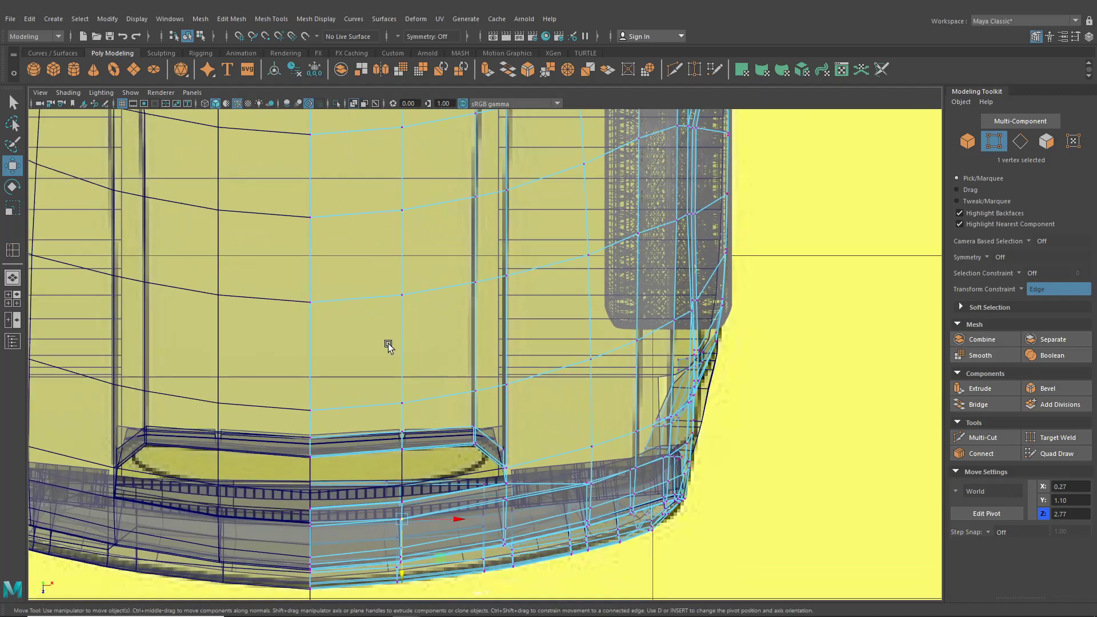
pyautogui.keyDown('alt'); pyautogui.moveTo(386, 340); pyautogui.dragTo(392, 212, button='middle'); pyautogui.keyUp('alt')
pyautogui.scroll(3, 394, 250)
pyautogui.scroll(1, 413, 259)
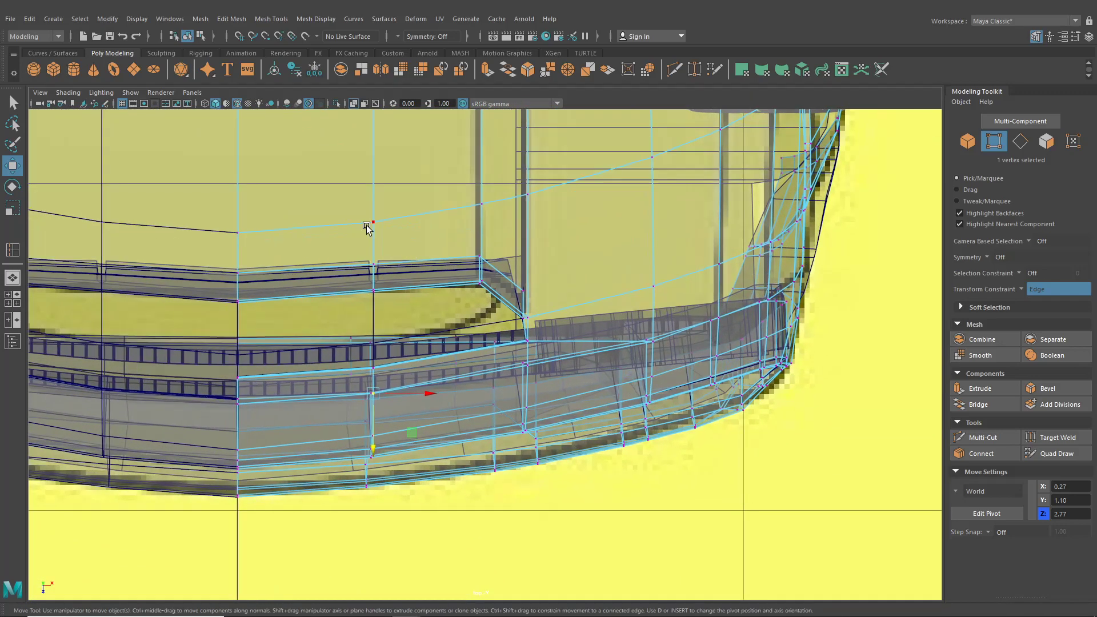
pyautogui.click(192, 35)
pyautogui.scroll(-12, 668, 350)
pyautogui.keyDown('shift'); pyautogui.click(555, 299); pyautogui.keyUp('shift')
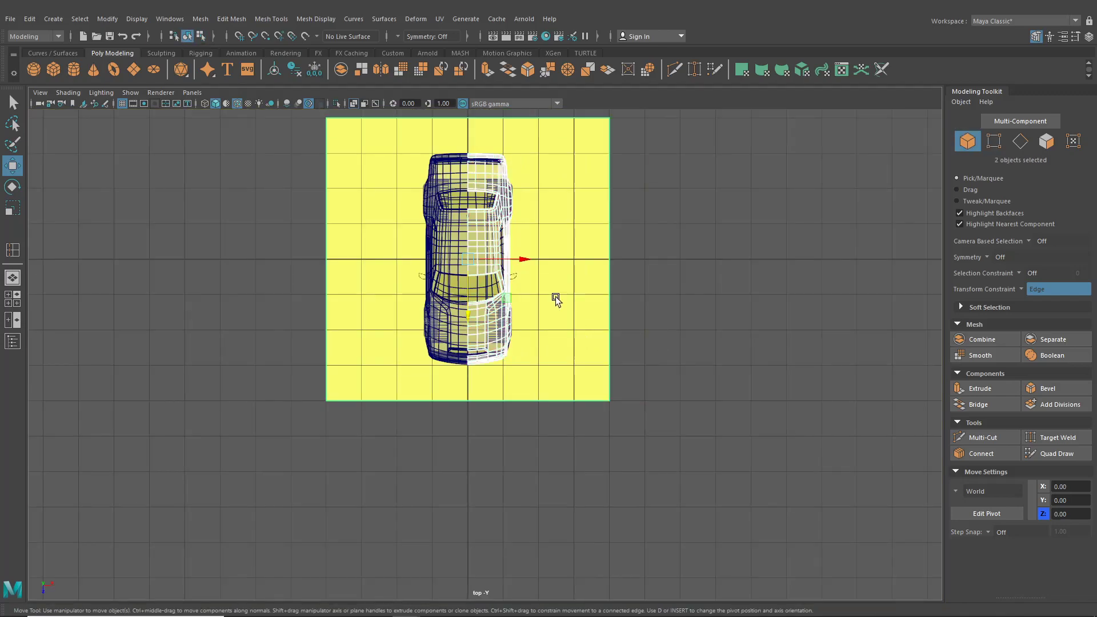
pyautogui.click(335, 105)
# Put the body half in vertex mode and slide the nose vertex next to the centre line forward to about Z 2.78
pyautogui.scroll(10, 575, 371)
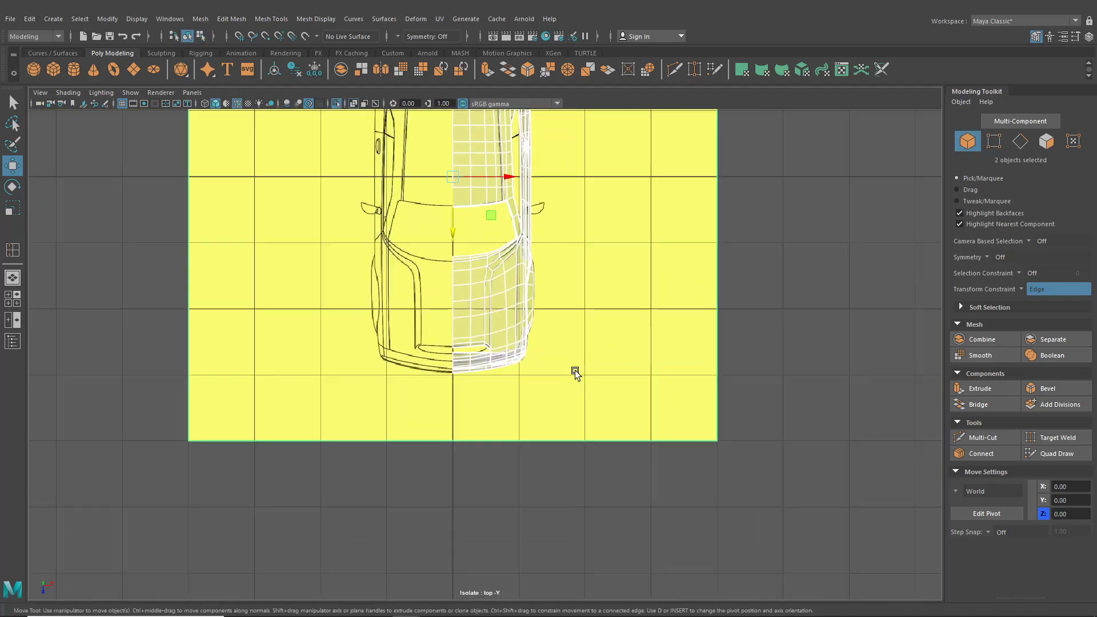
pyautogui.click(508, 392)
pyautogui.click(543, 320)
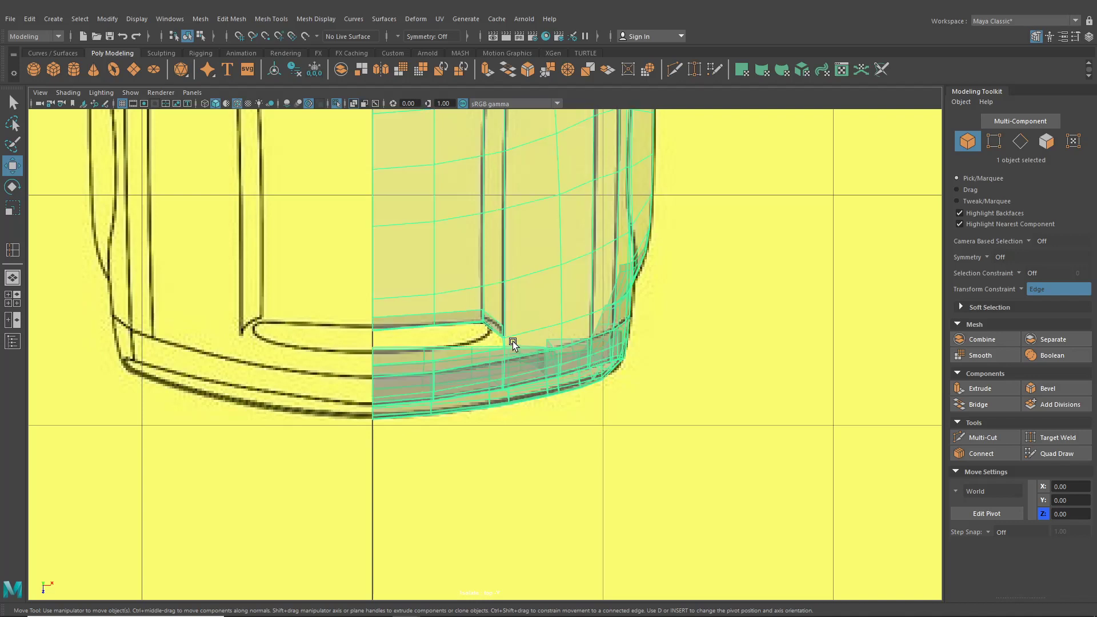
pyautogui.scroll(4, 563, 248)
pyautogui.rightClick(575, 228)
pyautogui.moveTo(575, 227); pyautogui.dragTo(521, 227, button='right')
pyautogui.scroll(-4, 391, 316)
pyautogui.scroll(5, 396, 383)
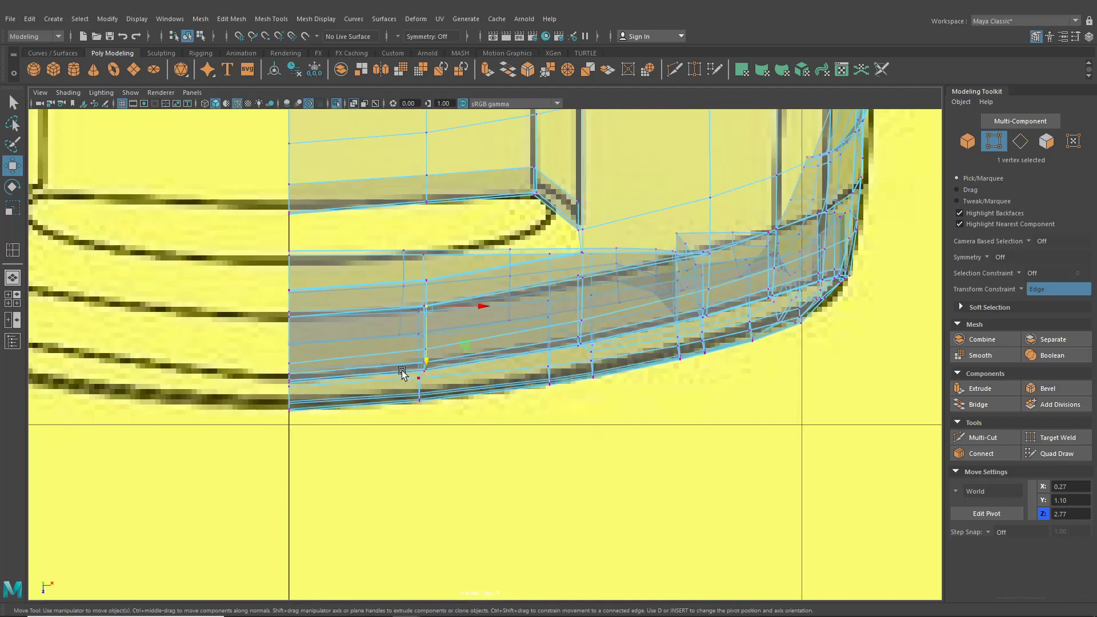
pyautogui.moveTo(426, 358); pyautogui.dragTo(427, 363, button='middle')
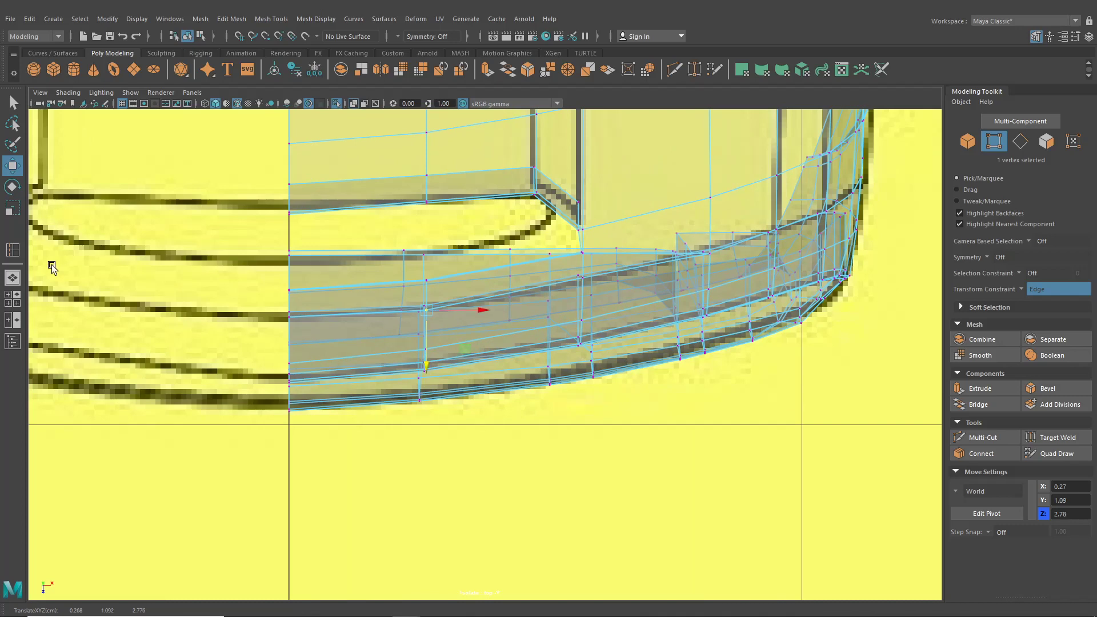
# Switch to the four-view layout and frame the hood's nose from above in the perspective view
pyautogui.click(12, 278)
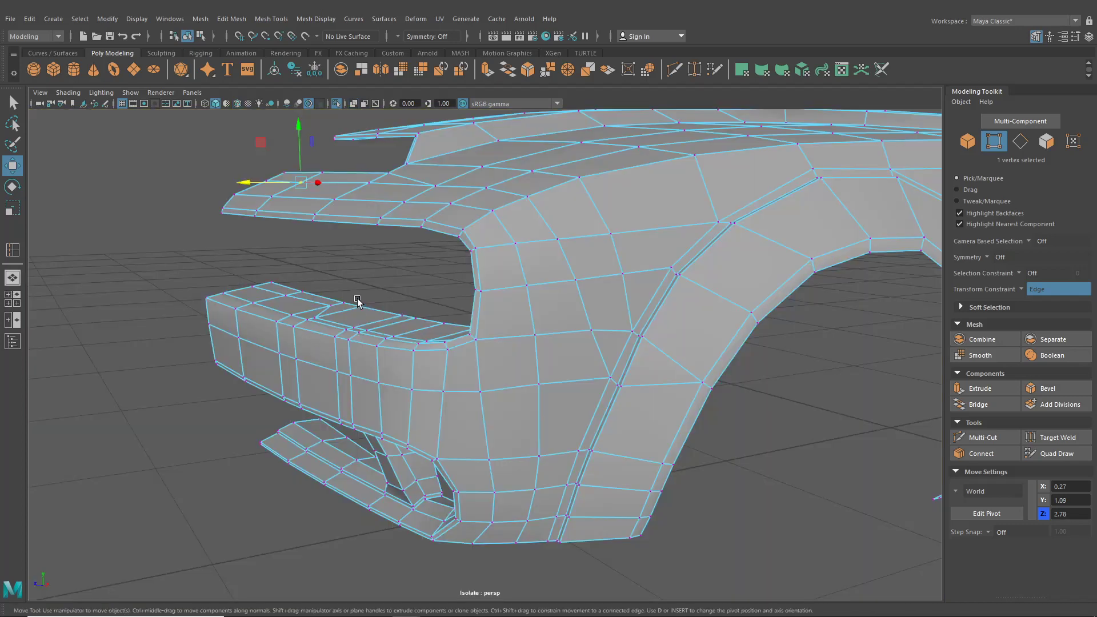
pyautogui.click(14, 296)
pyautogui.keyDown('alt'); pyautogui.moveTo(294, 284); pyautogui.dragTo(352, 250); pyautogui.keyUp('alt')
pyautogui.keyDown('alt'); pyautogui.moveTo(630, 227); pyautogui.dragTo(717, 269); pyautogui.keyUp('alt')
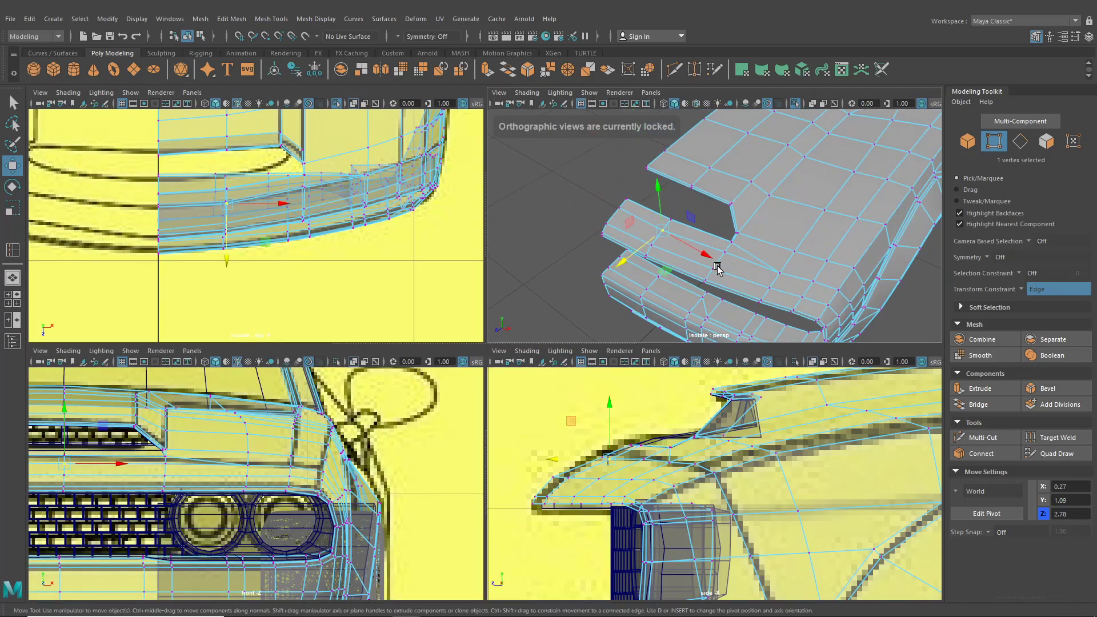
pyautogui.scroll(5, 717, 267)
pyautogui.keyDown('alt'); pyautogui.moveTo(601, 230); pyautogui.dragTo(635, 241, button='middle'); pyautogui.keyUp('alt')
# Slide the nose row's centre-line vertex forward along Z to about 2.80, checking it against the top blueprint
pyautogui.click(538, 200)
pyautogui.scroll(2, 274, 225)
pyautogui.keyDown('alt'); pyautogui.moveTo(275, 225); pyautogui.dragTo(337, 255, button='middle'); pyautogui.keyUp('alt')
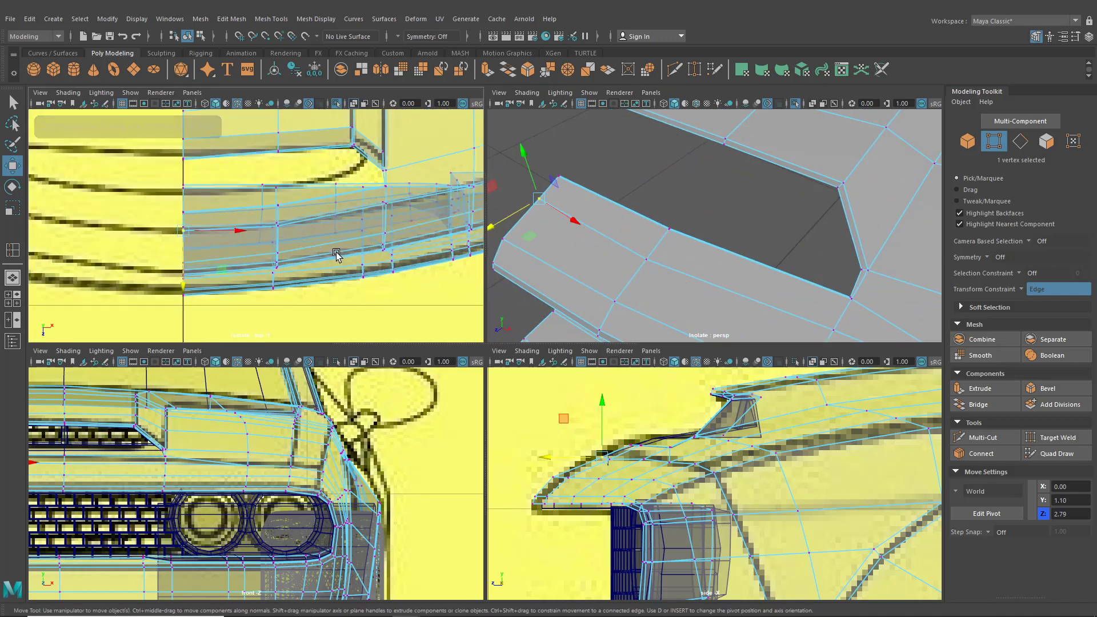
pyautogui.moveTo(182, 282); pyautogui.dragTo(182, 285, button='middle')
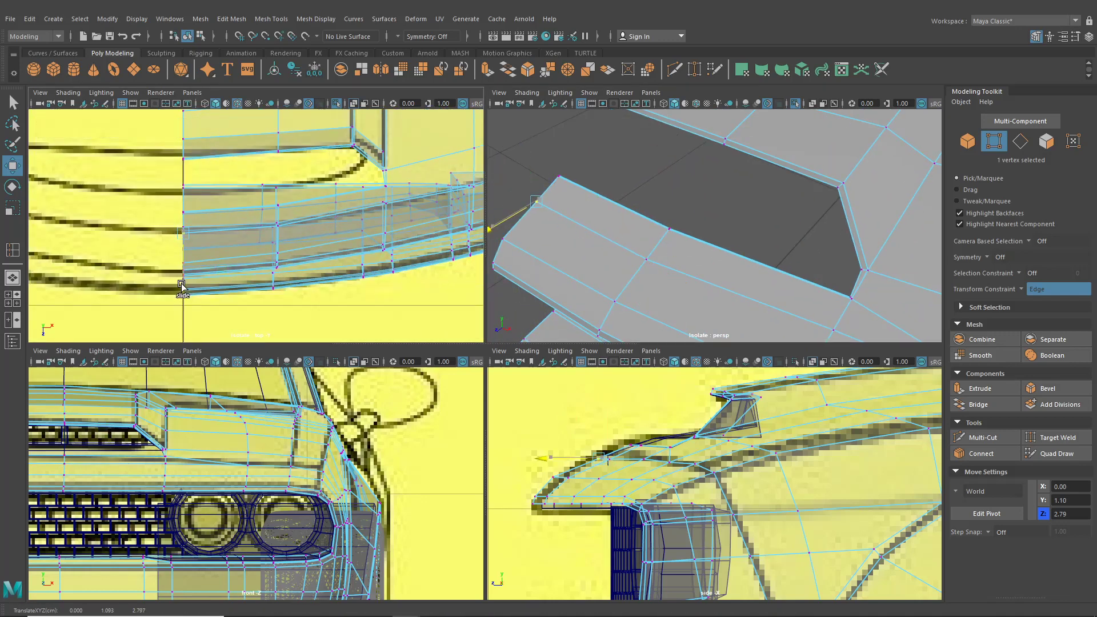
pyautogui.moveTo(181, 284); pyautogui.dragTo(181, 285)
# Slide the next two outboard nose-row vertices, near X 0.57 and X 0.82, forward along Z to match the top blueprint
pyautogui.click(812, 318)
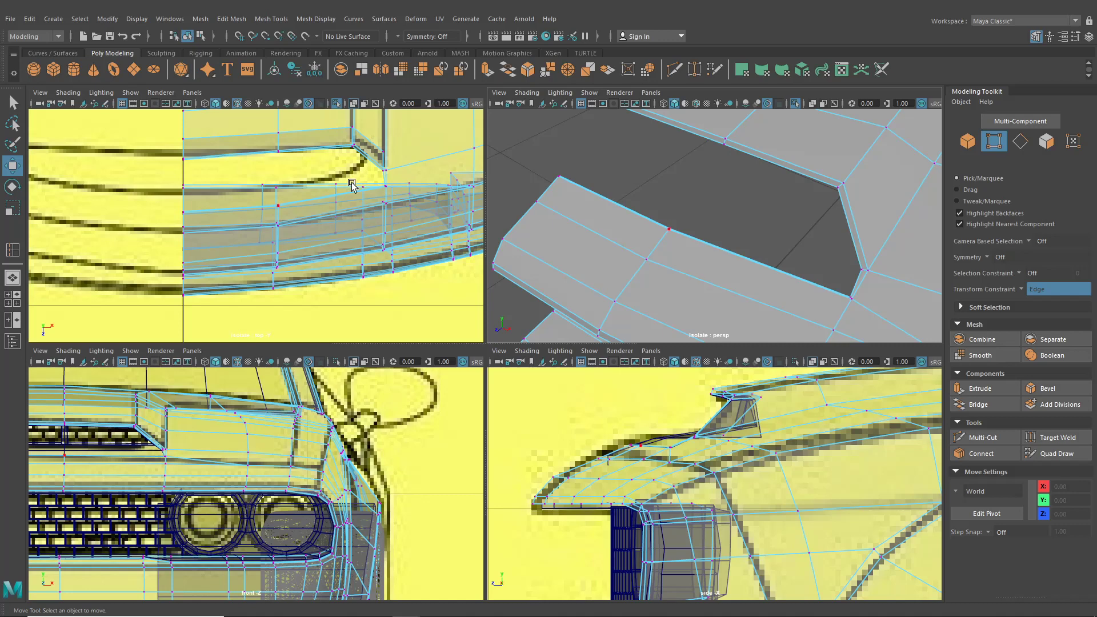
pyautogui.keyDown('alt'); pyautogui.moveTo(352, 184); pyautogui.dragTo(322, 180, button='middle'); pyautogui.keyUp('alt')
pyautogui.click(832, 324)
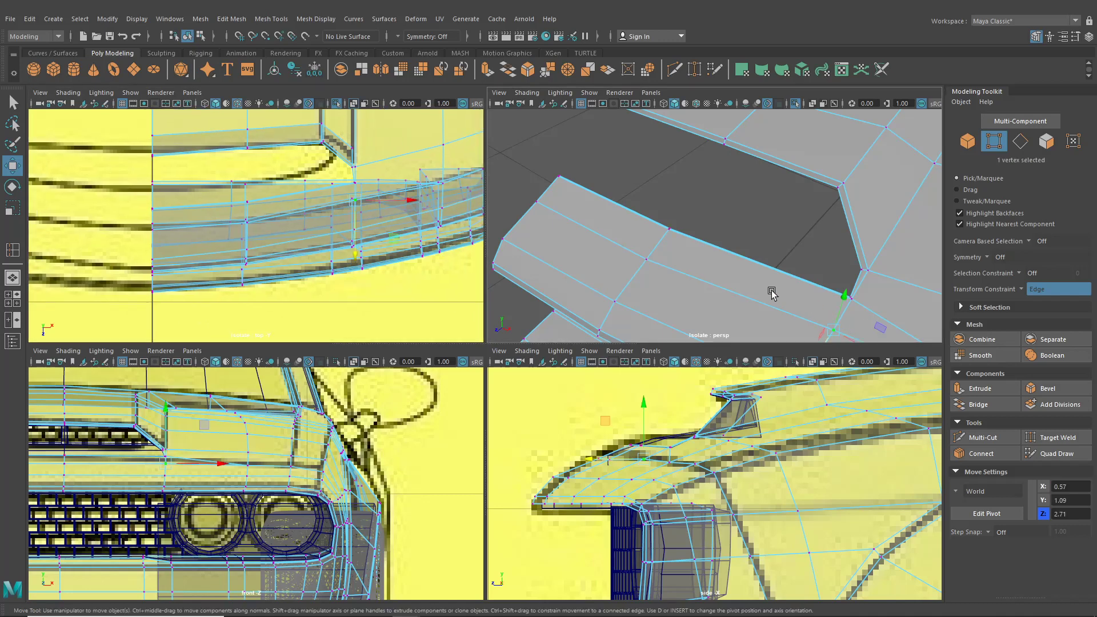
pyautogui.scroll(3, 334, 277)
pyautogui.keyDown('alt'); pyautogui.moveTo(362, 258); pyautogui.dragTo(354, 281, button='middle'); pyautogui.keyUp('alt')
pyautogui.keyDown('alt'); pyautogui.moveTo(827, 273); pyautogui.dragTo(626, 170, button='middle'); pyautogui.keyUp('alt')
pyautogui.click(802, 297)
pyautogui.keyDown('alt'); pyautogui.moveTo(428, 199); pyautogui.dragTo(347, 217, button='middle'); pyautogui.keyUp('alt')
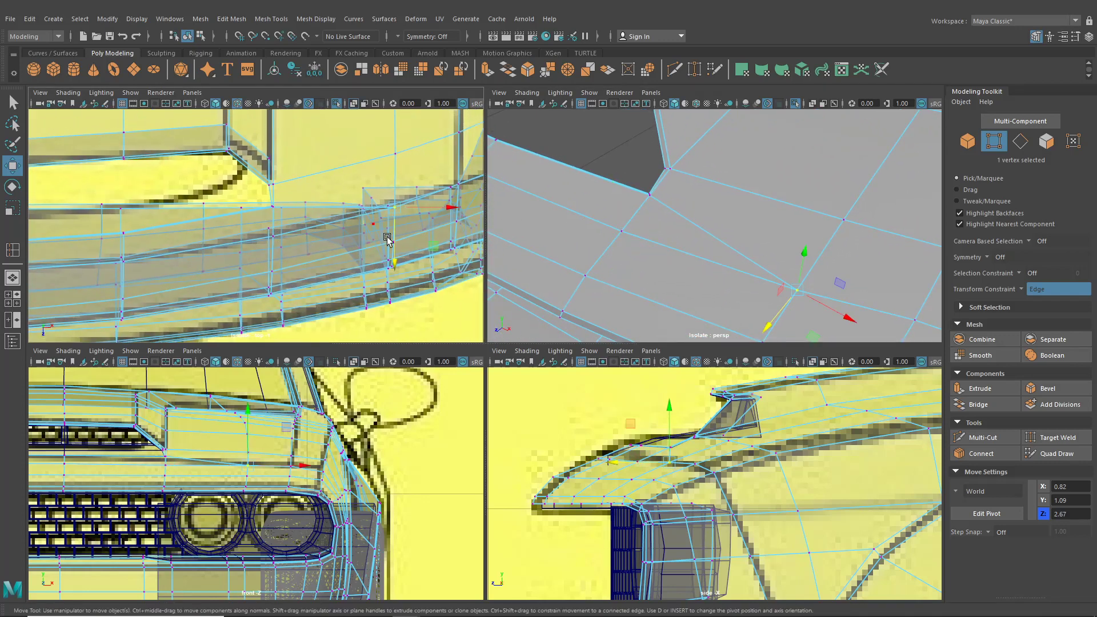
pyautogui.moveTo(396, 249); pyautogui.dragTo(394, 252)
# Slide the nose-row vertex near X 0.95 forward along Z to about 2.63 on the top blueprint line
pyautogui.keyDown('alt'); pyautogui.moveTo(411, 243); pyautogui.dragTo(278, 269, button='middle'); pyautogui.keyUp('alt')
pyautogui.keyDown('alt'); pyautogui.moveTo(833, 283); pyautogui.dragTo(728, 248, button='middle'); pyautogui.keyUp('alt')
pyautogui.click(804, 285)
pyautogui.moveTo(327, 257); pyautogui.dragTo(328, 265, button='middle')
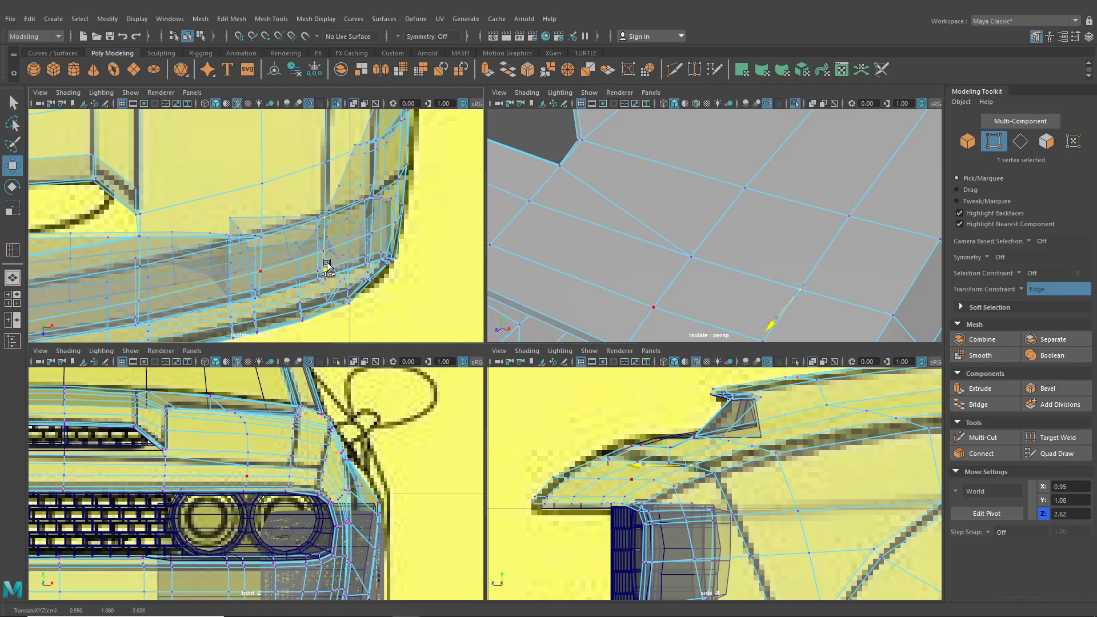
pyautogui.moveTo(328, 264); pyautogui.dragTo(327, 265)
# In the side view, slide the two upper fender seam vertices along their edges onto the blueprint line, the lower one at about Z 2.55
pyautogui.scroll(-5, 817, 256)
pyautogui.keyDown('alt'); pyautogui.moveTo(817, 256); pyautogui.dragTo(769, 244, button='middle'); pyautogui.keyUp('alt')
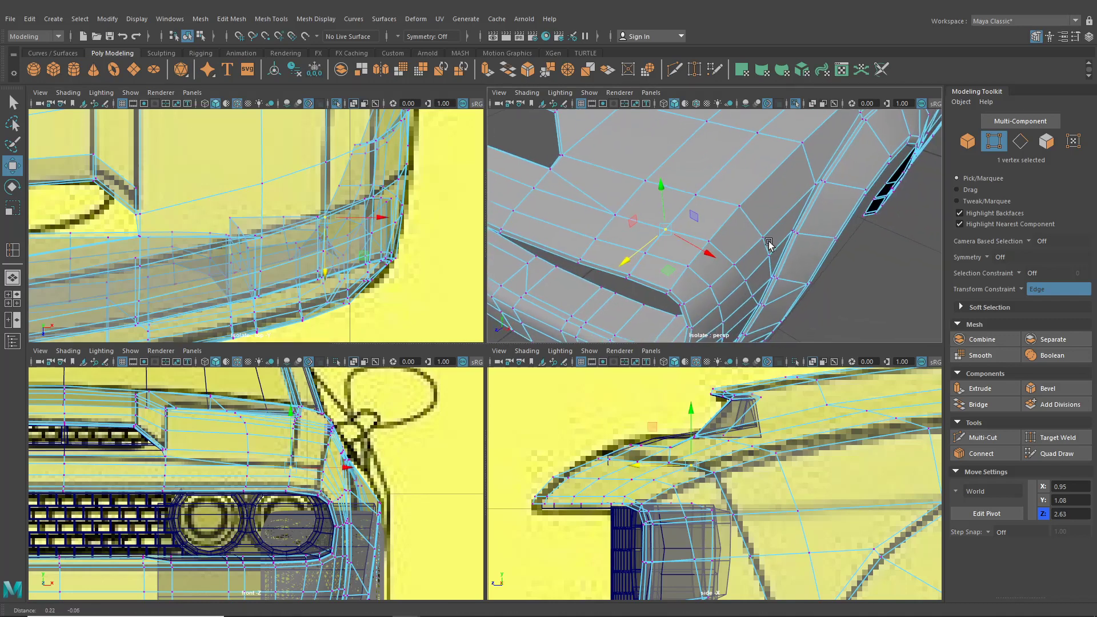
pyautogui.keyDown('alt'); pyautogui.moveTo(693, 428); pyautogui.dragTo(691, 421, button='middle'); pyautogui.keyUp('alt')
pyautogui.scroll(1, 692, 421)
pyautogui.click(711, 462)
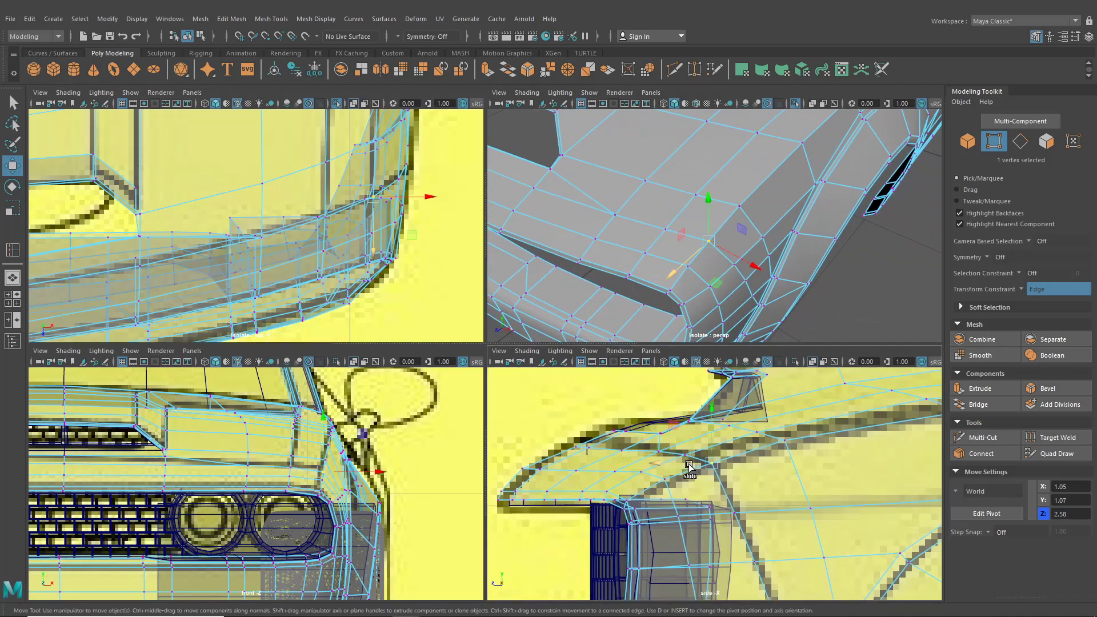
pyautogui.moveTo(690, 464); pyautogui.dragTo(689, 468)
pyautogui.click(713, 510)
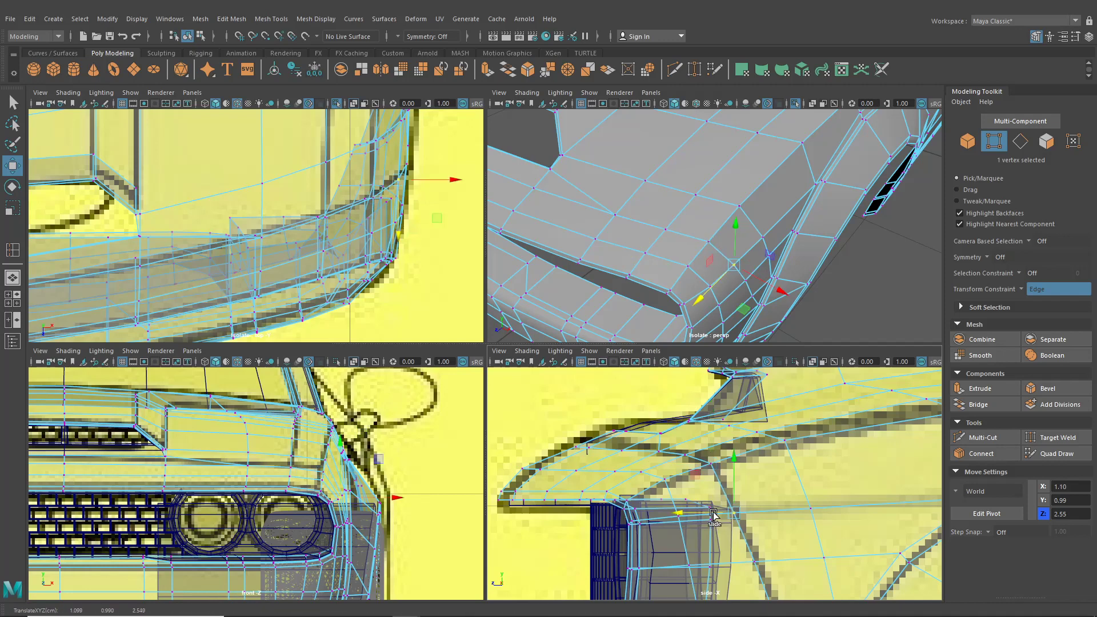
# Turn off the edge transform constraint and shift the vertices at the fender seam's lower corner forward onto the side blueprint line
pyautogui.press('space')
pyautogui.scroll(3, 533, 379)
pyautogui.keyDown('alt'); pyautogui.moveTo(537, 450); pyautogui.dragTo(490, 282, button='middle'); pyautogui.keyUp('alt')
pyautogui.moveTo(551, 453); pyautogui.dragTo(622, 533)
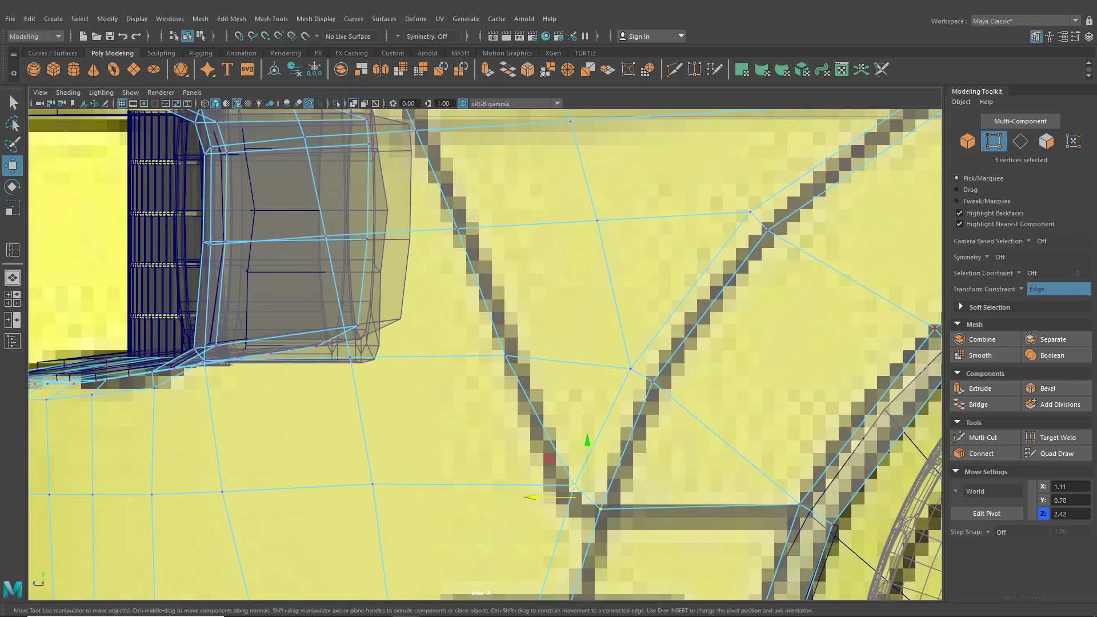
pyautogui.click(1032, 292)
pyautogui.keyDown('alt'); pyautogui.moveTo(554, 513); pyautogui.dragTo(556, 453, button='middle'); pyautogui.keyUp('alt')
pyautogui.moveTo(567, 482); pyautogui.dragTo(551, 485)
pyautogui.keyDown('alt'); pyautogui.moveTo(671, 511); pyautogui.dragTo(543, 429, button='middle'); pyautogui.keyUp('alt')
# Restore the Edge transform constraint and slide the wheel-arch vertex level with the seam corner down to about Y 0.68
pyautogui.click(656, 392)
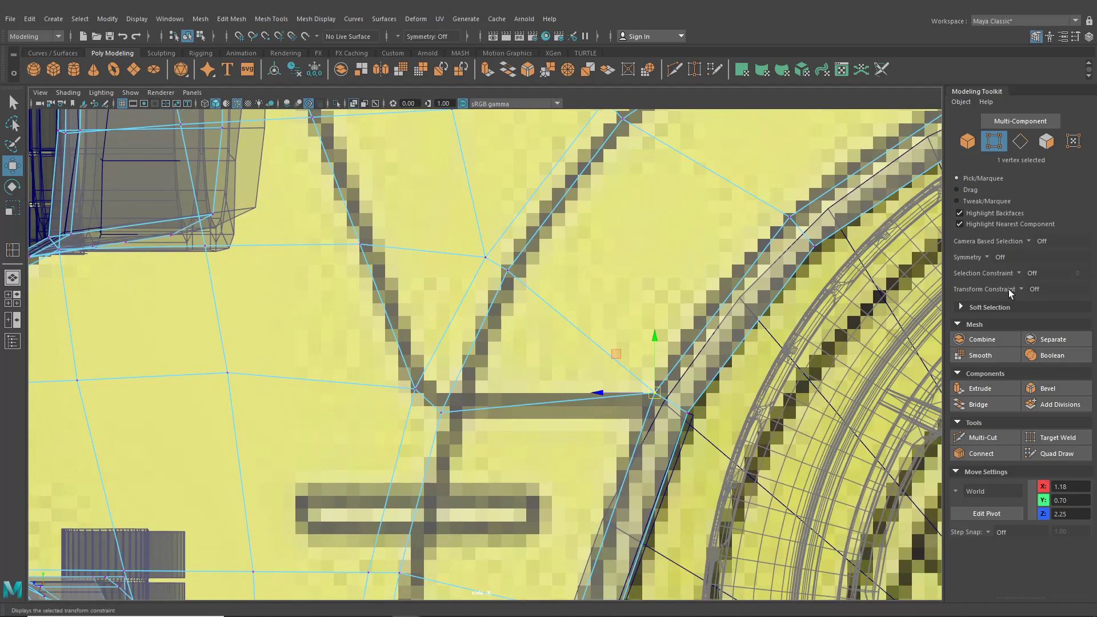
pyautogui.click(1046, 288)
pyautogui.click(1046, 299)
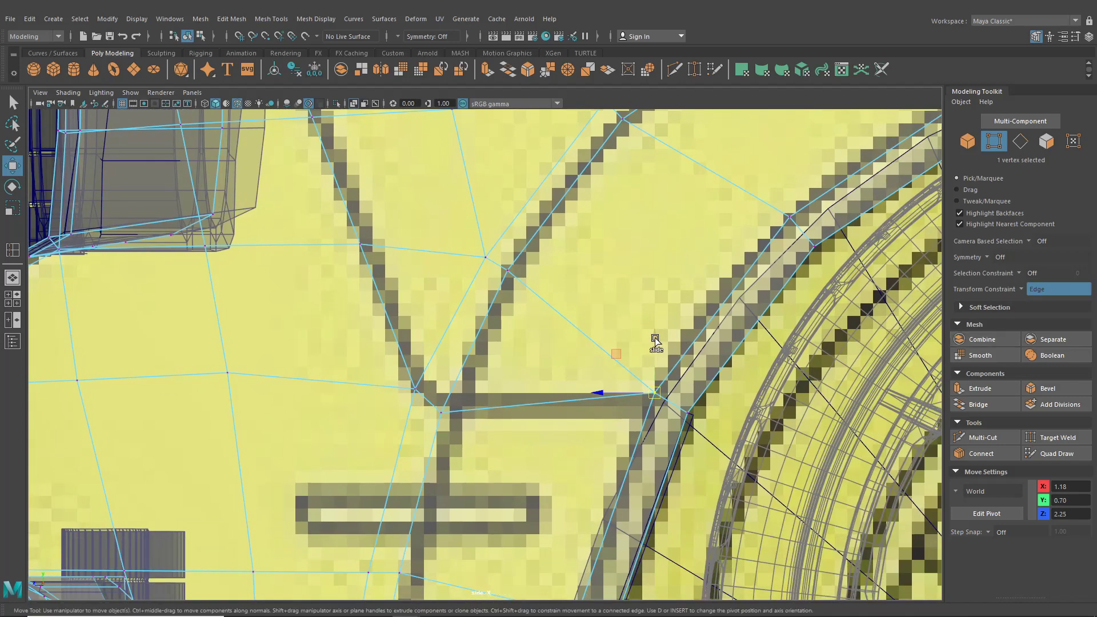
pyautogui.moveTo(656, 341); pyautogui.dragTo(616, 411)
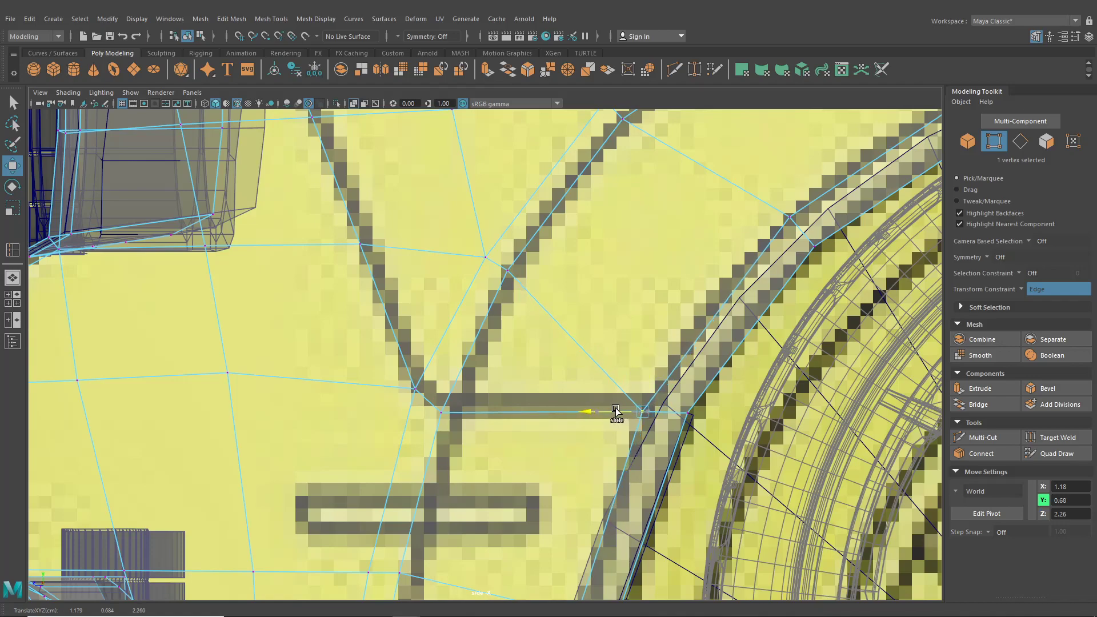
# Insert an edge loop along the nose strip, close to its front row, from the centre line to the hood opening's outer corner
pyautogui.keyDown('alt'); pyautogui.moveTo(616, 410); pyautogui.dragTo(612, 364, button='middle'); pyautogui.keyUp('alt')
pyautogui.moveTo(611, 365)
pyautogui.keyDown('alt'); pyautogui.mouseDown(button='right')
pyautogui.moveTo(565, 364)
pyautogui.moveTo(600, 387)
pyautogui.moveTo(591, 371)
pyautogui.mouseUp(button='right'); pyautogui.keyUp('alt')
pyautogui.scroll(-10, 213, 456)
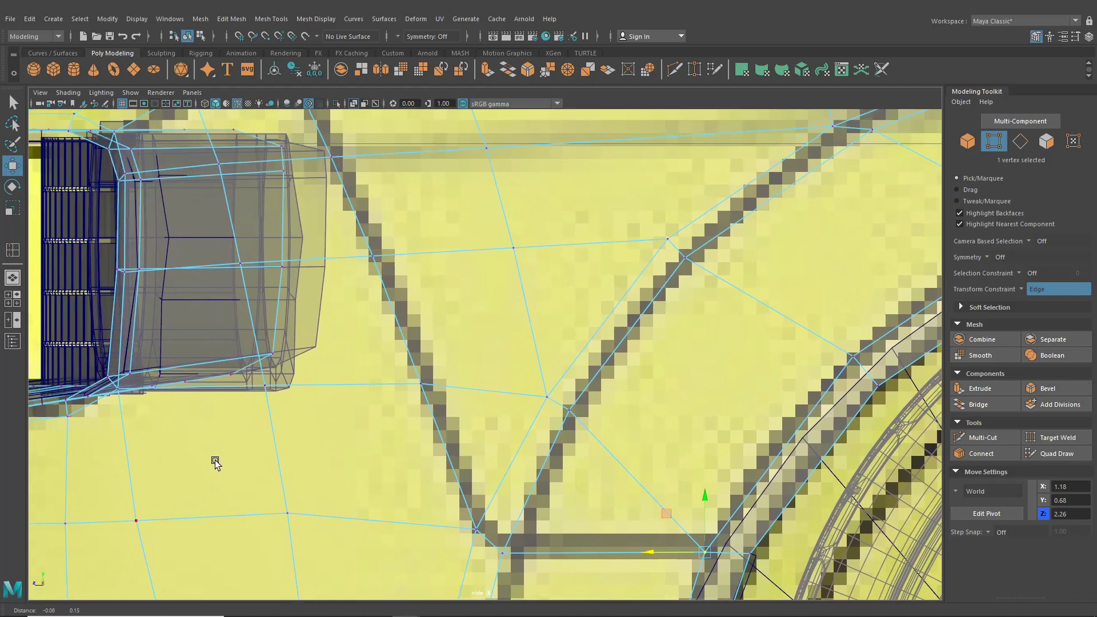
pyautogui.scroll(8, 213, 444)
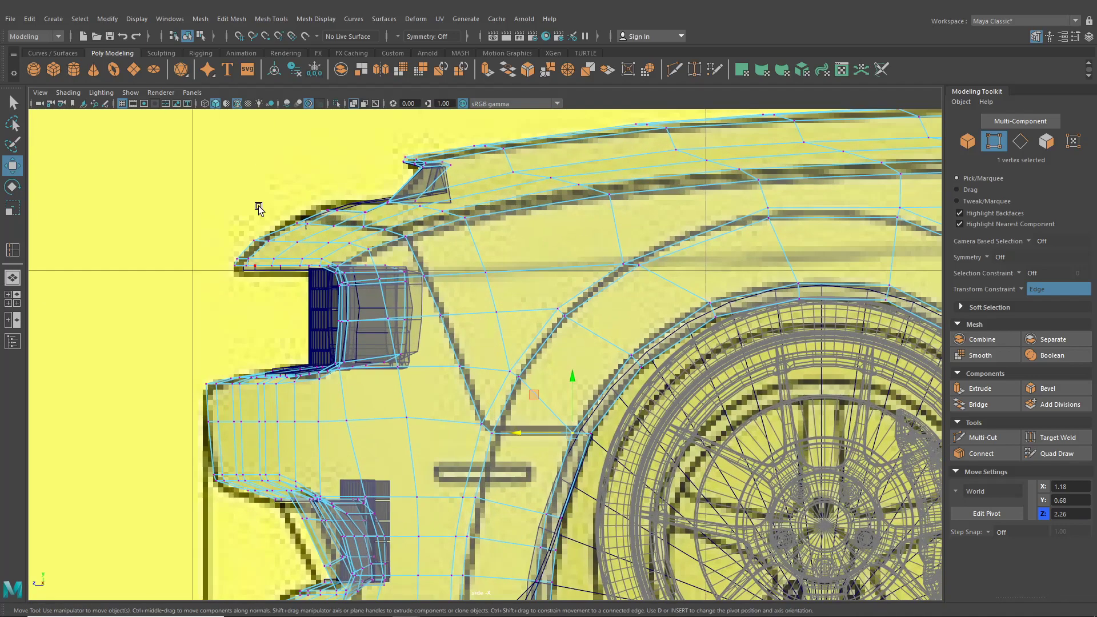
pyautogui.click(230, 19)
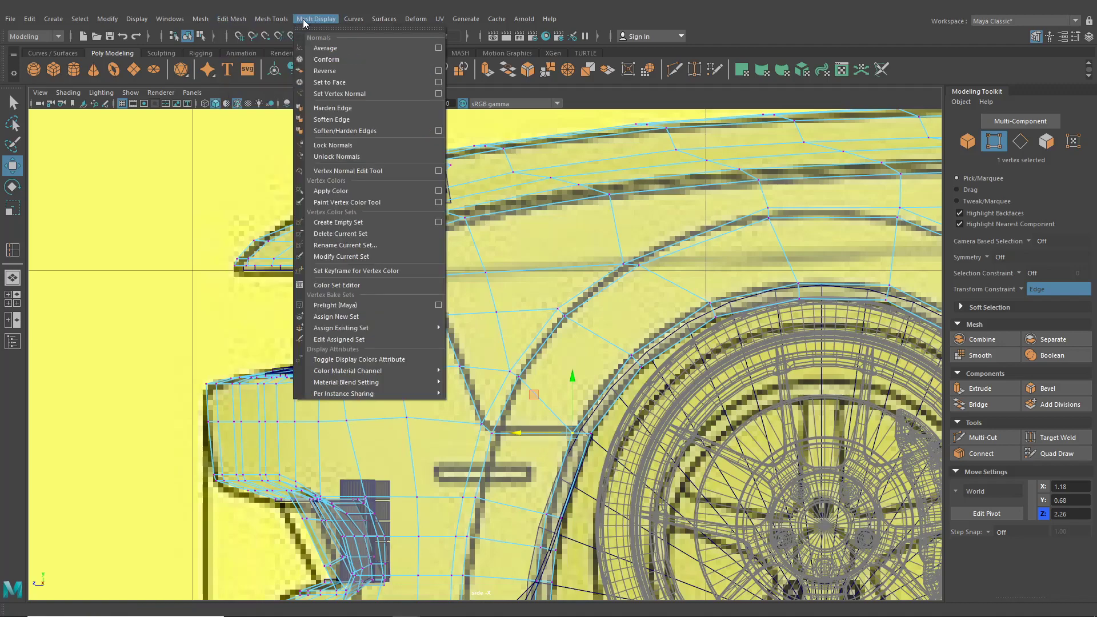
pyautogui.moveTo(271, 19)
pyautogui.click(297, 105)
pyautogui.scroll(5, 454, 380)
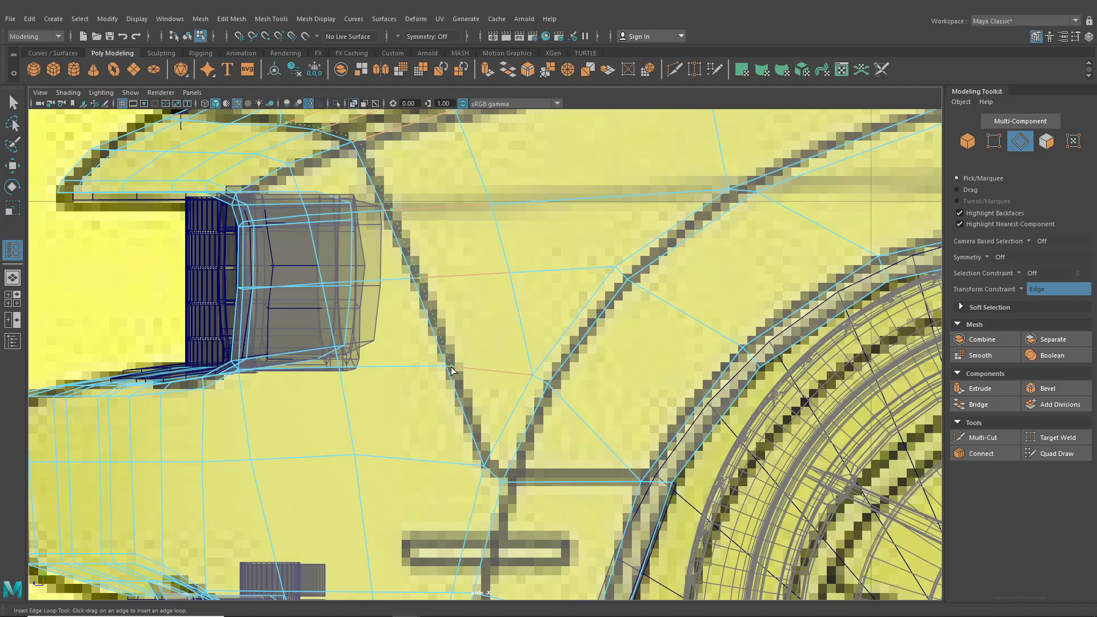
pyautogui.moveTo(452, 368); pyautogui.dragTo(450, 369)
pyautogui.click(16, 278)
pyautogui.keyDown('alt'); pyautogui.moveTo(311, 308); pyautogui.dragTo(411, 355); pyautogui.keyUp('alt')
pyautogui.keyDown('alt'); pyautogui.moveTo(411, 355); pyautogui.dragTo(342, 310, button='middle'); pyautogui.keyUp('alt')
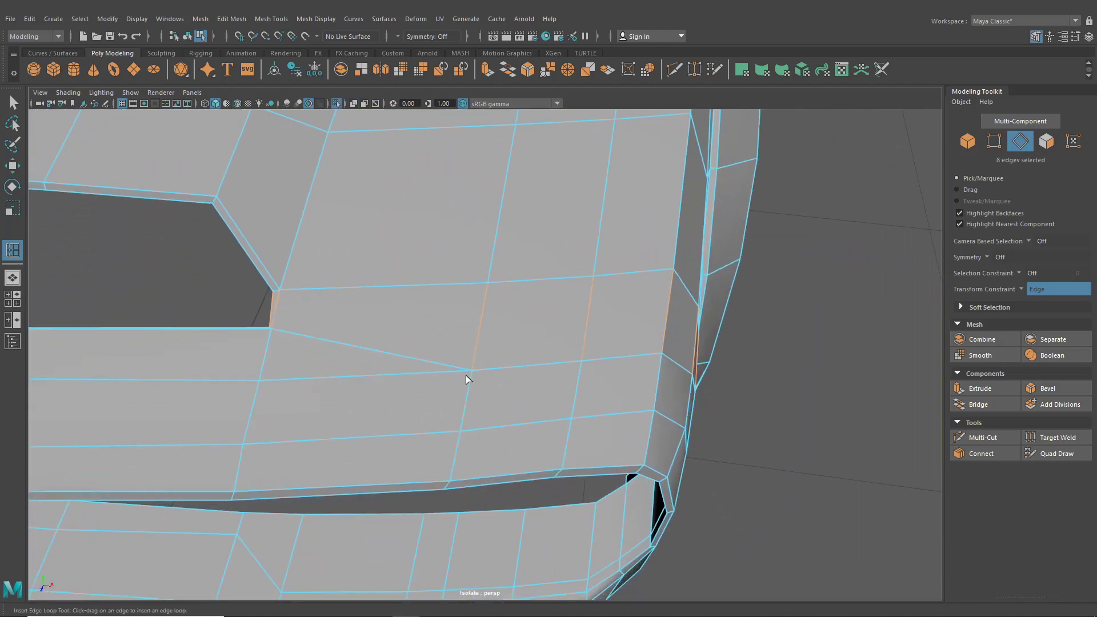
pyautogui.keyDown('alt'); pyautogui.moveTo(440, 273); pyautogui.dragTo(647, 247, button='middle'); pyautogui.keyUp('alt')
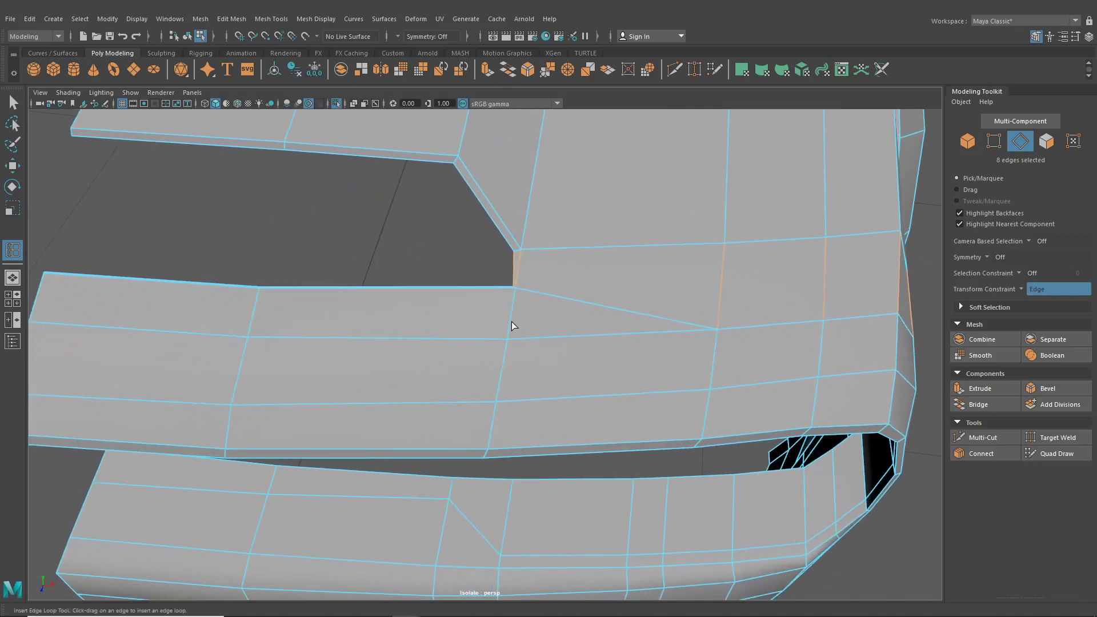
pyautogui.moveTo(509, 327); pyautogui.dragTo(508, 329)
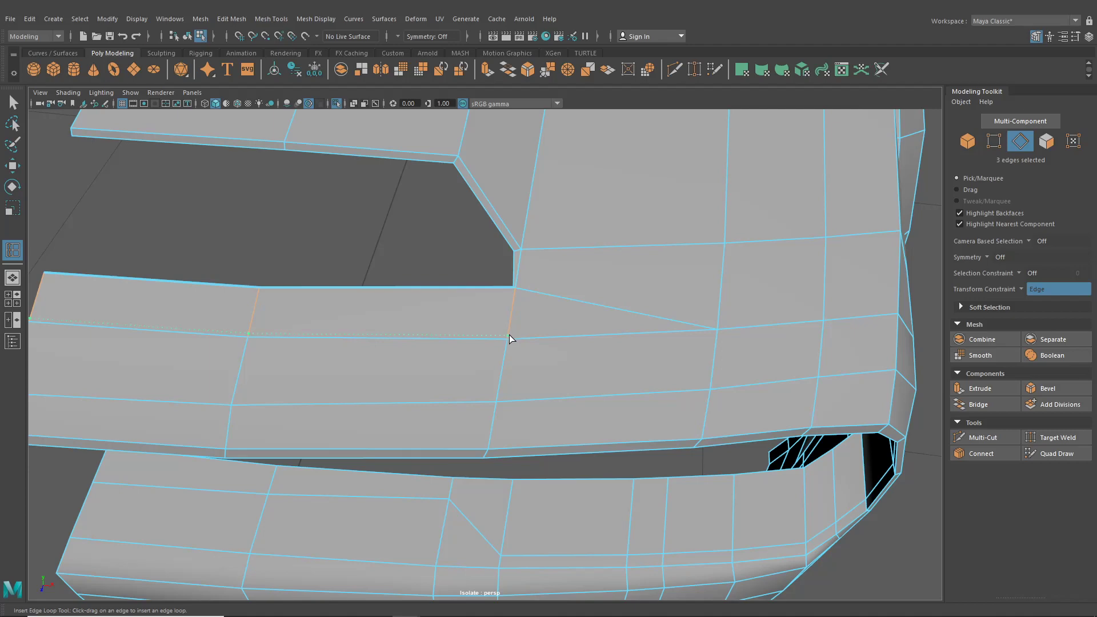
# With Multi-Cut, continue the new loop from its open end across the diagonal edge and the hood surface to the fender corner
pyautogui.hotkey('ctrl', 'shift', 'x')
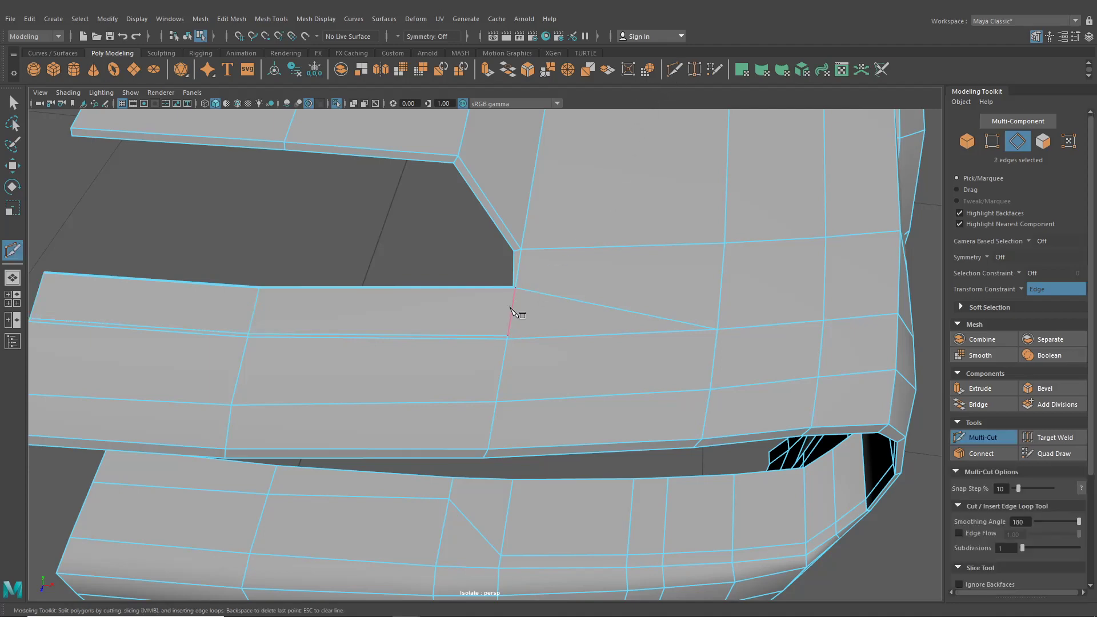
pyautogui.click(509, 335)
pyautogui.keyDown('alt'); pyautogui.moveTo(508, 336); pyautogui.dragTo(361, 331, button='middle'); pyautogui.keyUp('alt')
pyautogui.keyDown('alt'); pyautogui.moveTo(475, 326); pyautogui.dragTo(650, 274, button='right'); pyautogui.keyUp('alt')
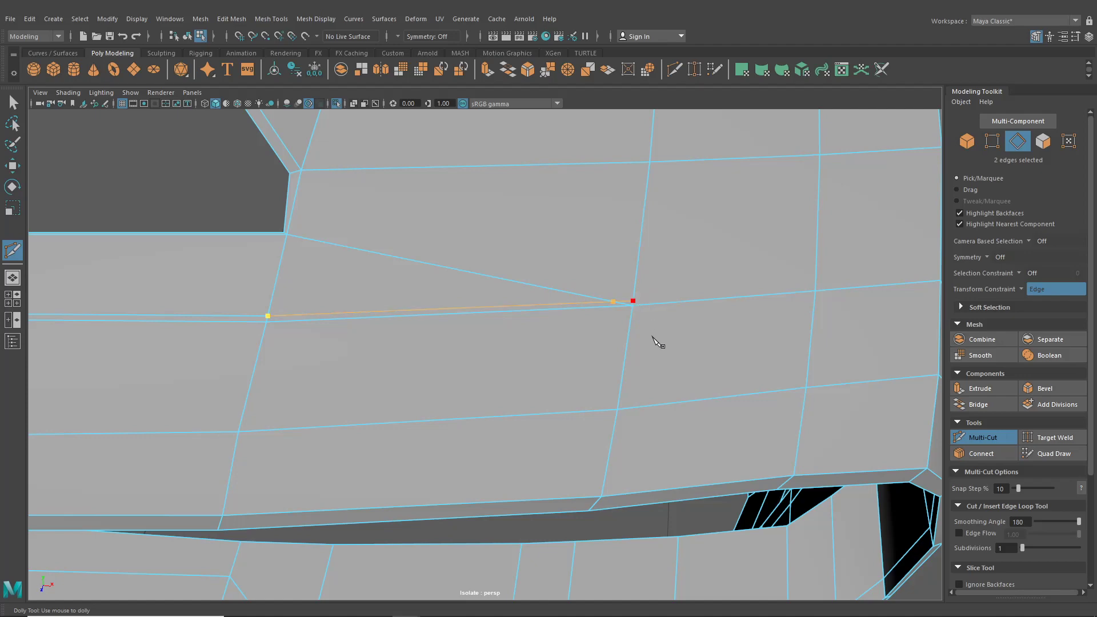
pyautogui.keyDown('alt'); pyautogui.moveTo(656, 338); pyautogui.dragTo(591, 326); pyautogui.keyUp('alt')
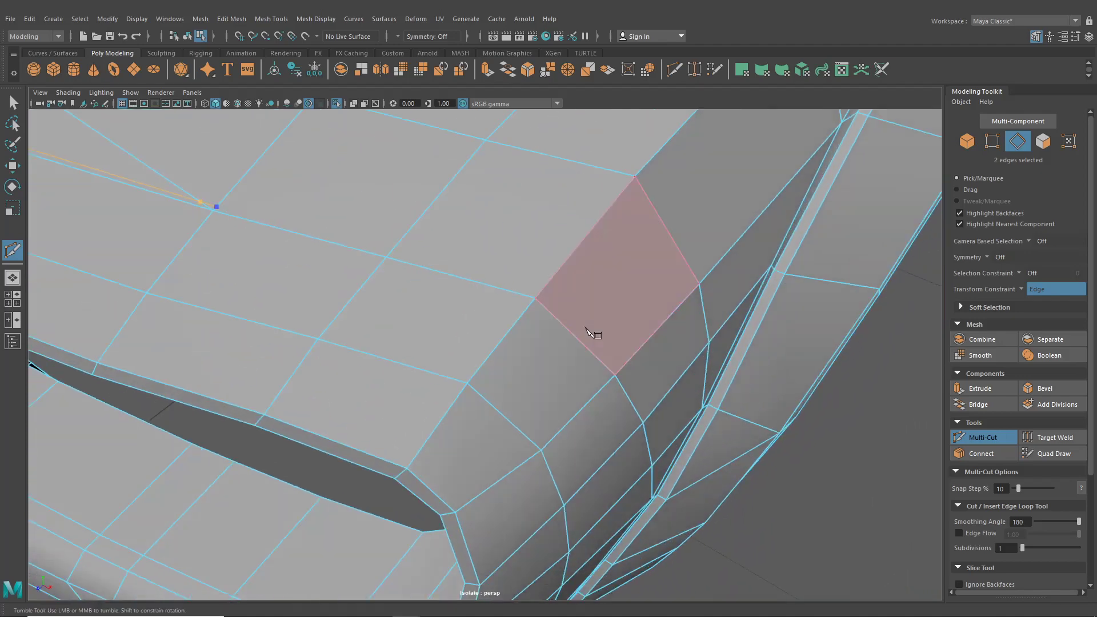
pyautogui.click(389, 253)
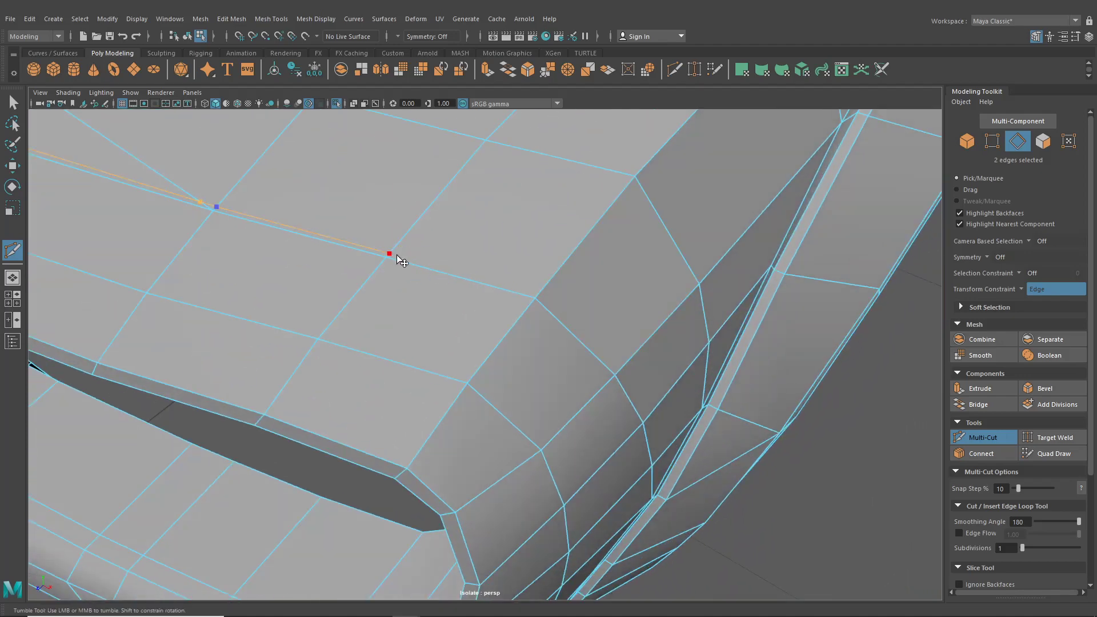
pyautogui.click(538, 296)
# Continue the cut down the front fender, placing points just behind the seam on each crossing edge
pyautogui.keyDown('alt'); pyautogui.moveTo(540, 297); pyautogui.dragTo(560, 357); pyautogui.keyUp('alt')
pyautogui.keyDown('alt'); pyautogui.moveTo(559, 356); pyautogui.dragTo(641, 402, button='middle'); pyautogui.keyUp('alt')
pyautogui.keyDown('alt'); pyautogui.moveTo(409, 274); pyautogui.dragTo(454, 317, button='right'); pyautogui.keyUp('alt')
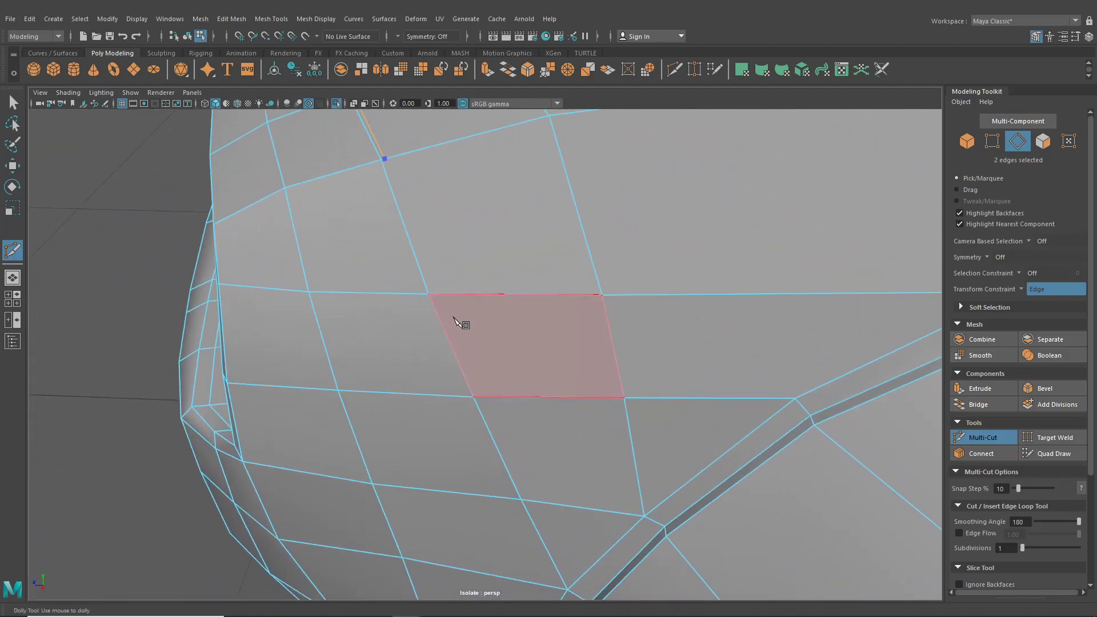
pyautogui.click(434, 295)
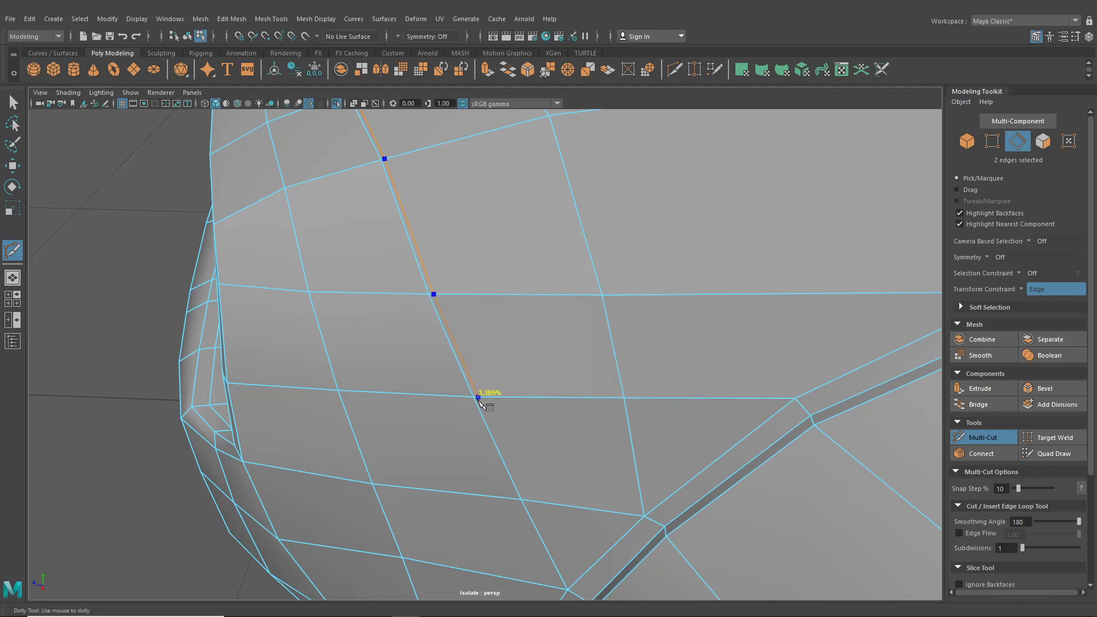
pyautogui.keyDown('alt'); pyautogui.moveTo(479, 398); pyautogui.dragTo(508, 364, button='middle'); pyautogui.keyUp('alt')
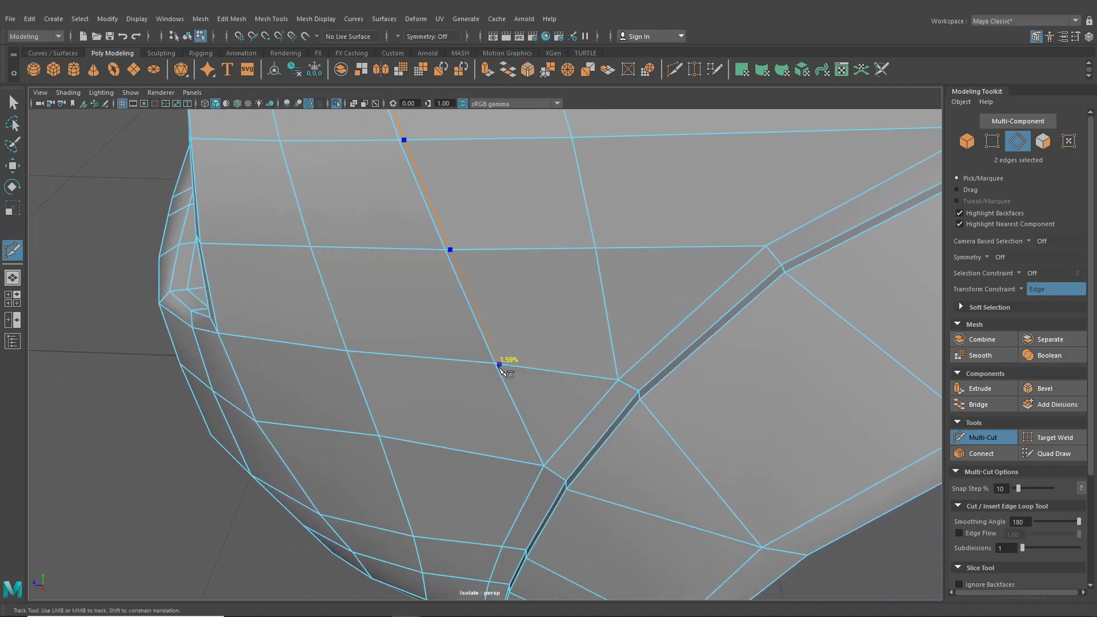
pyautogui.click(499, 367)
# Carry the cut around the fender seam's lower corner, adding points just above the existing corner vertices
pyautogui.keyDown('alt'); pyautogui.moveTo(501, 368); pyautogui.dragTo(506, 356); pyautogui.keyUp('alt')
pyautogui.keyDown('alt'); pyautogui.moveTo(506, 356); pyautogui.dragTo(487, 331, button='middle'); pyautogui.keyUp('alt')
pyautogui.keyDown('alt'); pyautogui.moveTo(487, 332); pyautogui.dragTo(508, 369, button='right'); pyautogui.keyUp('alt')
pyautogui.keyDown('alt'); pyautogui.moveTo(508, 369); pyautogui.dragTo(518, 329); pyautogui.keyUp('alt')
pyautogui.keyDown('alt'); pyautogui.moveTo(517, 329); pyautogui.dragTo(478, 413, button='middle'); pyautogui.keyUp('alt')
pyautogui.keyDown('alt'); pyautogui.moveTo(477, 413); pyautogui.dragTo(351, 276); pyautogui.keyUp('alt')
pyautogui.keyDown('alt'); pyautogui.moveTo(350, 276); pyautogui.dragTo(509, 307, button='right'); pyautogui.keyUp('alt')
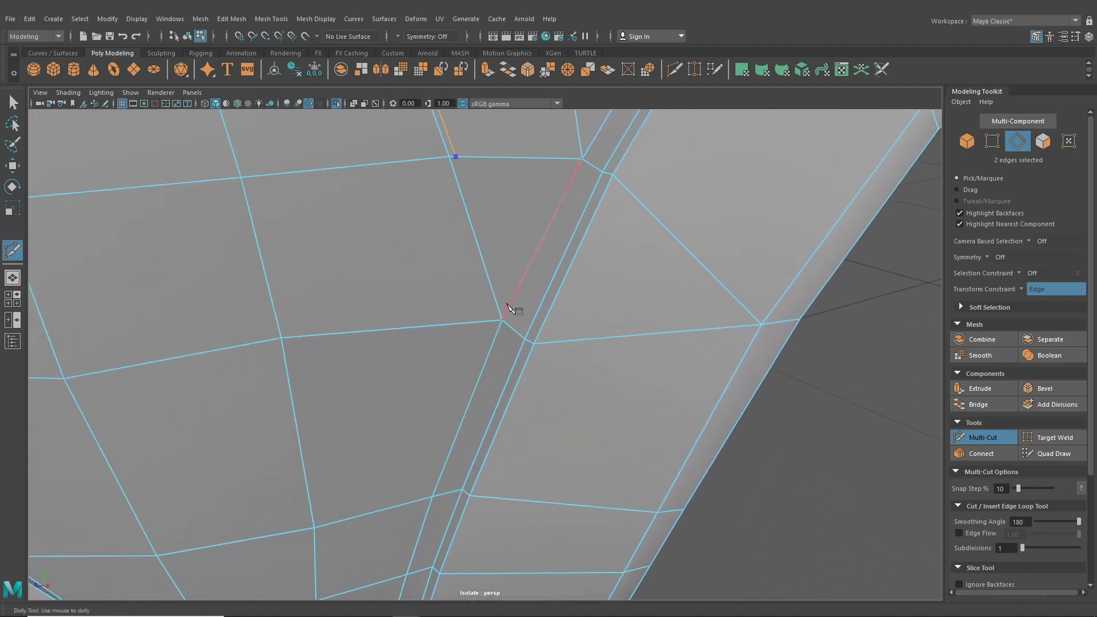
pyautogui.click(505, 314)
pyautogui.click(528, 333)
pyautogui.click(537, 337)
# Extend the cut from the seam's lower corner to the wheel arch's outer edge and complete it
pyautogui.scroll(-5, 538, 341)
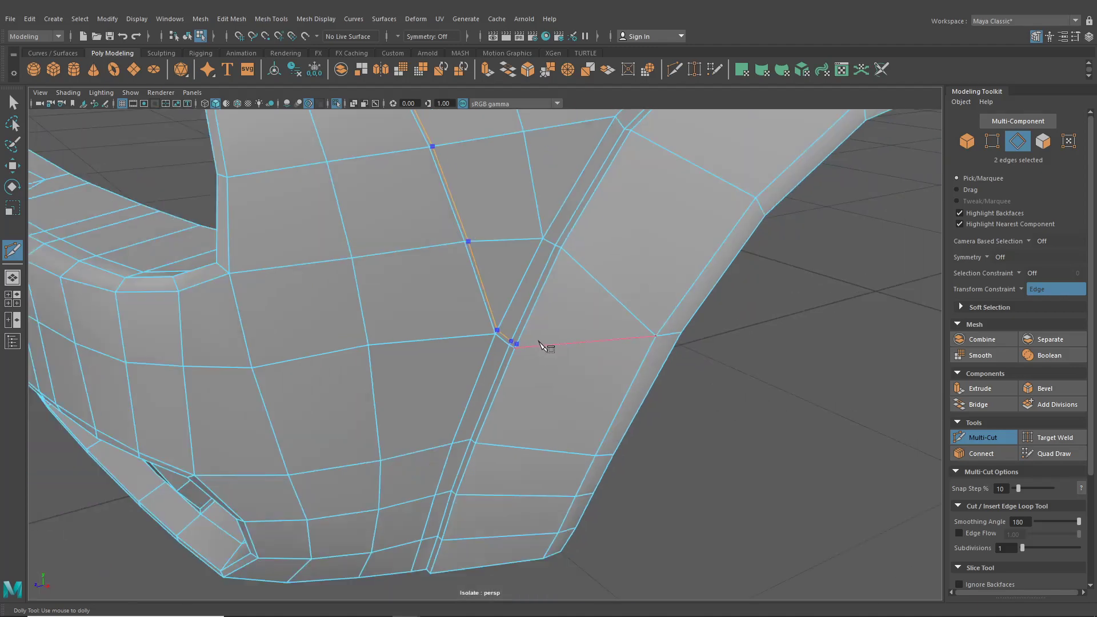
pyautogui.keyDown('alt'); pyautogui.moveTo(539, 342); pyautogui.dragTo(464, 314); pyautogui.keyUp('alt')
pyautogui.scroll(2, 486, 338)
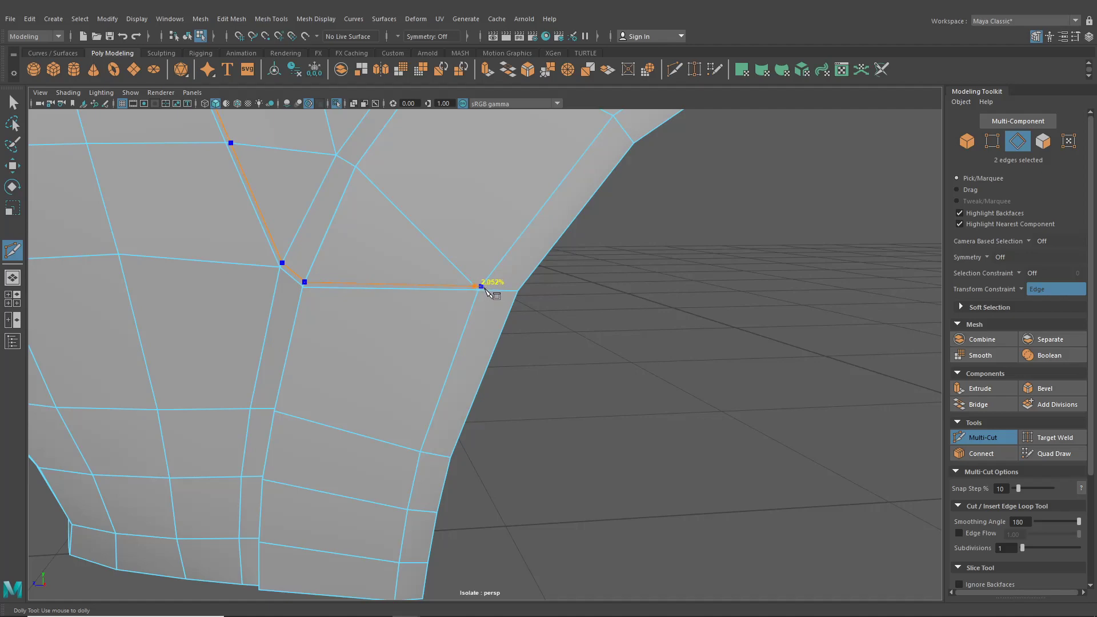
pyautogui.click(482, 285)
pyautogui.scroll(-4, 452, 300)
pyautogui.scroll(6, 480, 320)
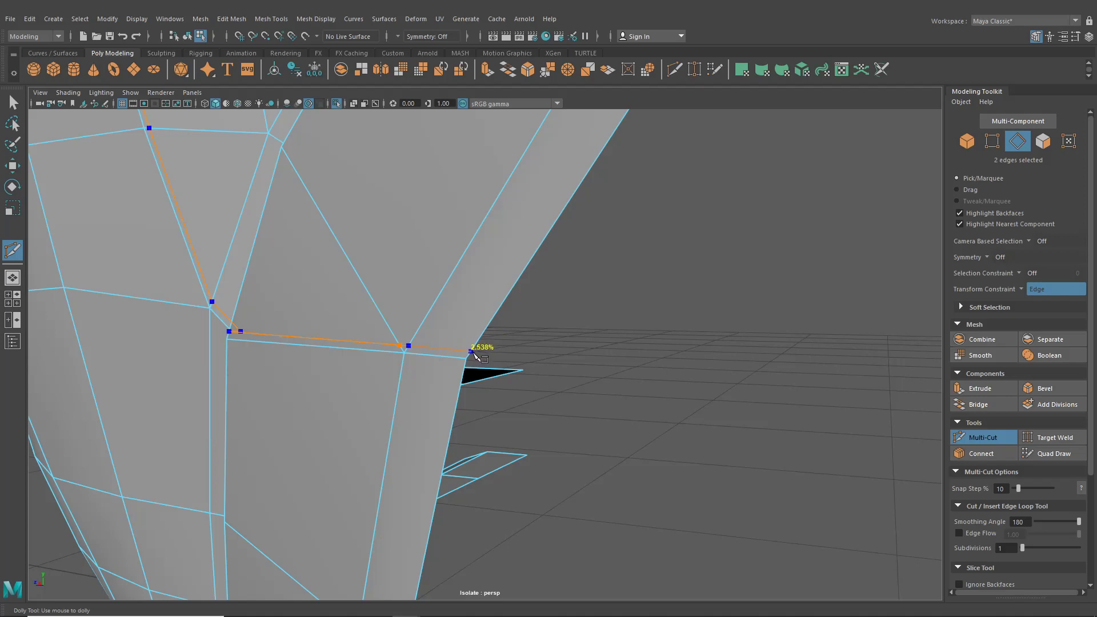
pyautogui.click(472, 351)
pyautogui.press('Return')
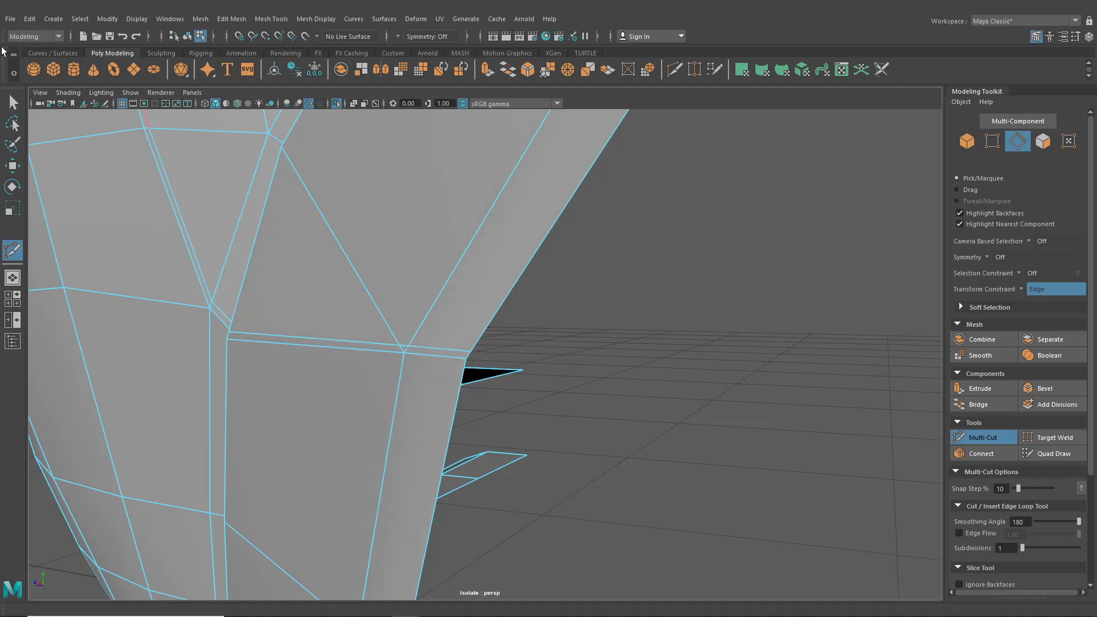
# In vertex mode, target-weld the stray vertex on the diagonal edge near the wheel arch to the adjacent cut vertex
pyautogui.click(13, 102)
pyautogui.press('F9')
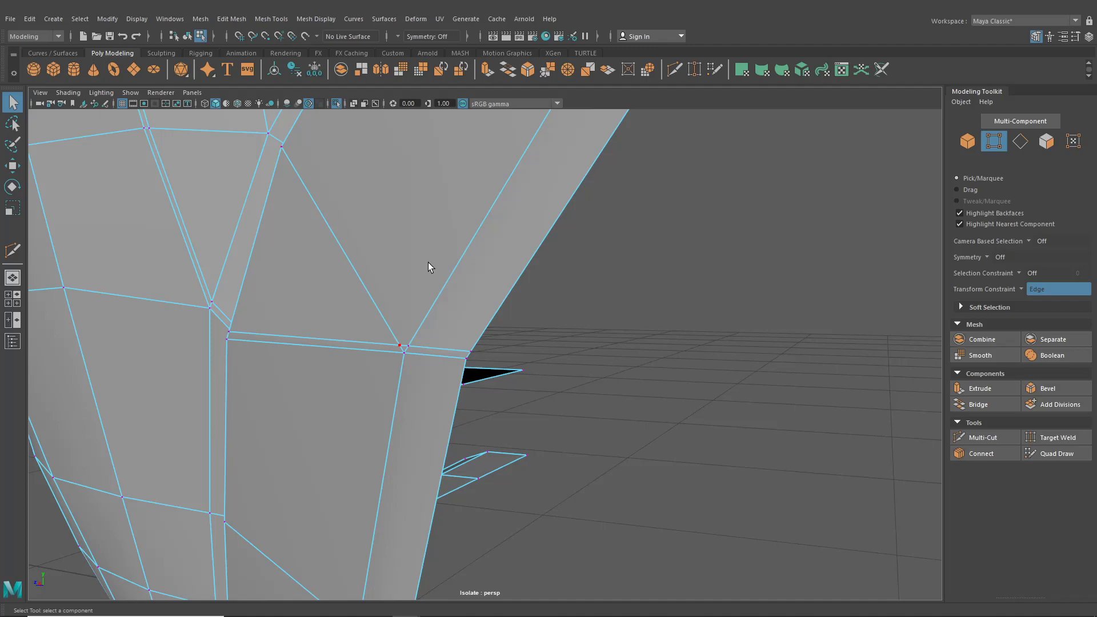
pyautogui.click(694, 77)
pyautogui.scroll(-5, 440, 352)
pyautogui.moveTo(420, 343); pyautogui.dragTo(494, 358)
# Weld the stray vertex on the nose strip's diagonal edge to the neighbouring vertex of the new cut
pyautogui.keyDown('alt'); pyautogui.moveTo(497, 321); pyautogui.dragTo(560, 526, button='middle'); pyautogui.keyUp('alt')
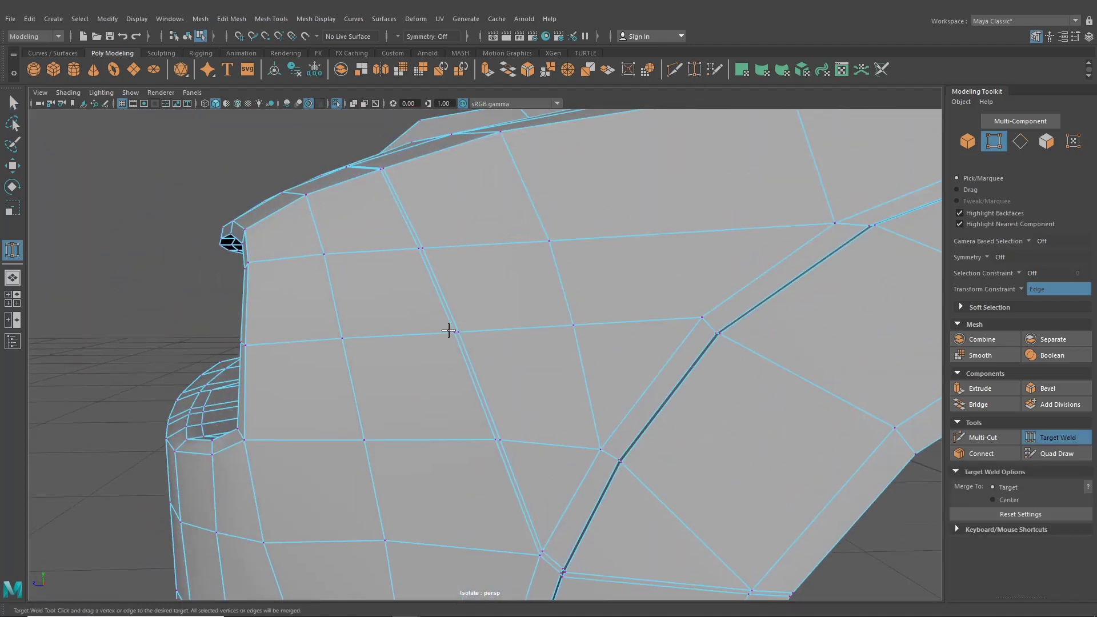
pyautogui.keyDown('alt'); pyautogui.moveTo(448, 331); pyautogui.dragTo(504, 372); pyautogui.keyUp('alt')
pyautogui.keyDown('alt'); pyautogui.moveTo(420, 360); pyautogui.dragTo(465, 362, button='middle'); pyautogui.keyUp('alt')
pyautogui.keyDown('alt'); pyautogui.moveTo(302, 287); pyautogui.dragTo(437, 410, button='right'); pyautogui.keyUp('alt')
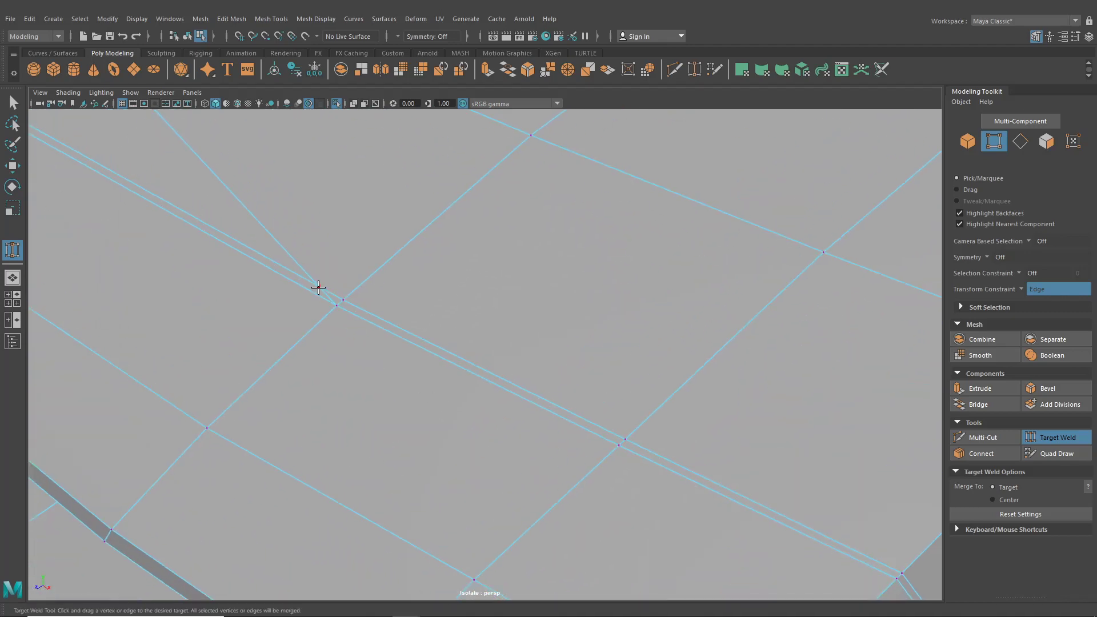
pyautogui.scroll(-5, 412, 328)
pyautogui.scroll(4, 406, 323)
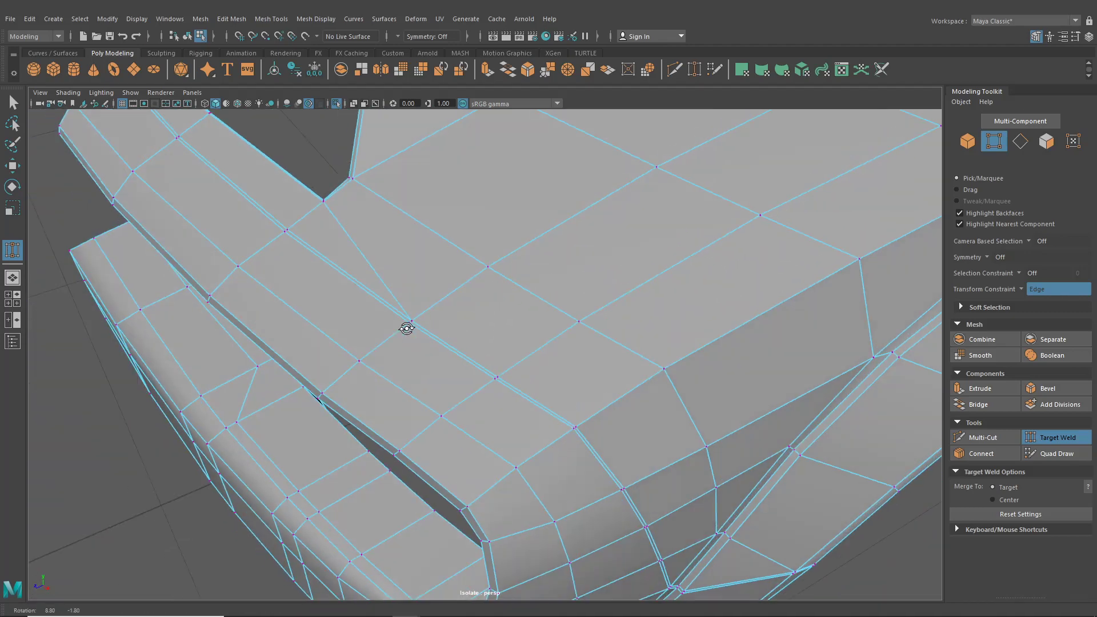
# Nudge the new cut's vertices at the fender seam's lower corner with the Move tool, keeping the edge constraint on
pyautogui.click(12, 166)
pyautogui.keyDown('alt'); pyautogui.moveTo(348, 222); pyautogui.dragTo(314, 191); pyautogui.keyUp('alt')
pyautogui.keyDown('alt'); pyautogui.moveTo(414, 322); pyautogui.dragTo(420, 241); pyautogui.keyUp('alt')
pyautogui.scroll(4, 423, 246)
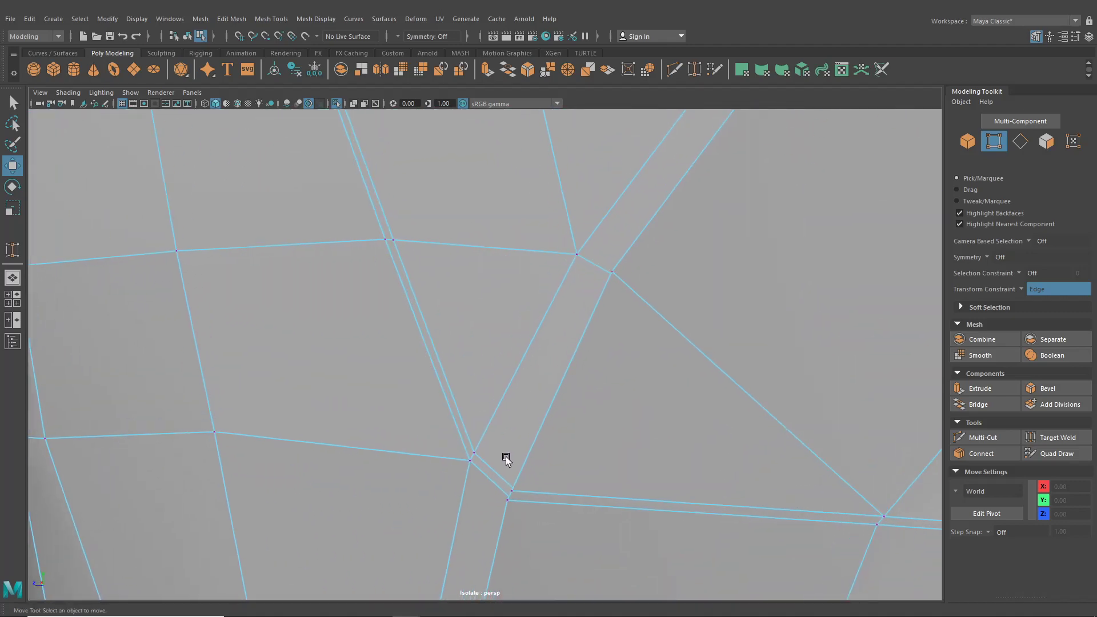
pyautogui.click(475, 453)
pyautogui.moveTo(478, 397); pyautogui.dragTo(557, 482)
pyautogui.keyDown('alt'); pyautogui.moveTo(558, 483); pyautogui.dragTo(487, 464, button='middle'); pyautogui.keyUp('alt')
pyautogui.keyDown('alt'); pyautogui.moveTo(488, 465); pyautogui.dragTo(560, 473, button='right'); pyautogui.keyUp('alt')
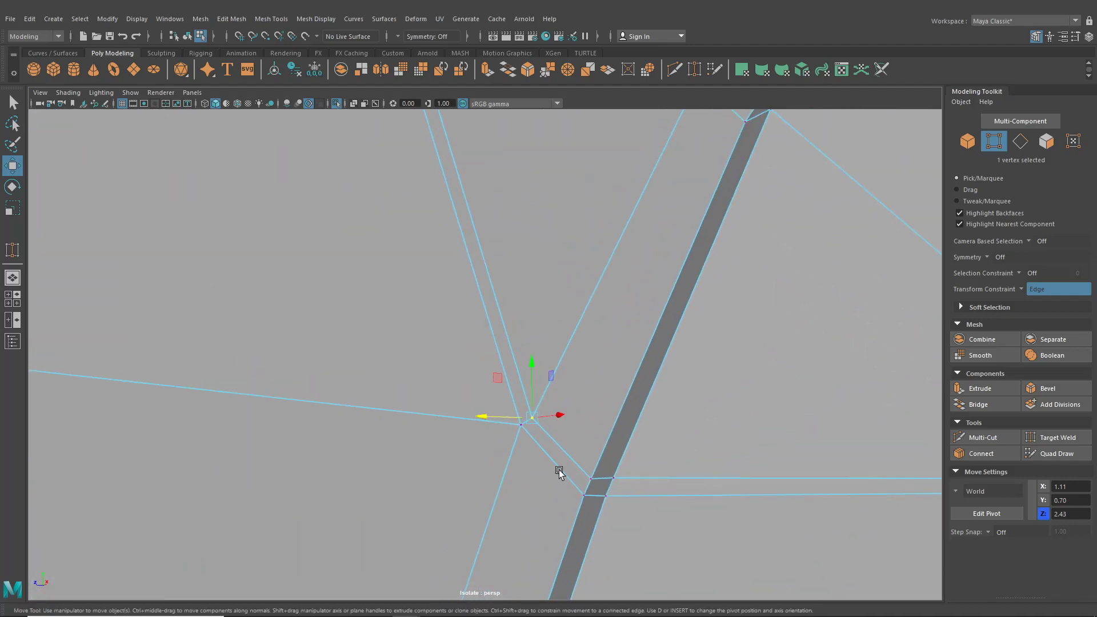
pyautogui.click(592, 475)
pyautogui.keyDown('shift'); pyautogui.click(617, 465); pyautogui.keyUp('shift')
pyautogui.moveTo(606, 436); pyautogui.dragTo(605, 442)
# Adjust the seam vertex beside the wheel arch along Y with the edge constraint
pyautogui.keyDown('alt'); pyautogui.moveTo(615, 445); pyautogui.dragTo(563, 444, button='right'); pyautogui.keyUp('alt')
pyautogui.keyDown('alt'); pyautogui.moveTo(562, 445); pyautogui.dragTo(499, 442); pyautogui.keyUp('alt')
pyautogui.click(547, 399)
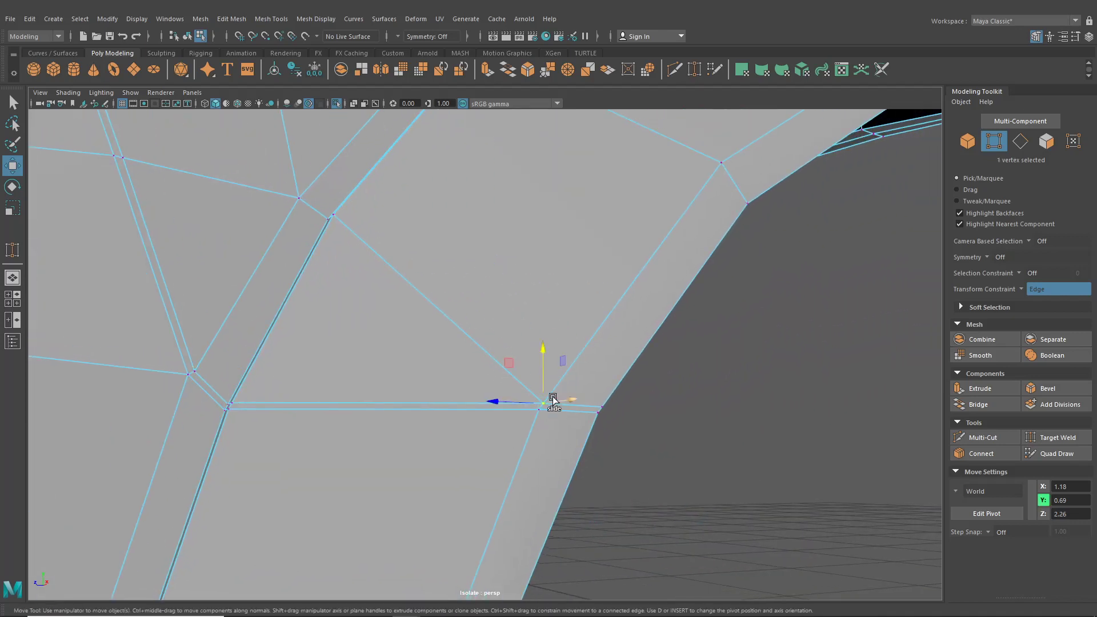
pyautogui.moveTo(553, 400); pyautogui.dragTo(545, 383)
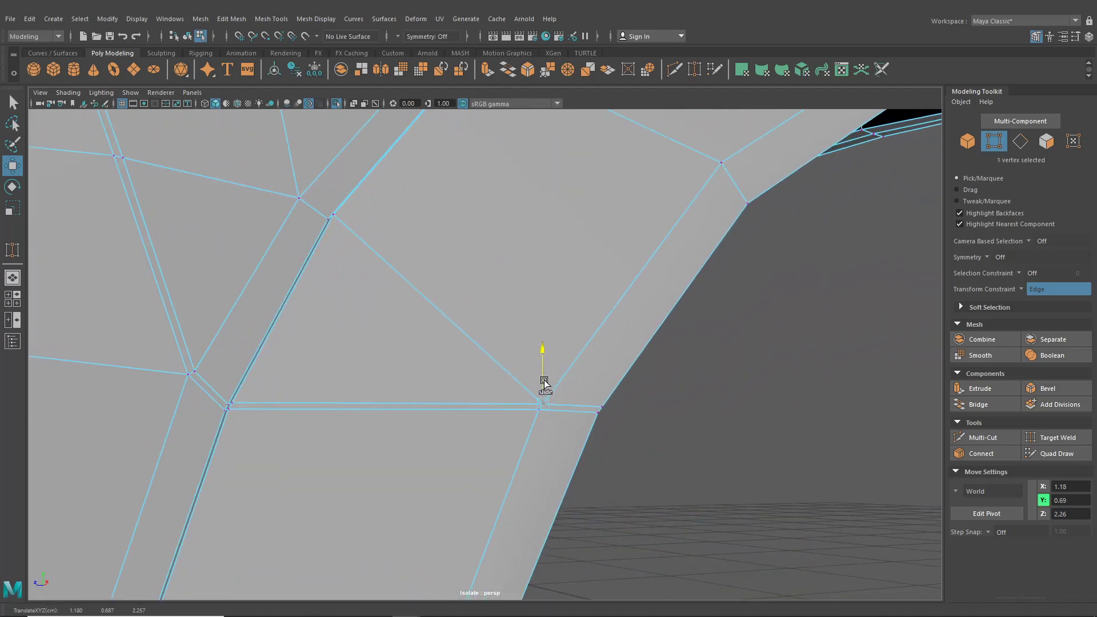
# Select the loop of narrow faces running along the nose and fender panel seam and delete it
pyautogui.scroll(-5, 411, 397)
pyautogui.keyDown('alt'); pyautogui.moveTo(412, 393); pyautogui.dragTo(408, 420); pyautogui.keyUp('alt')
pyautogui.moveTo(318, 245); pyautogui.dragTo(311, 274, button='right')
pyautogui.scroll(2, 311, 274)
pyautogui.keyDown('alt'); pyautogui.moveTo(311, 274); pyautogui.dragTo(423, 351, button='middle'); pyautogui.keyUp('alt')
pyautogui.scroll(1, 422, 350)
pyautogui.click(386, 331)
pyautogui.keyDown('shift'); pyautogui.doubleClick(426, 438); pyautogui.keyUp('shift')
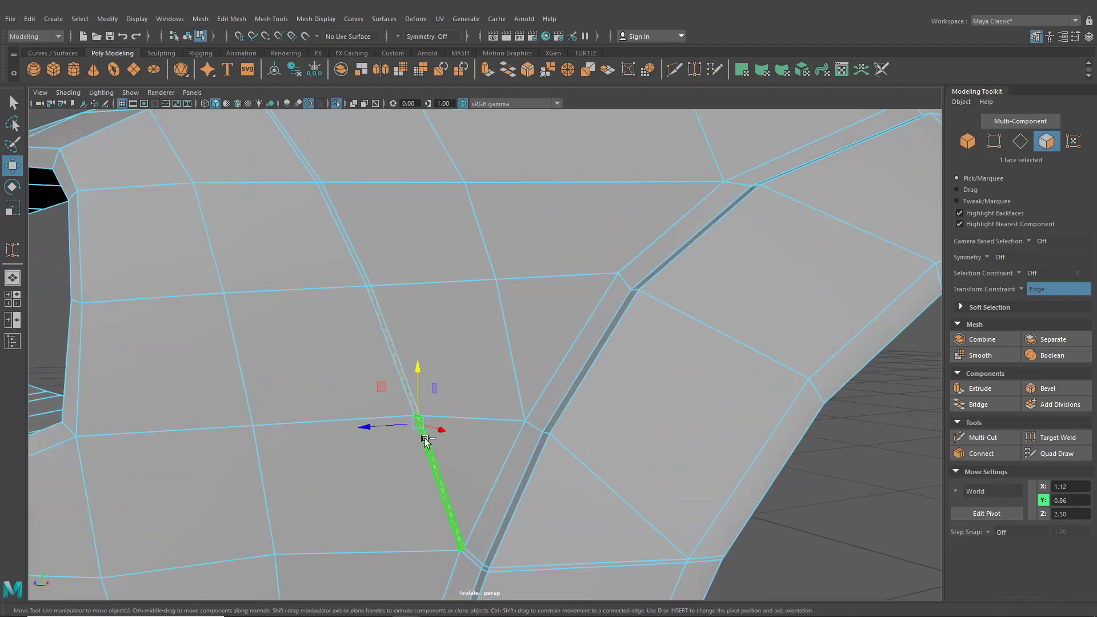
pyautogui.scroll(-4, 432, 405)
pyautogui.keyDown('alt'); pyautogui.moveTo(434, 405); pyautogui.dragTo(471, 426); pyautogui.keyUp('alt')
pyautogui.press('Delete')
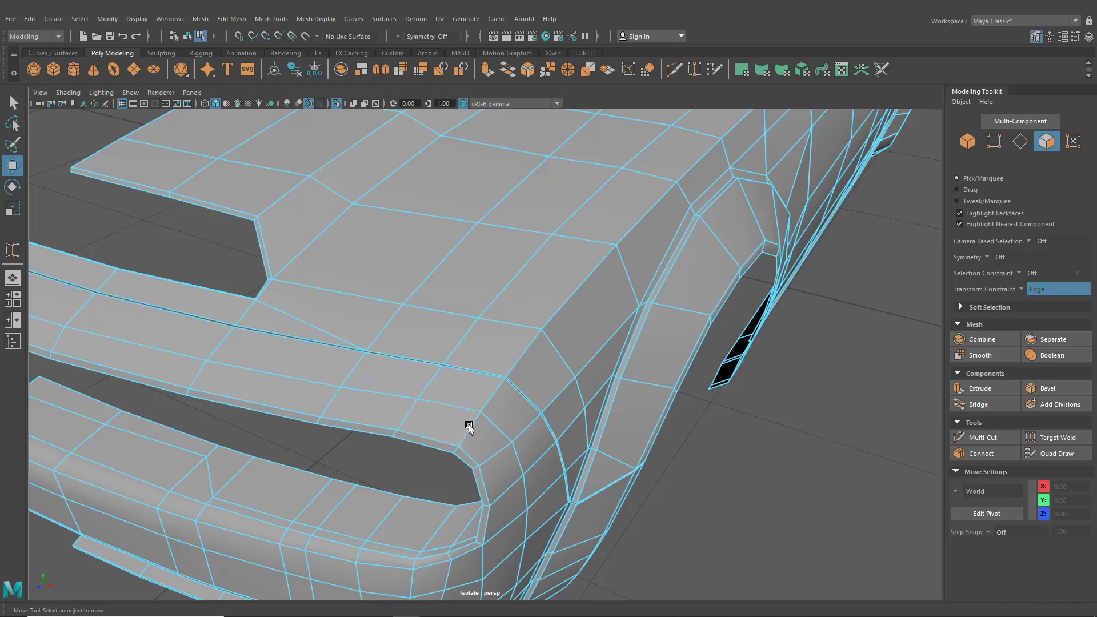
# Return to object mode, clear the selection, and turn off isolation to bring back the whole car
pyautogui.click(188, 37)
pyautogui.click(132, 220)
pyautogui.scroll(-5, 230, 274)
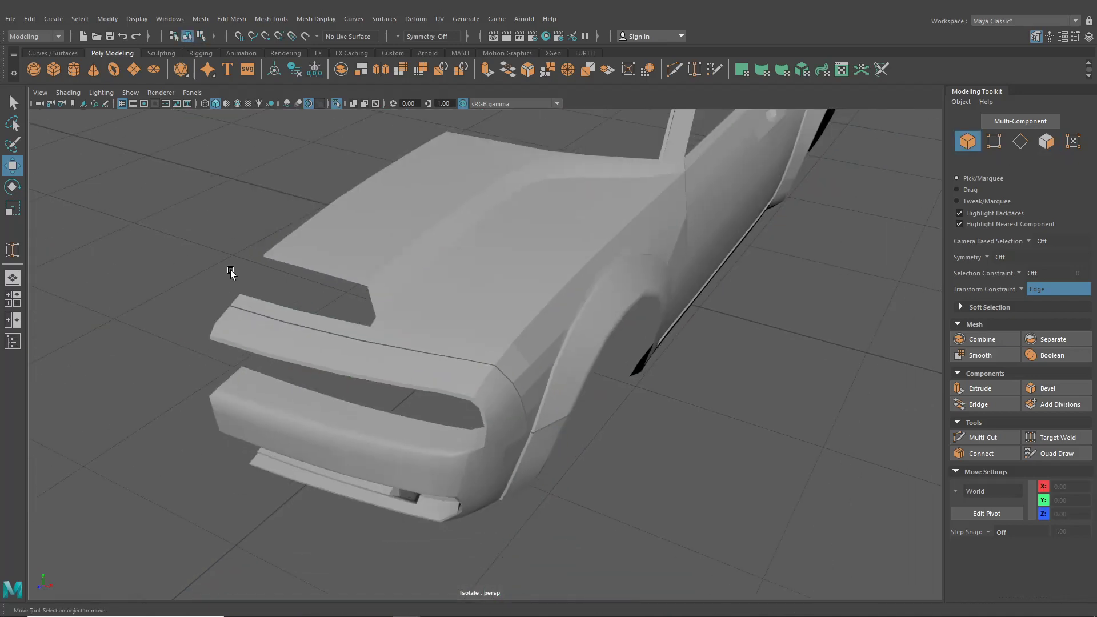
pyautogui.keyDown('alt'); pyautogui.moveTo(231, 276); pyautogui.dragTo(155, 248); pyautogui.keyUp('alt')
pyautogui.scroll(-4, 348, 303)
pyautogui.keyDown('alt'); pyautogui.moveTo(348, 304); pyautogui.dragTo(451, 364); pyautogui.keyUp('alt')
pyautogui.click(336, 104)
pyautogui.scroll(3, 431, 340)
pyautogui.keyDown('alt'); pyautogui.moveTo(577, 357); pyautogui.dragTo(479, 408); pyautogui.keyUp('alt')
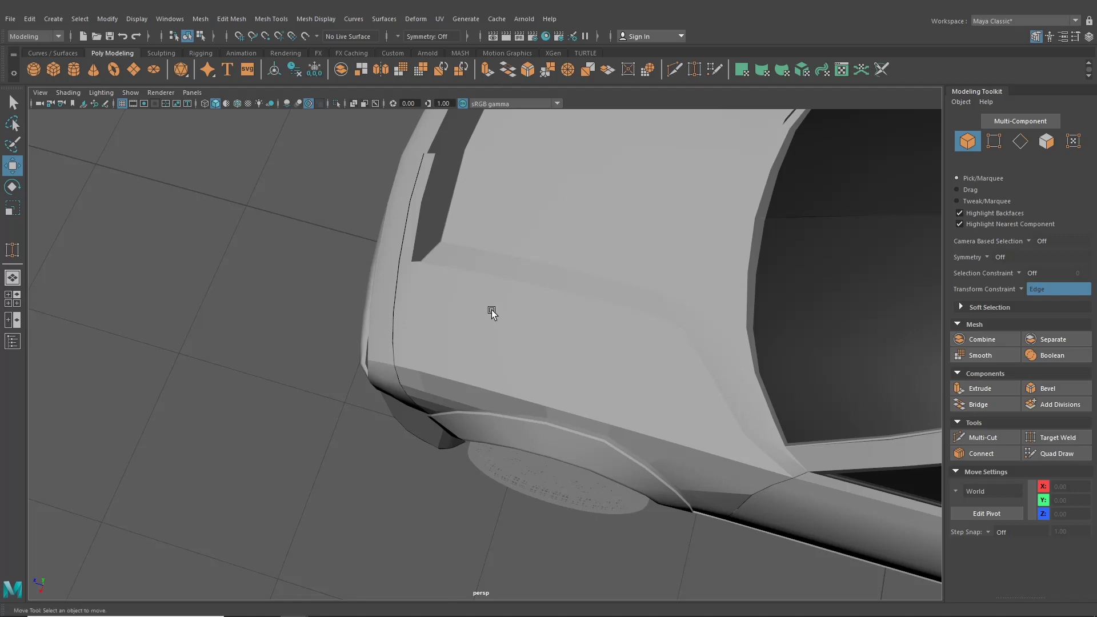
# Maximize the top blueprint view on the hood's rear outer corner and enter vertex mode on the body mesh
pyautogui.click(13, 299)
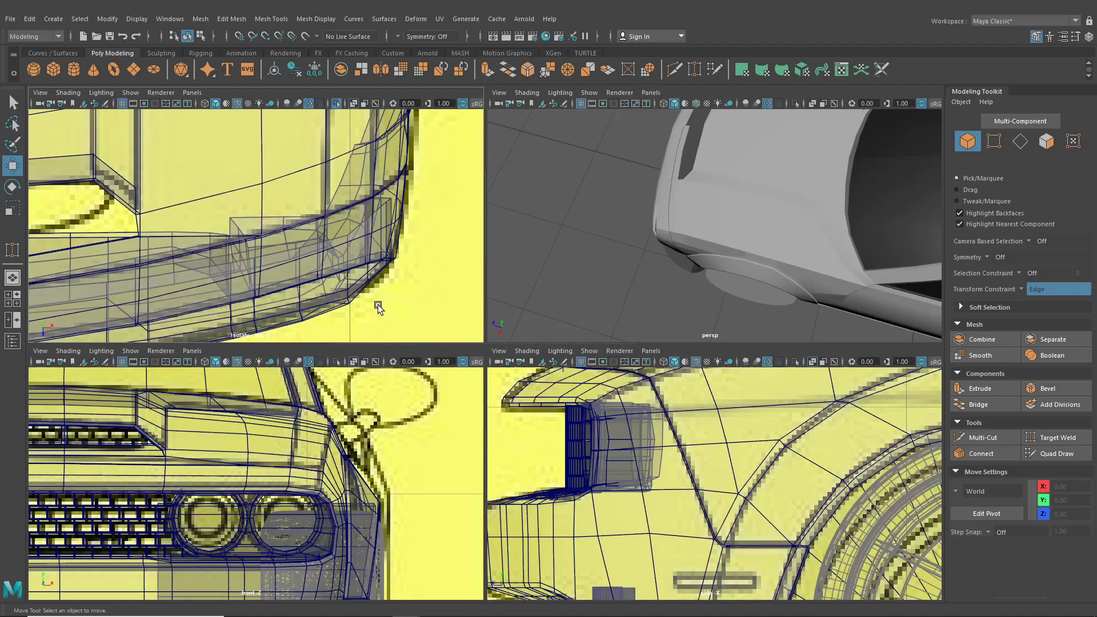
pyautogui.press('space')
pyautogui.scroll(-10, 396, 280)
pyautogui.keyDown('alt'); pyautogui.moveTo(456, 282); pyautogui.dragTo(444, 378, button='middle'); pyautogui.keyUp('alt')
pyautogui.scroll(10, 444, 377)
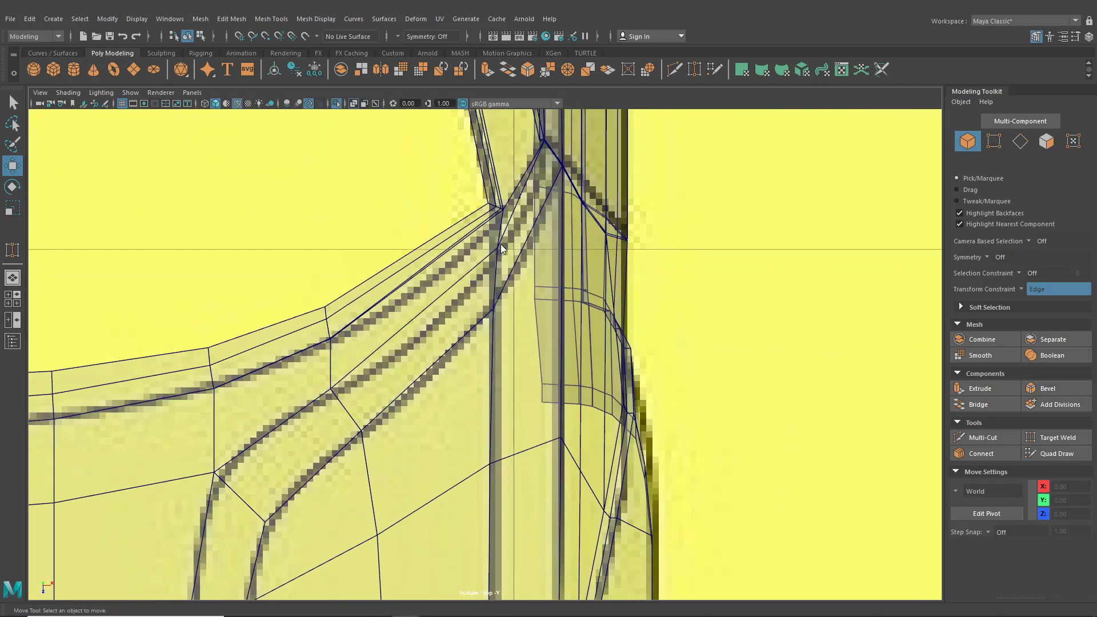
pyautogui.moveTo(501, 245); pyautogui.dragTo(469, 239, button='right')
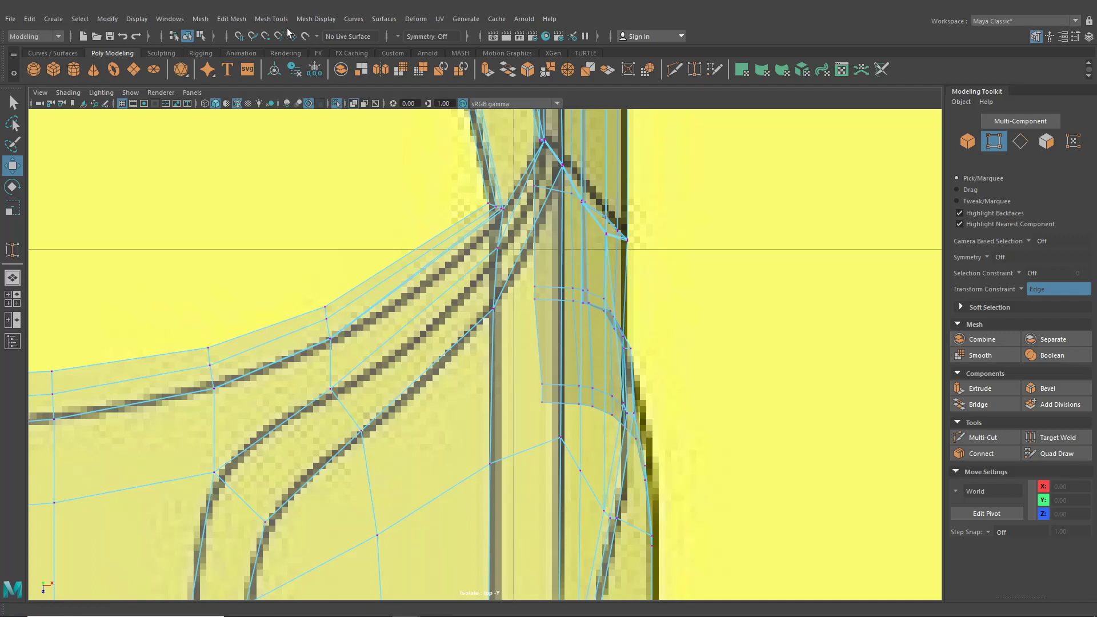
pyautogui.click(315, 19)
pyautogui.click(297, 105)
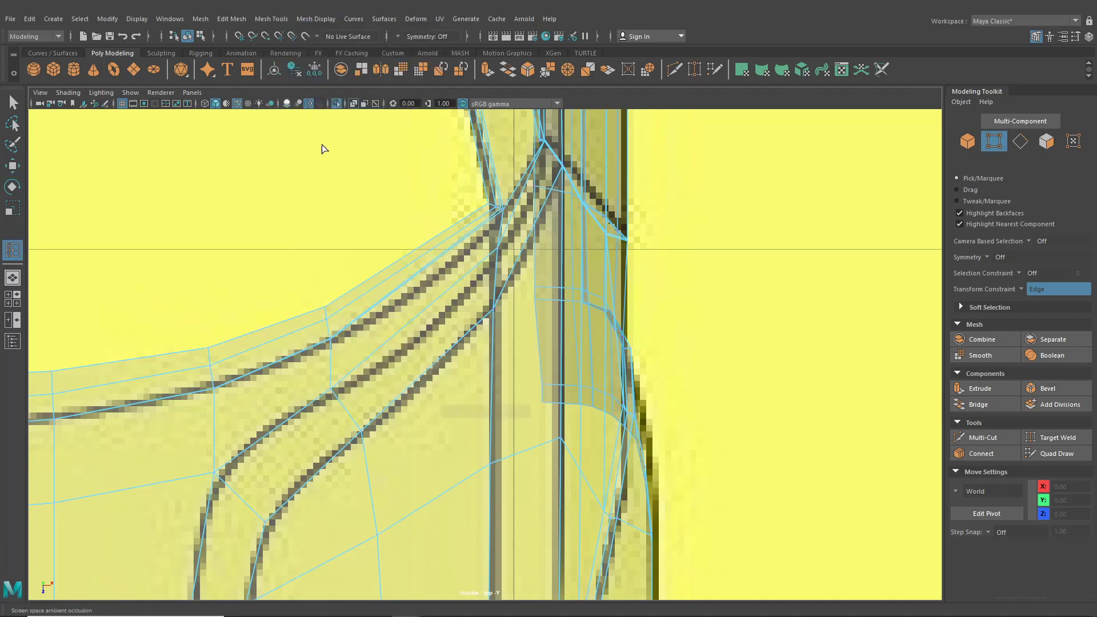
pyautogui.keyDown('alt'); pyautogui.moveTo(350, 410); pyautogui.dragTo(348, 213, button='middle'); pyautogui.keyUp('alt')
pyautogui.click(13, 166)
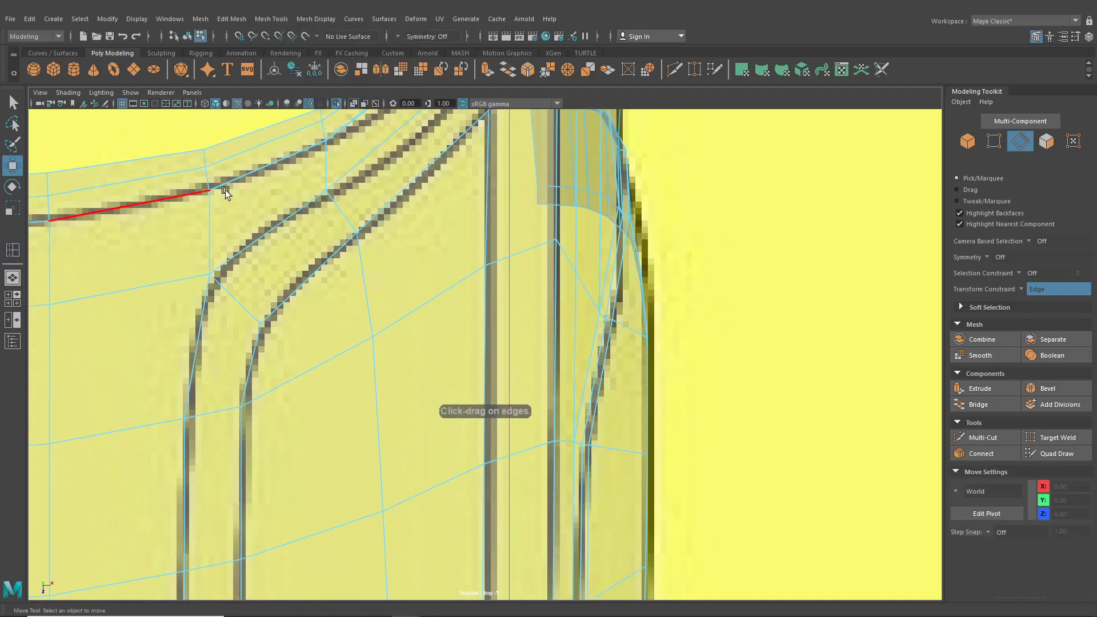
# Turn off the transform constraint and move the hood seam's vertex near the rear corner to about X 0.98
pyautogui.keyDown('alt'); pyautogui.moveTo(520, 200); pyautogui.dragTo(522, 311, button='middle'); pyautogui.keyUp('alt')
pyautogui.moveTo(477, 205); pyautogui.dragTo(491, 203, button='right')
pyautogui.click(493, 220)
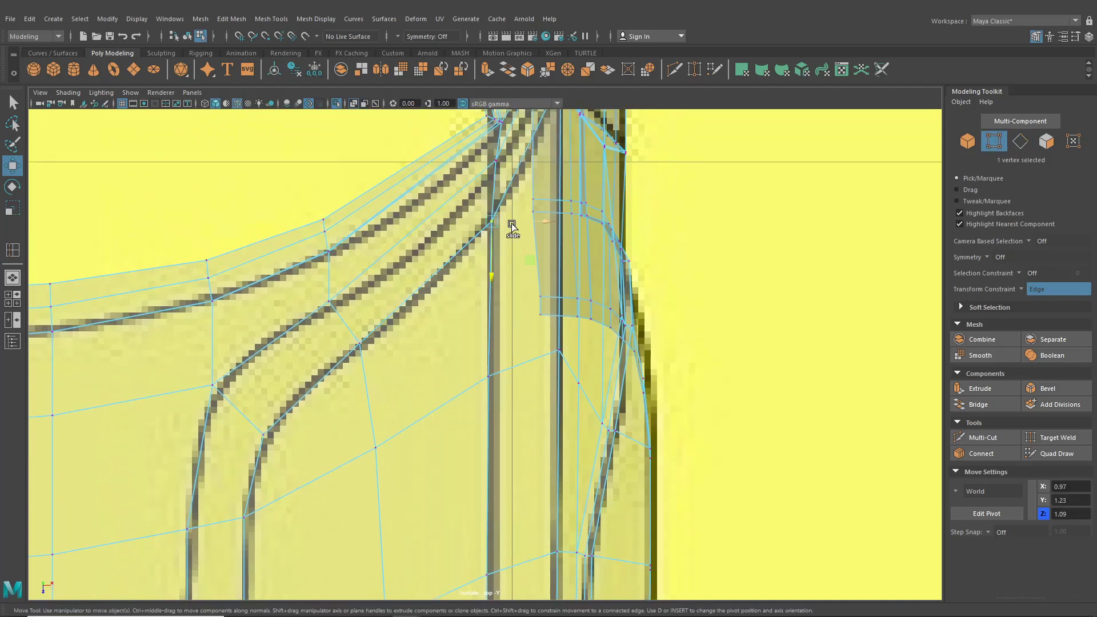
pyautogui.click(1035, 289)
pyautogui.click(1033, 299)
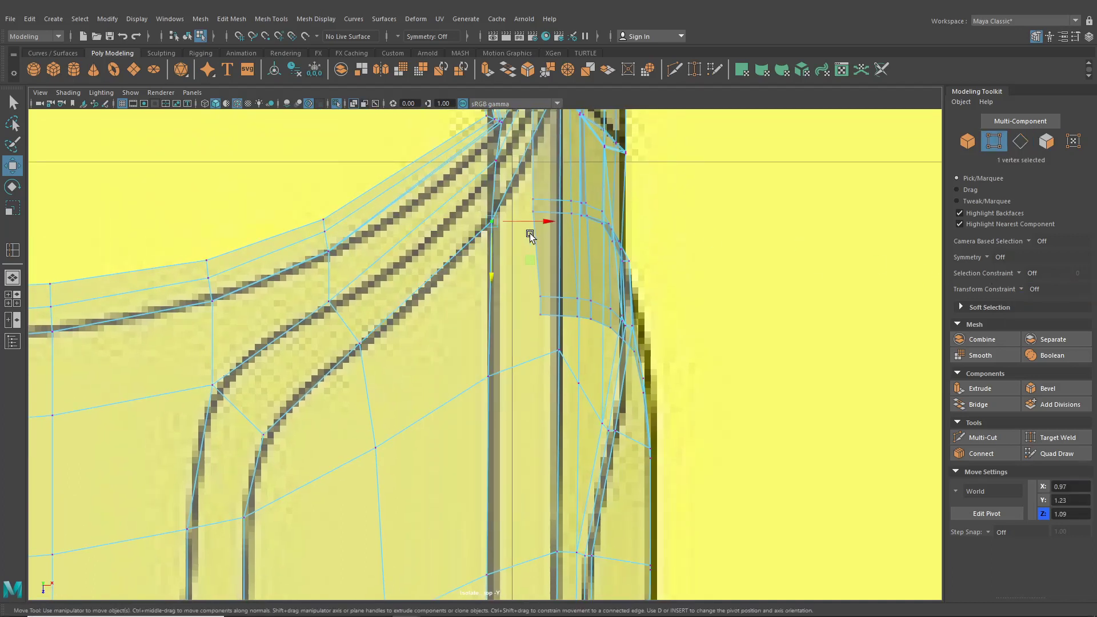
pyautogui.moveTo(542, 221); pyautogui.dragTo(547, 221)
# Adjust the neighbouring hood seam vertices behind and ahead of it along X to follow the blueprint line
pyautogui.click(498, 161)
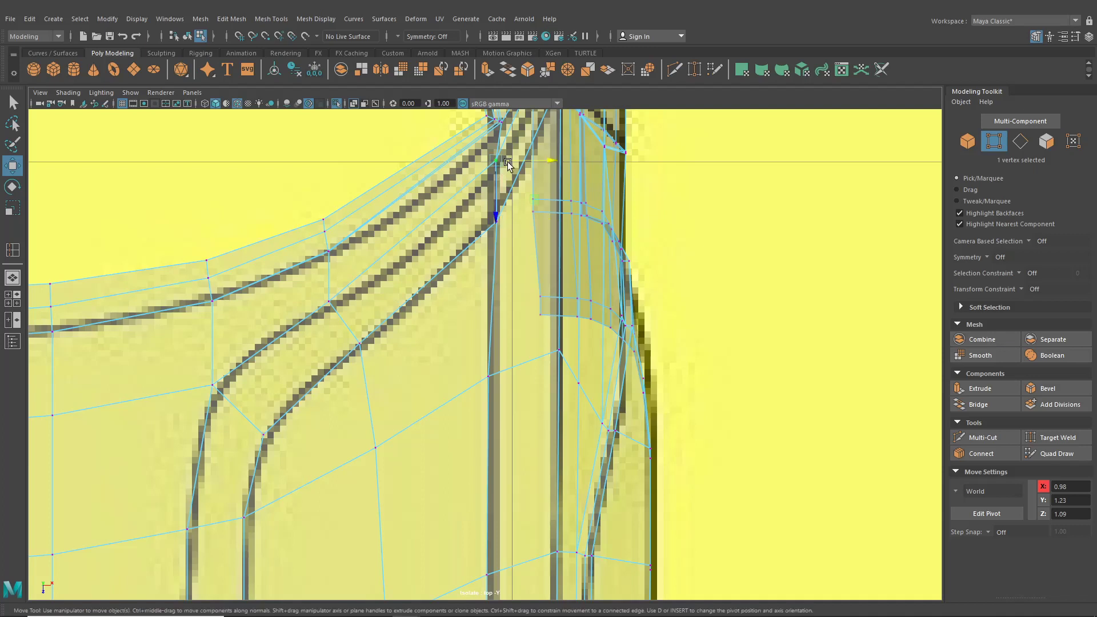
pyautogui.moveTo(521, 161); pyautogui.dragTo(524, 163)
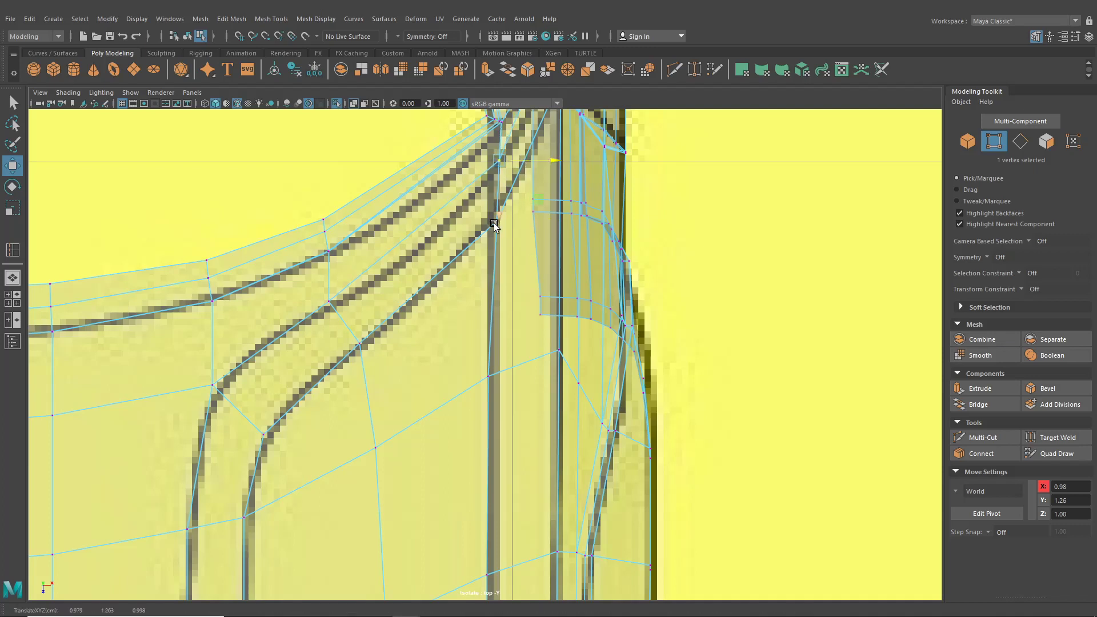
pyautogui.hotkey('ctrl', 'z')
pyautogui.click(486, 380)
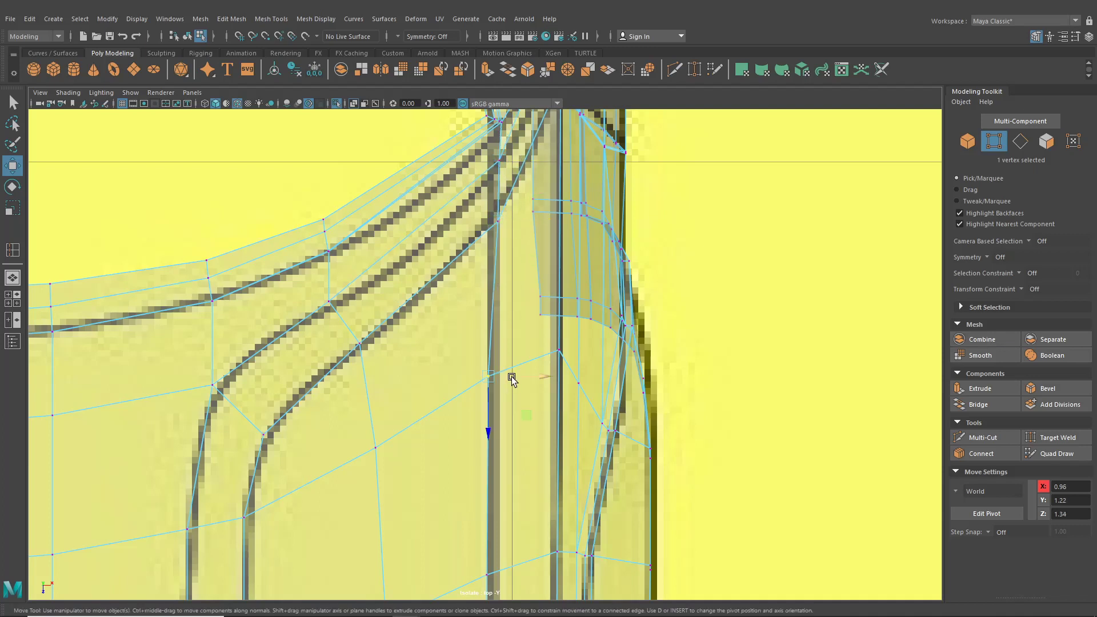
pyautogui.moveTo(512, 379); pyautogui.dragTo(519, 381)
# Shift the remaining hood seam vertices toward the nose along X onto the blueprint line, placing the front one at about X 0.95
pyautogui.keyDown('alt'); pyautogui.moveTo(512, 380); pyautogui.dragTo(520, 238, button='middle'); pyautogui.keyUp('alt')
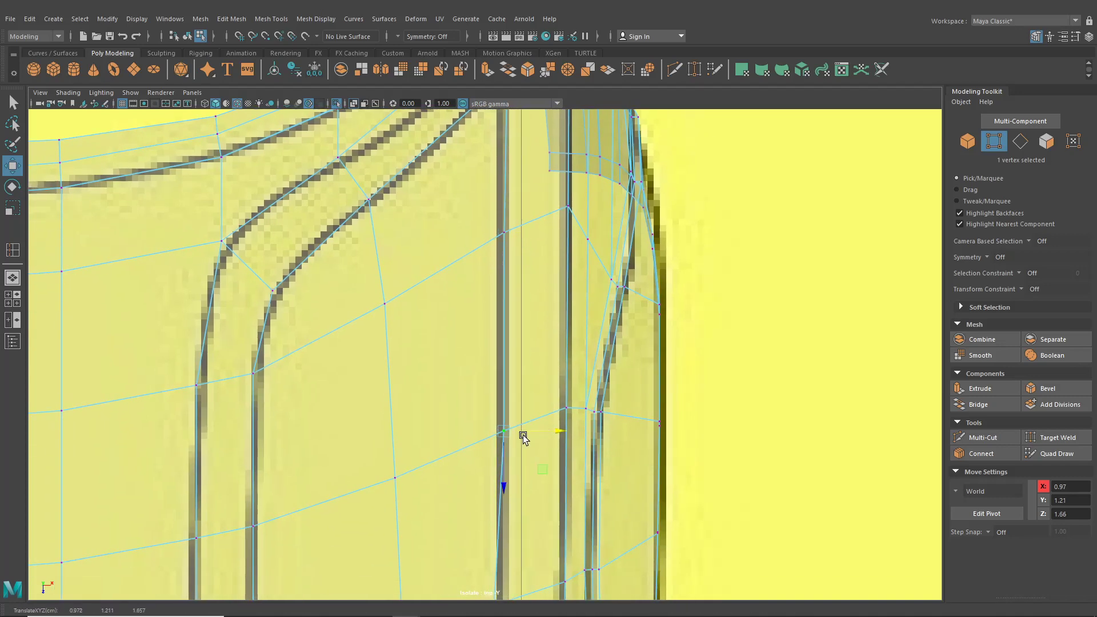
pyautogui.keyDown('alt'); pyautogui.moveTo(521, 436); pyautogui.dragTo(531, 231, button='middle'); pyautogui.keyUp('alt')
pyautogui.click(508, 402)
pyautogui.moveTo(531, 403); pyautogui.dragTo(540, 404)
pyautogui.keyDown('alt'); pyautogui.moveTo(533, 439); pyautogui.dragTo(536, 245, button='middle'); pyautogui.keyUp('alt')
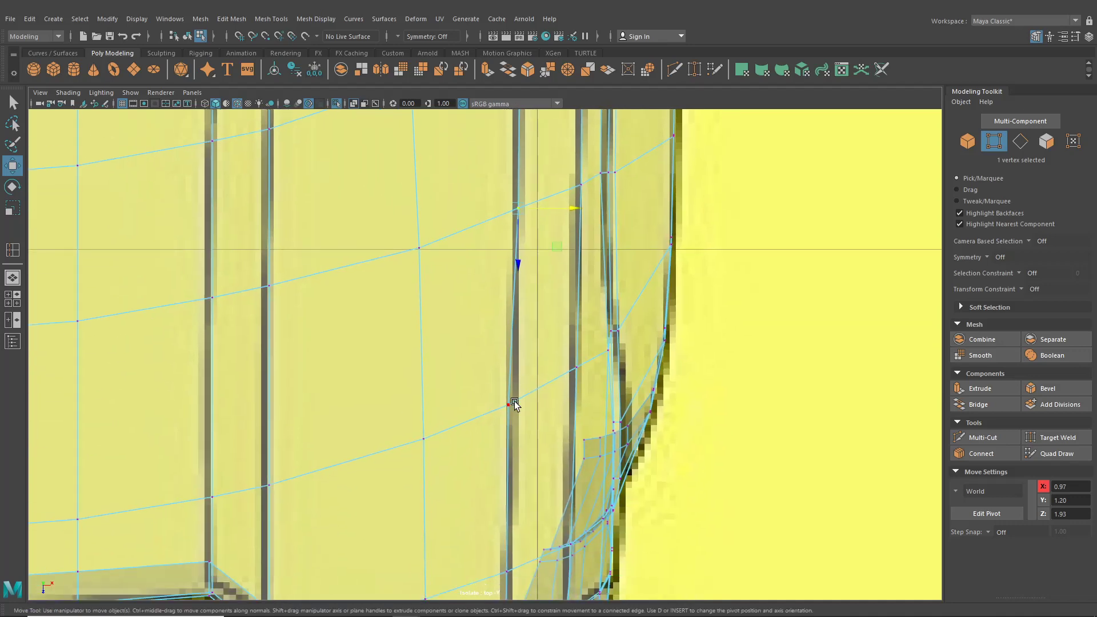
pyautogui.click(510, 406)
pyautogui.moveTo(530, 405); pyautogui.dragTo(537, 406)
pyautogui.keyDown('alt'); pyautogui.moveTo(532, 446); pyautogui.dragTo(541, 260, button='middle'); pyautogui.keyUp('alt')
pyautogui.moveTo(519, 391); pyautogui.dragTo(543, 388, button='middle')
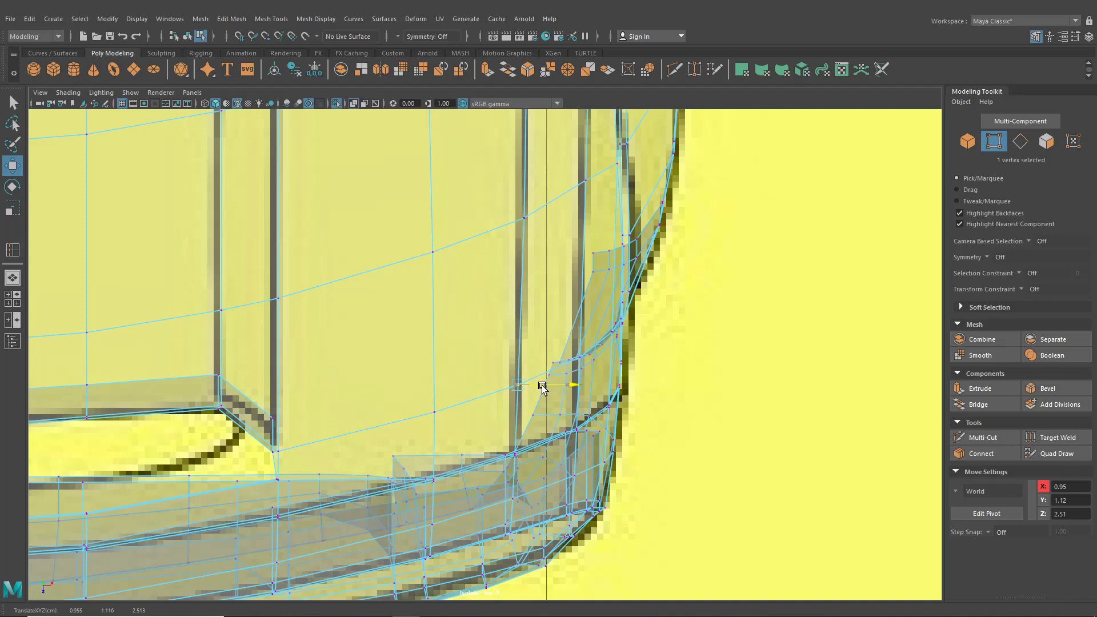
# In the perspective view, insert an edge loop close beside the hood's lengthwise seam edge, then leave the tool
pyautogui.click(11, 278)
pyautogui.keyDown('alt'); pyautogui.moveTo(326, 342); pyautogui.dragTo(476, 310); pyautogui.keyUp('alt')
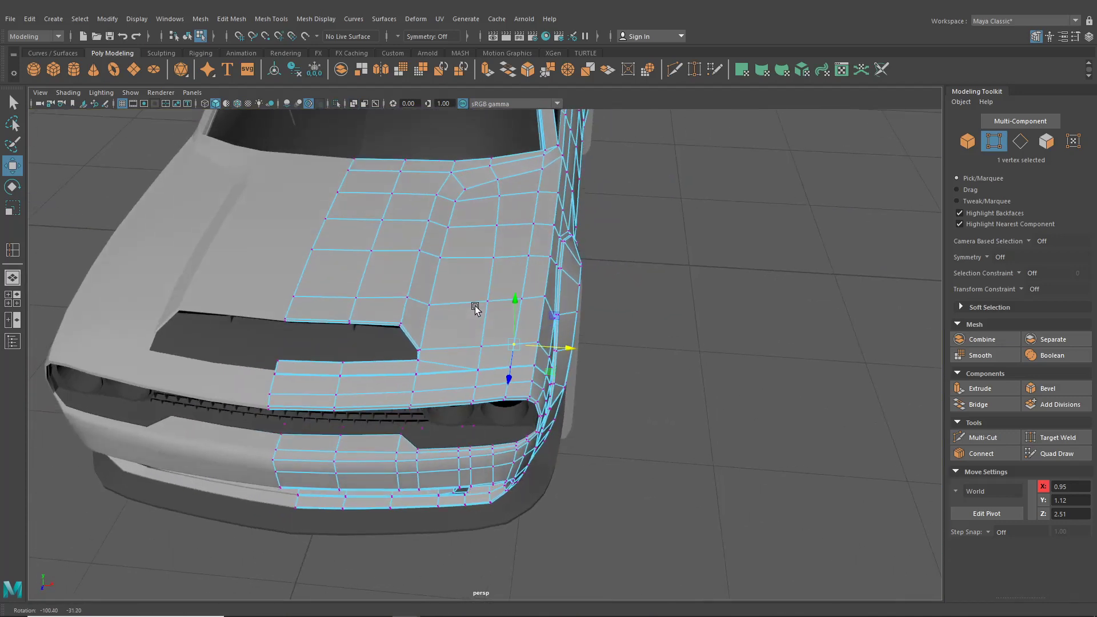
pyautogui.scroll(3, 513, 318)
pyautogui.click(292, 19)
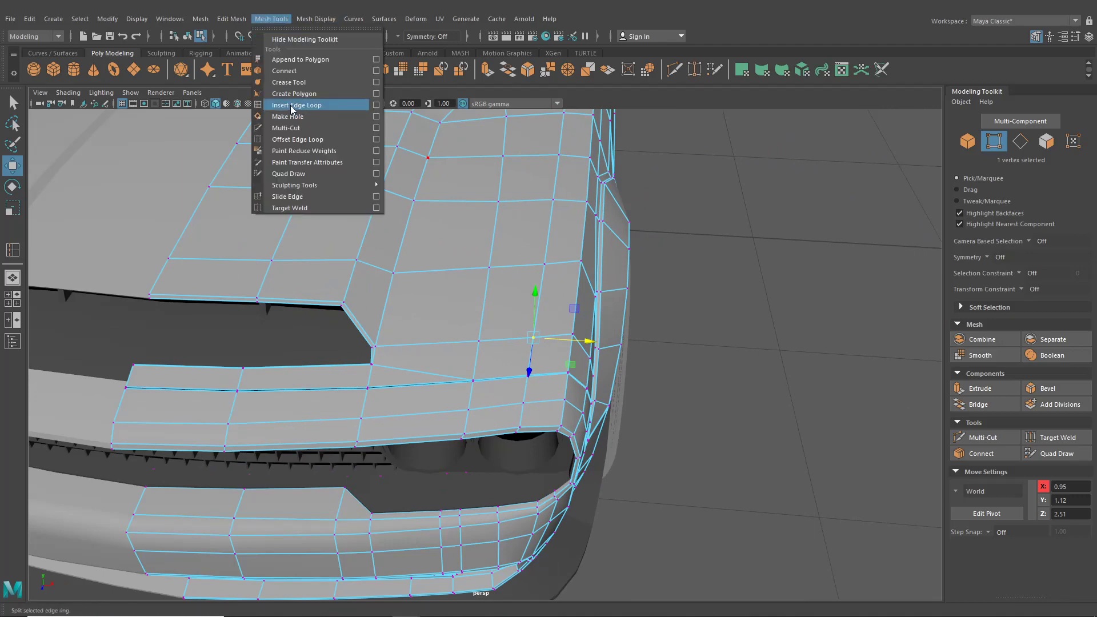
pyautogui.click(320, 102)
pyautogui.scroll(3, 527, 340)
pyautogui.scroll(3, 457, 312)
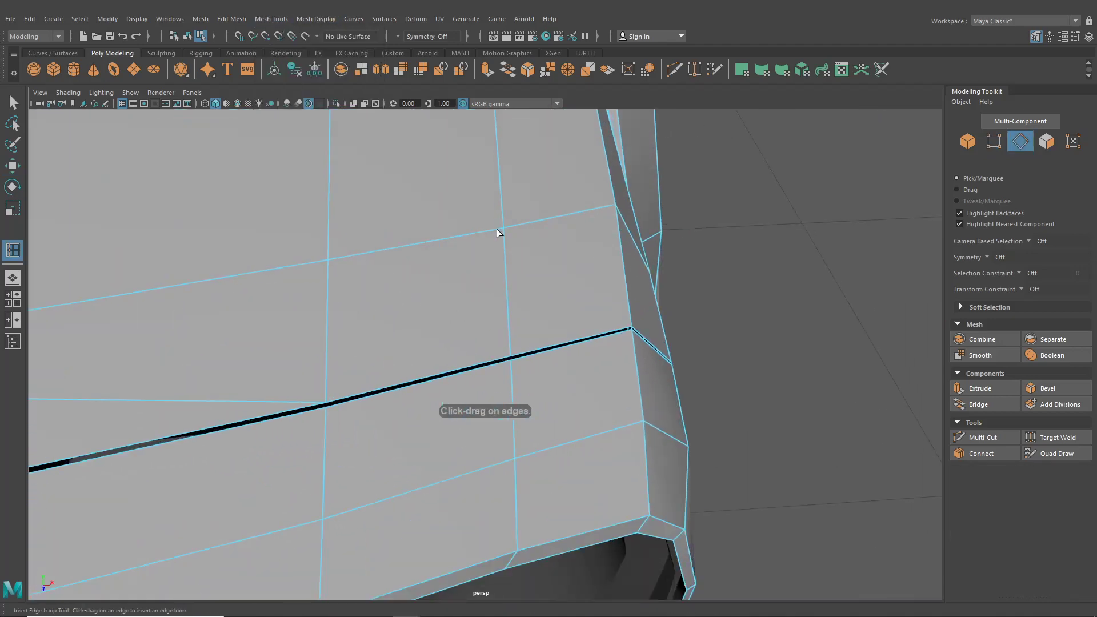
pyautogui.moveTo(496, 228); pyautogui.dragTo(501, 229)
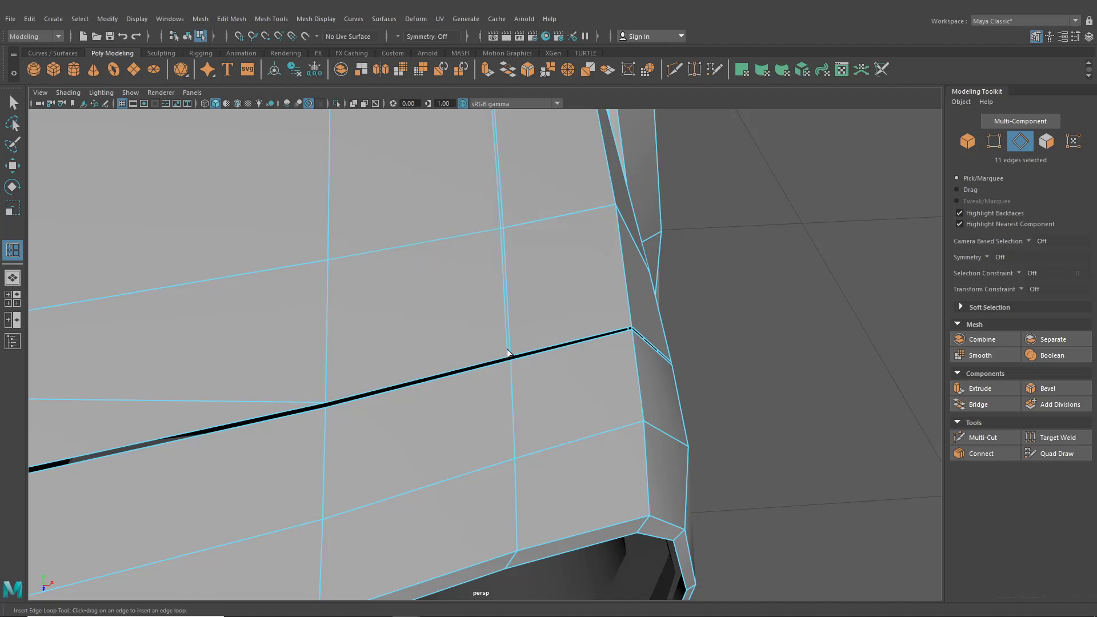
pyautogui.keyDown('alt'); pyautogui.moveTo(513, 359); pyautogui.dragTo(392, 358); pyautogui.keyUp('alt')
pyautogui.keyDown('alt'); pyautogui.moveTo(572, 347); pyautogui.dragTo(306, 337, button='middle'); pyautogui.keyUp('alt')
pyautogui.keyDown('alt'); pyautogui.moveTo(355, 339); pyautogui.dragTo(490, 397); pyautogui.keyUp('alt')
pyautogui.press('q')
pyautogui.keyDown('alt'); pyautogui.moveTo(421, 252); pyautogui.dragTo(432, 244); pyautogui.keyUp('alt')
# Select the paired seam vertices near the hood's rear and fine-tune them along X to about 0.97
pyautogui.scroll(-5, 435, 251)
pyautogui.scroll(2, 461, 285)
pyautogui.moveTo(463, 286); pyautogui.dragTo(414, 284, button='right')
pyautogui.moveTo(510, 269); pyautogui.dragTo(535, 285)
pyautogui.keyDown('alt'); pyautogui.moveTo(537, 286); pyautogui.dragTo(523, 293); pyautogui.keyUp('alt')
pyautogui.keyDown('alt'); pyautogui.moveTo(345, 275); pyautogui.dragTo(381, 288); pyautogui.keyUp('alt')
pyautogui.click(10, 171)
pyautogui.keyDown('alt'); pyautogui.moveTo(495, 313); pyautogui.dragTo(501, 345); pyautogui.keyUp('alt')
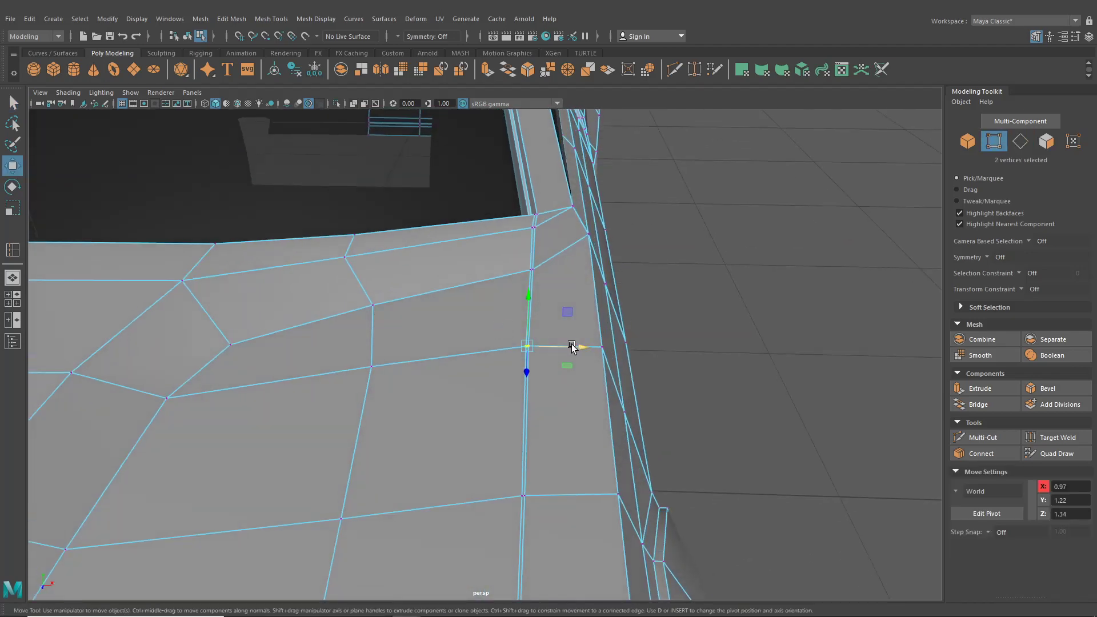
pyautogui.moveTo(572, 344); pyautogui.dragTo(567, 315)
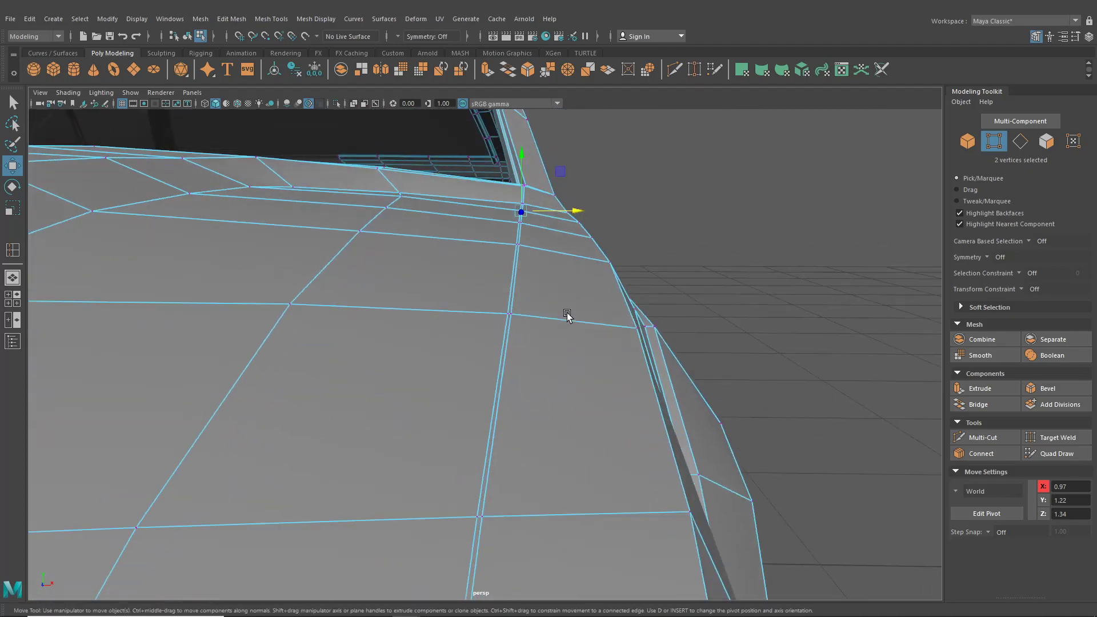
pyautogui.click(732, 325)
pyautogui.keyDown('alt'); pyautogui.moveTo(732, 325); pyautogui.dragTo(524, 257); pyautogui.keyUp('alt')
pyautogui.keyDown('alt'); pyautogui.moveTo(516, 262); pyautogui.dragTo(554, 247); pyautogui.keyUp('alt')
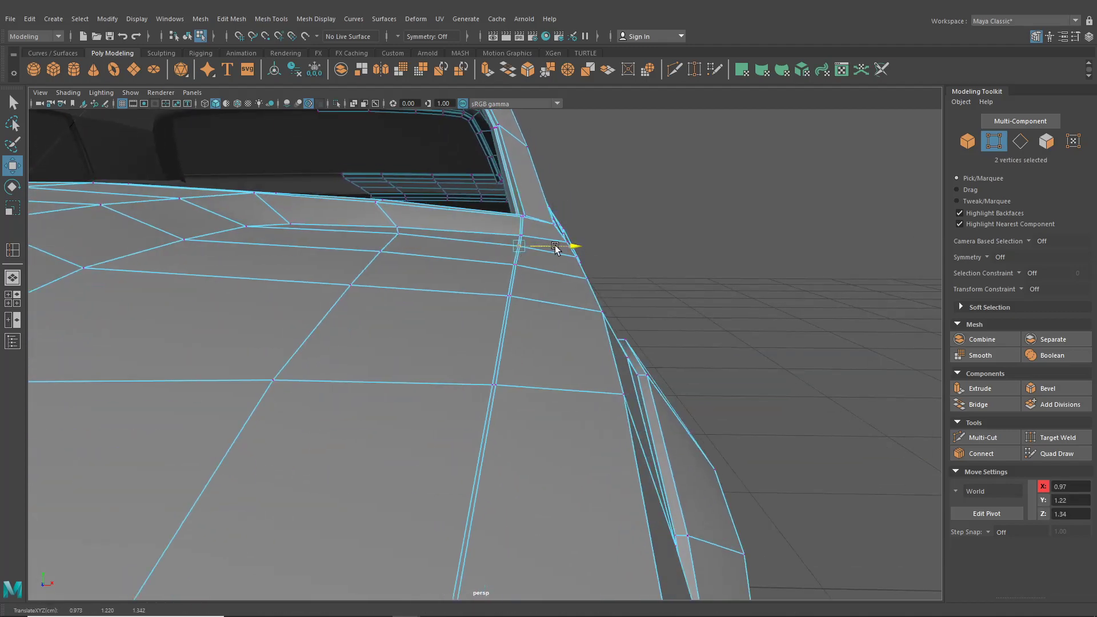
pyautogui.click(641, 281)
# Select the paired seam vertices near the front of the hood and nudge them along X to about 0.96
pyautogui.keyDown('alt'); pyautogui.moveTo(640, 282); pyautogui.dragTo(545, 285); pyautogui.keyUp('alt')
pyautogui.keyDown('alt'); pyautogui.moveTo(545, 285); pyautogui.dragTo(602, 306); pyautogui.keyUp('alt')
pyautogui.click(640, 306)
pyautogui.scroll(-5, 684, 320)
pyautogui.moveTo(497, 296); pyautogui.dragTo(510, 311)
pyautogui.keyDown('alt'); pyautogui.moveTo(509, 312); pyautogui.dragTo(494, 345); pyautogui.keyUp('alt')
pyautogui.keyDown('alt'); pyautogui.moveTo(494, 345); pyautogui.dragTo(504, 345); pyautogui.keyUp('alt')
pyautogui.scroll(4, 537, 338)
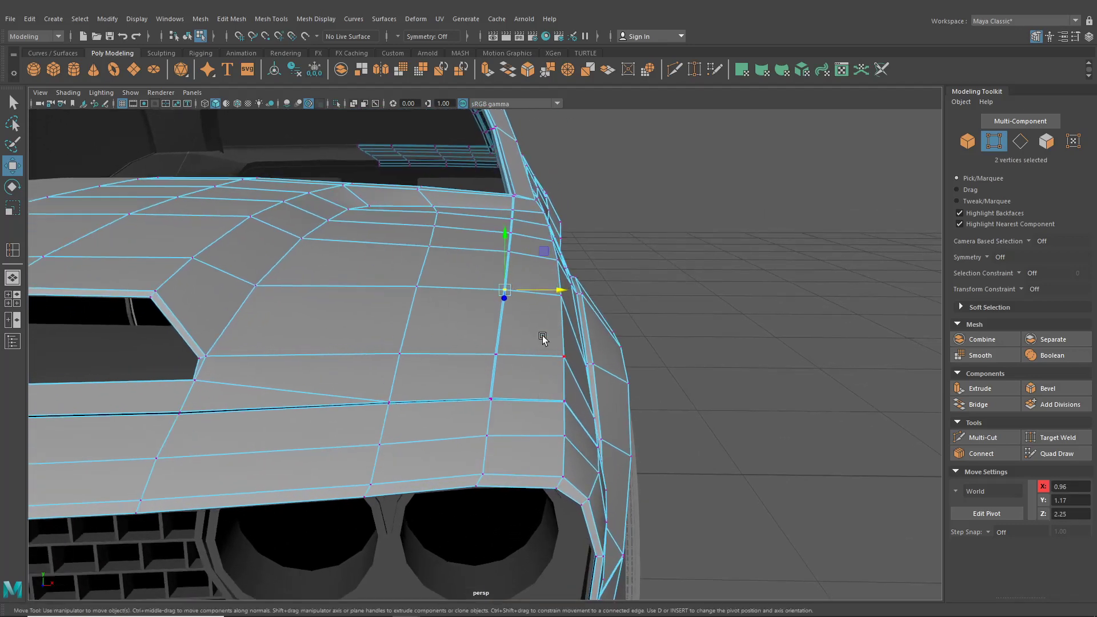
pyautogui.moveTo(559, 294); pyautogui.dragTo(560, 293)
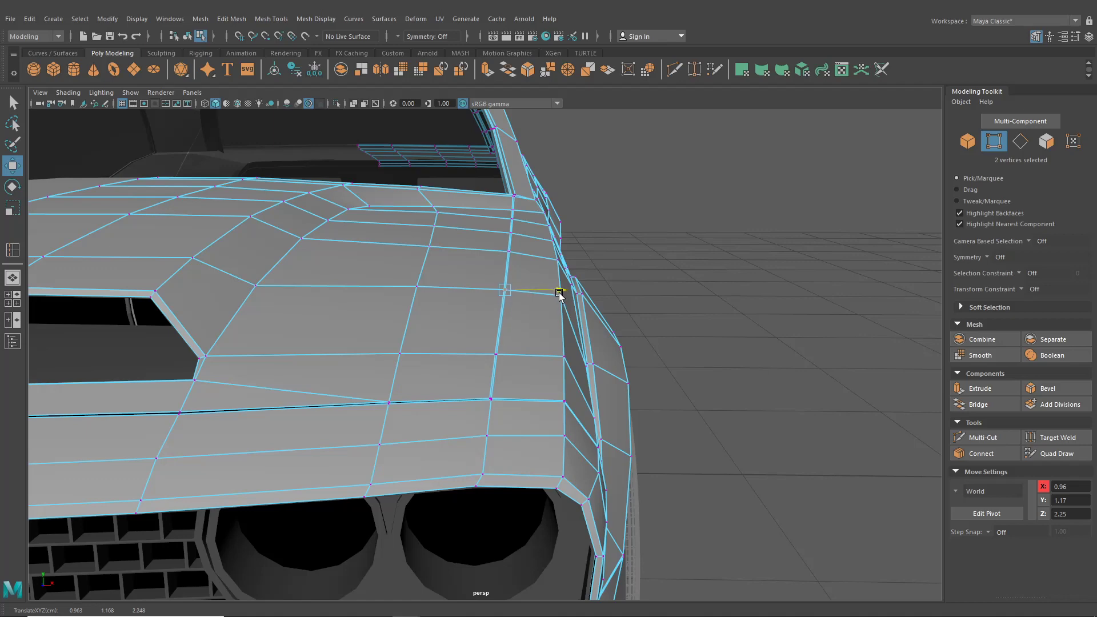
pyautogui.click(700, 323)
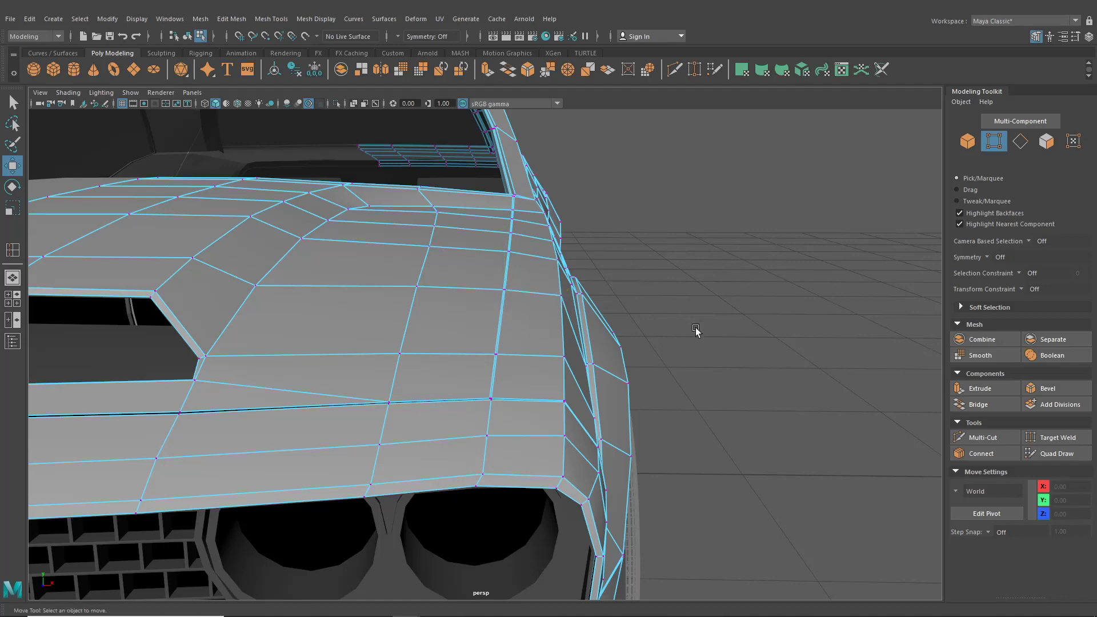
# Select the loop of narrow faces between the hood seam's paired edges and delete it
pyautogui.keyDown('alt'); pyautogui.moveTo(695, 328); pyautogui.dragTo(688, 258); pyautogui.keyUp('alt')
pyautogui.scroll(5, 557, 314)
pyautogui.moveTo(578, 221); pyautogui.dragTo(575, 250, button='right')
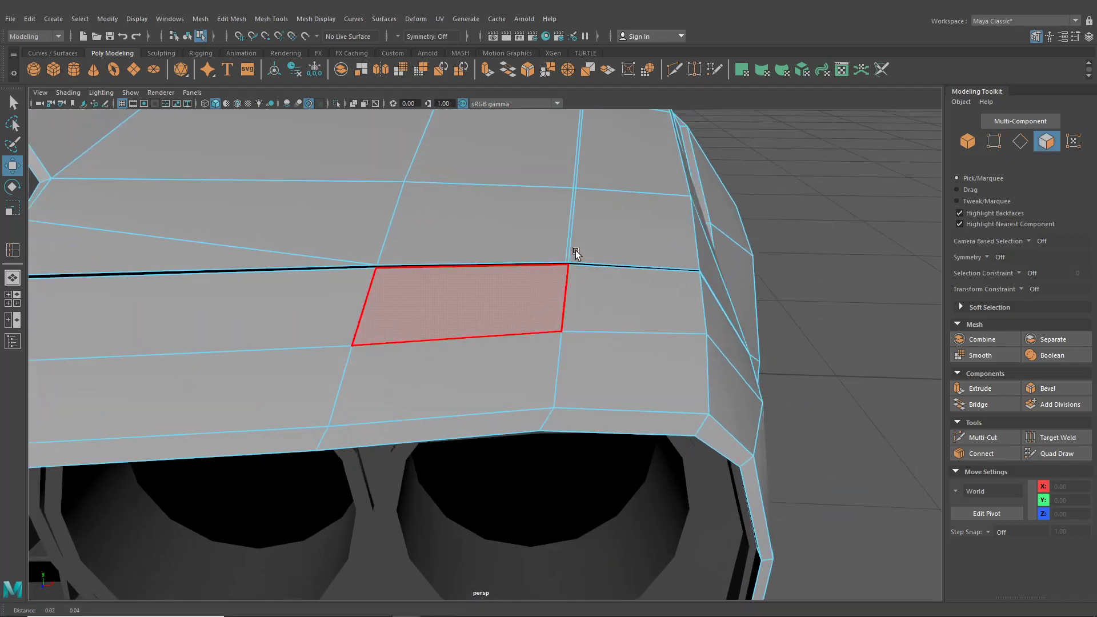
pyautogui.scroll(5, 534, 328)
pyautogui.click(535, 328)
pyautogui.keyDown('shift'); pyautogui.click(540, 266); pyautogui.keyUp('shift')
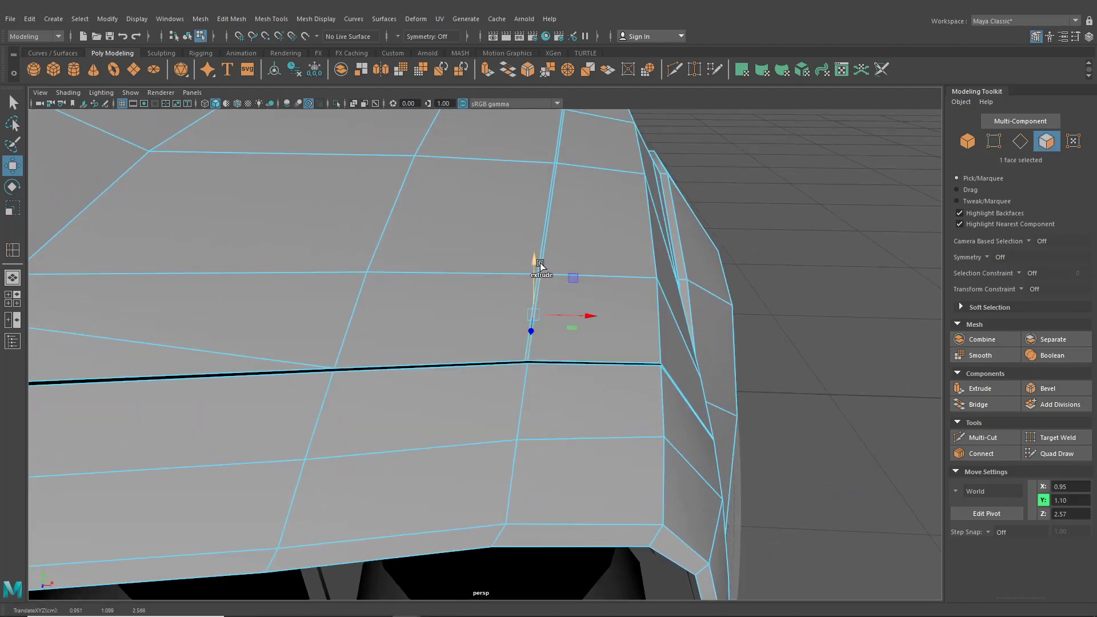
pyautogui.keyDown('shift'); pyautogui.doubleClick(544, 246); pyautogui.keyUp('shift')
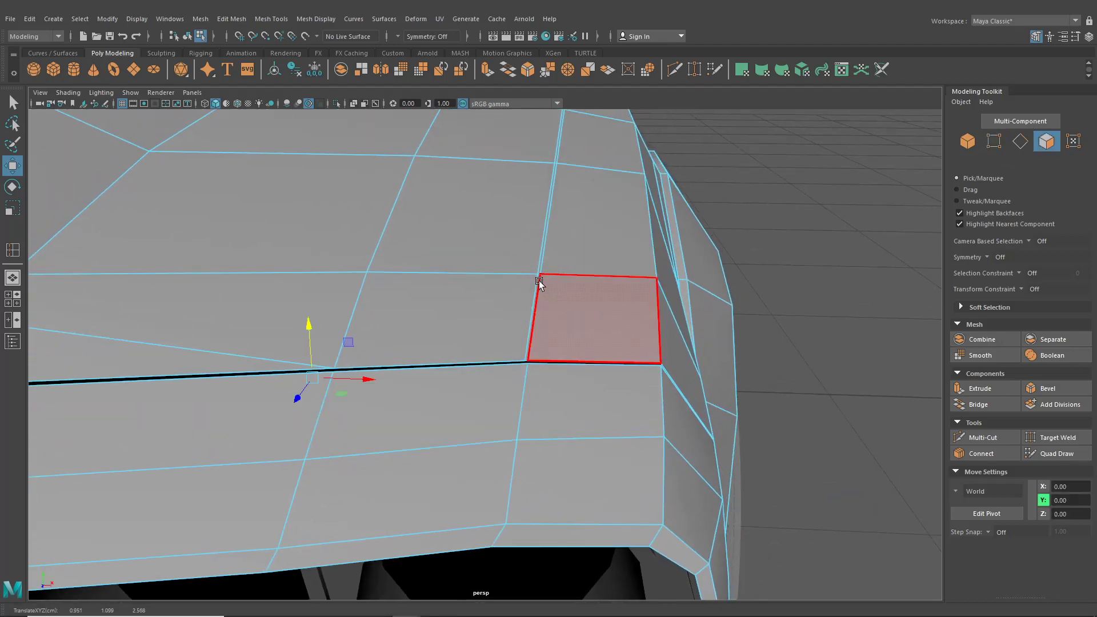
pyautogui.click(538, 281)
pyautogui.keyDown('shift'); pyautogui.doubleClick(543, 244); pyautogui.keyUp('shift')
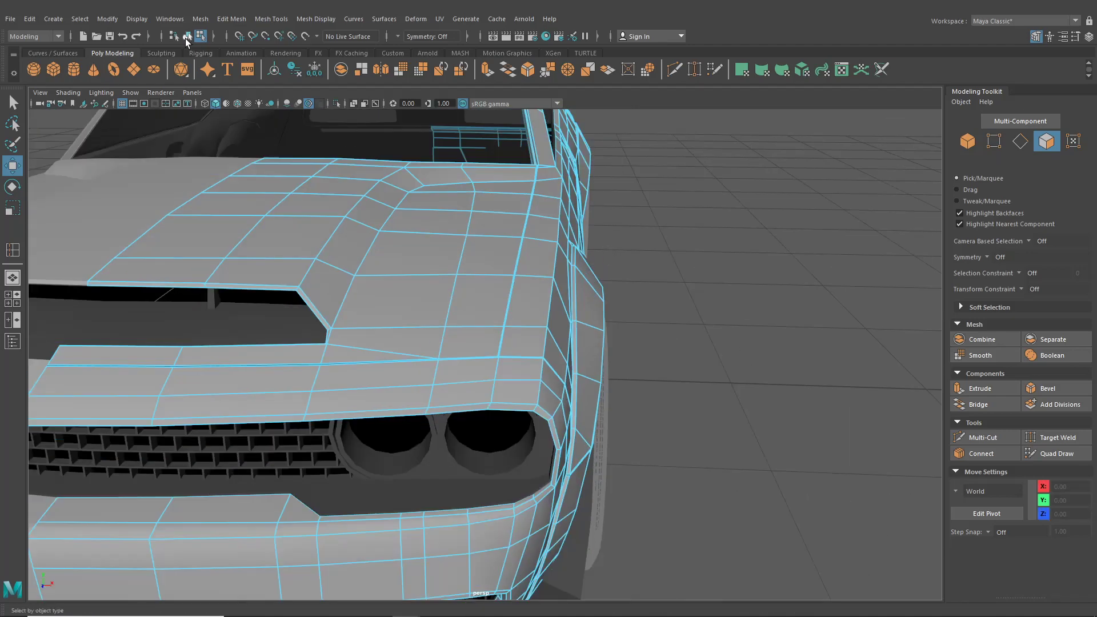
# Leave component mode and examine the hood seam from the nose back to the windshield pillar and door gap
pyautogui.click(186, 38)
pyautogui.click(637, 280)
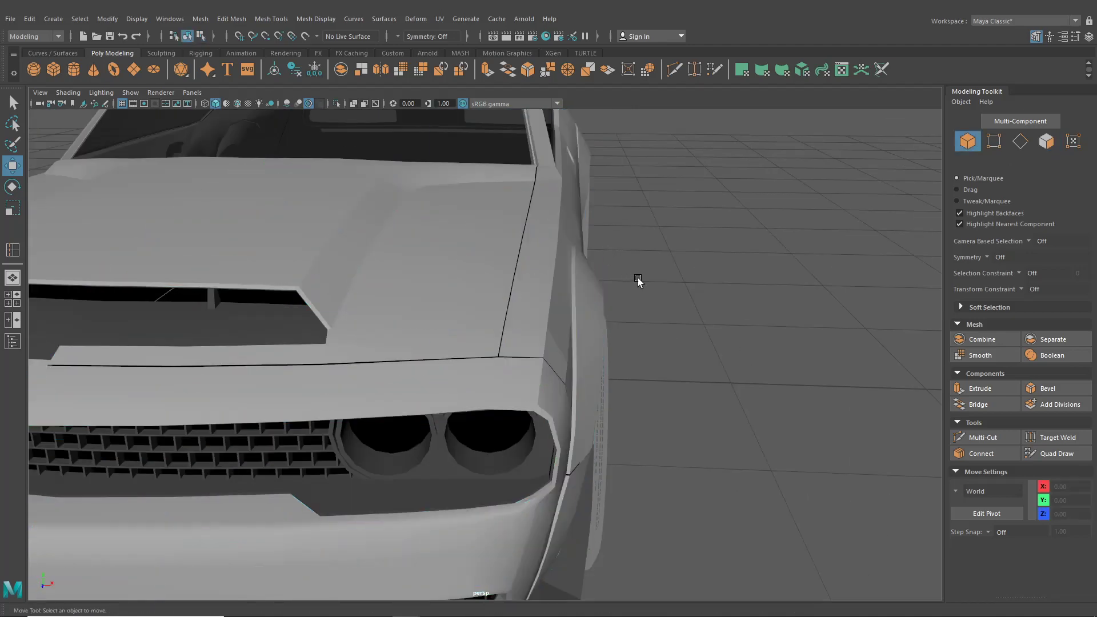
pyautogui.scroll(-4, 678, 304)
pyautogui.keyDown('alt'); pyautogui.moveTo(639, 282); pyautogui.dragTo(610, 334); pyautogui.keyUp('alt')
pyautogui.keyDown('alt'); pyautogui.moveTo(610, 334); pyautogui.dragTo(702, 303, button='middle'); pyautogui.keyUp('alt')
pyautogui.scroll(3, 702, 303)
pyautogui.keyDown('alt'); pyautogui.moveTo(702, 303); pyautogui.dragTo(670, 325); pyautogui.keyUp('alt')
pyautogui.keyDown('alt'); pyautogui.moveTo(670, 324); pyautogui.dragTo(613, 324, button='middle'); pyautogui.keyUp('alt')
pyautogui.keyDown('alt'); pyautogui.moveTo(613, 324); pyautogui.dragTo(651, 325); pyautogui.keyUp('alt')
pyautogui.keyDown('alt'); pyautogui.moveTo(652, 325); pyautogui.dragTo(581, 360, button='middle'); pyautogui.keyUp('alt')
pyautogui.scroll(3, 581, 360)
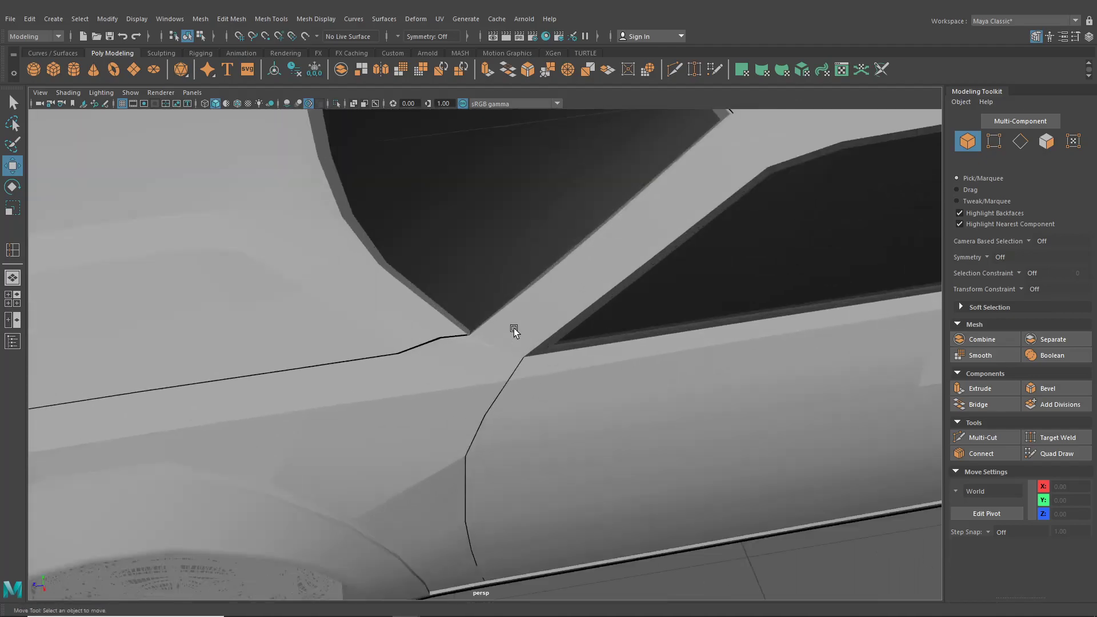
# Insert an edge loop across the base of the windshield pillar, close beside the existing crosswise edge, and leave the tool
pyautogui.click(513, 328)
pyautogui.keyDown('alt'); pyautogui.moveTo(514, 328); pyautogui.dragTo(593, 311); pyautogui.keyUp('alt')
pyautogui.scroll(3, 593, 311)
pyautogui.keyDown('alt'); pyautogui.moveTo(592, 311); pyautogui.dragTo(486, 412, button='middle'); pyautogui.keyUp('alt')
pyautogui.click(271, 18)
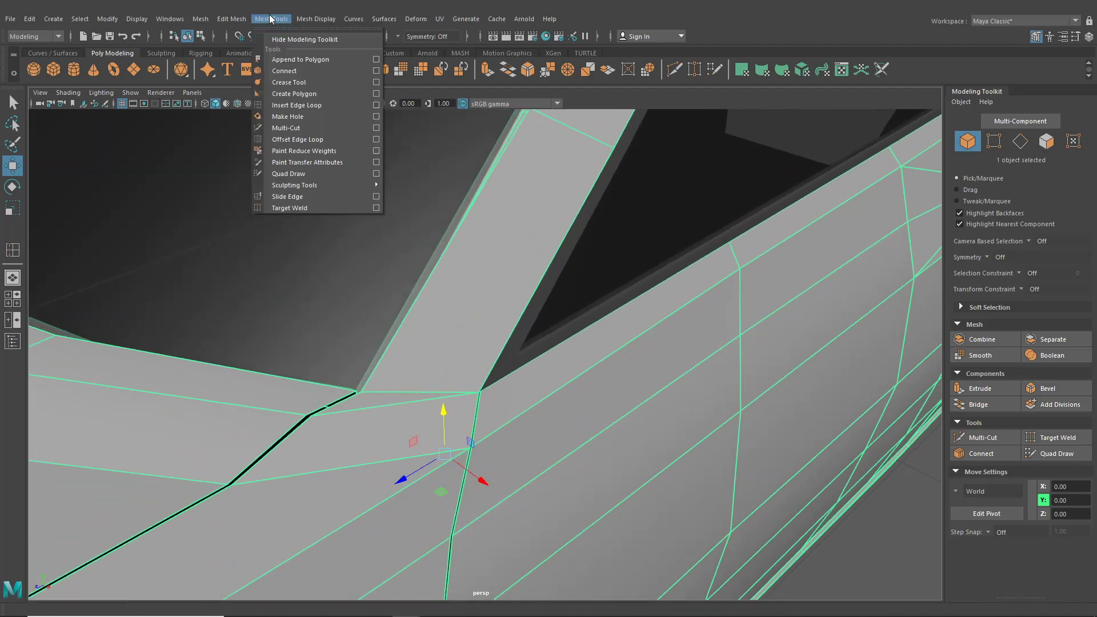
pyautogui.click(297, 94)
pyautogui.keyDown('alt'); pyautogui.moveTo(348, 166); pyautogui.dragTo(415, 205); pyautogui.keyUp('alt')
pyautogui.keyDown('alt'); pyautogui.moveTo(415, 205); pyautogui.dragTo(425, 323, button='right'); pyautogui.keyUp('alt')
pyautogui.moveTo(423, 323); pyautogui.dragTo(500, 350)
pyautogui.keyDown('alt'); pyautogui.moveTo(501, 356); pyautogui.dragTo(461, 323, button='right'); pyautogui.keyUp('alt')
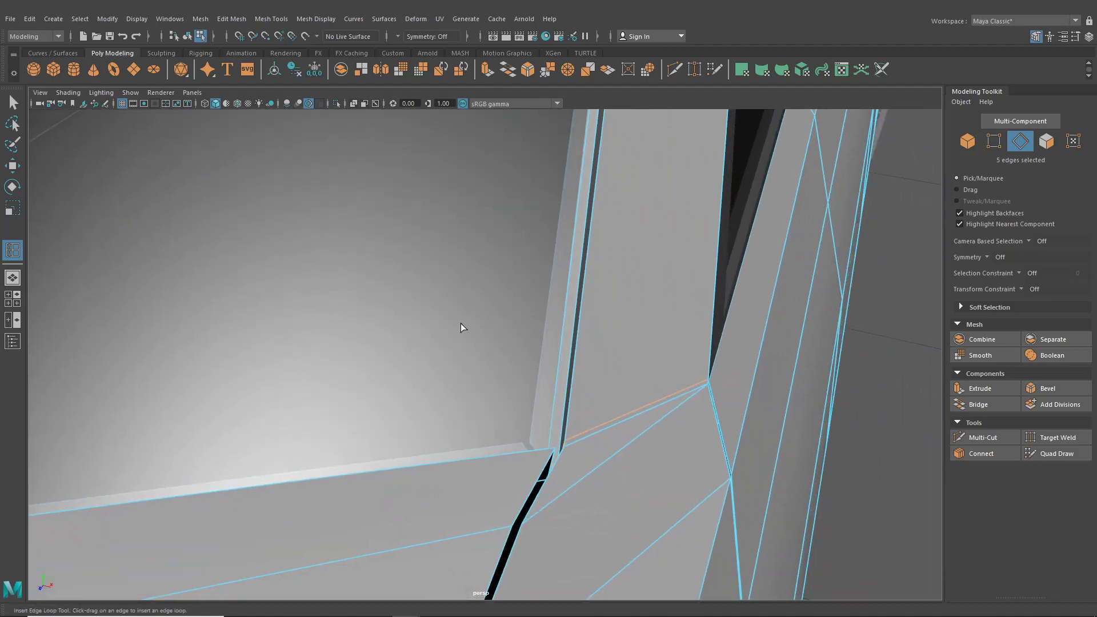
pyautogui.press('q')
# Select the narrow strip of faces across the windshield pillar's base, including those on its inner side, and delete it
pyautogui.moveTo(608, 287); pyautogui.dragTo(611, 355, button='right')
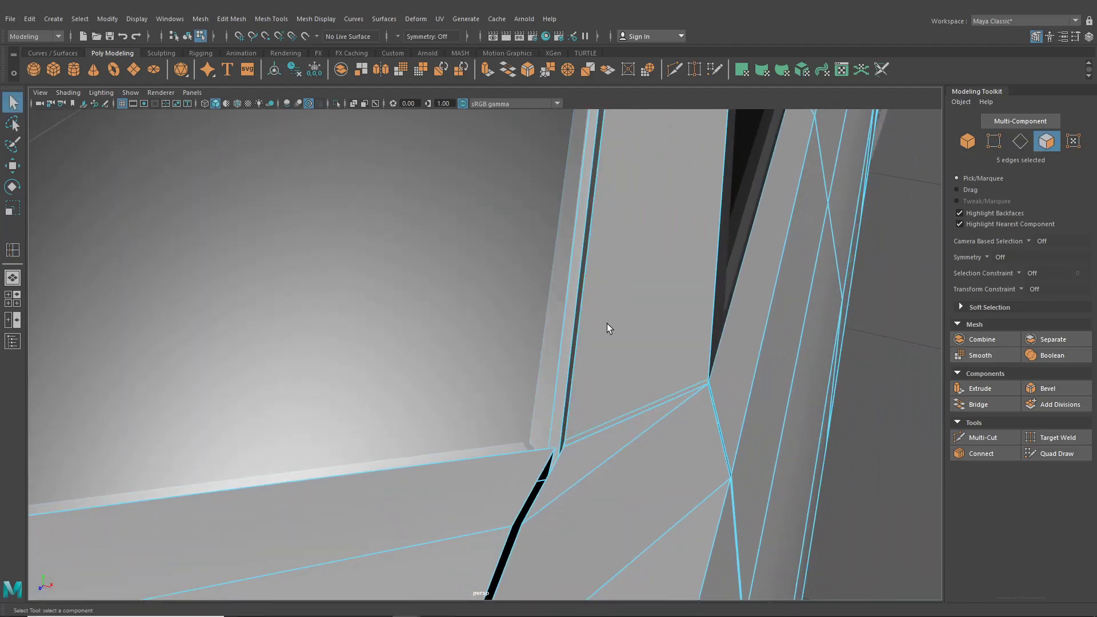
pyautogui.keyDown('alt'); pyautogui.moveTo(666, 343); pyautogui.dragTo(752, 403); pyautogui.keyUp('alt')
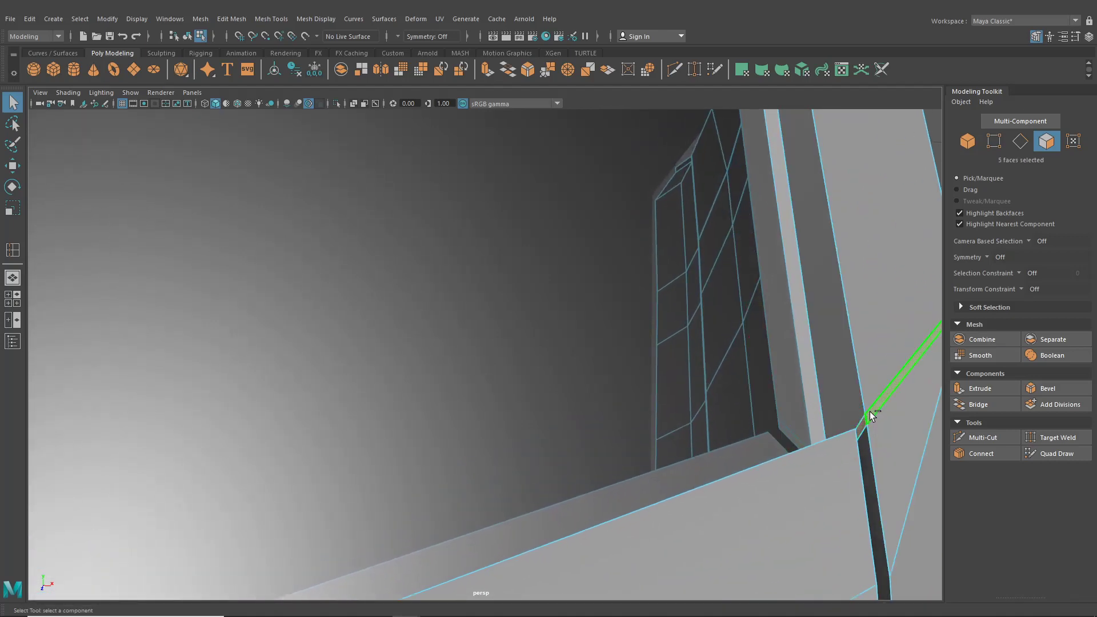
pyautogui.keyDown('alt'); pyautogui.moveTo(862, 404); pyautogui.dragTo(779, 339); pyautogui.keyUp('alt')
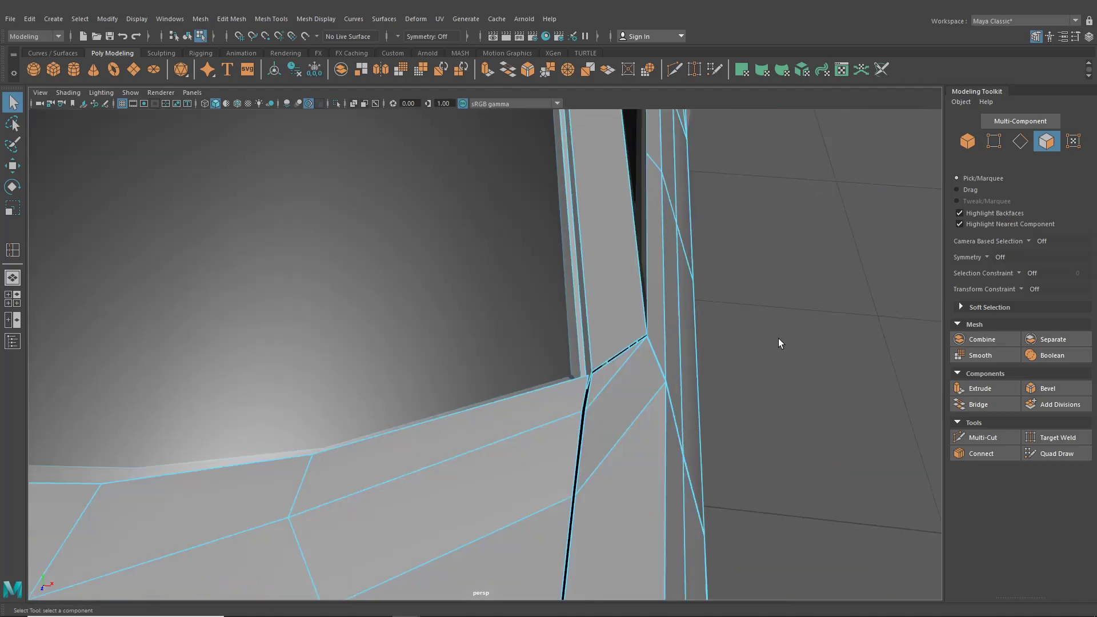
# Return to object mode and examine the body side from the windshield pillar to the rear fender
pyautogui.click(187, 37)
pyautogui.keyDown('alt'); pyautogui.moveTo(716, 320); pyautogui.dragTo(624, 382); pyautogui.keyUp('alt')
pyautogui.scroll(-4, 651, 355)
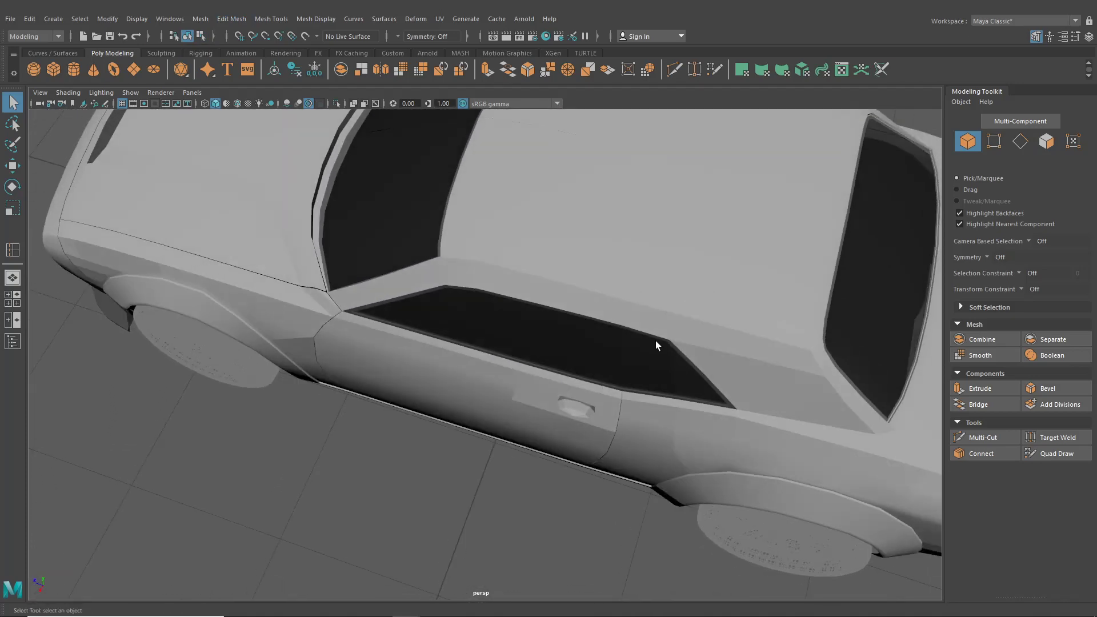
pyautogui.keyDown('alt'); pyautogui.moveTo(759, 383); pyautogui.dragTo(606, 383, button='middle'); pyautogui.keyUp('alt')
pyautogui.keyDown('alt'); pyautogui.moveTo(603, 382); pyautogui.dragTo(652, 371); pyautogui.keyUp('alt')
pyautogui.scroll(5, 656, 376)
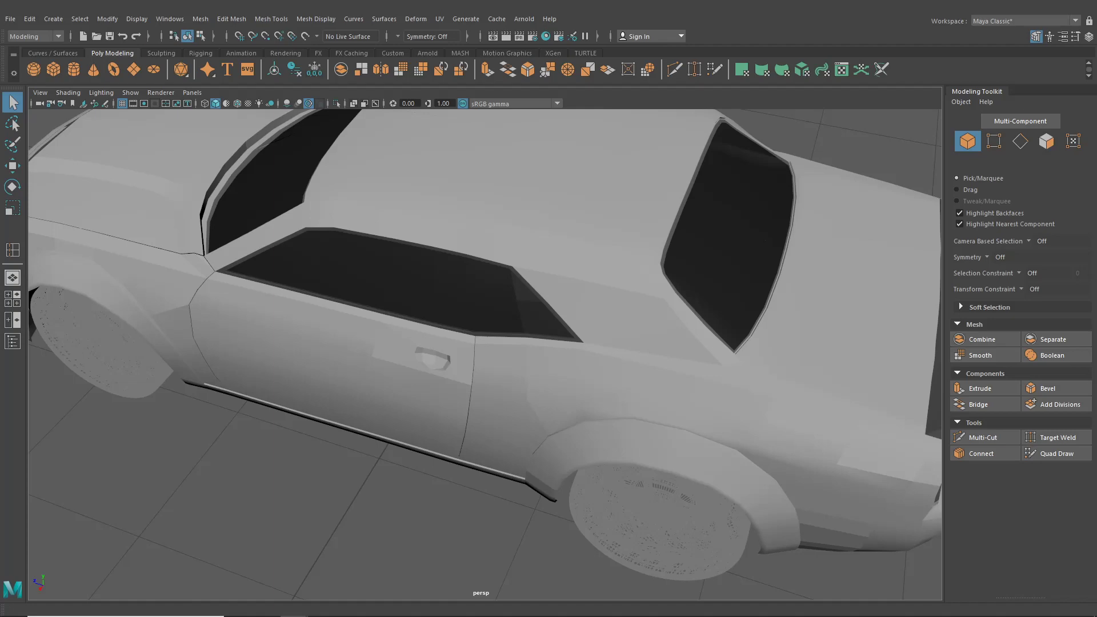
# In the side view, move the paired vertices at the rear wheel arch and fender line slightly down onto the blueprint's bumper seam
pyautogui.click(12, 299)
pyautogui.press('space')
pyautogui.scroll(-10, 781, 421)
pyautogui.keyDown('alt'); pyautogui.moveTo(781, 421); pyautogui.dragTo(545, 418, button='middle'); pyautogui.keyUp('alt')
pyautogui.scroll(1, 545, 419)
pyautogui.scroll(10, 543, 414)
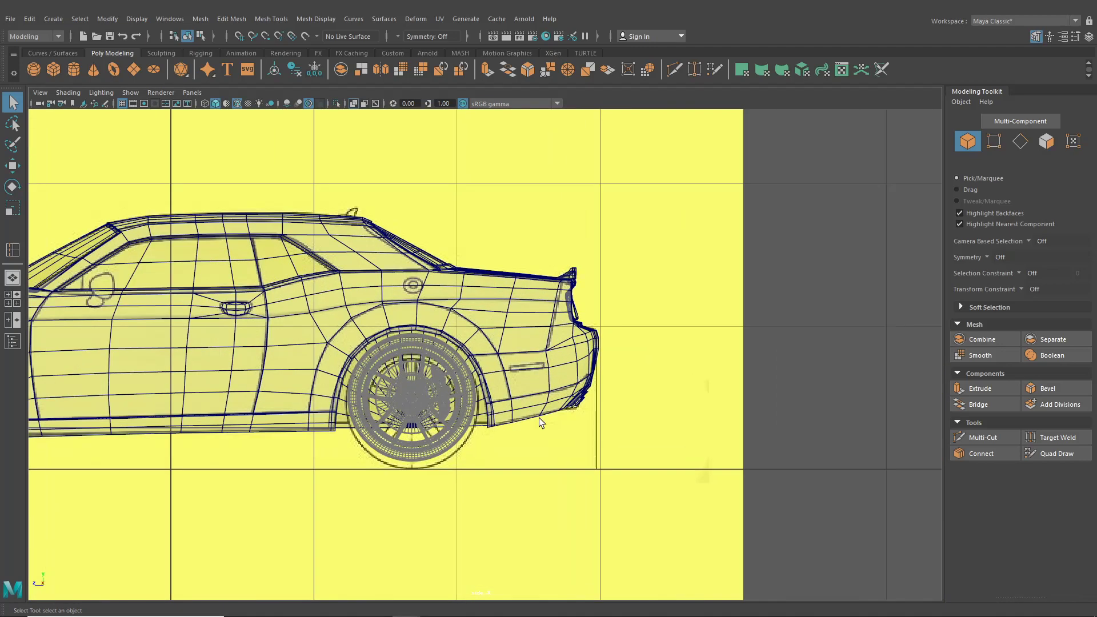
pyautogui.keyDown('alt'); pyautogui.moveTo(597, 390); pyautogui.dragTo(512, 396, button='middle'); pyautogui.keyUp('alt')
pyautogui.scroll(1, 513, 396)
pyautogui.moveTo(509, 340); pyautogui.dragTo(452, 303, button='right')
pyautogui.scroll(3, 513, 329)
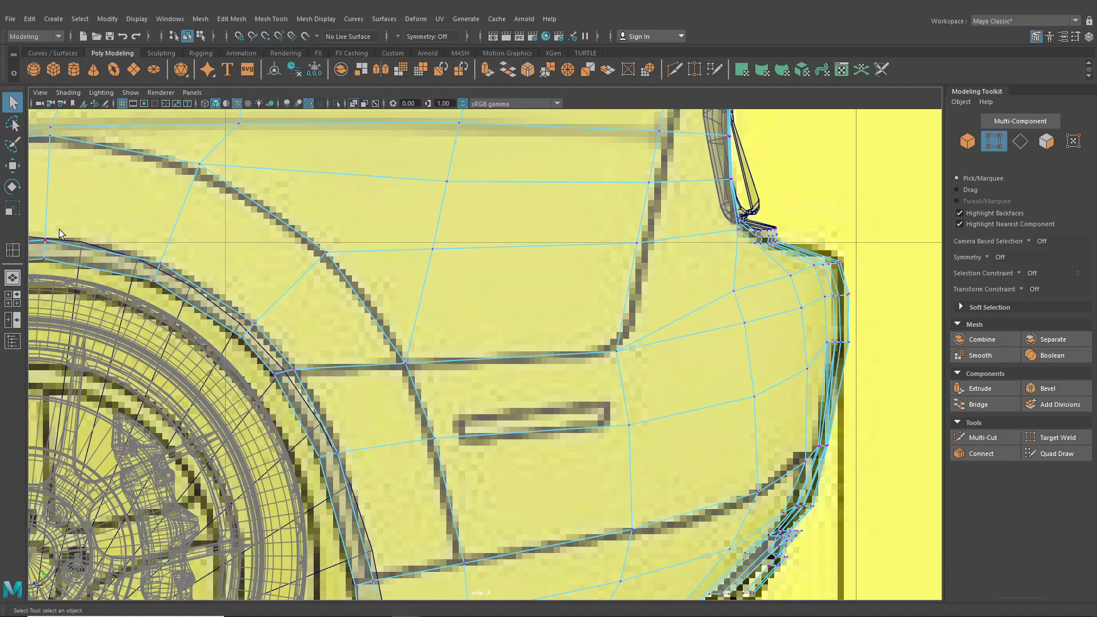
pyautogui.click(12, 171)
pyautogui.keyDown('alt'); pyautogui.moveTo(312, 343); pyautogui.dragTo(426, 324, button='middle'); pyautogui.keyUp('alt')
pyautogui.scroll(2, 426, 324)
pyautogui.moveTo(344, 342); pyautogui.dragTo(366, 362)
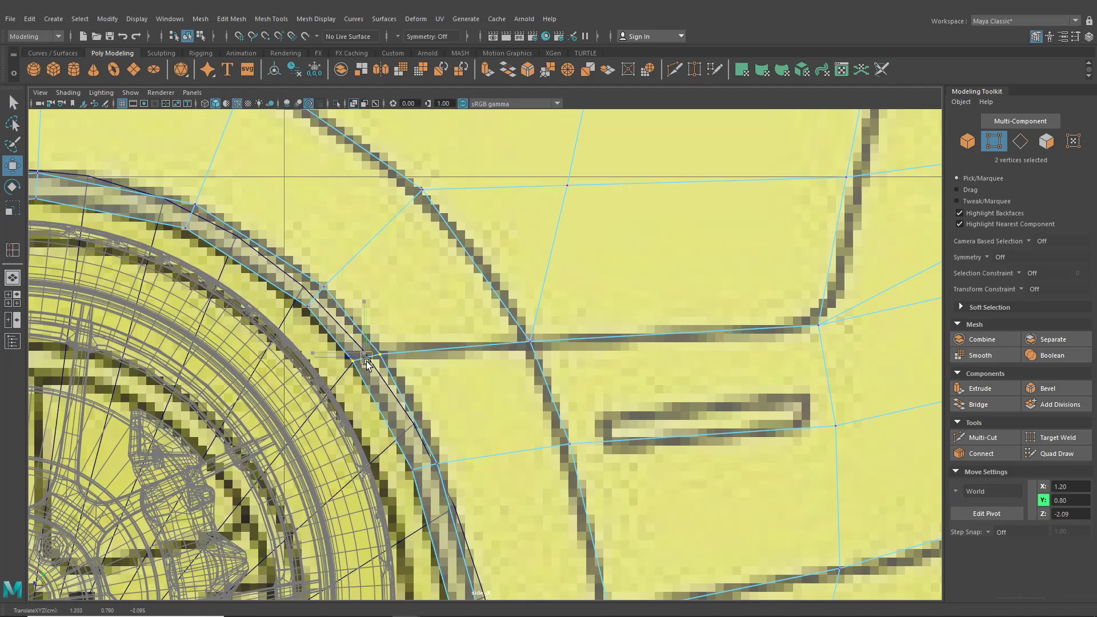
pyautogui.click(532, 343)
pyautogui.moveTo(531, 305); pyautogui.dragTo(530, 304)
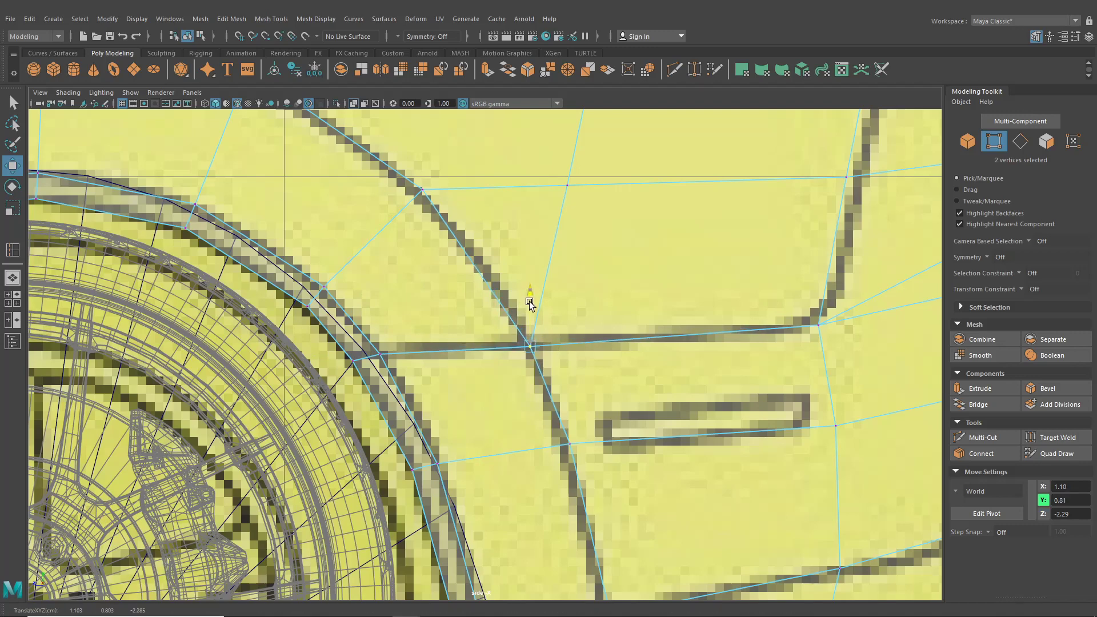
# Move the bumper seam's corner vertex to the blueprint corner and shift the vertex beneath it along Z to align
pyautogui.click(818, 325)
pyautogui.moveTo(818, 325); pyautogui.dragTo(792, 330)
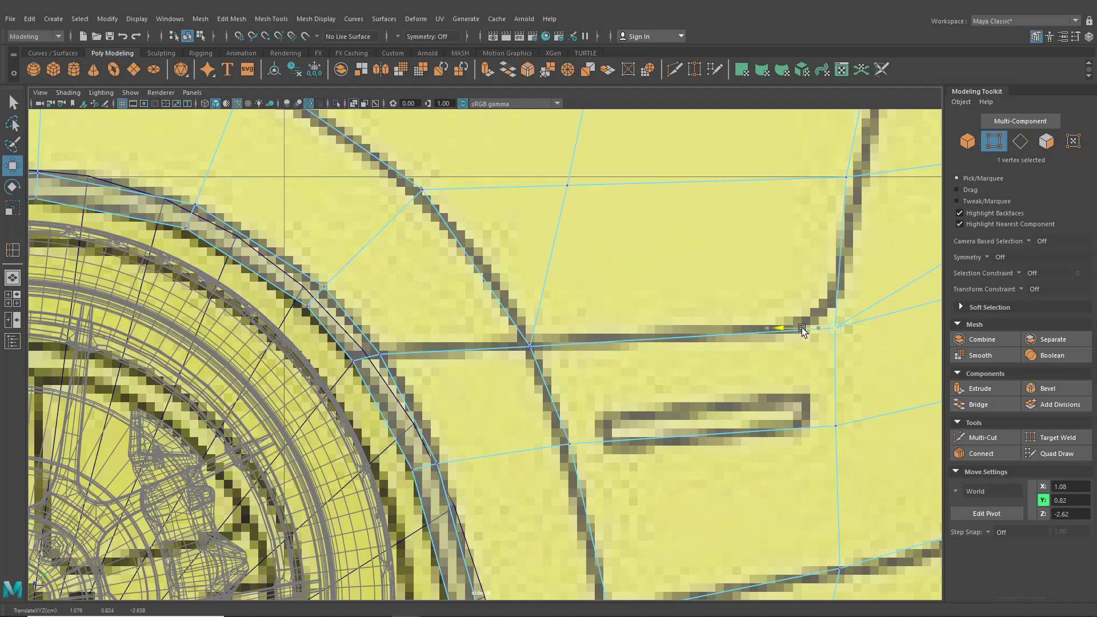
pyautogui.click(836, 426)
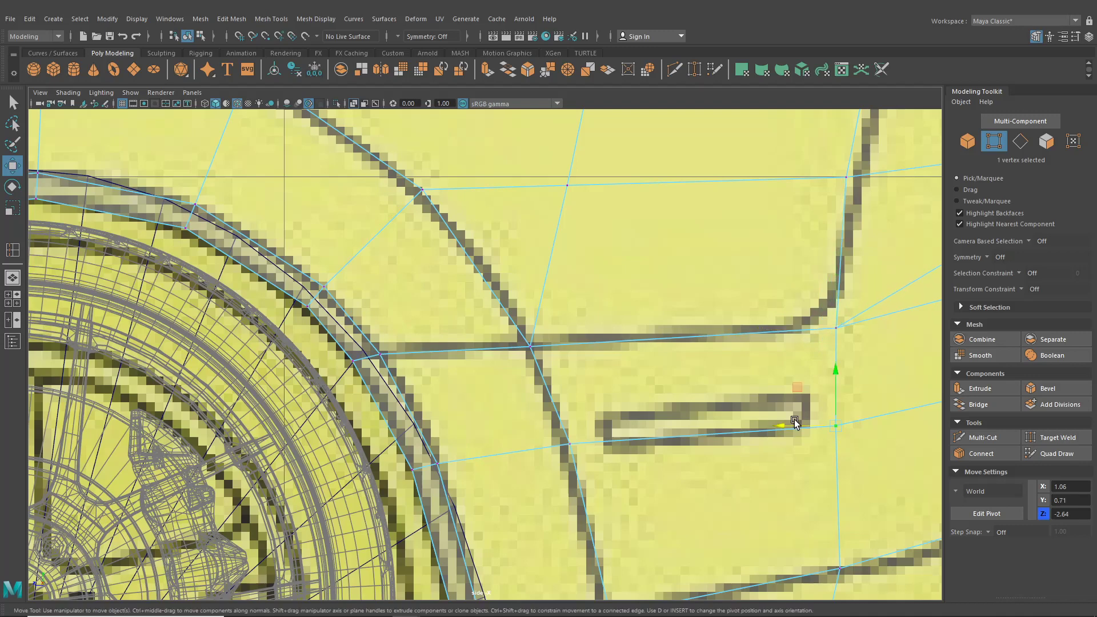
pyautogui.moveTo(794, 419); pyautogui.dragTo(798, 424)
pyautogui.keyDown('alt'); pyautogui.moveTo(824, 375); pyautogui.dragTo(687, 478, button='middle'); pyautogui.keyUp('alt')
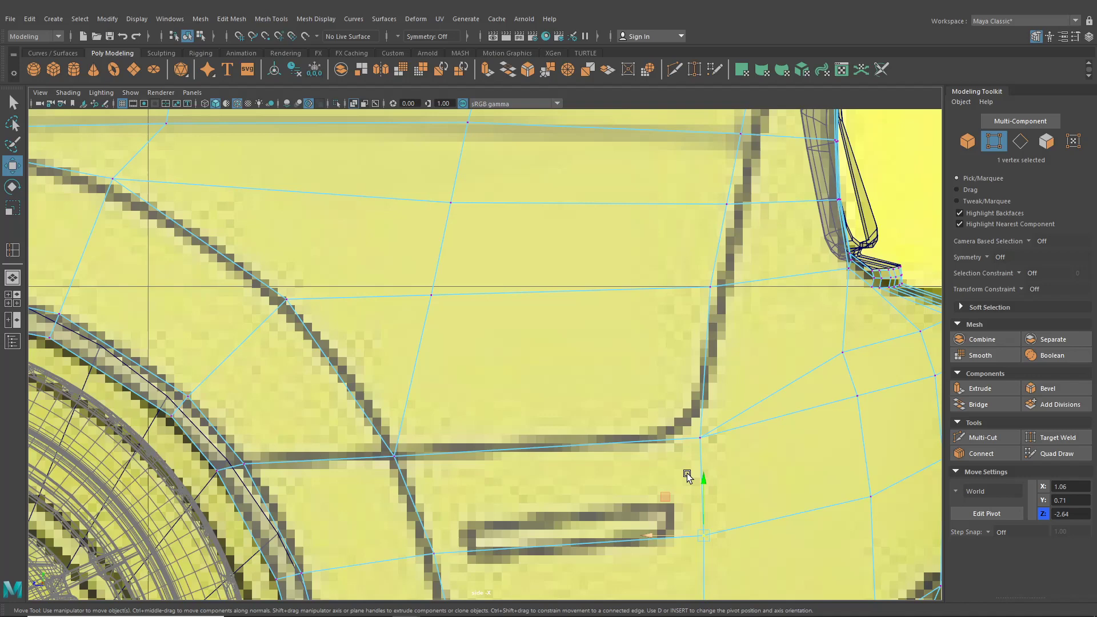
# Shift the vertices above the seam corner along Z, up to the one below the spoiler, onto the blueprint's rear panel line
pyautogui.click(711, 287)
pyautogui.moveTo(676, 287); pyautogui.dragTo(695, 291)
pyautogui.keyDown('alt'); pyautogui.moveTo(694, 293); pyautogui.dragTo(638, 379, button='middle'); pyautogui.keyUp('alt')
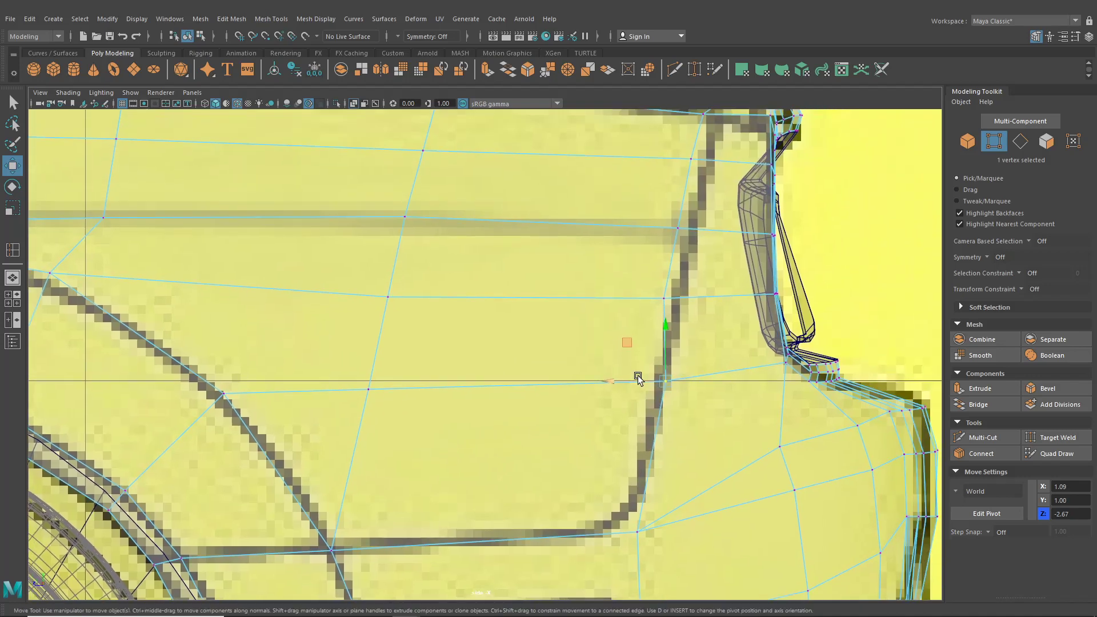
pyautogui.moveTo(628, 299); pyautogui.dragTo(645, 303)
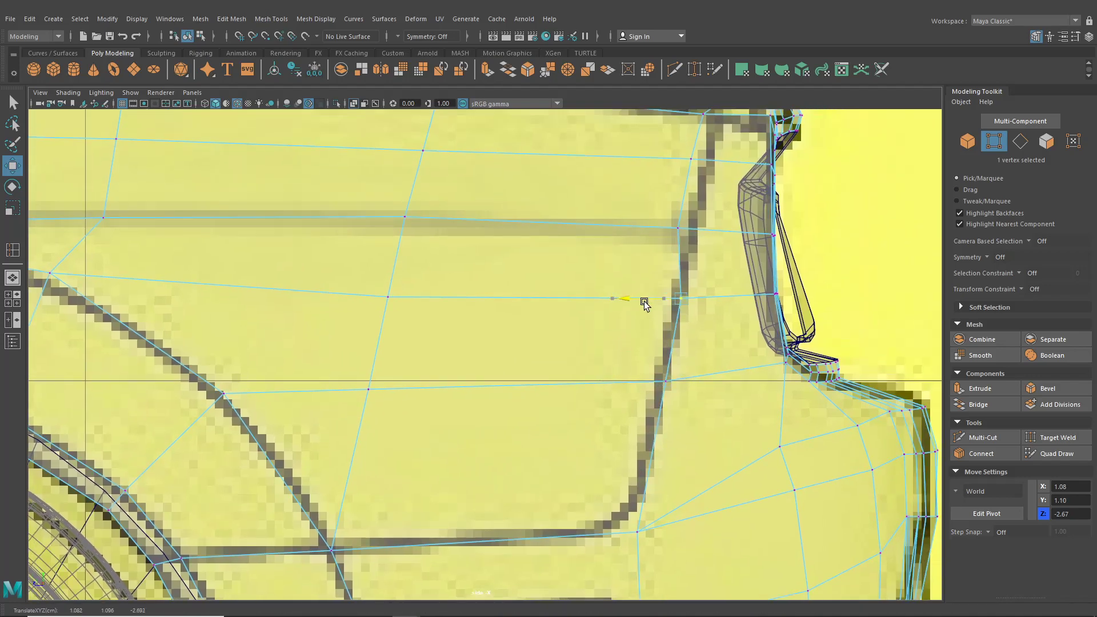
pyautogui.click(666, 233)
pyautogui.moveTo(651, 228); pyautogui.dragTo(666, 232)
pyautogui.keyDown('alt'); pyautogui.moveTo(663, 232); pyautogui.dragTo(632, 277, button='middle'); pyautogui.keyUp('alt')
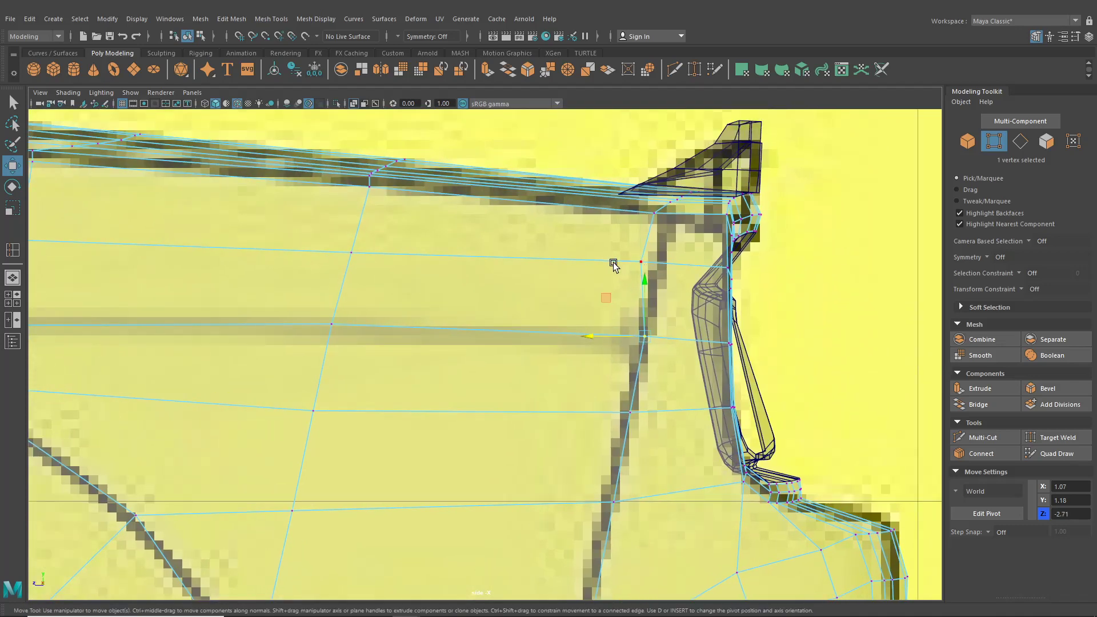
pyautogui.click(613, 264)
pyautogui.moveTo(610, 262); pyautogui.dragTo(620, 266)
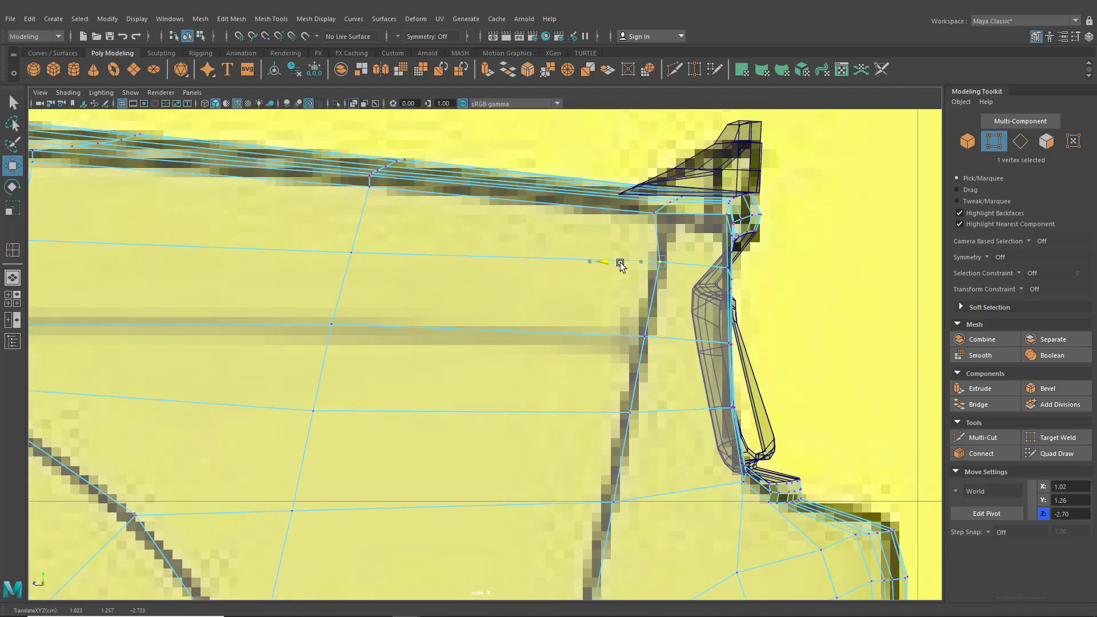
pyautogui.click(640, 221)
pyautogui.moveTo(617, 214); pyautogui.dragTo(630, 216)
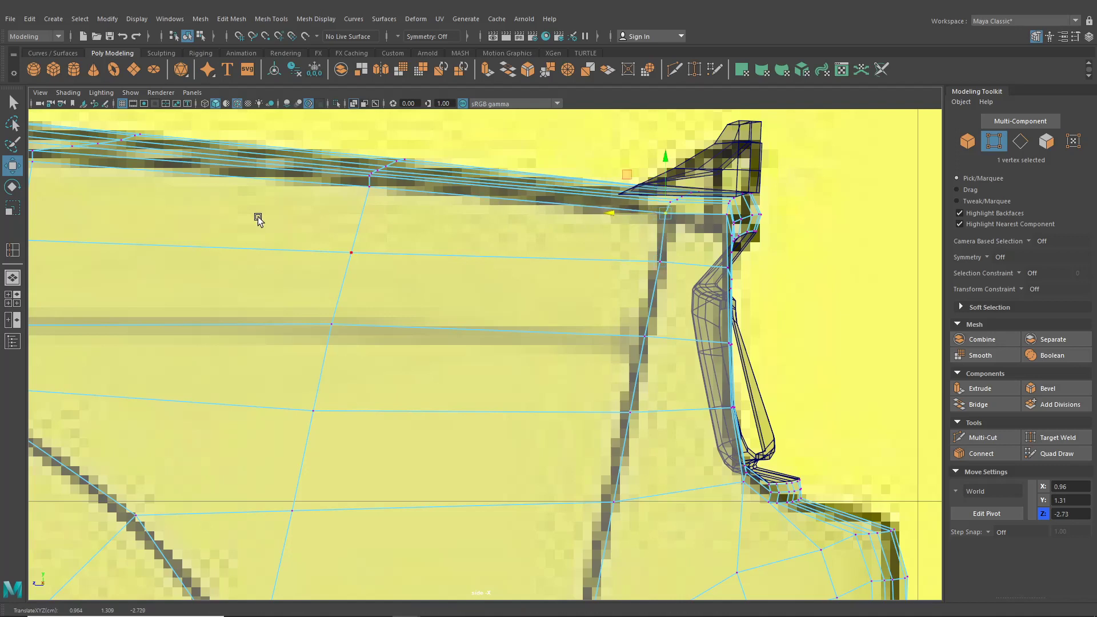
# In the perspective view, raise the seam vertex near the spoiler to Y about 1.32 and adjust the one below to X about 1.03
pyautogui.click(13, 278)
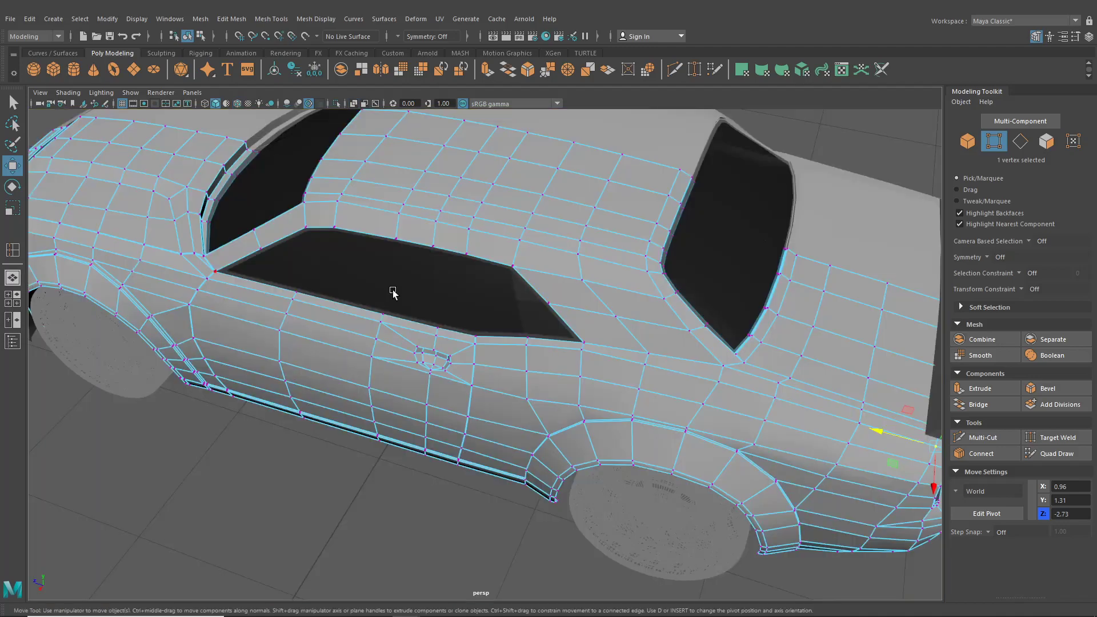
pyautogui.keyDown('alt'); pyautogui.moveTo(392, 289); pyautogui.dragTo(330, 268); pyautogui.keyUp('alt')
pyautogui.keyDown('alt'); pyautogui.moveTo(330, 267); pyautogui.dragTo(369, 318, button='middle'); pyautogui.keyUp('alt')
pyautogui.keyDown('alt'); pyautogui.moveTo(369, 317); pyautogui.dragTo(450, 325, button='right'); pyautogui.keyUp('alt')
pyautogui.keyDown('alt'); pyautogui.moveTo(449, 325); pyautogui.dragTo(493, 266); pyautogui.keyUp('alt')
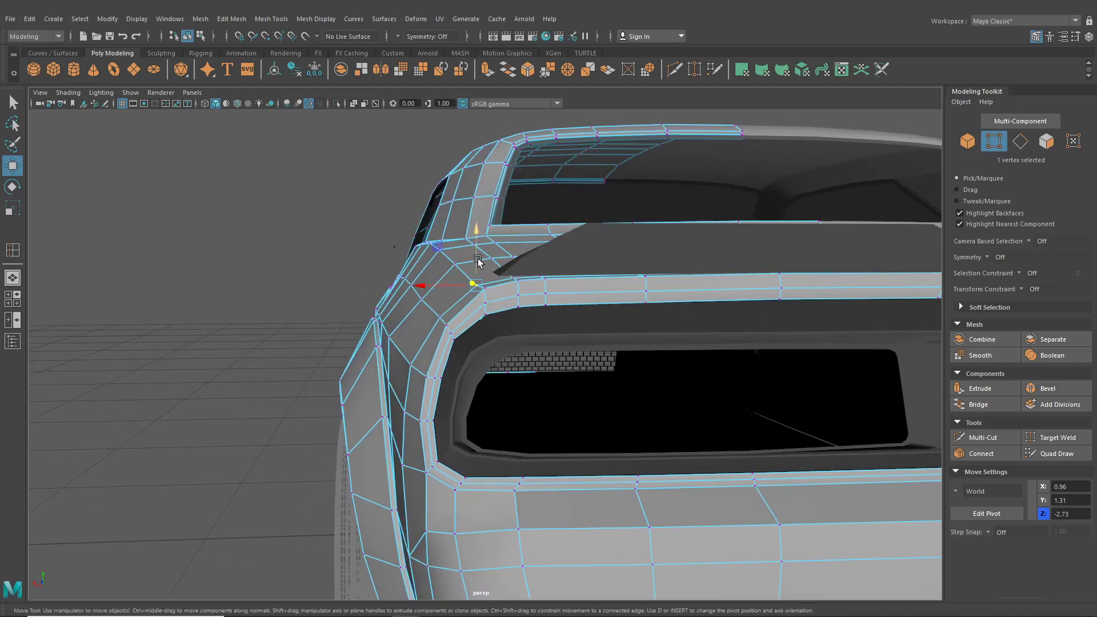
pyautogui.click(478, 259)
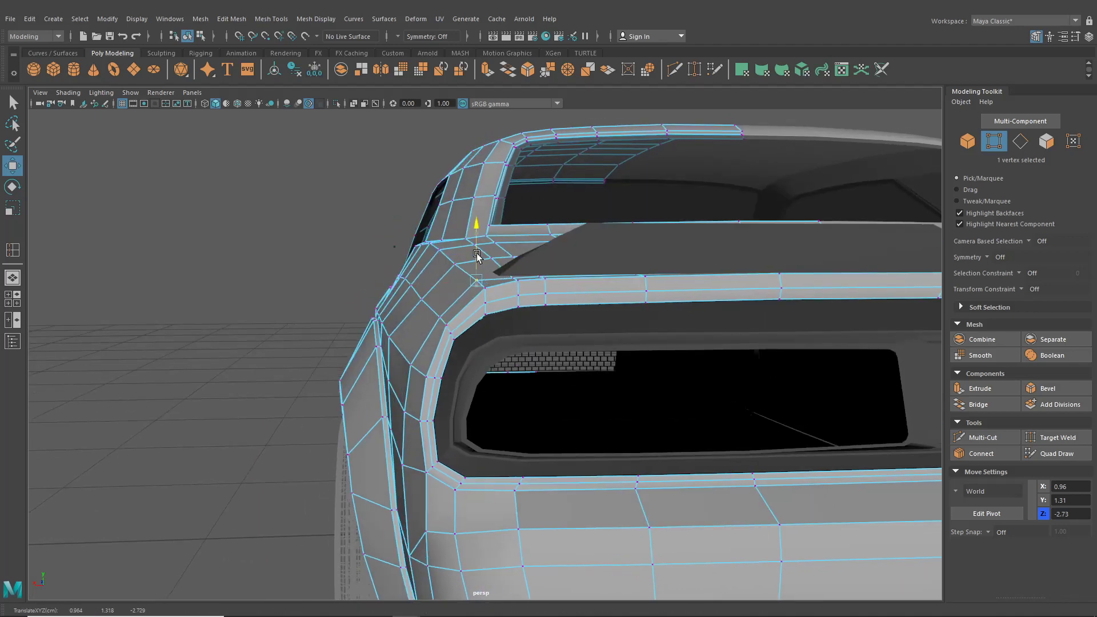
pyautogui.click(438, 317)
pyautogui.moveTo(418, 318); pyautogui.dragTo(414, 318)
# Nudge the remaining seam vertices down the rear corner along X, bringing the lowest one to about 1.05
pyautogui.keyDown('alt'); pyautogui.moveTo(414, 318); pyautogui.dragTo(382, 429); pyautogui.keyUp('alt')
pyautogui.keyDown('alt'); pyautogui.moveTo(383, 429); pyautogui.dragTo(406, 262, button='middle'); pyautogui.keyUp('alt')
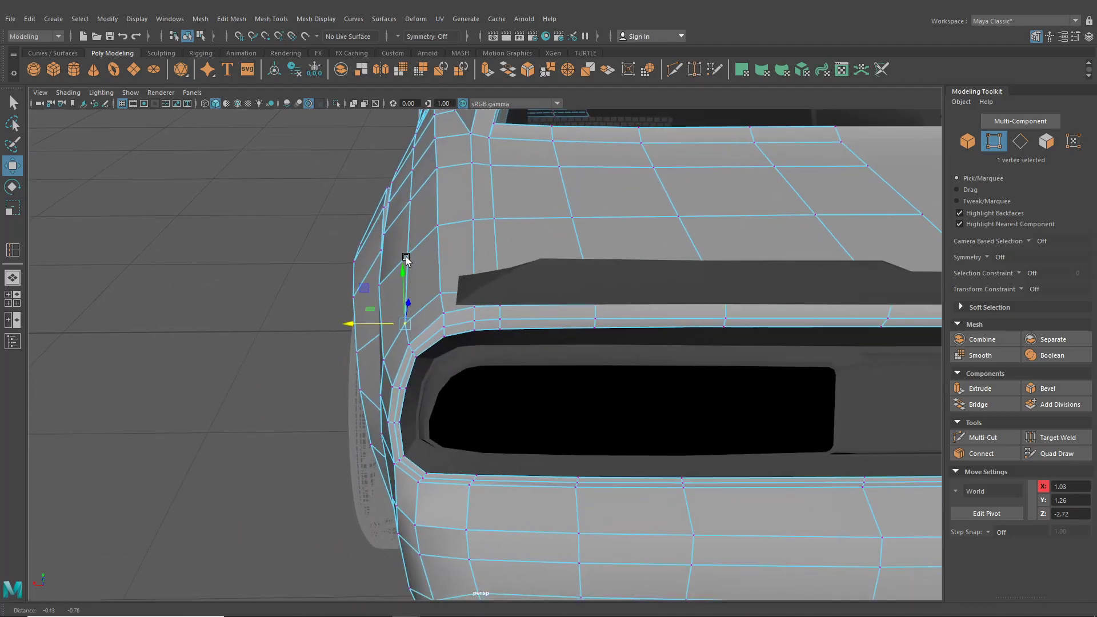
pyautogui.keyDown('alt'); pyautogui.moveTo(407, 263); pyautogui.dragTo(373, 303, button='right'); pyautogui.keyUp('alt')
pyautogui.scroll(2, 355, 308)
pyautogui.moveTo(353, 311); pyautogui.dragTo(356, 310)
pyautogui.keyDown('alt'); pyautogui.moveTo(356, 311); pyautogui.dragTo(409, 337); pyautogui.keyUp('alt')
pyautogui.click(427, 384)
pyautogui.moveTo(403, 387); pyautogui.dragTo(430, 367)
pyautogui.click(471, 450)
pyautogui.moveTo(428, 452); pyautogui.dragTo(475, 432)
pyautogui.click(513, 427)
pyautogui.moveTo(477, 435); pyautogui.dragTo(477, 436, button='middle')
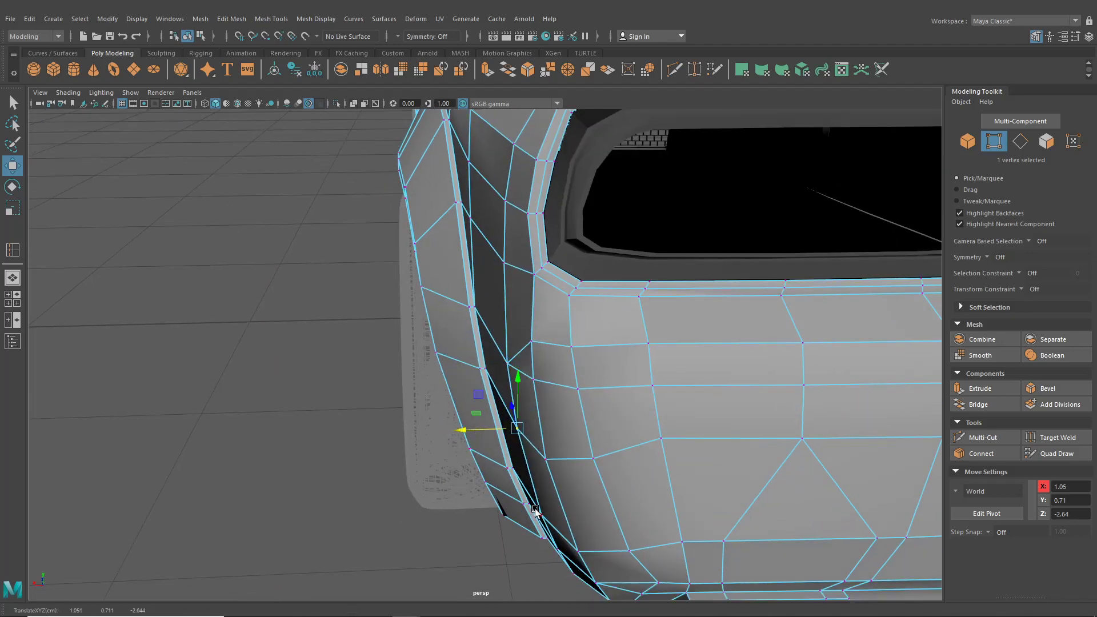
# Select the top seam vertex beside the spoiler on the rear fender and fine-tune its height along Y
pyautogui.scroll(-5, 536, 510)
pyautogui.keyDown('alt'); pyautogui.moveTo(546, 487); pyautogui.dragTo(641, 447); pyautogui.keyUp('alt')
pyautogui.keyDown('alt'); pyautogui.moveTo(641, 447); pyautogui.dragTo(469, 510, button='middle'); pyautogui.keyUp('alt')
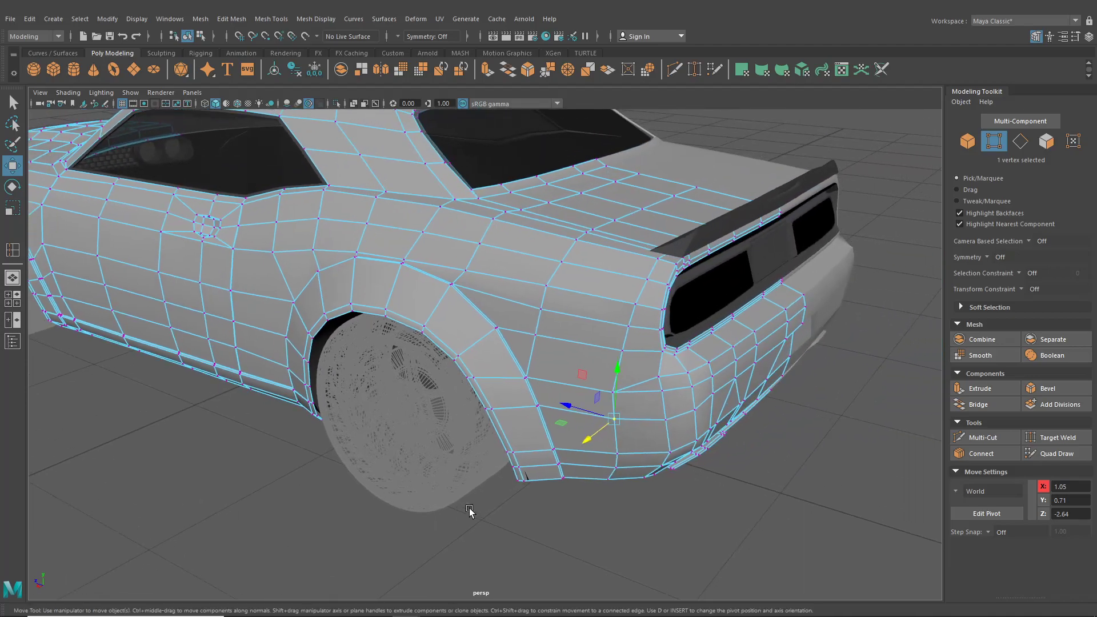
pyautogui.keyDown('alt'); pyautogui.moveTo(469, 510); pyautogui.dragTo(505, 509); pyautogui.keyUp('alt')
pyautogui.scroll(4, 567, 433)
pyautogui.keyDown('alt'); pyautogui.moveTo(629, 429); pyautogui.dragTo(441, 519, button='middle'); pyautogui.keyUp('alt')
pyautogui.keyDown('alt'); pyautogui.moveTo(441, 519); pyautogui.dragTo(465, 480); pyautogui.keyUp('alt')
pyautogui.scroll(4, 467, 472)
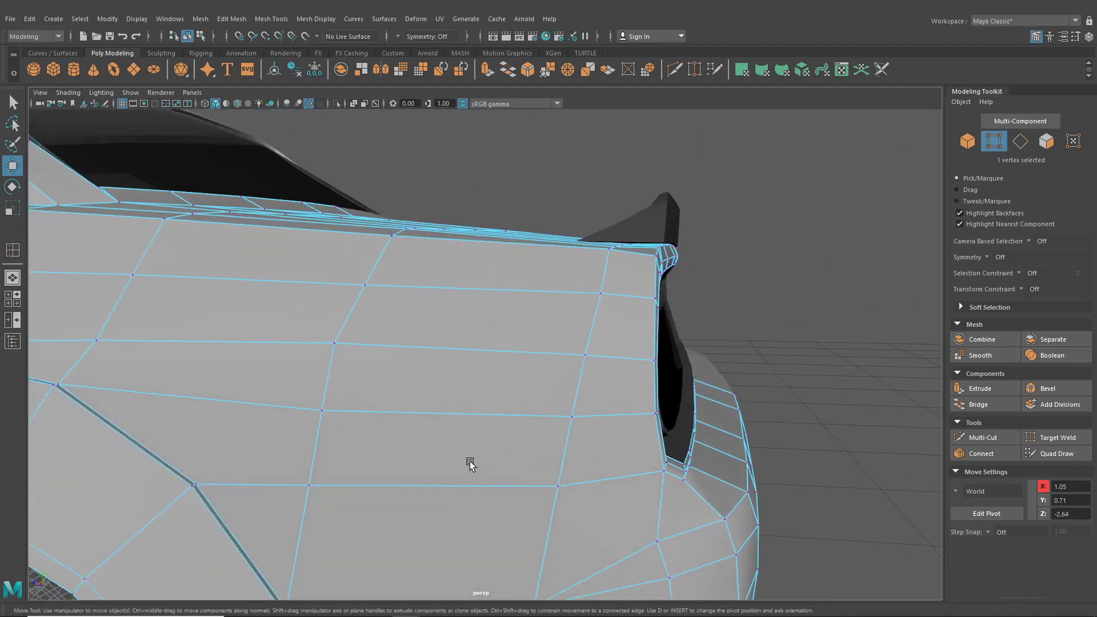
pyautogui.keyDown('alt'); pyautogui.moveTo(640, 256); pyautogui.dragTo(632, 253, button='middle'); pyautogui.keyUp('alt')
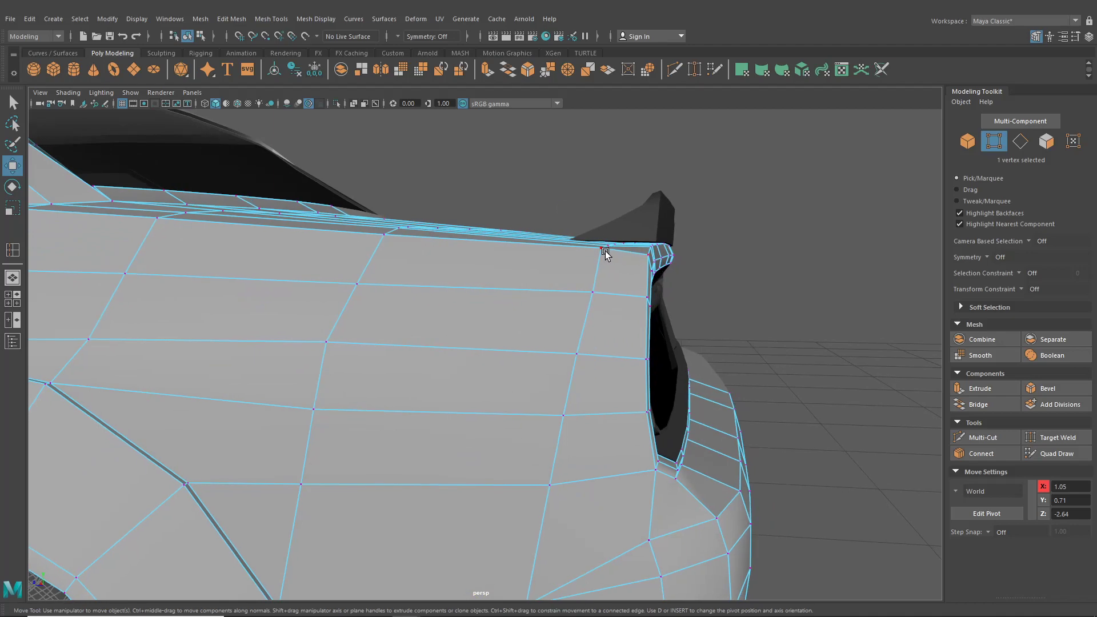
pyautogui.moveTo(606, 253); pyautogui.dragTo(602, 227)
# Multi-Cut a new edge from the bumper seam's corner vertex to the middle of the horizontal edge above and in front of it
pyautogui.scroll(-4, 623, 243)
pyautogui.keyDown('alt'); pyautogui.moveTo(645, 257); pyautogui.dragTo(543, 257); pyautogui.keyUp('alt')
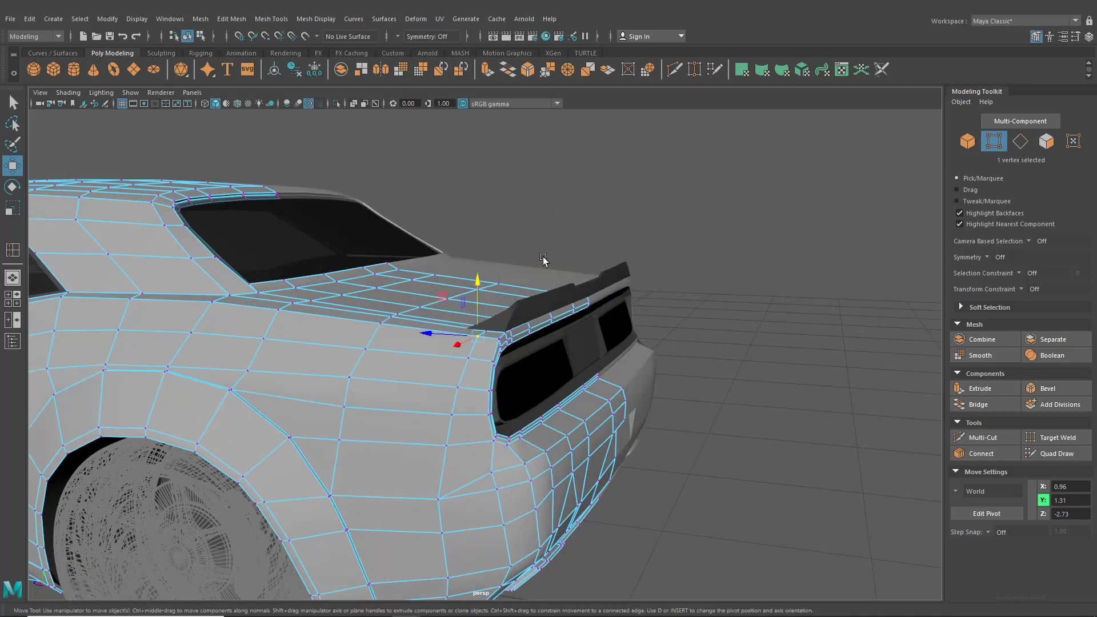
pyautogui.click(675, 70)
pyautogui.keyDown('alt'); pyautogui.moveTo(652, 336); pyautogui.dragTo(667, 312, button='middle'); pyautogui.keyUp('alt')
pyautogui.keyDown('alt'); pyautogui.moveTo(666, 312); pyautogui.dragTo(694, 254); pyautogui.keyUp('alt')
pyautogui.keyDown('alt'); pyautogui.moveTo(565, 303); pyautogui.dragTo(573, 390, button='right'); pyautogui.keyUp('alt')
pyautogui.click(513, 380)
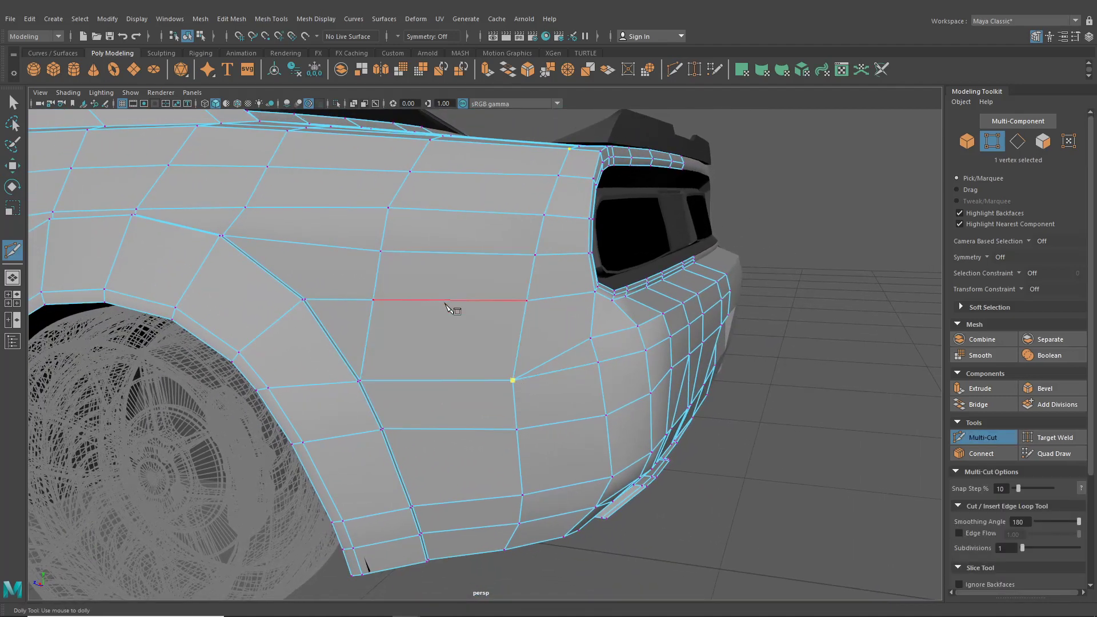
pyautogui.click(446, 301)
pyautogui.rightClick(447, 308)
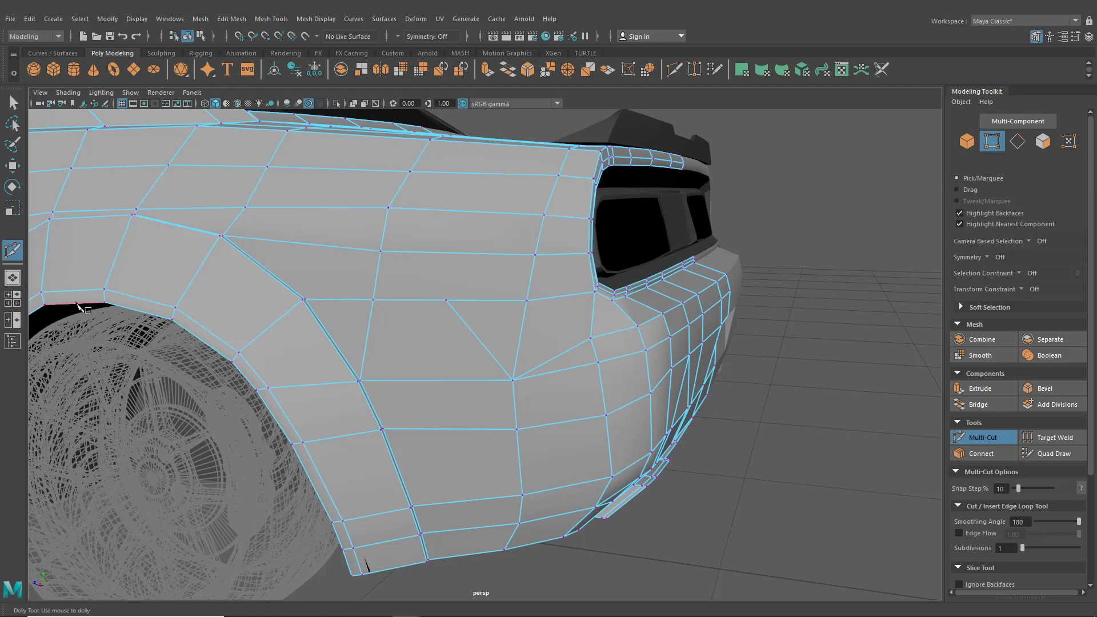
pyautogui.click(277, 20)
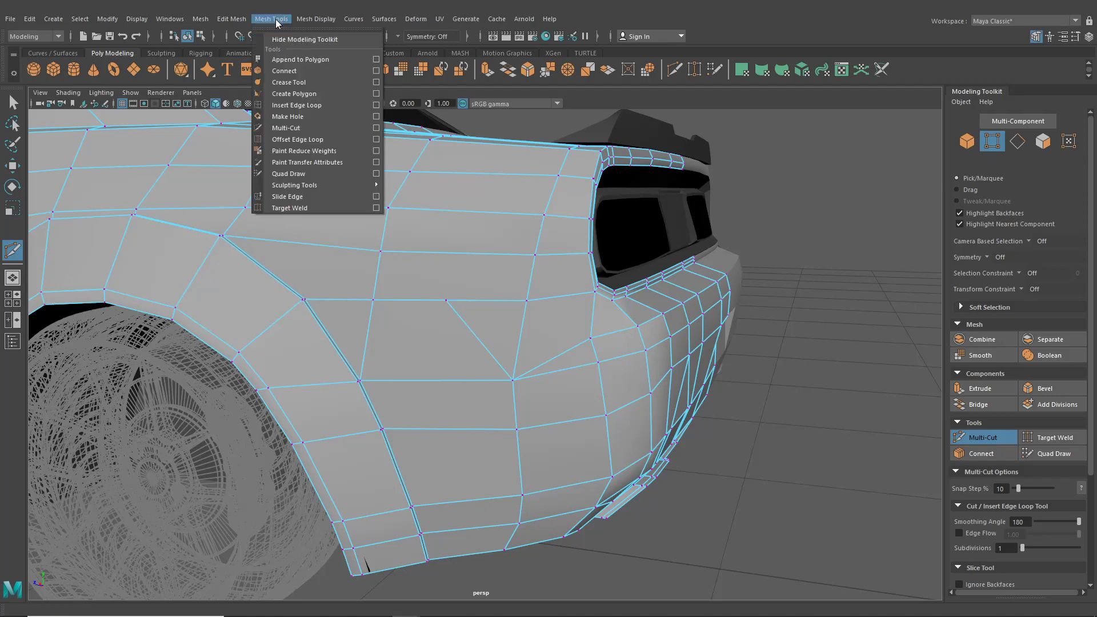
pyautogui.click(297, 105)
pyautogui.scroll(2, 400, 290)
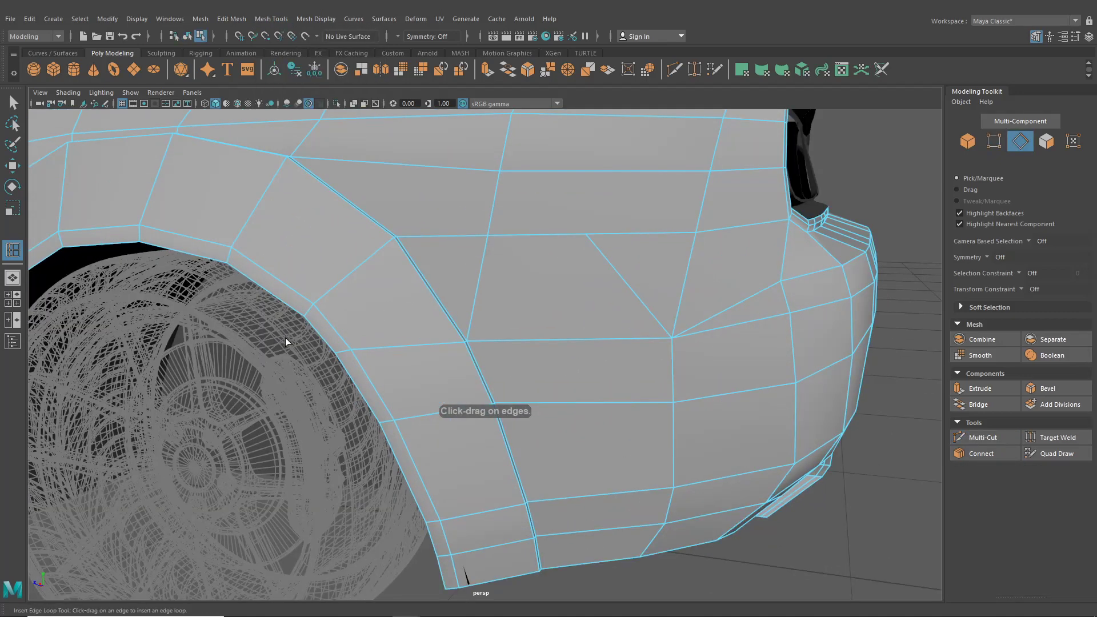
pyautogui.press('space')
pyautogui.press('space')
pyautogui.scroll(5, 833, 334)
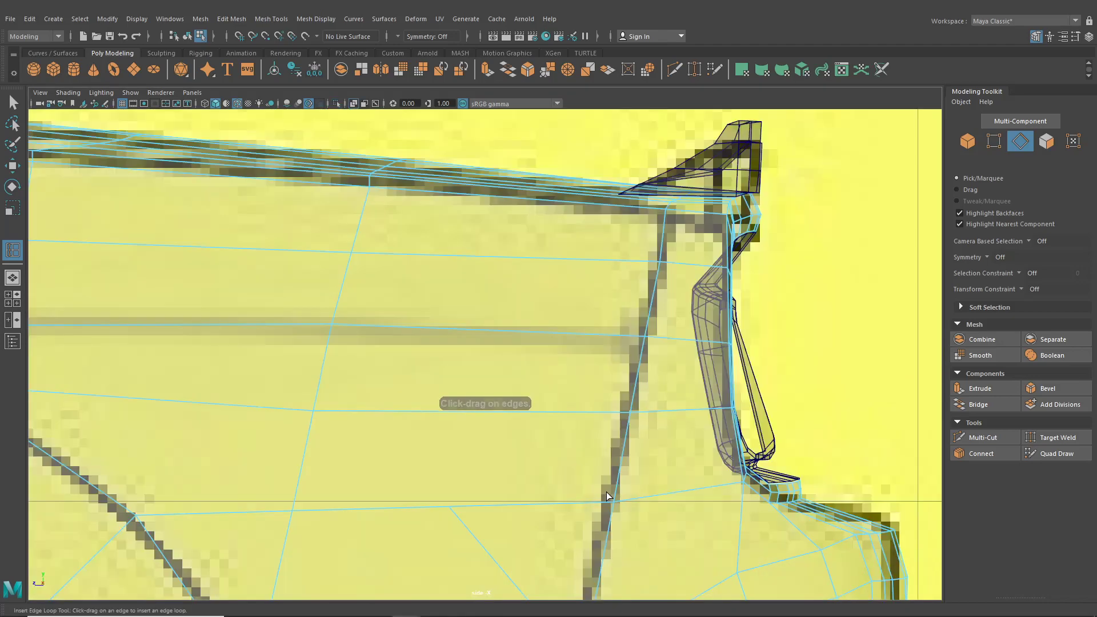
pyautogui.keyDown('alt'); pyautogui.moveTo(595, 481); pyautogui.dragTo(657, 396, button='middle'); pyautogui.keyUp('alt')
pyautogui.scroll(2, 396, 424)
pyautogui.click(374, 438)
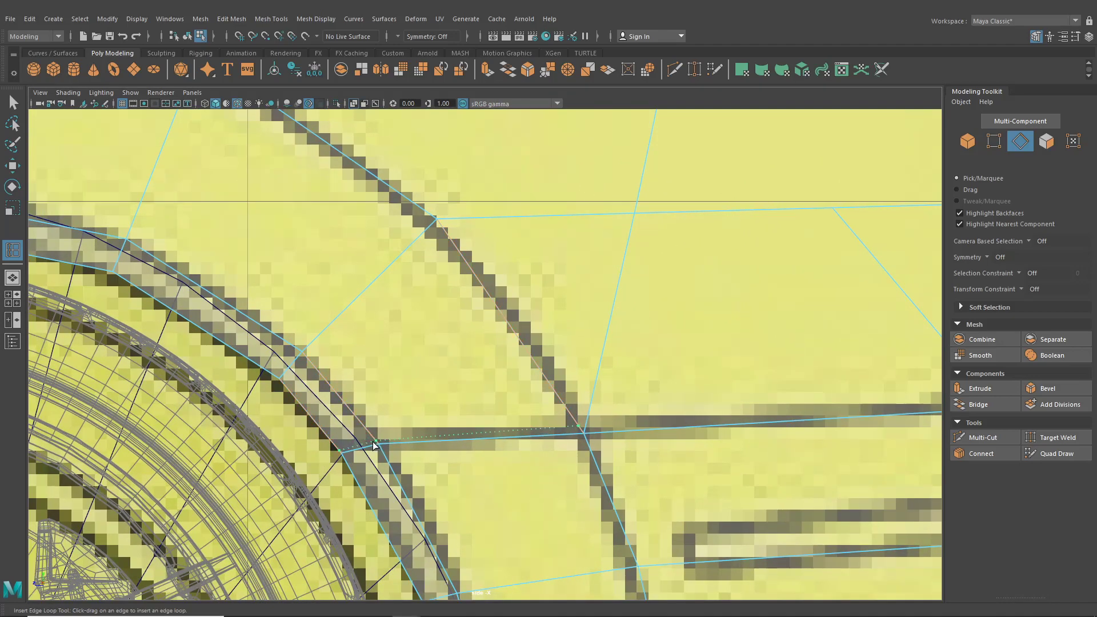
pyautogui.click(375, 443)
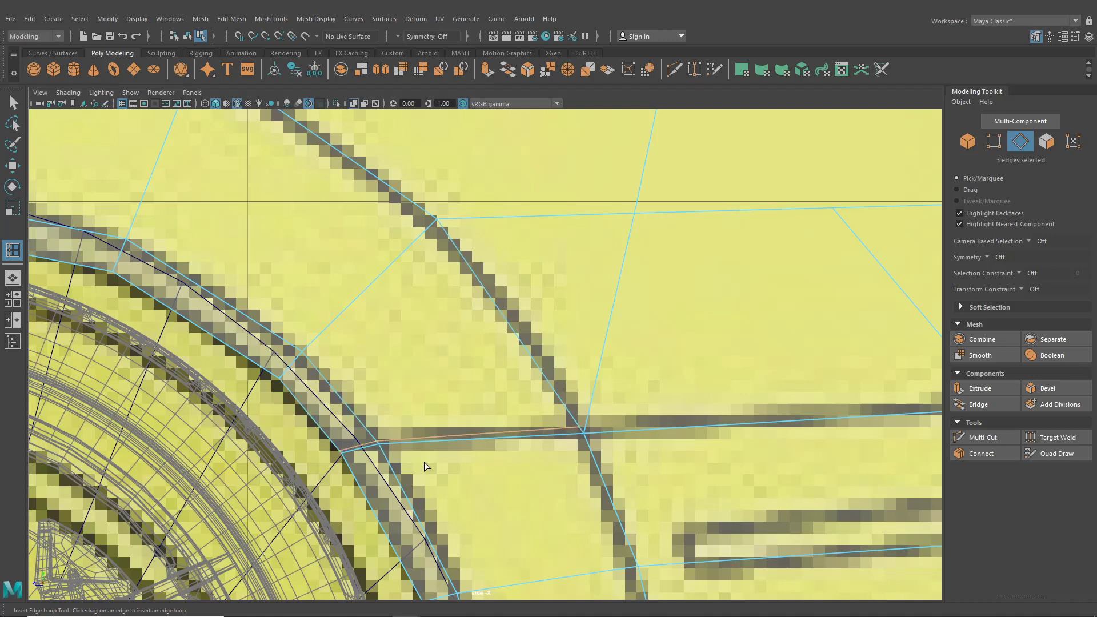
pyautogui.keyDown('alt'); pyautogui.moveTo(424, 462); pyautogui.dragTo(418, 427, button='middle'); pyautogui.keyUp('alt')
pyautogui.click(417, 427)
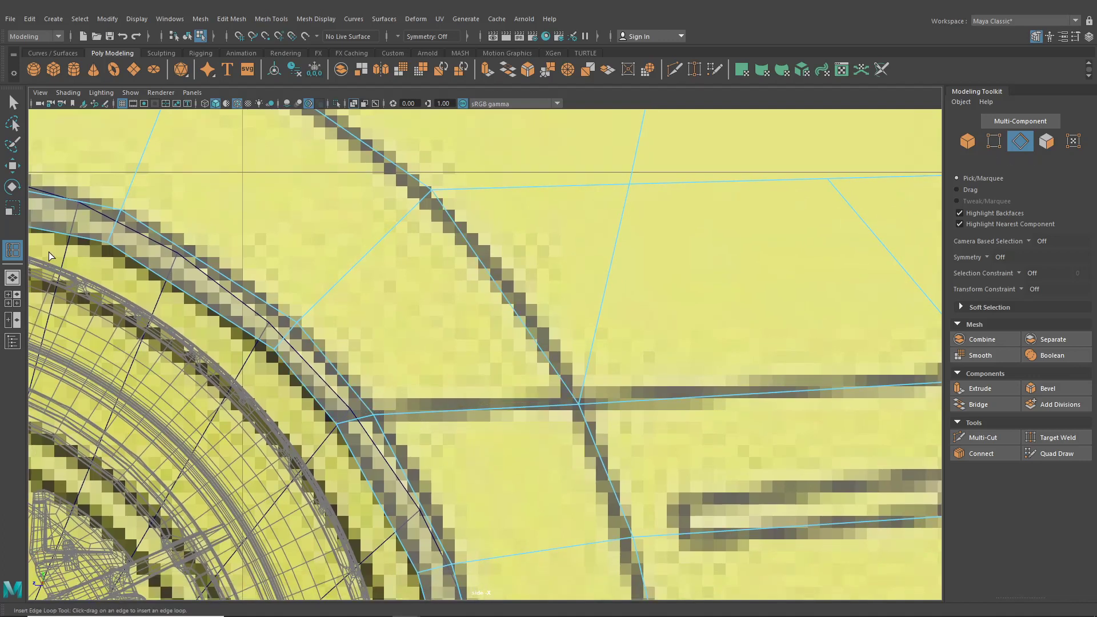
pyautogui.click(13, 250)
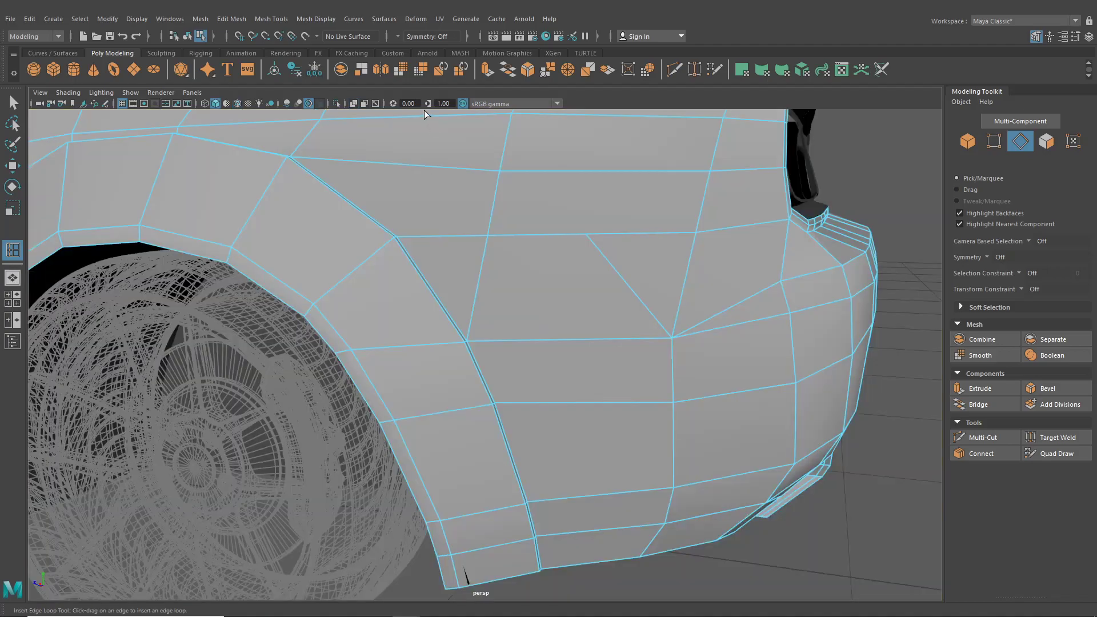
# Start a Multi-Cut at the rear wheel arch, placing points across the arch lip just above the horizontal edge that meets the bumper line
pyautogui.click(674, 71)
pyautogui.keyDown('alt'); pyautogui.moveTo(708, 240); pyautogui.dragTo(602, 321); pyautogui.keyUp('alt')
pyautogui.scroll(3, 661, 328)
pyautogui.keyDown('alt'); pyautogui.moveTo(604, 322); pyautogui.dragTo(629, 346, button='right'); pyautogui.keyUp('alt')
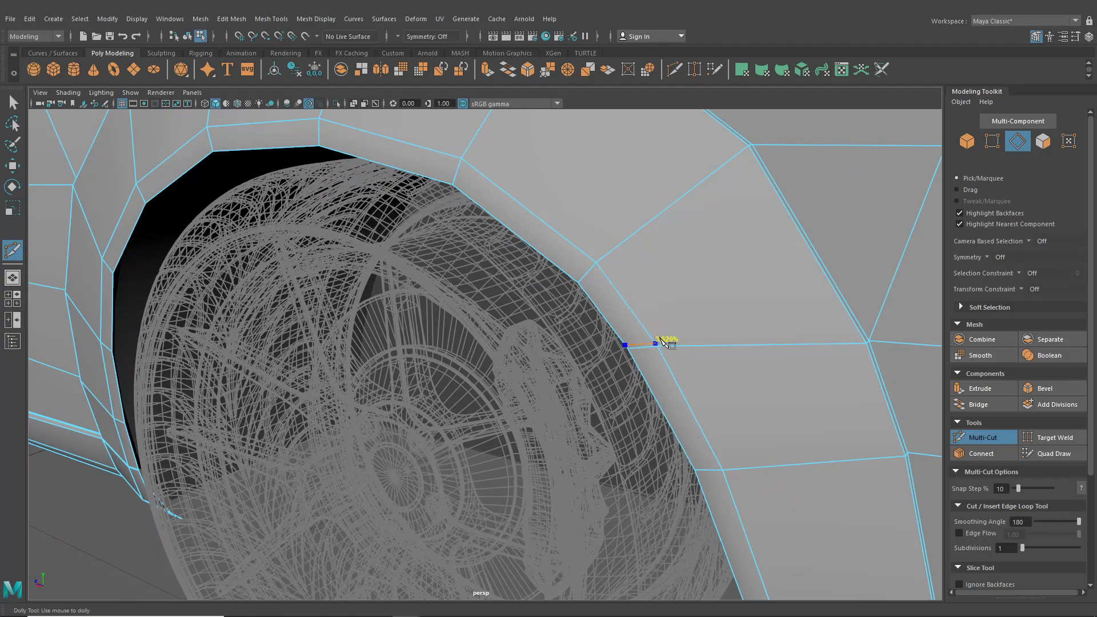
pyautogui.scroll(5, 657, 343)
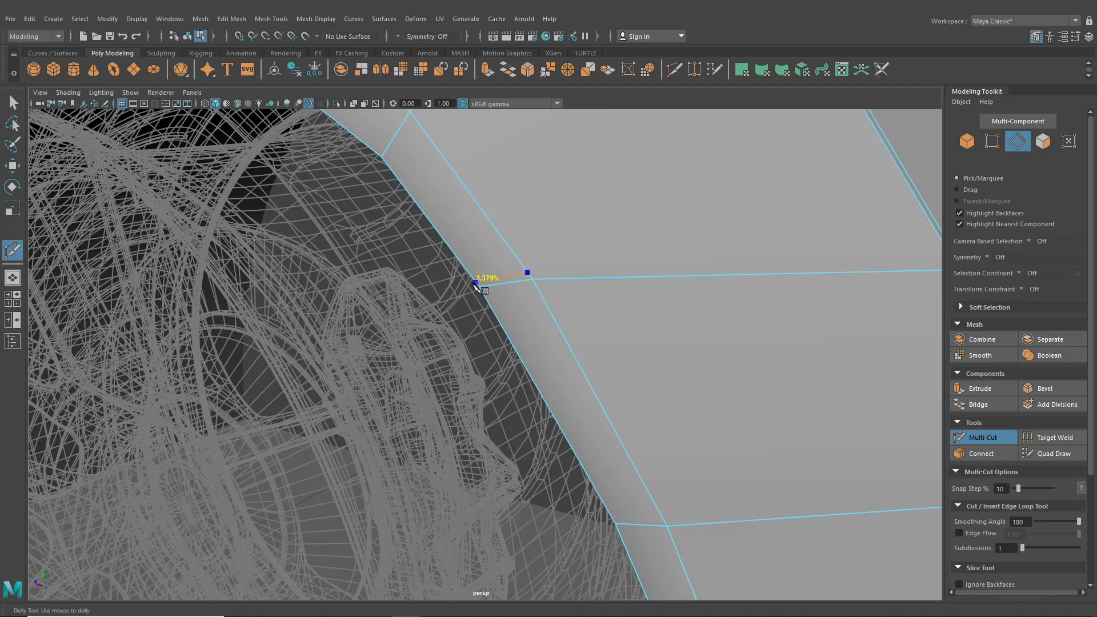
pyautogui.click(485, 281)
pyautogui.keyDown('alt'); pyautogui.moveTo(529, 273); pyautogui.dragTo(578, 365); pyautogui.keyUp('alt')
pyautogui.keyDown('alt'); pyautogui.moveTo(577, 366); pyautogui.dragTo(438, 309, button='middle'); pyautogui.keyUp('alt')
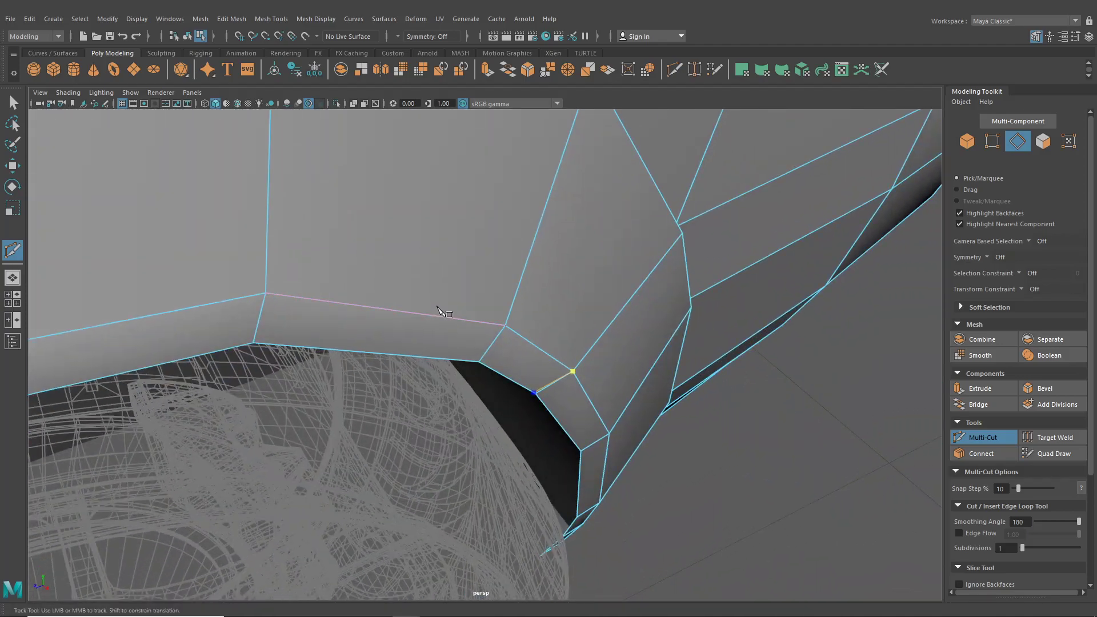
pyautogui.keyDown('alt'); pyautogui.moveTo(438, 309); pyautogui.dragTo(636, 409, button='right'); pyautogui.keyUp('alt')
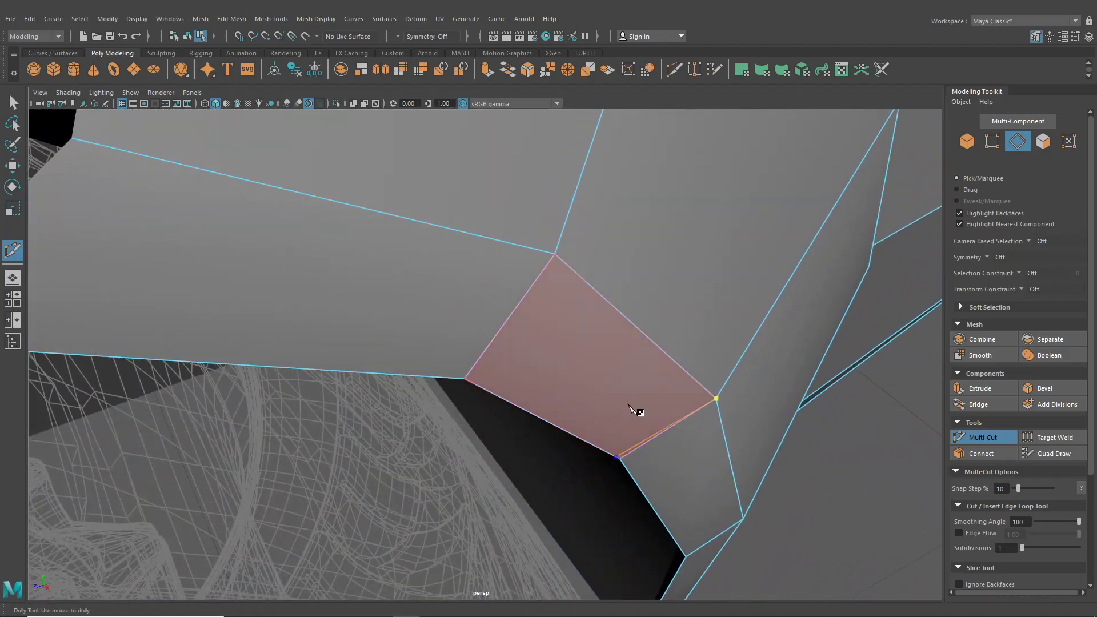
pyautogui.click(716, 395)
# Continue the narrow cut across the fender strip and both edges of the seam gap to the corner vertex of the bumper line
pyautogui.keyDown('alt'); pyautogui.moveTo(716, 396); pyautogui.dragTo(640, 372, button='right'); pyautogui.keyUp('alt')
pyautogui.keyDown('alt'); pyautogui.moveTo(640, 372); pyautogui.dragTo(681, 415); pyautogui.keyUp('alt')
pyautogui.keyDown('alt'); pyautogui.moveTo(680, 414); pyautogui.dragTo(591, 349, button='middle'); pyautogui.keyUp('alt')
pyautogui.keyDown('alt'); pyautogui.moveTo(591, 349); pyautogui.dragTo(638, 391, button='right'); pyautogui.keyUp('alt')
pyautogui.click(578, 350)
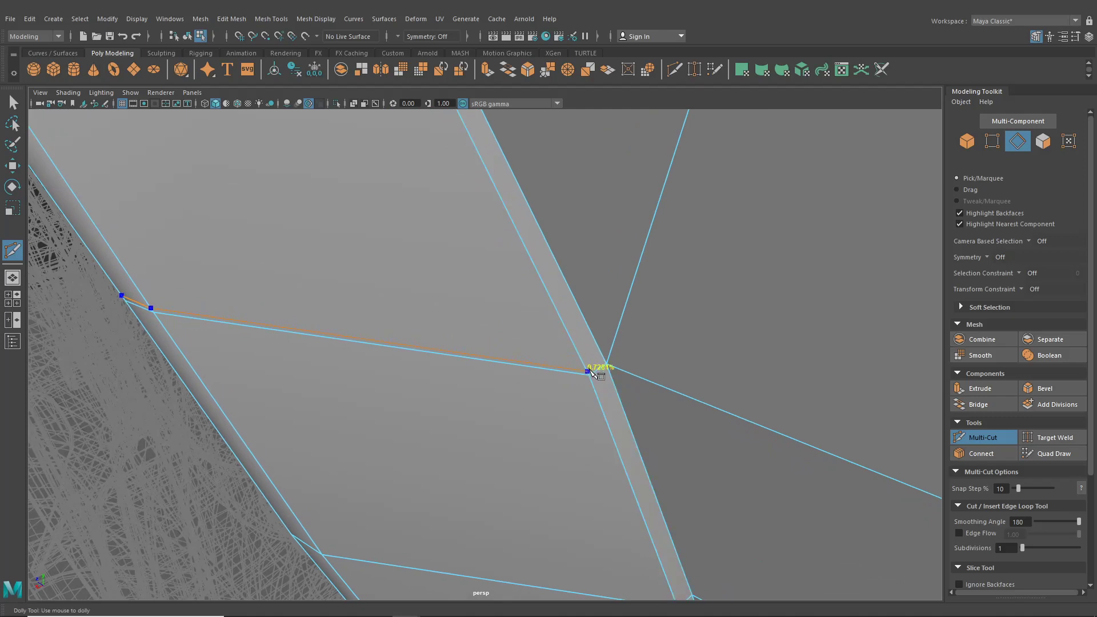
pyautogui.click(589, 371)
pyautogui.click(607, 360)
pyautogui.scroll(-5, 600, 355)
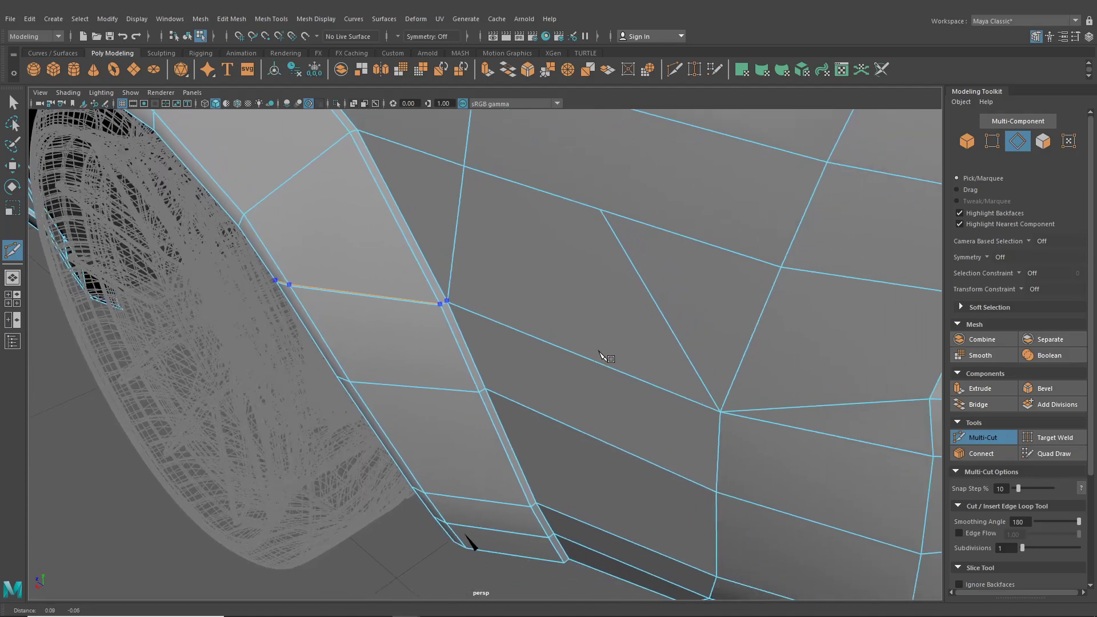
pyautogui.scroll(4, 600, 351)
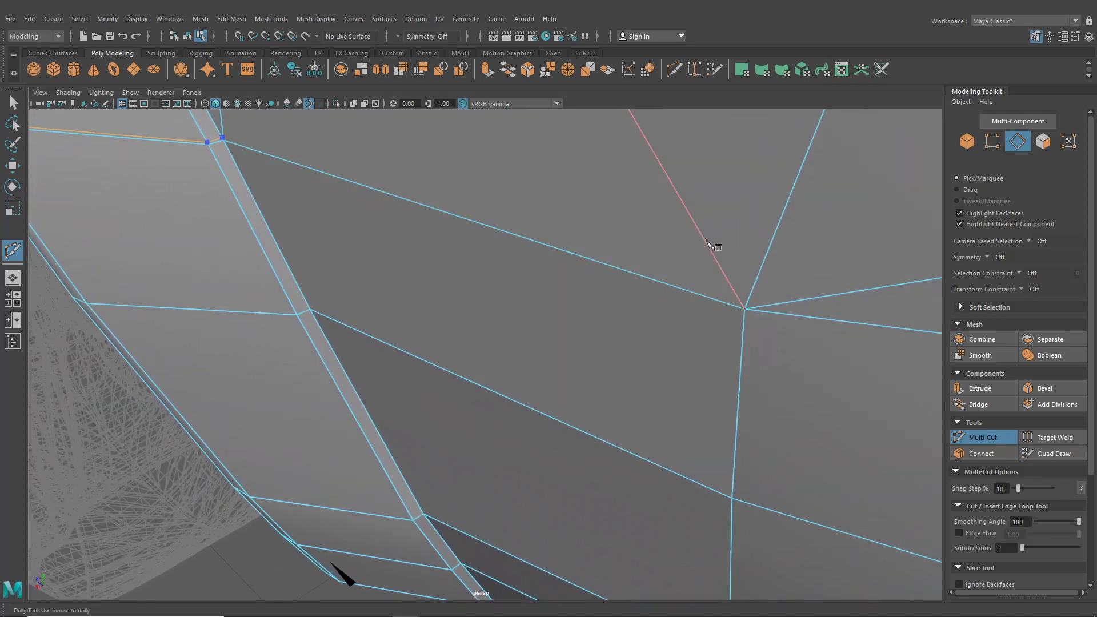
pyautogui.click(743, 303)
# Extend the cut upward close beside the vertical edge, across three horizontal edges toward the rear deck, and complete it
pyautogui.scroll(-5, 731, 320)
pyautogui.scroll(3, 623, 314)
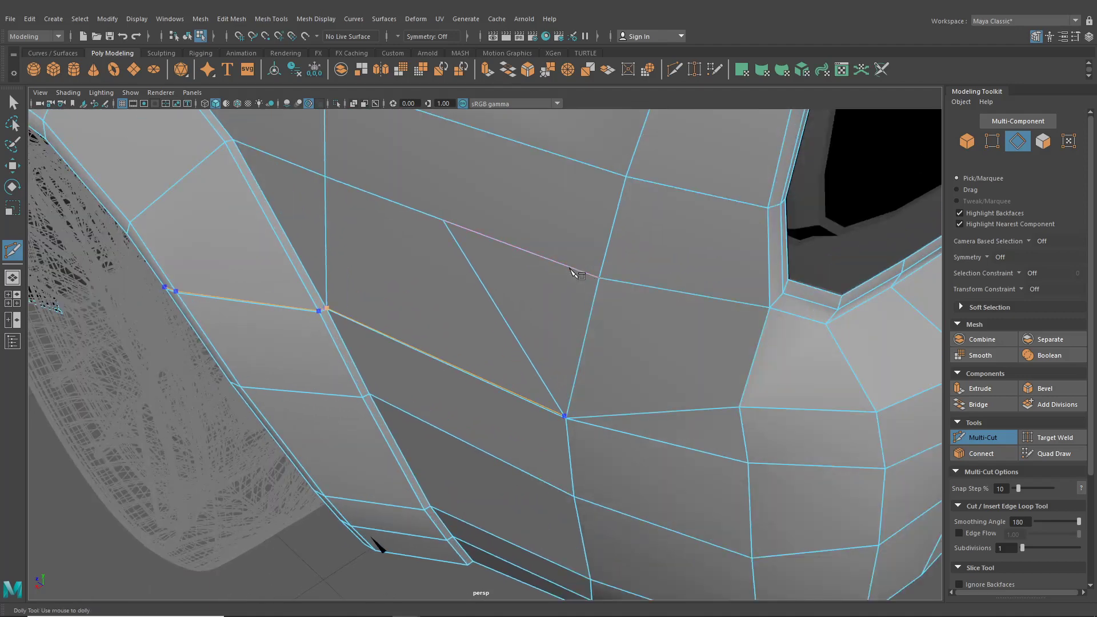
pyautogui.click(597, 277)
pyautogui.keyDown('alt'); pyautogui.moveTo(629, 181); pyautogui.dragTo(573, 276, button='middle'); pyautogui.keyUp('alt')
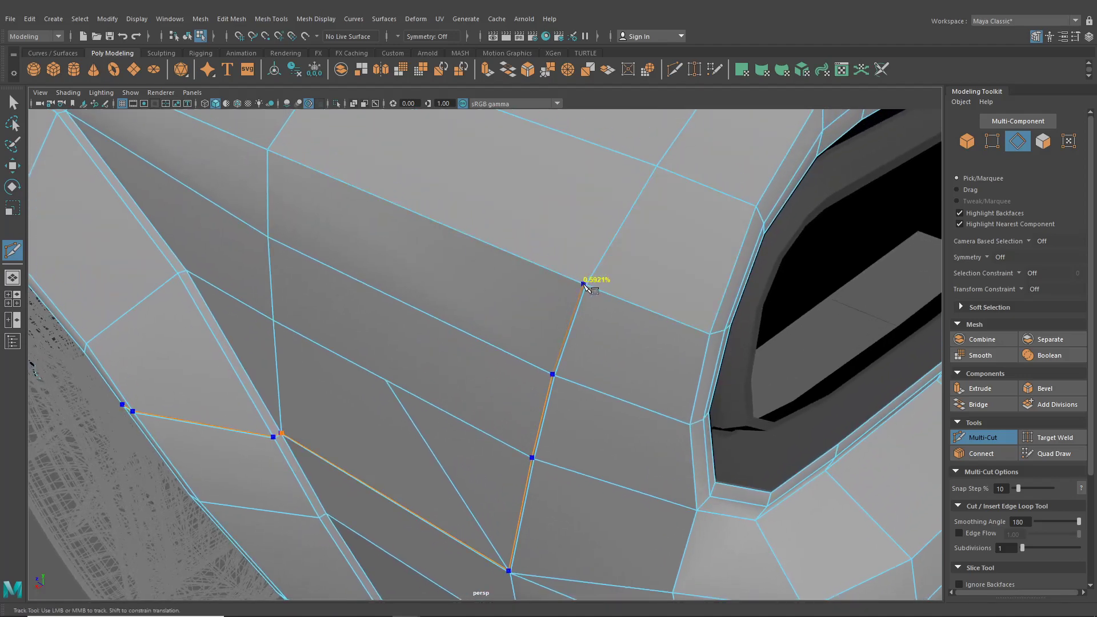
pyautogui.scroll(-5, 585, 284)
pyautogui.press('space')
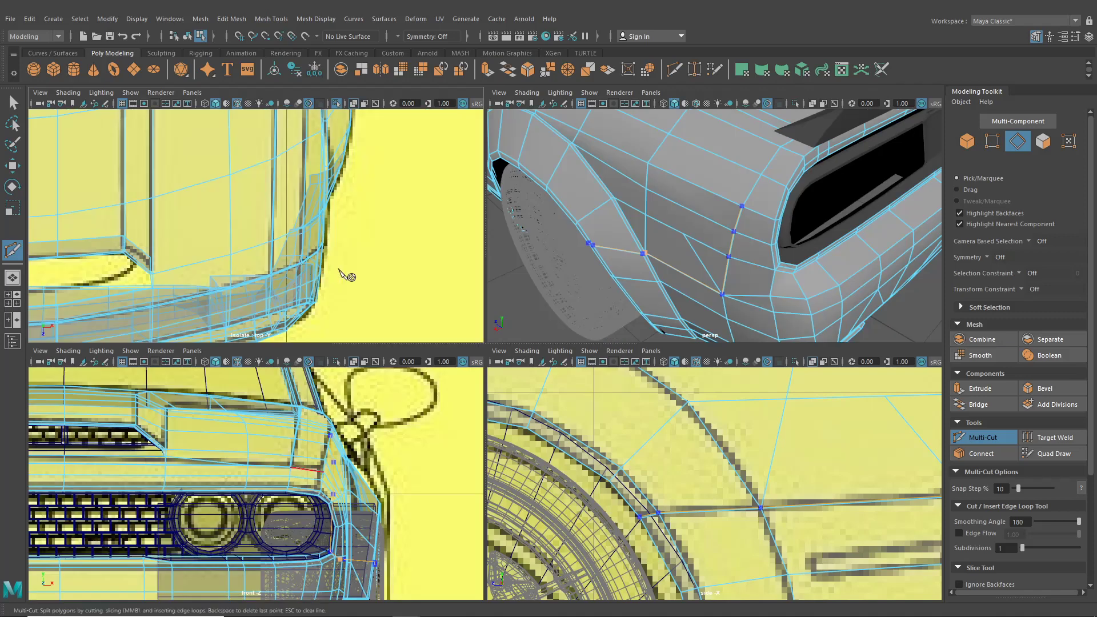
pyautogui.scroll(-5, 347, 276)
pyautogui.scroll(6, 355, 245)
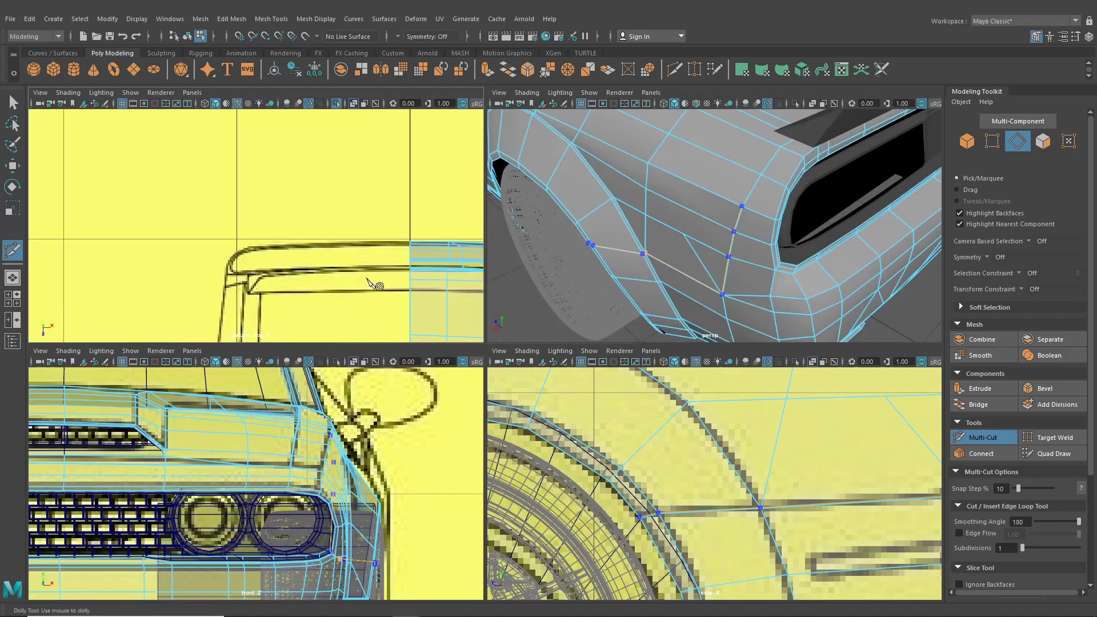
pyautogui.keyDown('alt'); pyautogui.moveTo(369, 281); pyautogui.dragTo(191, 259, button='middle'); pyautogui.keyUp('alt')
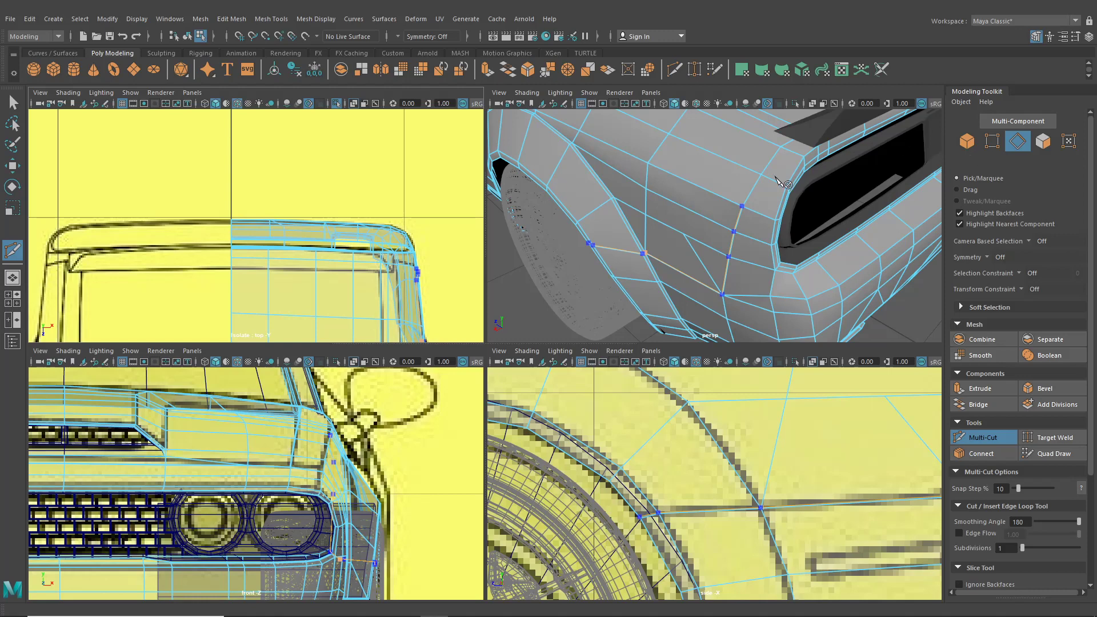
pyautogui.keyDown('alt'); pyautogui.moveTo(777, 174); pyautogui.dragTo(761, 203, button='middle'); pyautogui.keyUp('alt')
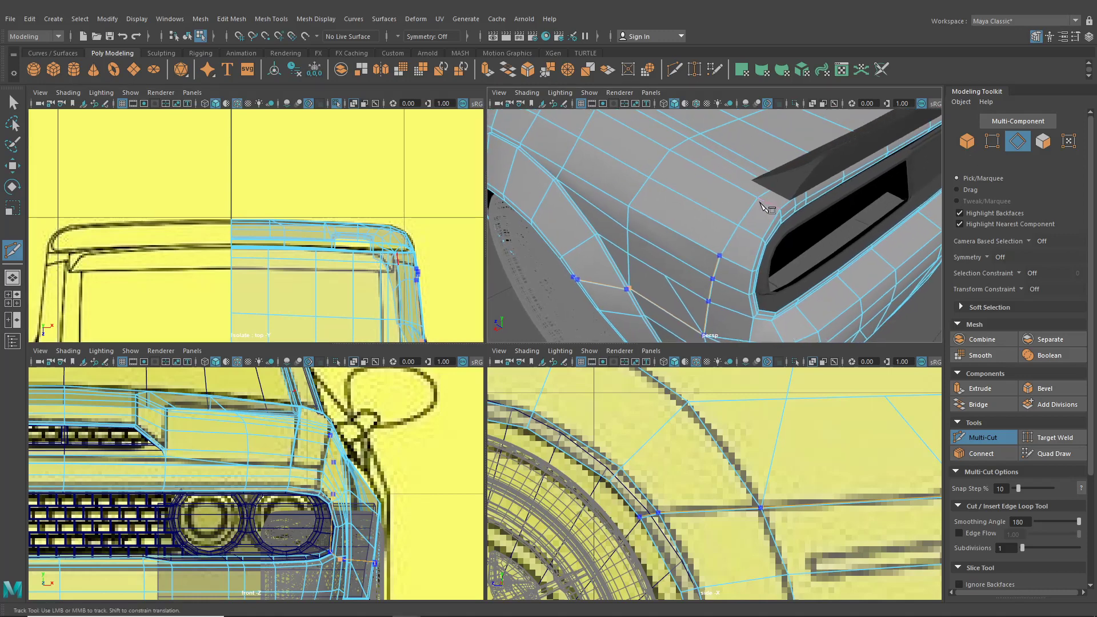
pyautogui.press('Return')
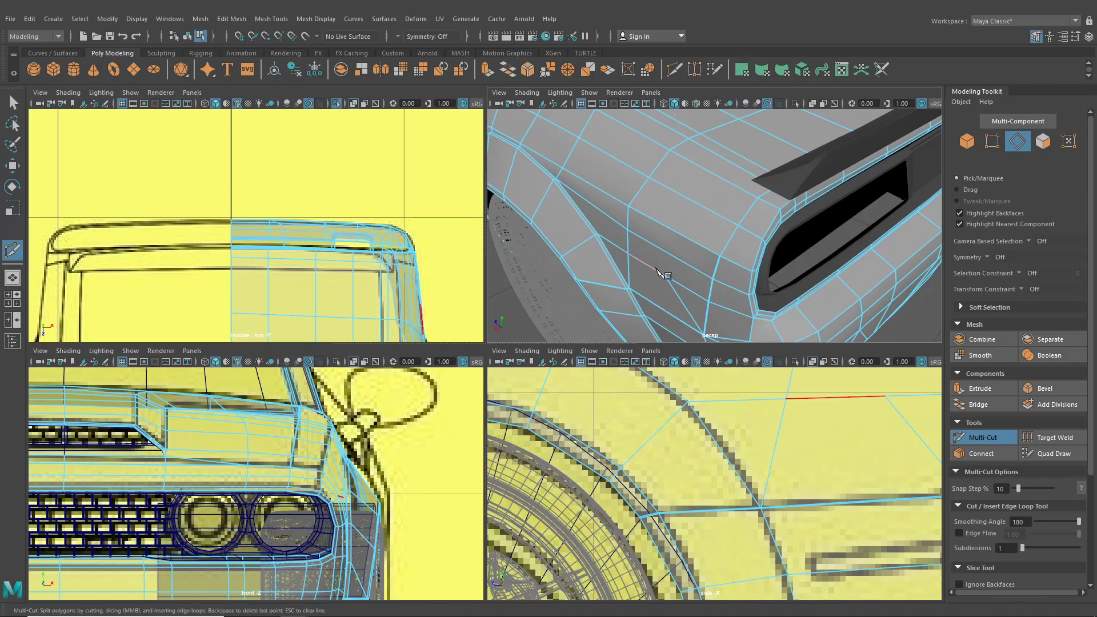
# Delete the diagonal edge running into the bumper line's corner vertex on the rear fender
pyautogui.keyDown('alt'); pyautogui.moveTo(658, 272); pyautogui.dragTo(679, 229); pyautogui.keyUp('alt')
pyautogui.press('space')
pyautogui.click(14, 103)
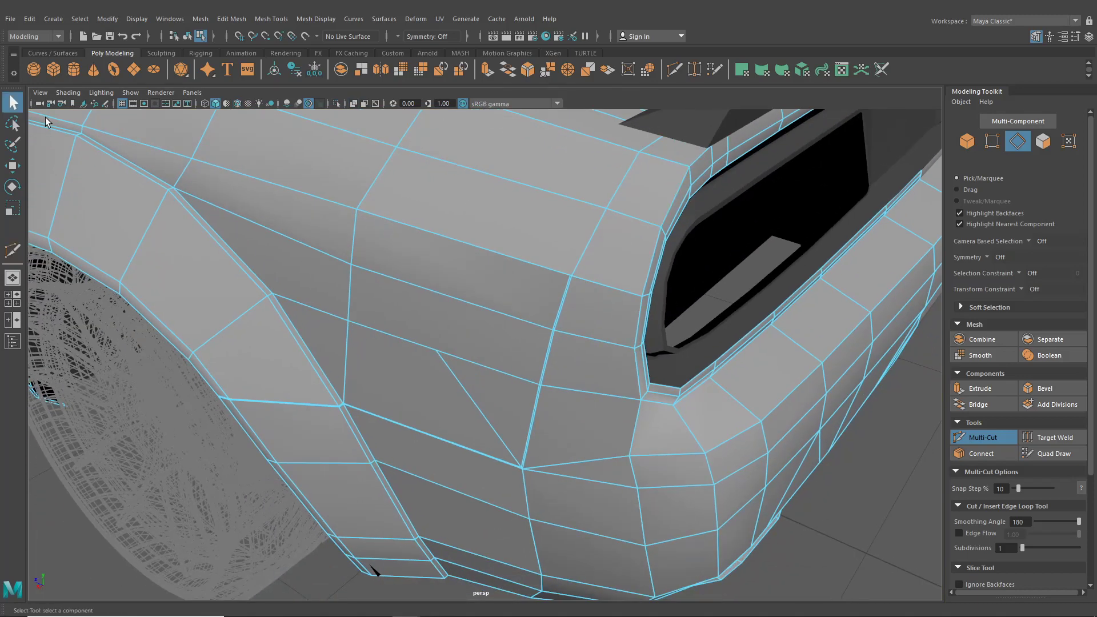
pyautogui.keyDown('alt'); pyautogui.moveTo(395, 334); pyautogui.dragTo(454, 285); pyautogui.keyUp('alt')
pyautogui.scroll(5, 579, 324)
pyautogui.rightClick(586, 177)
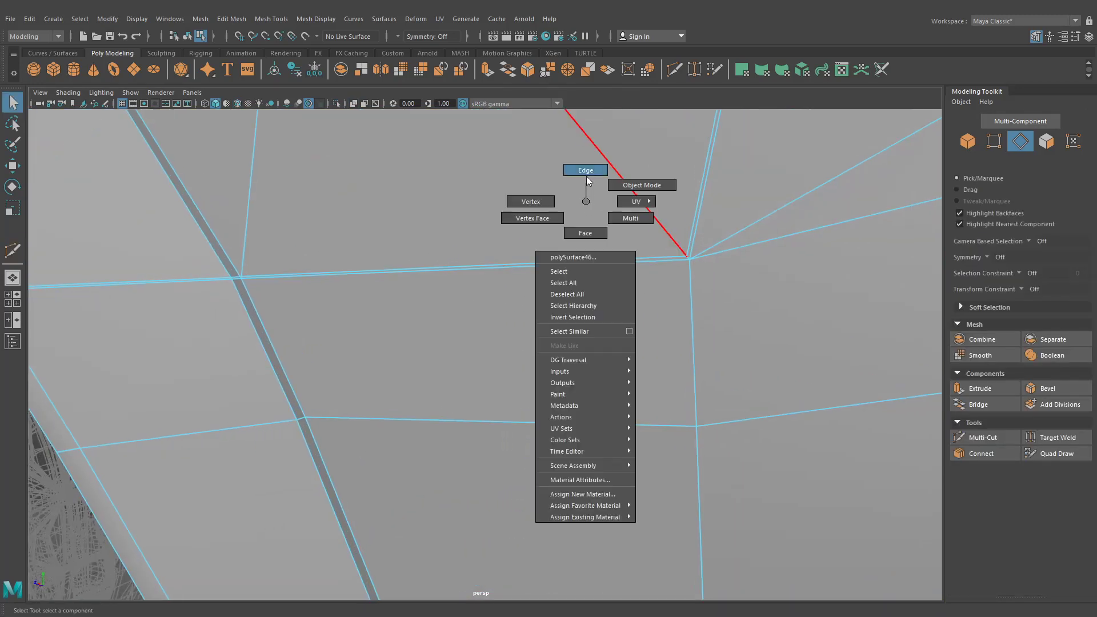
pyautogui.click(604, 160)
pyautogui.keyDown('alt'); pyautogui.moveTo(604, 160); pyautogui.dragTo(621, 300, button='middle'); pyautogui.keyUp('alt')
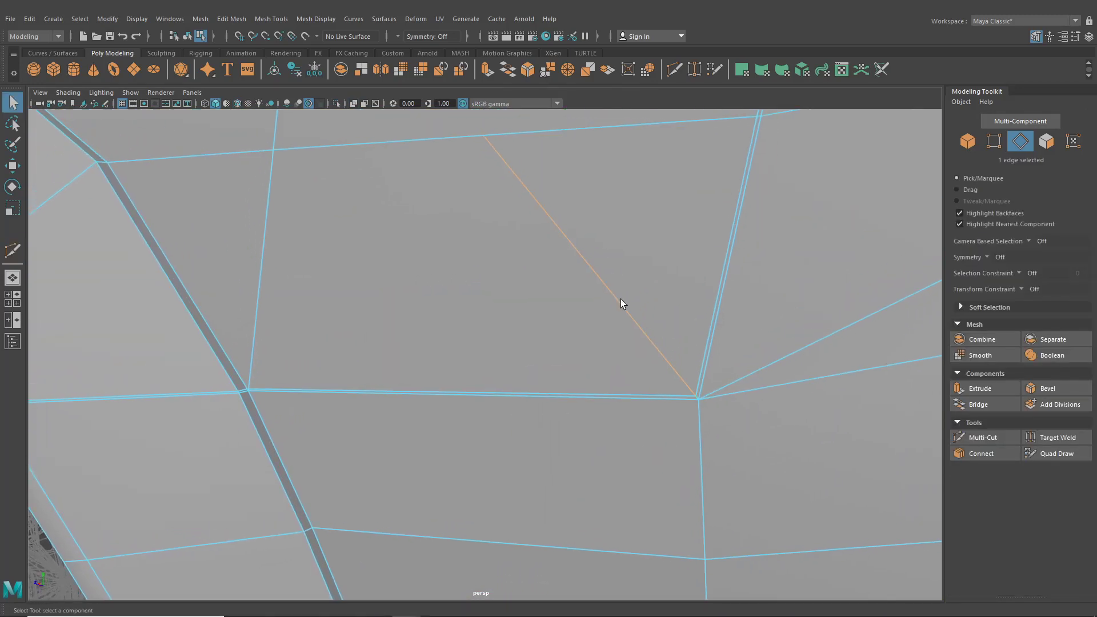
pyautogui.press('Delete')
# Target Weld the stray vertex onto the adjacent seam-gap vertex where the bumper line's new cut crosses the fender seam
pyautogui.keyDown('alt'); pyautogui.moveTo(414, 333); pyautogui.dragTo(553, 329, button='middle'); pyautogui.keyUp('alt')
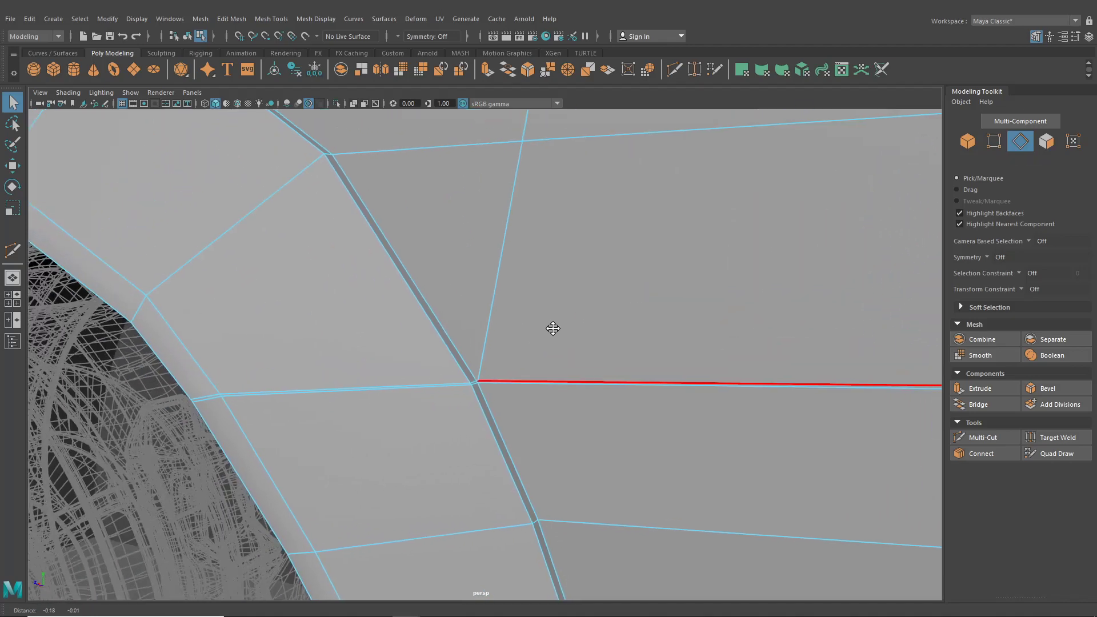
pyautogui.keyDown('alt'); pyautogui.moveTo(553, 328); pyautogui.dragTo(634, 483, button='right'); pyautogui.keyUp('alt')
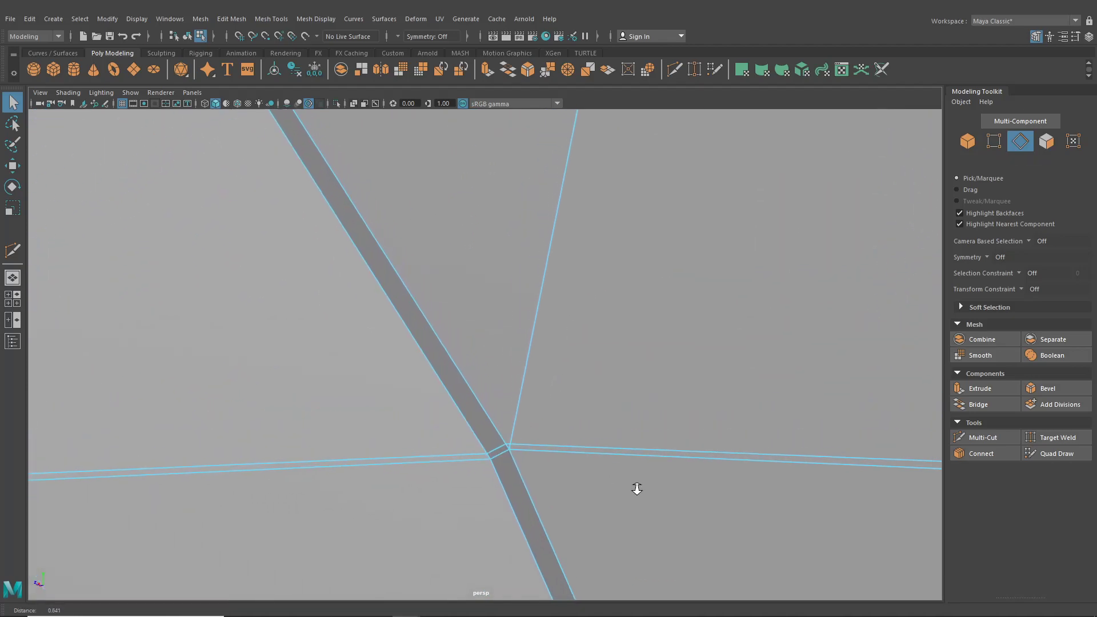
pyautogui.click(693, 70)
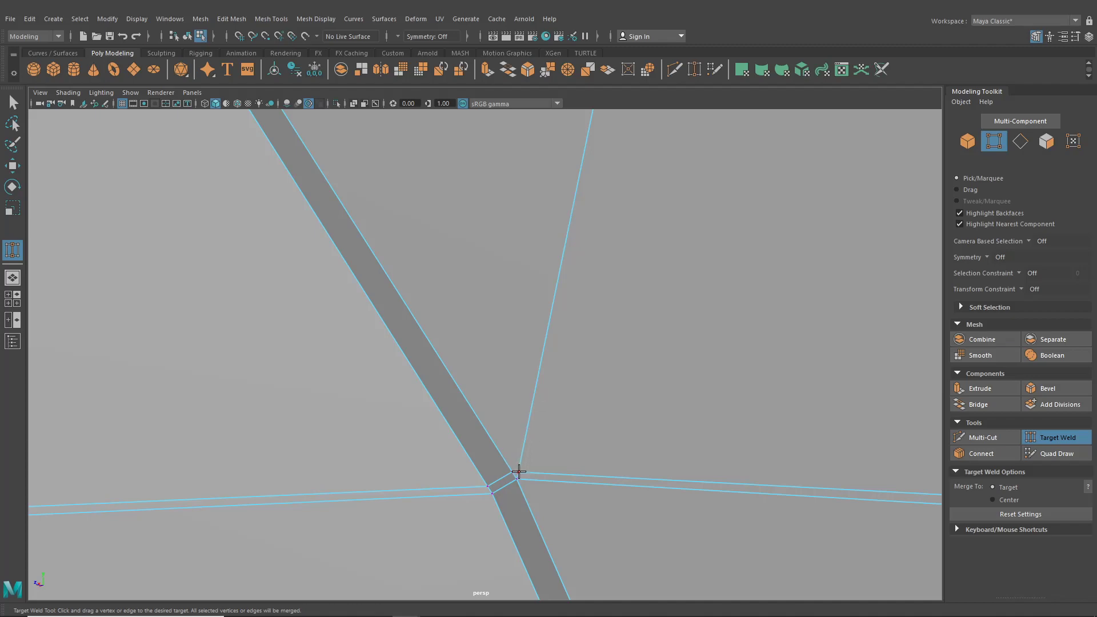
pyautogui.moveTo(518, 472); pyautogui.dragTo(508, 471)
pyautogui.scroll(-10, 534, 399)
pyautogui.keyDown('alt'); pyautogui.moveTo(537, 394); pyautogui.dragTo(461, 362); pyautogui.keyUp('alt')
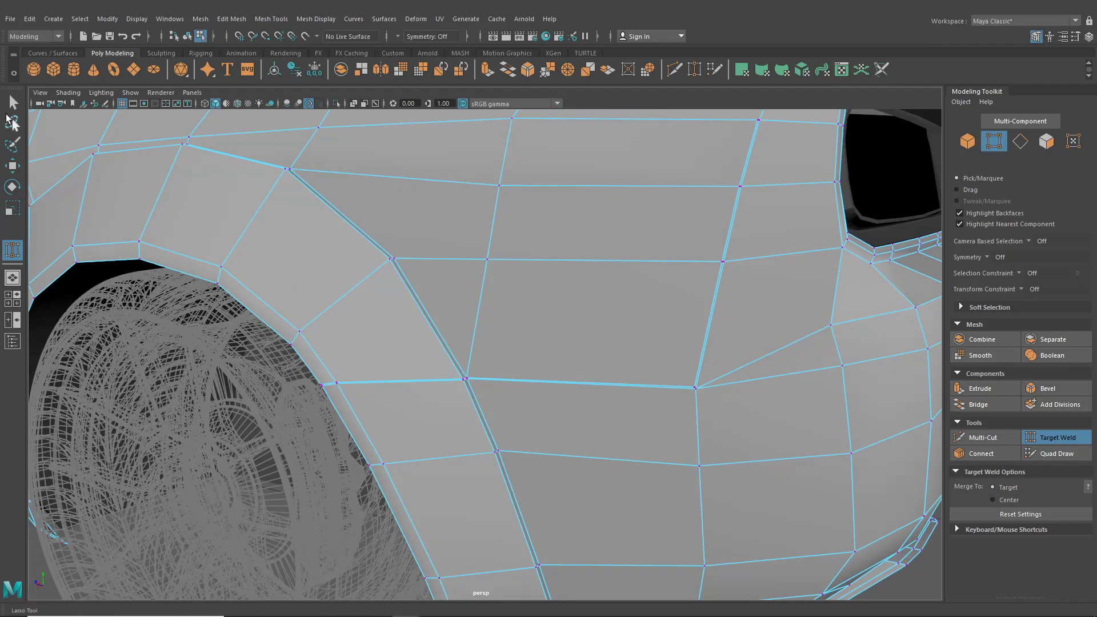
# Return to object mode, deselect the car body and turn on Wireframe on Shaded in the perspective view
pyautogui.click(13, 104)
pyautogui.click(188, 37)
pyautogui.scroll(-5, 446, 228)
pyautogui.keyDown('alt'); pyautogui.moveTo(446, 228); pyautogui.dragTo(486, 224); pyautogui.keyUp('alt')
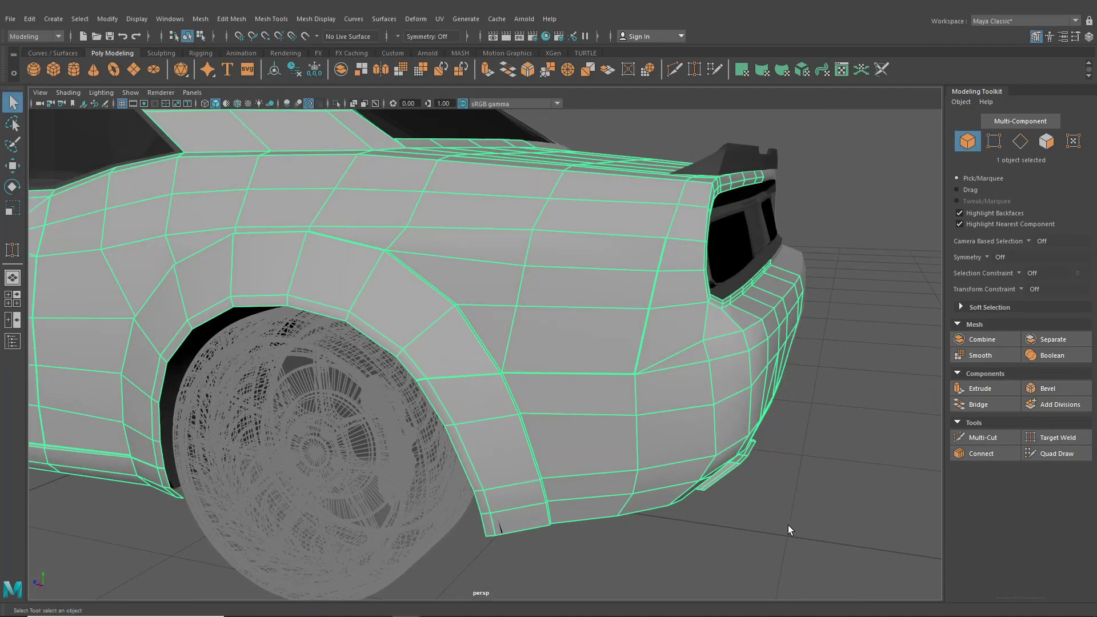
pyautogui.click(788, 527)
pyautogui.moveTo(737, 483)
pyautogui.keyDown('alt'); pyautogui.mouseDown()
pyautogui.moveTo(776, 481)
pyautogui.moveTo(744, 477)
pyautogui.mouseUp(); pyautogui.keyUp('alt')
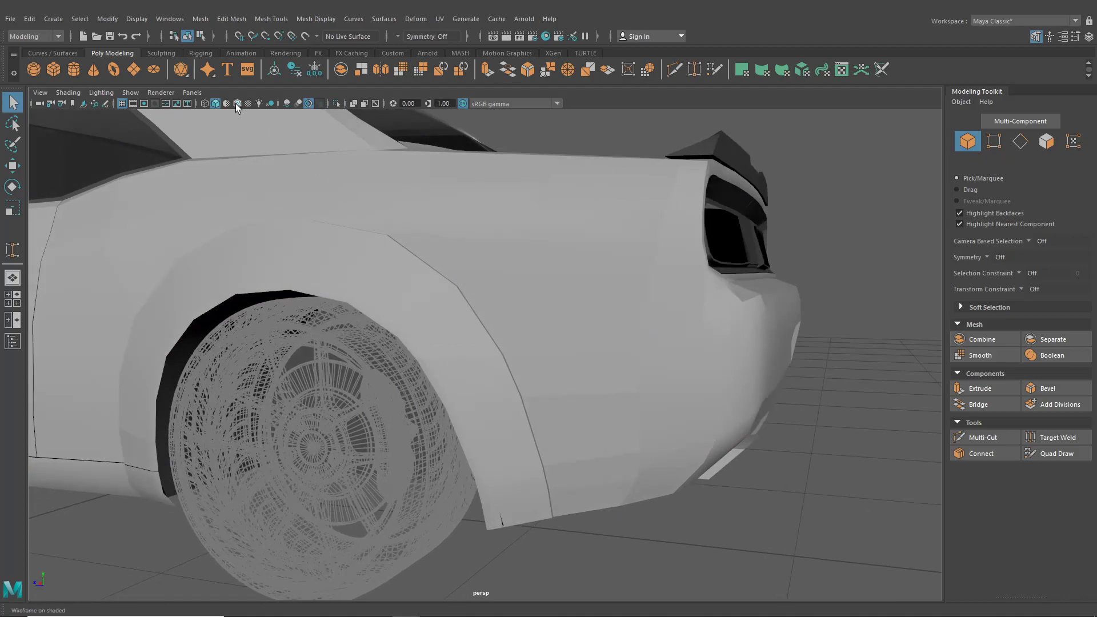
pyautogui.click(238, 104)
pyautogui.scroll(6, 458, 255)
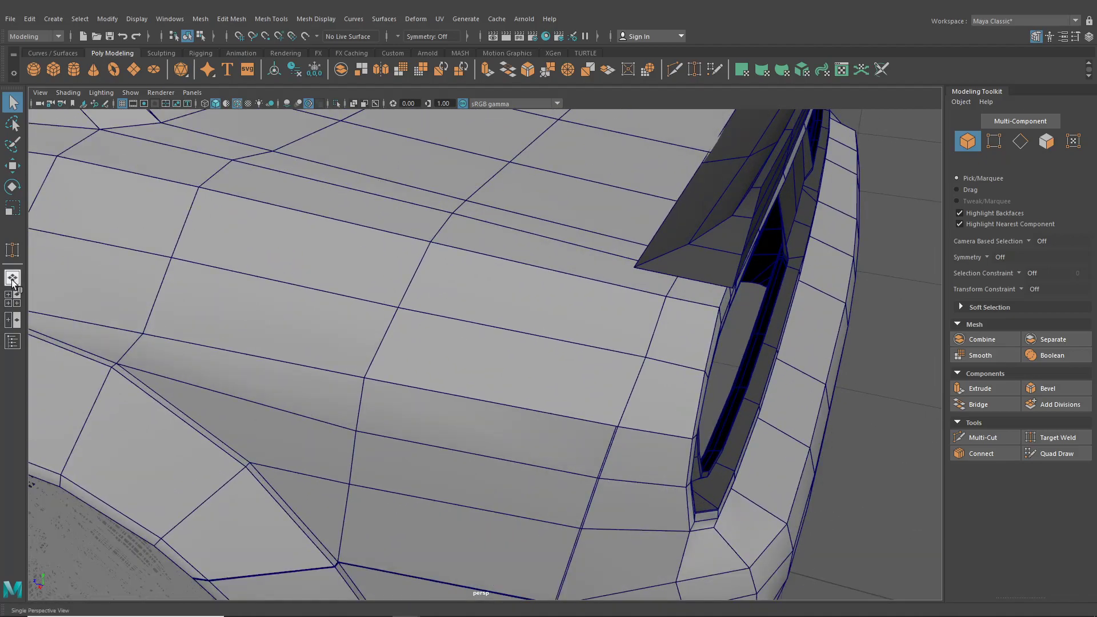
# In the top view, set the transform constraint to Edge Slide and slide the middle trunk-seam vertex outward onto the blueprint line
pyautogui.click(15, 302)
pyautogui.press('space')
pyautogui.scroll(3, 502, 308)
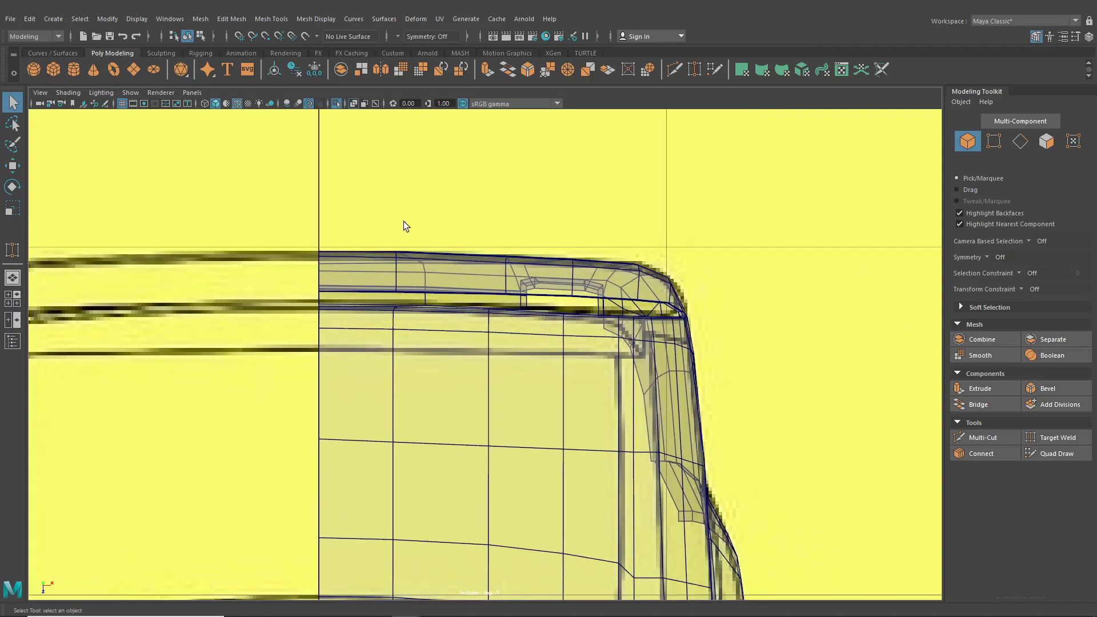
pyautogui.scroll(1, 404, 221)
pyautogui.keyDown('alt'); pyautogui.moveTo(551, 299); pyautogui.dragTo(481, 213, button='middle'); pyautogui.keyUp('alt')
pyautogui.moveTo(496, 283); pyautogui.dragTo(446, 282, button='right')
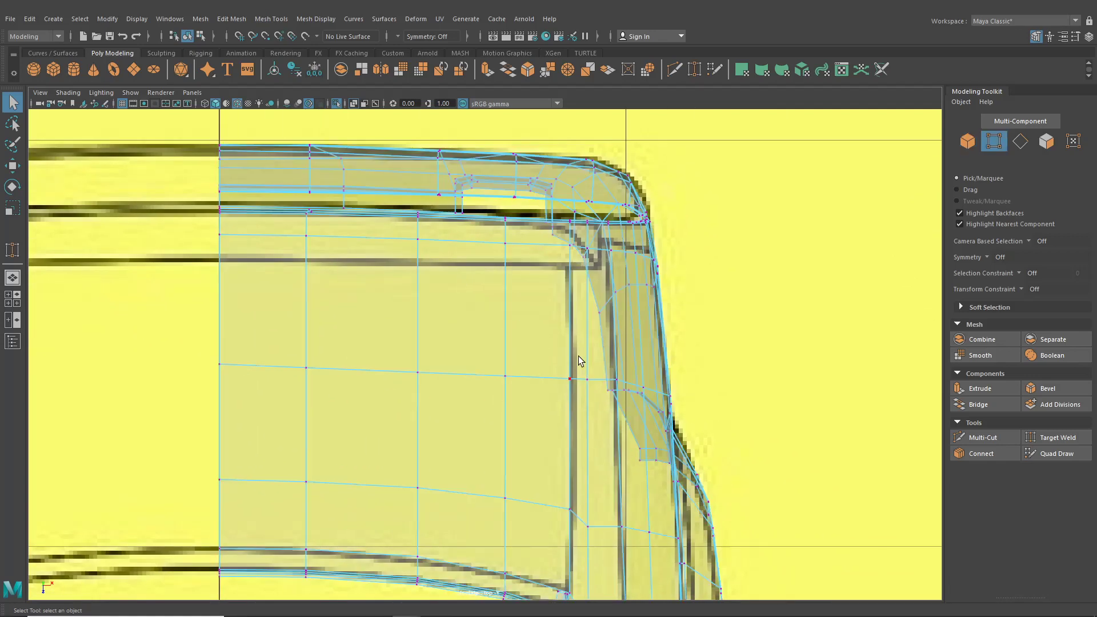
pyautogui.click(570, 379)
pyautogui.press('w')
pyautogui.scroll(2, 621, 357)
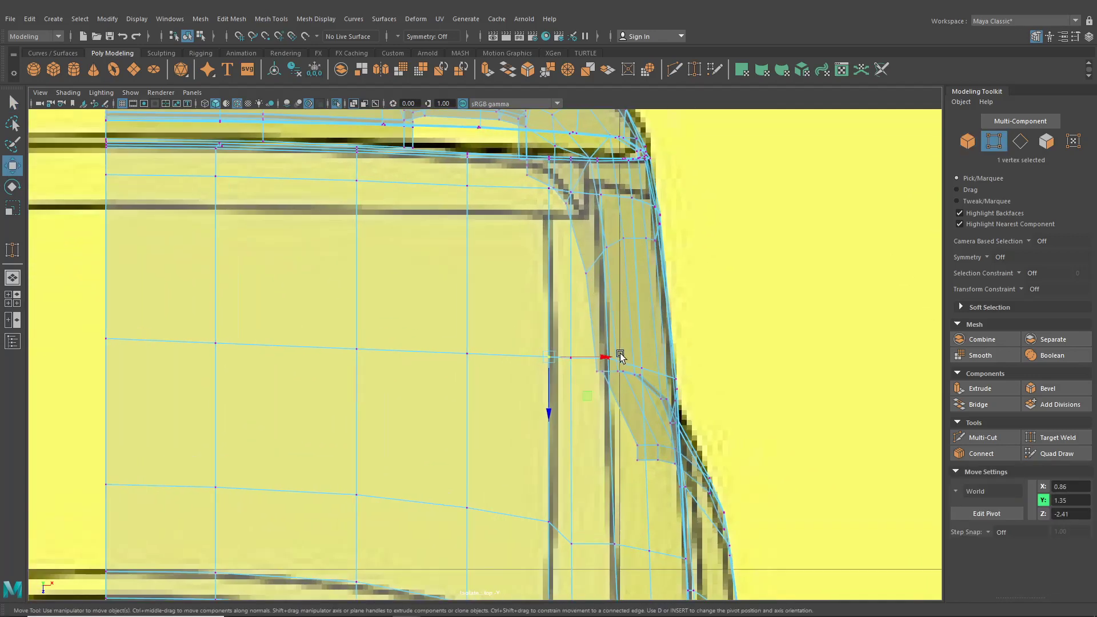
pyautogui.click(1022, 289)
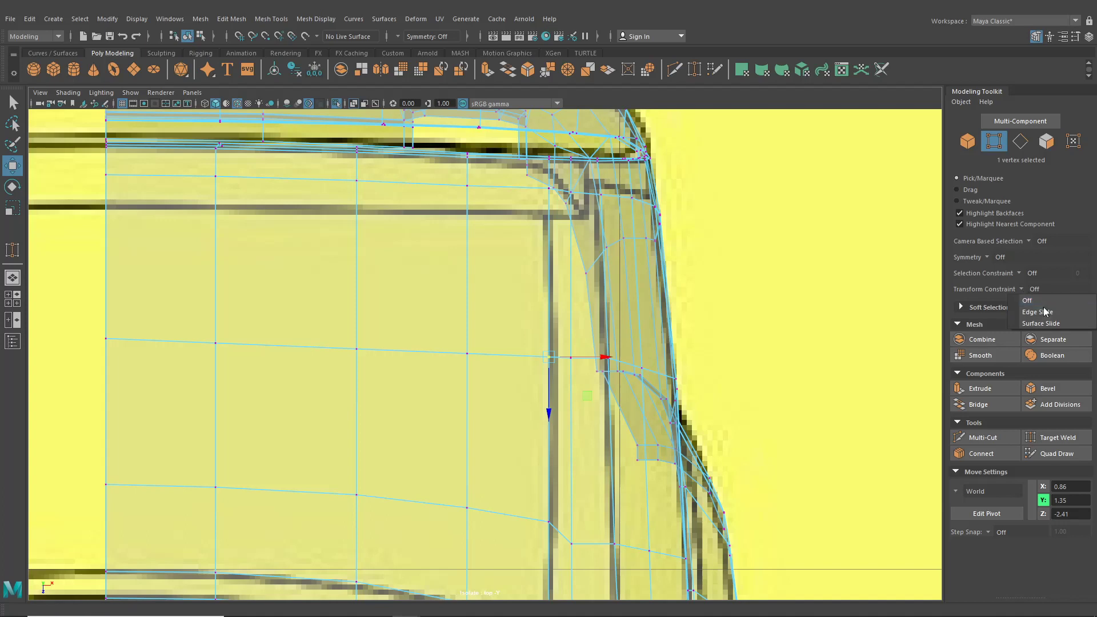
pyautogui.click(1032, 314)
pyautogui.scroll(1, 725, 321)
pyautogui.moveTo(591, 361); pyautogui.dragTo(597, 364)
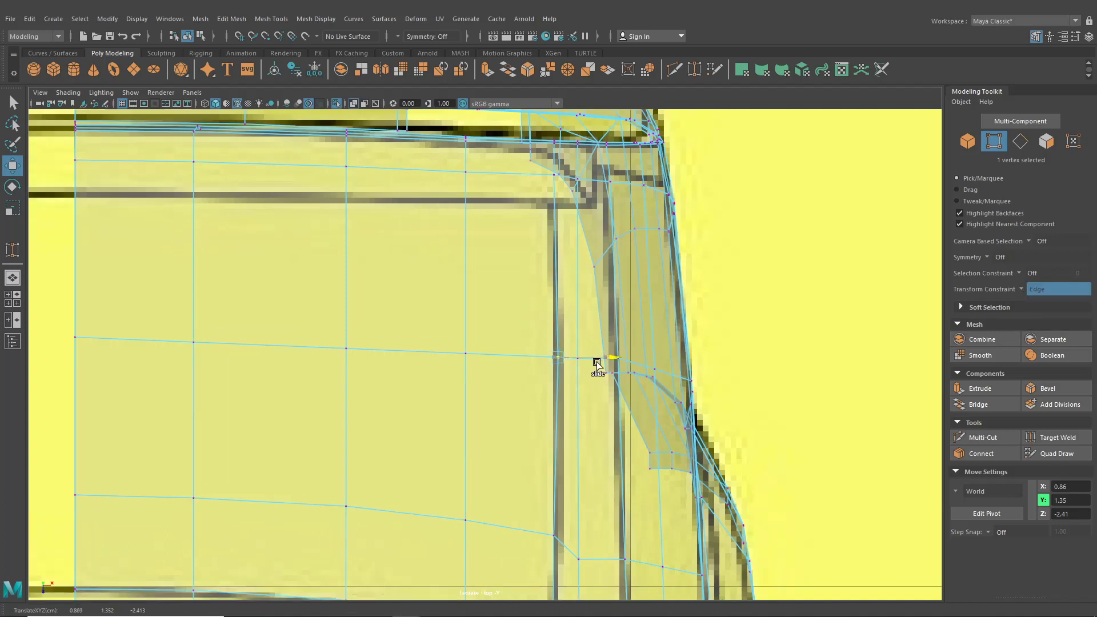
# Slide the next trunk-seam vertex toward the rear window outward along its edge onto the blueprint line
pyautogui.scroll(1, 594, 377)
pyautogui.keyDown('alt'); pyautogui.moveTo(587, 409); pyautogui.dragTo(581, 295, button='middle'); pyautogui.keyUp('alt')
pyautogui.click(559, 429)
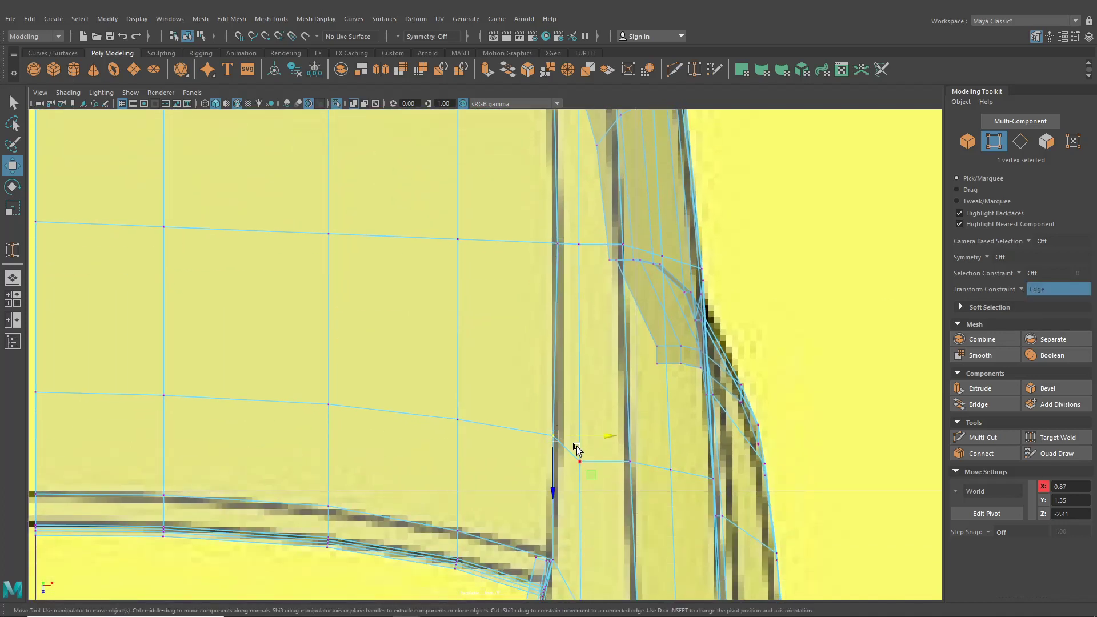
pyautogui.moveTo(582, 444); pyautogui.dragTo(589, 441)
# Insert an edge loop very close to the trunk's side seam, undoing the first placement and placing it again in the perspective view
pyautogui.click(274, 19)
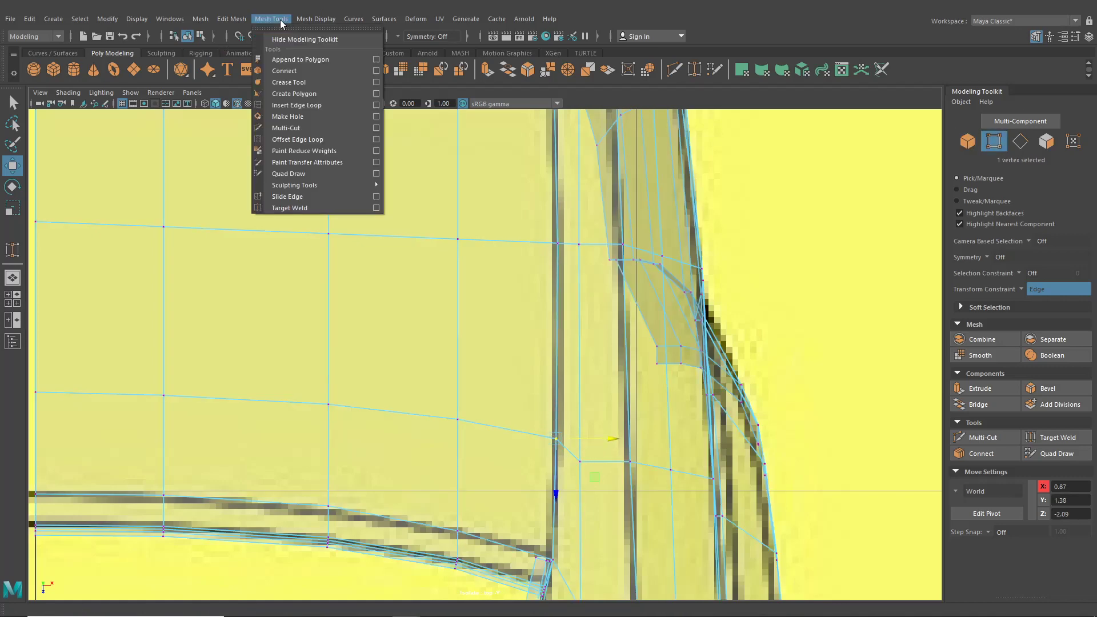
pyautogui.click(297, 103)
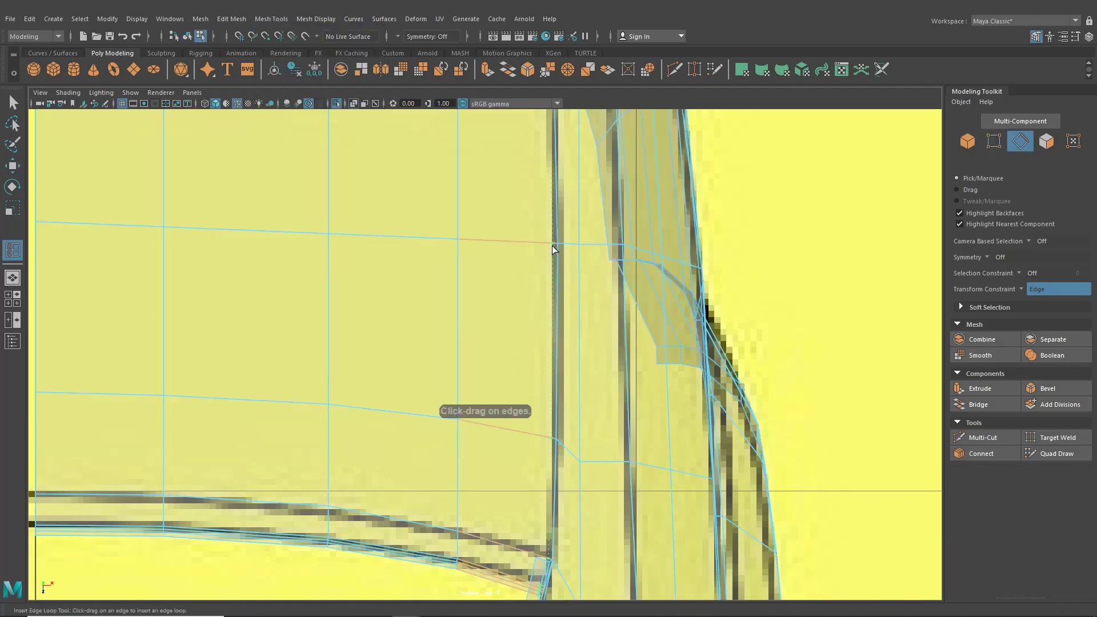
pyautogui.click(553, 245)
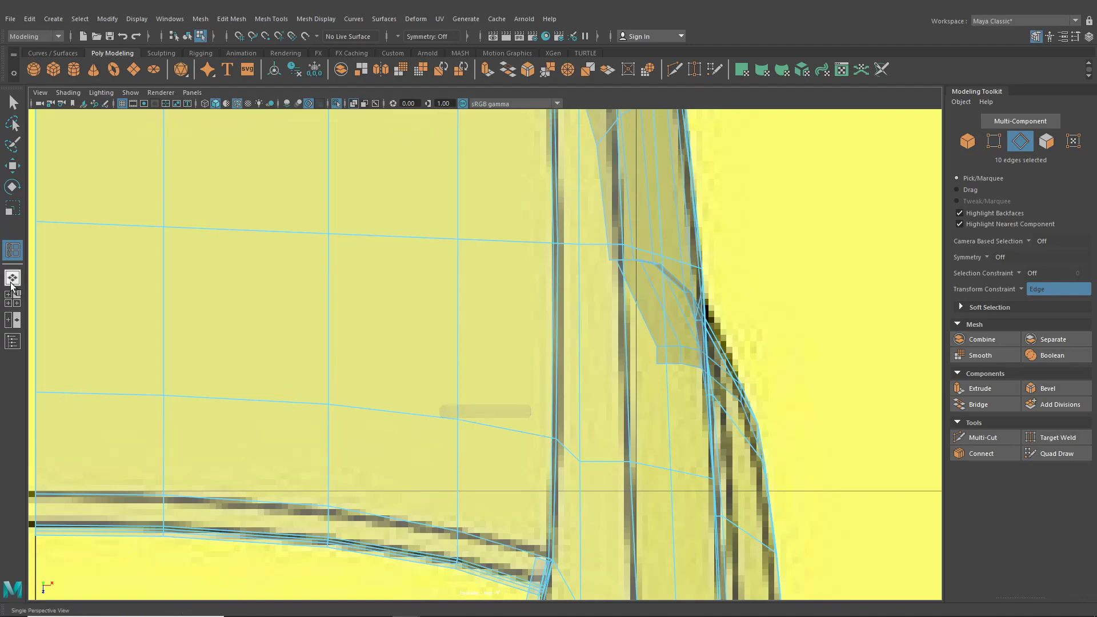
pyautogui.keyDown('alt'); pyautogui.moveTo(553, 246); pyautogui.dragTo(456, 299); pyautogui.keyUp('alt')
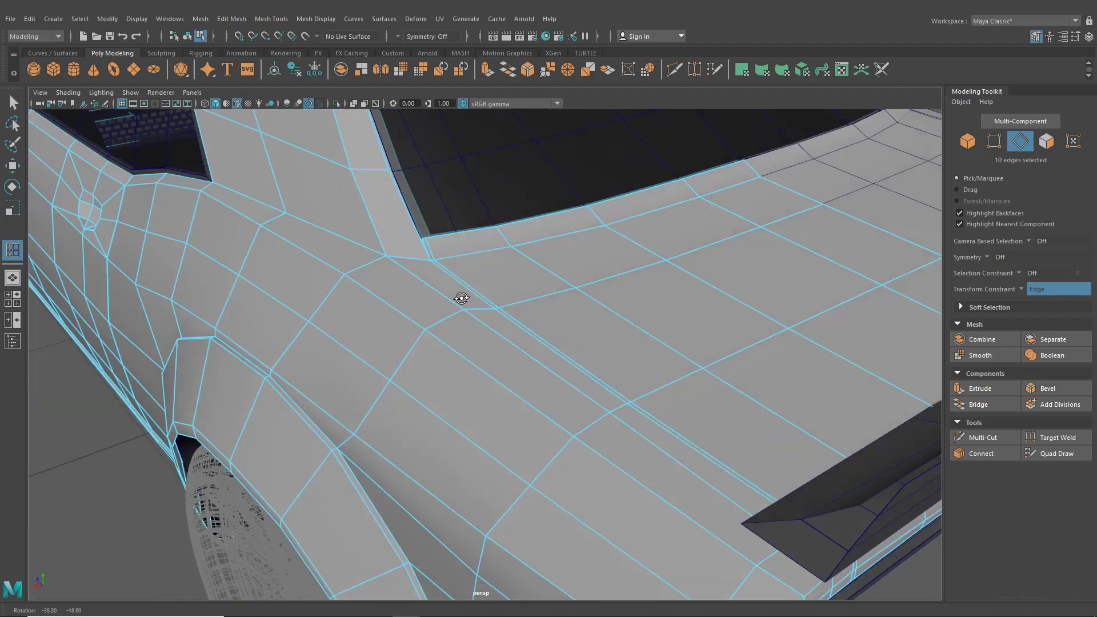
pyautogui.keyDown('alt'); pyautogui.moveTo(455, 299); pyautogui.dragTo(375, 280, button='middle'); pyautogui.keyUp('alt')
pyautogui.keyDown('alt'); pyautogui.moveTo(374, 280); pyautogui.dragTo(442, 326, button='right'); pyautogui.keyUp('alt')
pyautogui.hotkey('ctrl', 'z')
pyautogui.moveTo(392, 286); pyautogui.dragTo(386, 287)
pyautogui.click(387, 291)
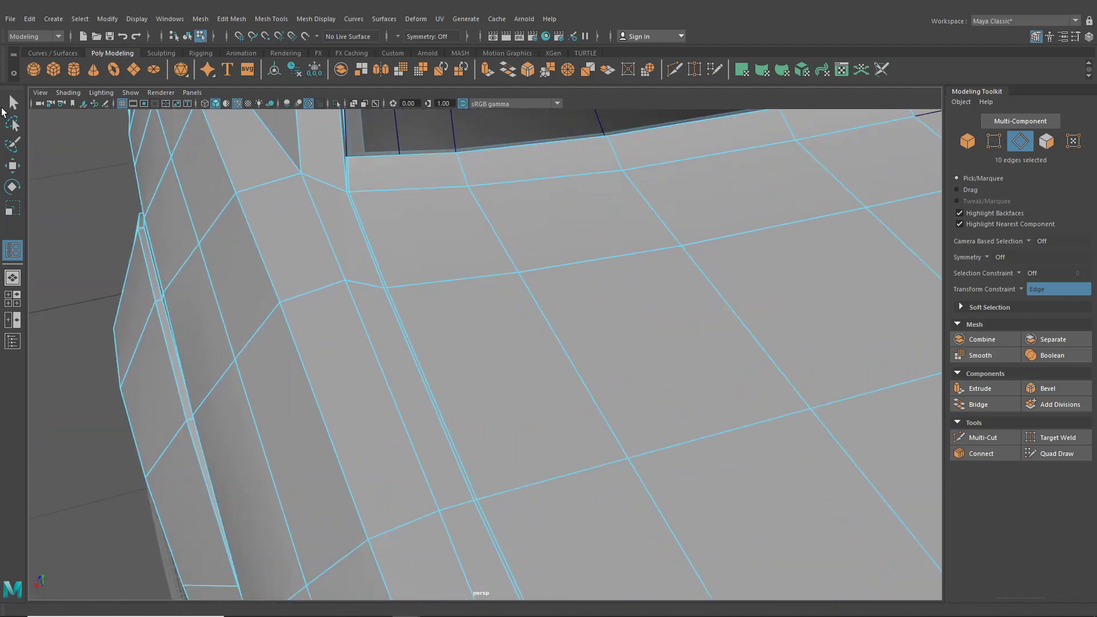
# Select the narrow strip of faces along the trunk's side seam, from the rear window corner to the rear edge, and delete it
pyautogui.press('q')
pyautogui.moveTo(432, 178); pyautogui.dragTo(428, 200, button='right')
pyautogui.click(349, 183)
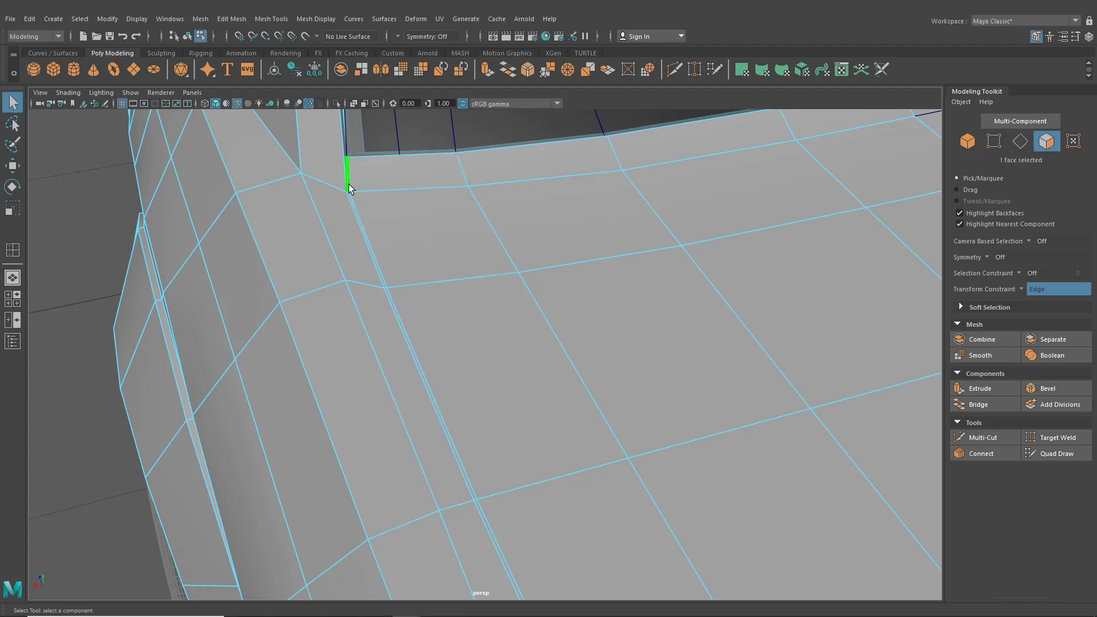
pyautogui.keyDown('shift'); pyautogui.click(357, 199); pyautogui.keyUp('shift')
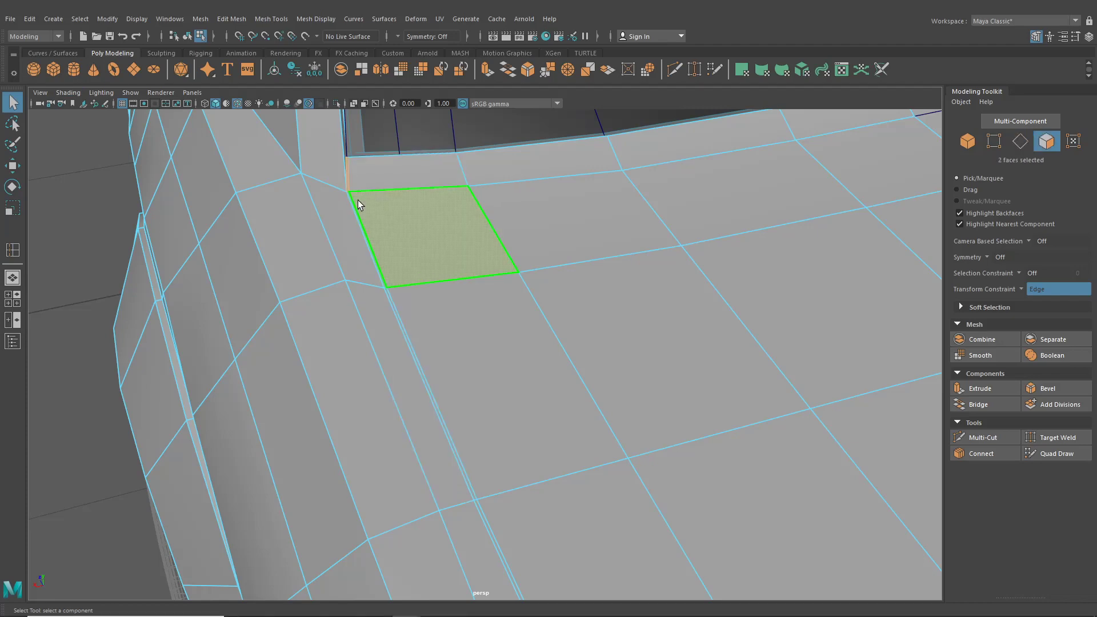
pyautogui.click(387, 293)
pyautogui.doubleClick(383, 282)
pyautogui.keyDown('alt'); pyautogui.moveTo(384, 284); pyautogui.dragTo(361, 242); pyautogui.keyUp('alt')
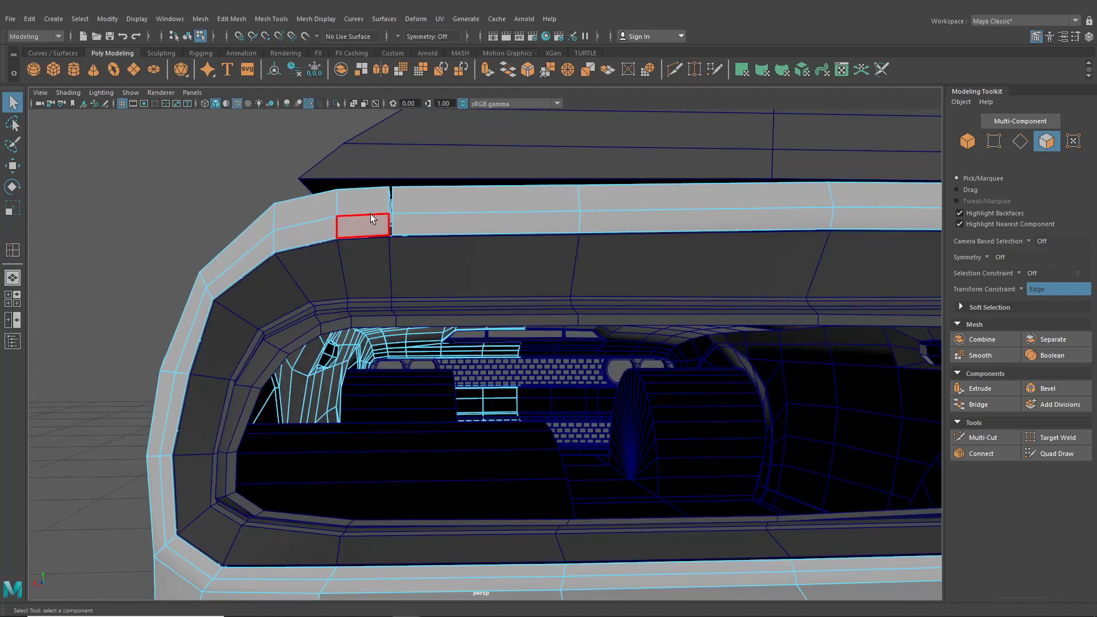
# Return to object mode, select the car body and isolate it in the perspective view
pyautogui.click(188, 37)
pyautogui.click(156, 188)
pyautogui.scroll(-5, 271, 235)
pyautogui.keyDown('alt'); pyautogui.moveTo(271, 234); pyautogui.dragTo(489, 256); pyautogui.keyUp('alt')
pyautogui.scroll(3, 413, 249)
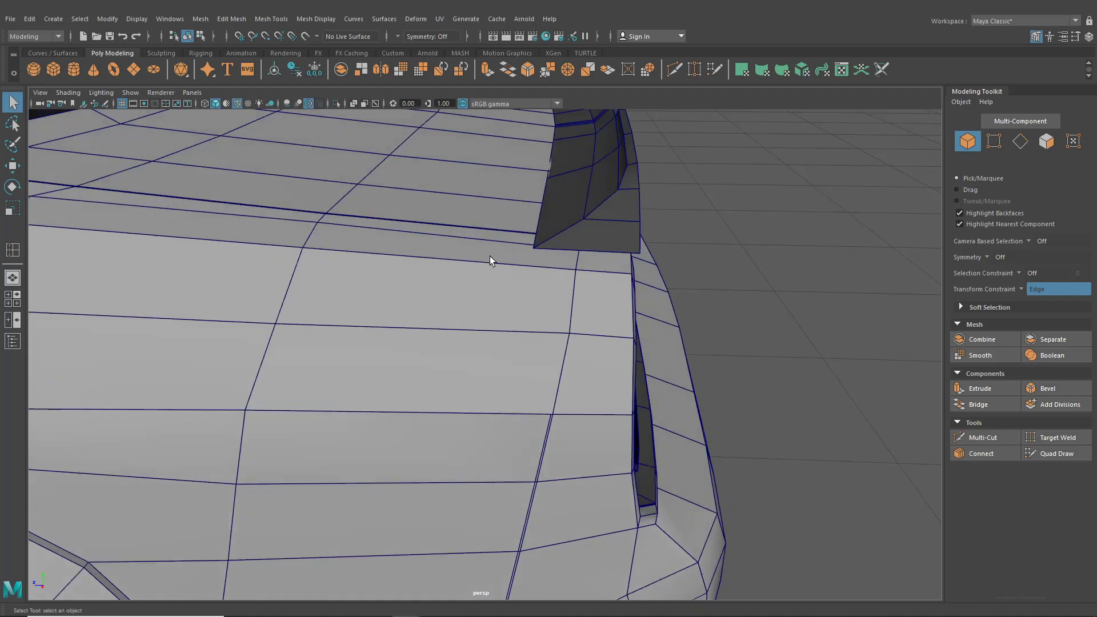
pyautogui.click(524, 294)
pyautogui.click(334, 104)
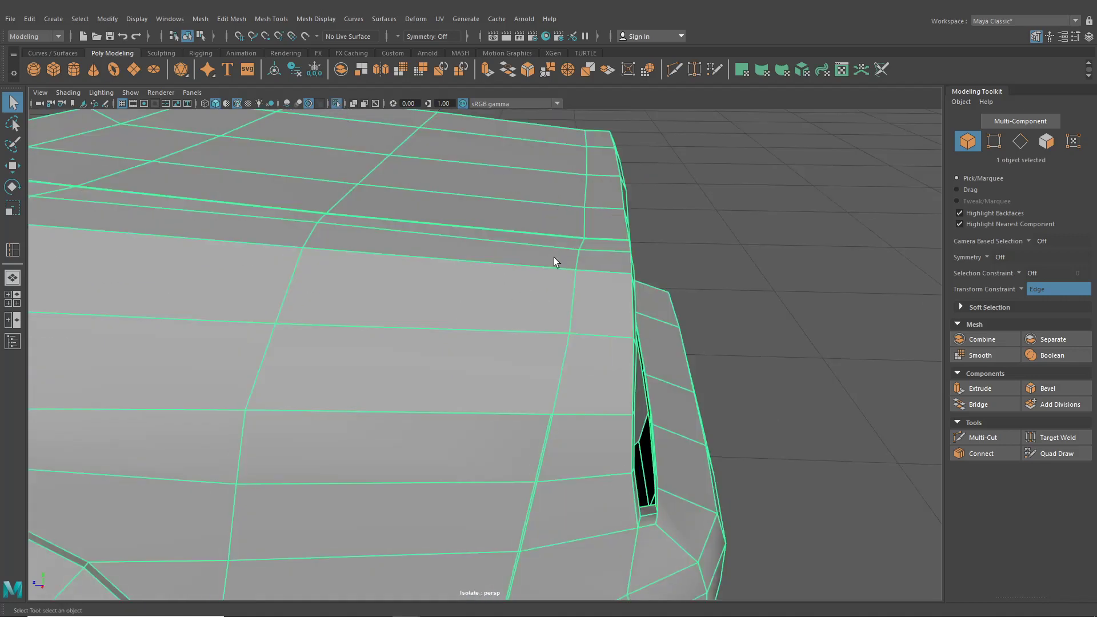
# Move the two fender vertices below the trunk seam near the rear edge slightly rearward along Z
pyautogui.moveTo(554, 257); pyautogui.dragTo(537, 290, button='right')
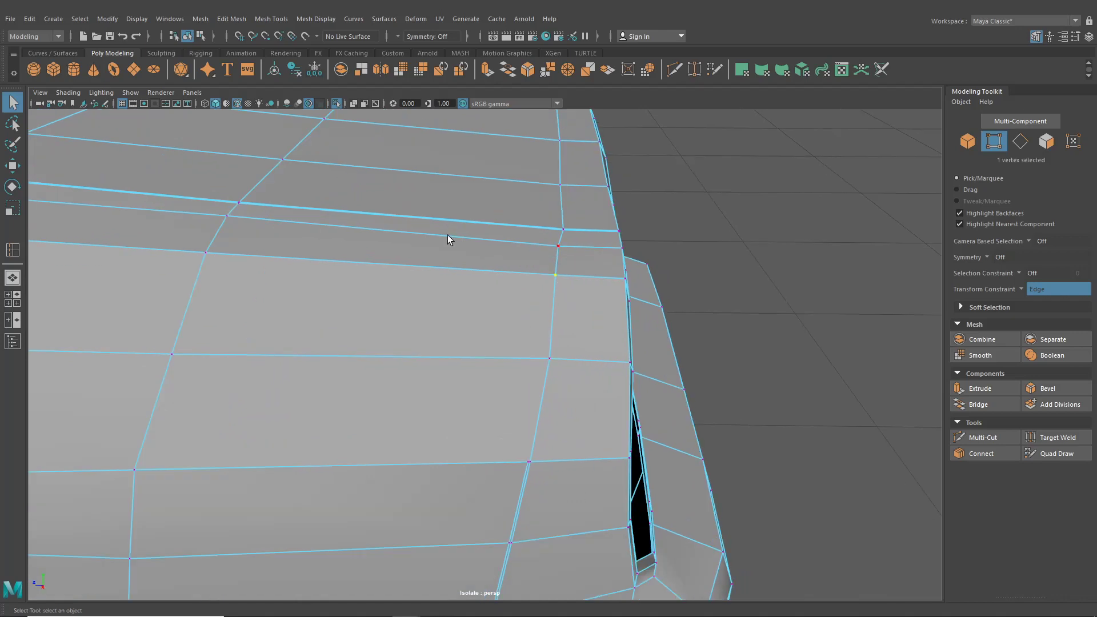
pyautogui.click(12, 165)
pyautogui.click(536, 242)
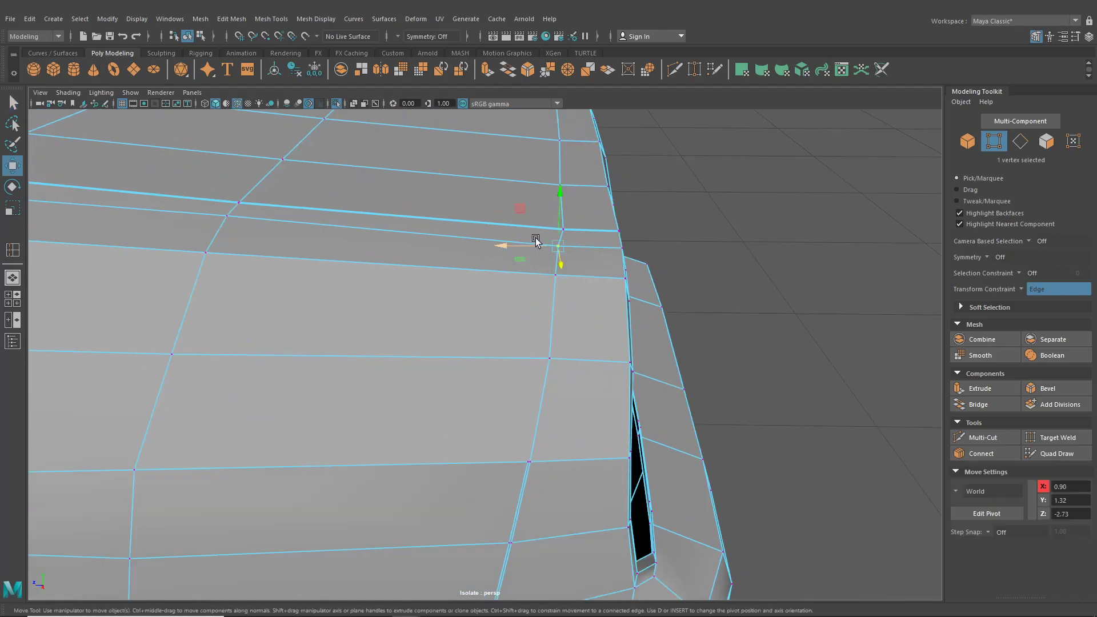
pyautogui.moveTo(519, 246); pyautogui.dragTo(524, 247)
pyautogui.moveTo(570, 273); pyautogui.dragTo(522, 279, button='middle')
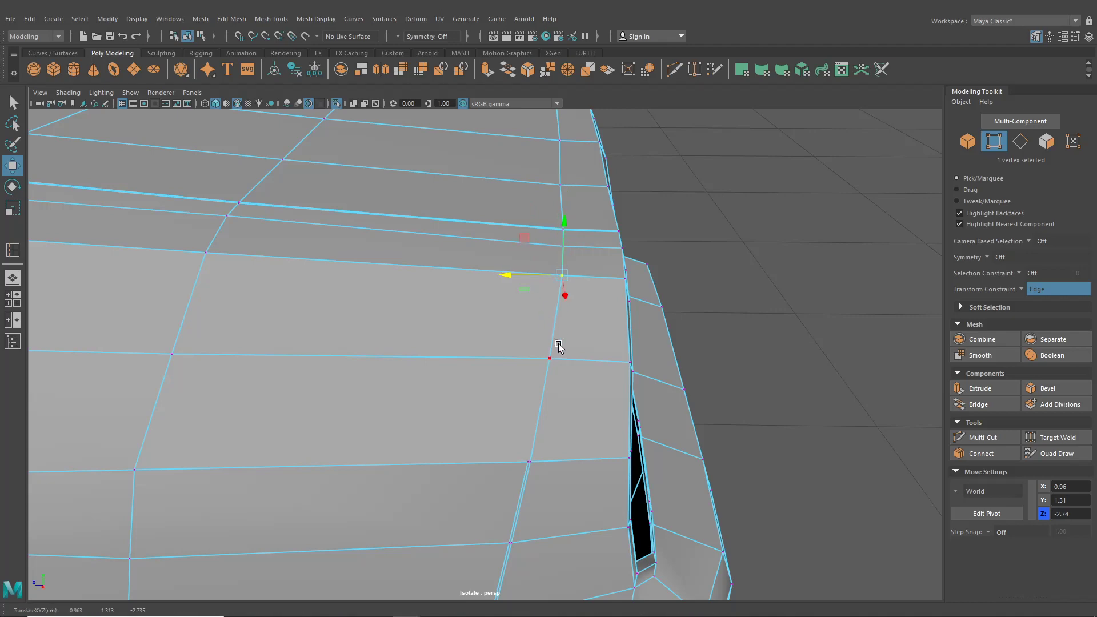
# Lower the fender vertex at the base of the rear pillar slightly along Y
pyautogui.keyDown('alt'); pyautogui.moveTo(559, 345); pyautogui.dragTo(400, 323); pyautogui.keyUp('alt')
pyautogui.keyDown('alt'); pyautogui.moveTo(400, 324); pyautogui.dragTo(583, 418, button='middle'); pyautogui.keyUp('alt')
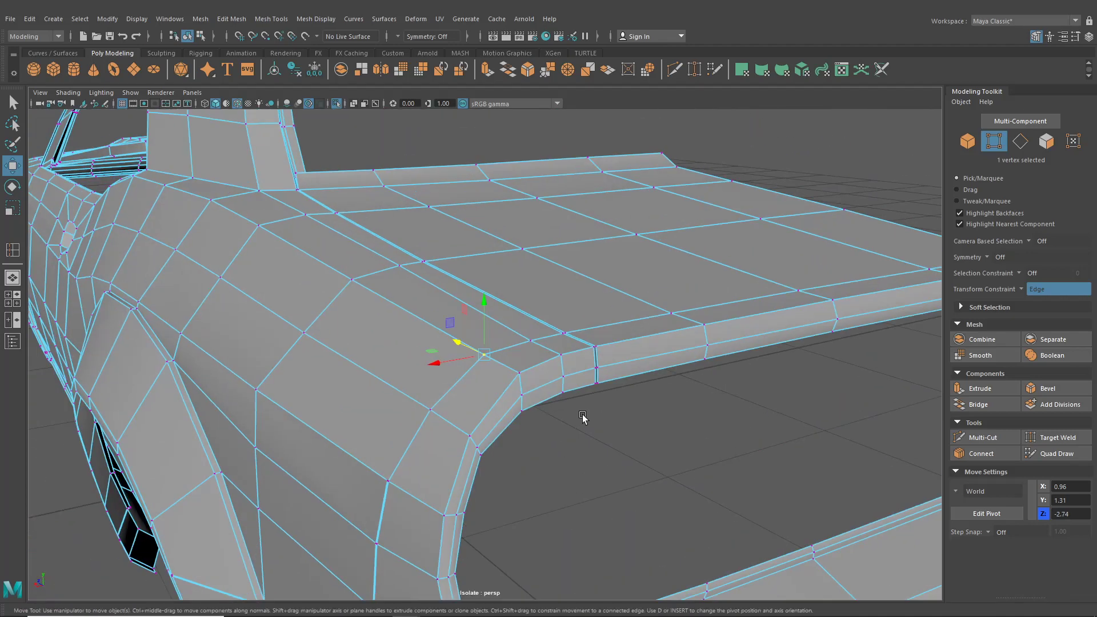
pyautogui.keyDown('alt'); pyautogui.moveTo(583, 417); pyautogui.dragTo(561, 412); pyautogui.keyUp('alt')
pyautogui.scroll(4, 455, 364)
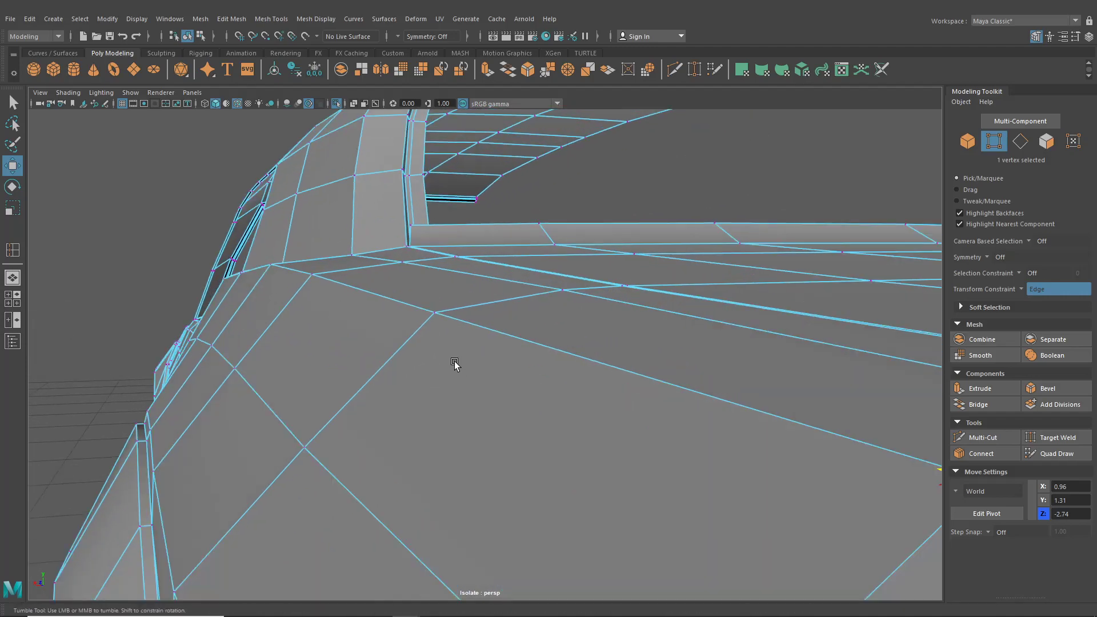
pyautogui.keyDown('alt'); pyautogui.moveTo(455, 364); pyautogui.dragTo(444, 275); pyautogui.keyUp('alt')
pyautogui.click(434, 185)
pyautogui.moveTo(433, 153); pyautogui.dragTo(433, 164)
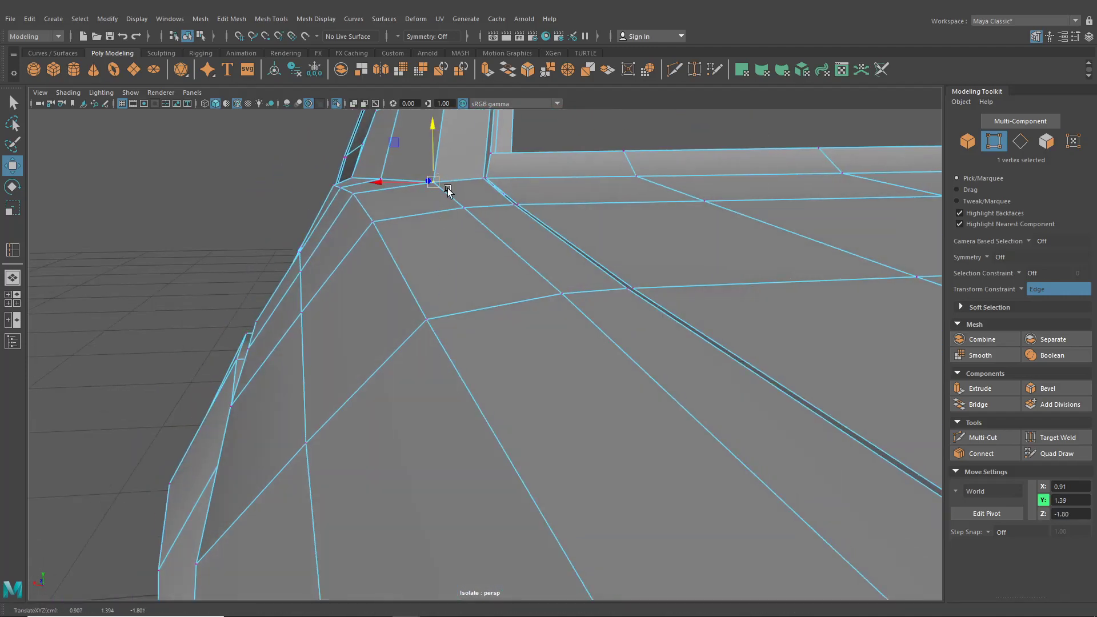
# Adjust the next fender vertex behind the pillar base and the sideways position of the vertex outboard of it
pyautogui.click(463, 208)
pyautogui.keyDown('alt'); pyautogui.moveTo(456, 243); pyautogui.dragTo(485, 227); pyautogui.keyUp('alt')
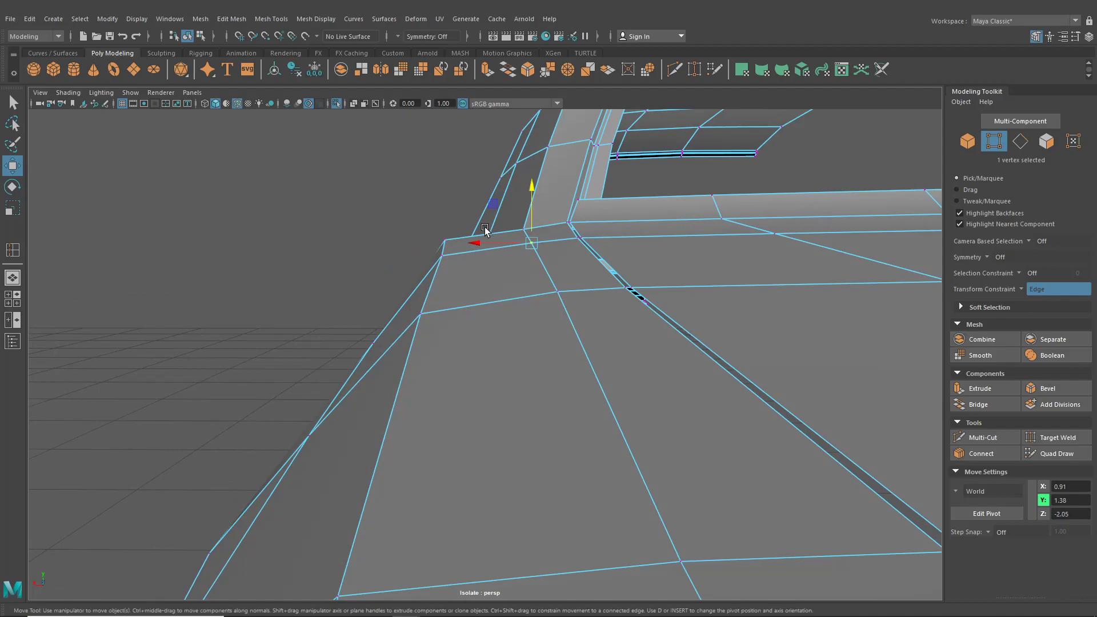
pyautogui.click(443, 261)
pyautogui.keyDown('alt'); pyautogui.moveTo(443, 260); pyautogui.dragTo(391, 254); pyautogui.keyUp('alt')
pyautogui.scroll(-4, 481, 283)
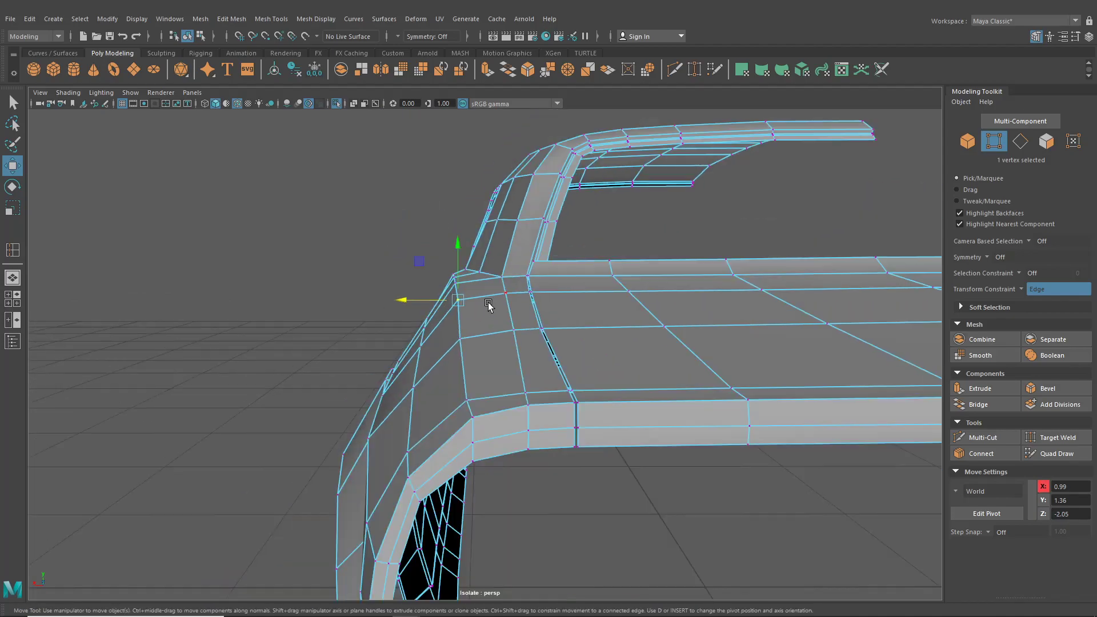
# Multi-Cut from the open end of the fender seam gap up close beside the vertical edge to the trunk seam
pyautogui.keyDown('alt'); pyautogui.moveTo(488, 306); pyautogui.dragTo(546, 220); pyautogui.keyUp('alt')
pyautogui.click(675, 70)
pyautogui.scroll(2, 617, 191)
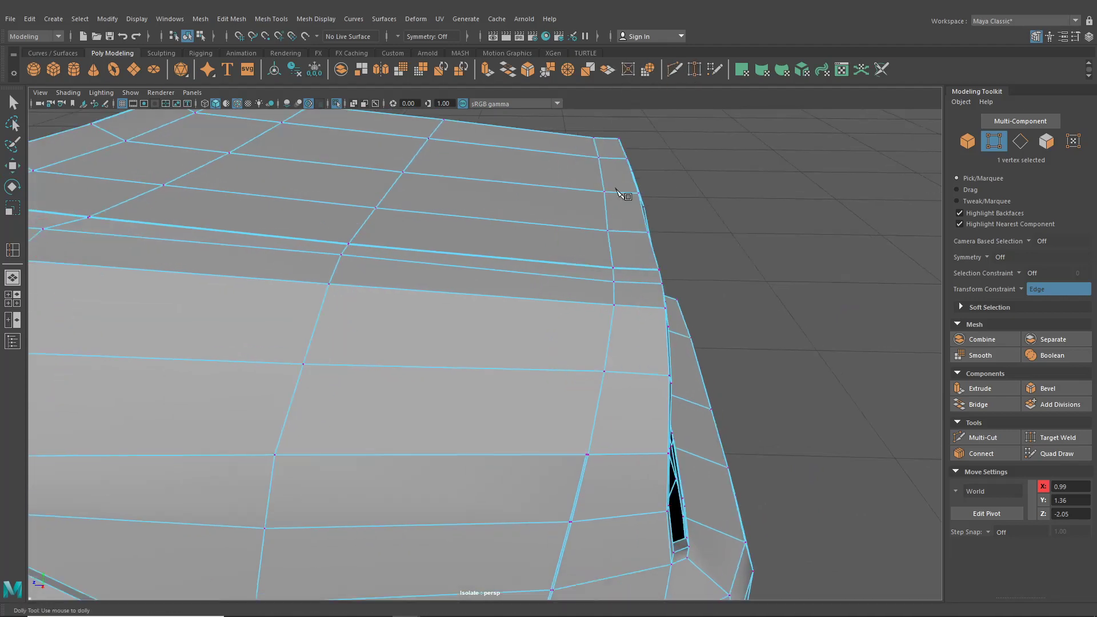
pyautogui.keyDown('alt'); pyautogui.moveTo(619, 191); pyautogui.dragTo(433, 368, button='right'); pyautogui.keyUp('alt')
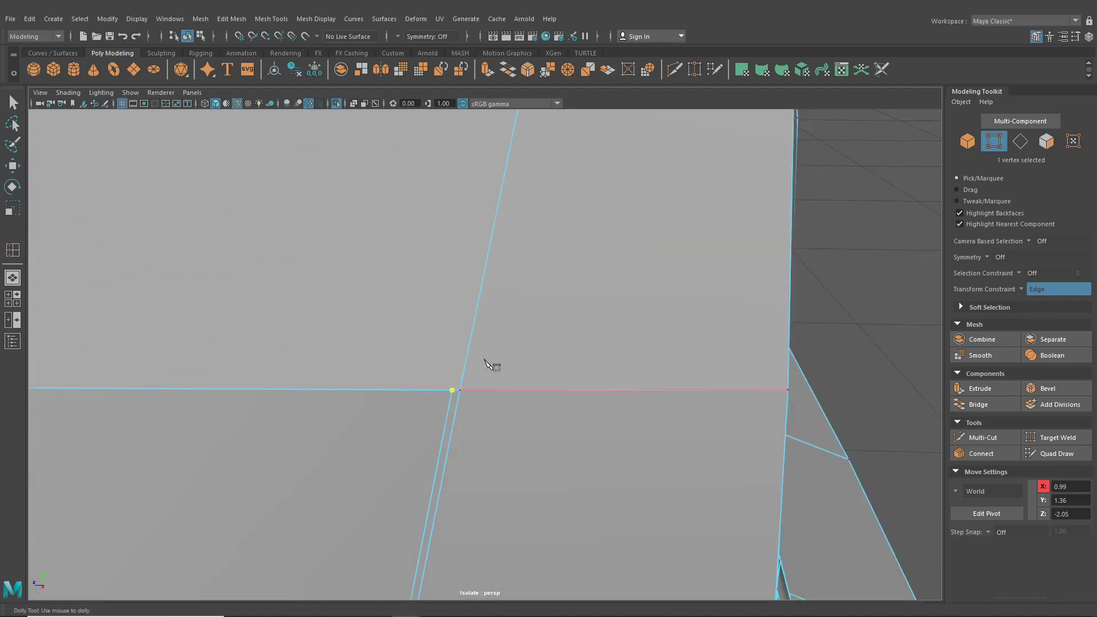
pyautogui.keyDown('alt'); pyautogui.moveTo(490, 364); pyautogui.dragTo(482, 338); pyautogui.keyUp('alt')
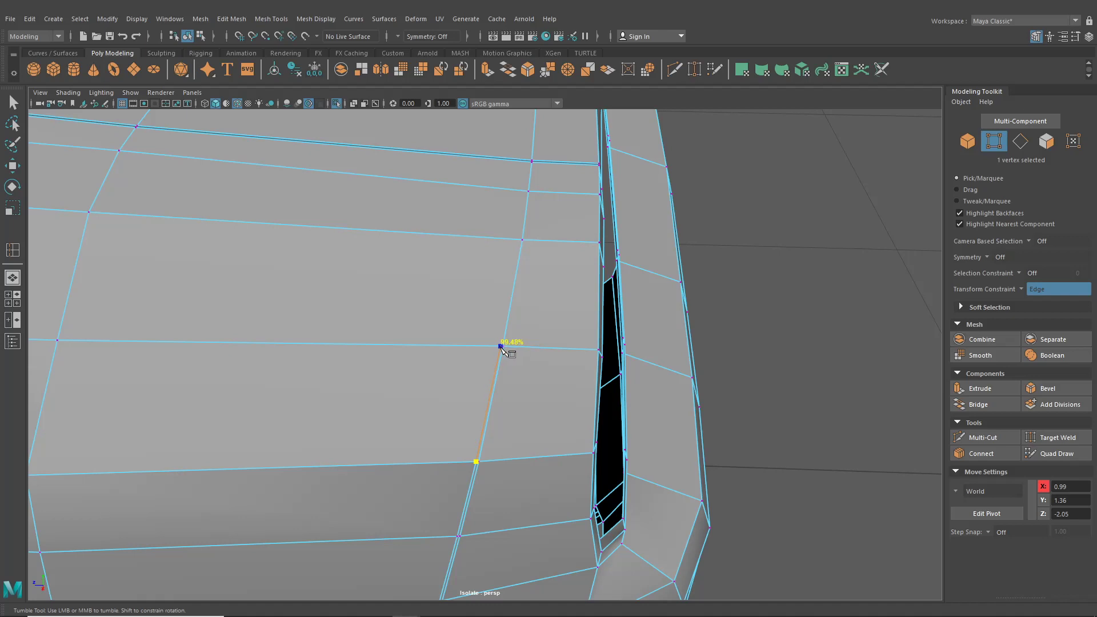
pyautogui.scroll(4, 525, 292)
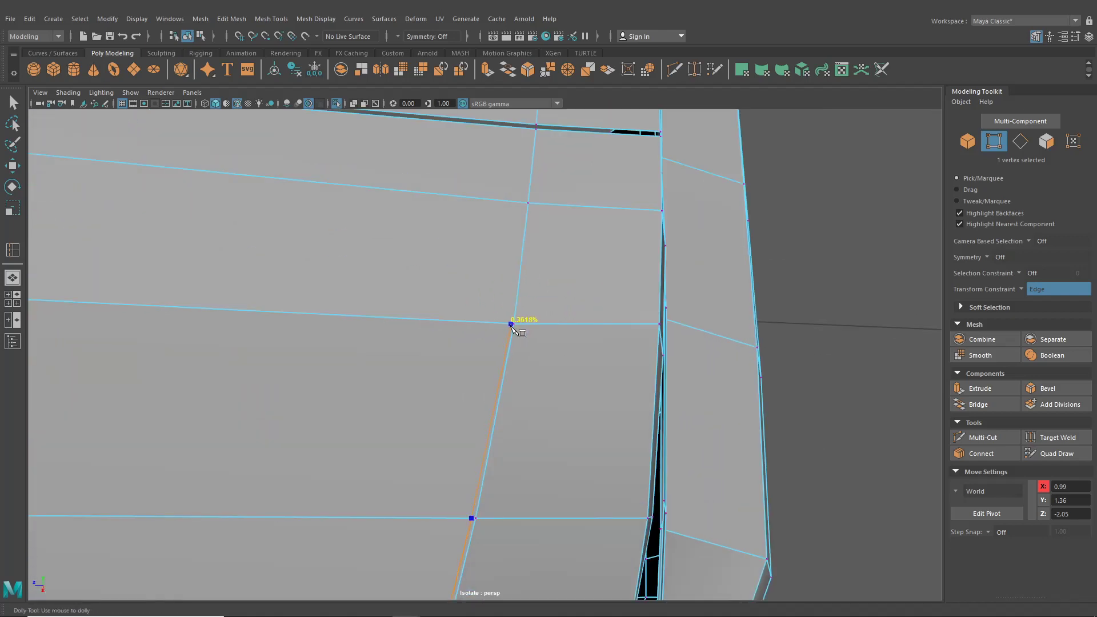
pyautogui.click(512, 322)
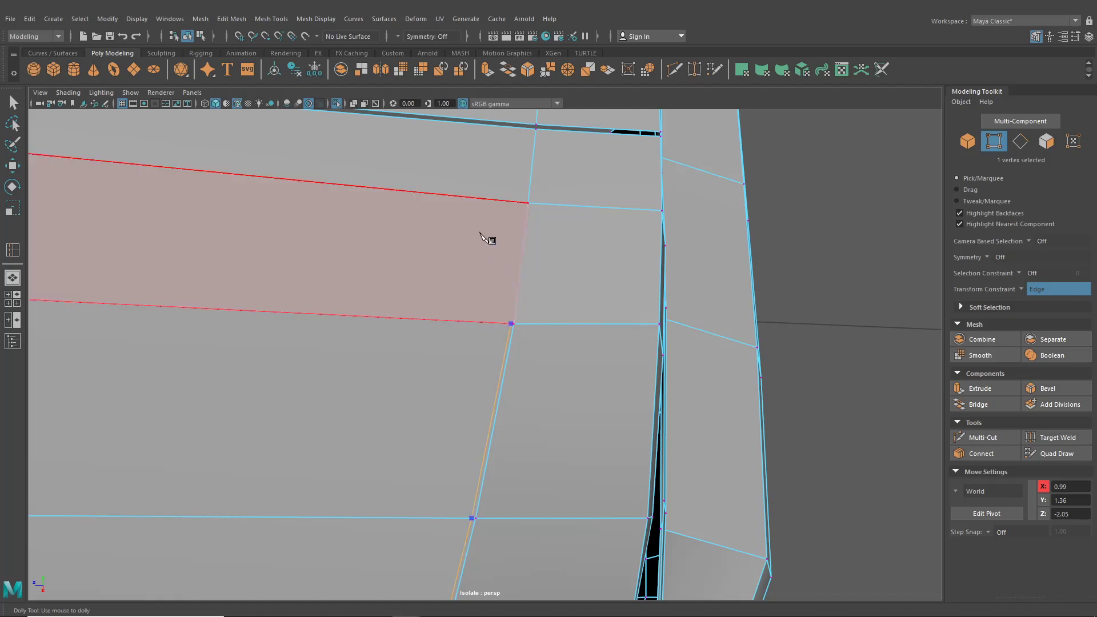
pyautogui.click(521, 198)
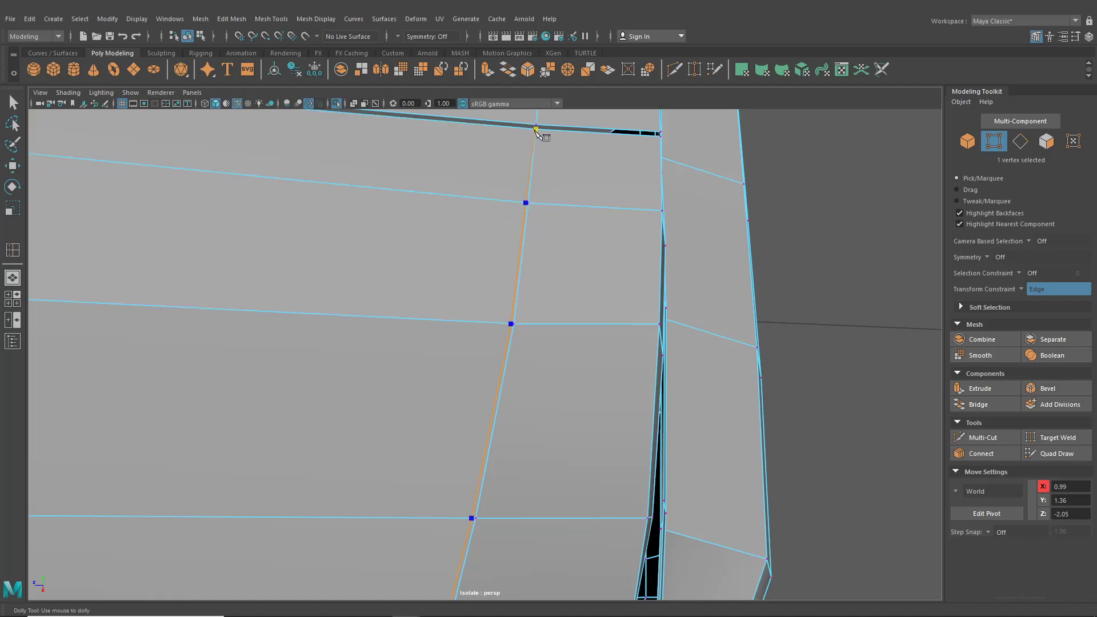
pyautogui.click(534, 129)
pyautogui.keyDown('alt'); pyautogui.moveTo(530, 146); pyautogui.dragTo(457, 269, button='right'); pyautogui.keyUp('alt')
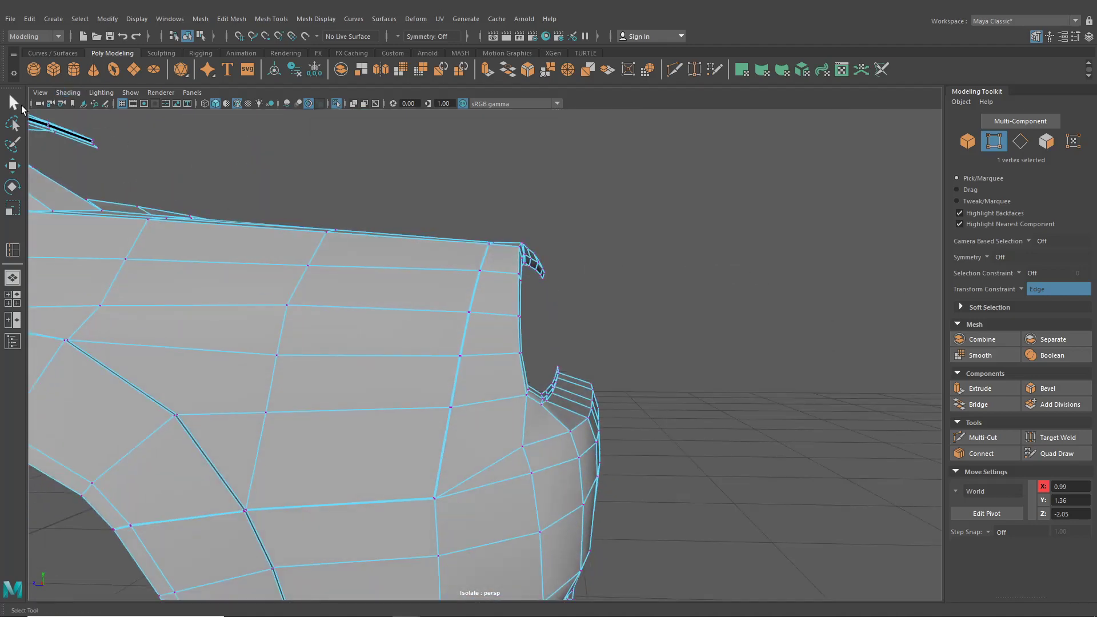
# Select the narrow strip of faces along the rear fender seam up to the trunk and delete it
pyautogui.click(13, 103)
pyautogui.moveTo(343, 282); pyautogui.dragTo(346, 313, button='right')
pyautogui.keyDown('alt'); pyautogui.moveTo(387, 356); pyautogui.dragTo(428, 374, button='right'); pyautogui.keyUp('alt')
pyautogui.click(423, 347)
pyautogui.keyDown('shift'); pyautogui.doubleClick(419, 363); pyautogui.keyUp('shift')
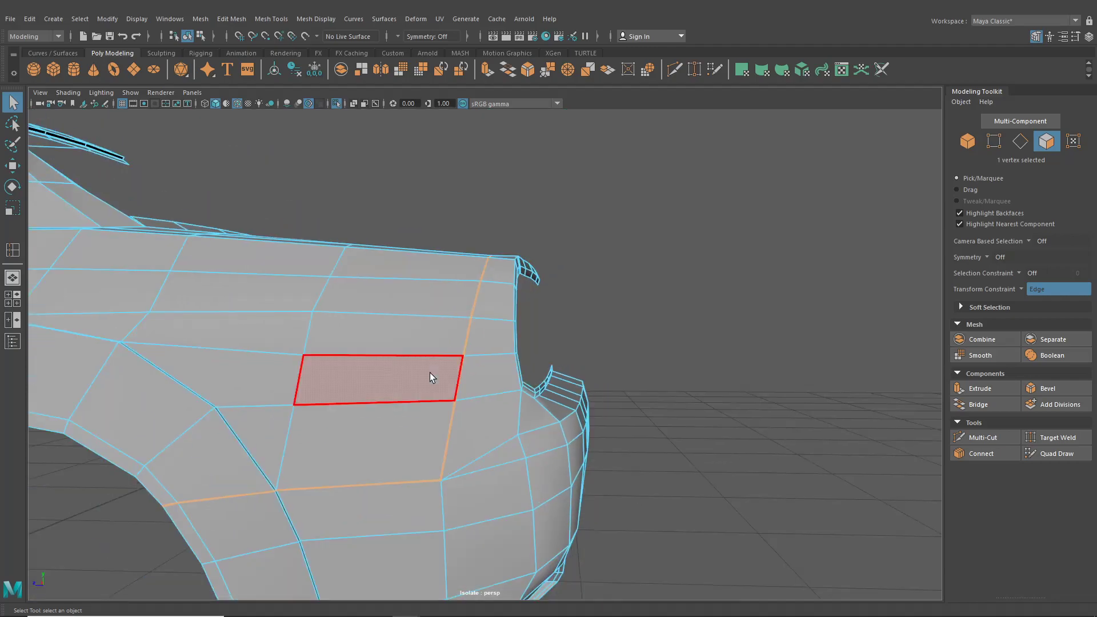
pyautogui.keyDown('alt'); pyautogui.moveTo(437, 372); pyautogui.dragTo(300, 329); pyautogui.keyUp('alt')
# Switch to vertex editing with the Move tool and set the transform constraint to Off
pyautogui.moveTo(302, 291); pyautogui.dragTo(259, 306, button='right')
pyautogui.keyDown('alt'); pyautogui.moveTo(259, 306); pyautogui.dragTo(423, 366); pyautogui.keyUp('alt')
pyautogui.click(13, 166)
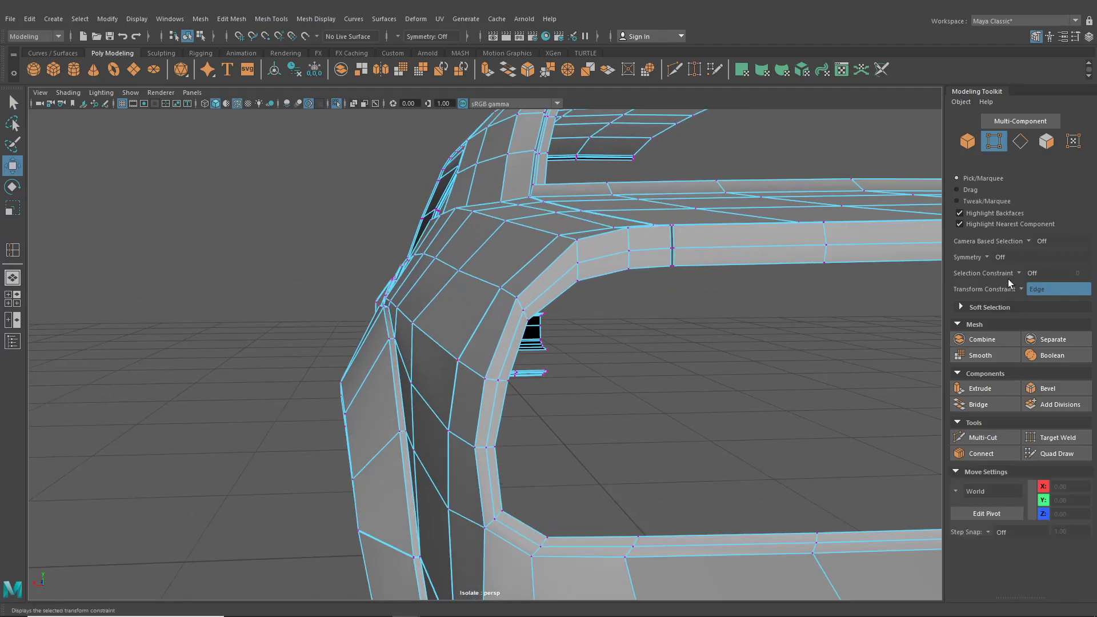
pyautogui.click(1035, 290)
pyautogui.click(1029, 297)
# Raise three neighbouring vertices along the row above the rear wheel arch to about Y 1.29
pyautogui.scroll(4, 600, 289)
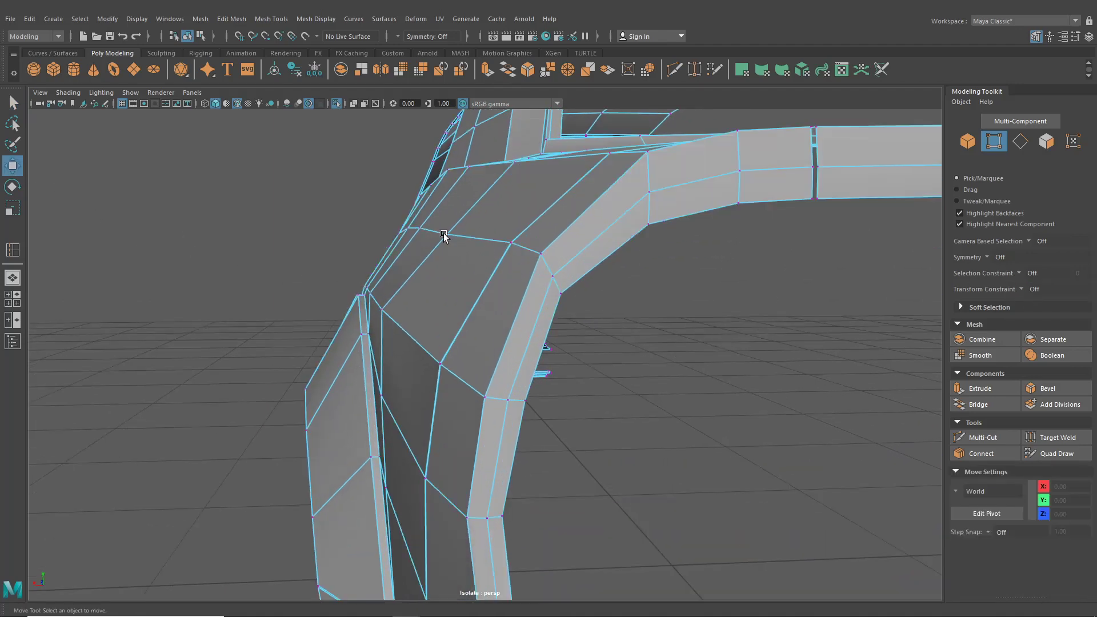
pyautogui.click(441, 231)
pyautogui.moveTo(440, 231)
pyautogui.keyDown('alt'); pyautogui.mouseDown()
pyautogui.moveTo(492, 263)
pyautogui.moveTo(433, 231)
pyautogui.mouseUp(); pyautogui.keyUp('alt')
pyautogui.keyDown('alt'); pyautogui.moveTo(434, 231); pyautogui.dragTo(461, 234); pyautogui.keyUp('alt')
pyautogui.moveTo(418, 192); pyautogui.dragTo(678, 237)
pyautogui.click(414, 239)
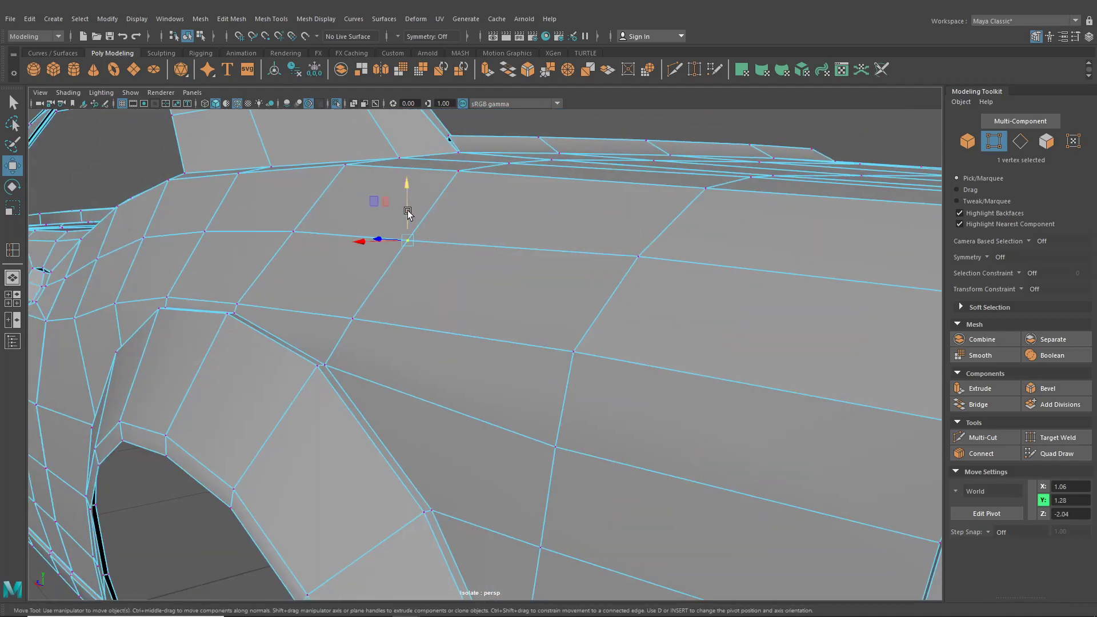
pyautogui.moveTo(407, 213); pyautogui.dragTo(407, 206)
pyautogui.click(295, 230)
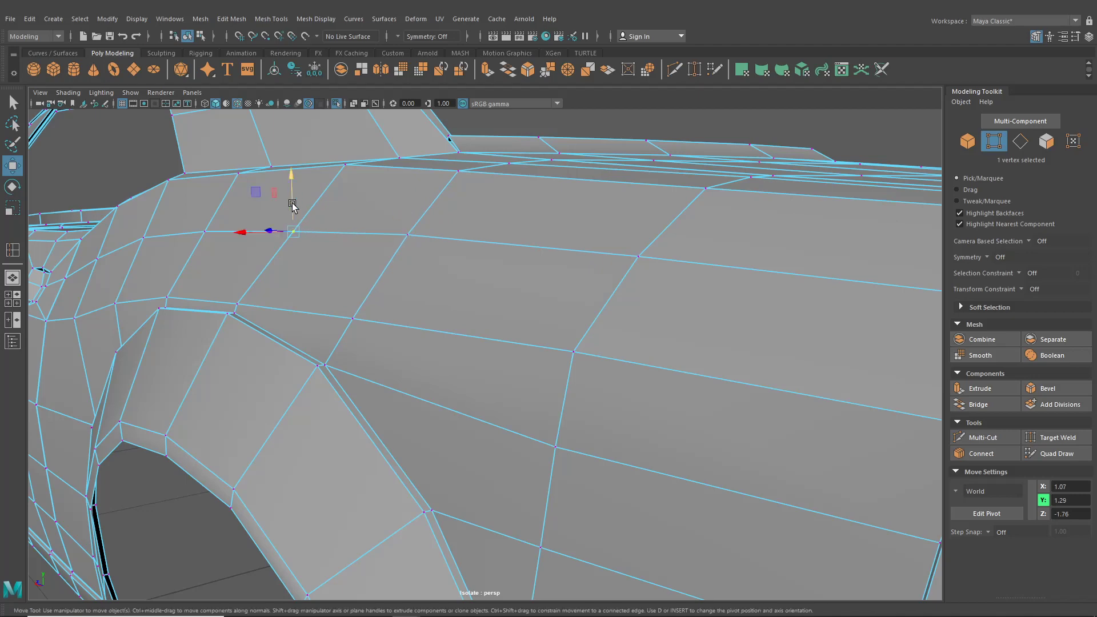
pyautogui.click(204, 231)
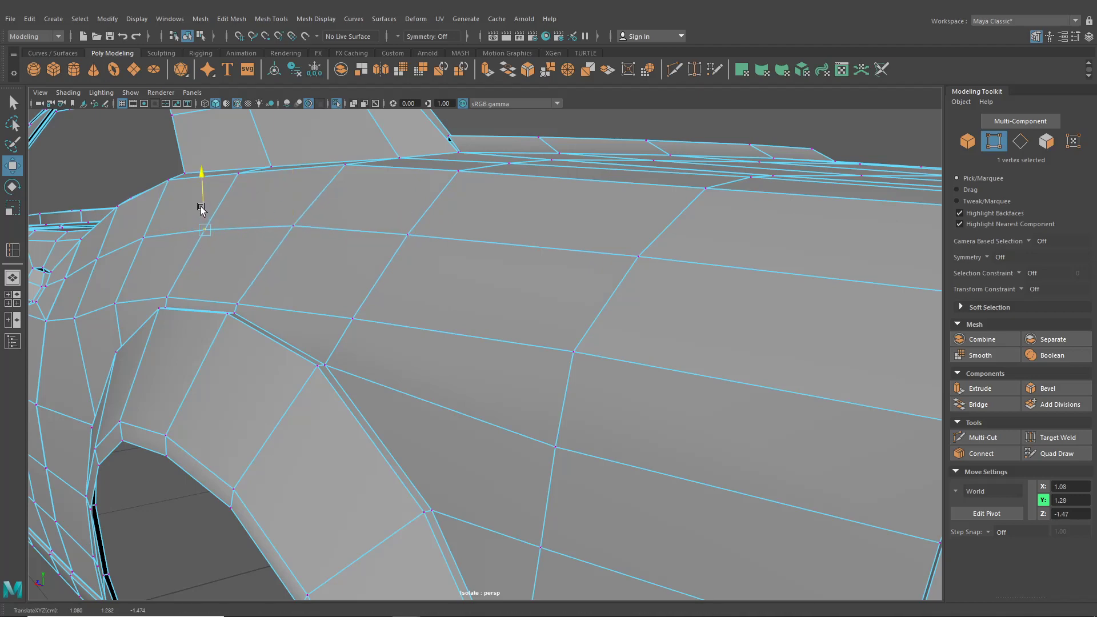
pyautogui.moveTo(202, 209); pyautogui.dragTo(502, 358)
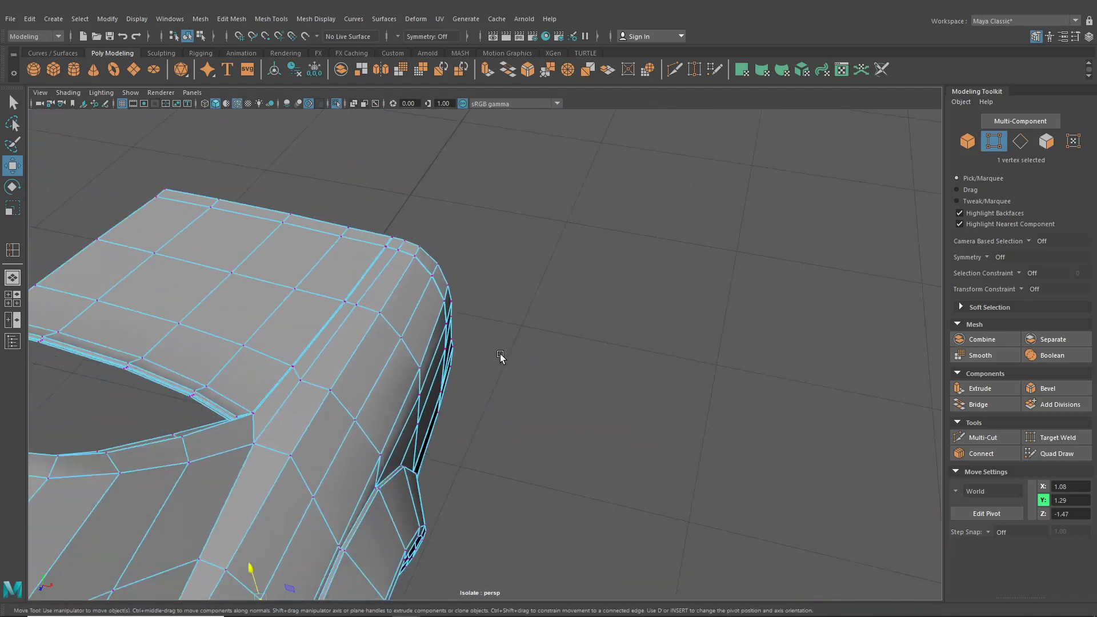
# Move the same three upper fender vertices slightly outward along X to smooth the curve beside the rear pillar
pyautogui.keyDown('alt'); pyautogui.moveTo(502, 358); pyautogui.dragTo(549, 279, button='middle'); pyautogui.keyUp('alt')
pyautogui.keyDown('alt'); pyautogui.moveTo(548, 280); pyautogui.dragTo(553, 270); pyautogui.keyUp('alt')
pyautogui.click(432, 269)
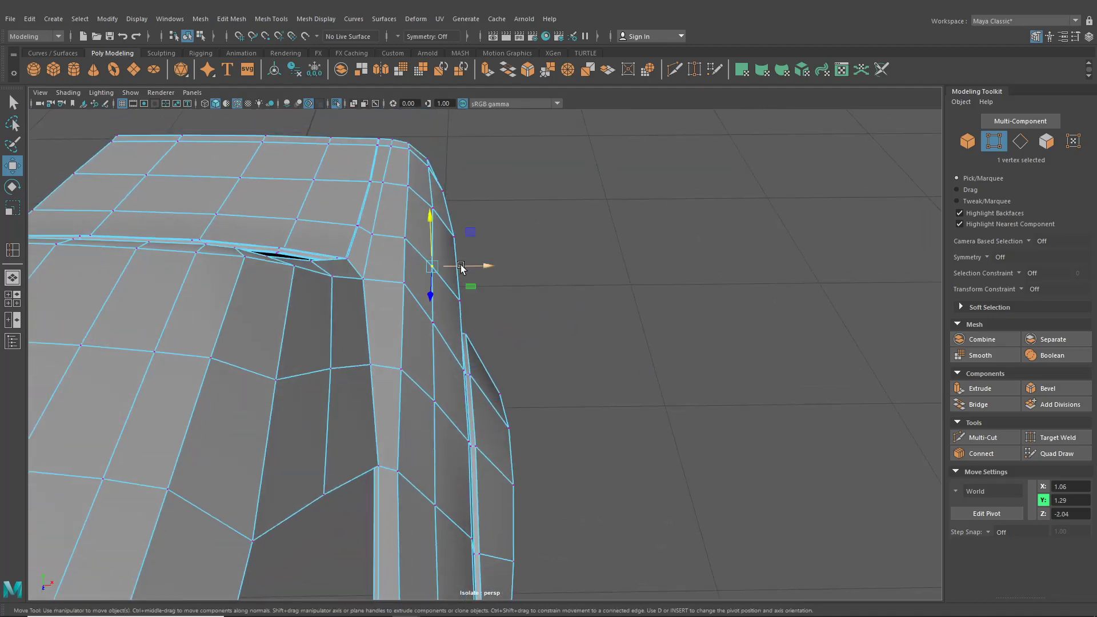
pyautogui.moveTo(461, 267); pyautogui.dragTo(463, 267)
pyautogui.click(434, 324)
pyautogui.moveTo(448, 332); pyautogui.dragTo(461, 324)
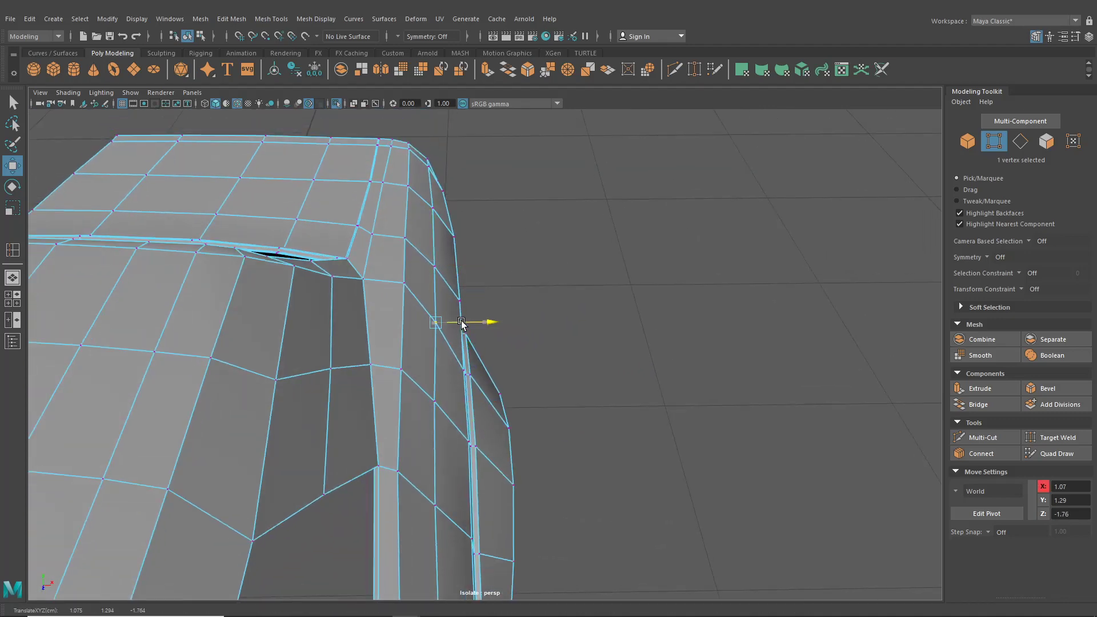
pyautogui.moveTo(460, 399); pyautogui.dragTo(461, 399)
# Shift the next two vertices farther forward in that fender row slightly outward along X
pyautogui.click(436, 502)
pyautogui.keyDown('alt'); pyautogui.moveTo(436, 501); pyautogui.dragTo(419, 293, button='middle'); pyautogui.keyUp('alt')
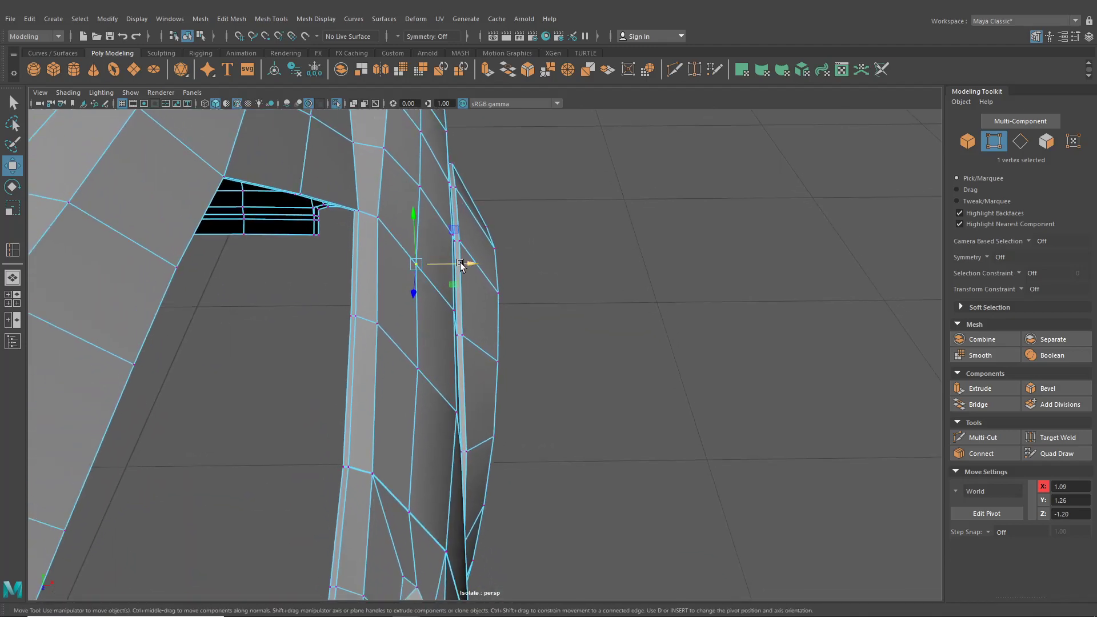
pyautogui.moveTo(460, 266); pyautogui.dragTo(466, 265)
pyautogui.click(449, 358)
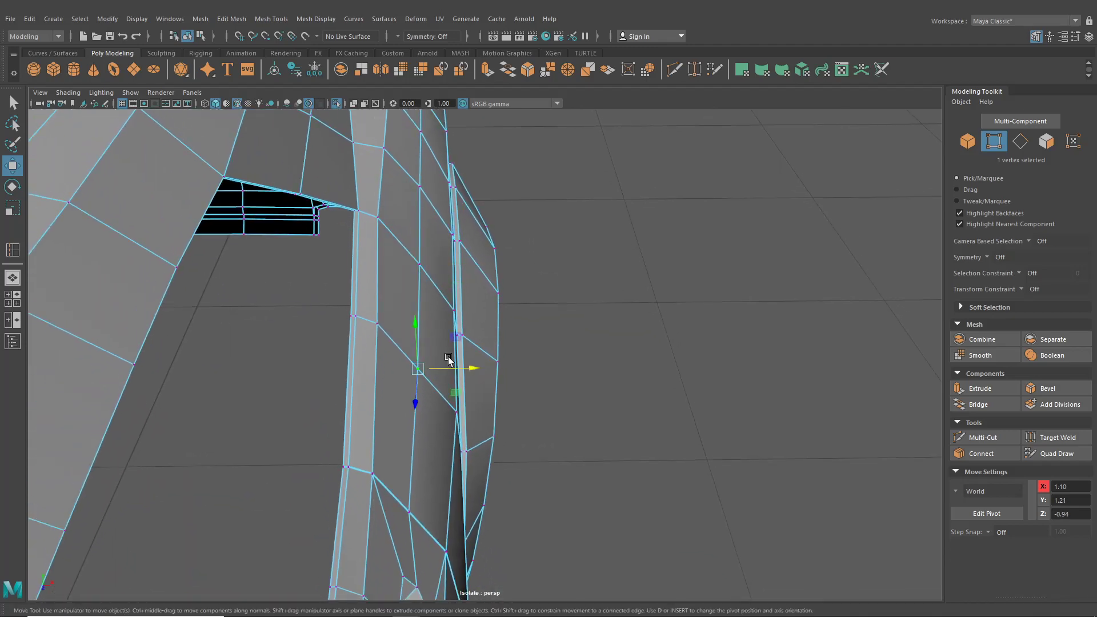
pyautogui.moveTo(463, 366); pyautogui.dragTo(466, 367)
# Check the smoothed rear fender row and return the car body to object mode
pyautogui.scroll(-4, 519, 377)
pyautogui.keyDown('alt'); pyautogui.moveTo(510, 397); pyautogui.dragTo(343, 434); pyautogui.keyUp('alt')
pyautogui.scroll(3, 319, 397)
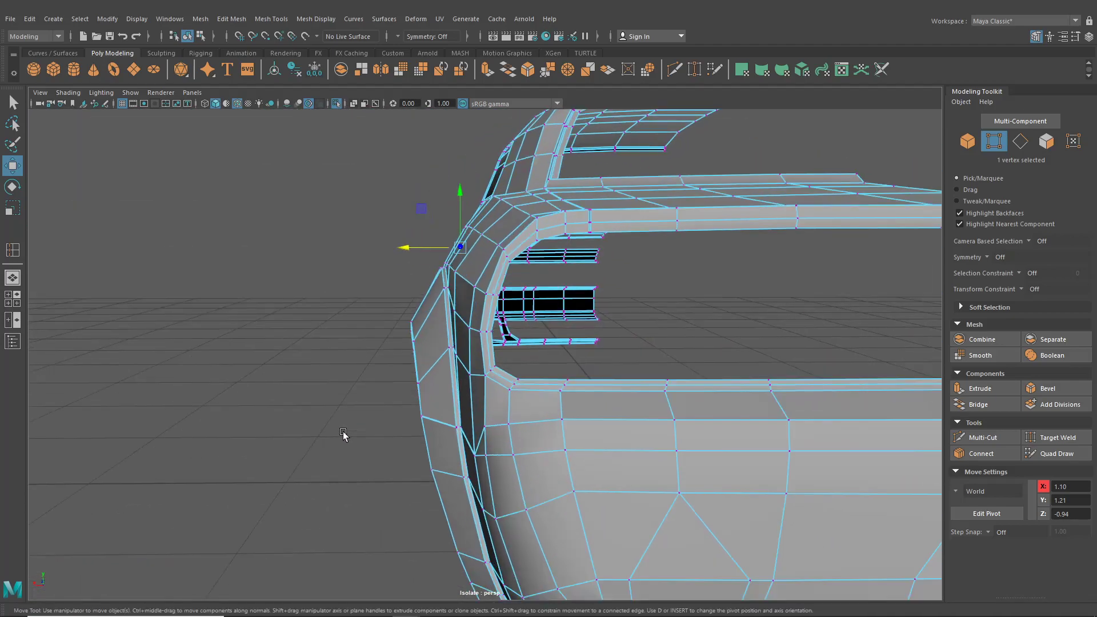
pyautogui.click(481, 237)
pyautogui.keyDown('alt'); pyautogui.moveTo(464, 273); pyautogui.dragTo(643, 317); pyautogui.keyUp('alt')
pyautogui.scroll(-4, 476, 287)
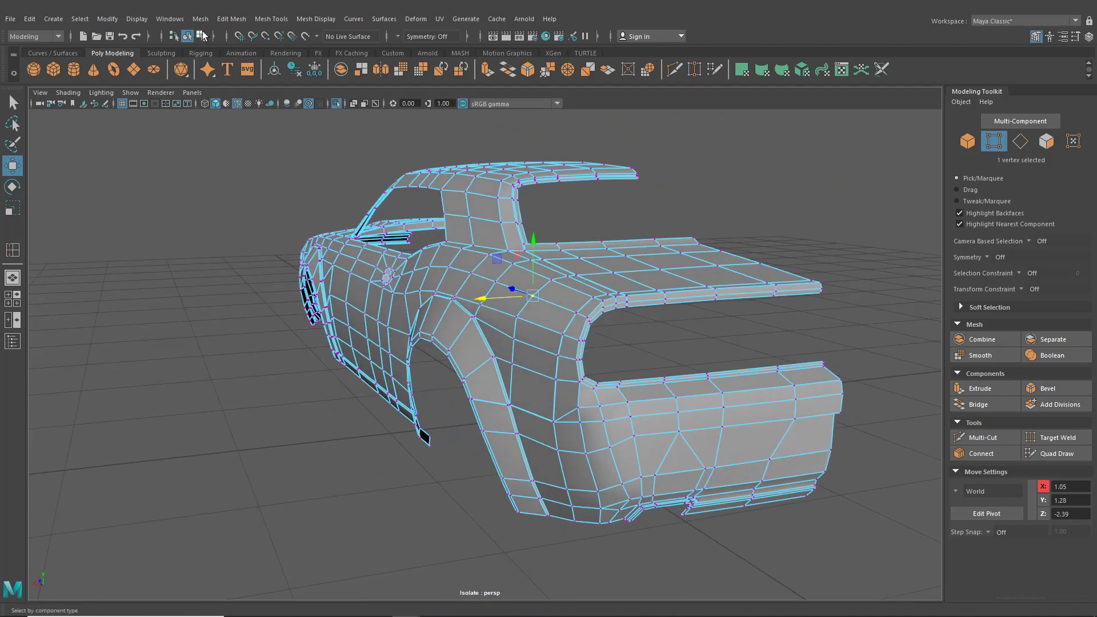
pyautogui.click(187, 36)
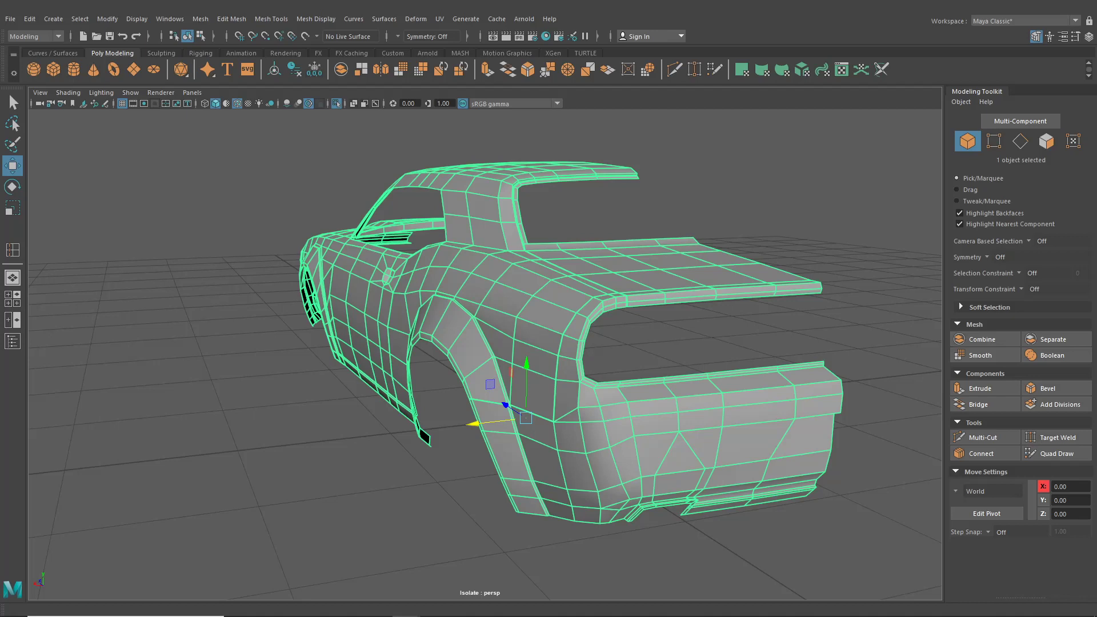
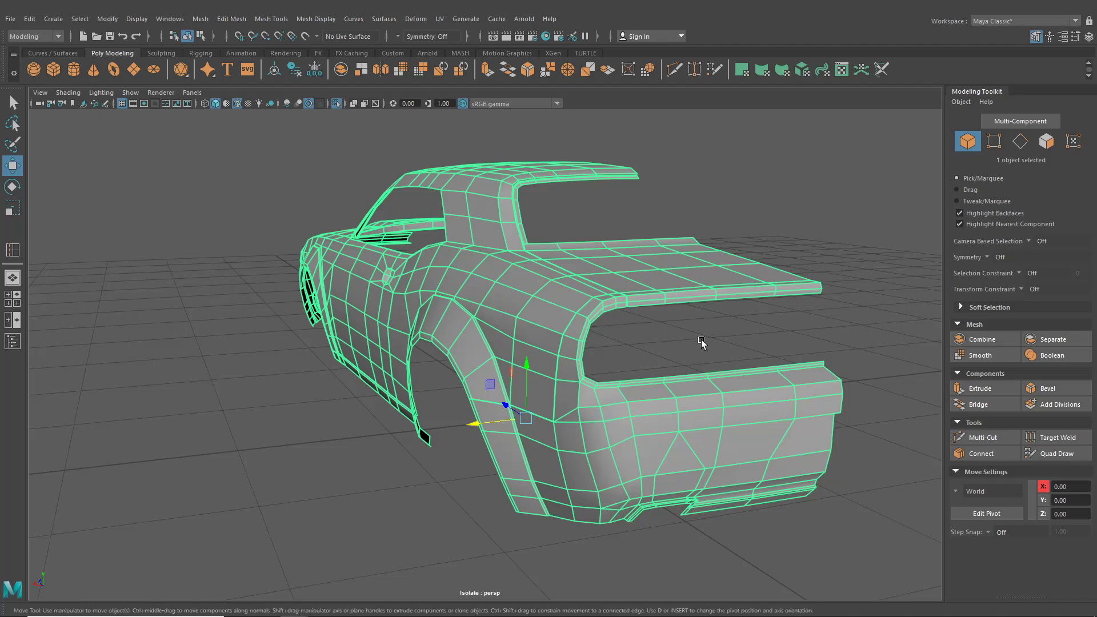
# In the side view, lower the vertices where the lower bumper seam meets the vertical line behind the wheel arch onto the blueprint line
pyautogui.keyDown('alt'); pyautogui.moveTo(702, 339); pyautogui.dragTo(652, 379); pyautogui.keyUp('alt')
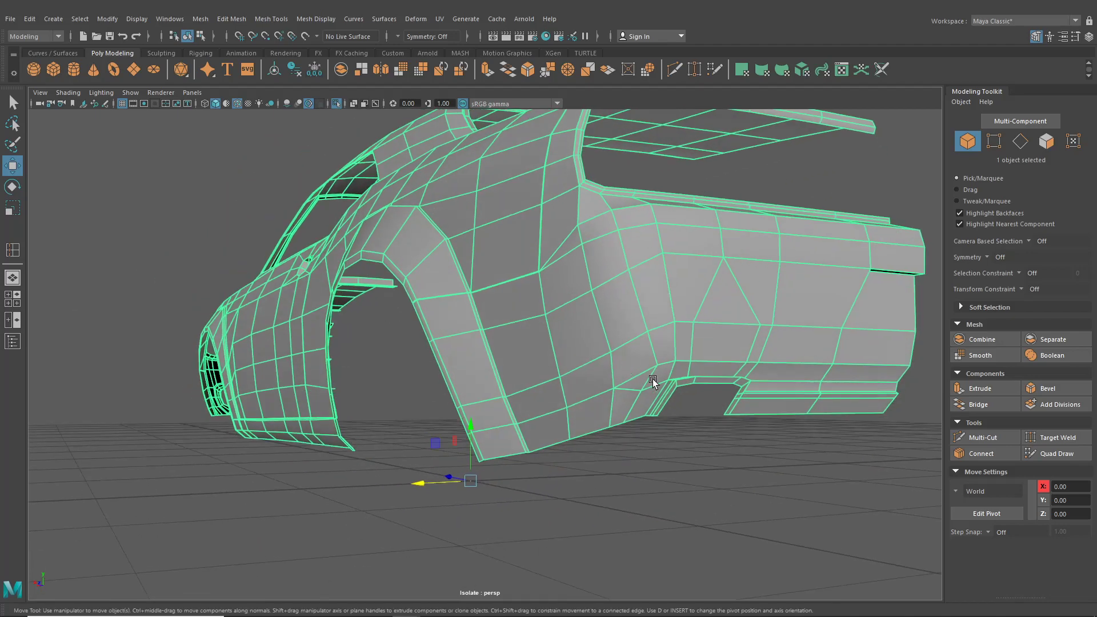
pyautogui.click(10, 302)
pyautogui.press('space')
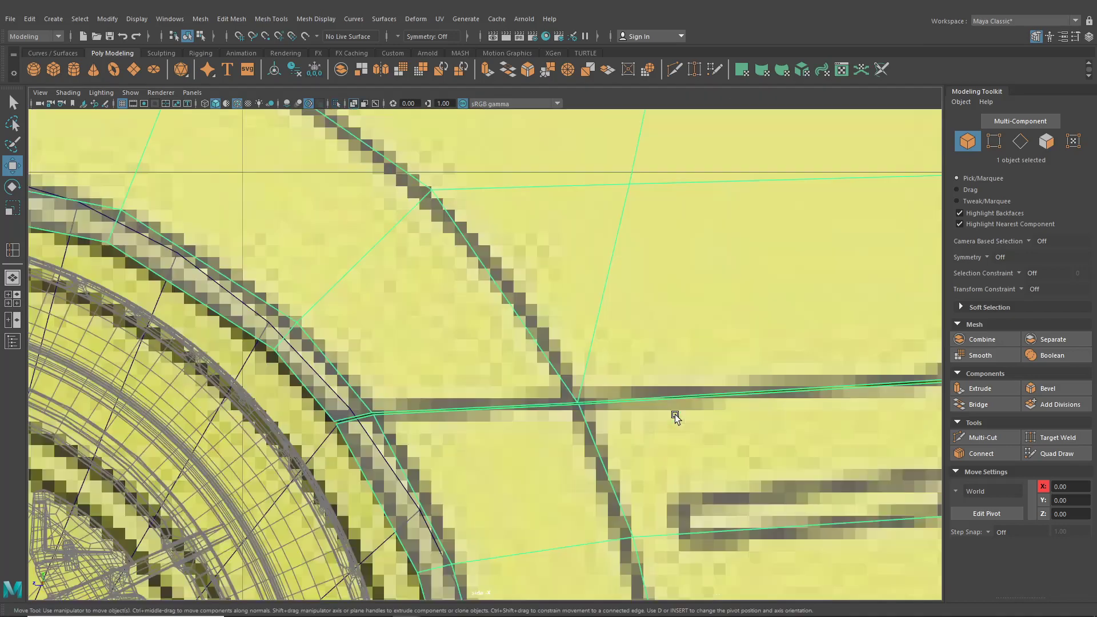
pyautogui.scroll(-10, 673, 411)
pyautogui.keyDown('alt'); pyautogui.moveTo(674, 412); pyautogui.dragTo(633, 374, button='middle'); pyautogui.keyUp('alt')
pyautogui.scroll(3, 621, 402)
pyautogui.scroll(7, 620, 401)
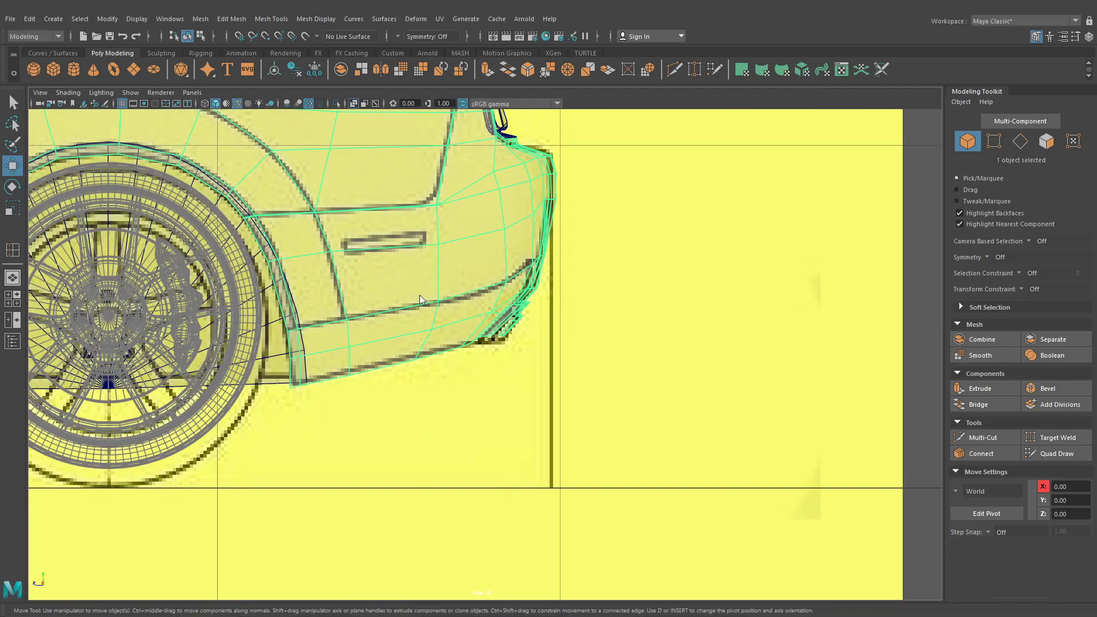
pyautogui.moveTo(419, 295); pyautogui.dragTo(361, 284, button='right')
pyautogui.scroll(3, 363, 311)
pyautogui.scroll(1, 364, 317)
pyautogui.keyDown('alt'); pyautogui.moveTo(364, 318); pyautogui.dragTo(476, 354, button='middle'); pyautogui.keyUp('alt')
pyautogui.moveTo(351, 318); pyautogui.dragTo(377, 346)
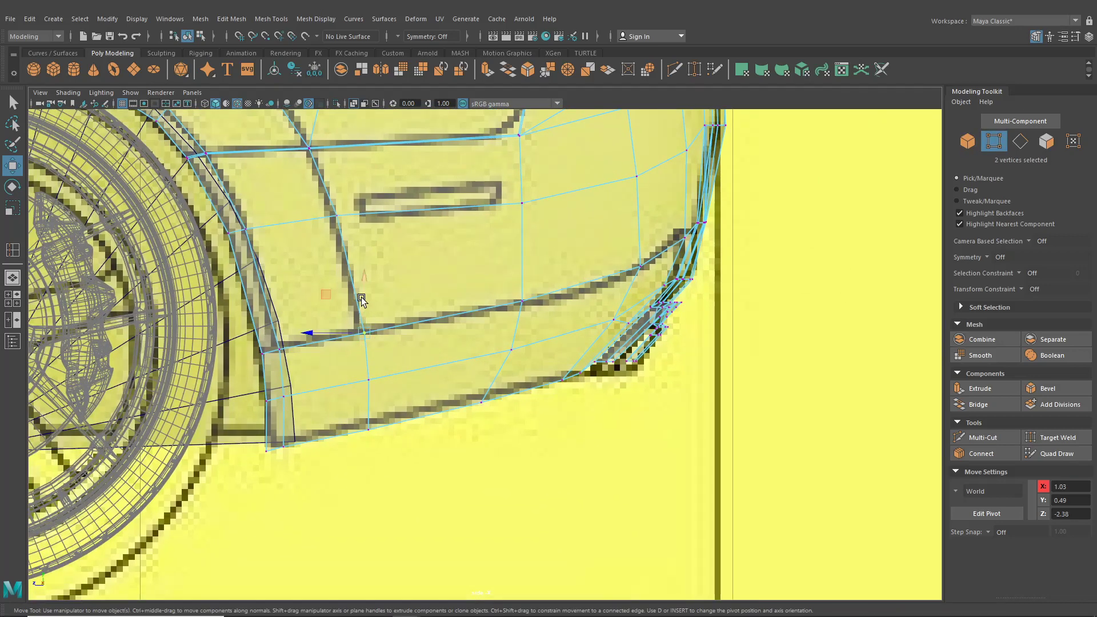
pyautogui.moveTo(364, 295); pyautogui.dragTo(364, 297)
# Lower the next two vertices rearward along the lower bumper seam to match the blueprint line in the side view
pyautogui.moveTo(503, 281); pyautogui.dragTo(553, 316)
pyautogui.moveTo(523, 262); pyautogui.dragTo(523, 270)
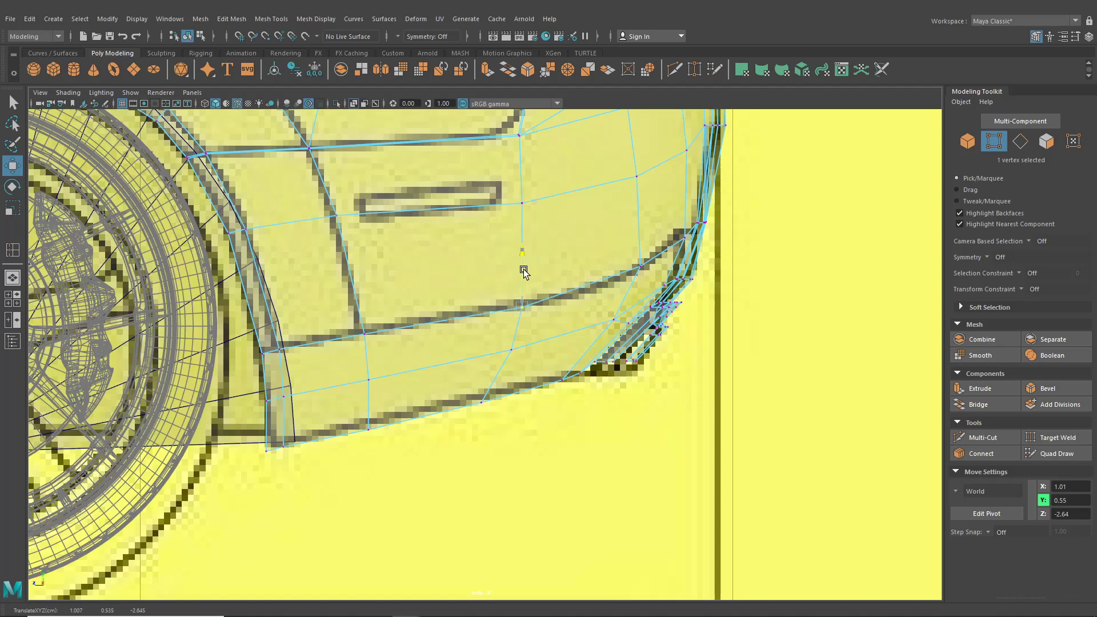
pyautogui.click(639, 267)
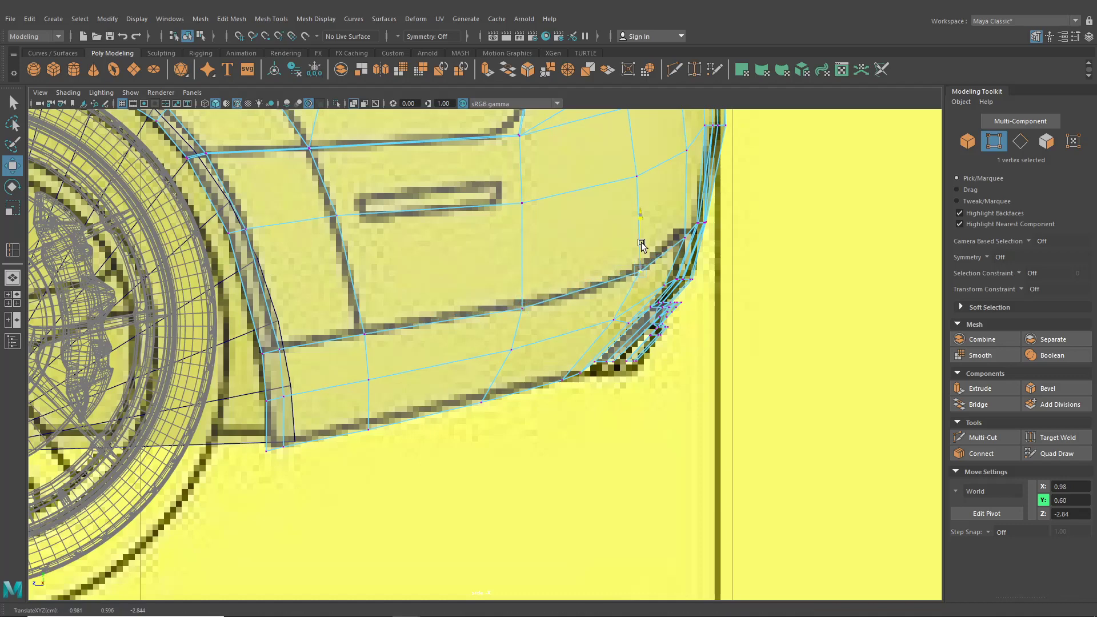
# Switch the front view to the back1 orthographic camera and examine the lower rear bumper against the blueprint
pyautogui.click(13, 299)
pyautogui.click(192, 351)
pyautogui.moveTo(219, 387)
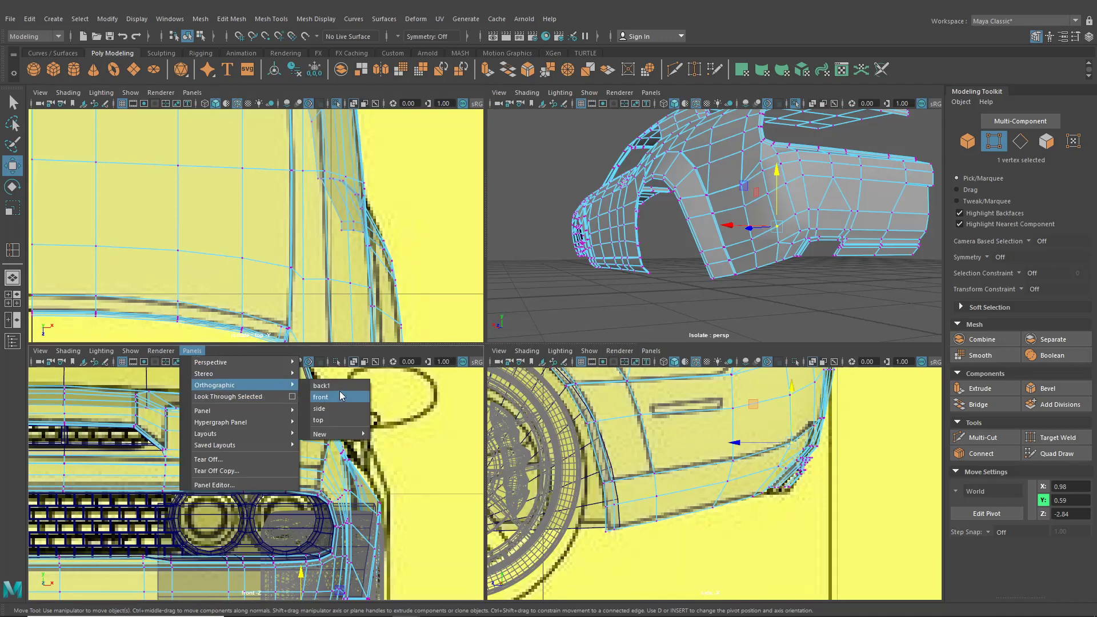
pyautogui.click(321, 386)
pyautogui.scroll(10, 352, 458)
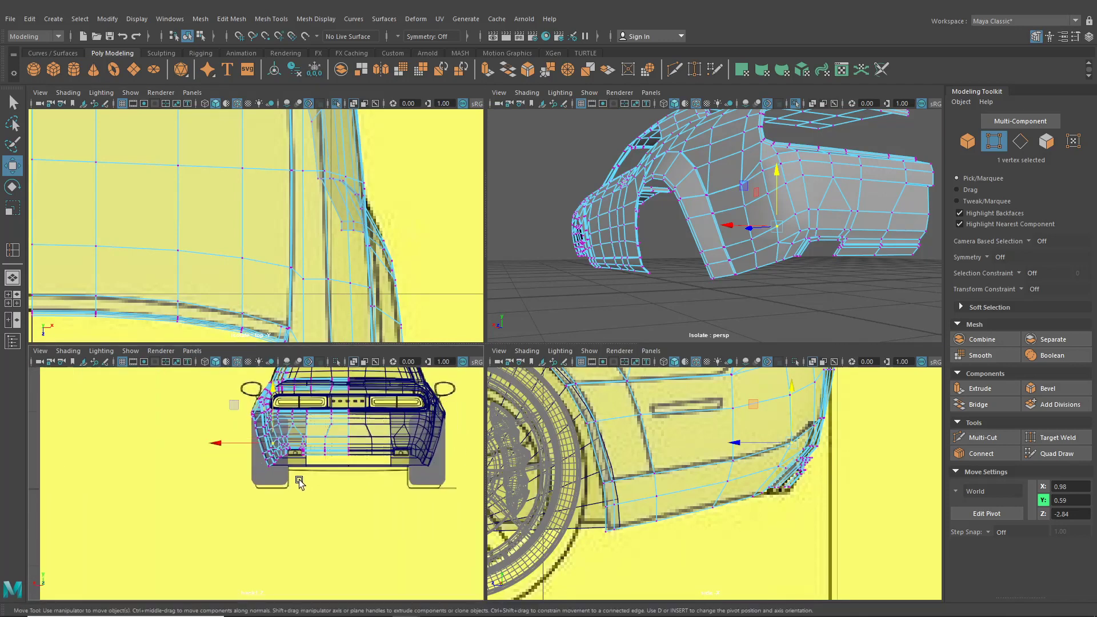
pyautogui.scroll(1, 204, 554)
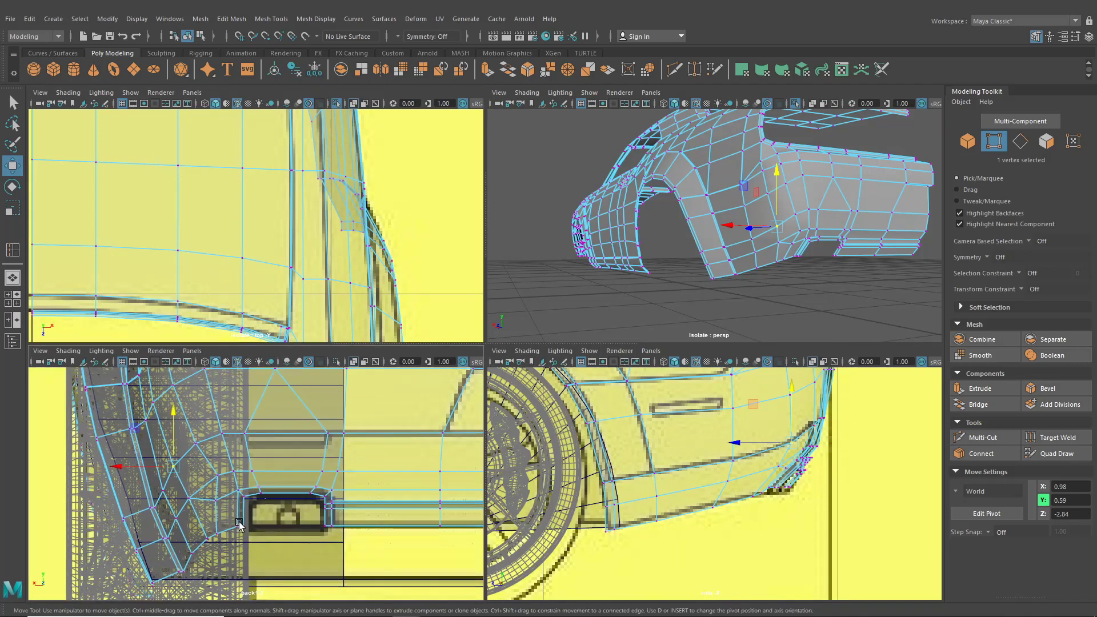
pyautogui.keyDown('alt'); pyautogui.moveTo(244, 521); pyautogui.dragTo(93, 536, button='middle'); pyautogui.keyUp('alt')
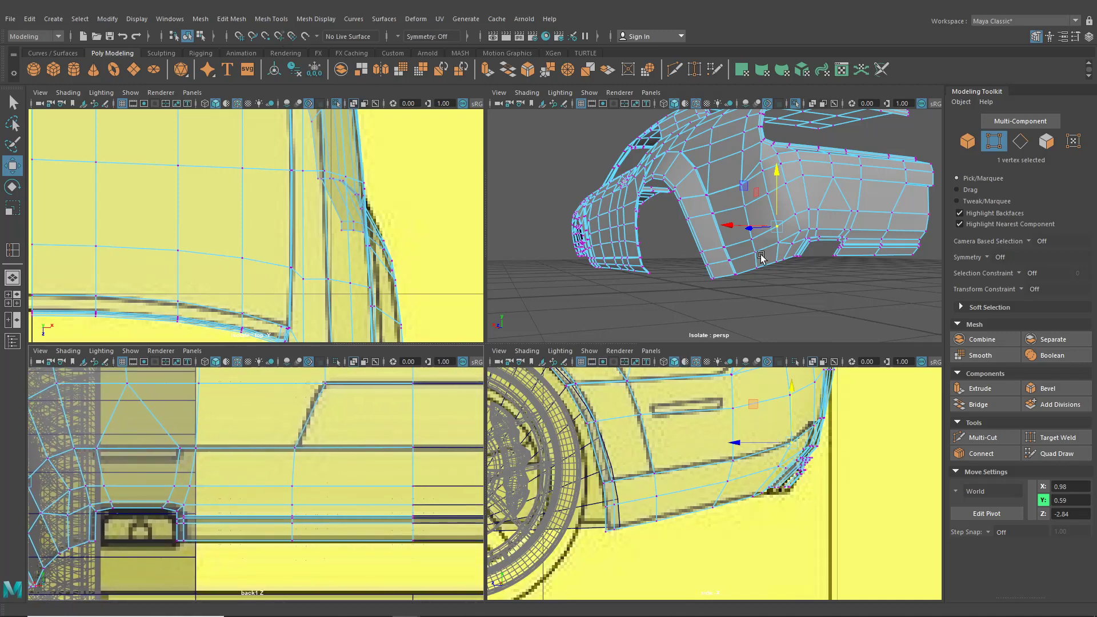
# Insert an edge loop just above the lower rear bumper seam, running from the wheel arch to the car's centre
pyautogui.press('space')
pyautogui.scroll(-3, 737, 312)
pyautogui.keyDown('alt'); pyautogui.moveTo(571, 275); pyautogui.dragTo(512, 274, button='middle'); pyautogui.keyUp('alt')
pyautogui.keyDown('alt'); pyautogui.moveTo(512, 274); pyautogui.dragTo(546, 276); pyautogui.keyUp('alt')
pyautogui.keyDown('alt'); pyautogui.moveTo(546, 276); pyautogui.dragTo(526, 274, button='middle'); pyautogui.keyUp('alt')
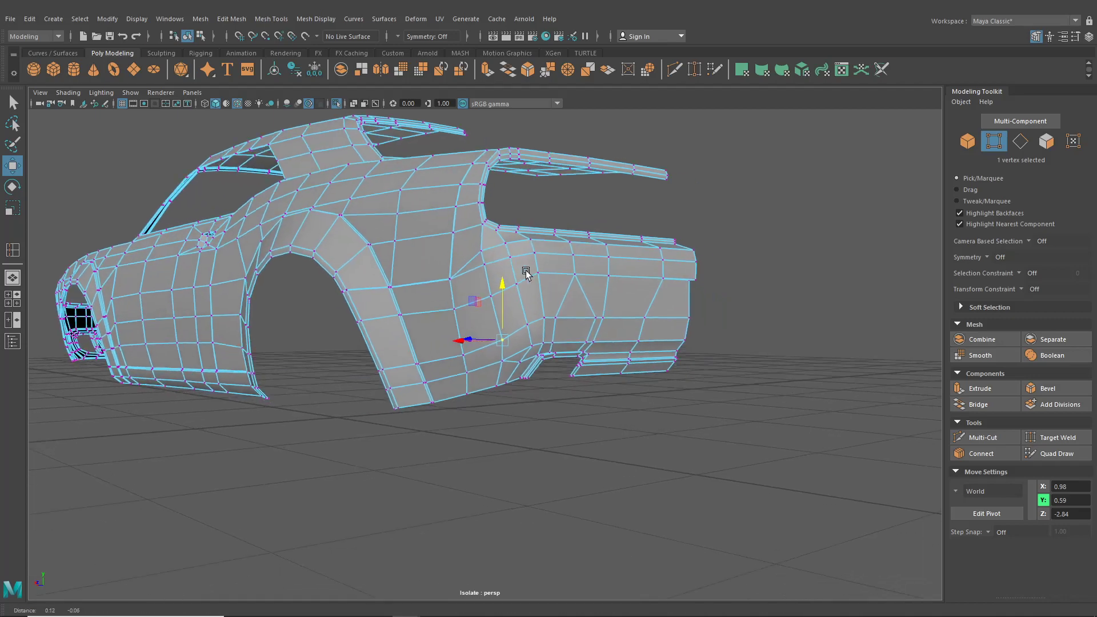
pyautogui.scroll(4, 526, 273)
pyautogui.click(316, 19)
pyautogui.moveTo(271, 19)
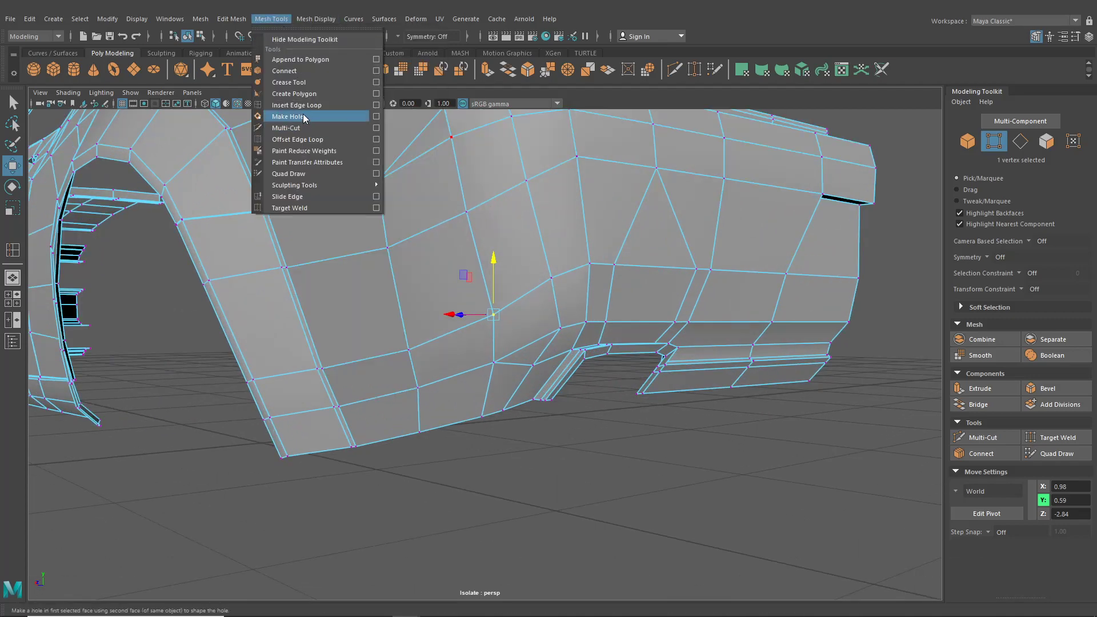
pyautogui.click(297, 106)
pyautogui.scroll(3, 594, 307)
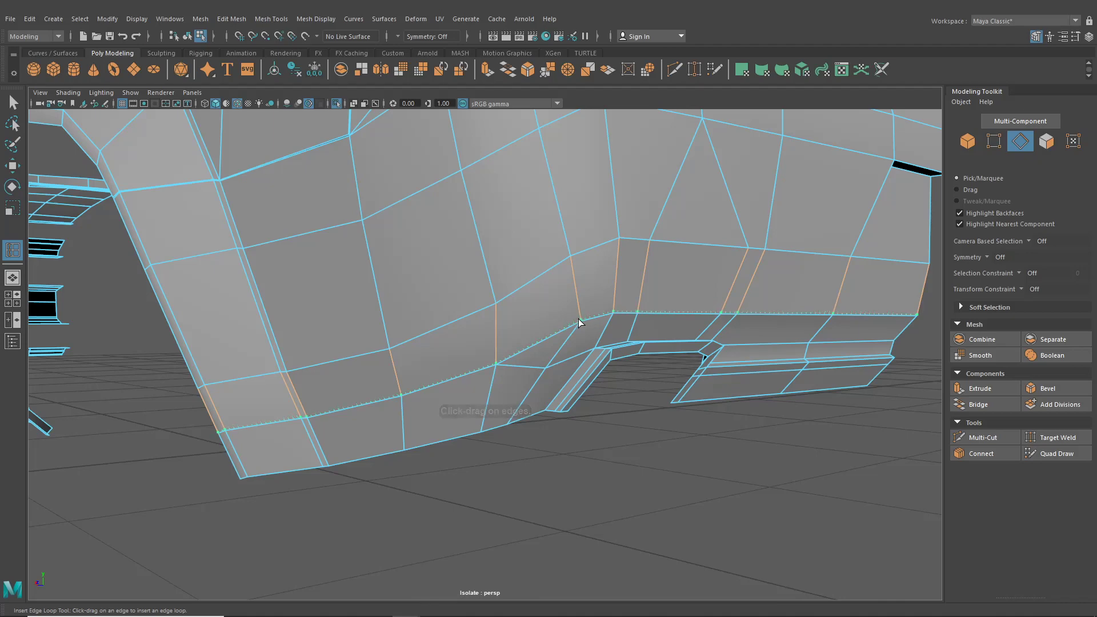
pyautogui.click(581, 318)
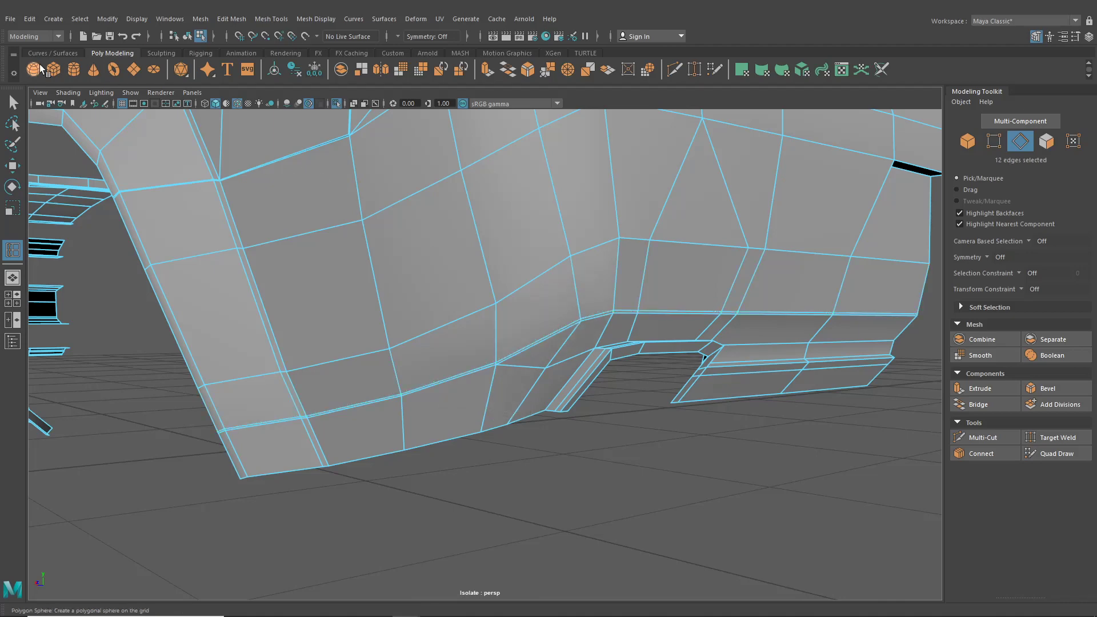
# Select the whole narrow strip of faces along the lower rear bumper seam and delete it
pyautogui.press('q')
pyautogui.rightClick(566, 284)
pyautogui.click(564, 313)
pyautogui.scroll(3, 577, 314)
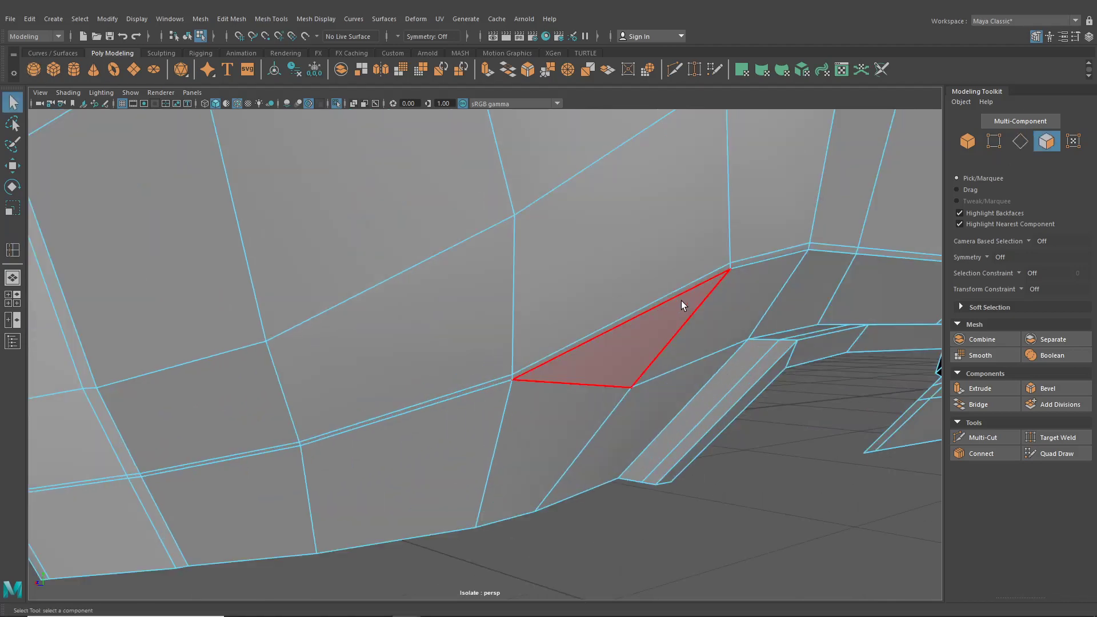
pyautogui.click(674, 292)
pyautogui.keyDown('shift'); pyautogui.doubleClick(735, 264); pyautogui.keyUp('shift')
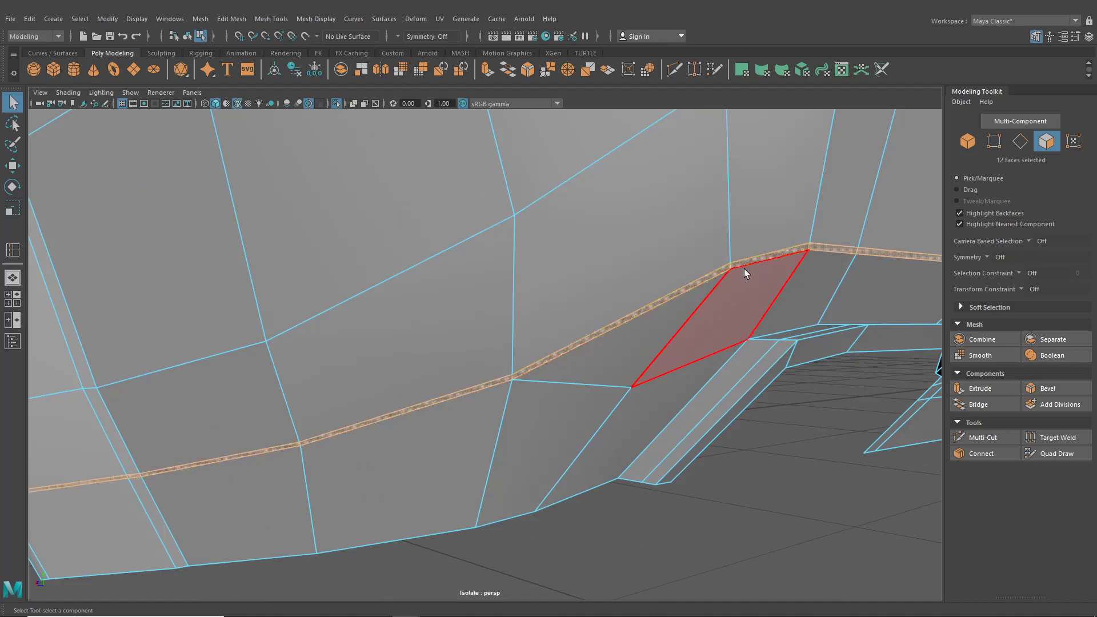
pyautogui.press('Delete')
pyautogui.scroll(-5, 743, 269)
# Return to object mode and show the whole car without wireframe overlay or isolation
pyautogui.click(187, 36)
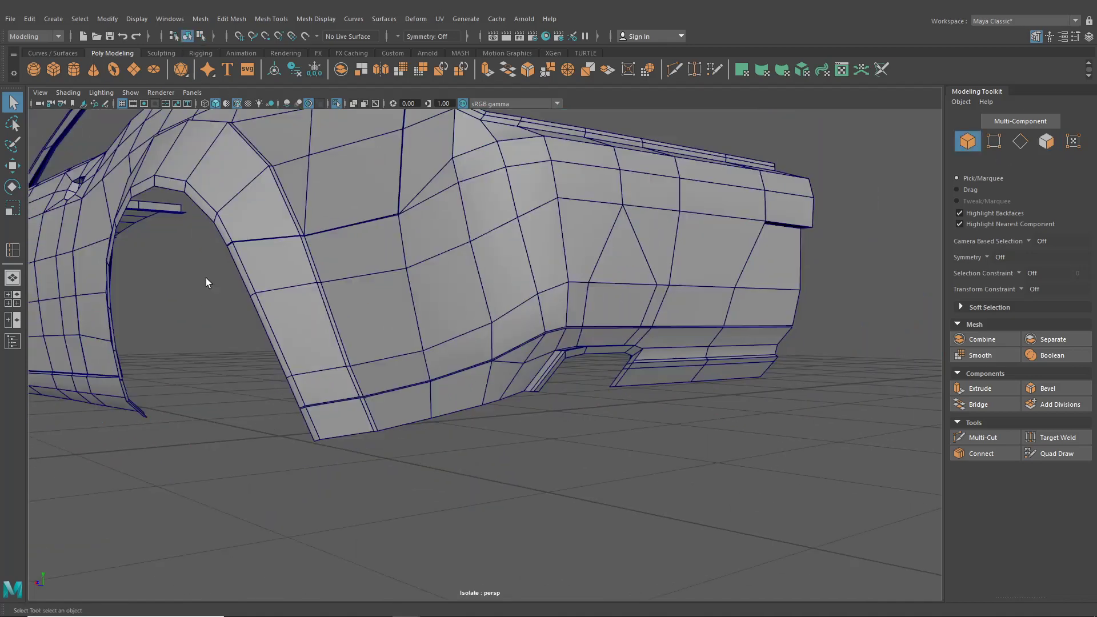
pyautogui.scroll(-5, 206, 278)
pyautogui.click(233, 105)
pyautogui.scroll(-4, 325, 230)
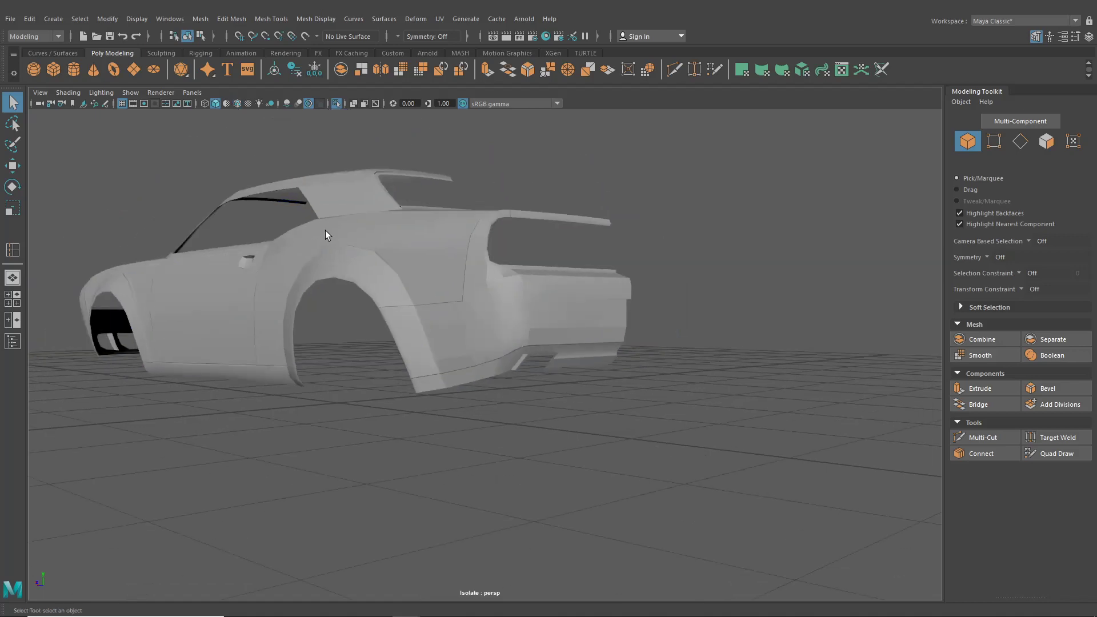
pyautogui.moveTo(324, 231)
pyautogui.keyDown('alt'); pyautogui.mouseDown()
pyautogui.moveTo(286, 238)
pyautogui.moveTo(349, 257)
pyautogui.moveTo(409, 297)
pyautogui.moveTo(392, 321)
pyautogui.moveTo(462, 290)
pyautogui.moveTo(582, 264)
pyautogui.moveTo(509, 277)
pyautogui.moveTo(519, 277)
pyautogui.mouseUp(); pyautogui.keyUp('alt')
pyautogui.scroll(4, 355, 264)
pyautogui.click(336, 104)
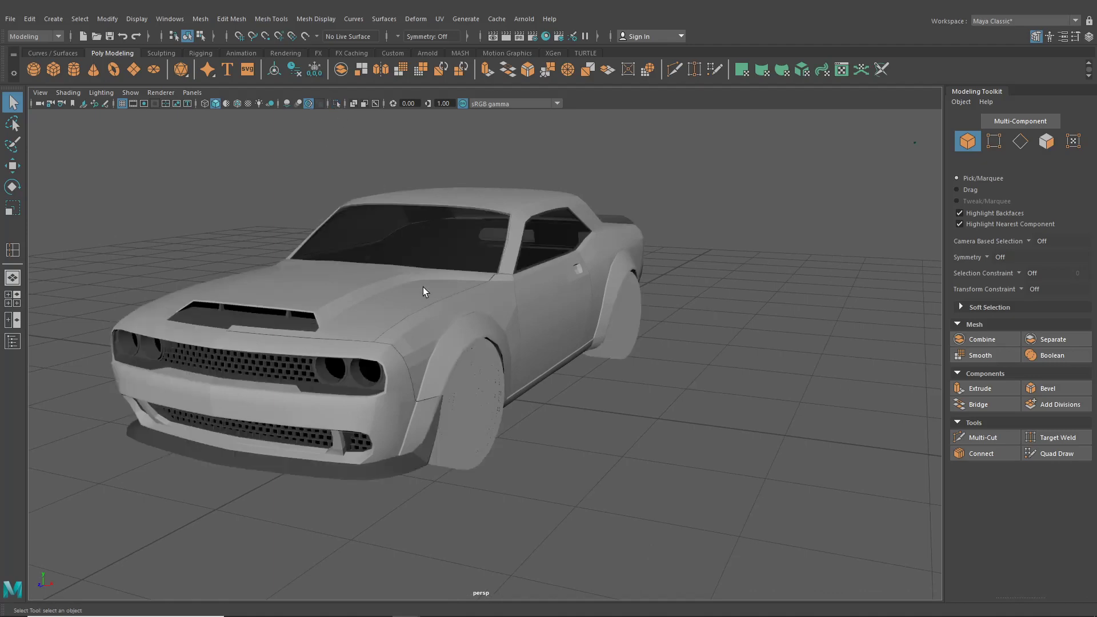
pyautogui.keyDown('alt'); pyautogui.moveTo(424, 288); pyautogui.dragTo(456, 294); pyautogui.keyUp('alt')
# Delete the mirrored half of the car body
pyautogui.click(384, 399)
pyautogui.keyDown('alt'); pyautogui.moveTo(383, 398); pyautogui.dragTo(406, 370); pyautogui.keyUp('alt')
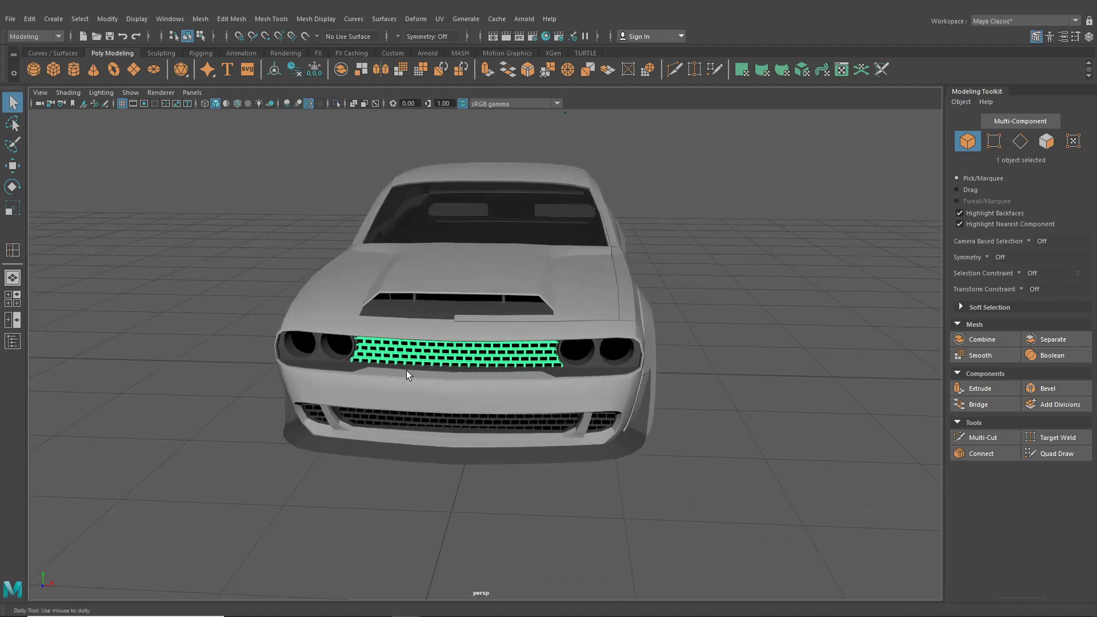
pyautogui.scroll(4, 403, 386)
pyautogui.click(399, 402)
pyautogui.press('Delete')
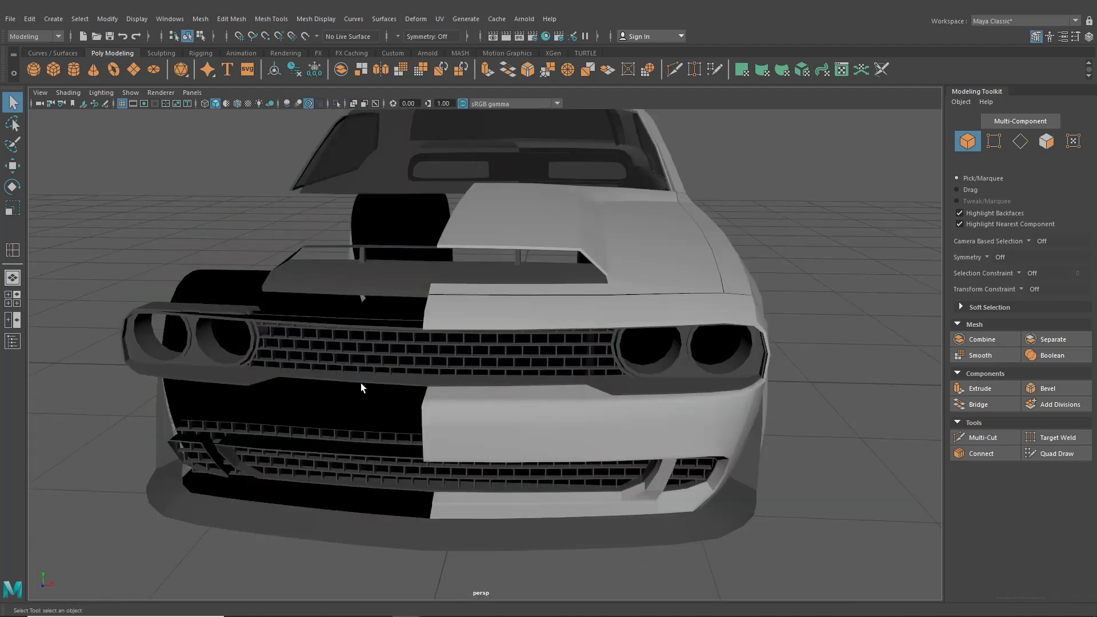
# Delete the mirrored grille and headlight surround, the headlight housing and the hood scoop insert at the car's front
pyautogui.click(320, 378)
pyautogui.press('Delete')
pyautogui.click(239, 314)
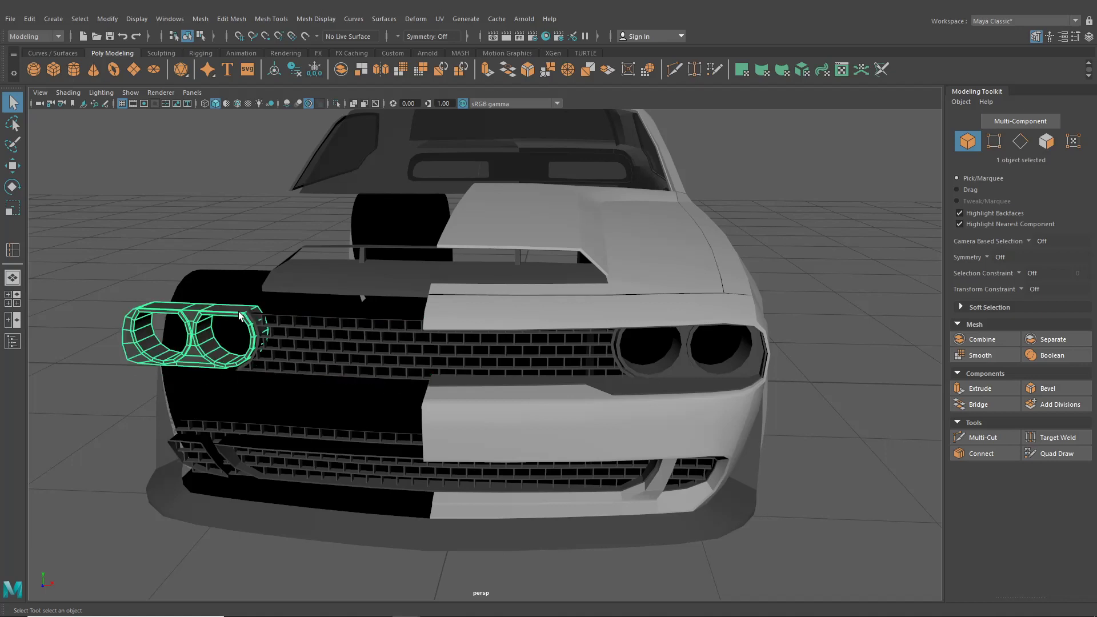
pyautogui.press('Delete')
pyautogui.click(252, 360)
pyautogui.press('Delete')
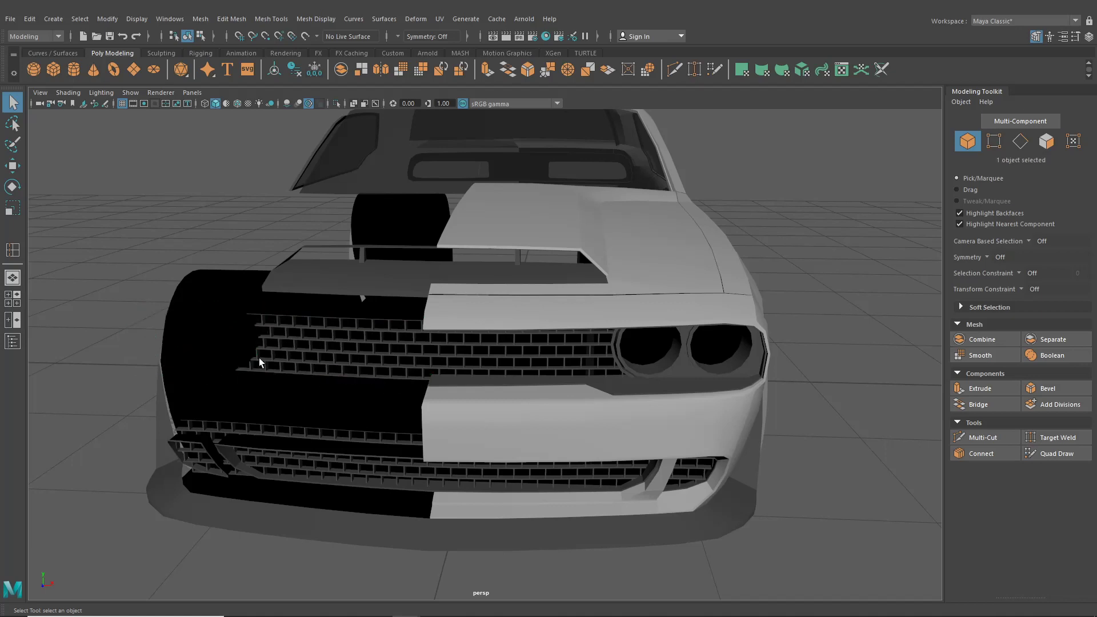
pyautogui.click(283, 358)
pyautogui.click(332, 283)
pyautogui.press('Delete')
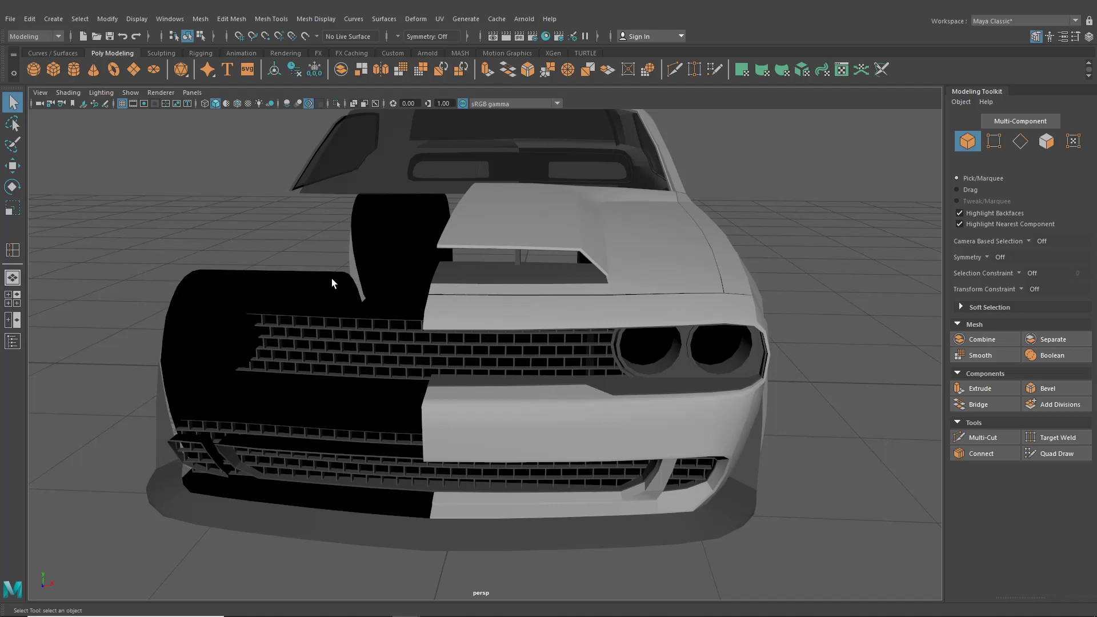
# Delete the mirrored lower grille trim, air intake part and front splitter
pyautogui.click(324, 483)
pyautogui.press('Delete')
pyautogui.click(220, 473)
pyautogui.press('Delete')
pyautogui.click(252, 501)
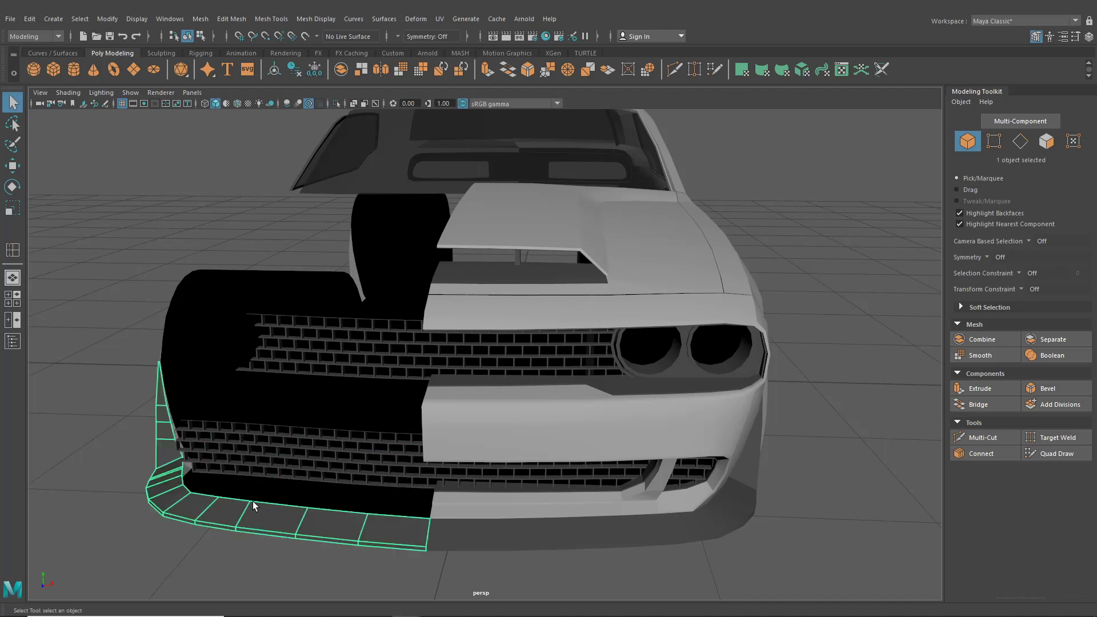
pyautogui.press('Delete')
# Try deleting the mirrored underbody and inner wheel-well mesh
pyautogui.click(256, 472)
pyautogui.click(263, 495)
pyautogui.press('Delete')
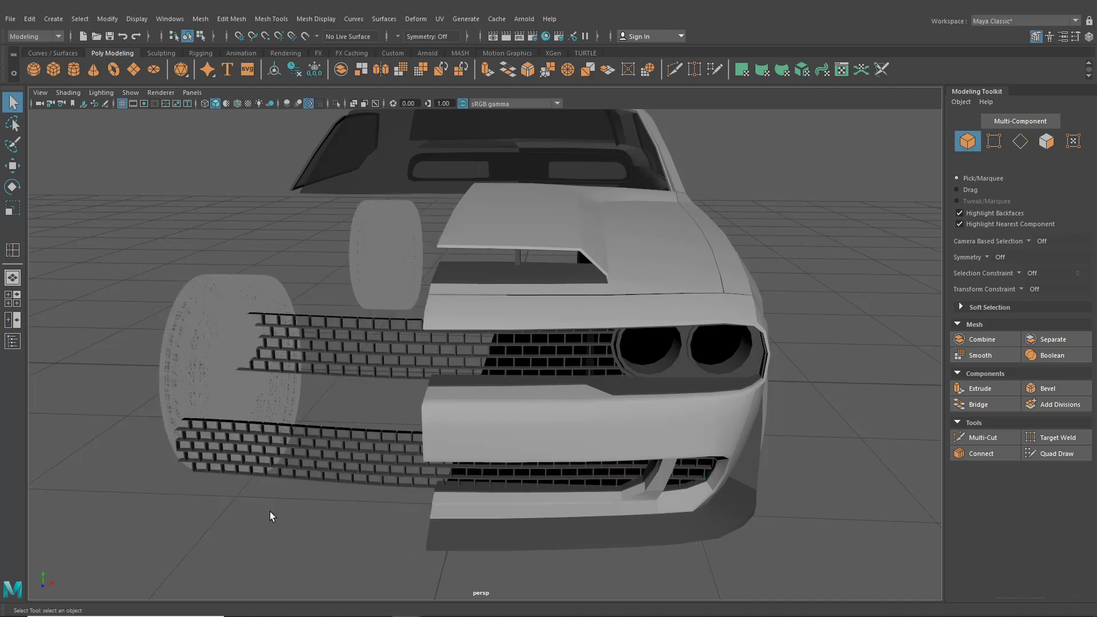
pyautogui.hotkey('ctrl', 'z')
pyautogui.scroll(-5, 271, 495)
pyautogui.keyDown('alt'); pyautogui.moveTo(275, 440); pyautogui.dragTo(341, 452); pyautogui.keyUp('alt')
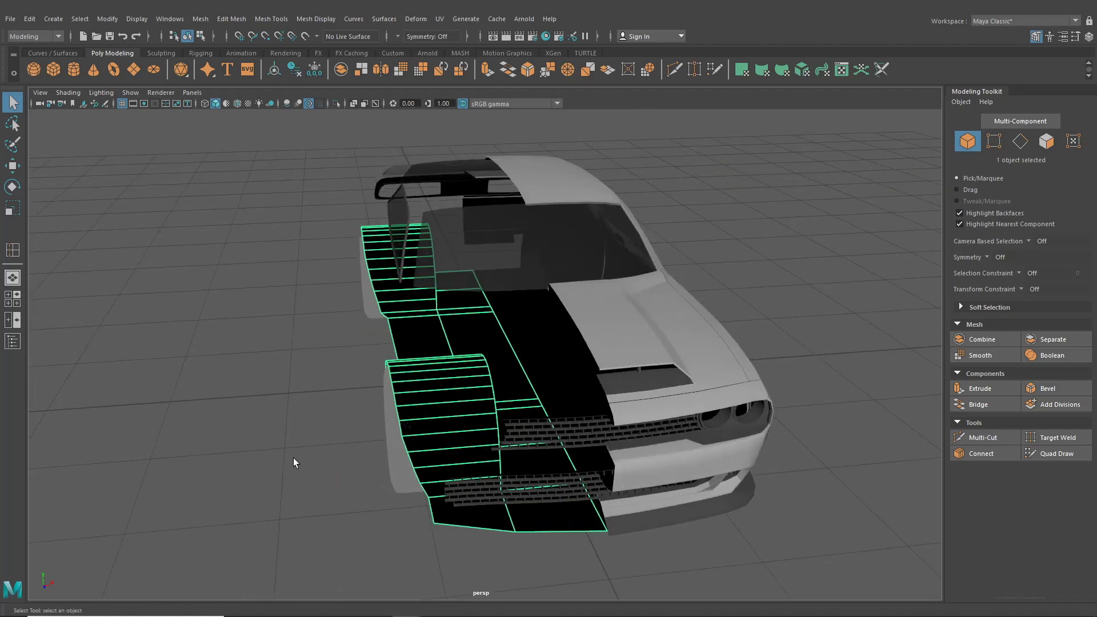
pyautogui.click(294, 458)
# Delete the mirrored window glass, side window trim and rear spoiler
pyautogui.click(447, 282)
pyautogui.press('Delete')
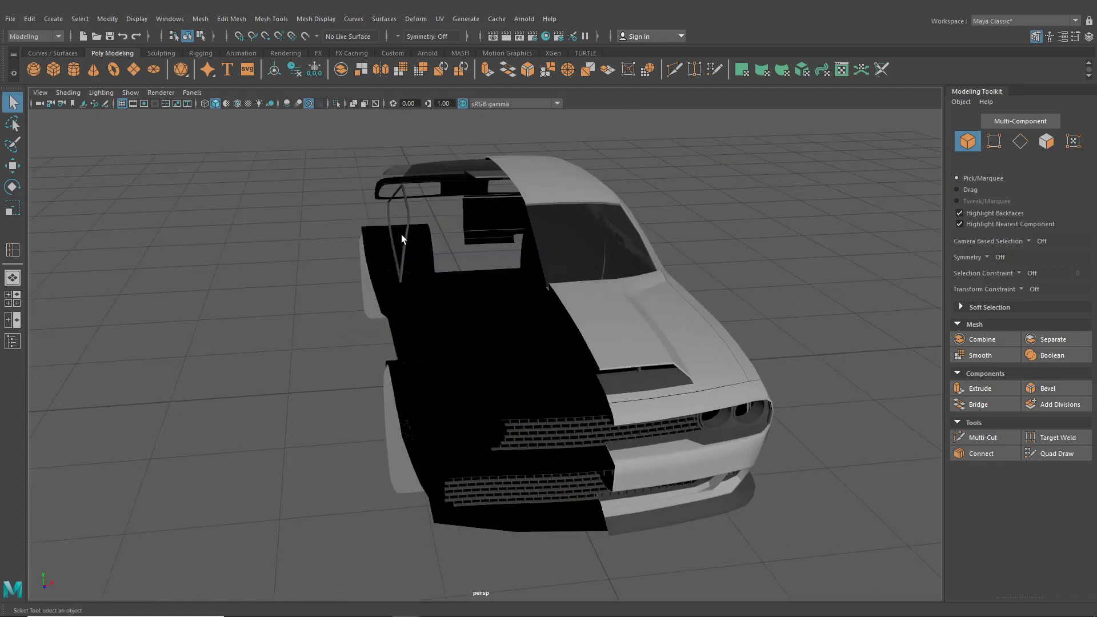
pyautogui.moveTo(390, 192); pyautogui.dragTo(406, 218)
pyautogui.press('Delete')
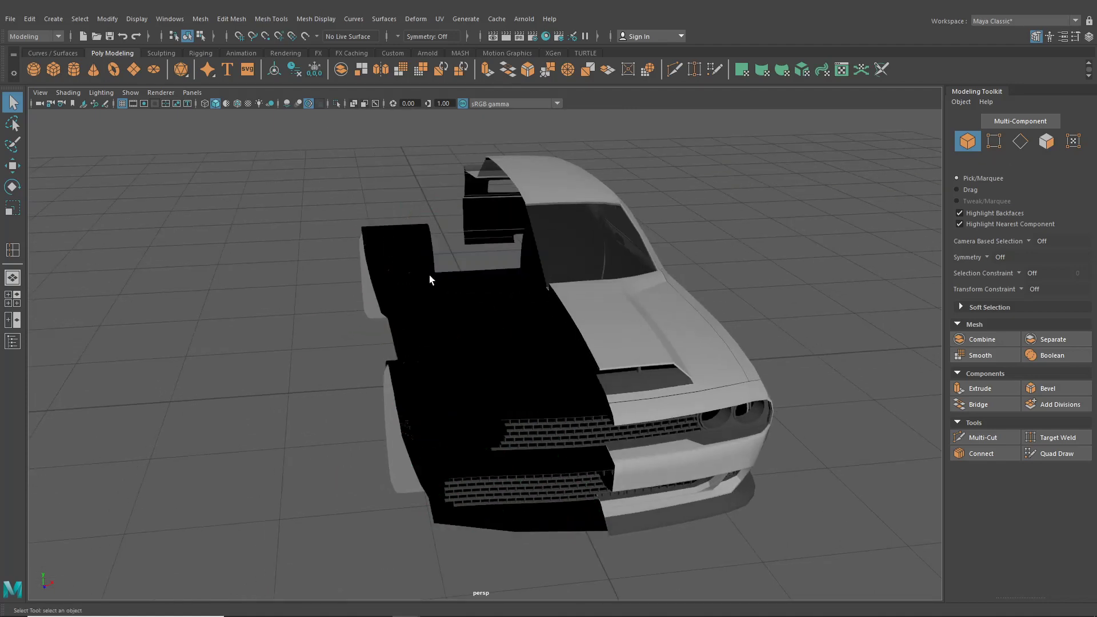
# Separate the remaining half of the car body into individual panel objects
pyautogui.keyDown('alt'); pyautogui.moveTo(430, 279); pyautogui.dragTo(885, 291); pyautogui.keyUp('alt')
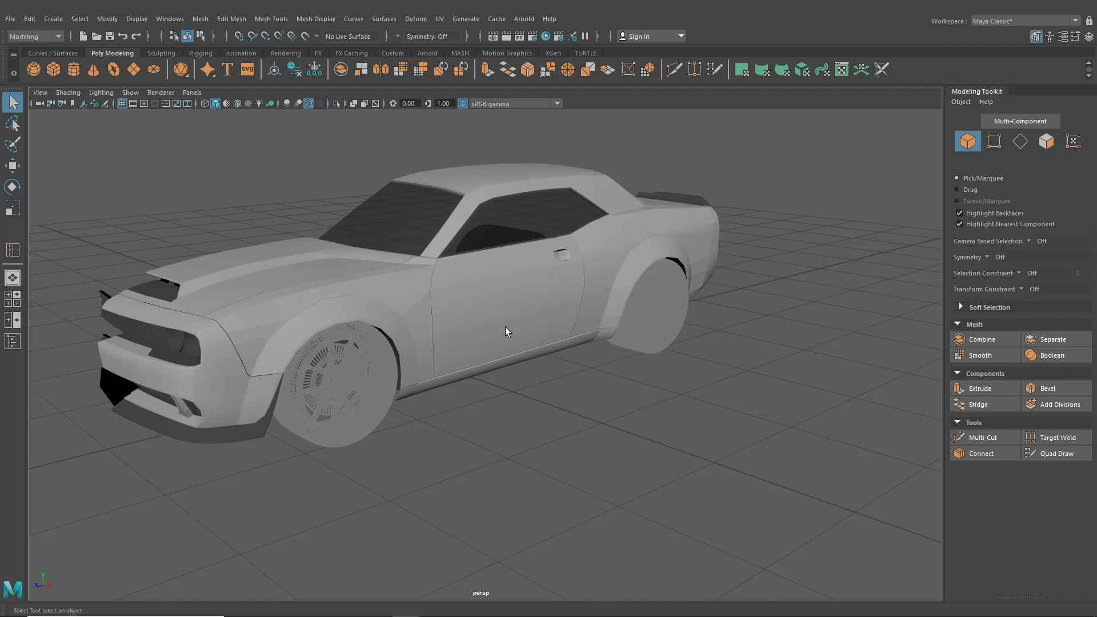
pyautogui.keyDown('alt'); pyautogui.moveTo(505, 331); pyautogui.dragTo(618, 318); pyautogui.keyUp('alt')
pyautogui.click(469, 314)
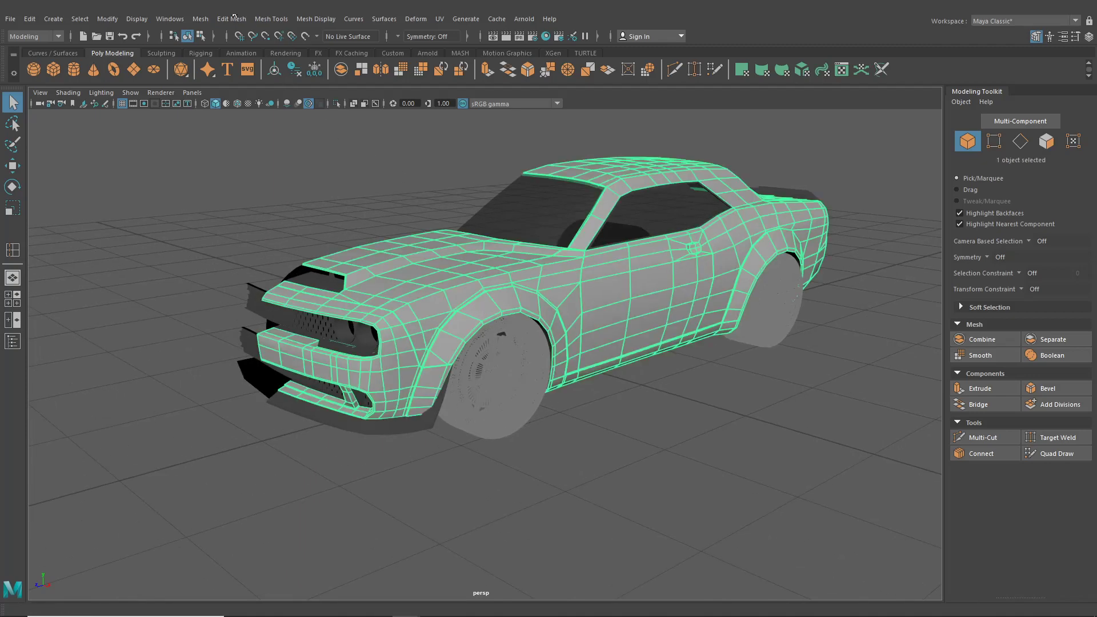
pyautogui.click(208, 21)
pyautogui.click(224, 72)
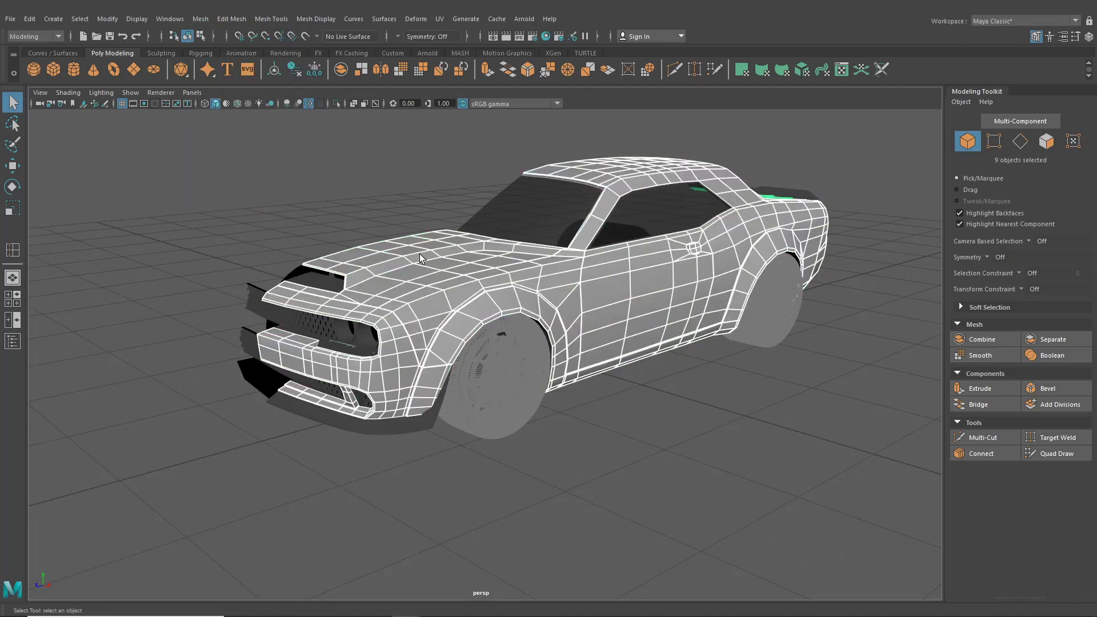
# Check the separated front fender, hood, door and roof with rear quarter by selecting each panel
pyautogui.keyDown('alt'); pyautogui.moveTo(563, 391); pyautogui.dragTo(588, 413); pyautogui.keyUp('alt')
pyautogui.click(588, 414)
pyautogui.click(454, 399)
pyautogui.click(480, 375)
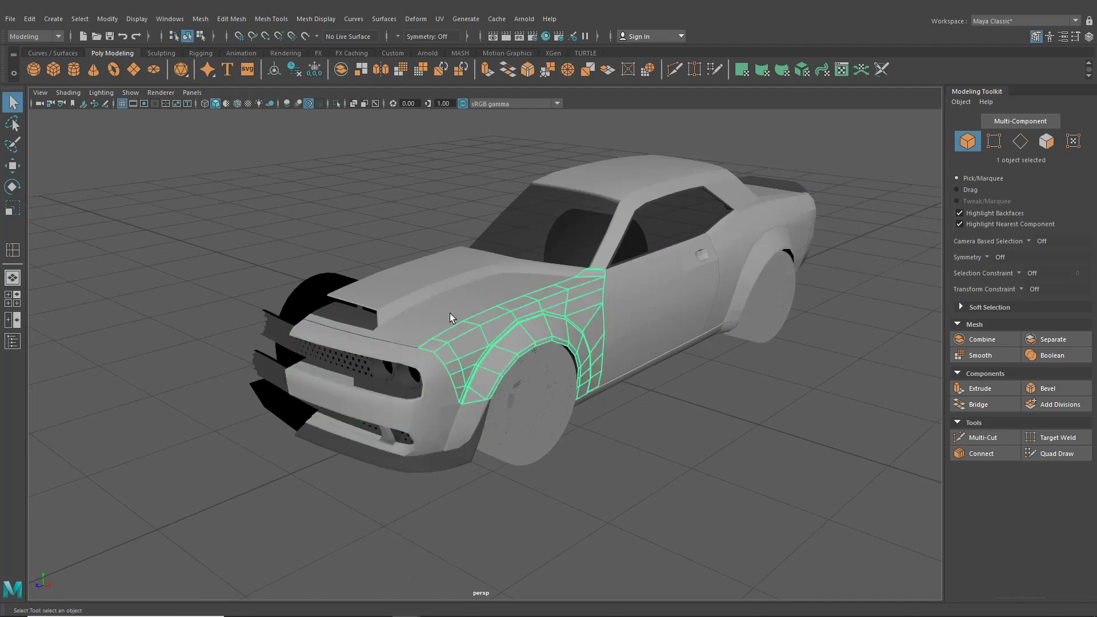
pyautogui.click(450, 313)
pyautogui.click(607, 311)
pyautogui.click(670, 206)
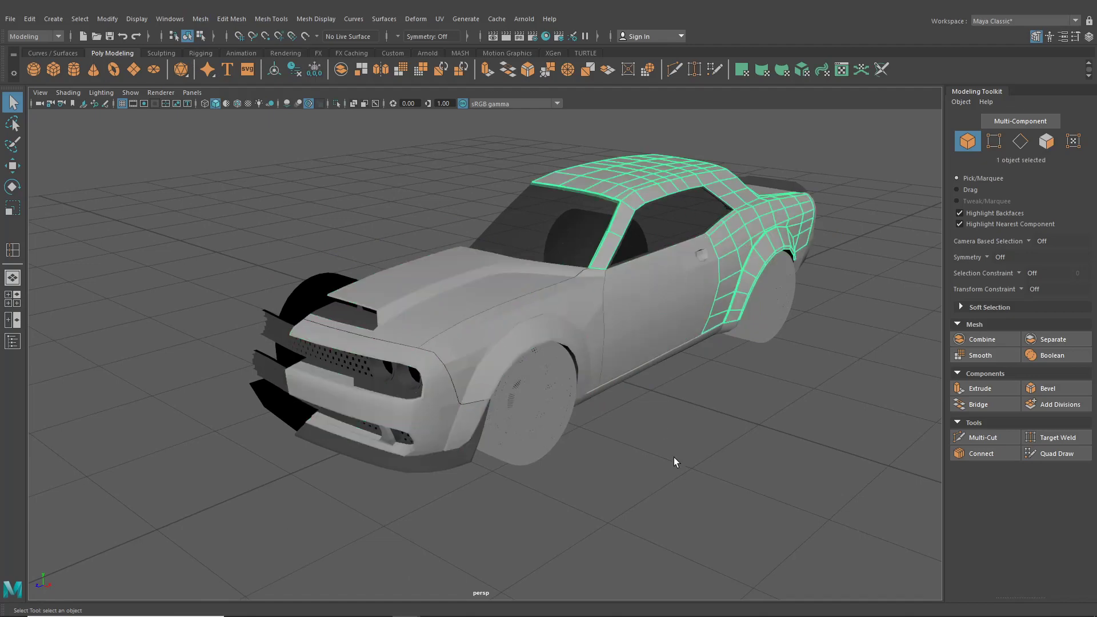
pyautogui.keyDown('alt'); pyautogui.moveTo(674, 457); pyautogui.dragTo(631, 468); pyautogui.keyUp('alt')
pyautogui.click(631, 468)
# Mirror the front bumper to the other side of the car with Duplicate Special
pyautogui.keyDown('alt'); pyautogui.moveTo(616, 476); pyautogui.dragTo(552, 494, button='middle'); pyautogui.keyUp('alt')
pyautogui.keyDown('alt'); pyautogui.moveTo(552, 494); pyautogui.dragTo(614, 481); pyautogui.keyUp('alt')
pyautogui.scroll(2, 514, 469)
pyautogui.click(430, 475)
pyautogui.keyDown('alt'); pyautogui.moveTo(429, 474); pyautogui.dragTo(451, 469); pyautogui.keyUp('alt')
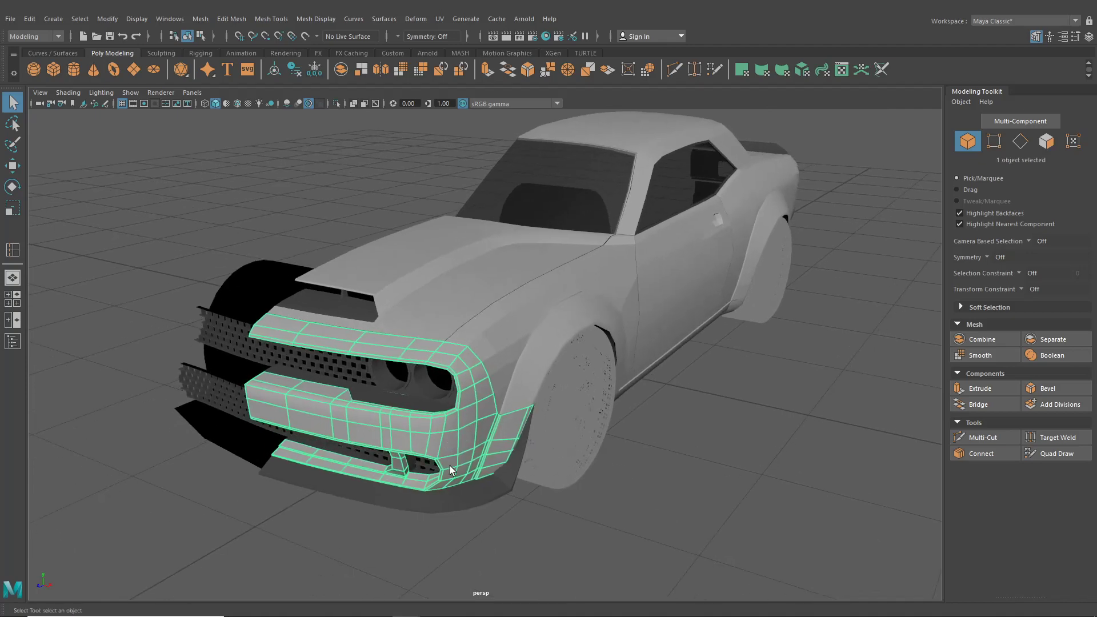
pyautogui.click(40, 18)
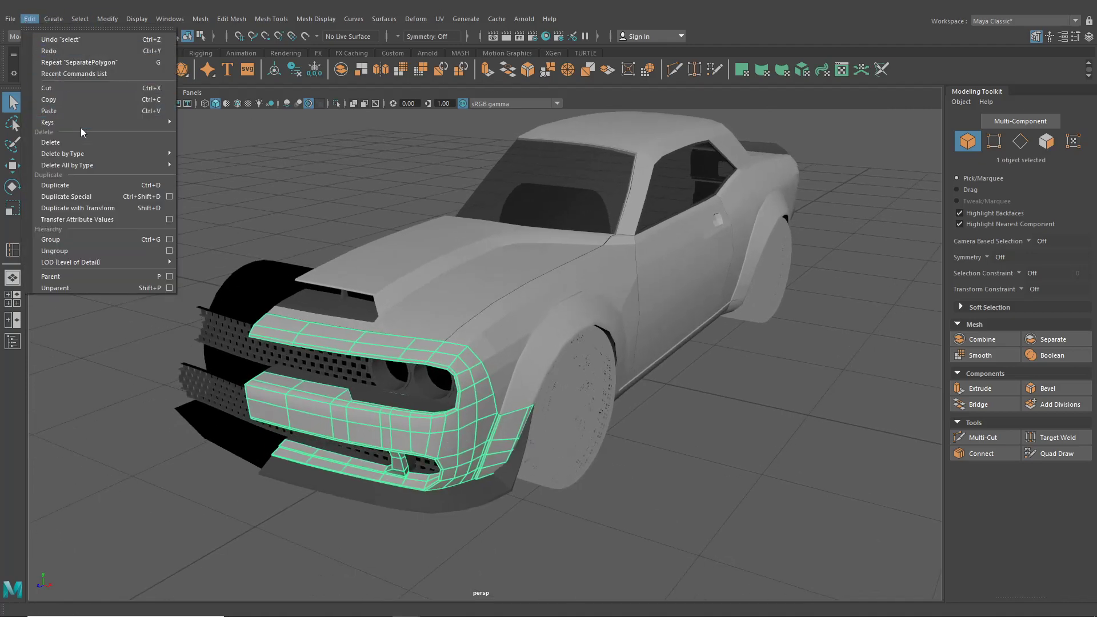
pyautogui.click(98, 193)
pyautogui.click(406, 529)
pyautogui.scroll(-1, 419, 531)
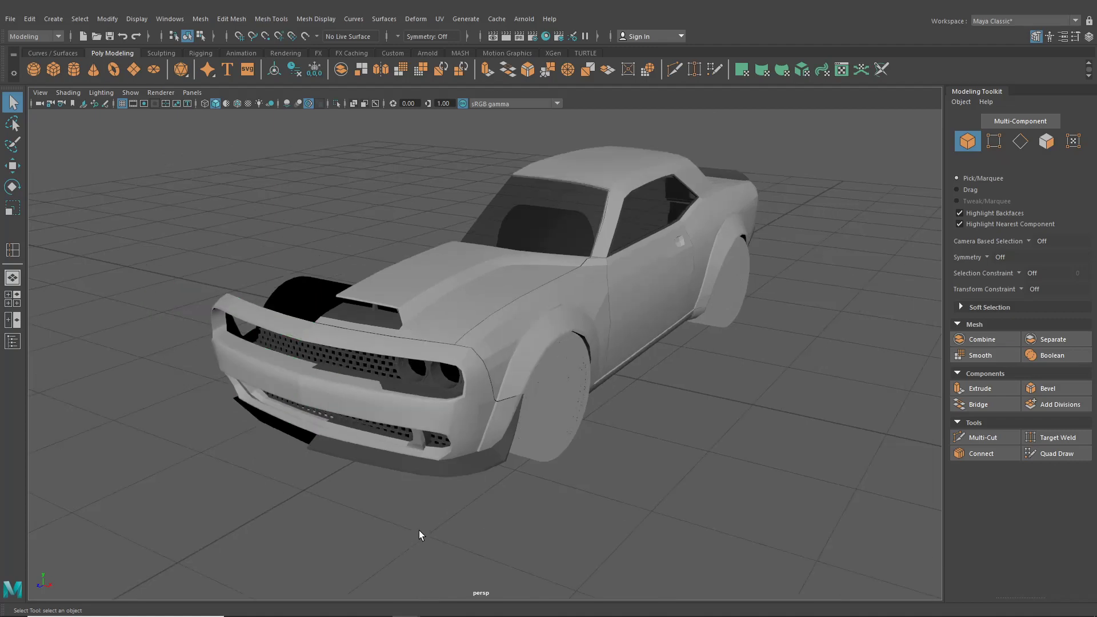
# Delete the mirrored copy of the front bumper
pyautogui.keyDown('alt'); pyautogui.moveTo(420, 530); pyautogui.dragTo(426, 492); pyautogui.keyUp('alt')
pyautogui.click(436, 455)
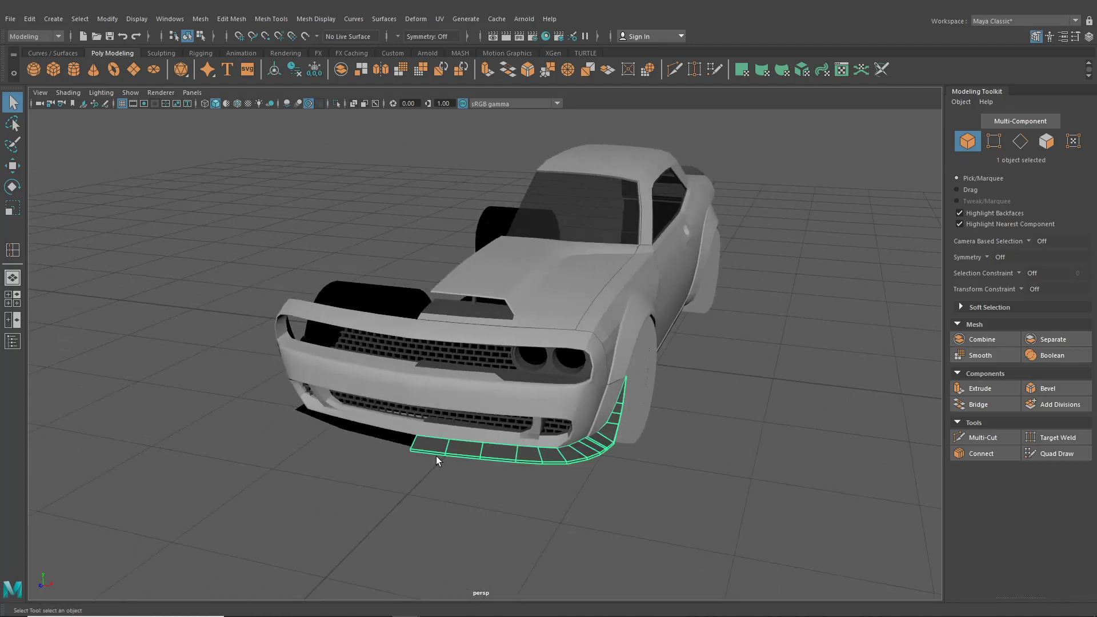
pyautogui.press('Delete')
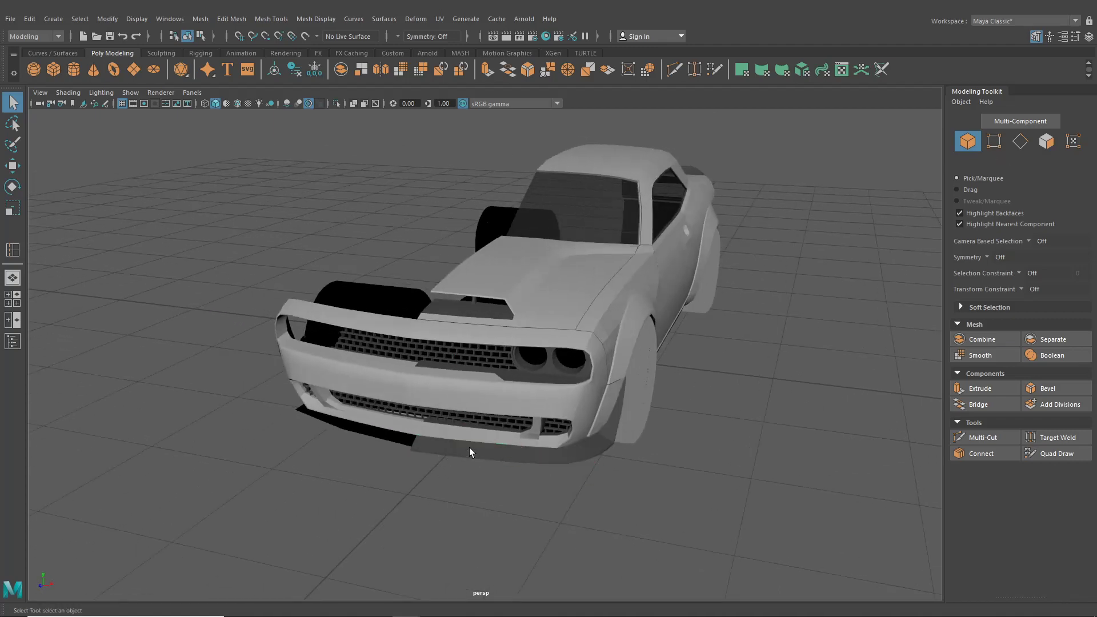
pyautogui.click(468, 447)
pyautogui.click(341, 386)
pyautogui.press('Delete')
pyautogui.click(536, 456)
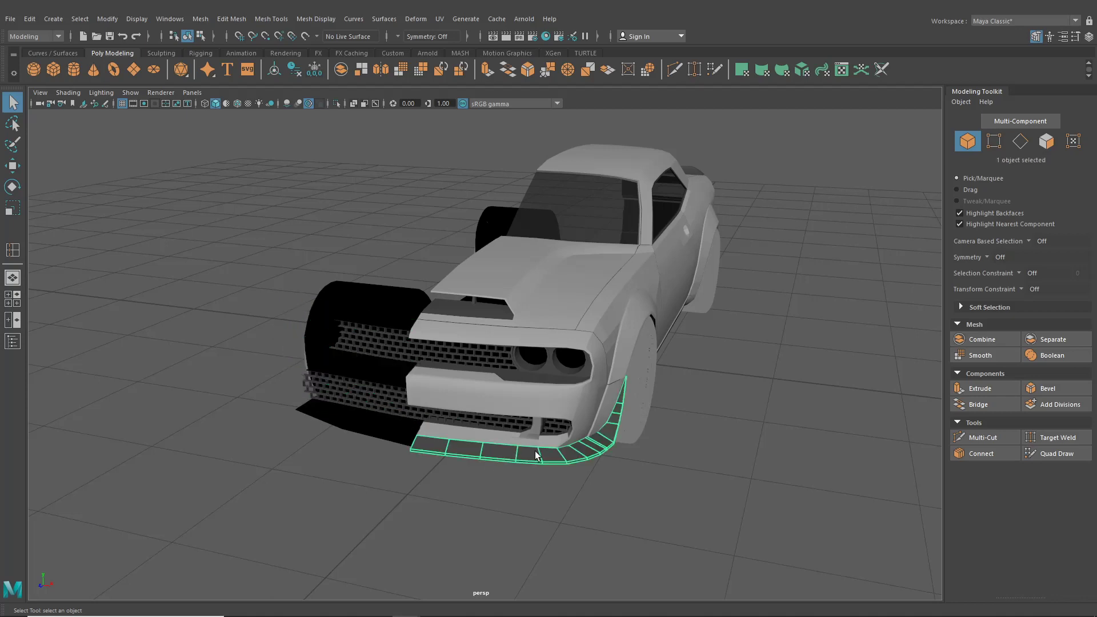
pyautogui.click(584, 479)
pyautogui.press('Delete')
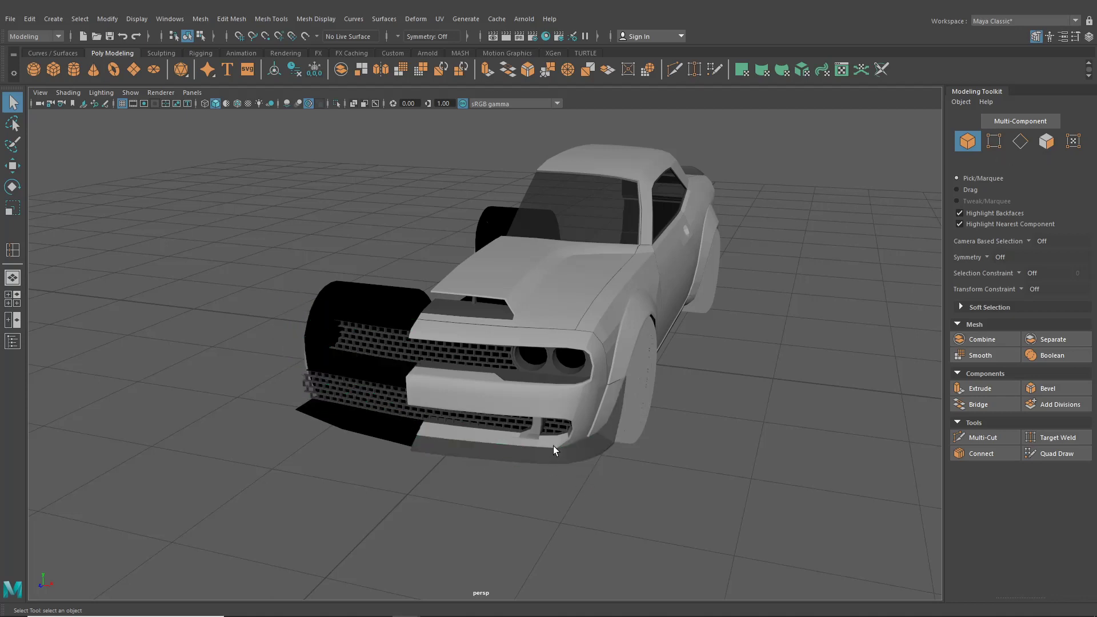
# Combine the front splitter with the front bumper and separate the combined mesh again
pyautogui.click(561, 448)
pyautogui.keyDown('shift'); pyautogui.click(472, 373); pyautogui.keyUp('shift')
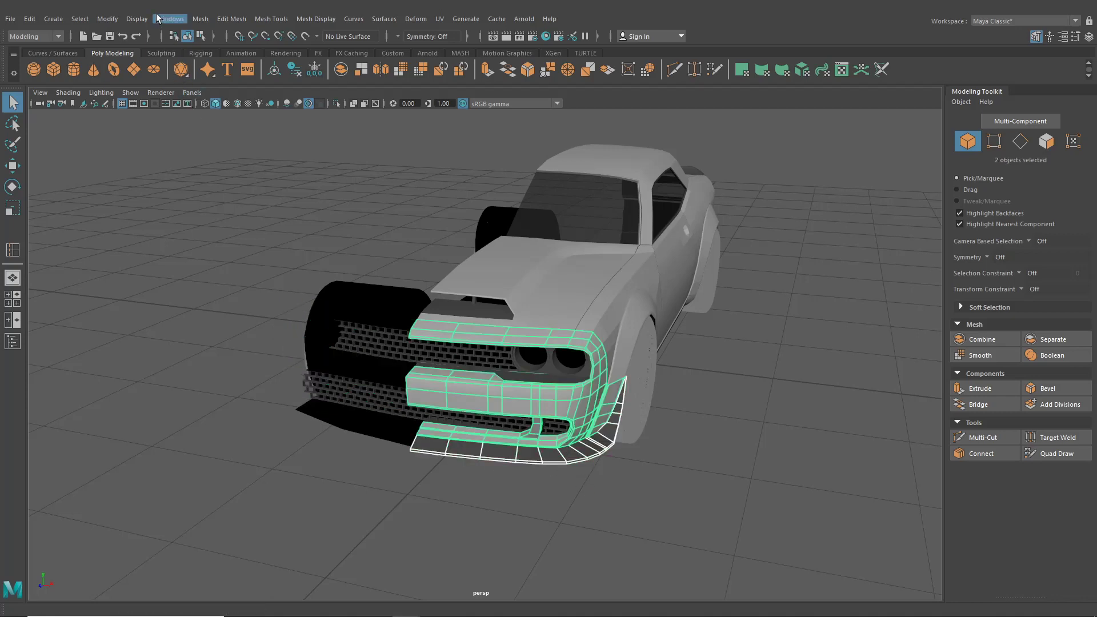
pyautogui.click(201, 19)
pyautogui.click(222, 59)
pyautogui.click(201, 18)
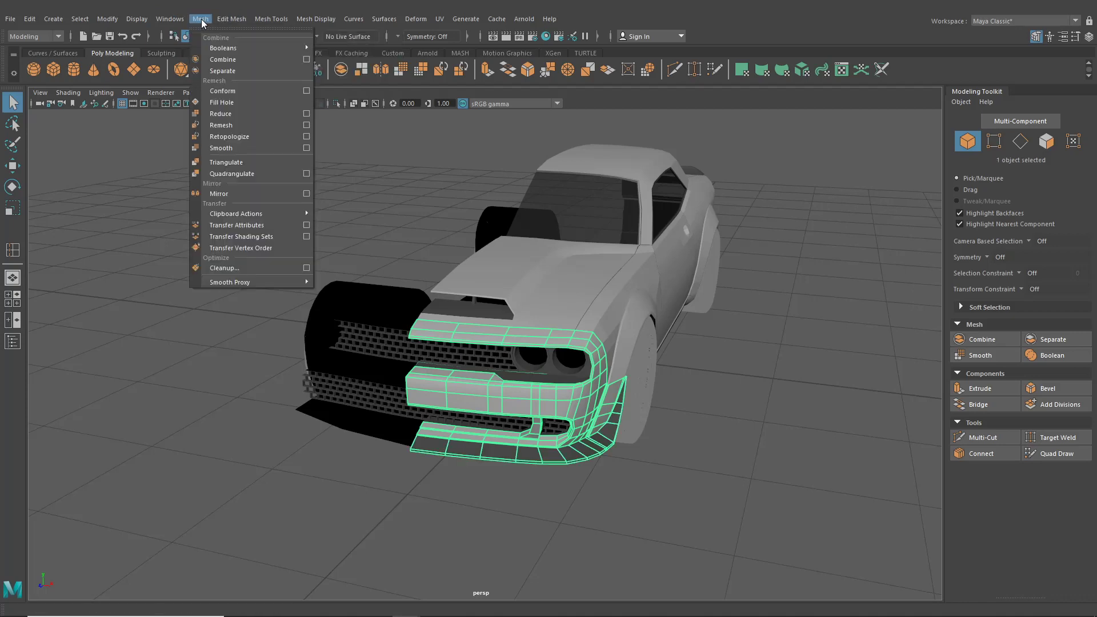
pyautogui.click(224, 74)
pyautogui.click(519, 480)
# Mirror the front bumper and the splitter across the car's centre as instances with Duplicate Special, using X scale -1
pyautogui.click(513, 405)
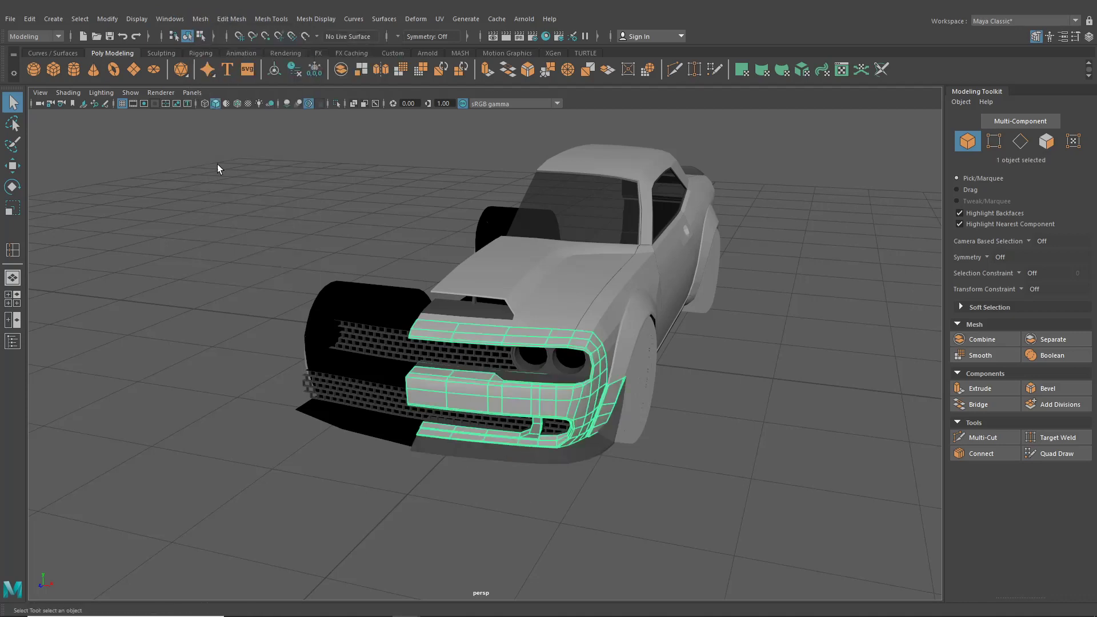
pyautogui.click(32, 18)
pyautogui.click(76, 191)
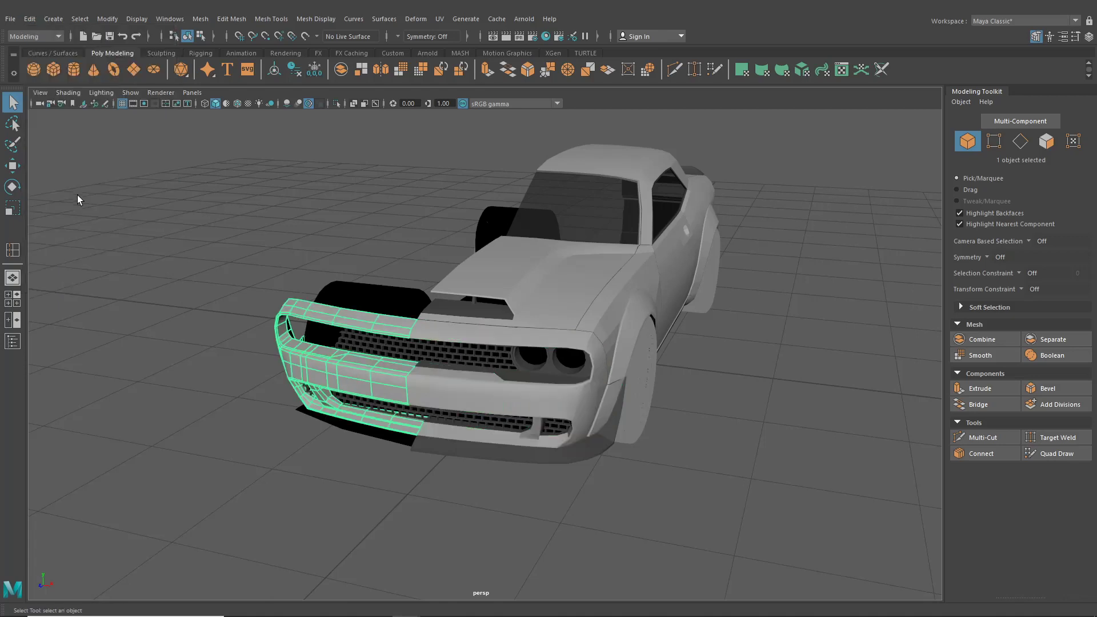
pyautogui.click(462, 447)
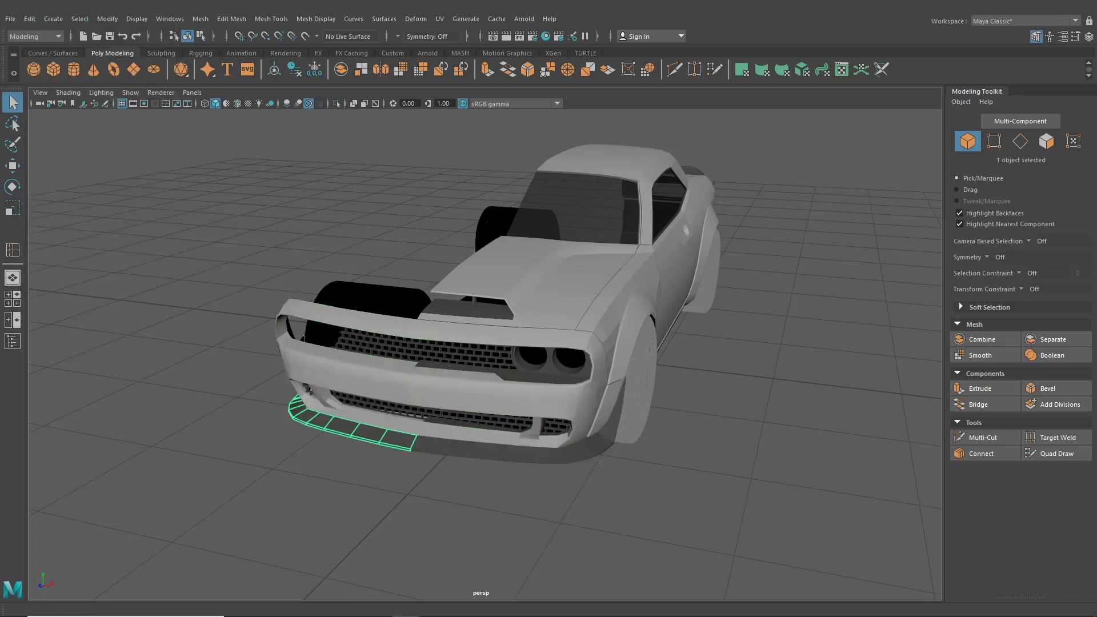
pyautogui.click(30, 18)
pyautogui.click(171, 197)
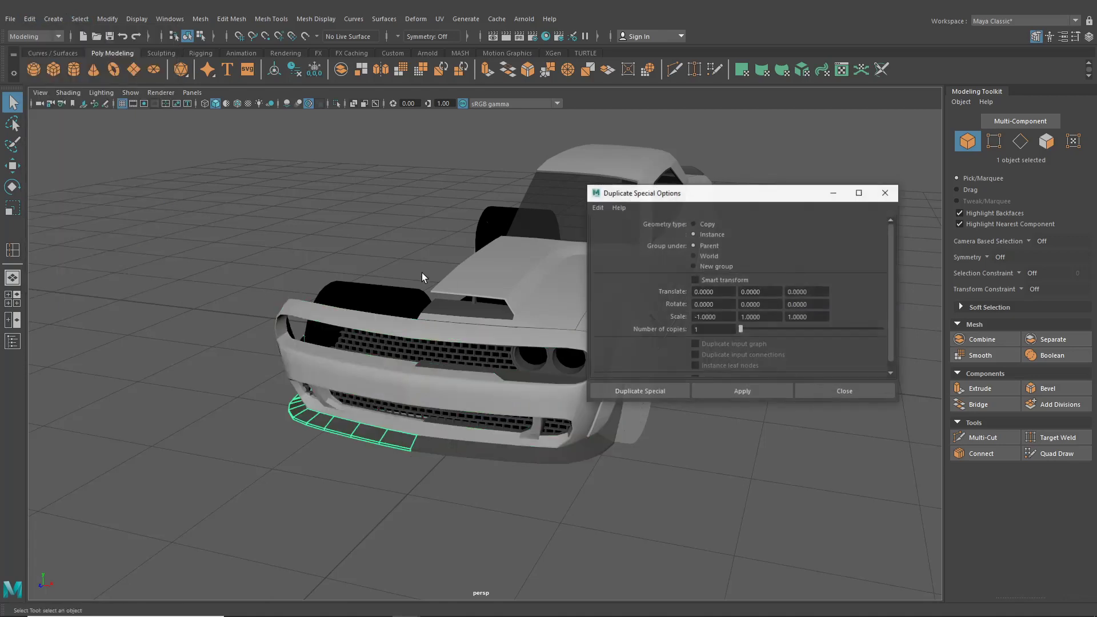
pyautogui.click(886, 193)
# Deselect the splitter and display the wireframe overlay on the shaded car, focusing on the front bumper
pyautogui.keyDown('alt'); pyautogui.moveTo(379, 448); pyautogui.dragTo(462, 516); pyautogui.keyUp('alt')
pyautogui.click(461, 517)
pyautogui.keyDown('alt'); pyautogui.moveTo(462, 517); pyautogui.dragTo(545, 468, button='middle'); pyautogui.keyUp('alt')
pyautogui.scroll(4, 544, 468)
pyautogui.moveTo(540, 477)
pyautogui.keyDown('alt'); pyautogui.mouseDown()
pyautogui.moveTo(568, 461)
pyautogui.moveTo(546, 470)
pyautogui.mouseUp(); pyautogui.keyUp('alt')
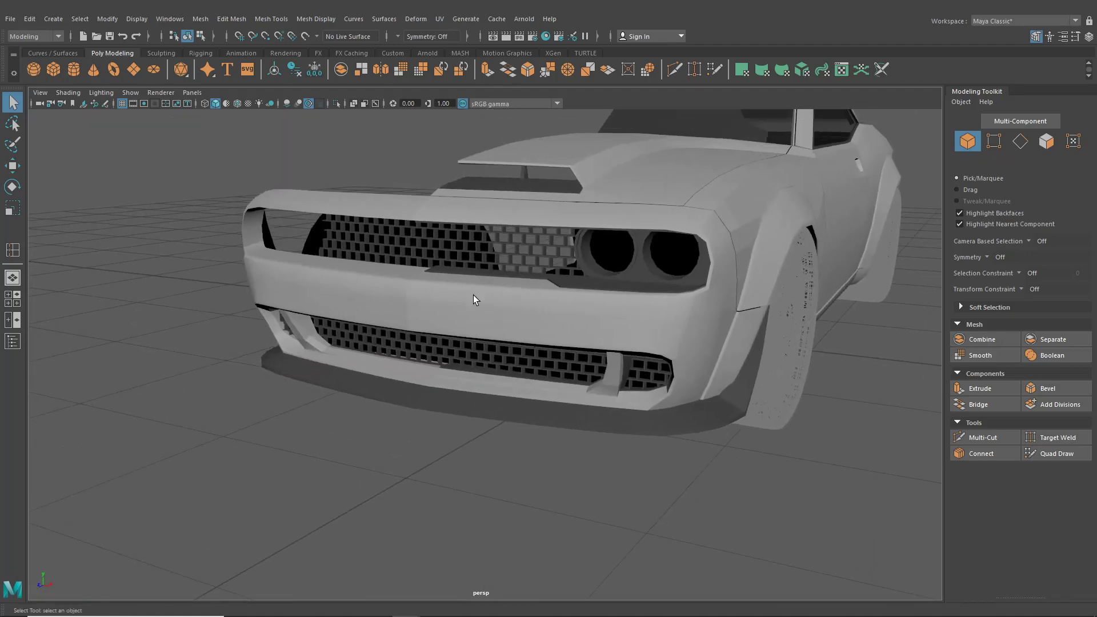
pyautogui.click(237, 104)
pyautogui.scroll(8, 544, 387)
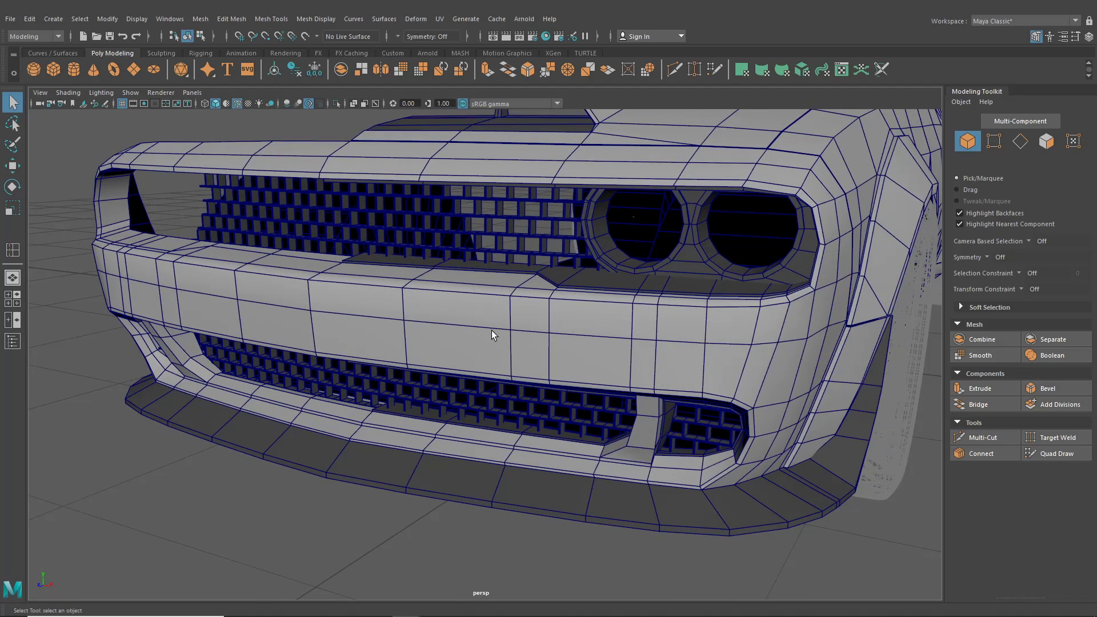
# Examine the edge flow of the front bumper, fender and hood from several angles and distances
pyautogui.scroll(-5, 492, 330)
pyautogui.moveTo(491, 331)
pyautogui.keyDown('alt'); pyautogui.mouseDown()
pyautogui.moveTo(508, 331)
pyautogui.moveTo(497, 335)
pyautogui.mouseUp(); pyautogui.keyUp('alt')
pyautogui.scroll(2, 489, 337)
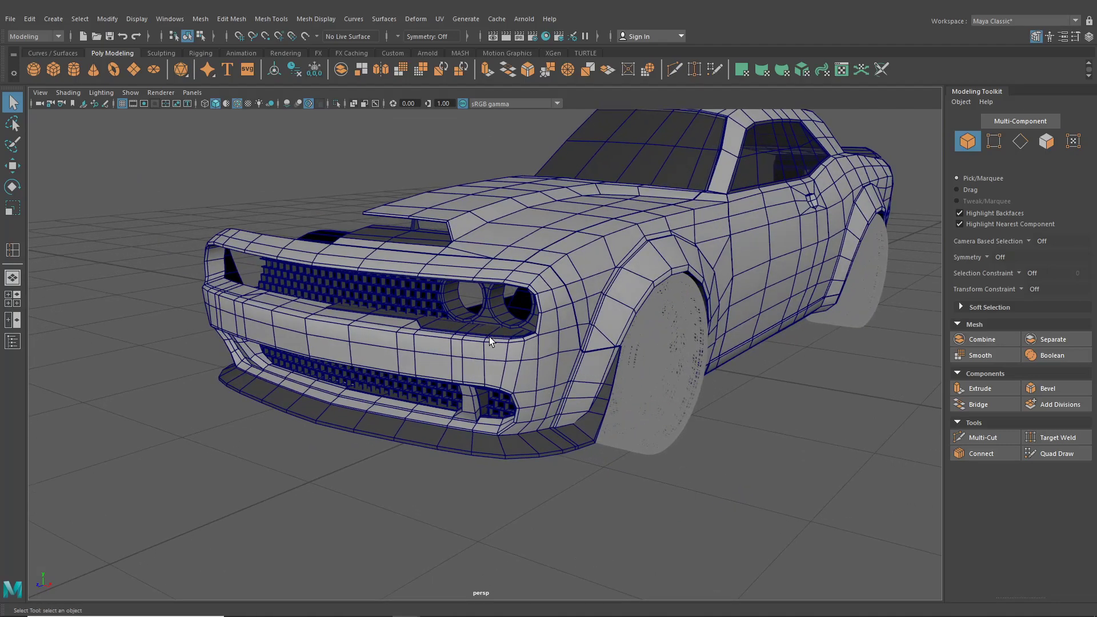
pyautogui.scroll(-5, 647, 287)
pyautogui.moveTo(648, 286)
pyautogui.keyDown('alt'); pyautogui.mouseDown()
pyautogui.moveTo(708, 301)
pyautogui.moveTo(649, 295)
pyautogui.mouseUp(); pyautogui.keyUp('alt')
pyautogui.scroll(2, 605, 293)
pyautogui.scroll(5, 605, 294)
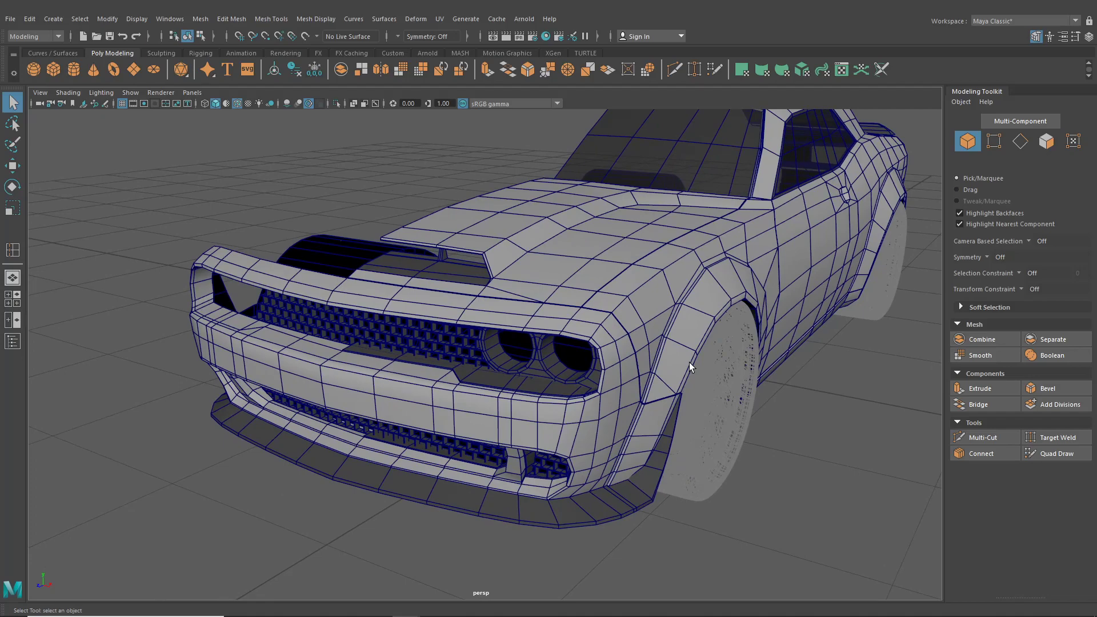
pyautogui.moveTo(612, 343)
pyautogui.keyDown('alt'); pyautogui.mouseDown()
pyautogui.moveTo(626, 319)
pyautogui.moveTo(624, 348)
pyautogui.moveTo(623, 332)
pyautogui.mouseUp(); pyautogui.keyUp('alt')
pyautogui.moveTo(623, 332)
pyautogui.keyDown('alt'); pyautogui.mouseDown(button='middle')
pyautogui.moveTo(643, 330)
pyautogui.moveTo(620, 341)
pyautogui.mouseUp(button='middle'); pyautogui.keyUp('alt')
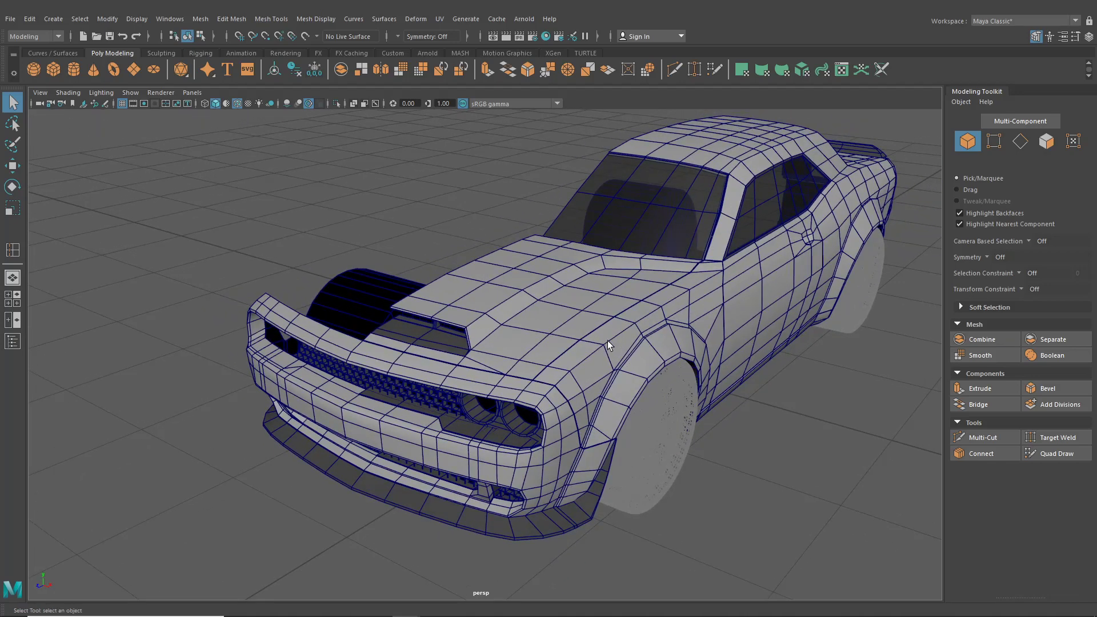